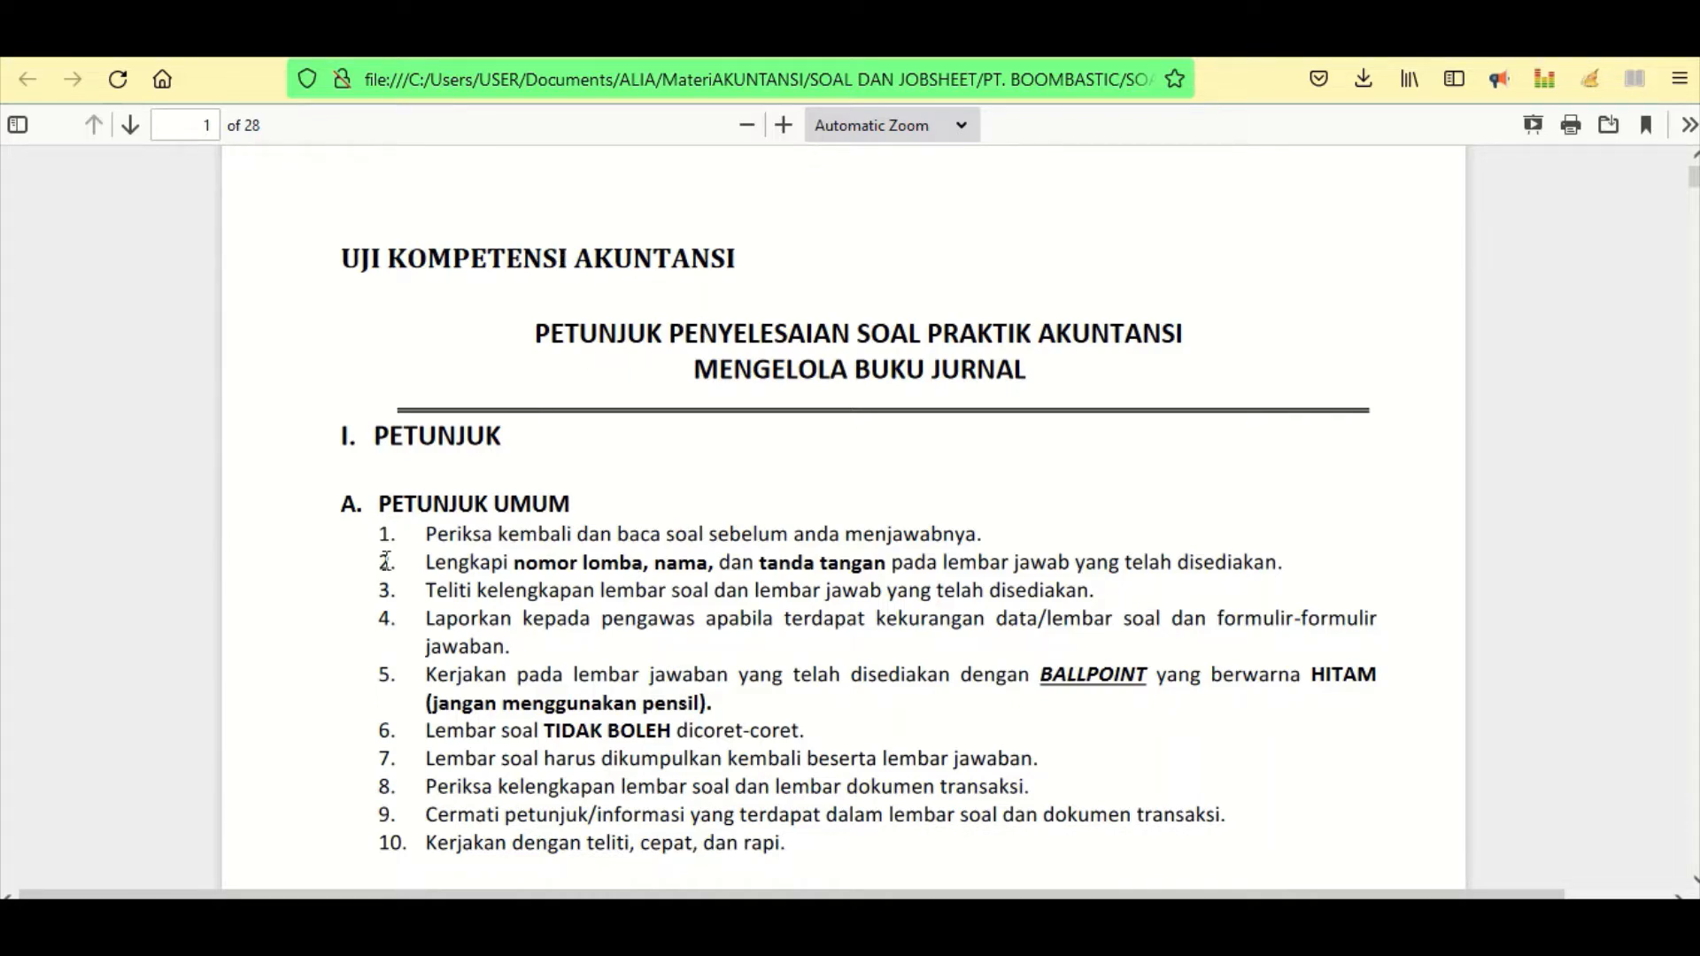
- Read the general instructions and the Petunjuk Penyelesaian section, highlighting the time allotted for the task
scroll(386, 561, down, 5)
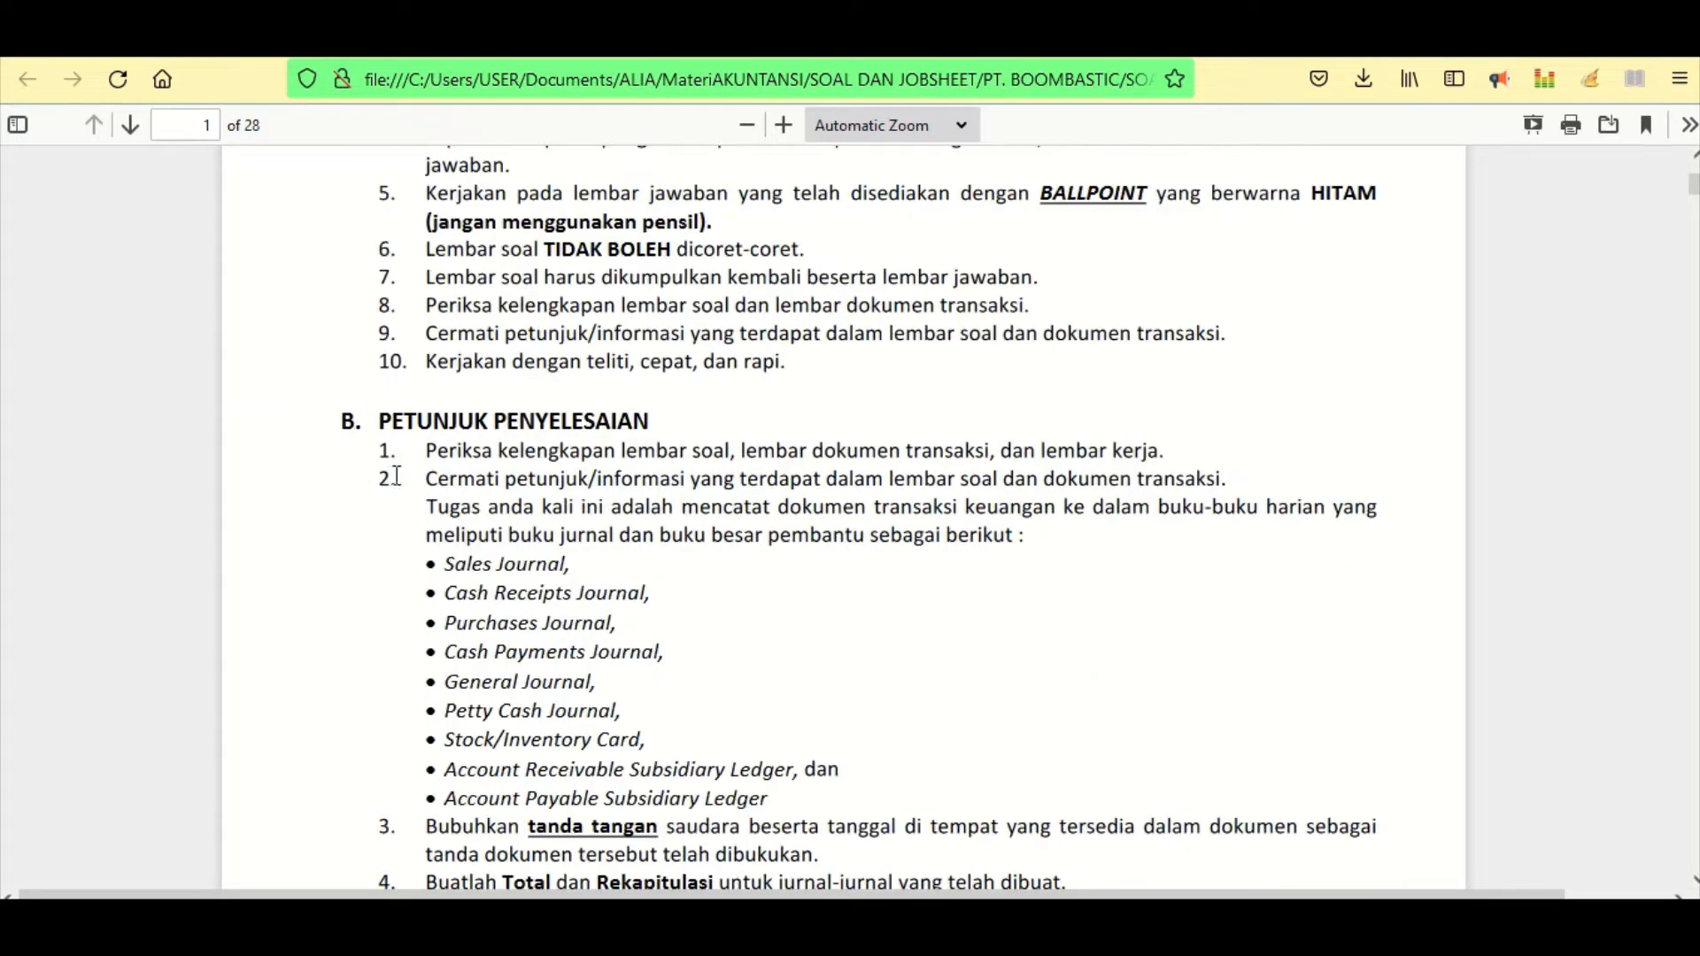
scroll(759, 280, down, 3)
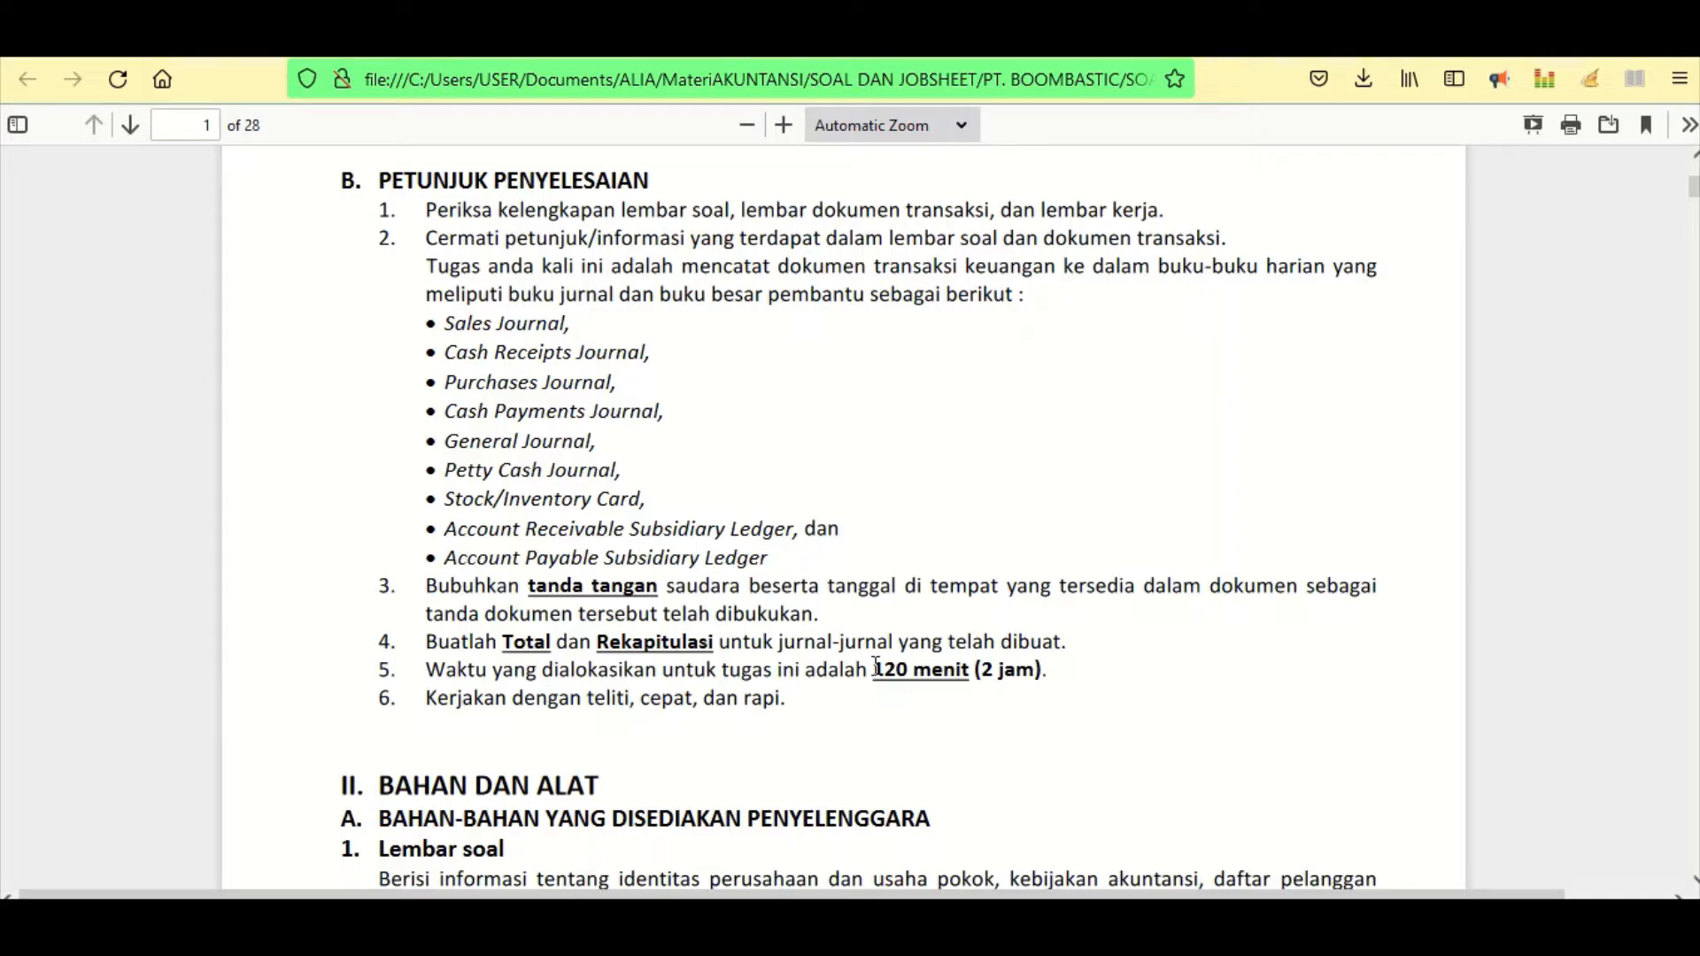
drag(875, 667, 1045, 669)
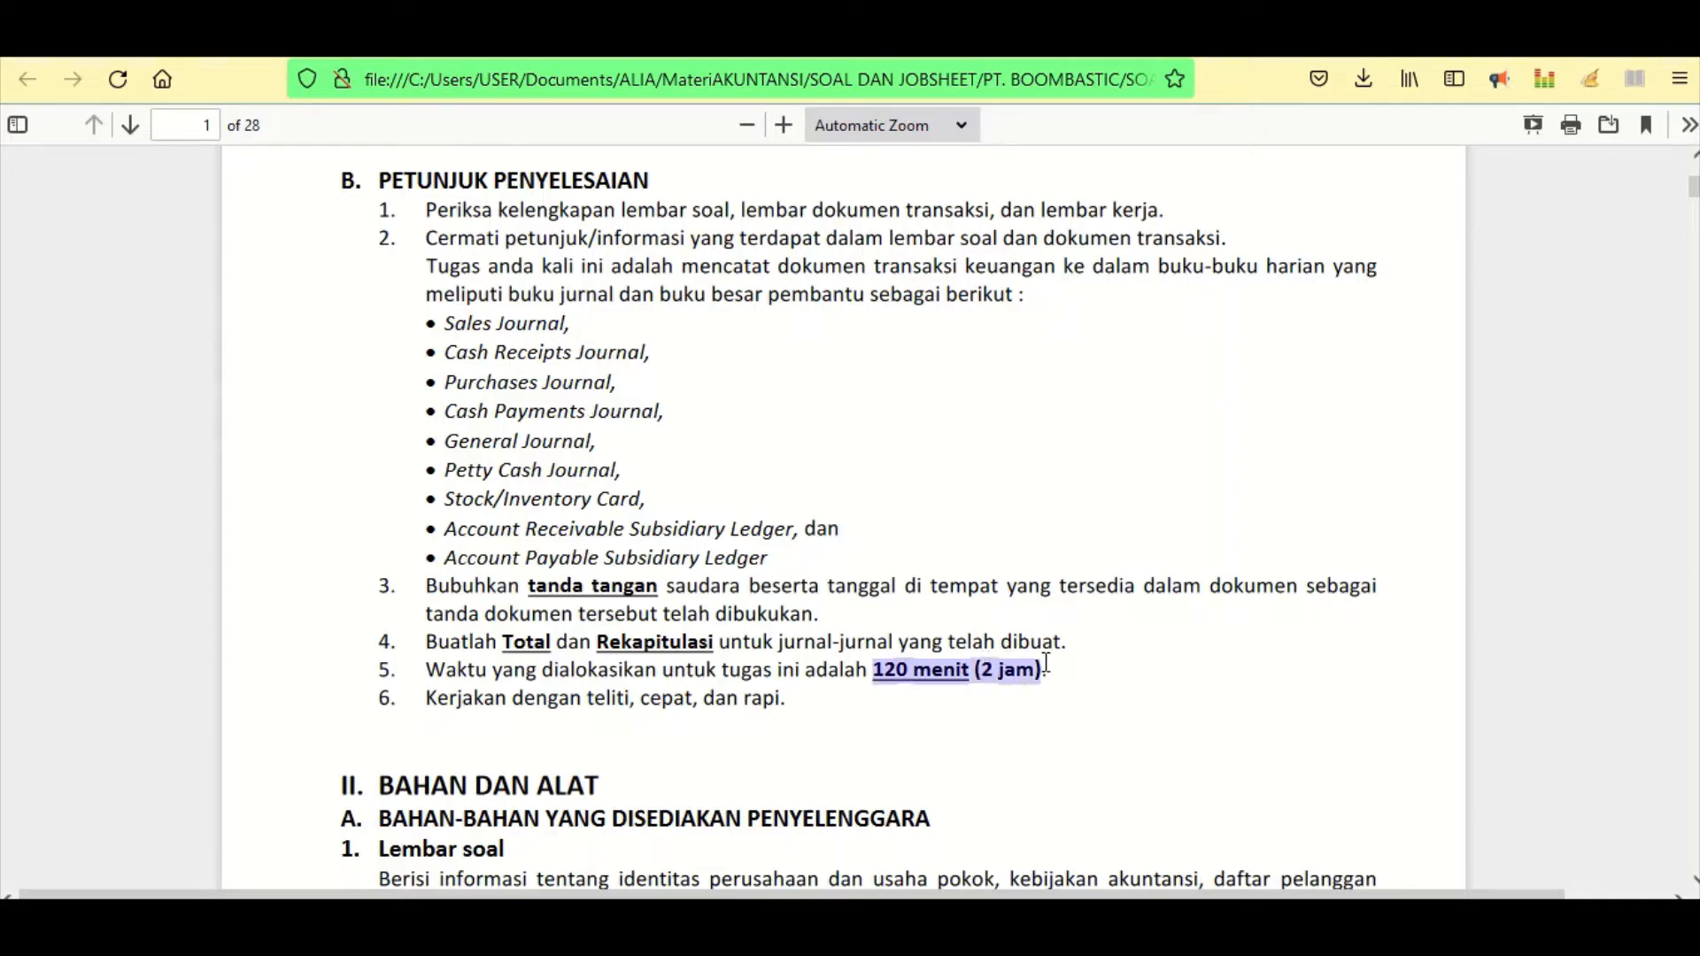
click(874, 717)
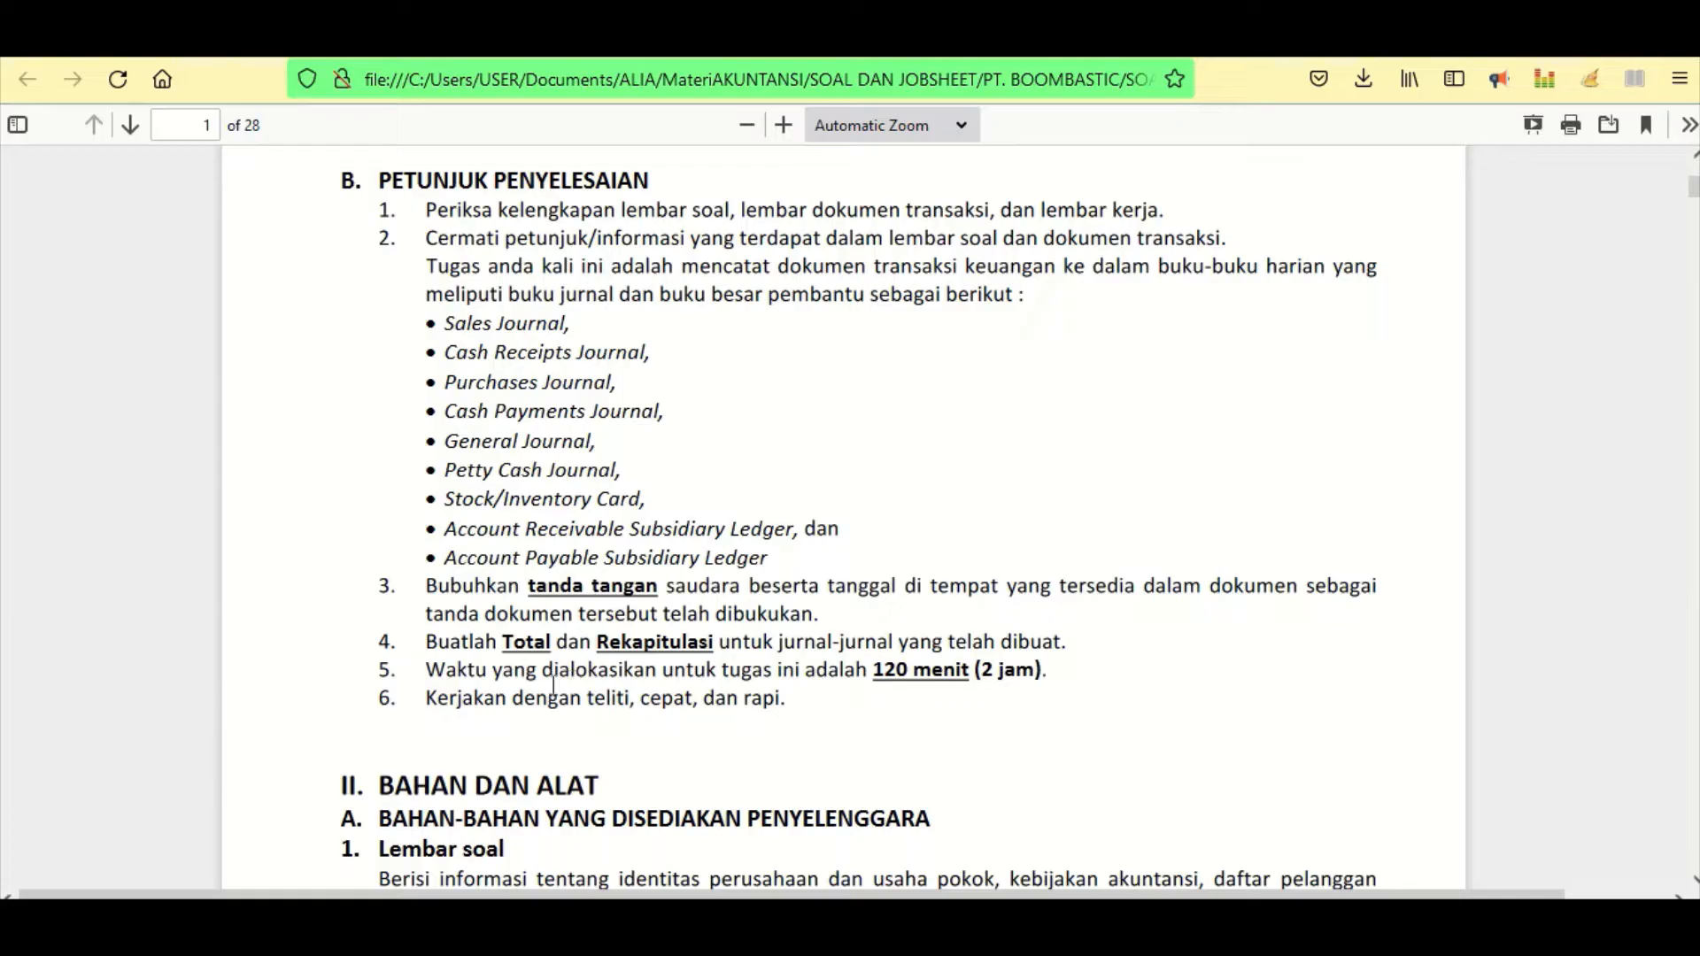
- Review the Bahan dan Alat section covering the question sheet, transaction documents and tools participants must bring
scroll(514, 654, down, 5)
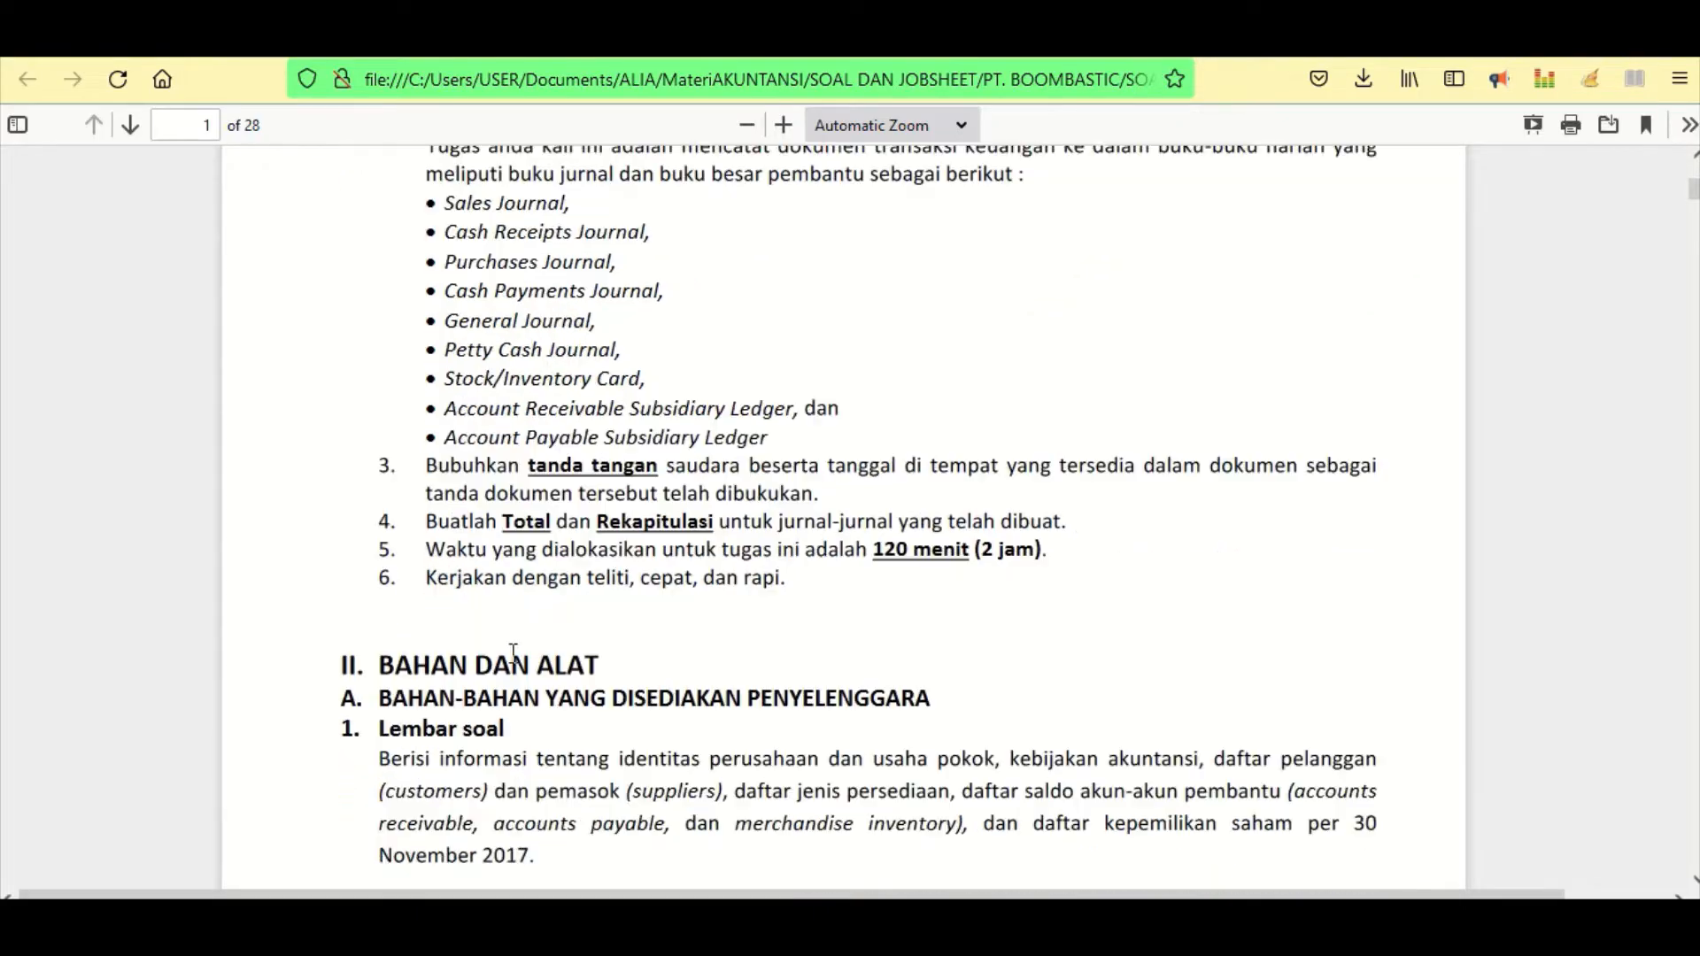
scroll(517, 664, down, 1)
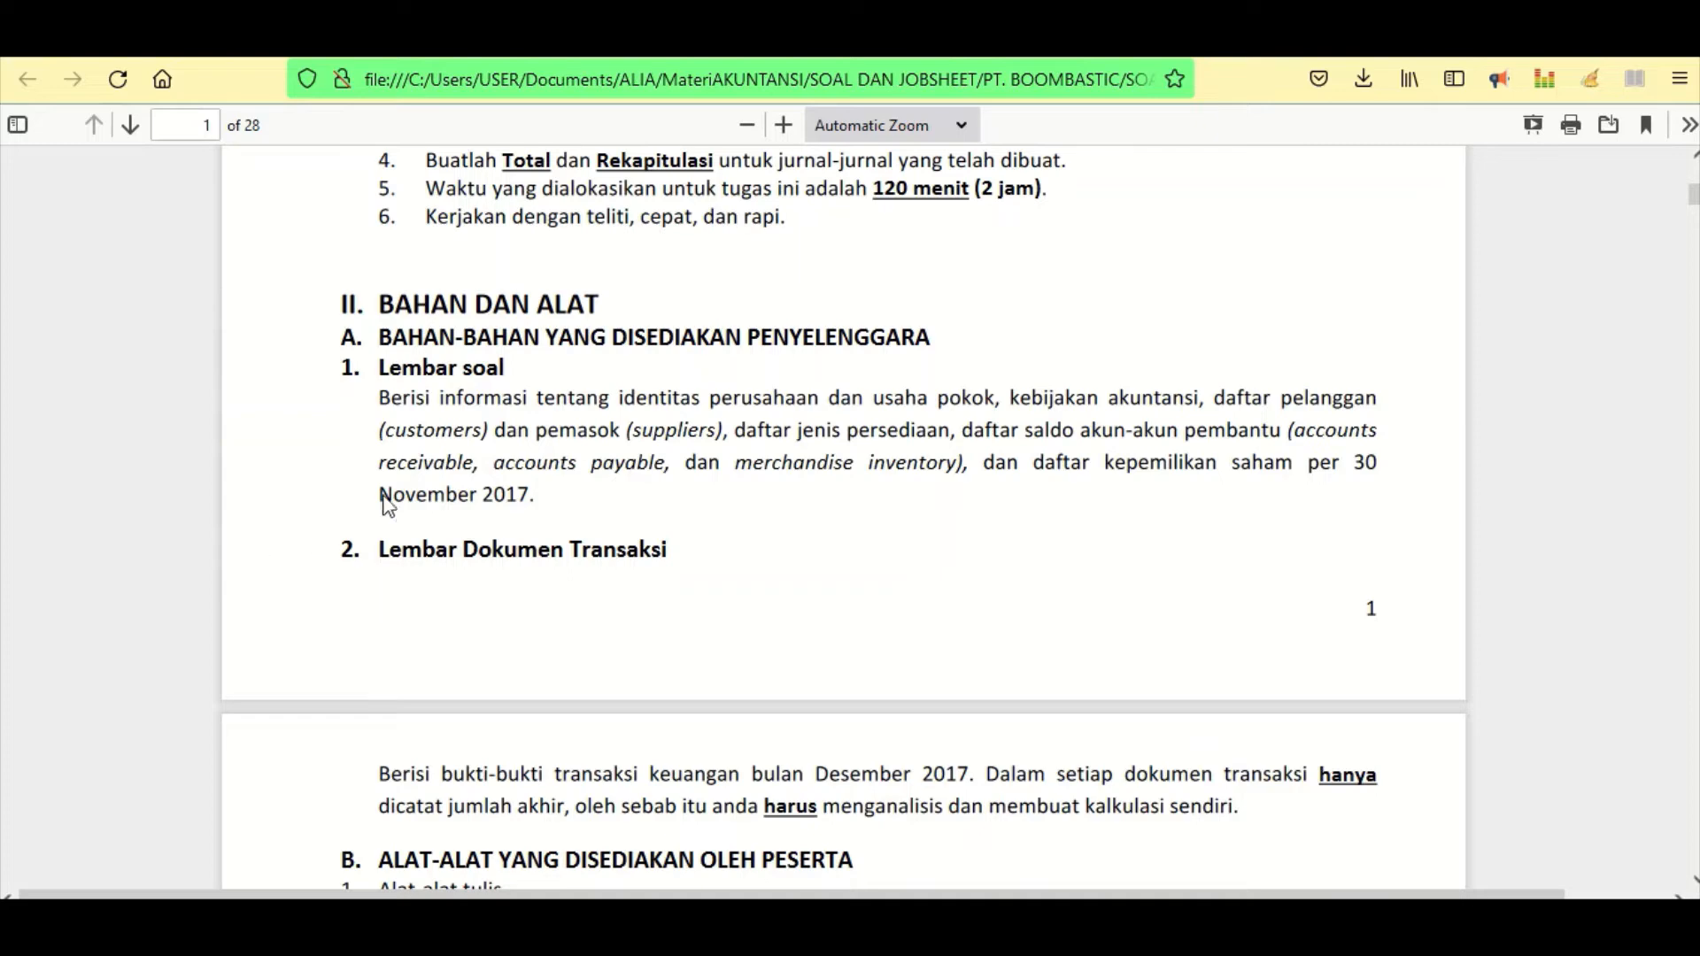
scroll(383, 407, down, 1)
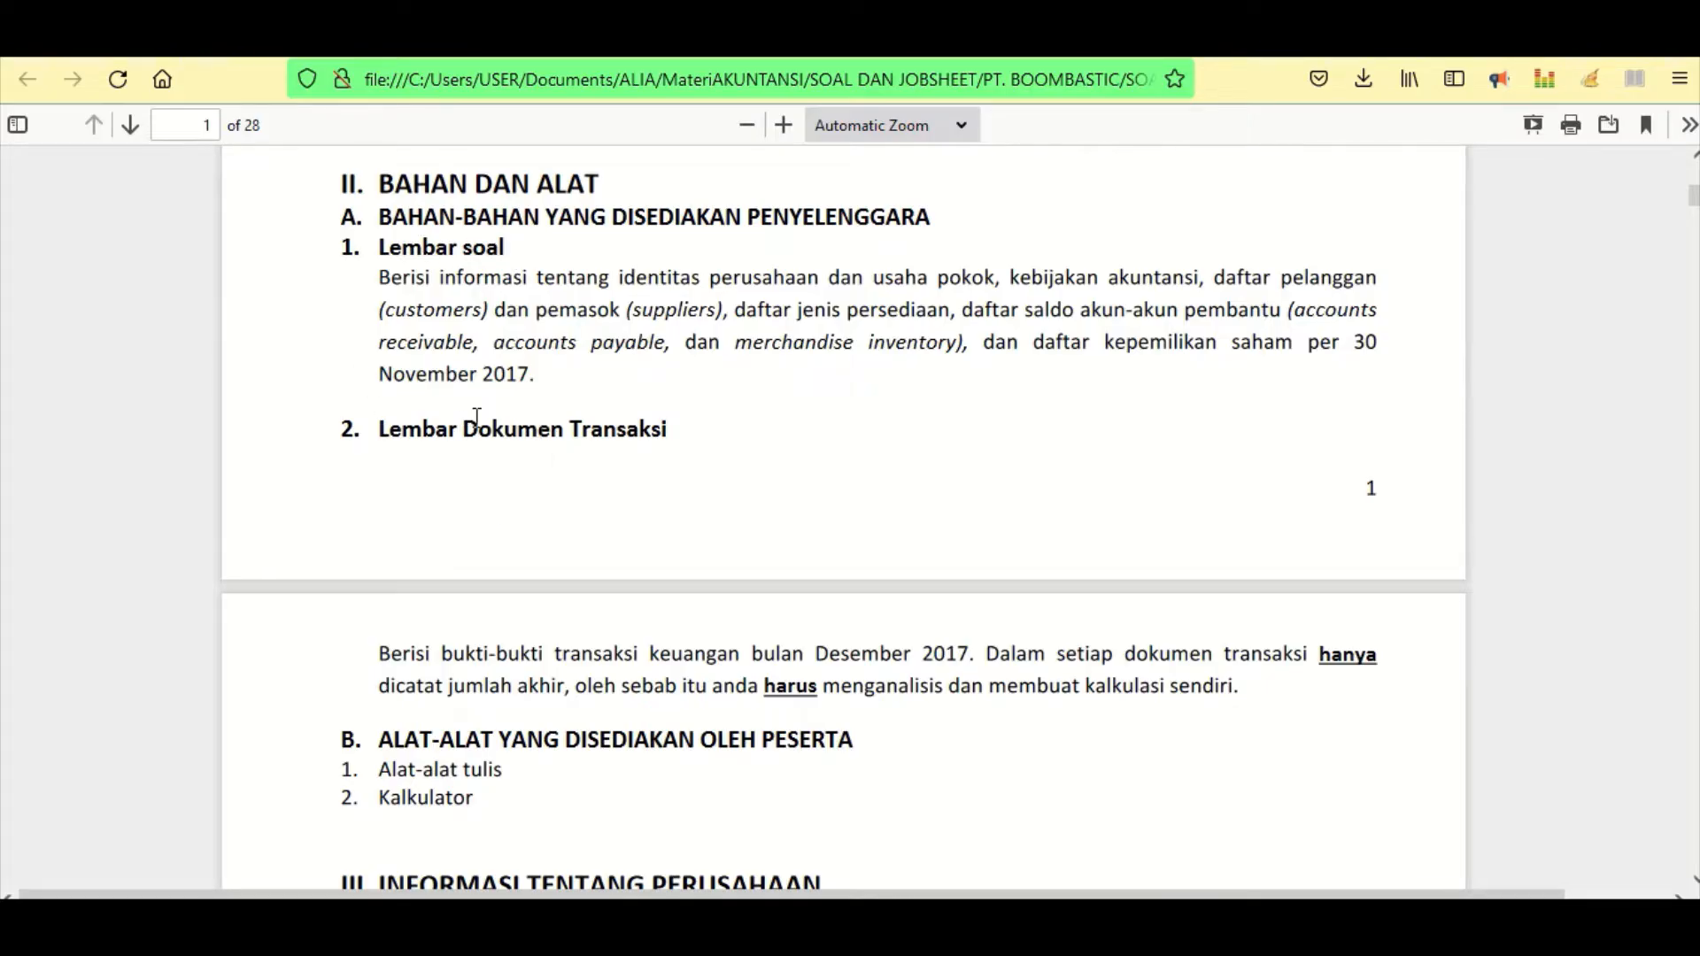
scroll(475, 417, down, 3)
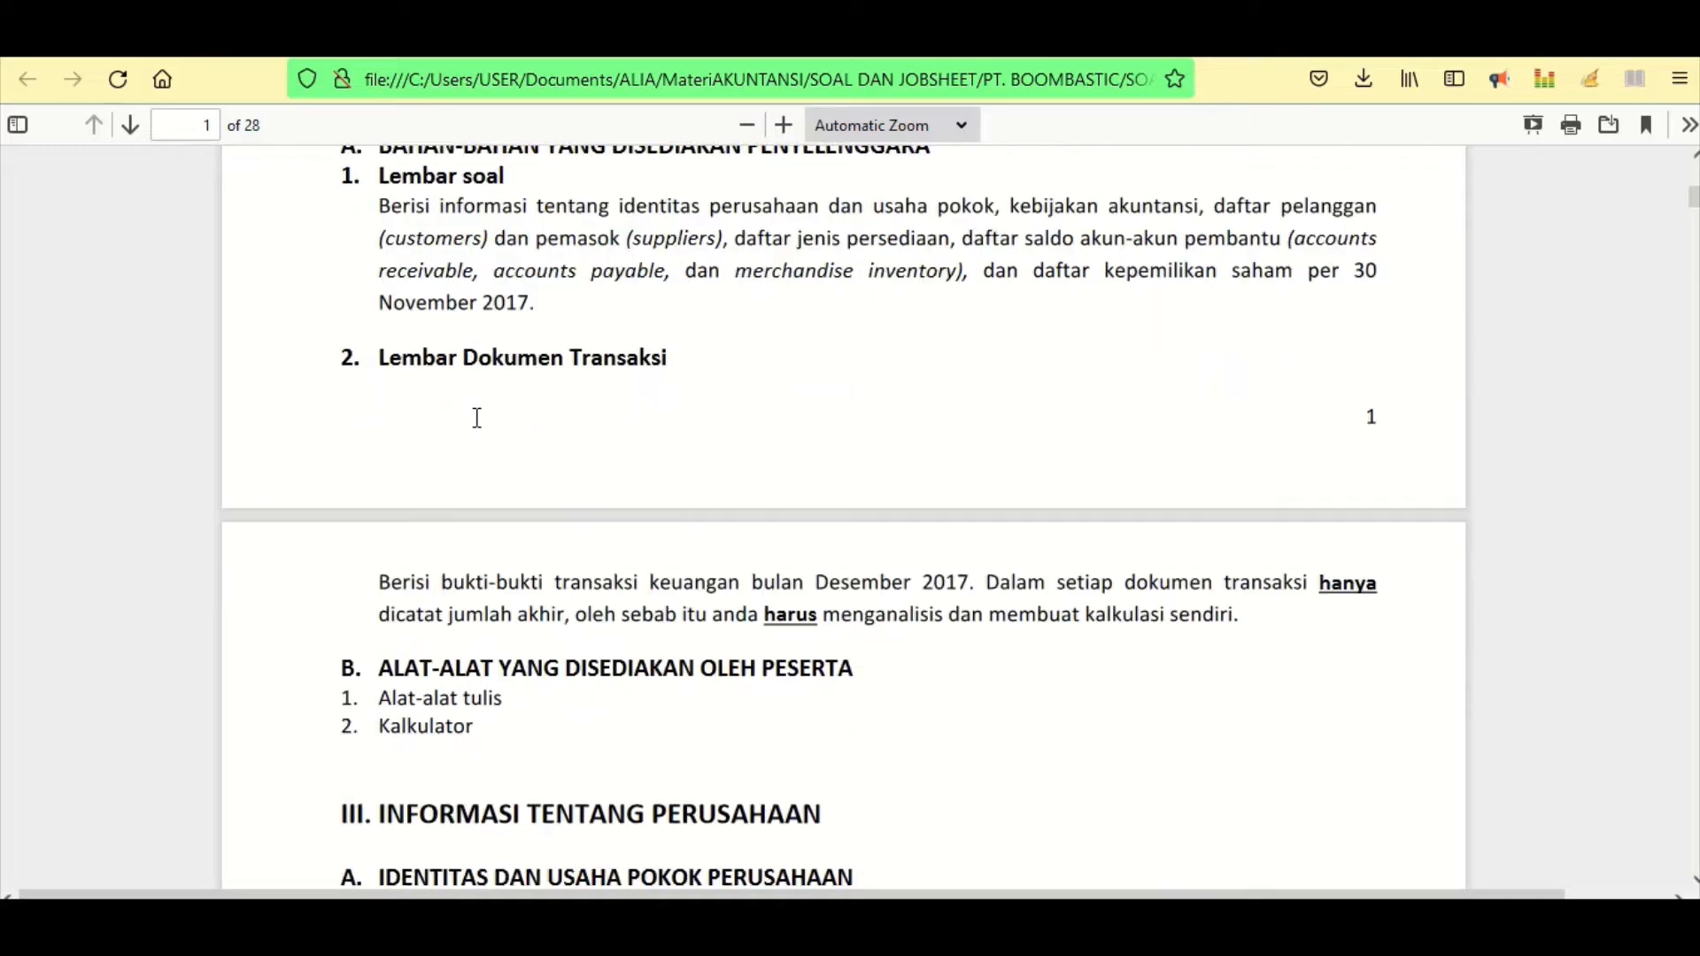
scroll(438, 465, down, 3)
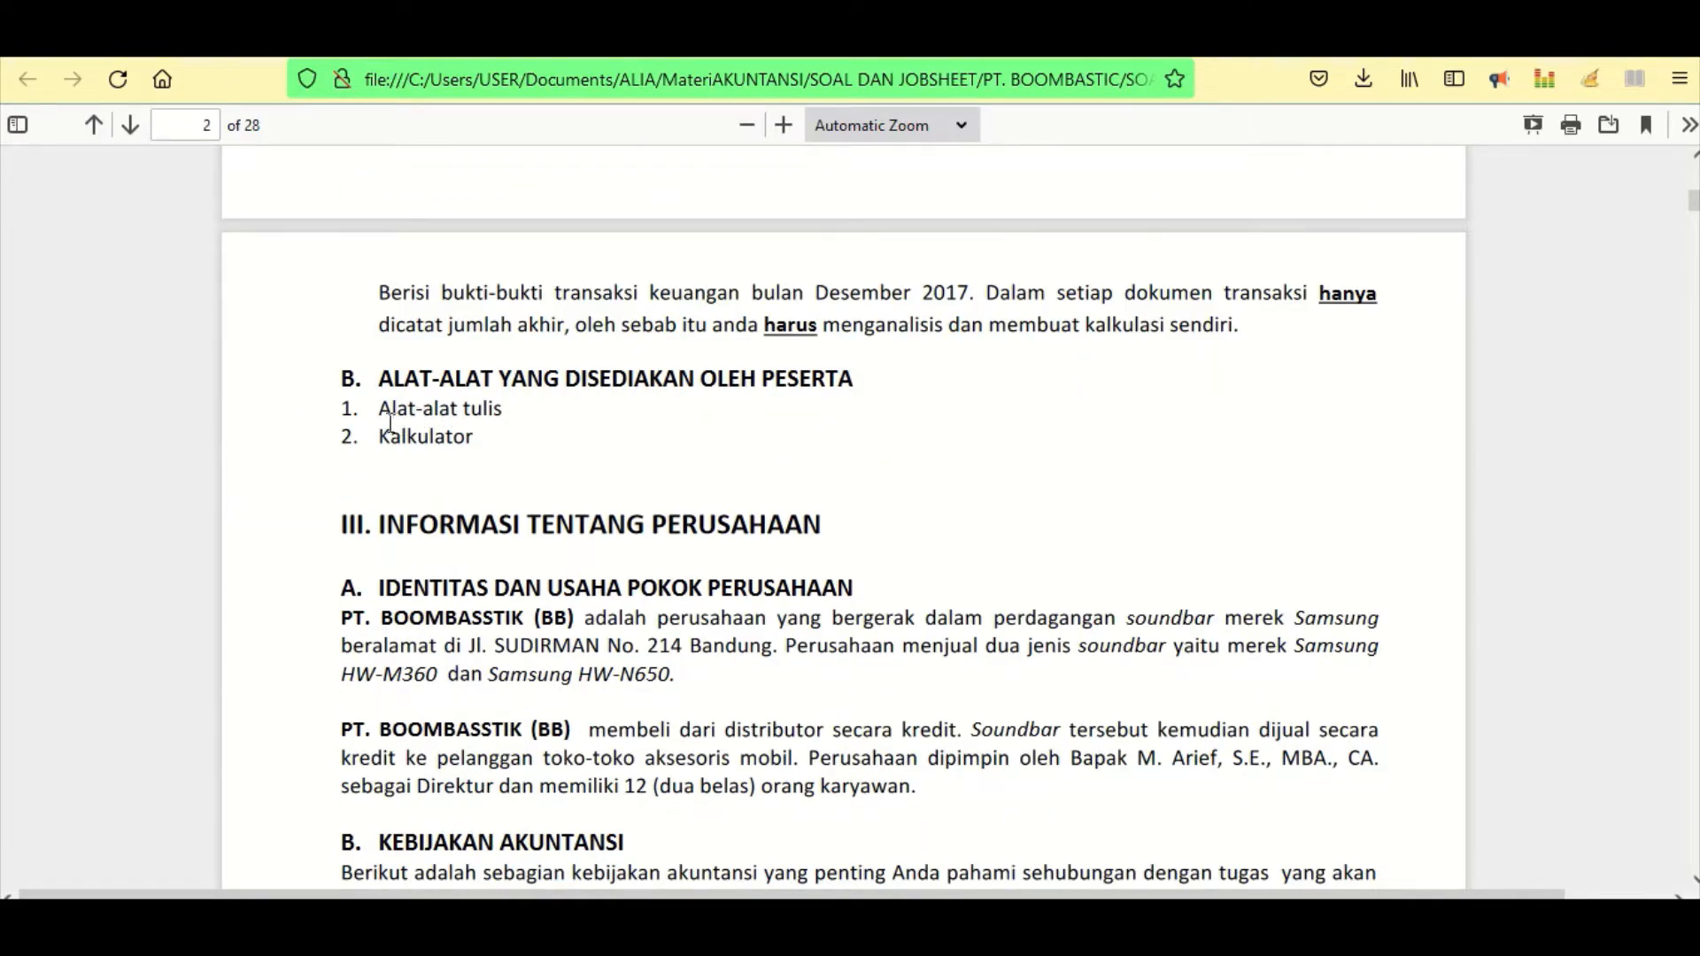
- Examine the identity and main business of PT. Boombasstik, highlighting its name, business field, address and soundbar models
scroll(391, 423, down, 2)
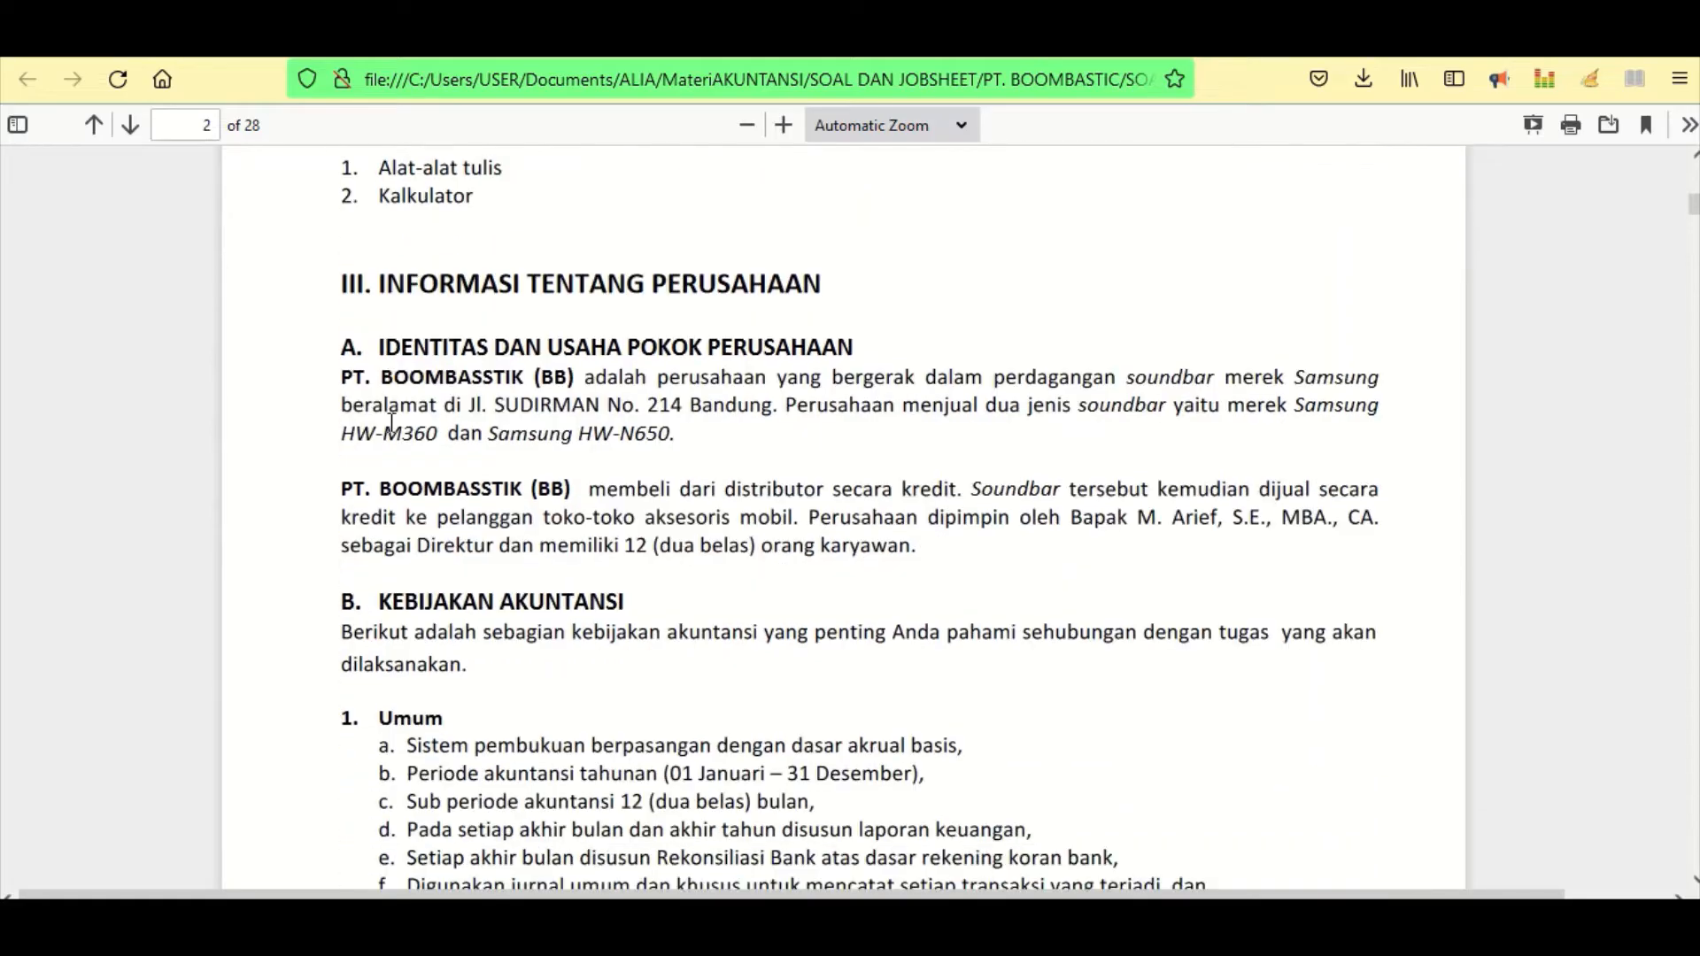
scroll(391, 423, down, 1)
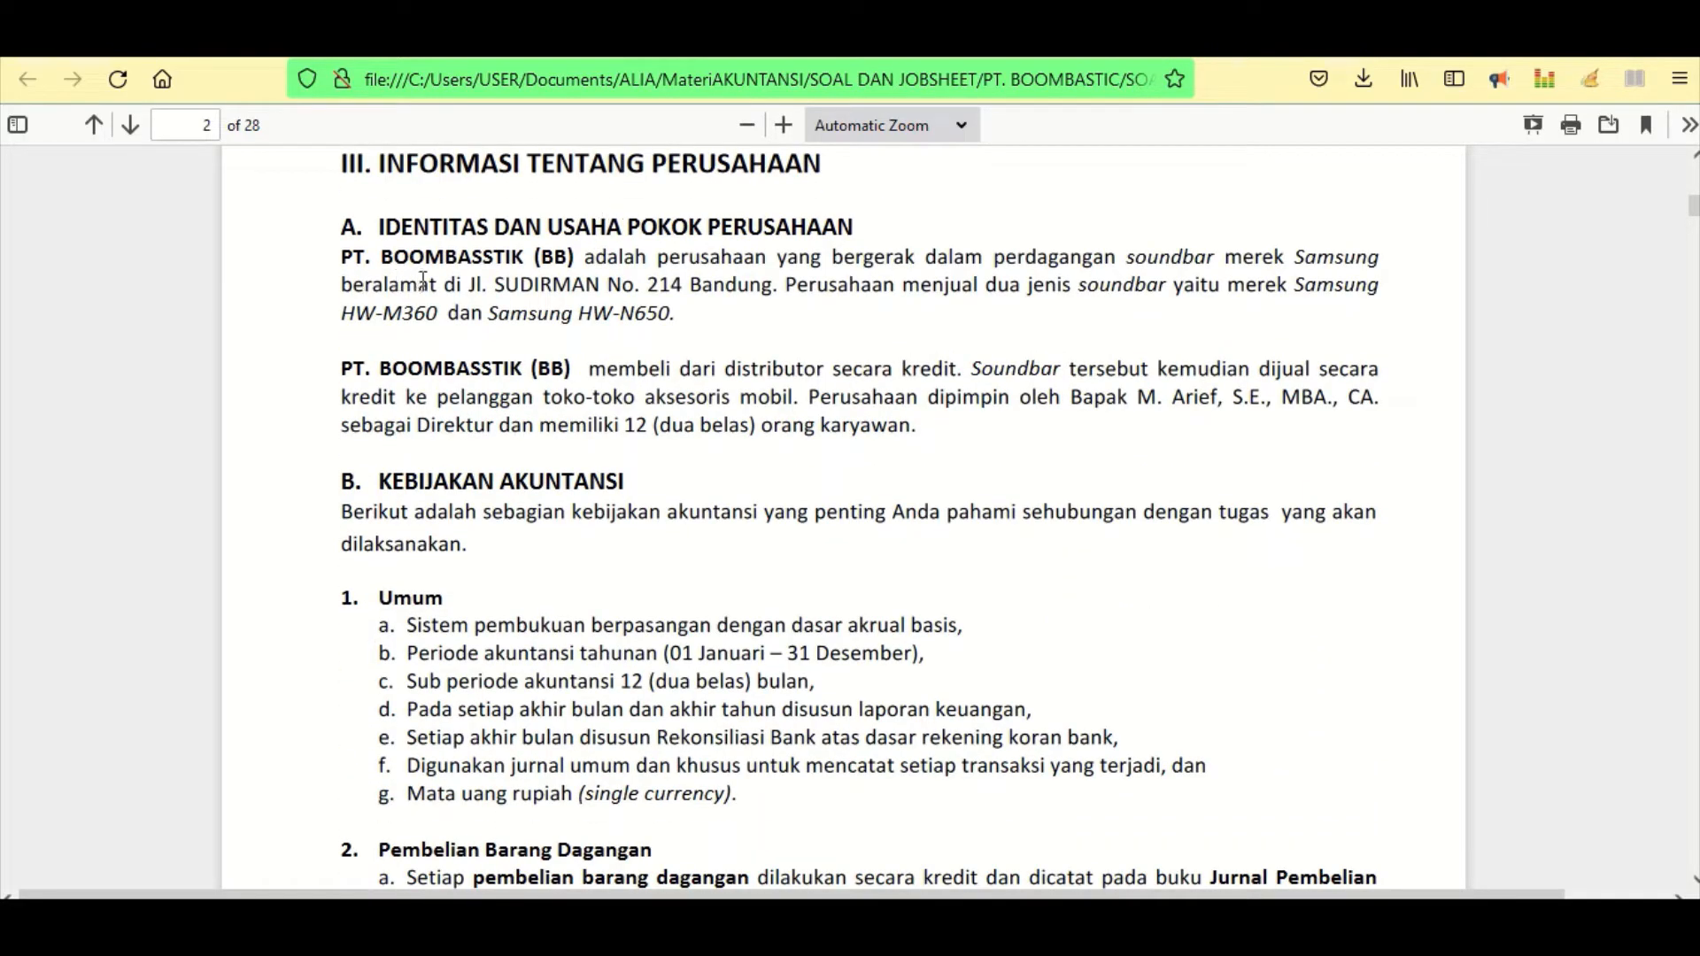
drag(351, 258, 571, 257)
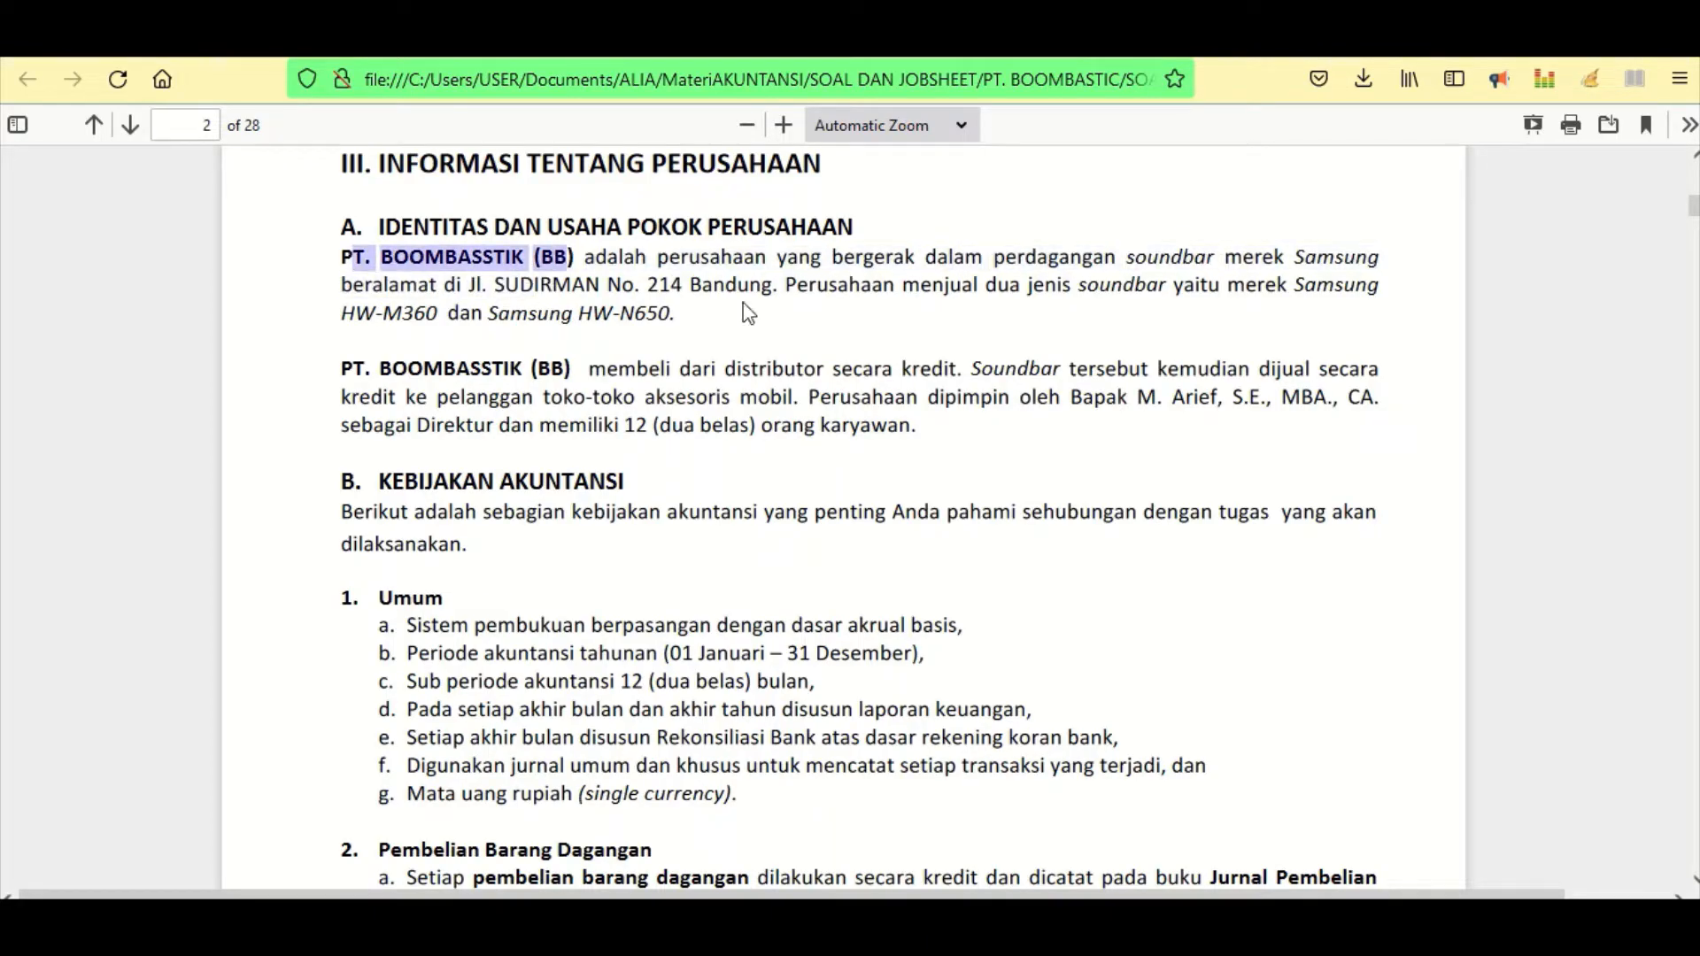
drag(997, 257, 1119, 258)
click(1046, 268)
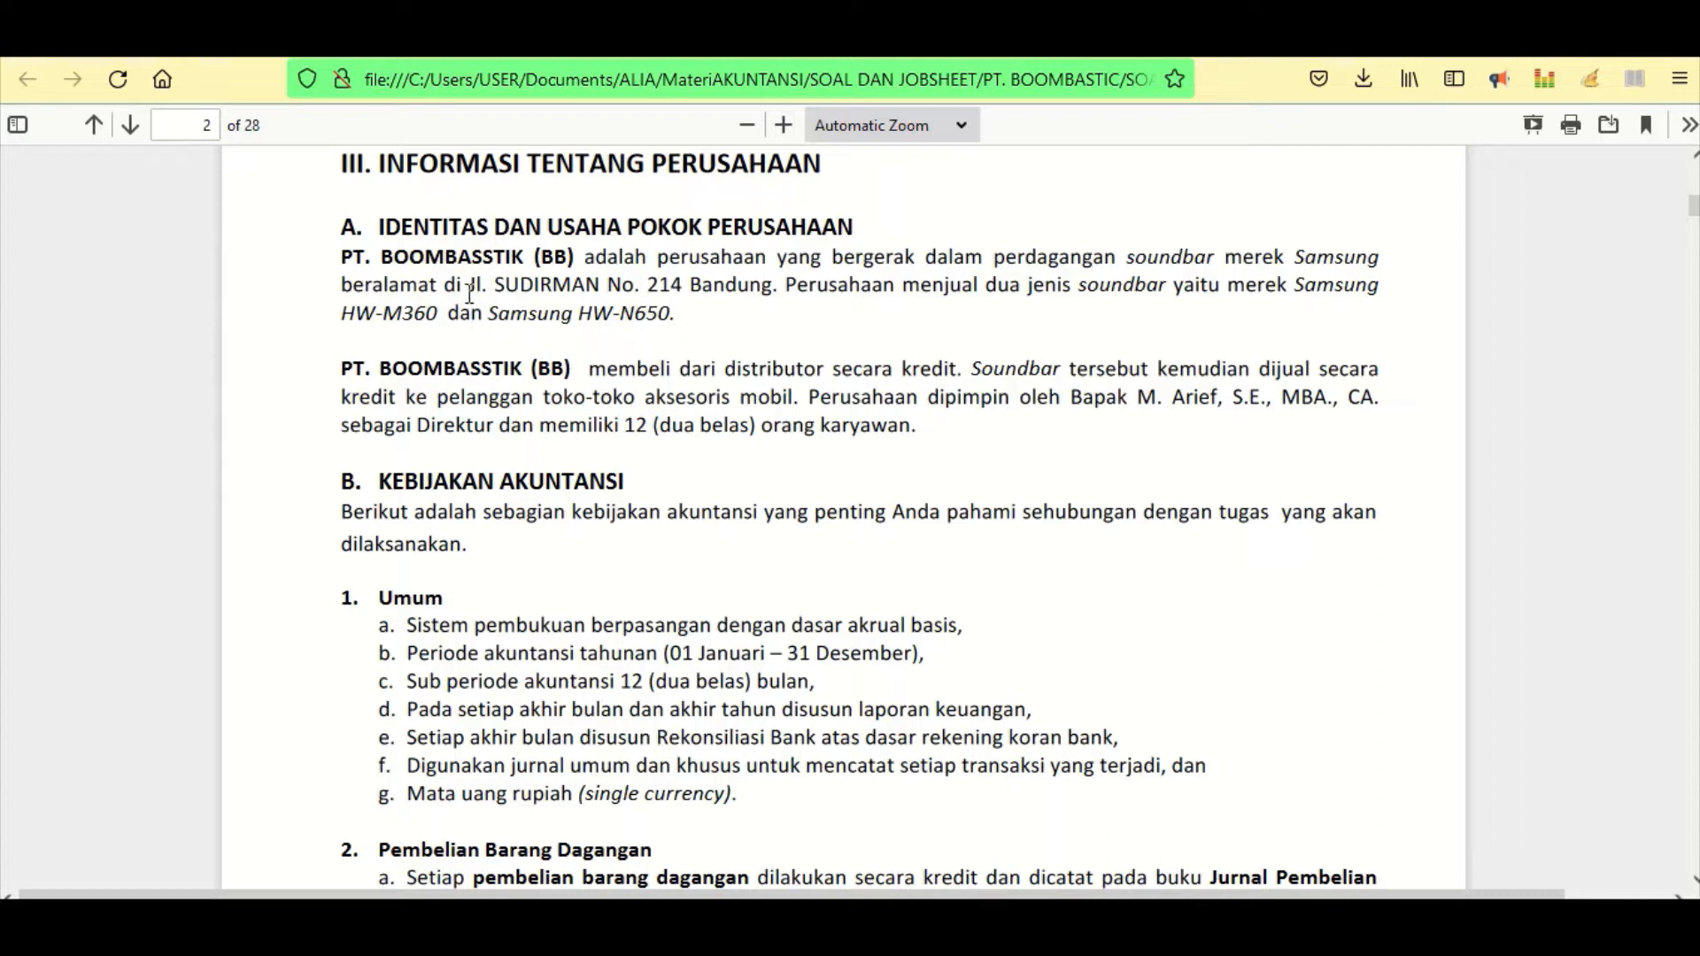
drag(466, 285, 705, 290)
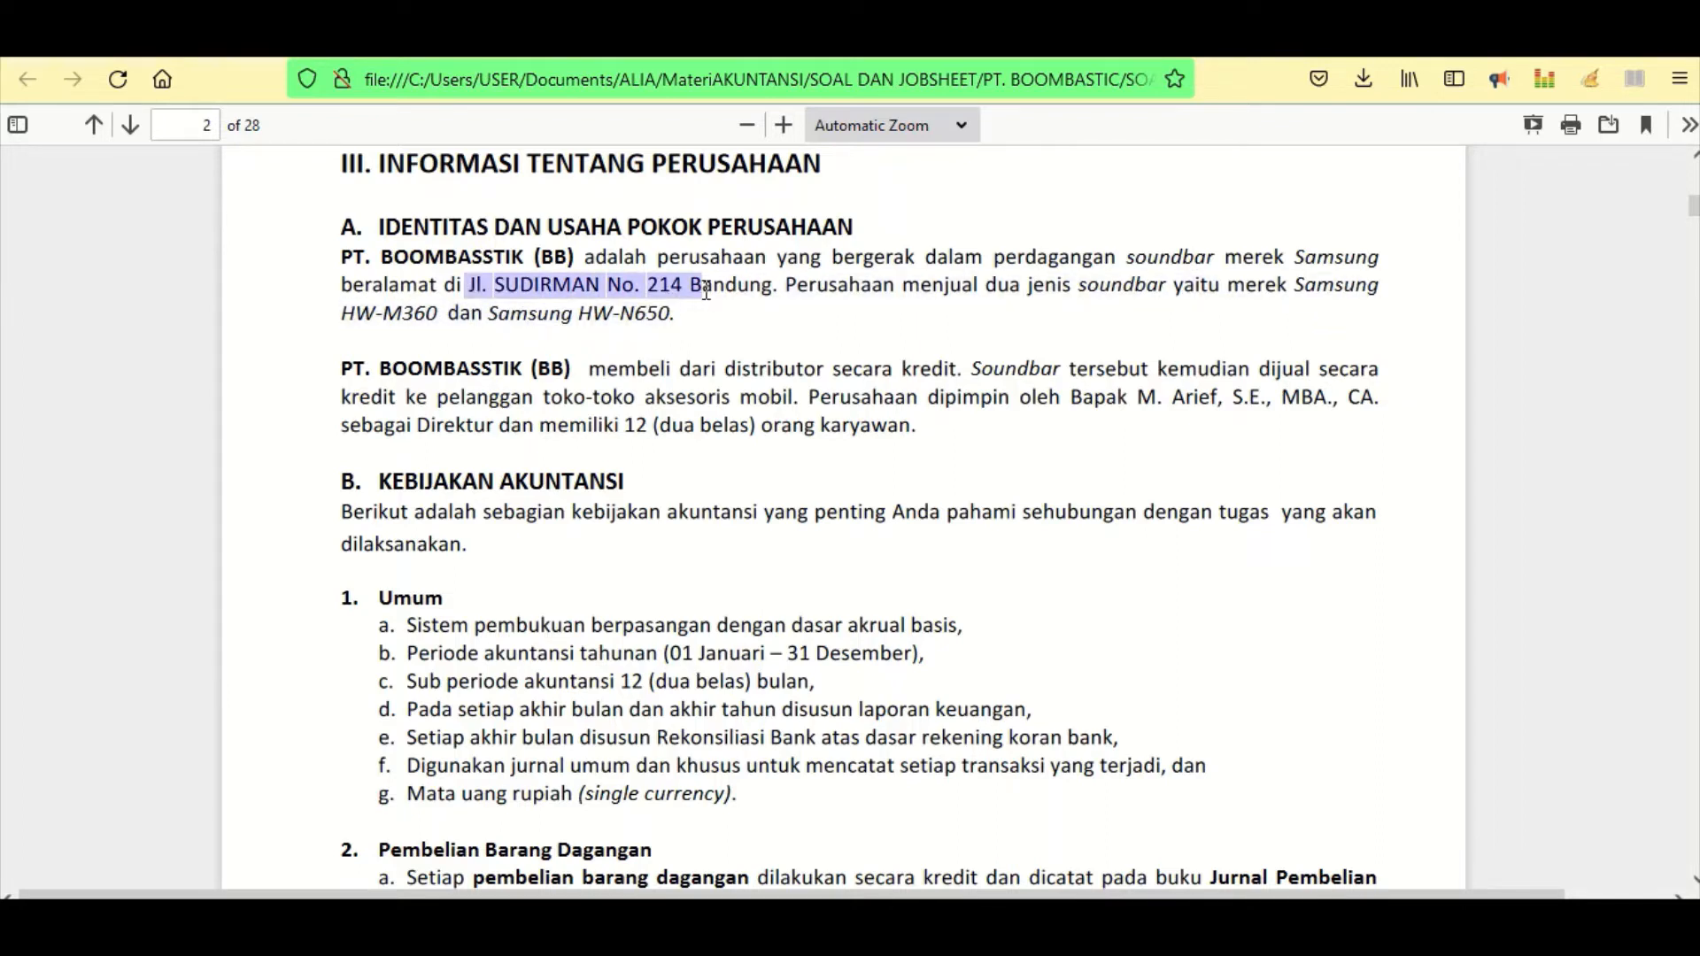
click(1245, 295)
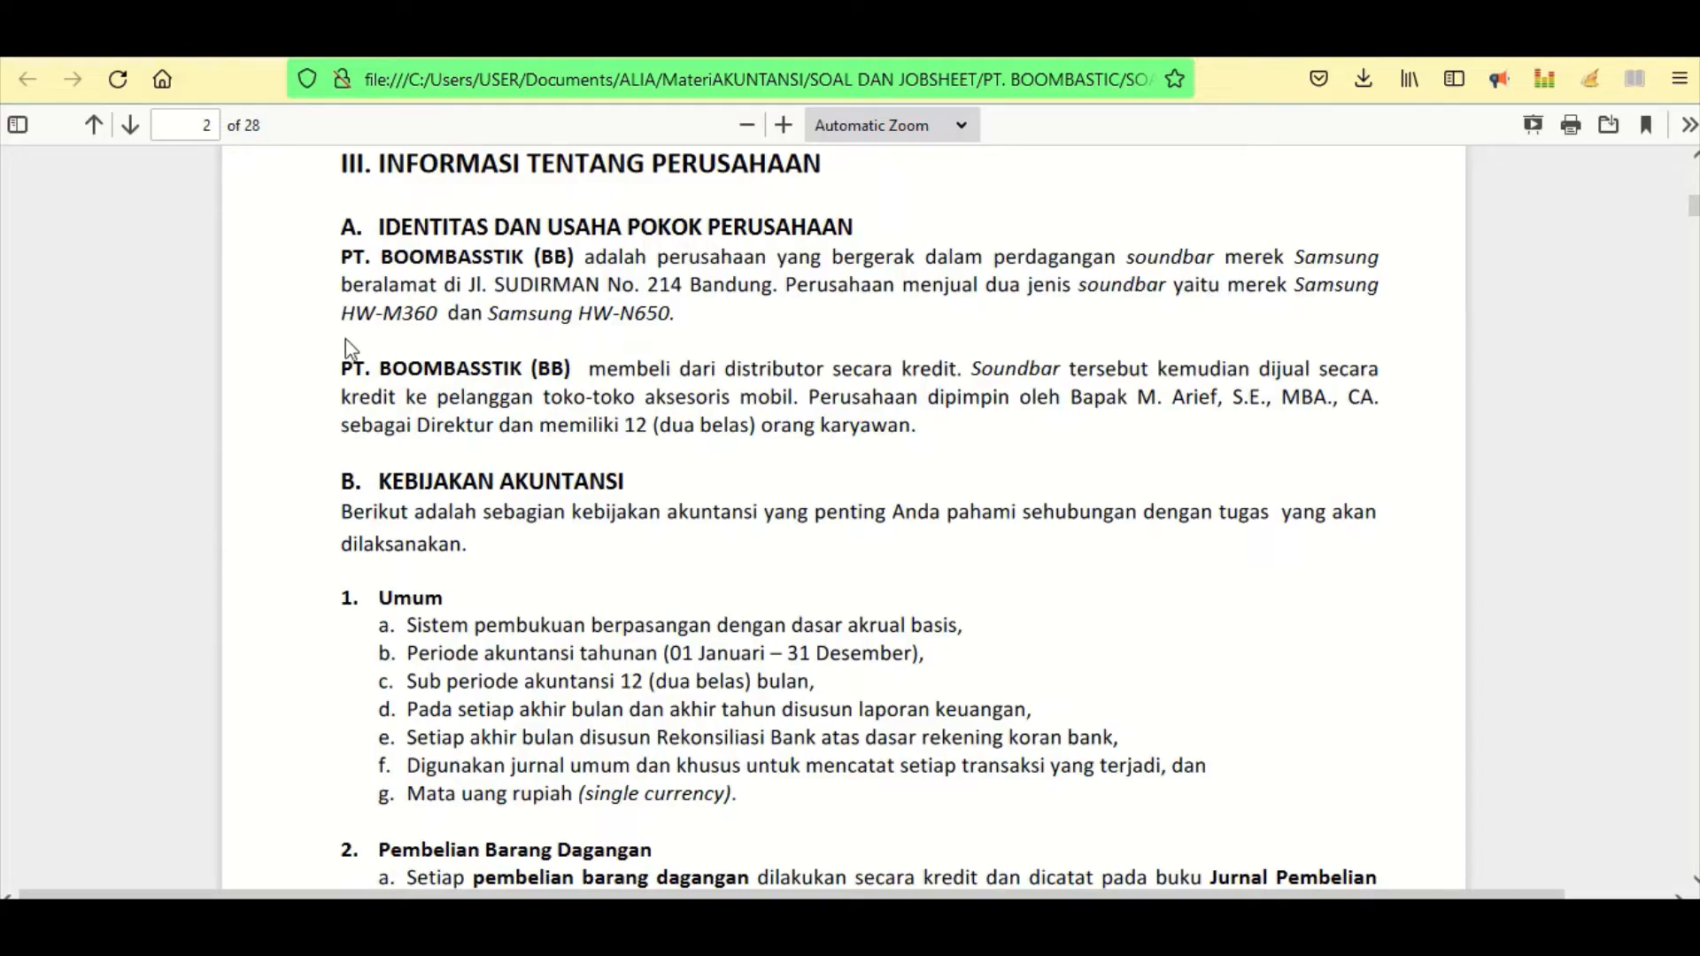
drag(341, 314, 438, 313)
drag(578, 314, 676, 320)
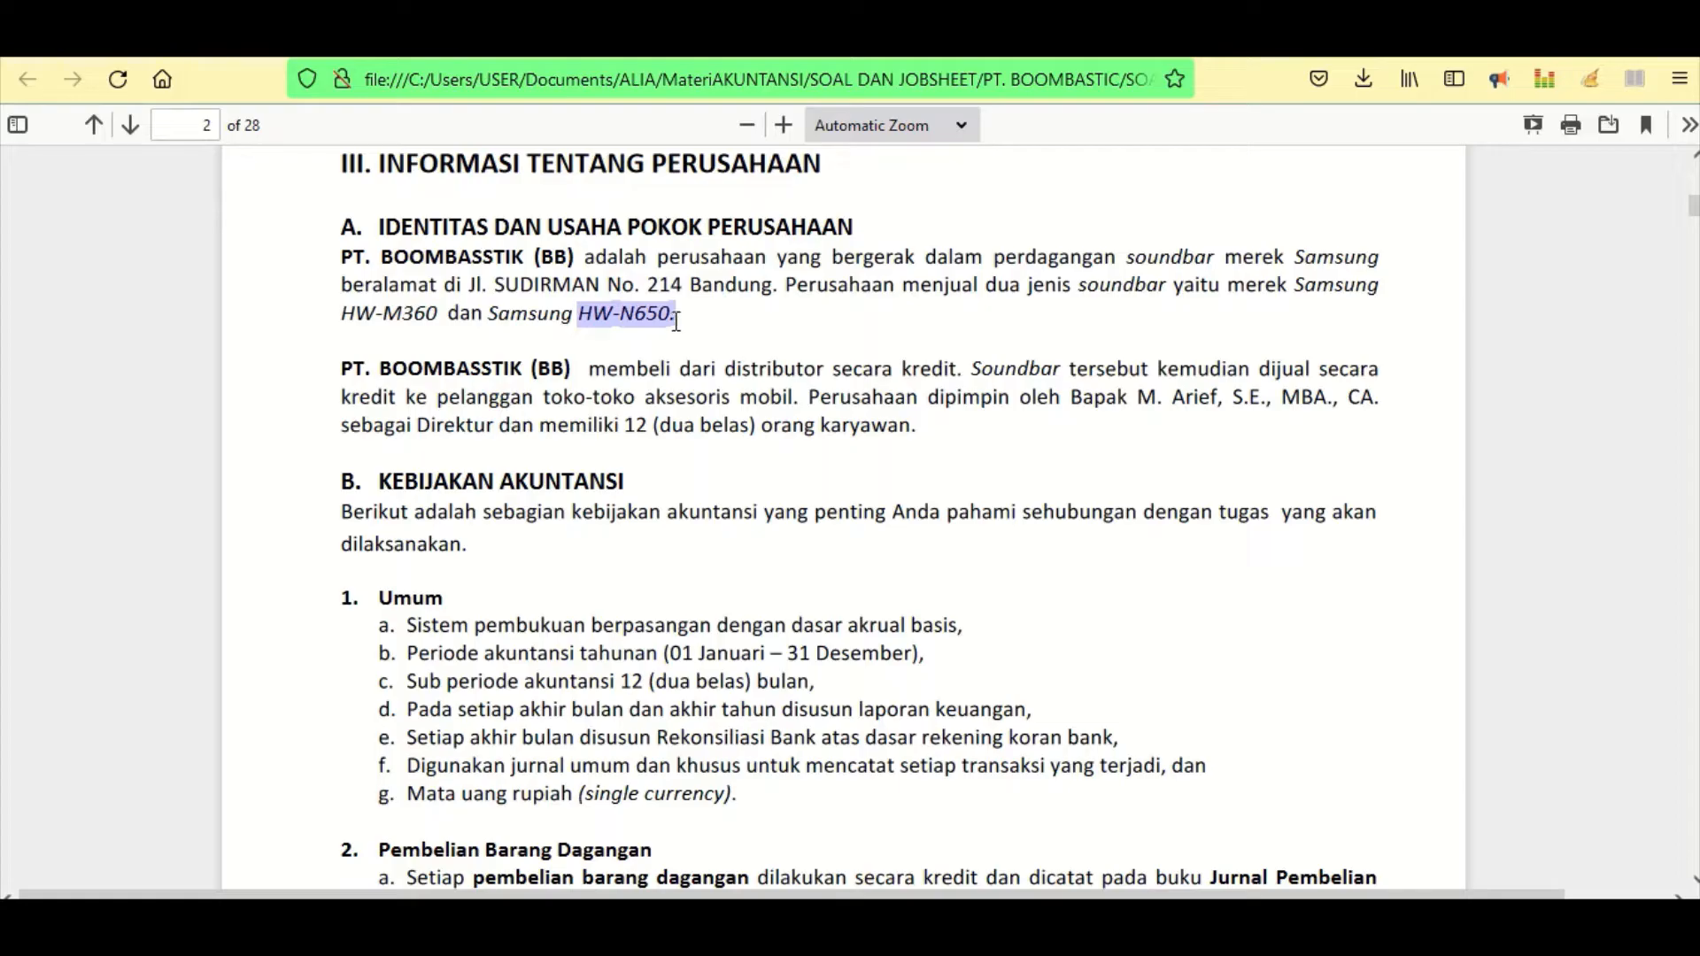
click(675, 320)
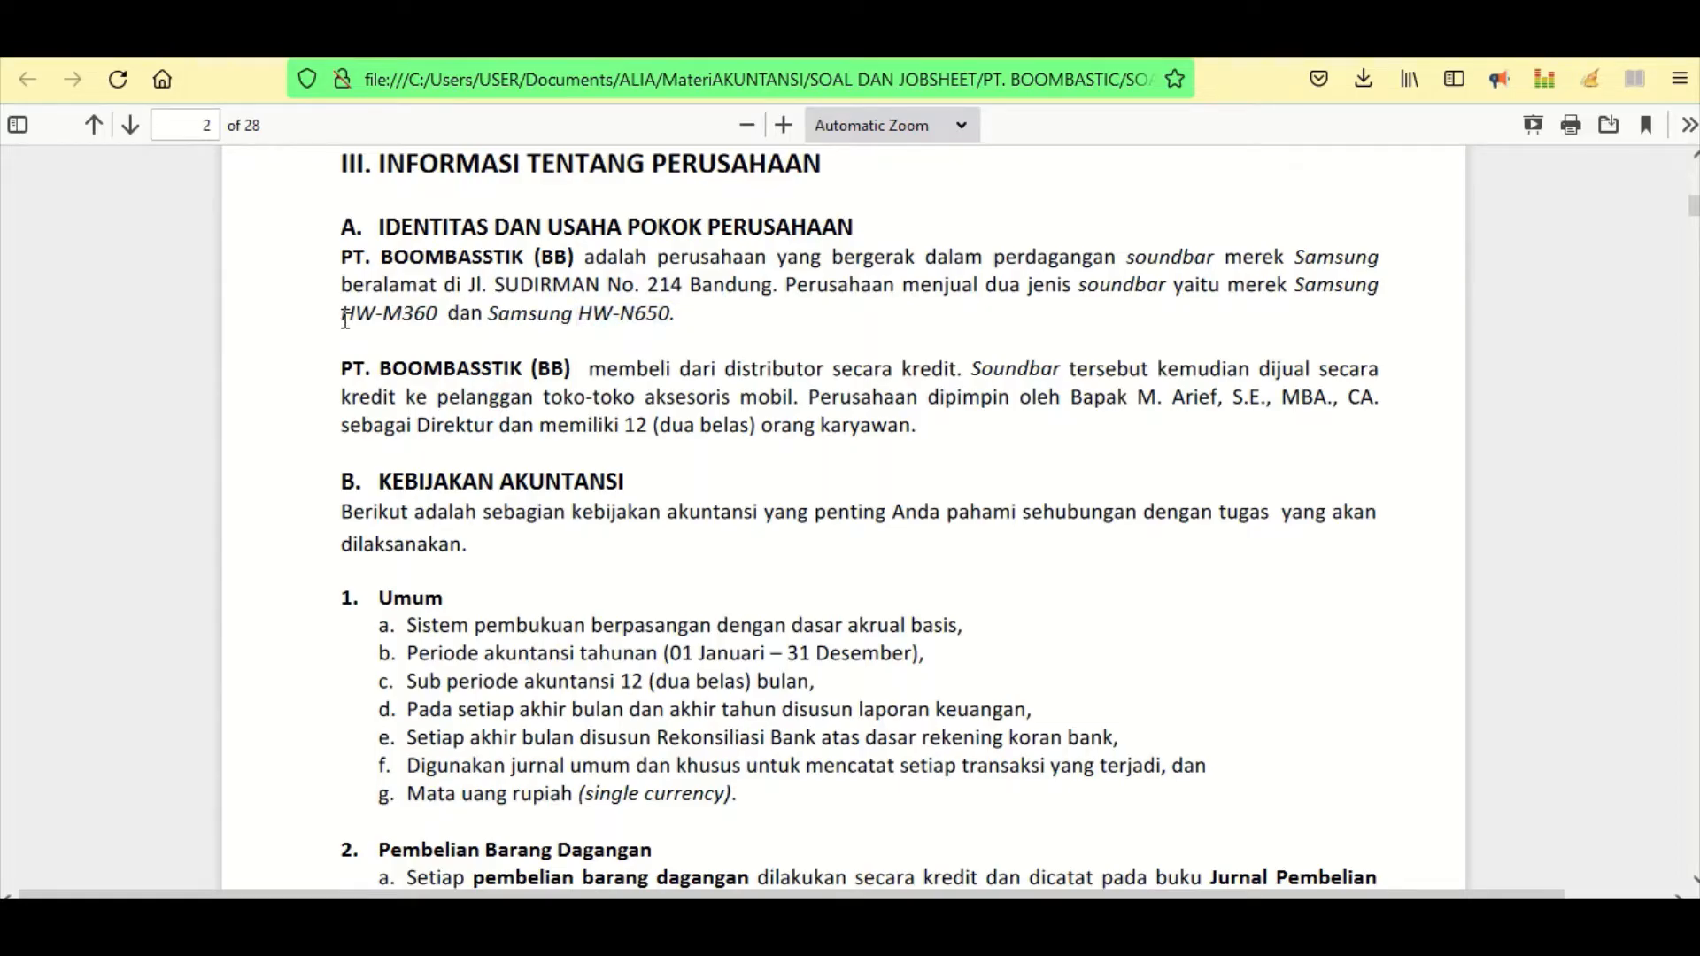
- Review the bookkeeping system, accrual basis and accounting periods under the Umum accounting policies
scroll(346, 316, down, 3)
scroll(348, 330, down, 2)
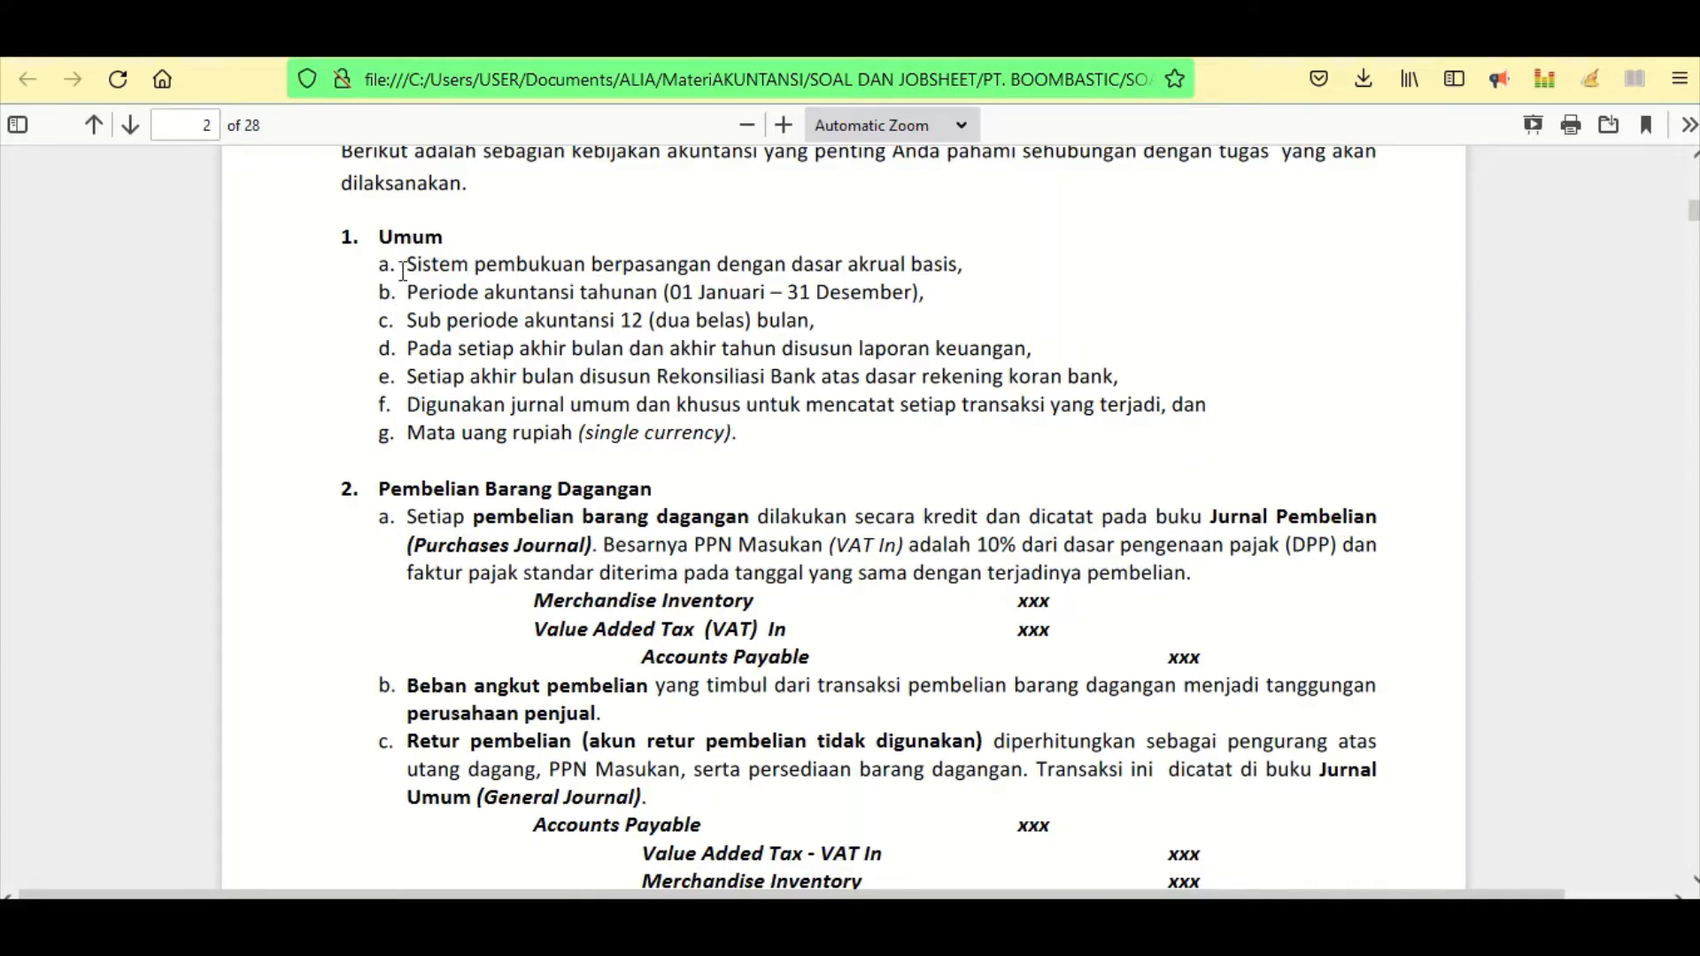
drag(421, 270, 715, 269)
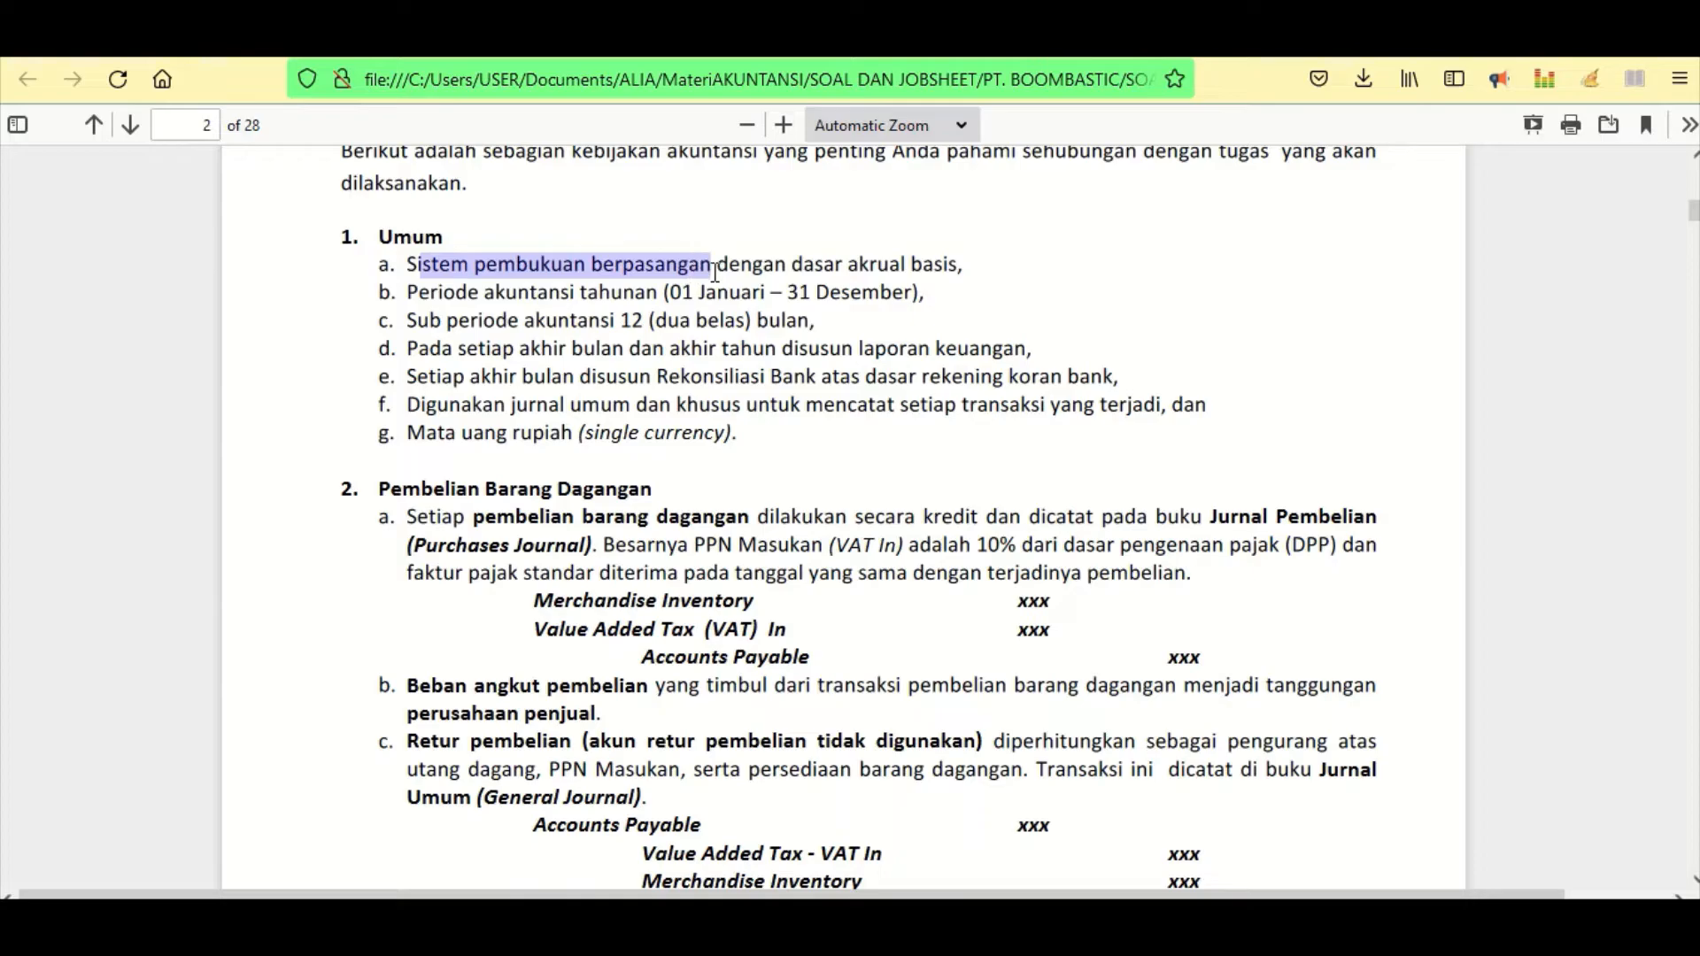
click(715, 270)
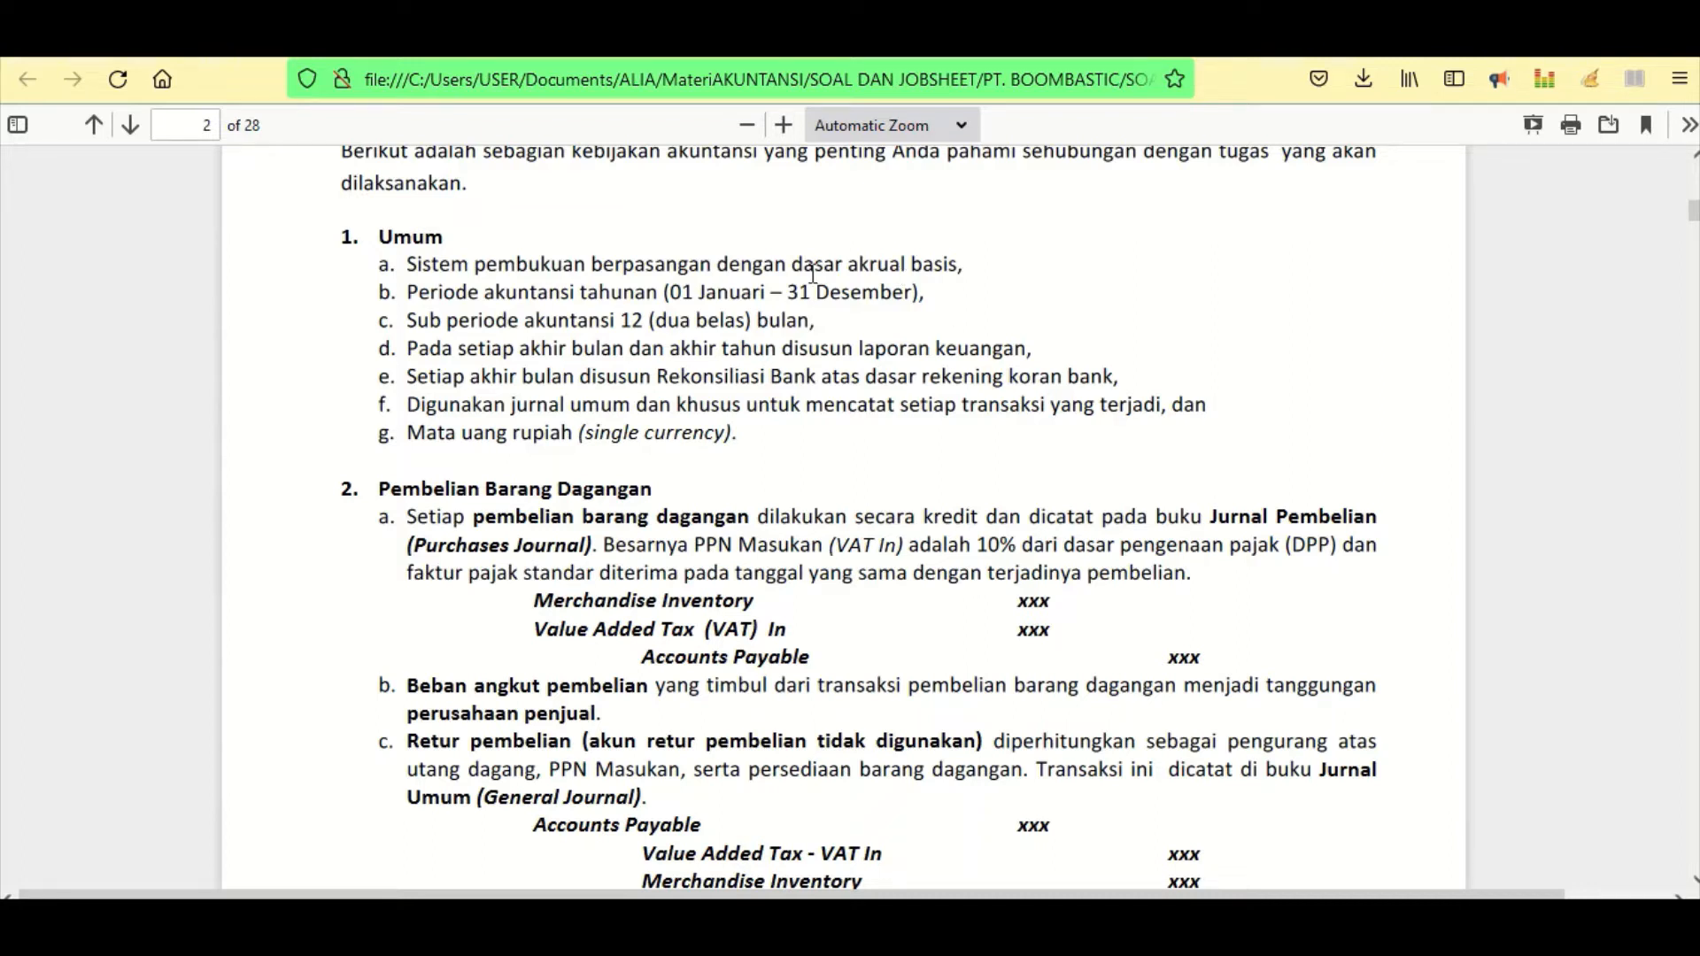
drag(791, 262, 937, 271)
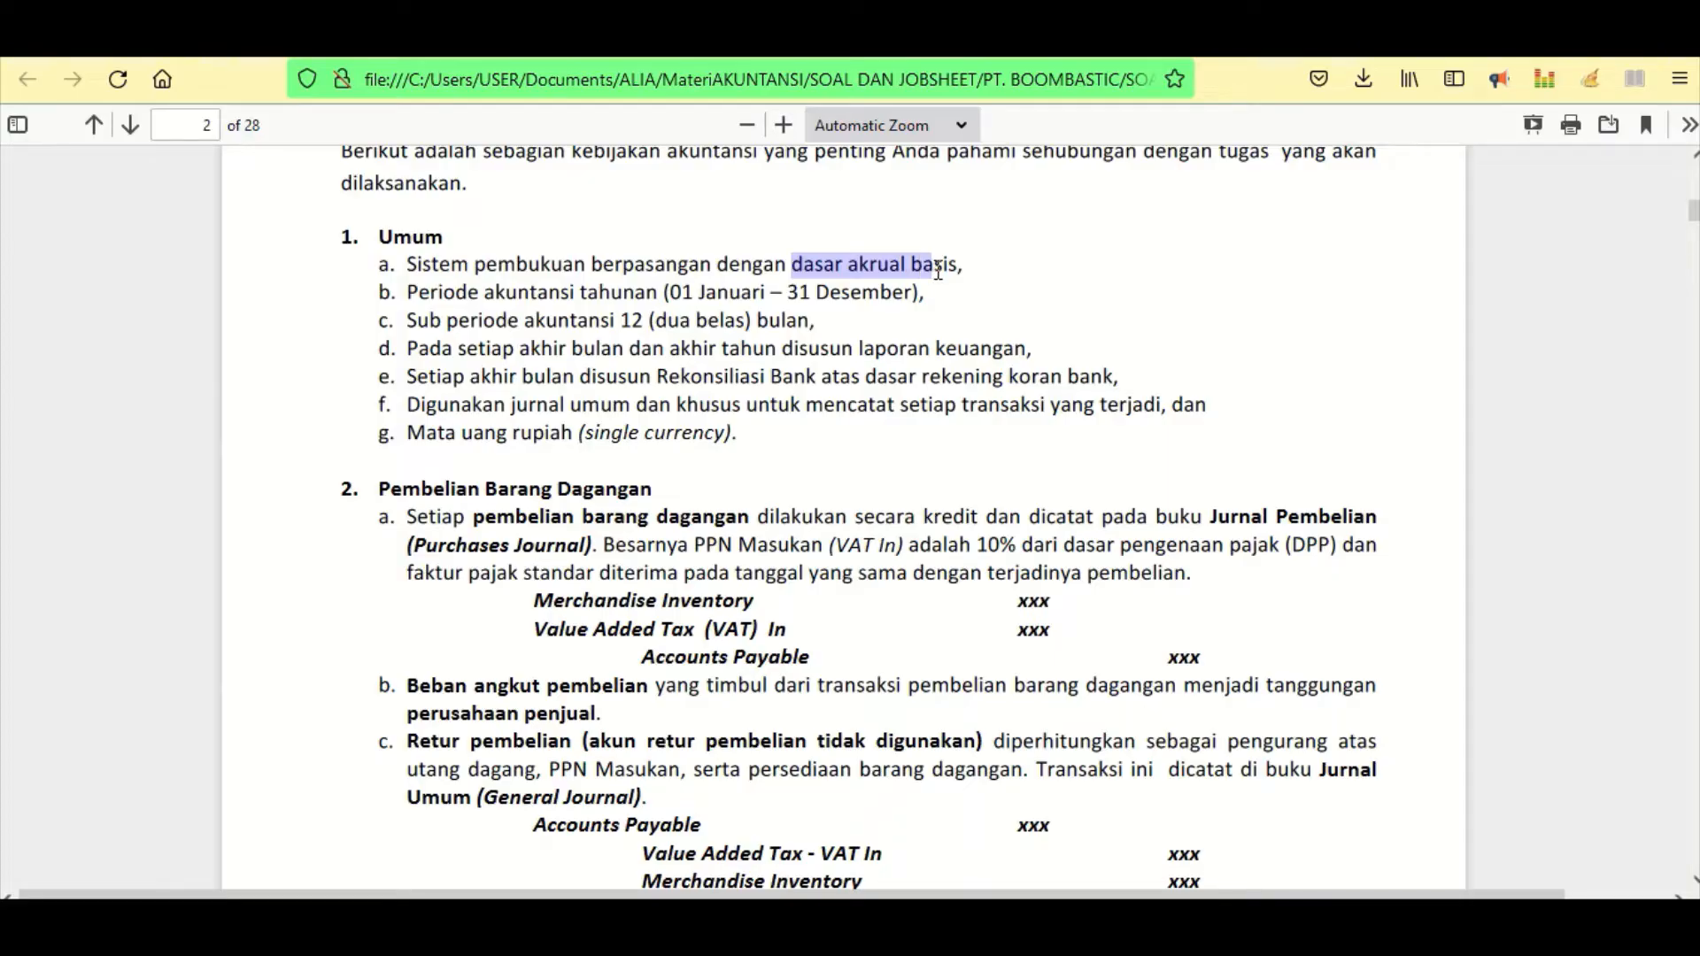
click(744, 229)
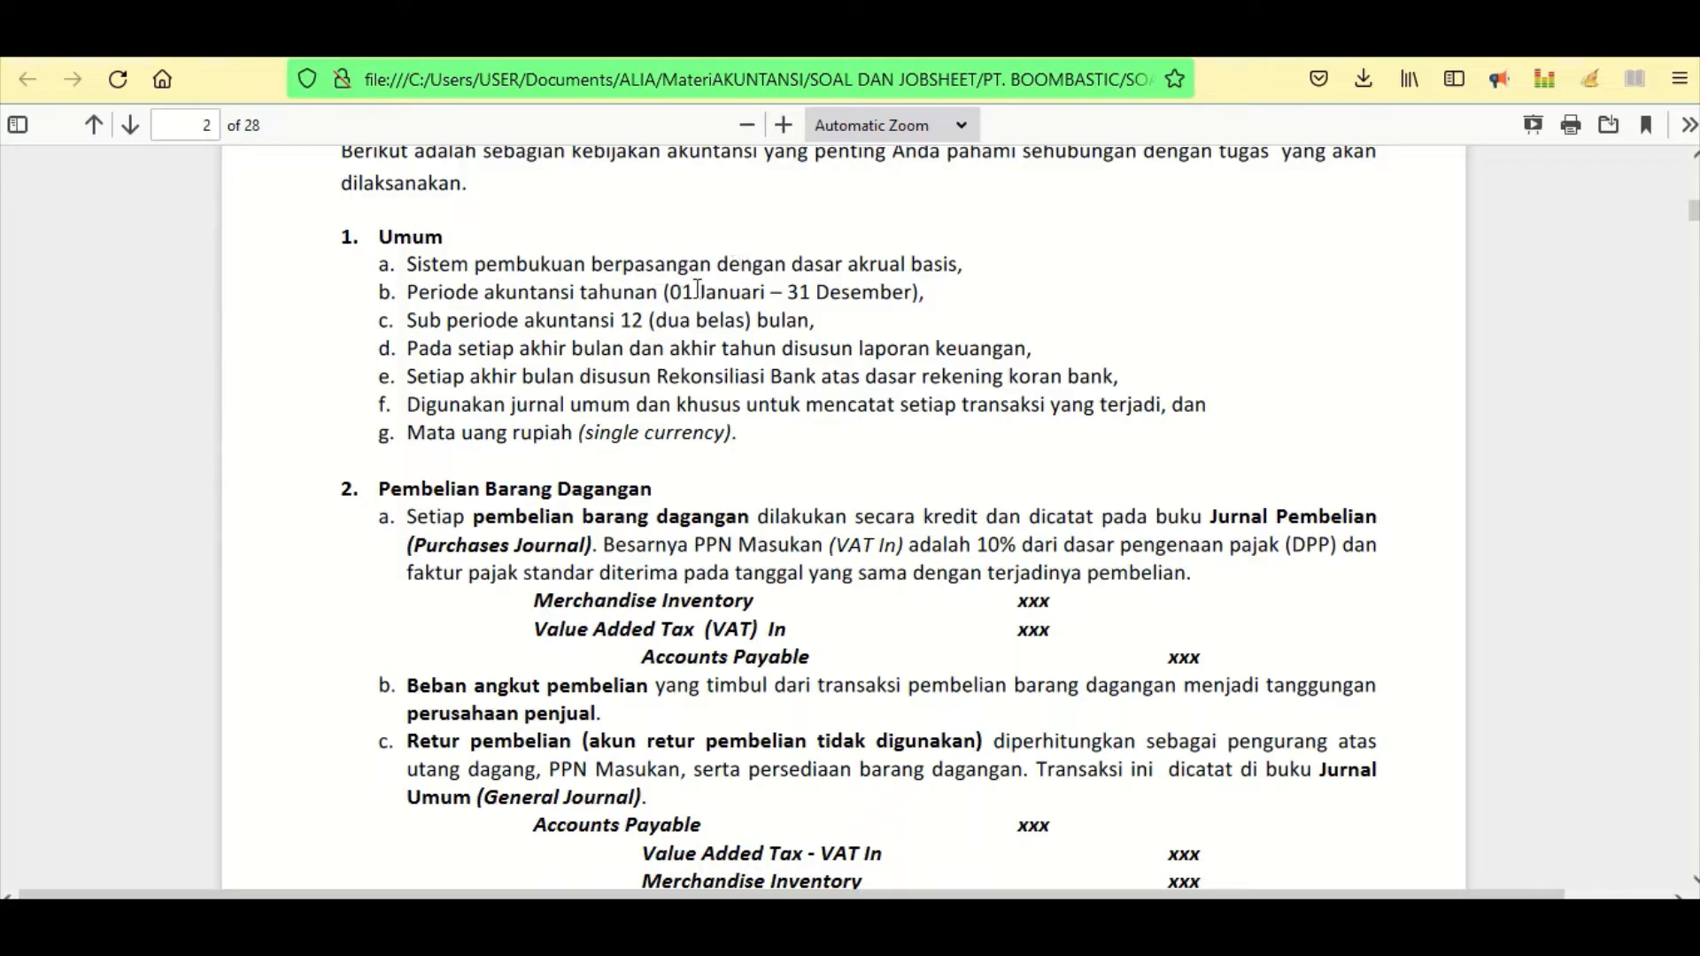
drag(623, 326, 795, 324)
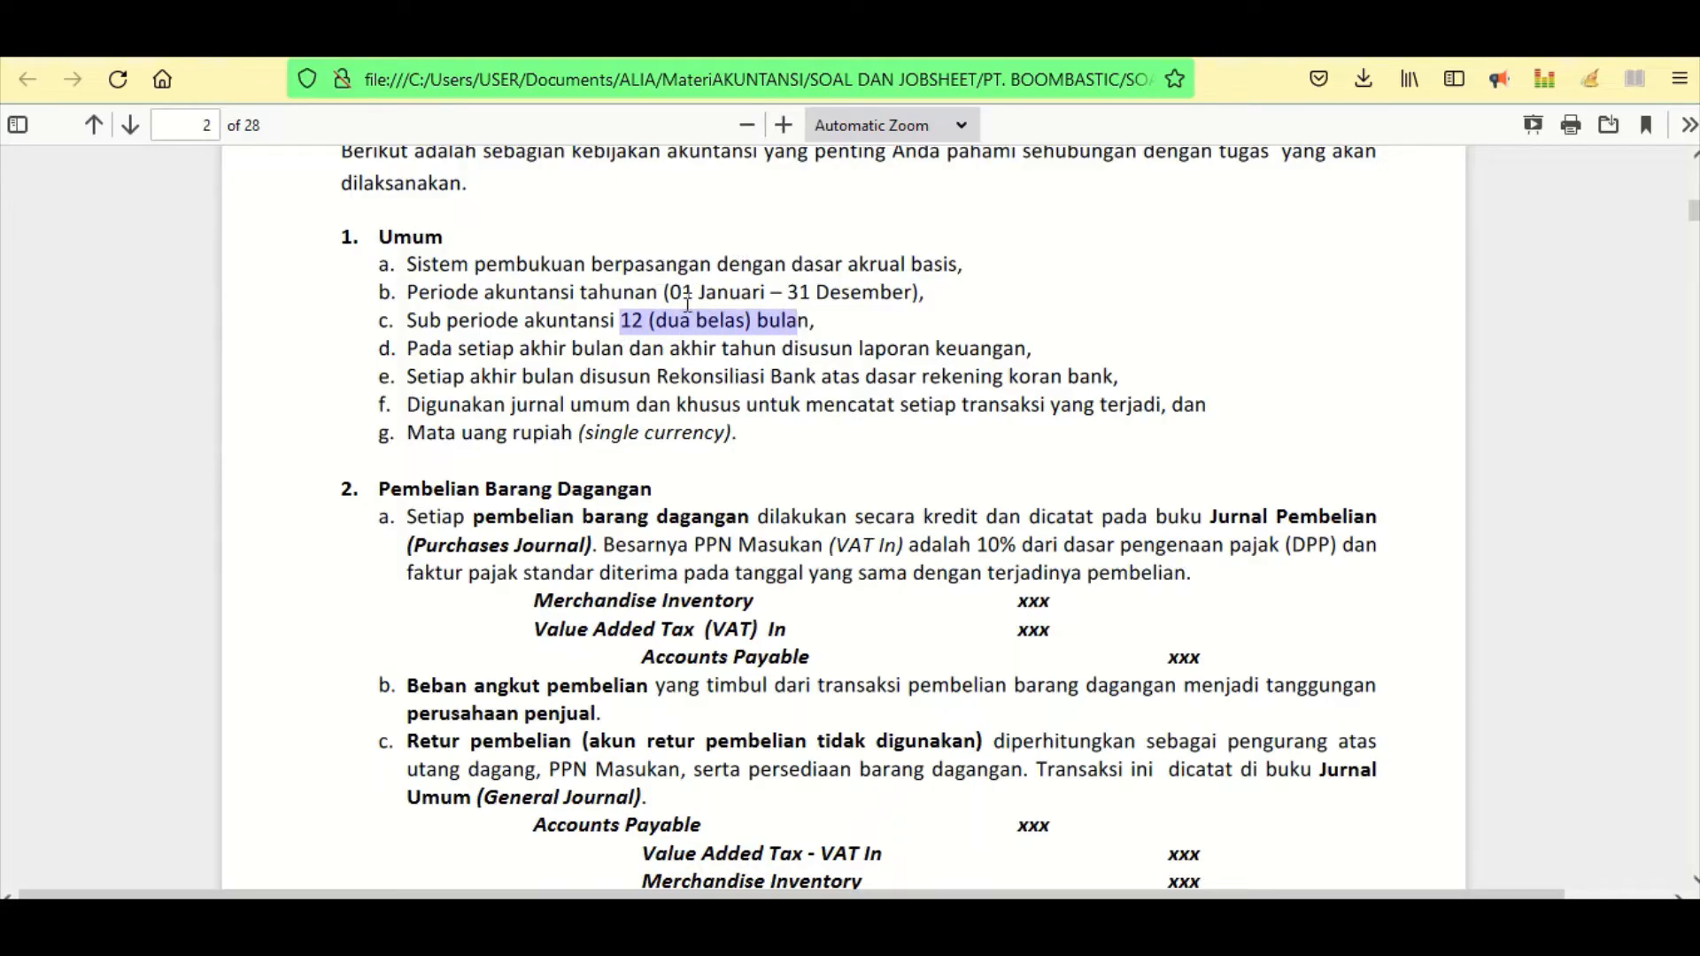
click(692, 303)
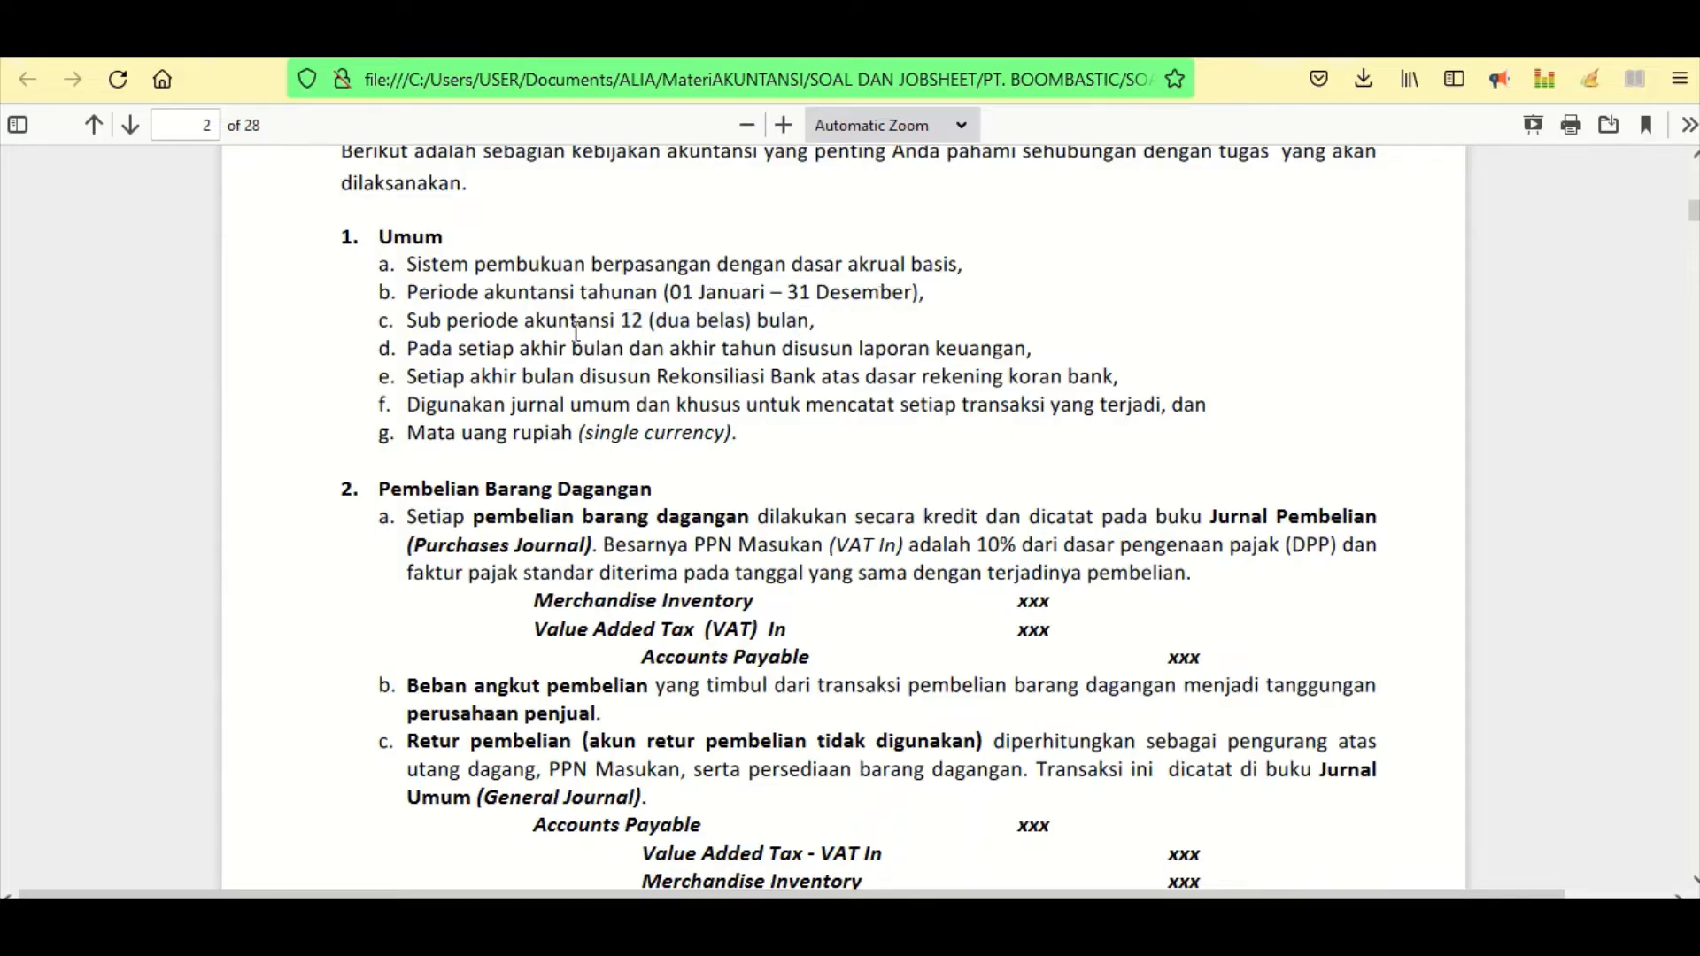
- Review the remaining Umum policies on financial reports, bank reconciliation, journals and currency
scroll(558, 327, down, 2)
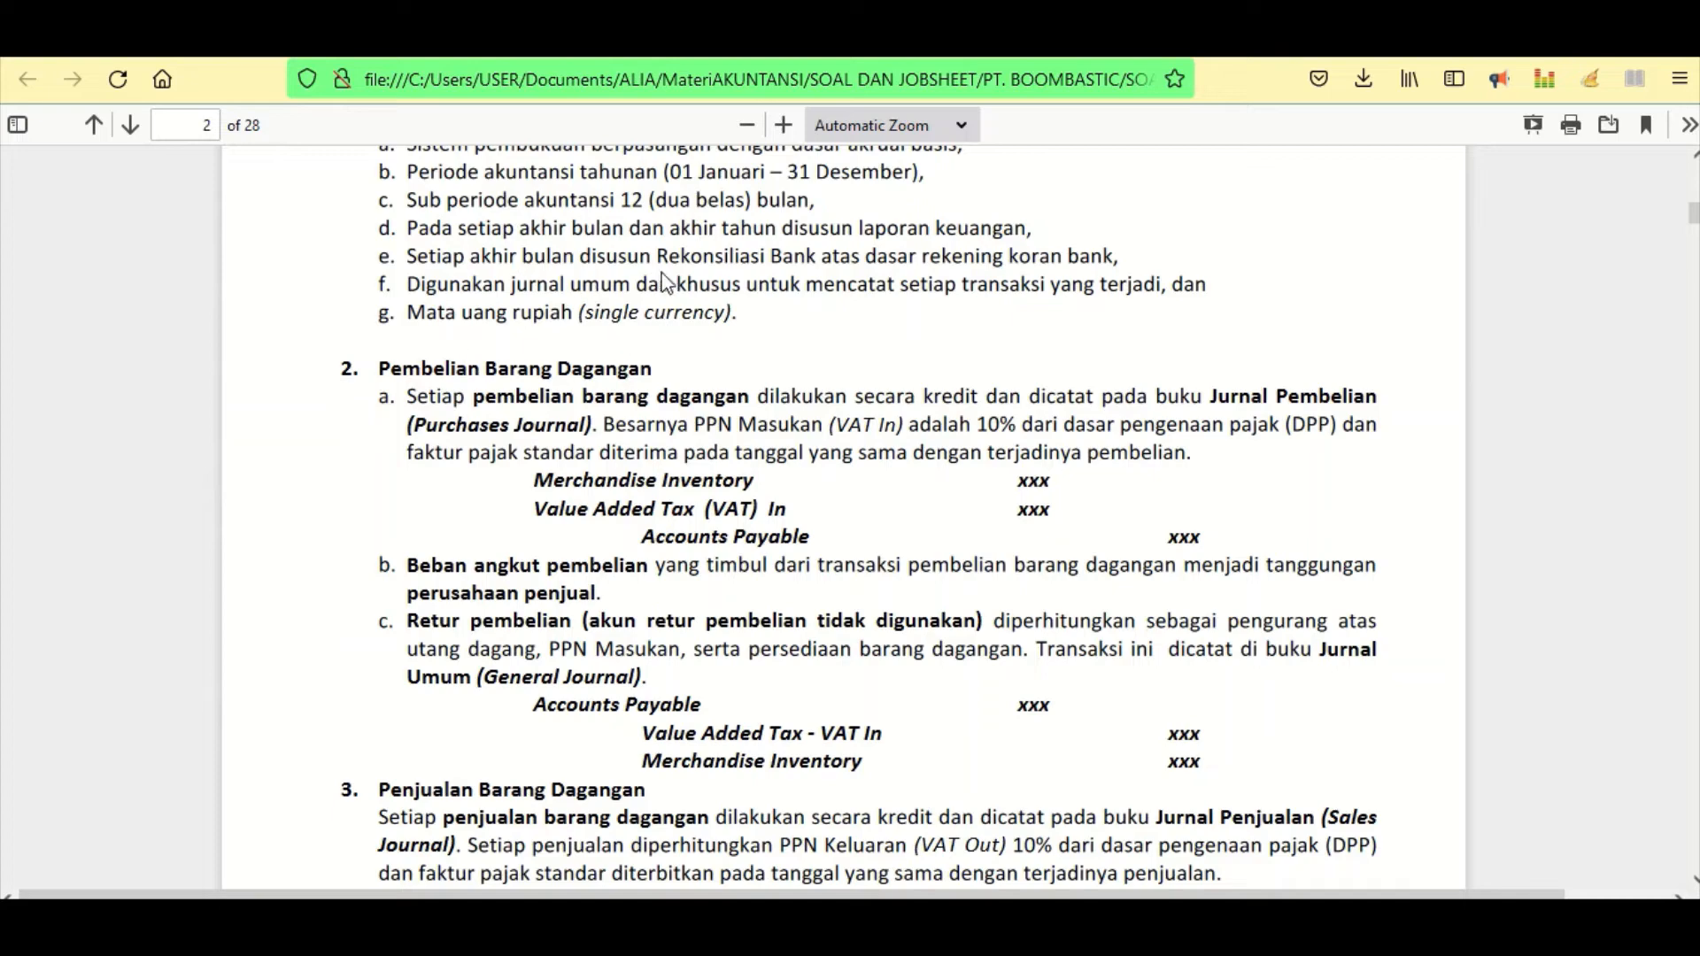
drag(668, 259, 818, 260)
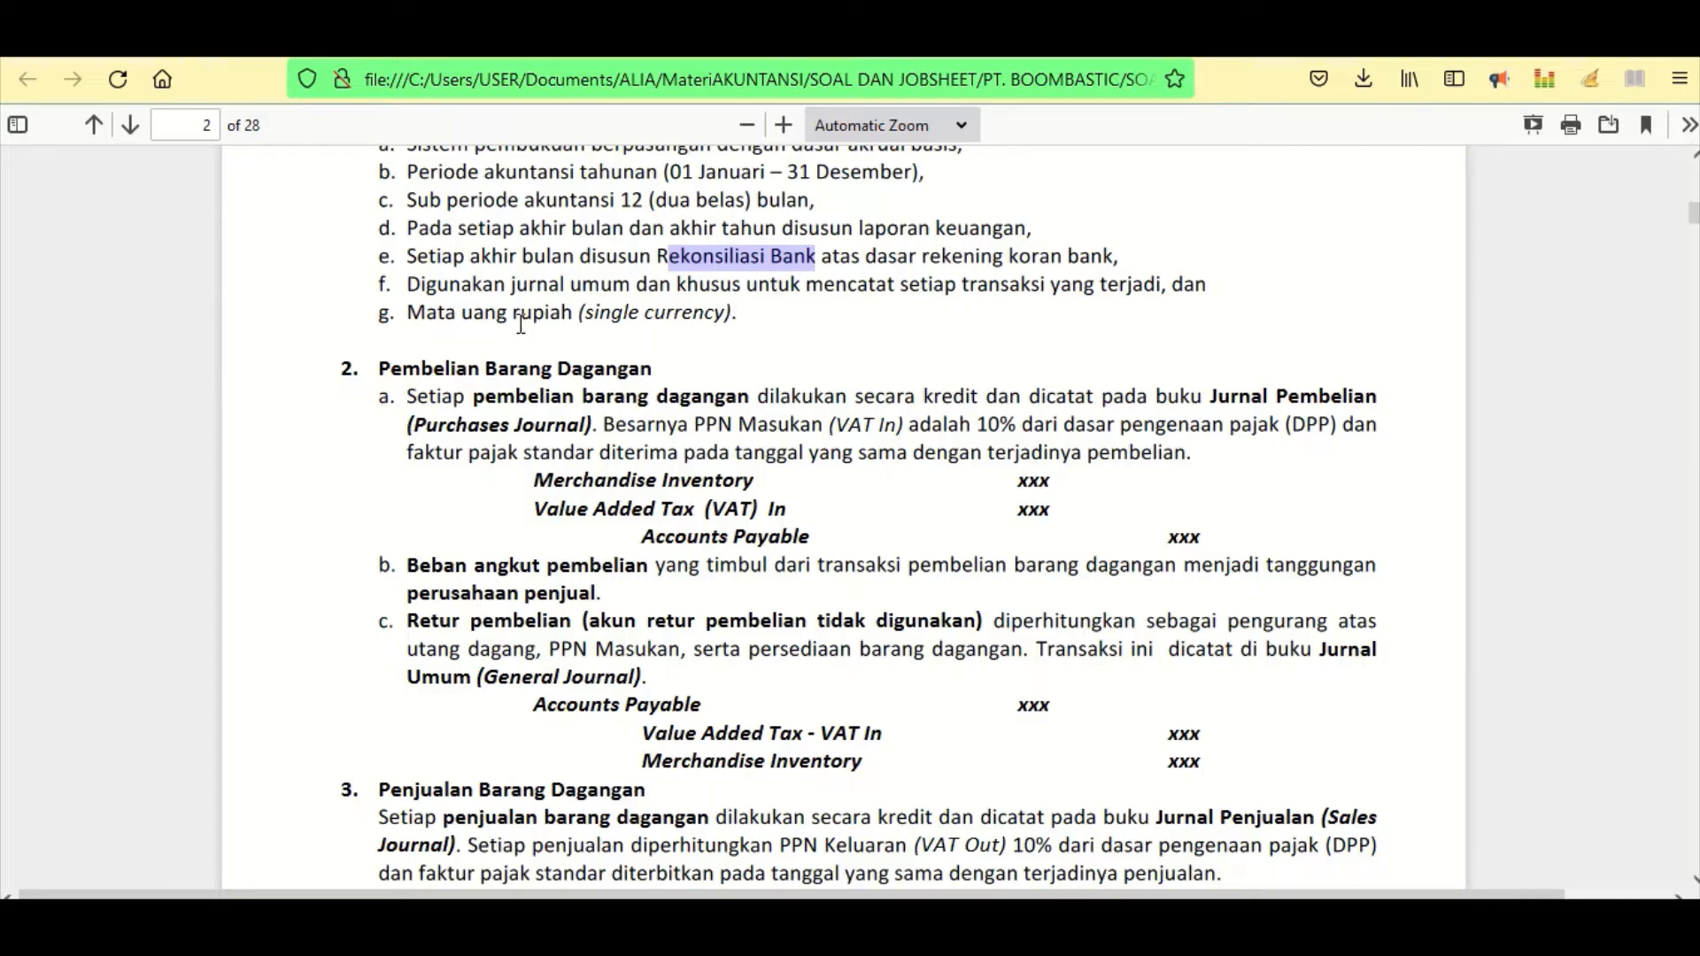
drag(512, 290, 630, 292)
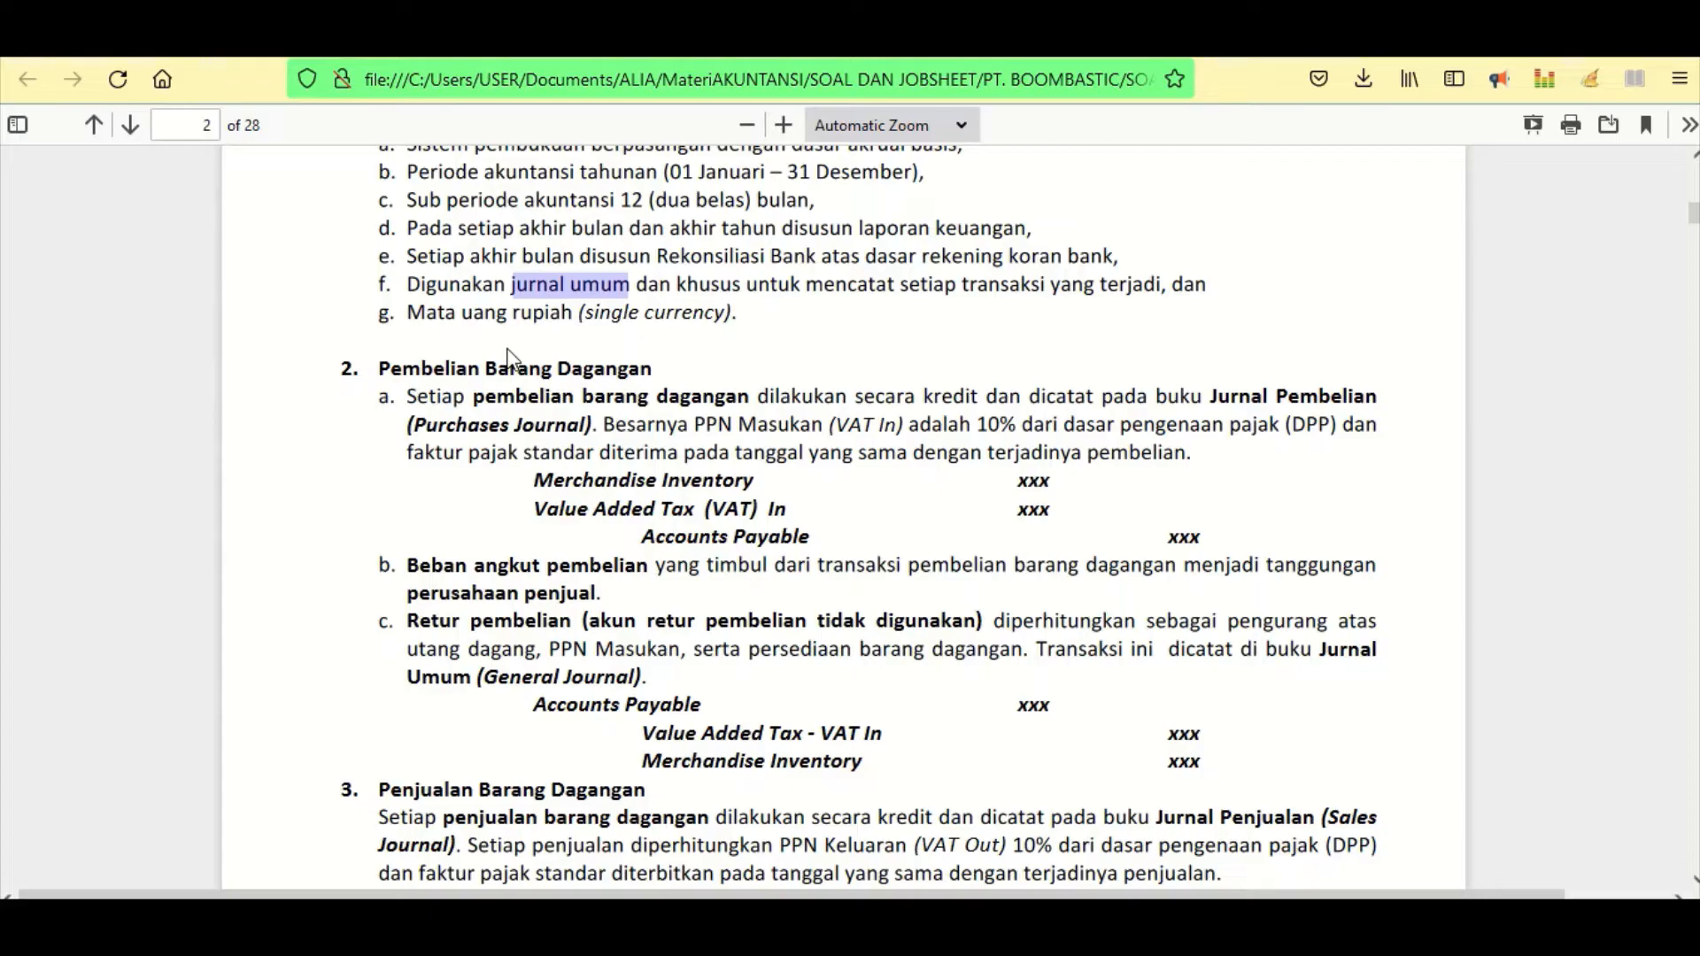
click(432, 341)
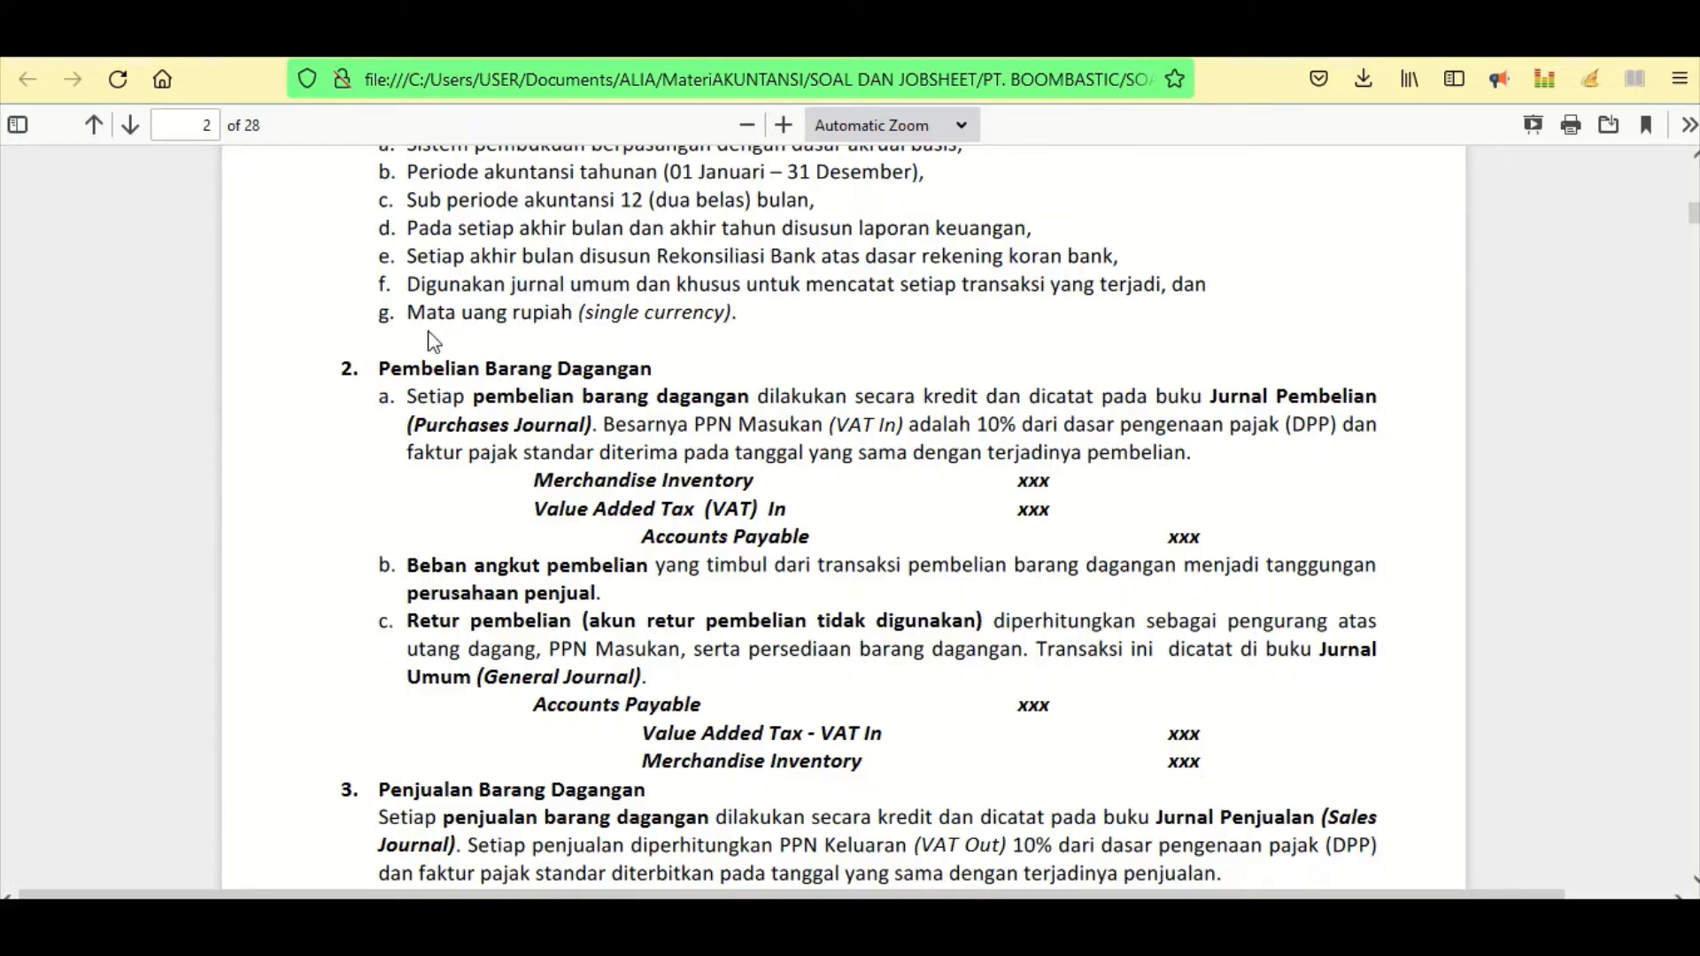
- Examine the merchandise purchase, sales and returns policies together with their journal entry templates
scroll(432, 341, up, 2)
scroll(430, 329, down, 4)
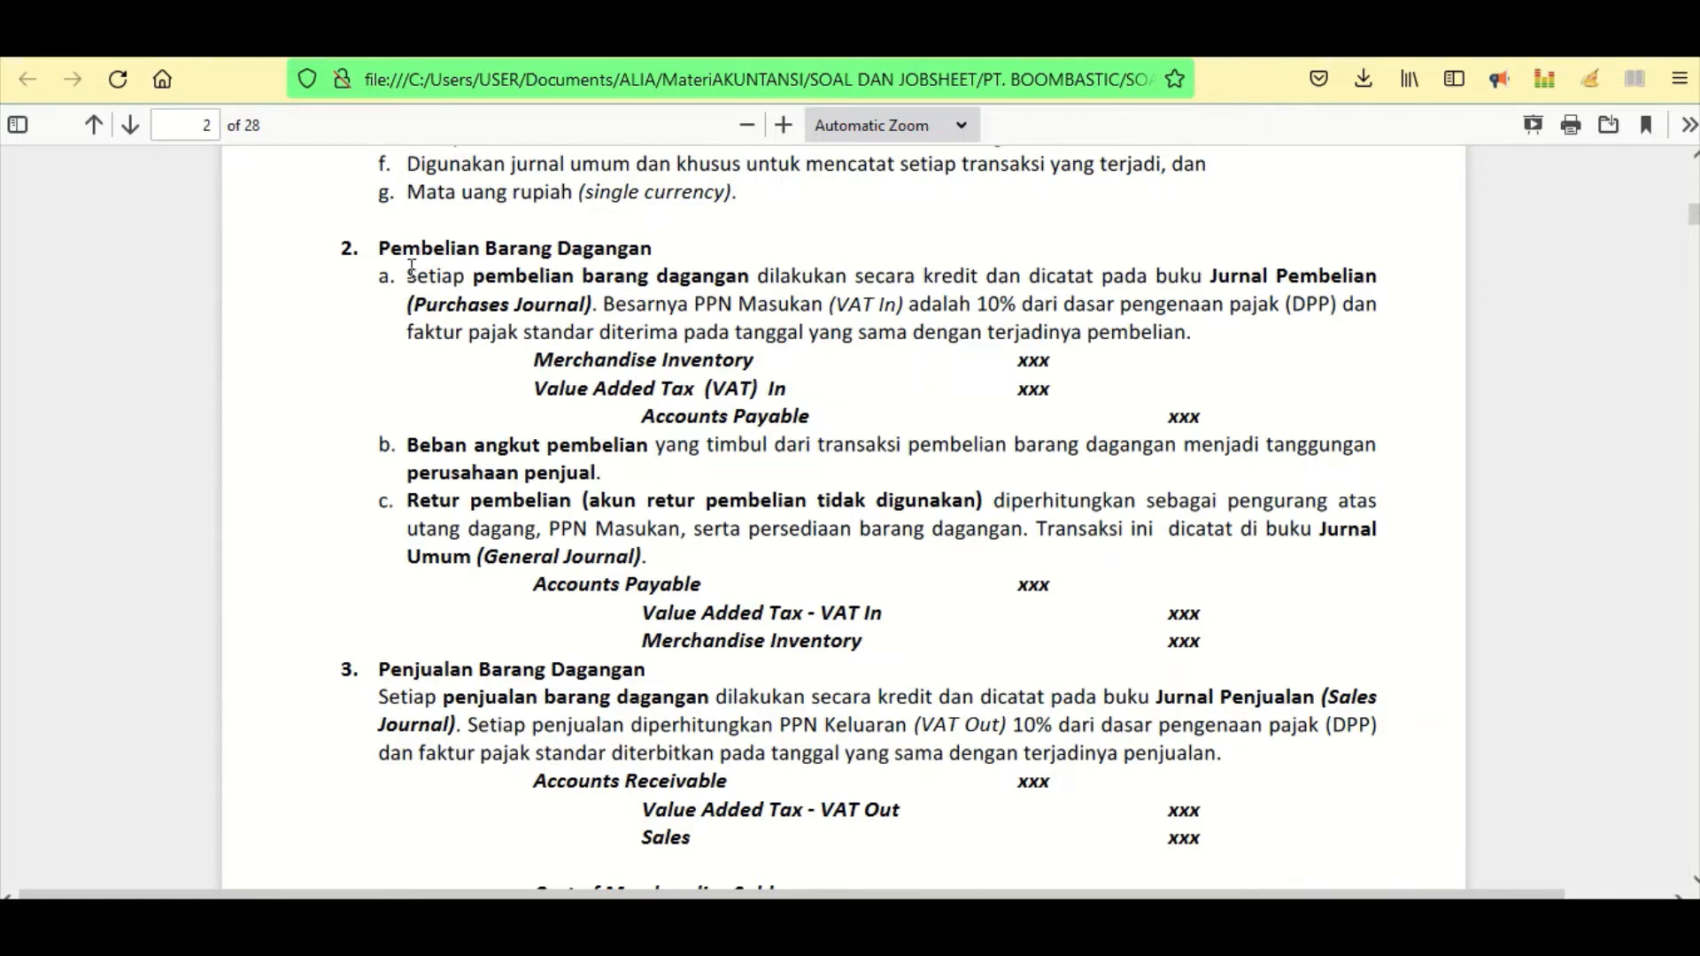
drag(407, 275, 739, 398)
click(537, 404)
scroll(384, 531, down, 5)
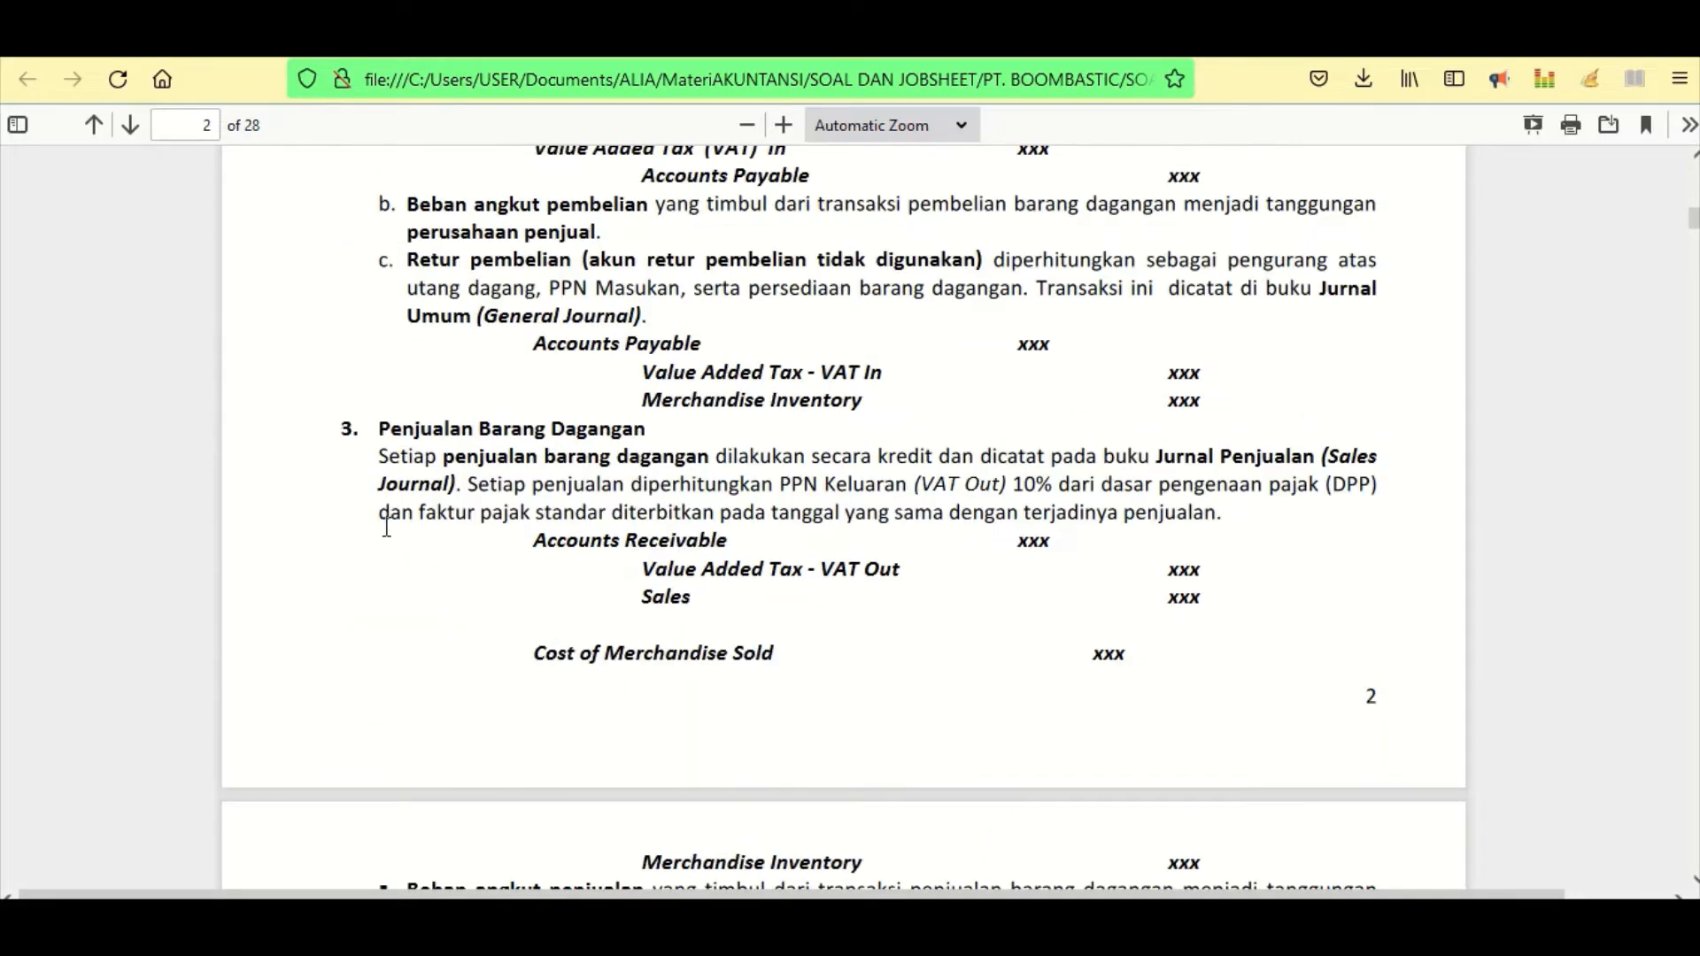
scroll(486, 384, down, 5)
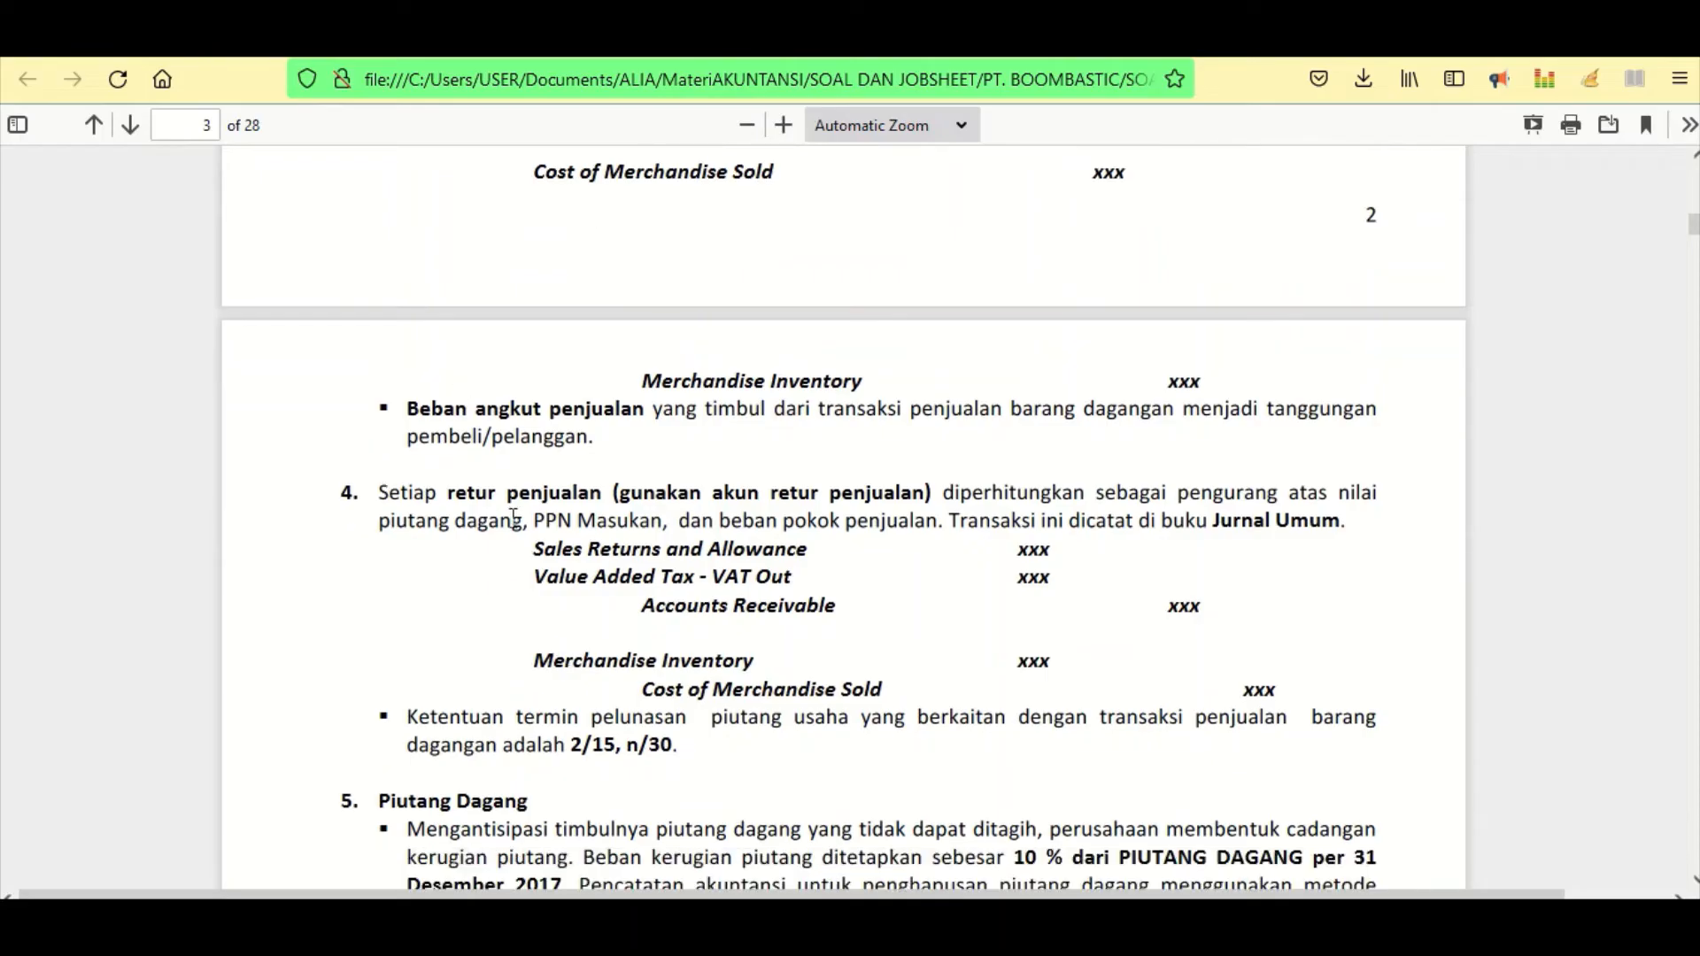
- Examine the Piutang Dagang policy on the allowance for uncollectible receivables, highlighting its heading
scroll(513, 517, down, 3)
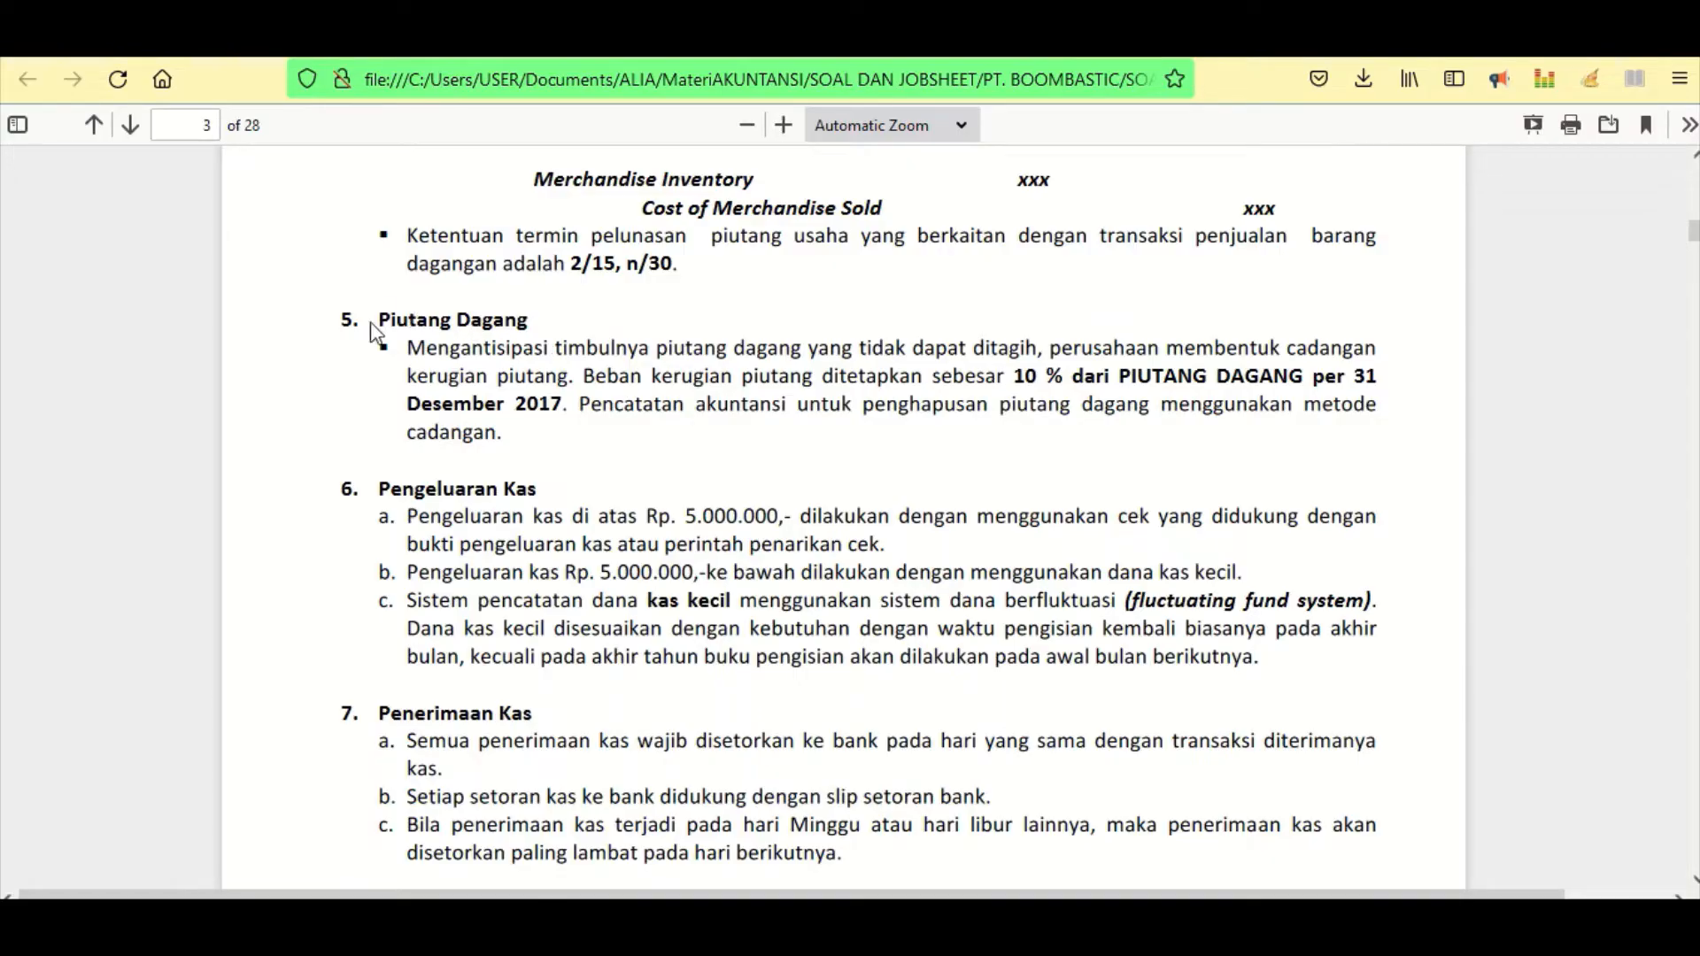
scroll(381, 337, down, 3)
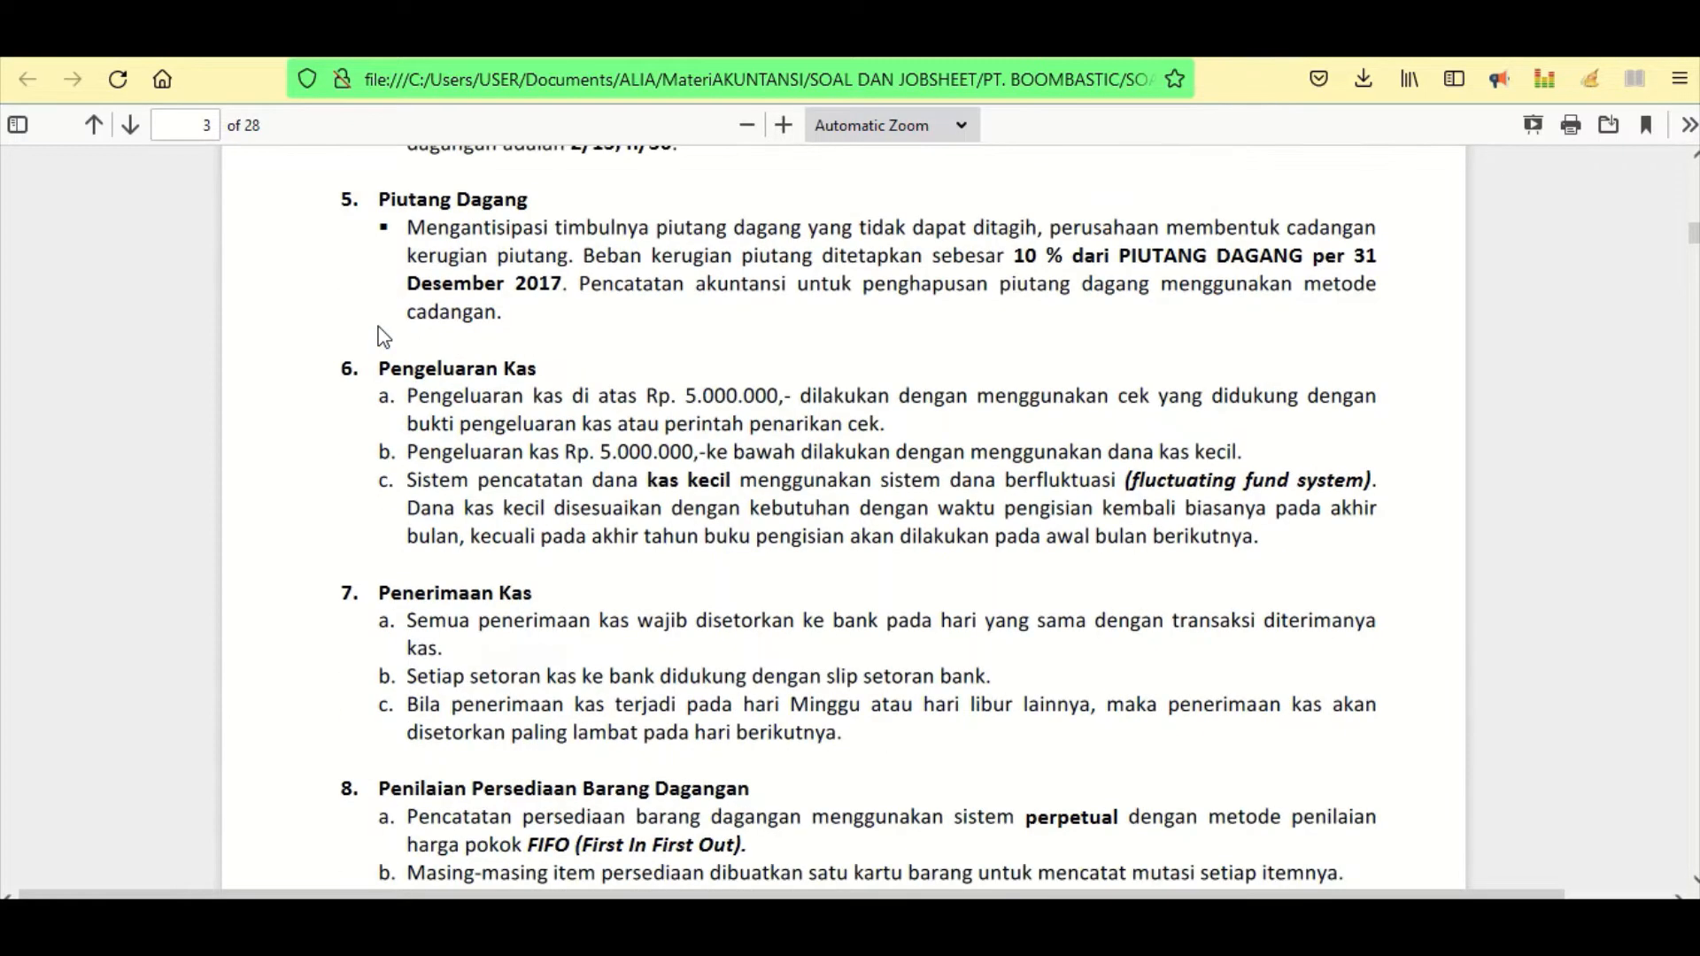
drag(381, 203, 580, 212)
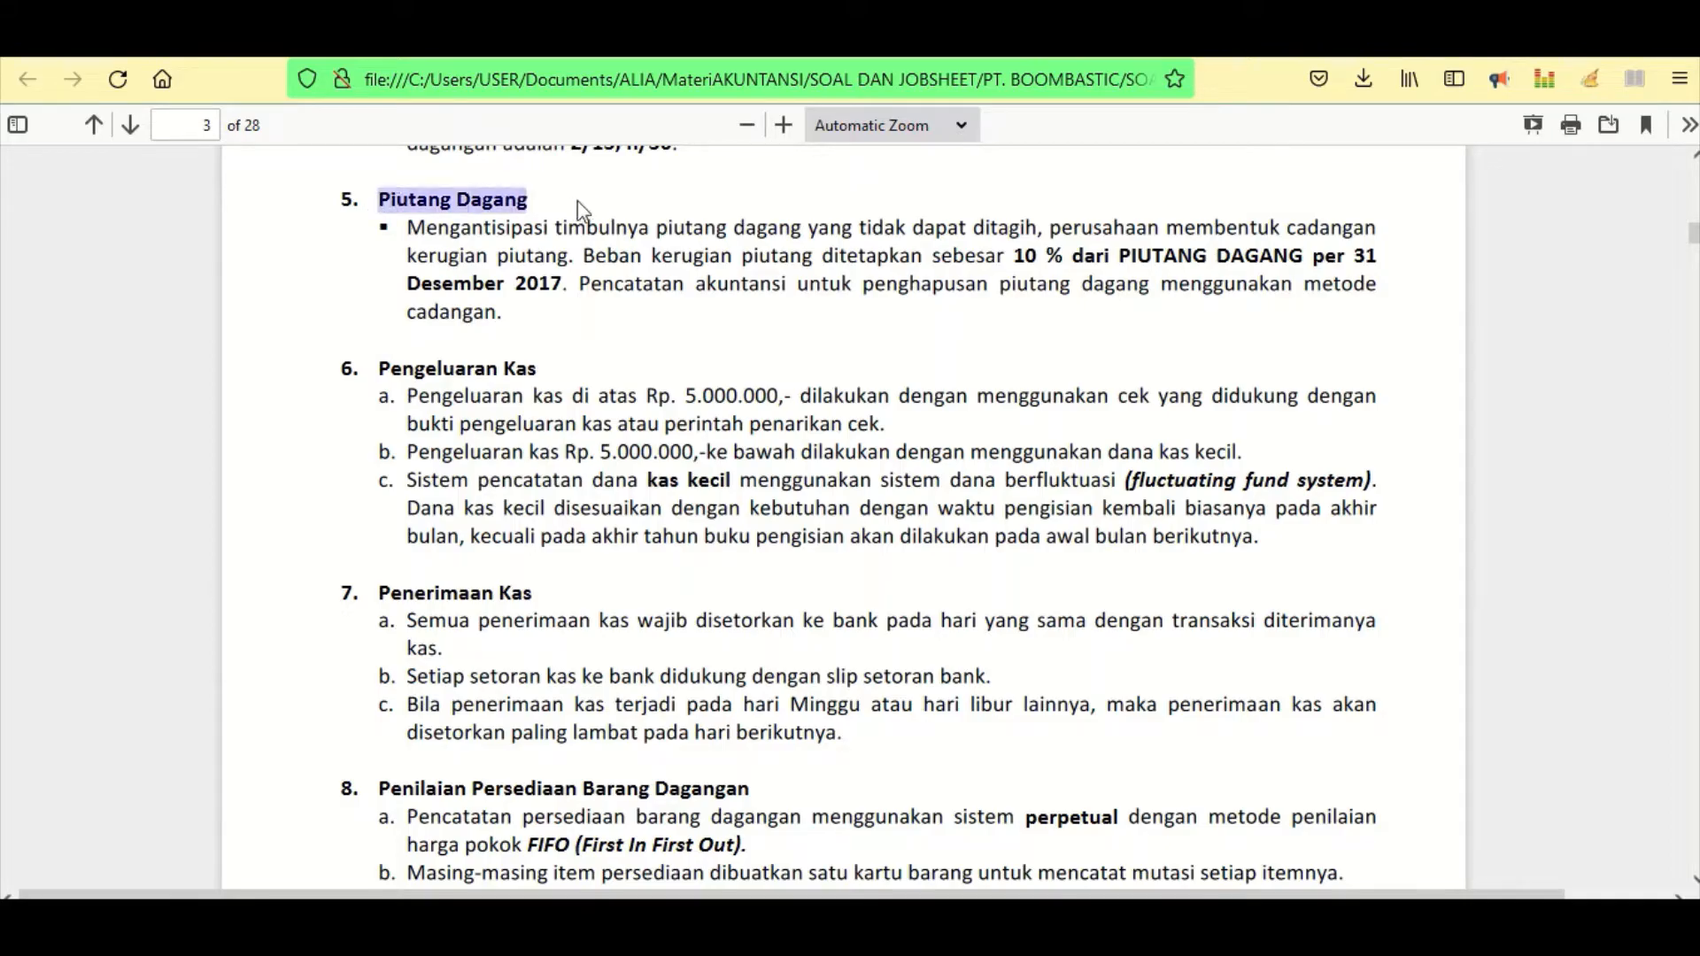
click(579, 213)
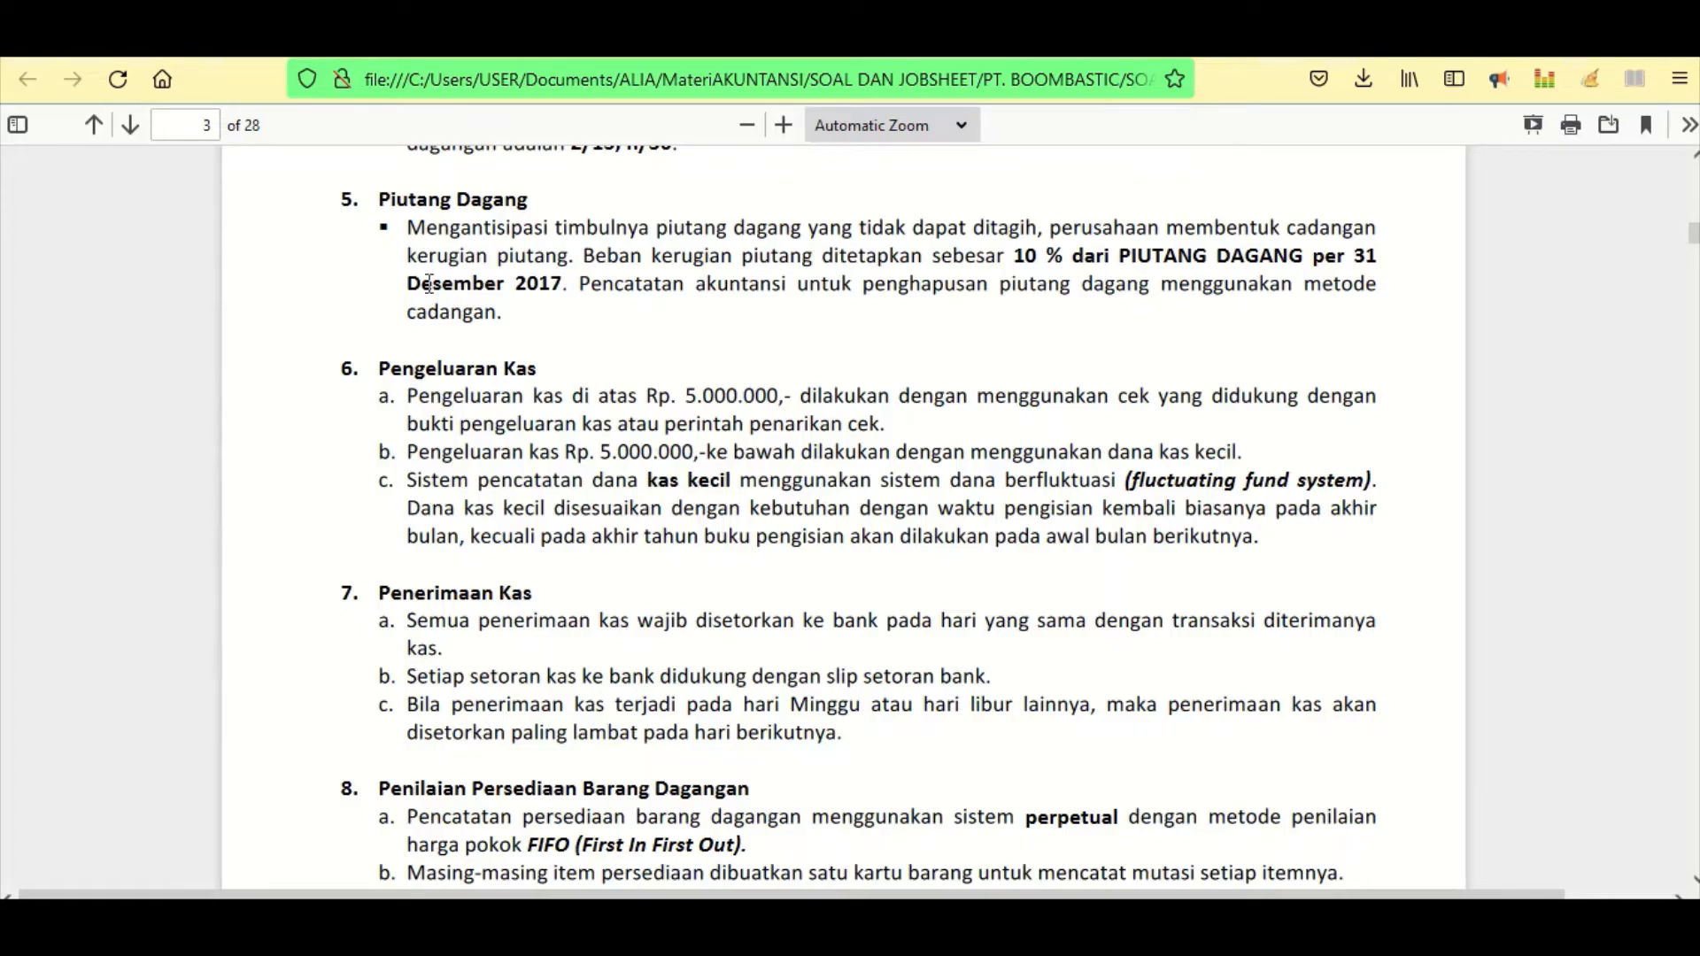
- Examine the Pengeluaran Kas policies, highlighting the Rp. 5.000.000 limits and the fluctuating petty cash system
scroll(411, 350, down, 3)
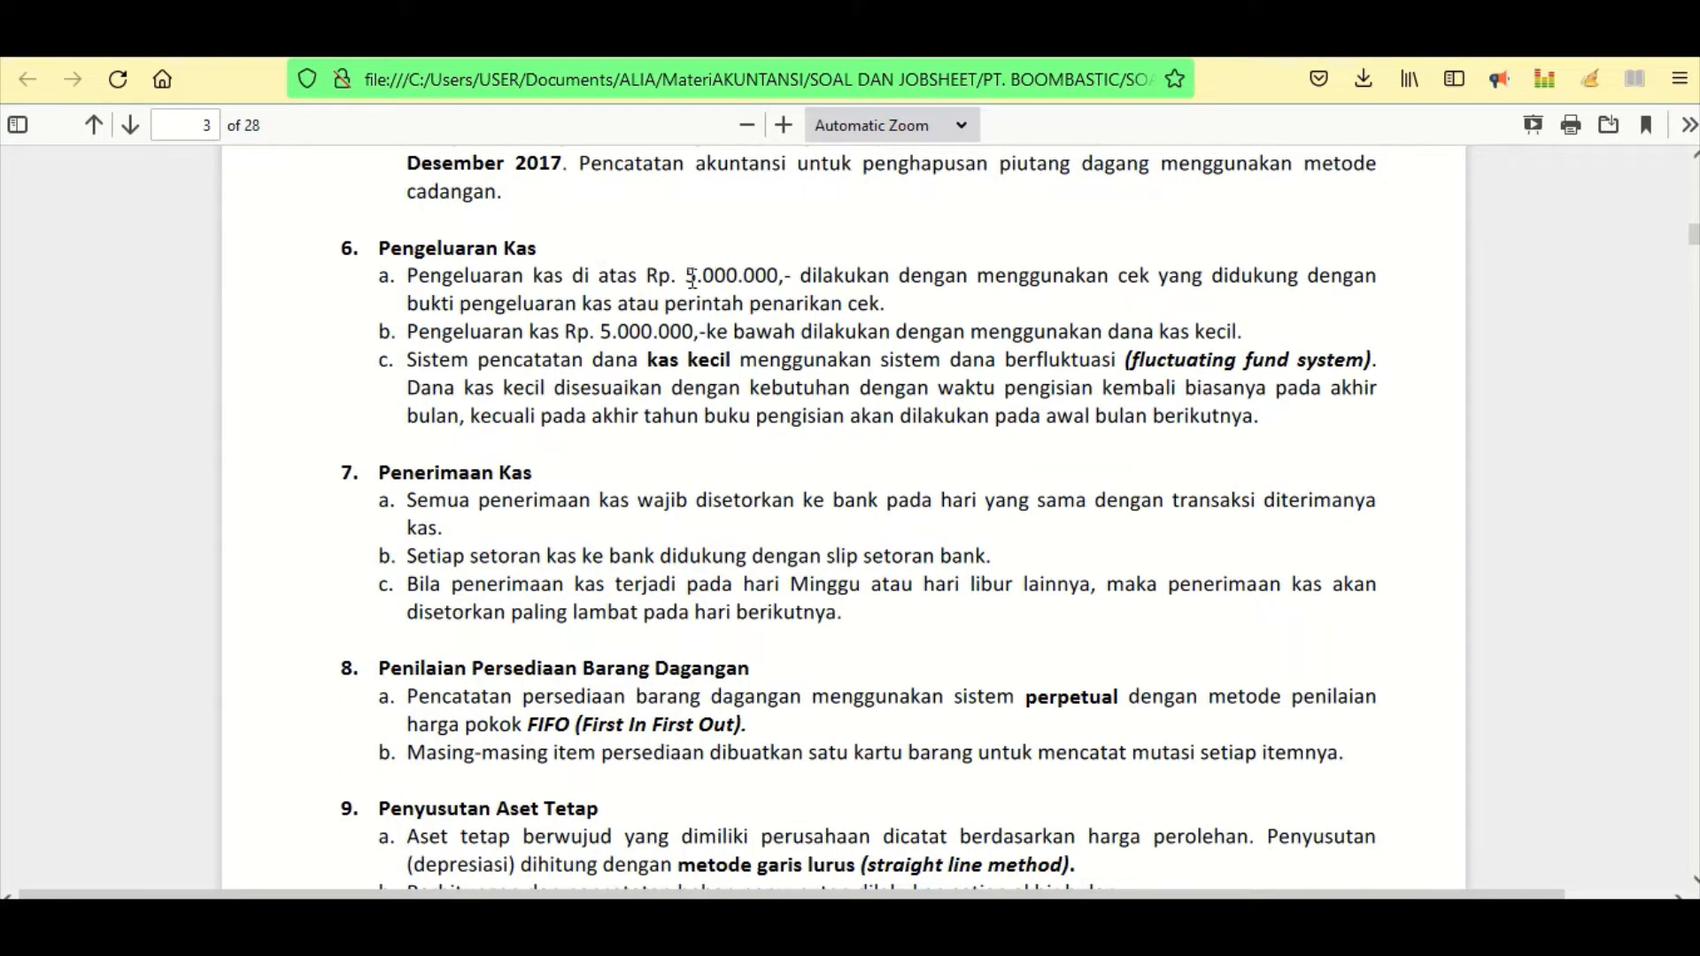
drag(645, 279, 806, 279)
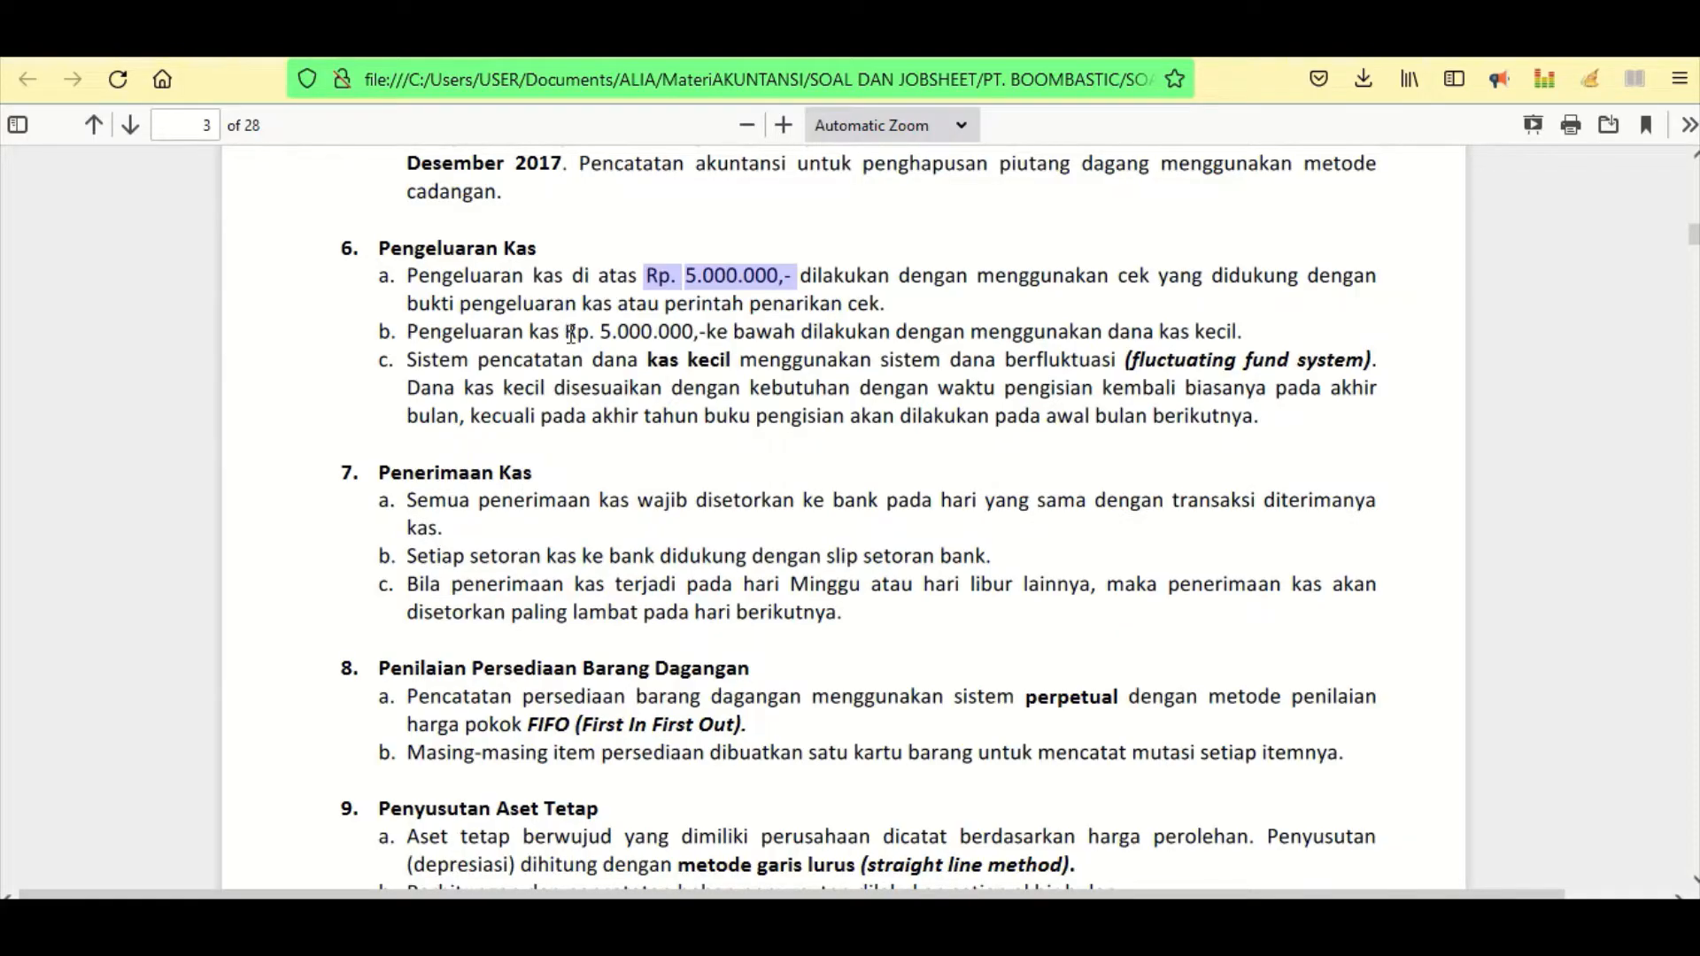
drag(564, 333, 719, 334)
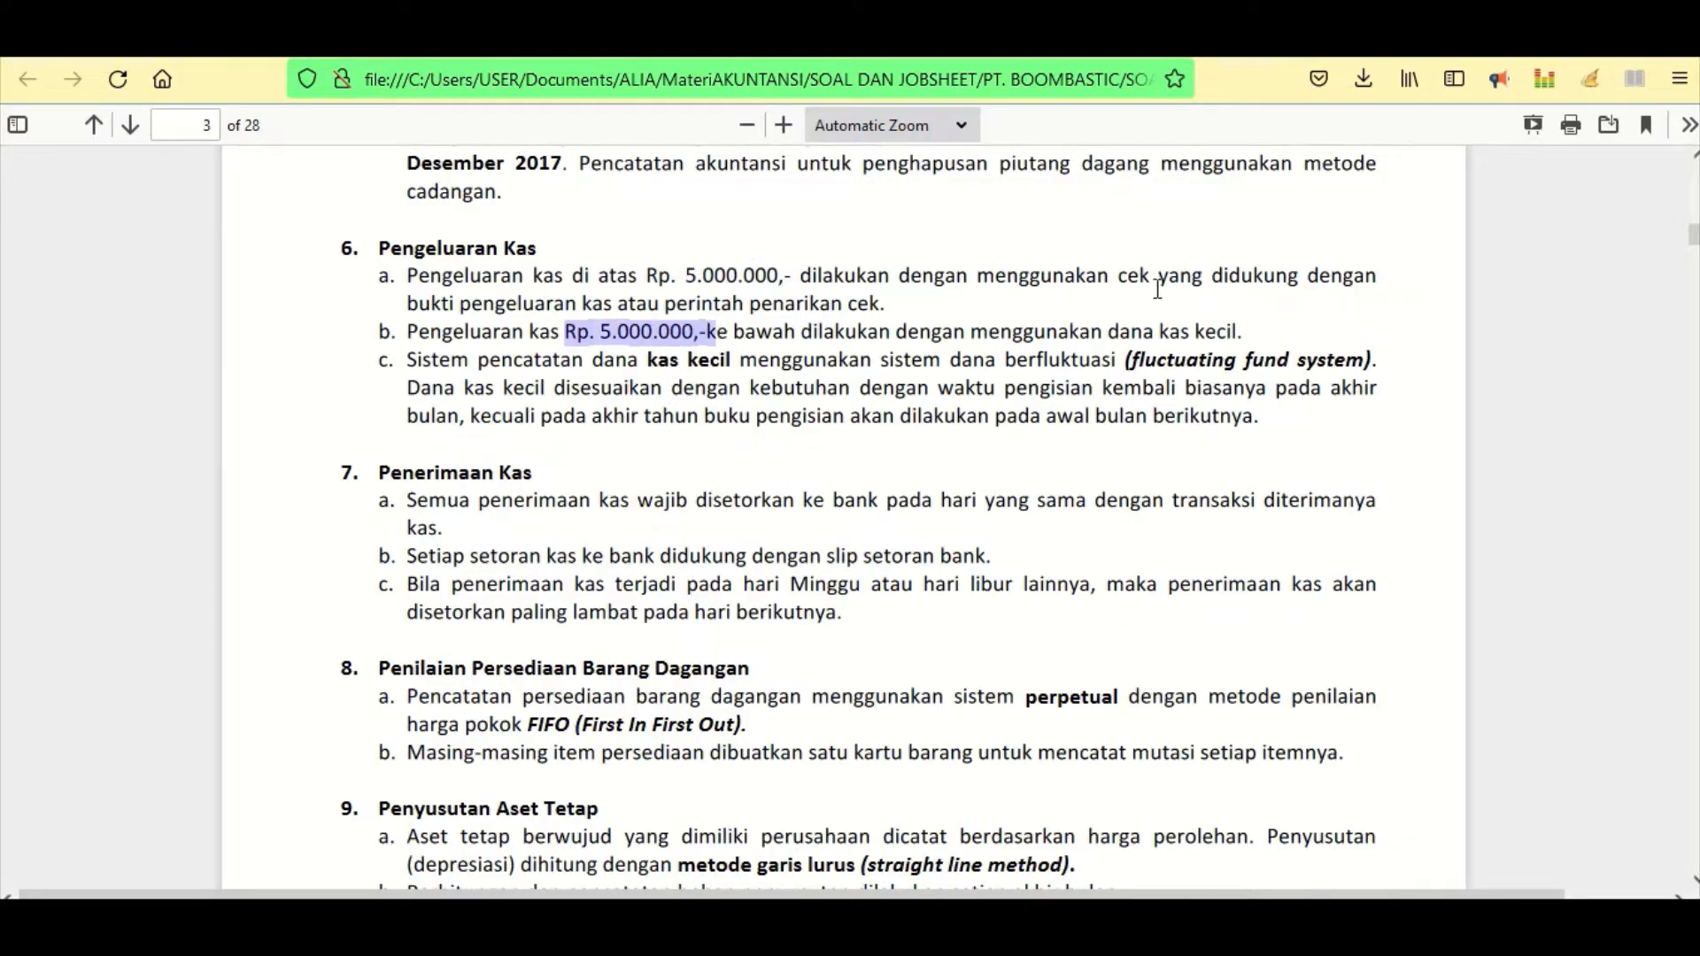
click(1174, 348)
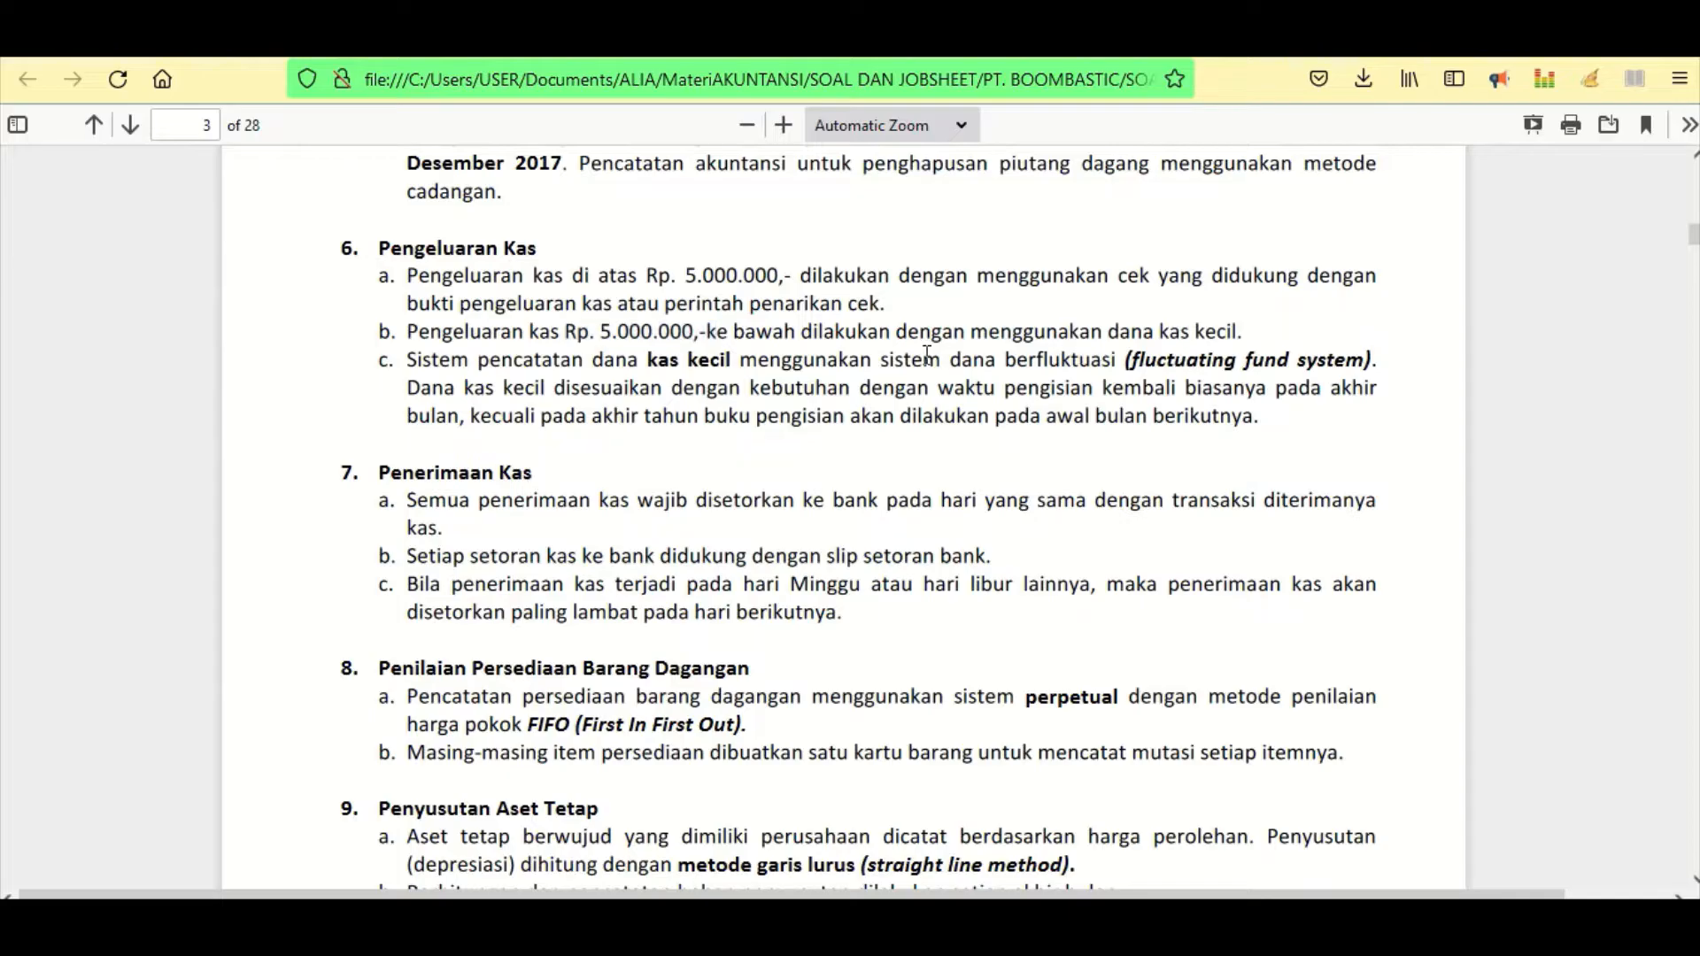
drag(879, 357, 1117, 358)
click(529, 354)
drag(402, 361, 1098, 361)
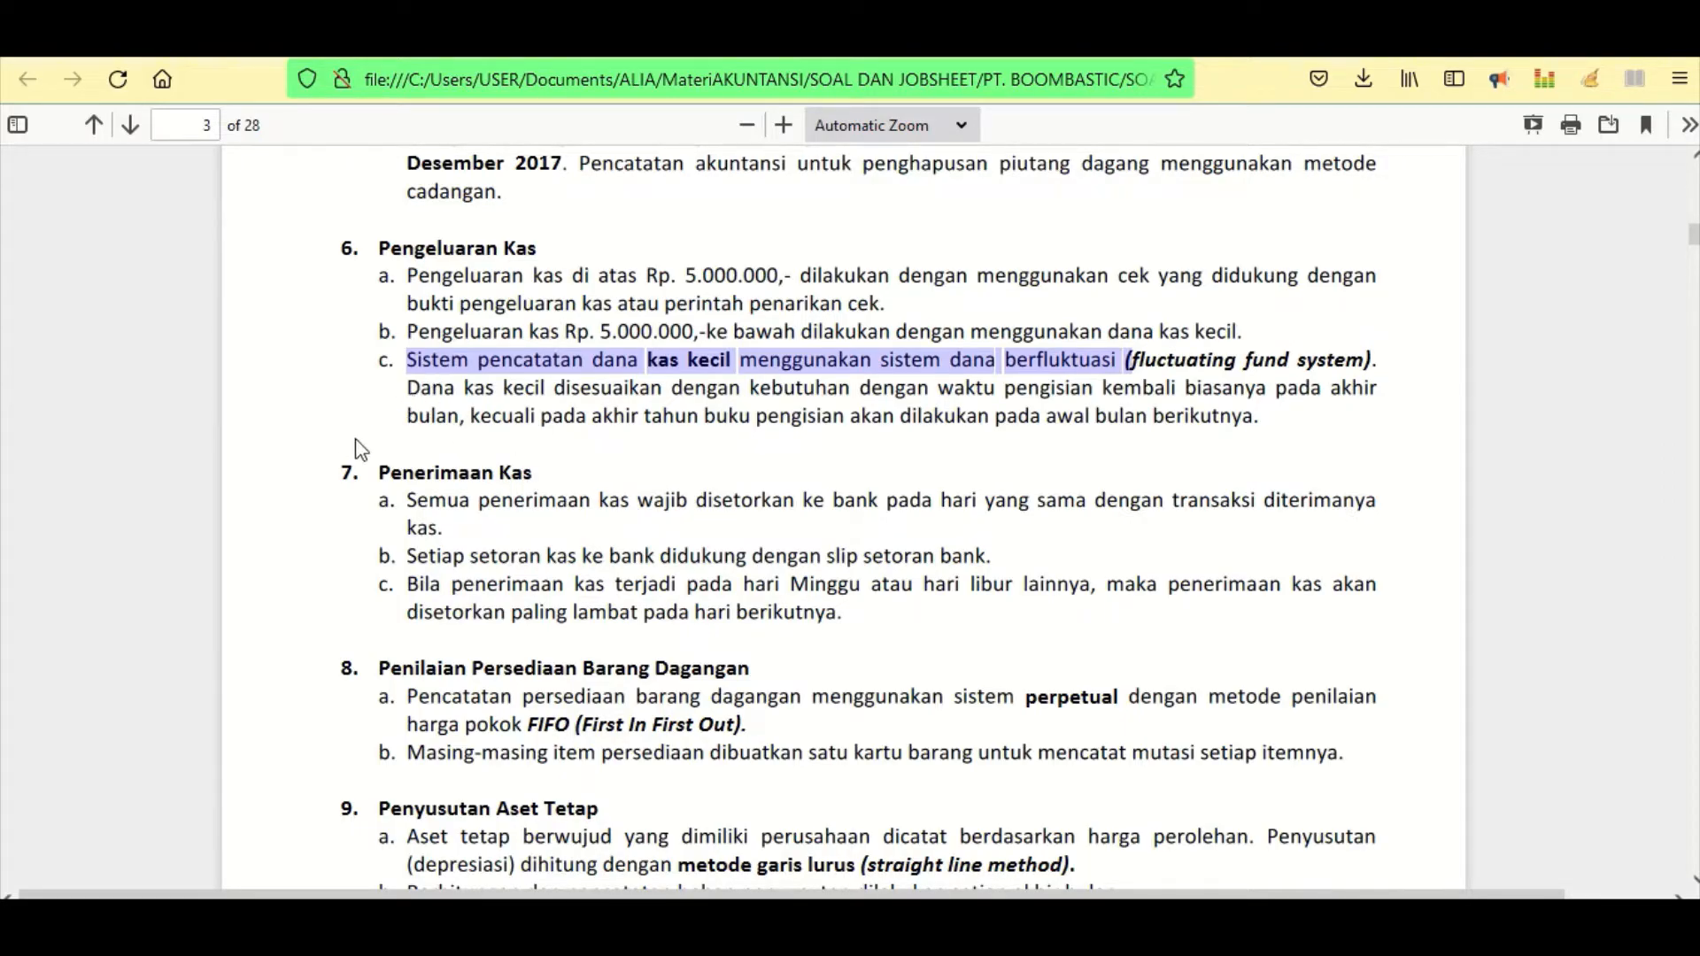
- Review the Penerimaan Kas policies, highlighting the bank deposit requirement and the supporting deposit slip
scroll(360, 449, down, 3)
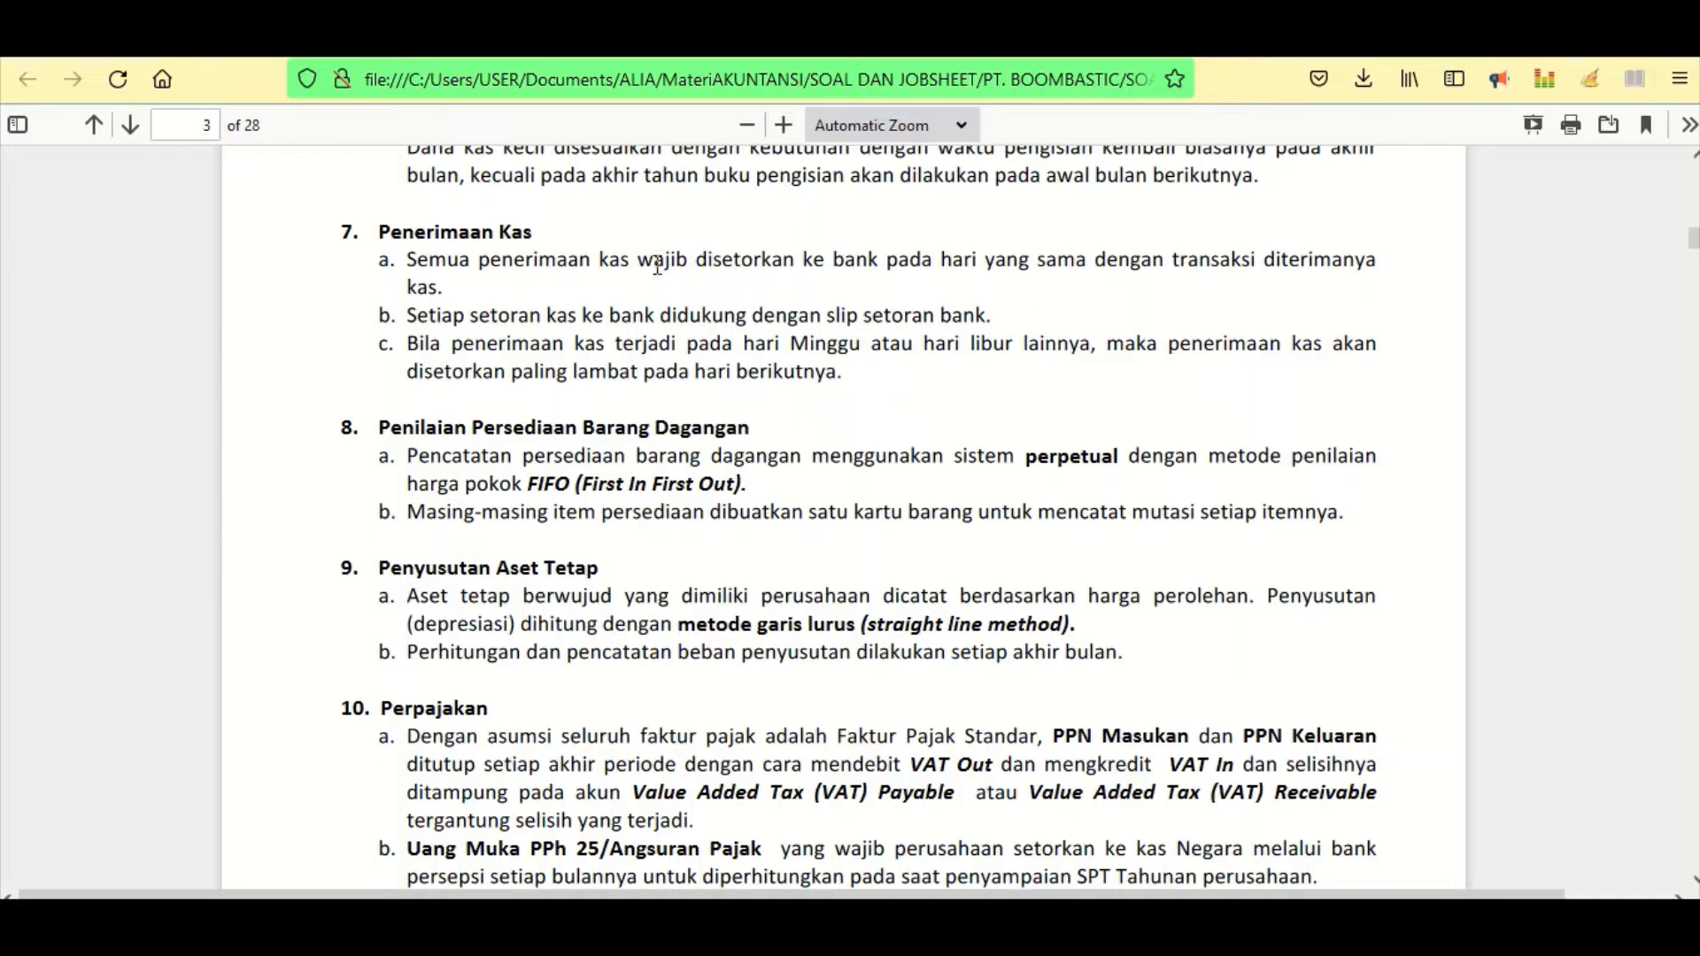
drag(657, 265, 988, 268)
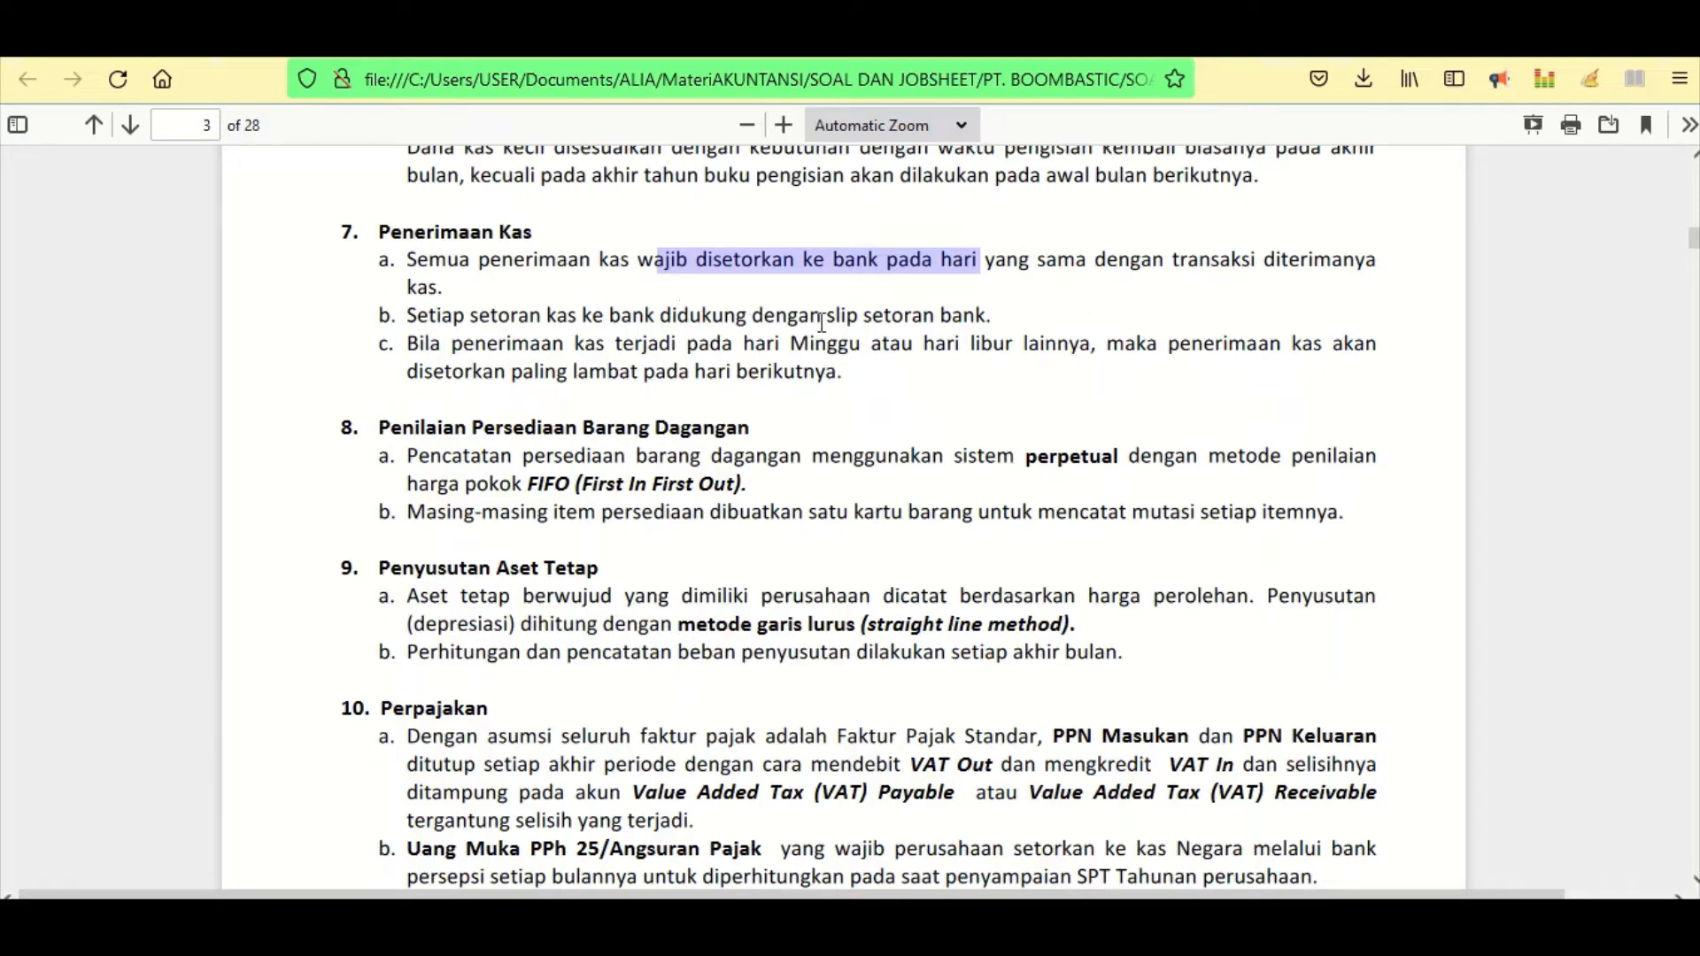
drag(823, 317, 963, 317)
click(726, 344)
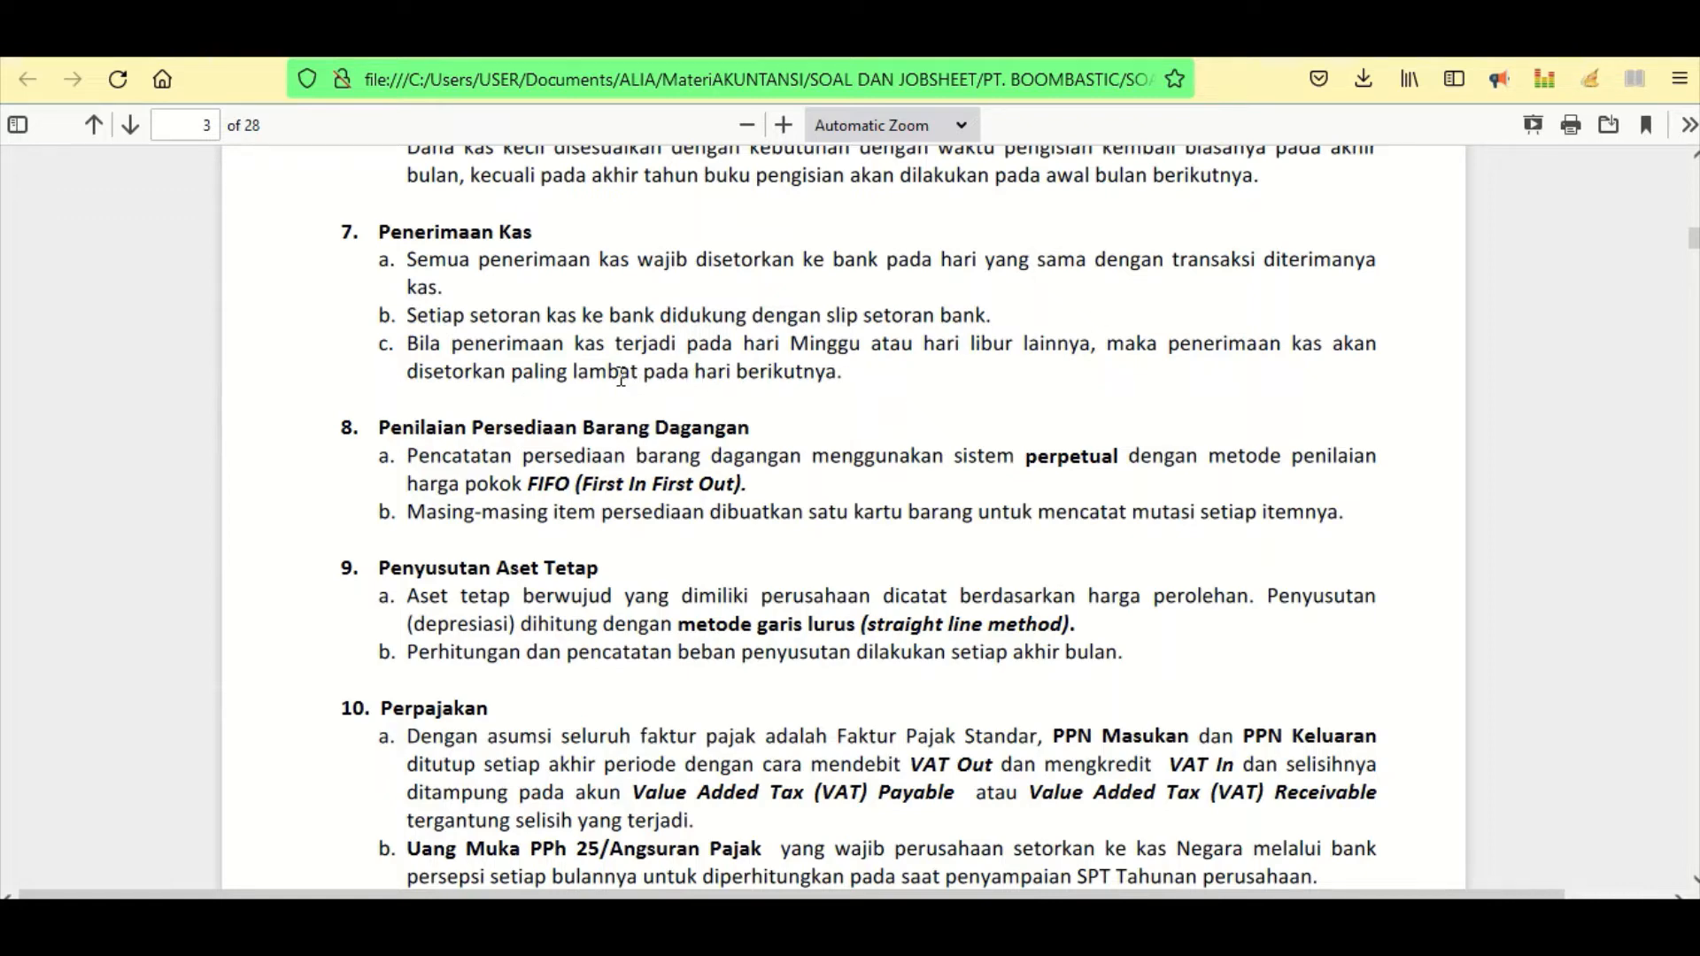
- Examine the Penilaian Persediaan Barang Dagangan policy, highlighting the perpetual system and the FIFO (First In First Out) method
scroll(489, 347, down, 3)
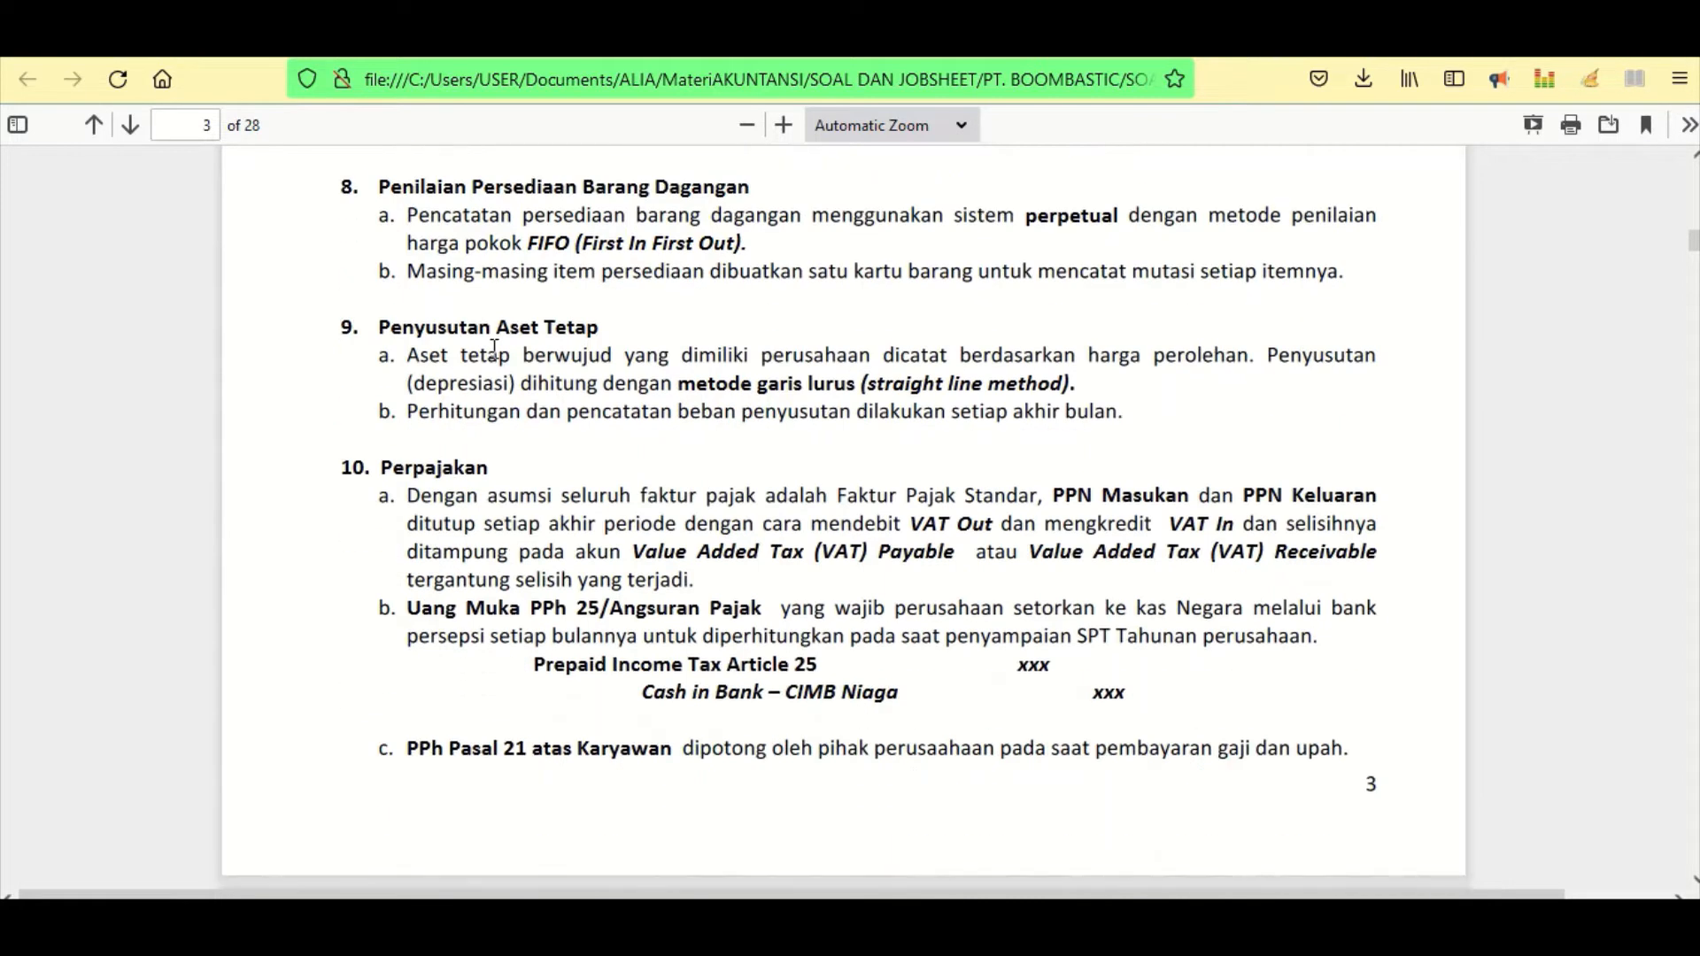
drag(954, 217, 1129, 232)
click(1012, 239)
drag(527, 243, 753, 264)
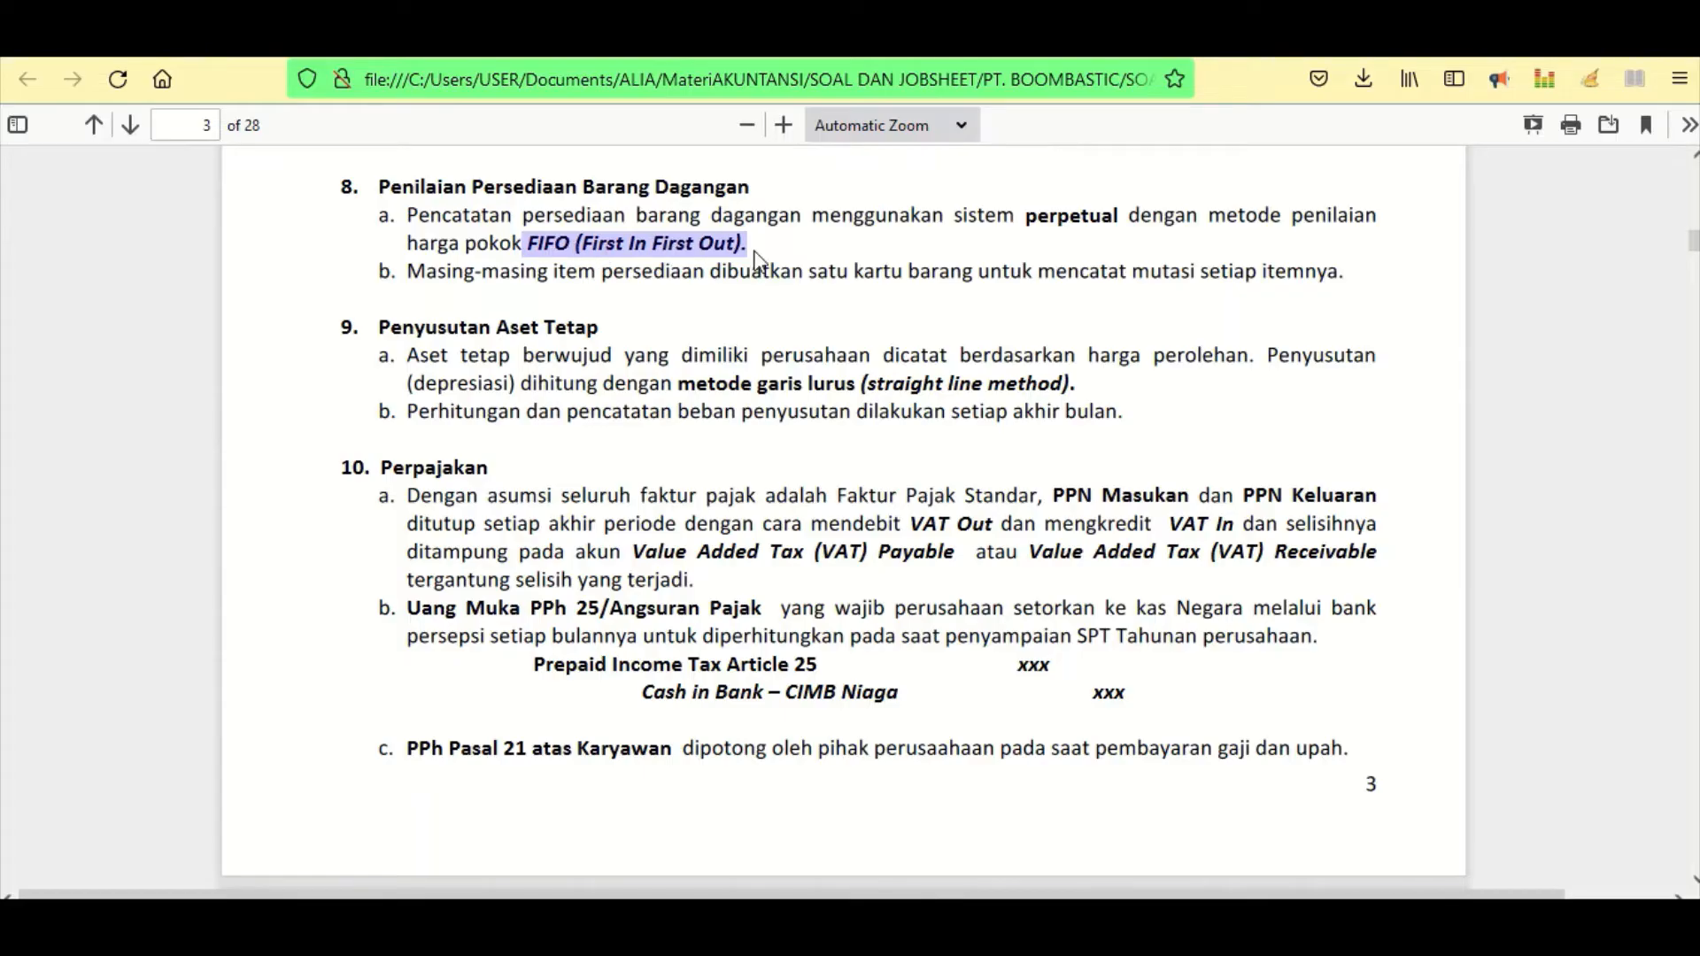
click(613, 250)
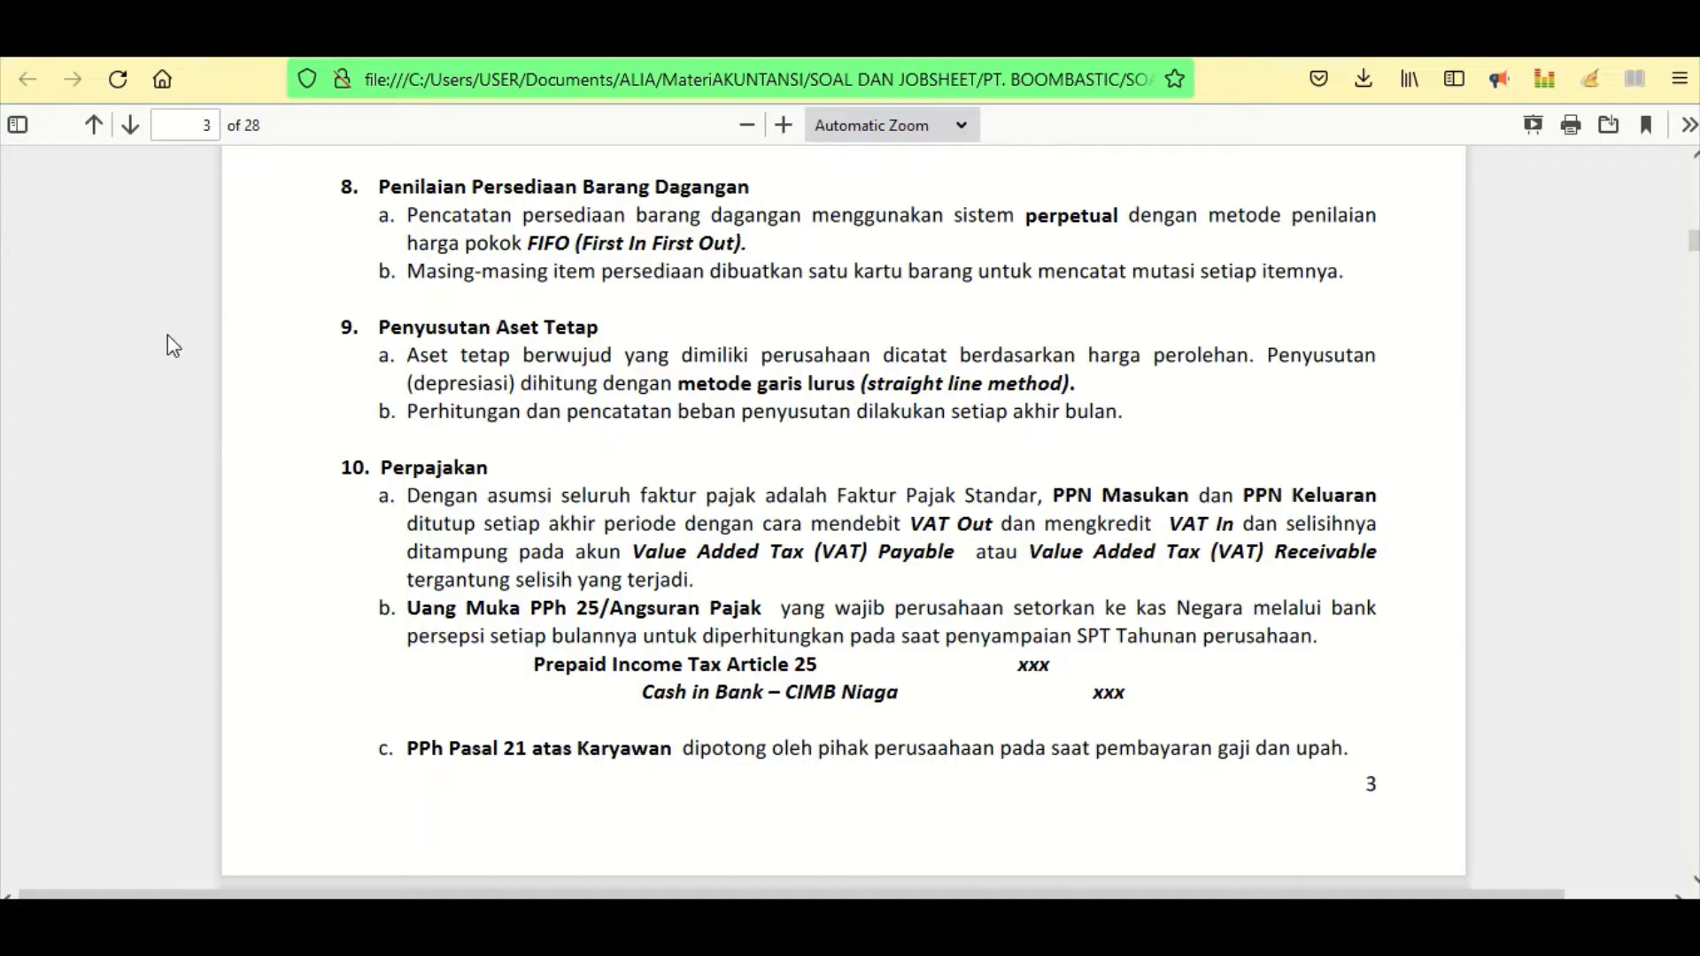
- Return to the company identity section and highlight the two soundbar models, Samsung HW-M360 and Samsung HW-N650
scroll(219, 339, up, 10)
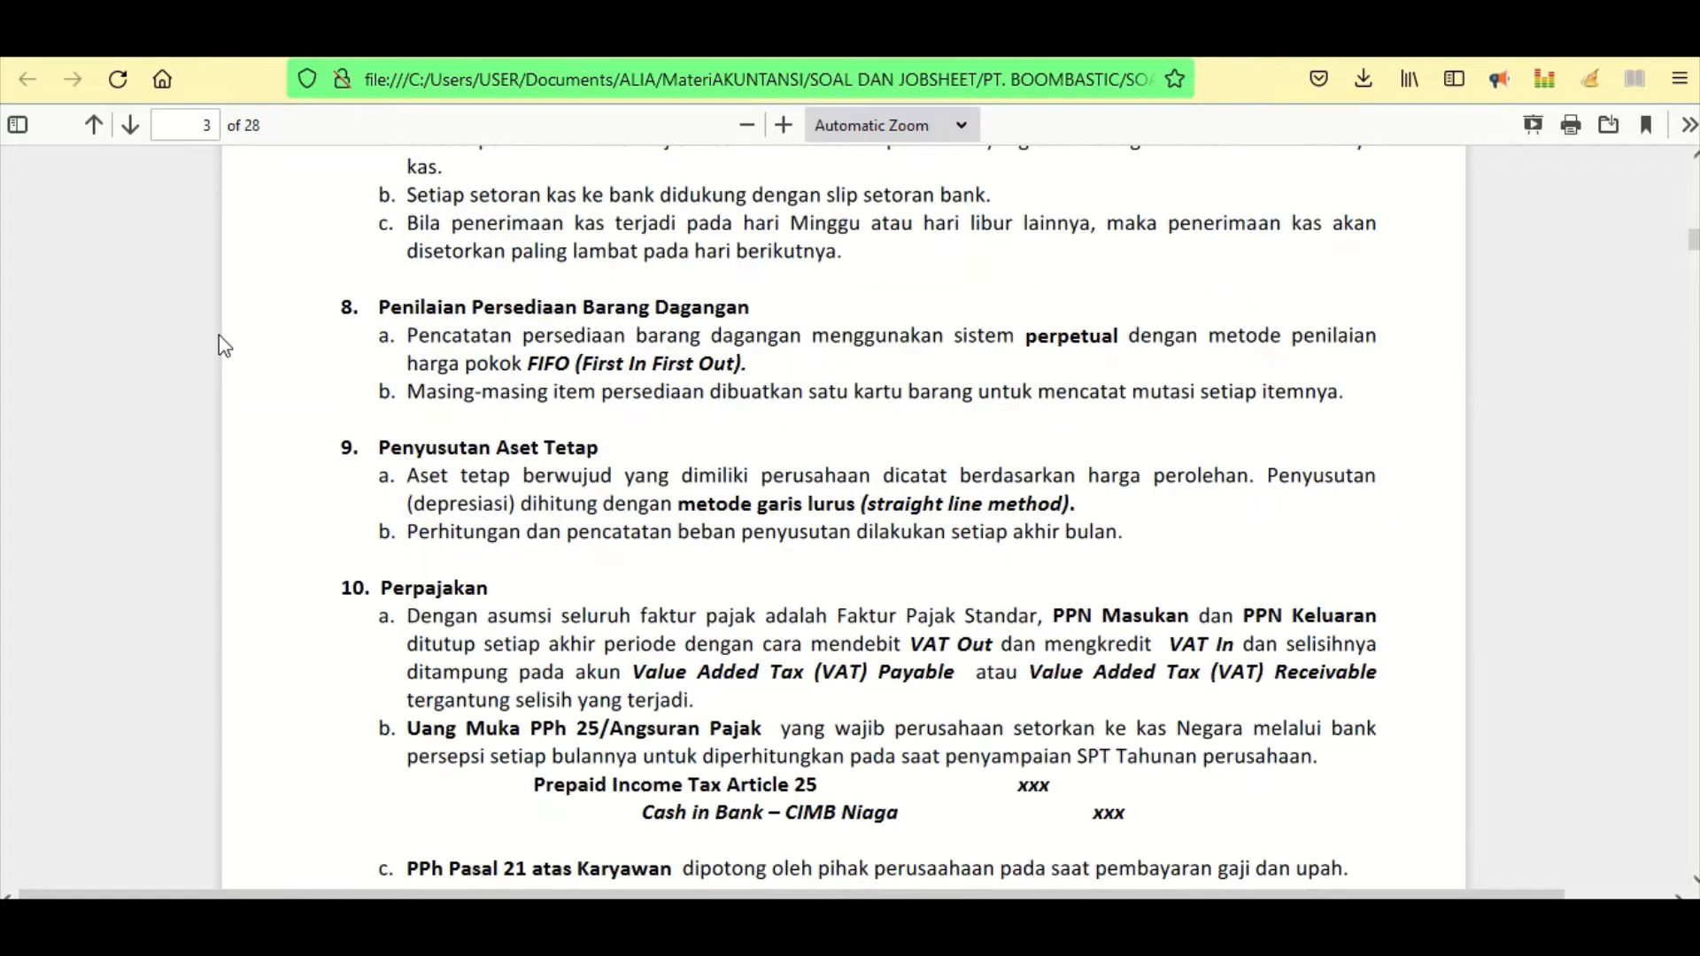
scroll(226, 348, up, 15)
drag(1242, 335, 704, 368)
drag(696, 309, 682, 315)
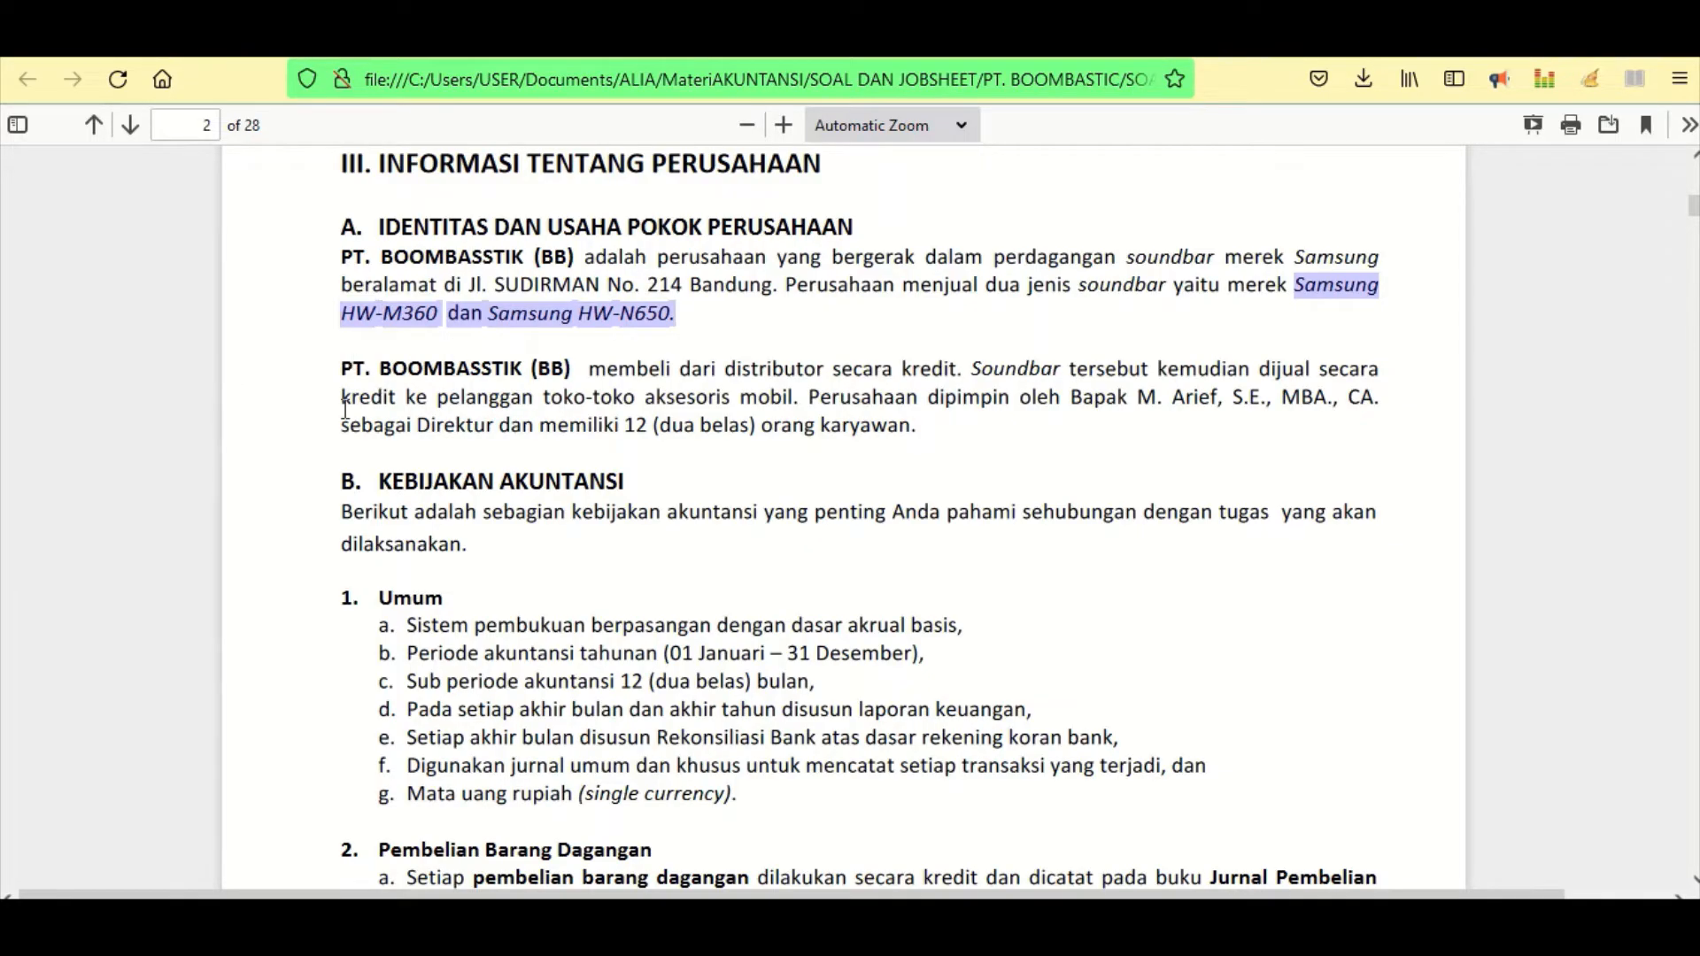
- Review the fixed asset depreciation policy, highlighting its Penyusutan Aset Tetap heading
scroll(275, 691, down, 15)
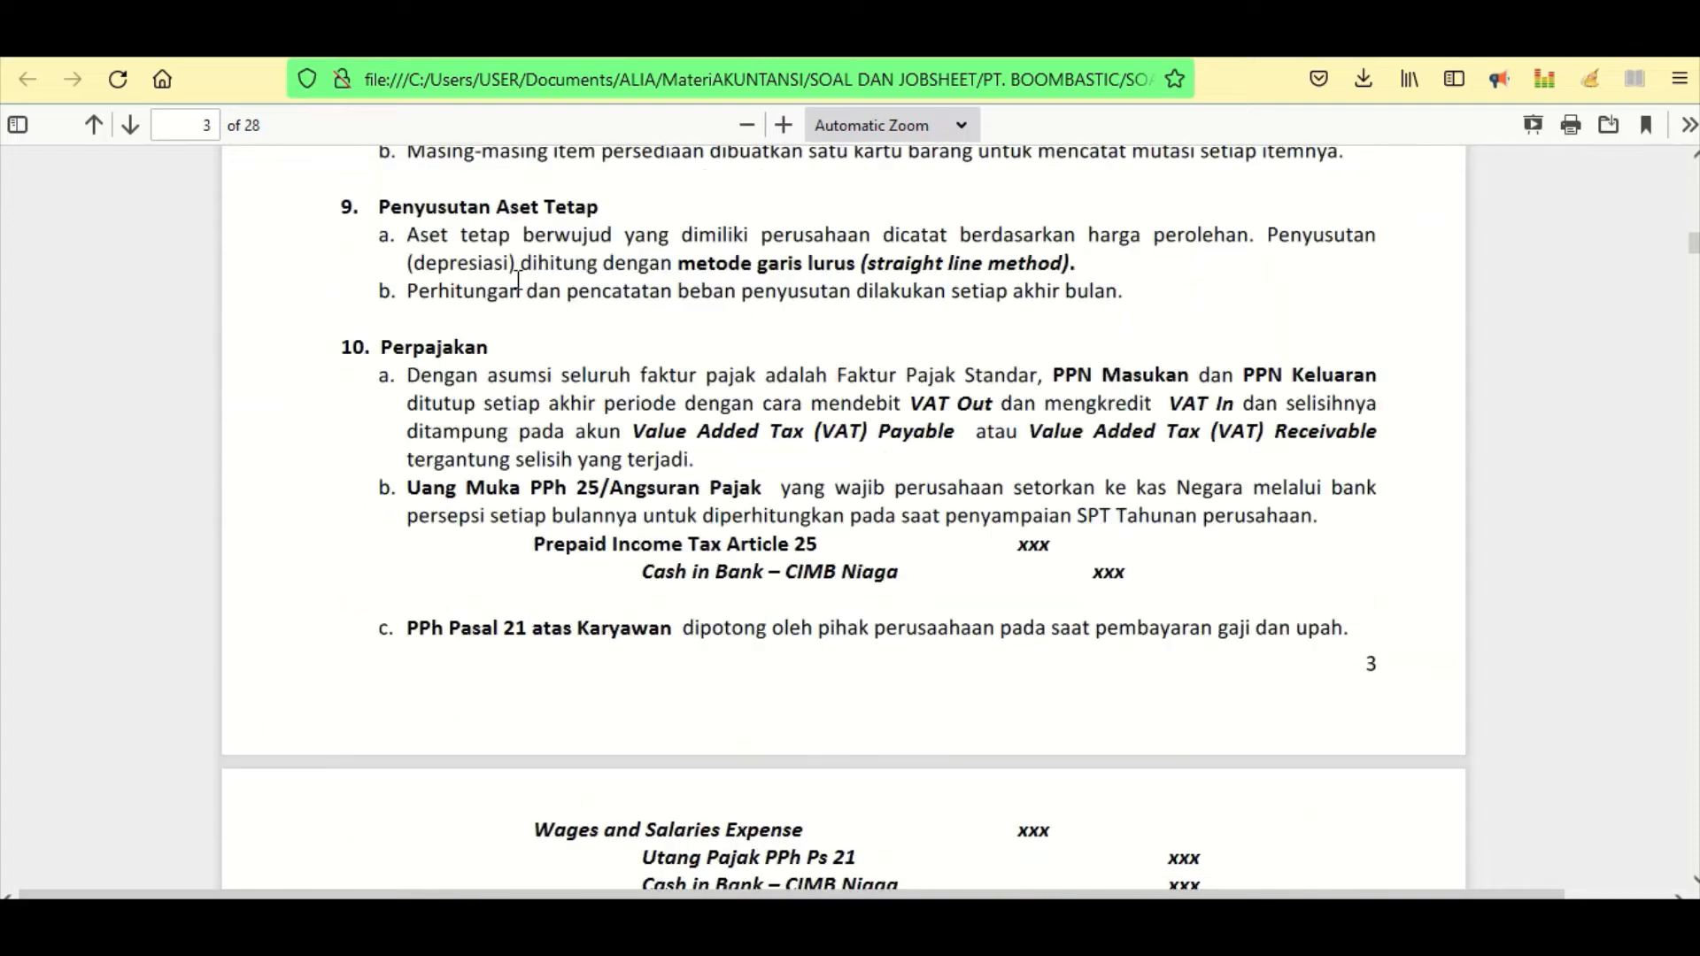
drag(378, 206, 640, 214)
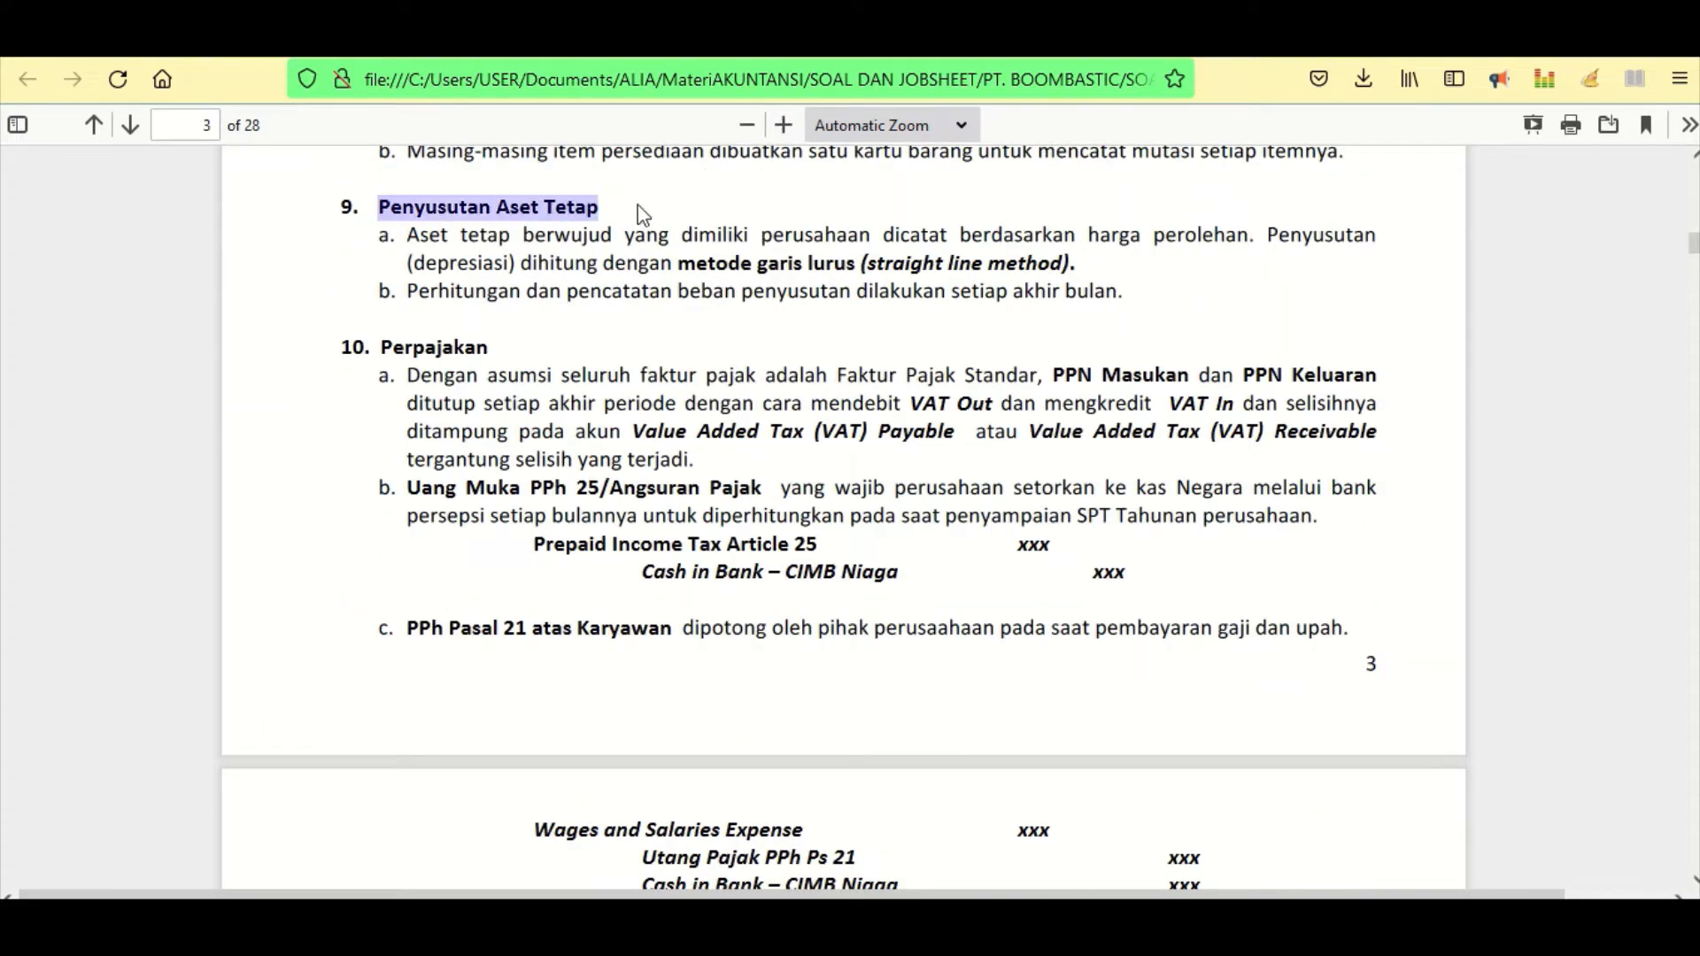
click(582, 236)
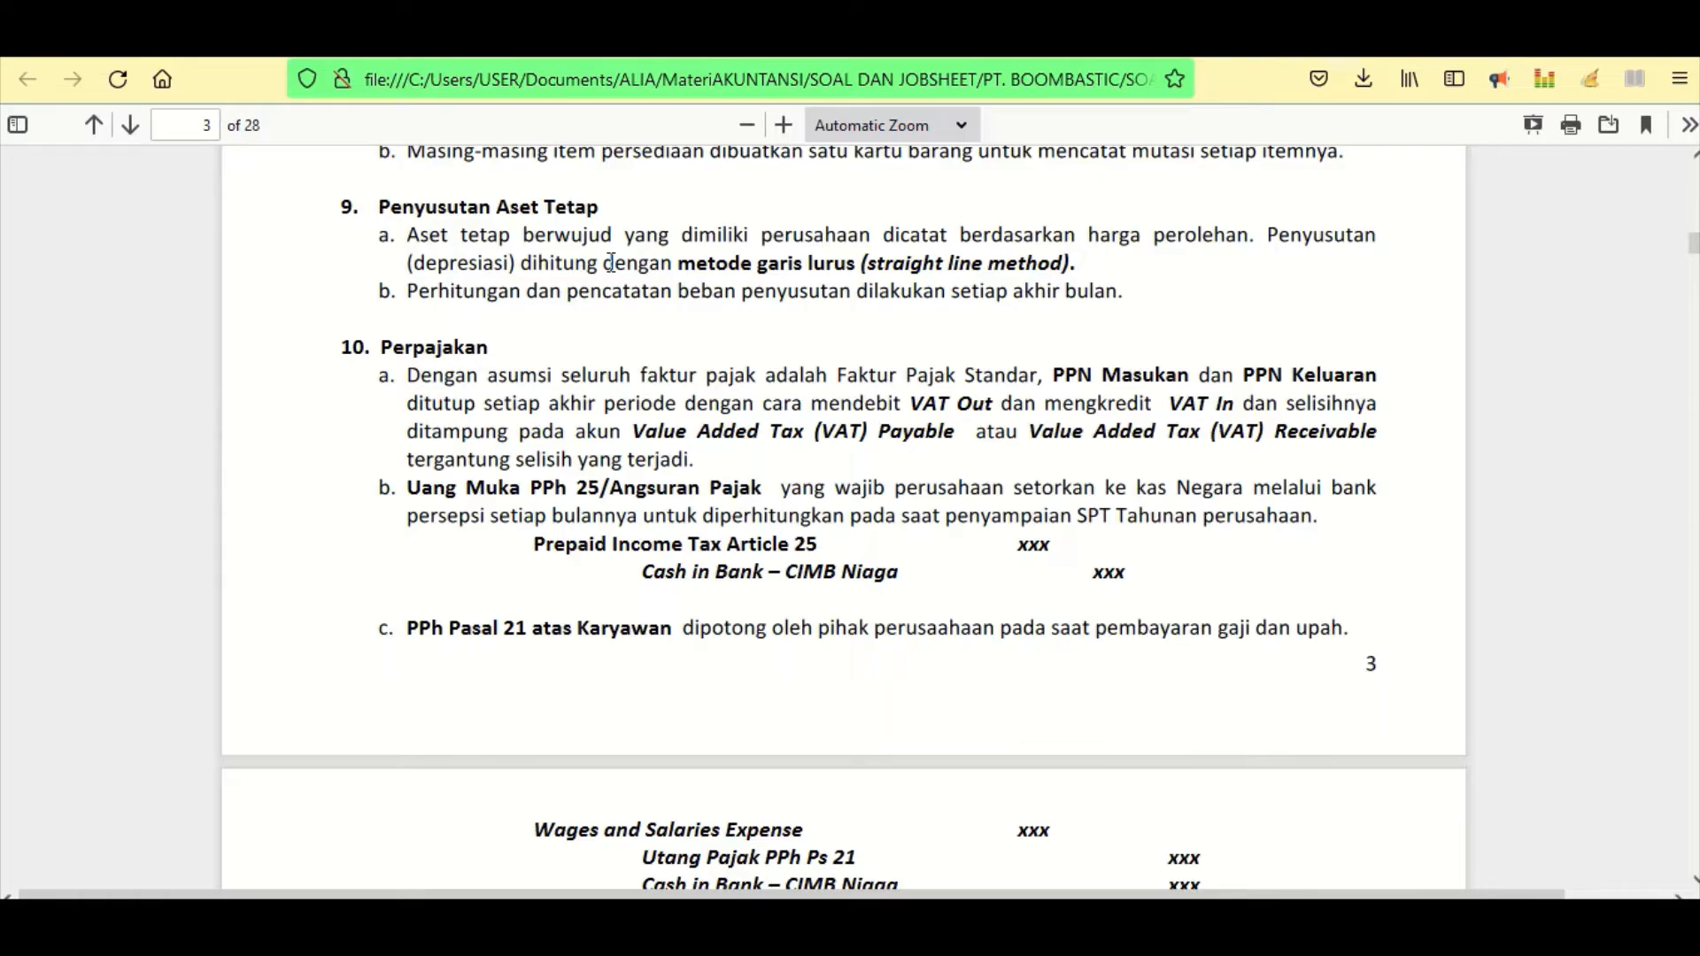
- Read the Perpajakan policies on VAT, PPh 25, PPh 21 and PPh pasal 4 ayat 2 with their journal templates
scroll(496, 322, down, 2)
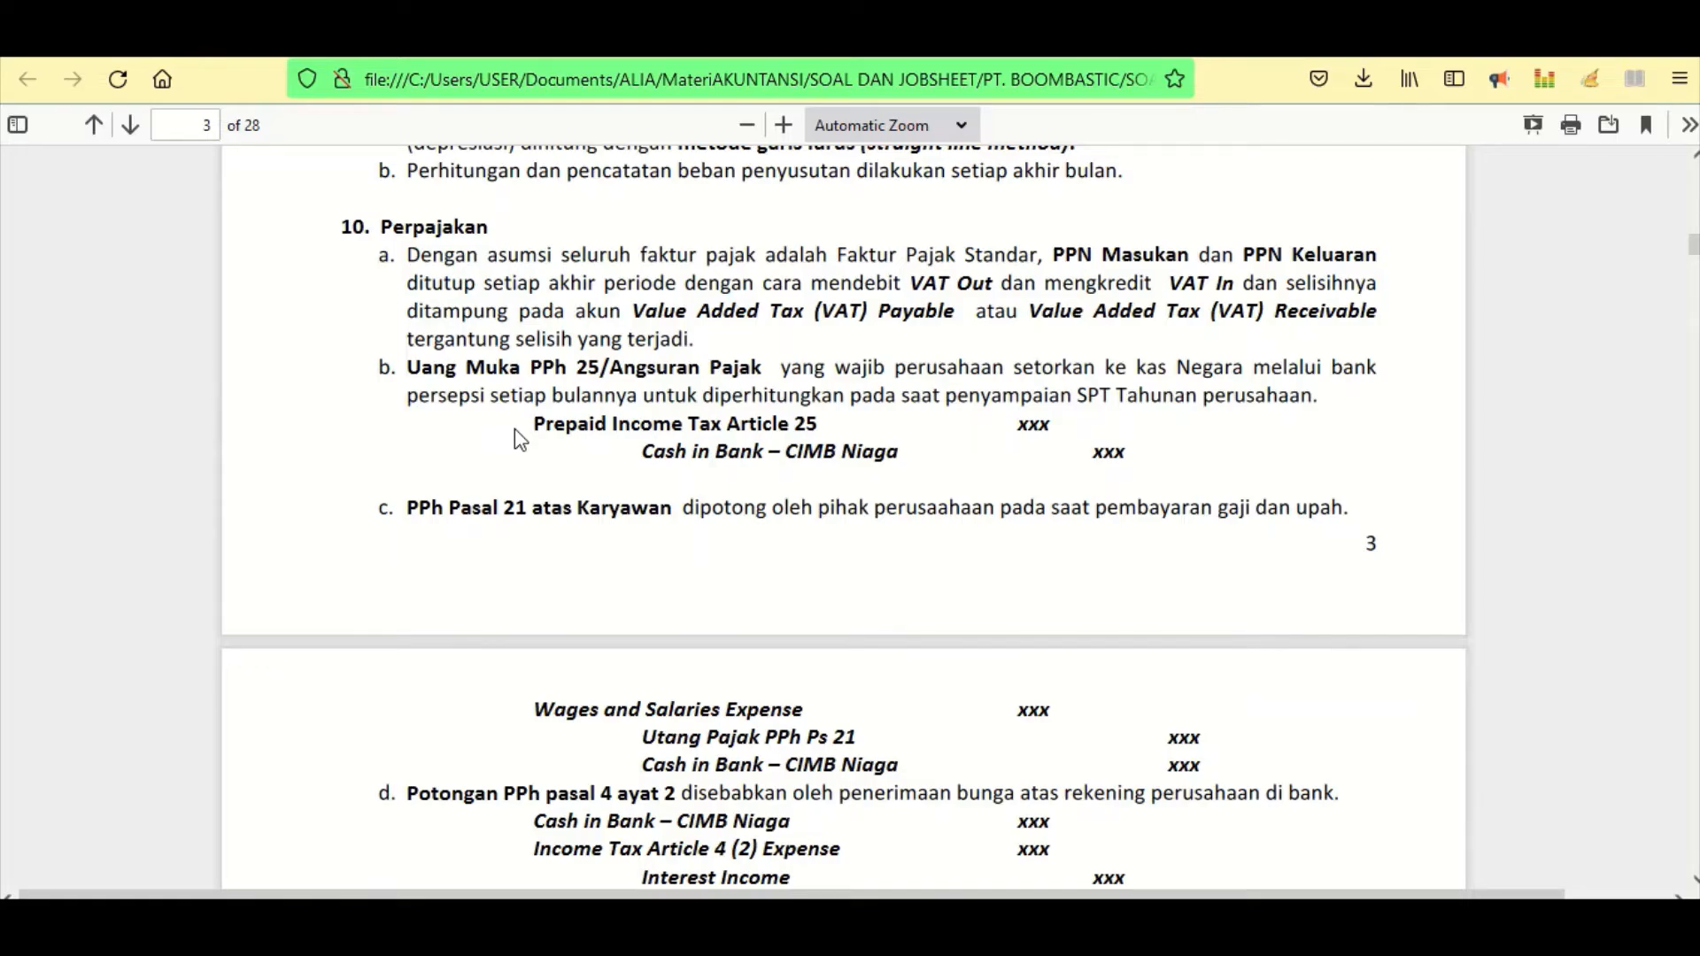
scroll(516, 429, down, 2)
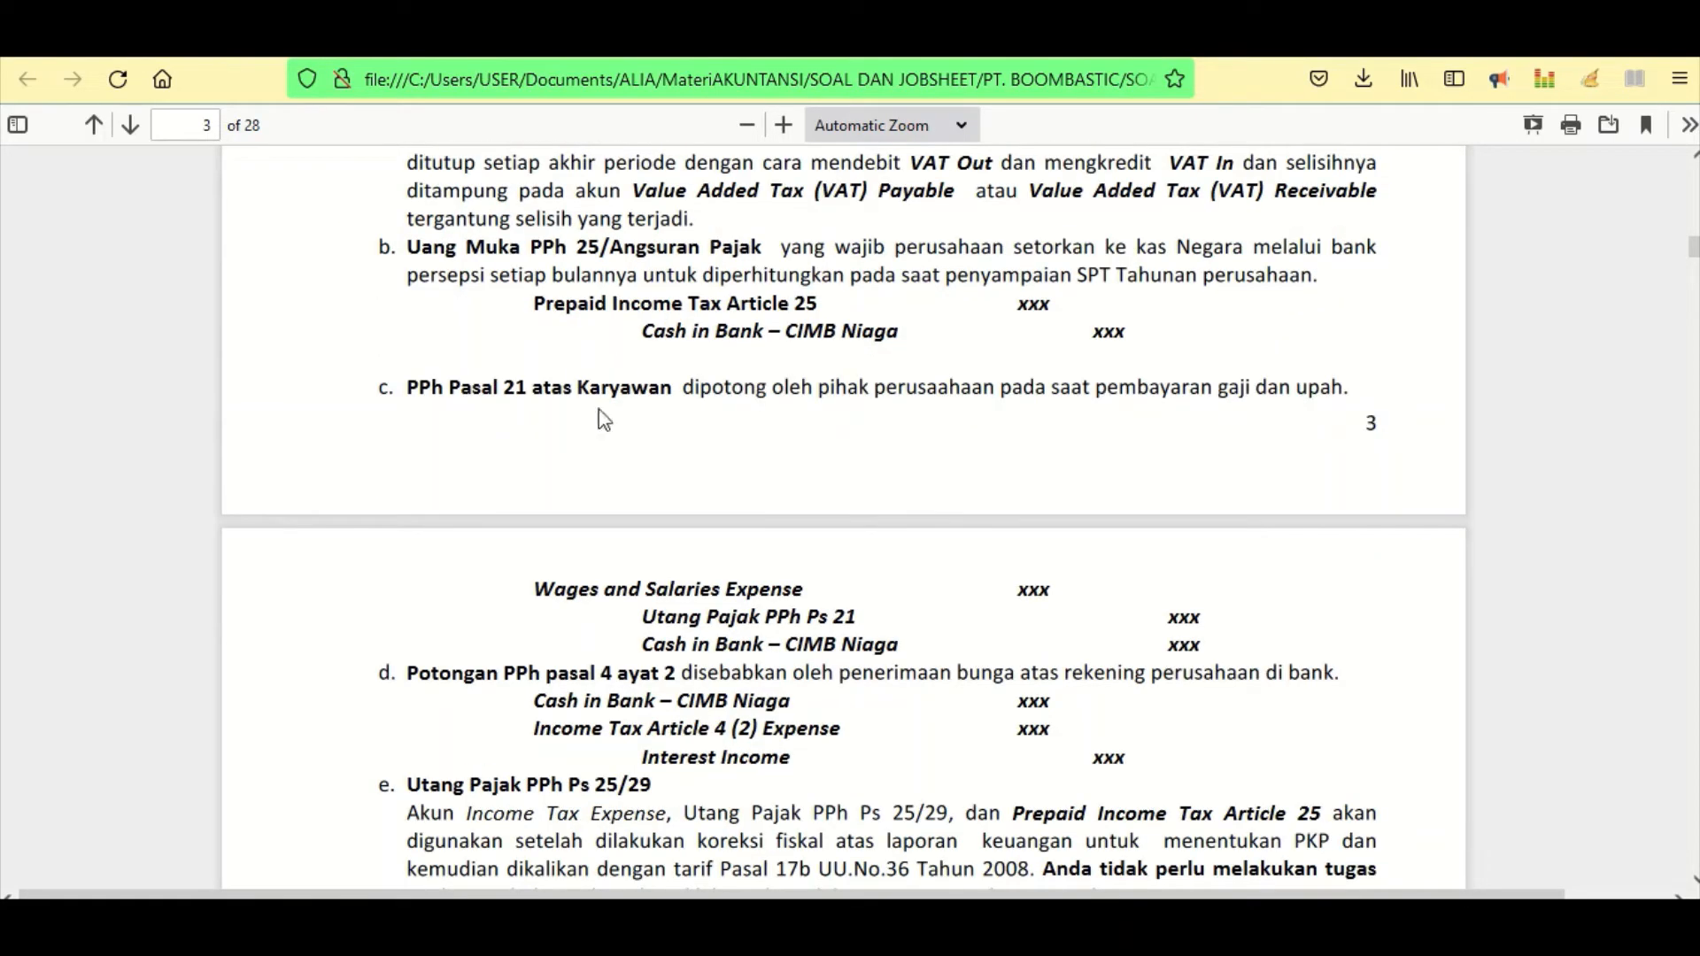
scroll(551, 418, down, 6)
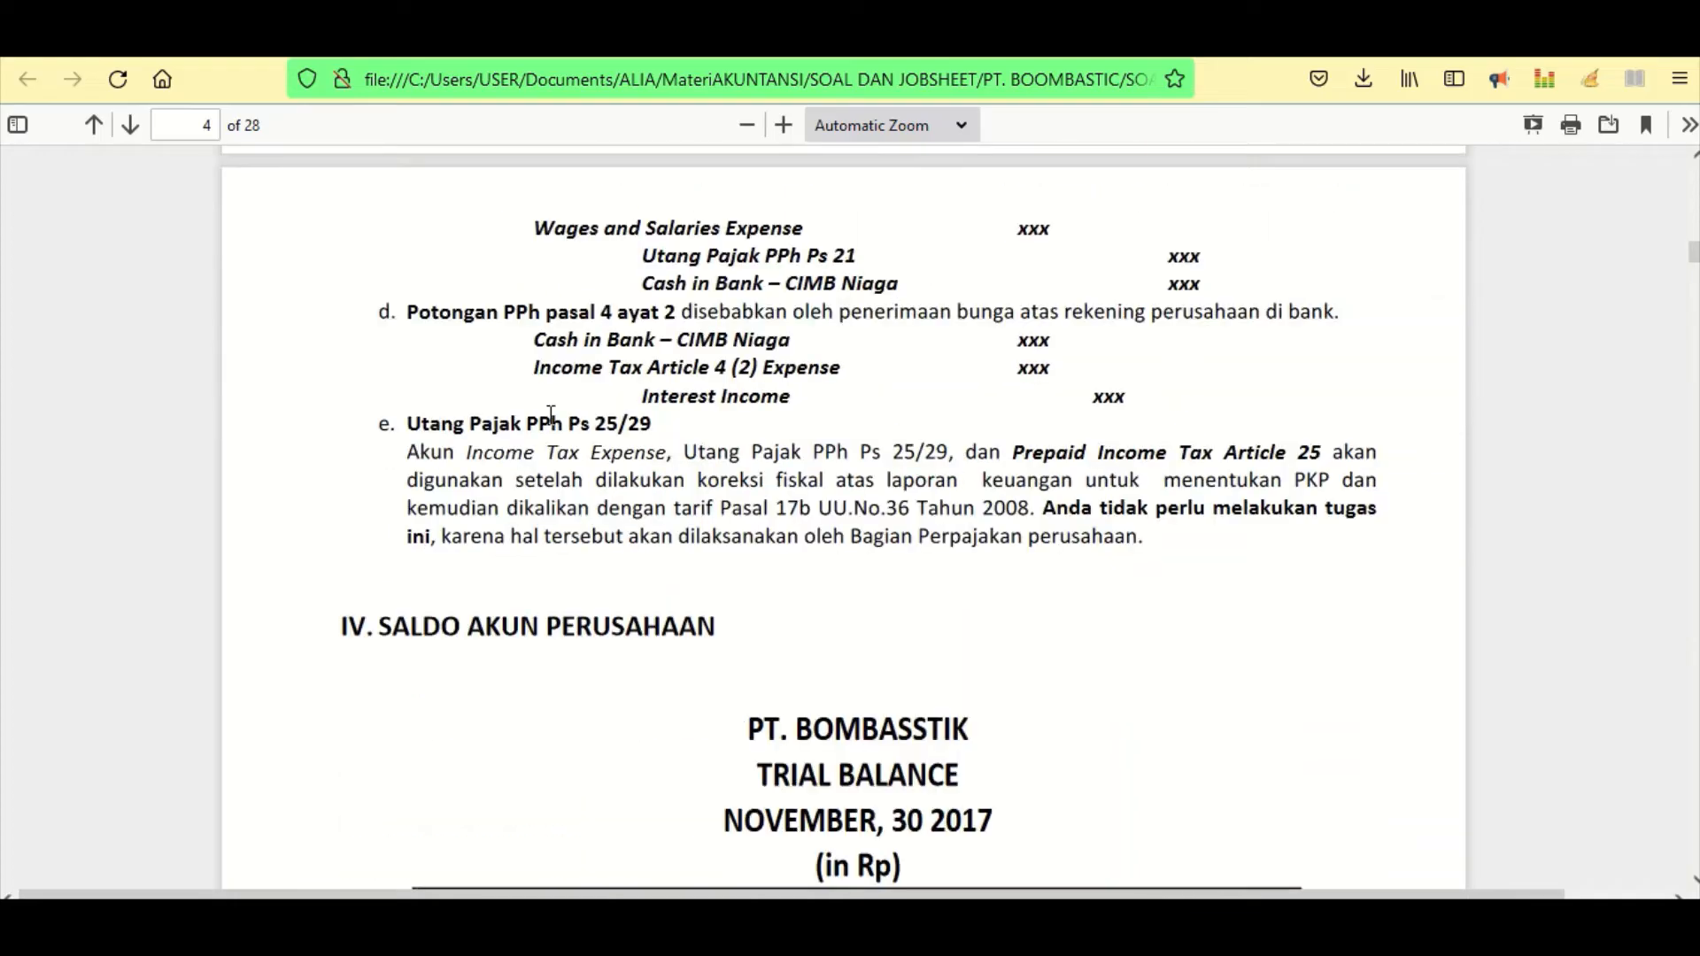
- Look through the 30 November 2017 trial balance under Saldo Akun Perusahaan, continuing to the customer and supplier lists
scroll(551, 418, down, 8)
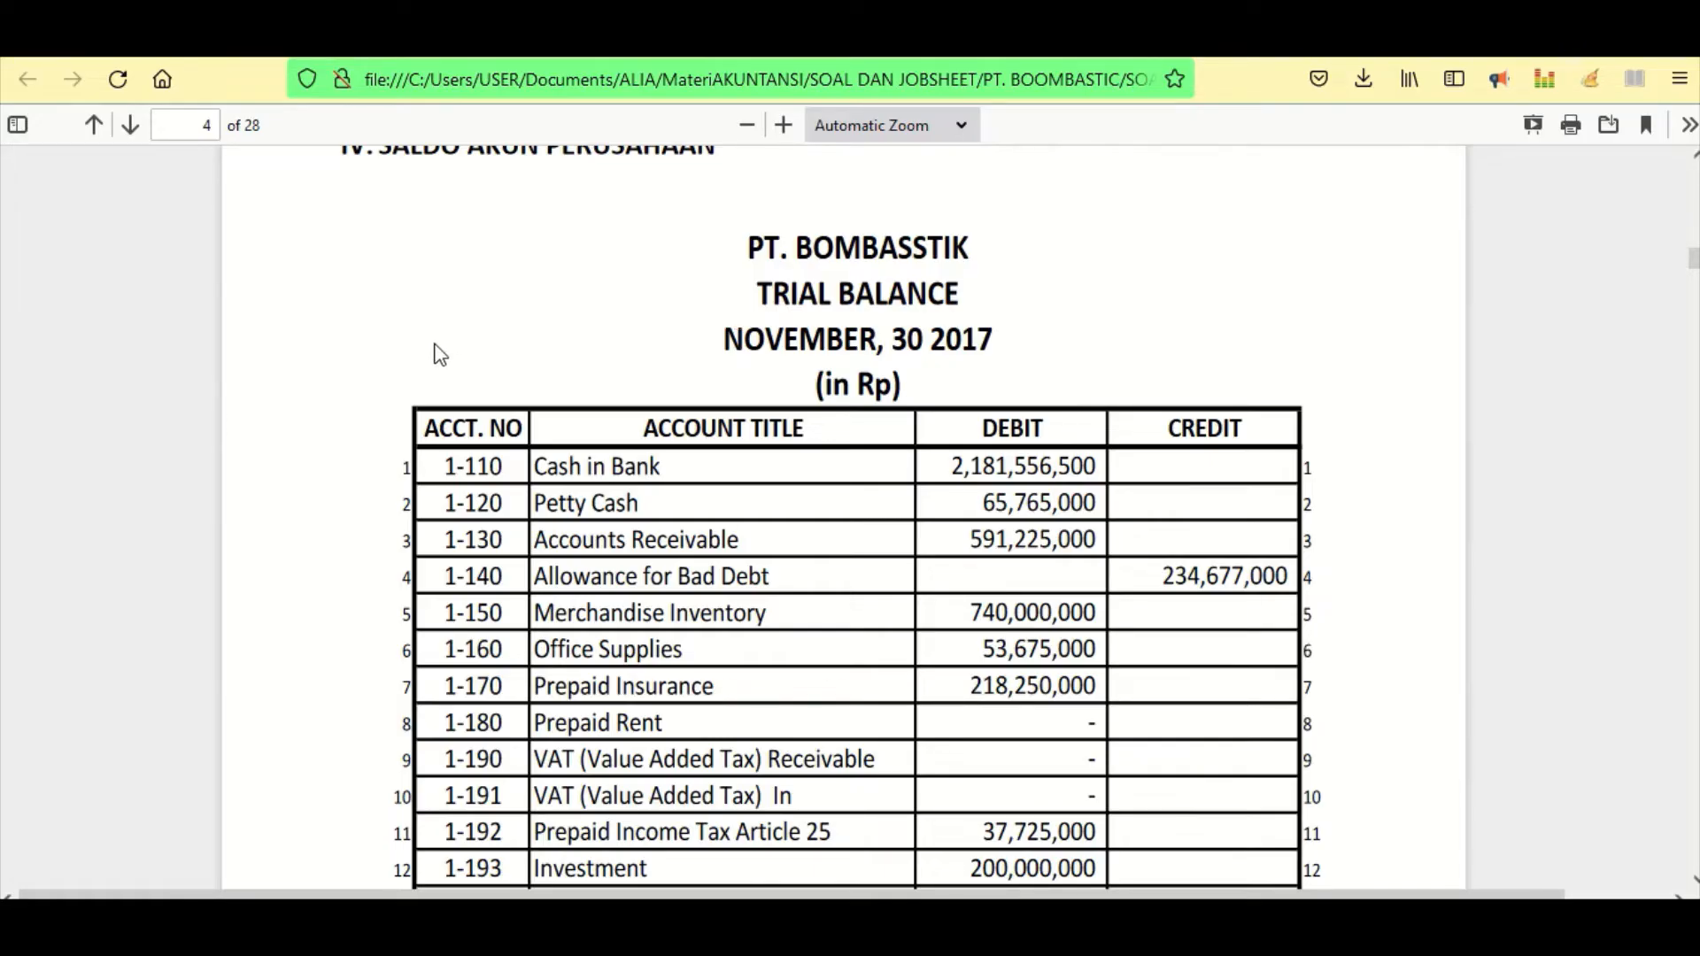
scroll(124, 460, down, 15)
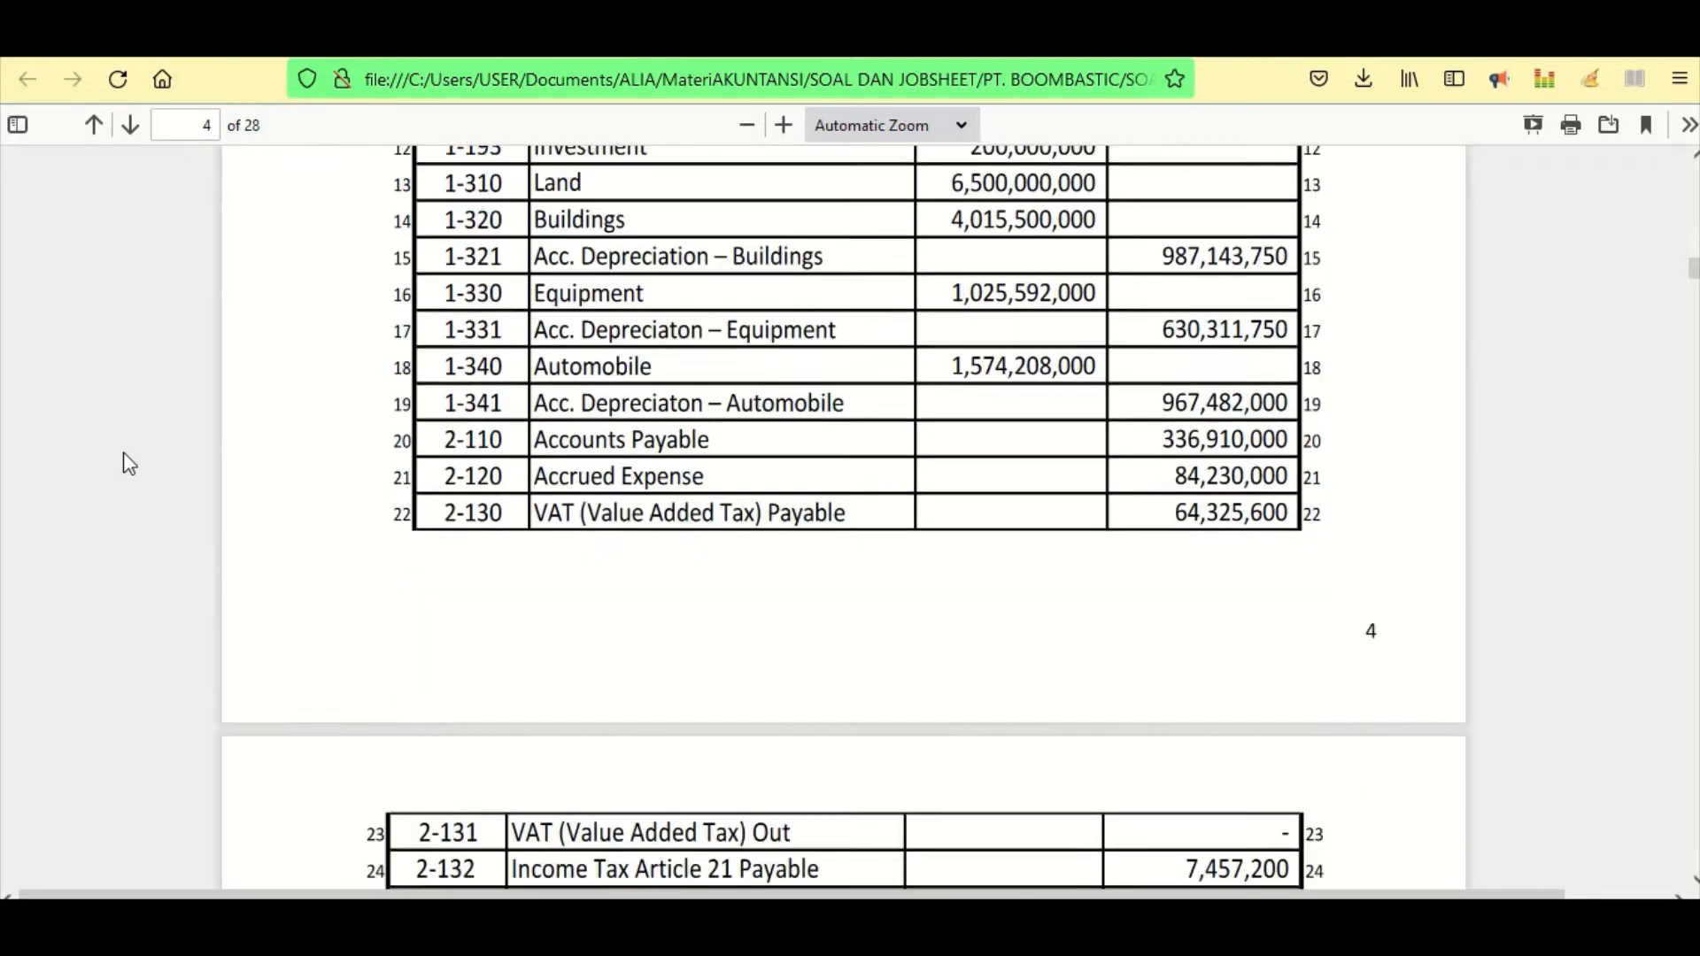
scroll(129, 462, down, 10)
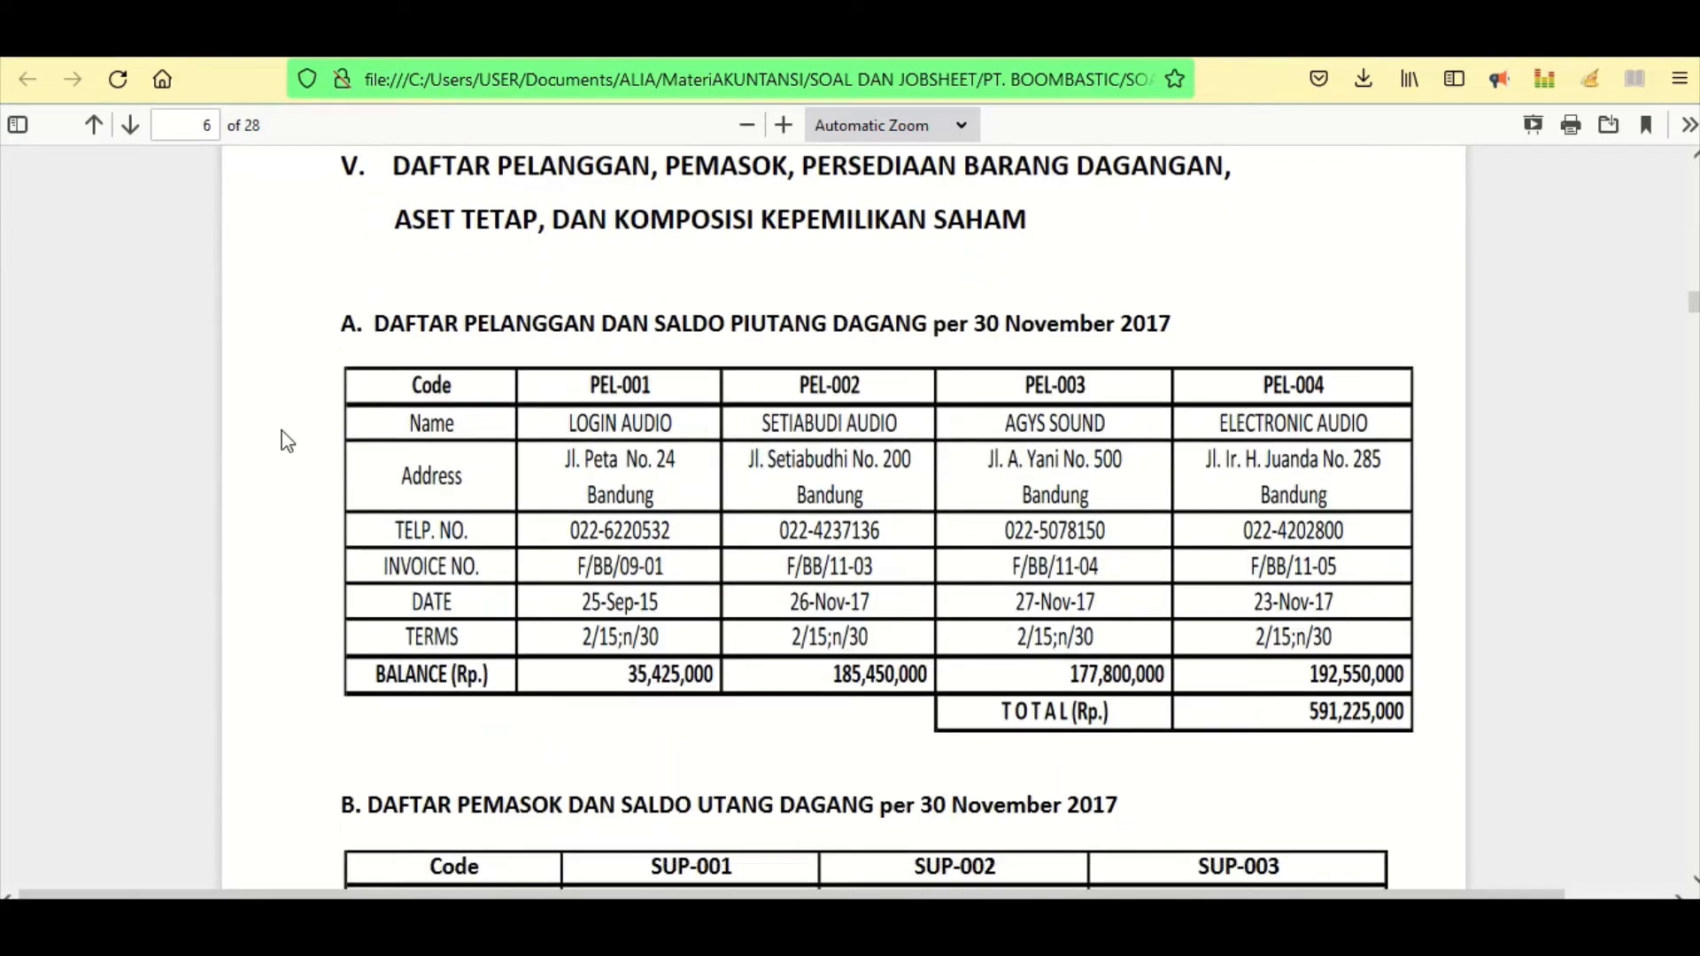
- Examine the customer list and receivable balances per 30 November 2017, highlighting the date and the PEL-001 balance
scroll(363, 432, down, 3)
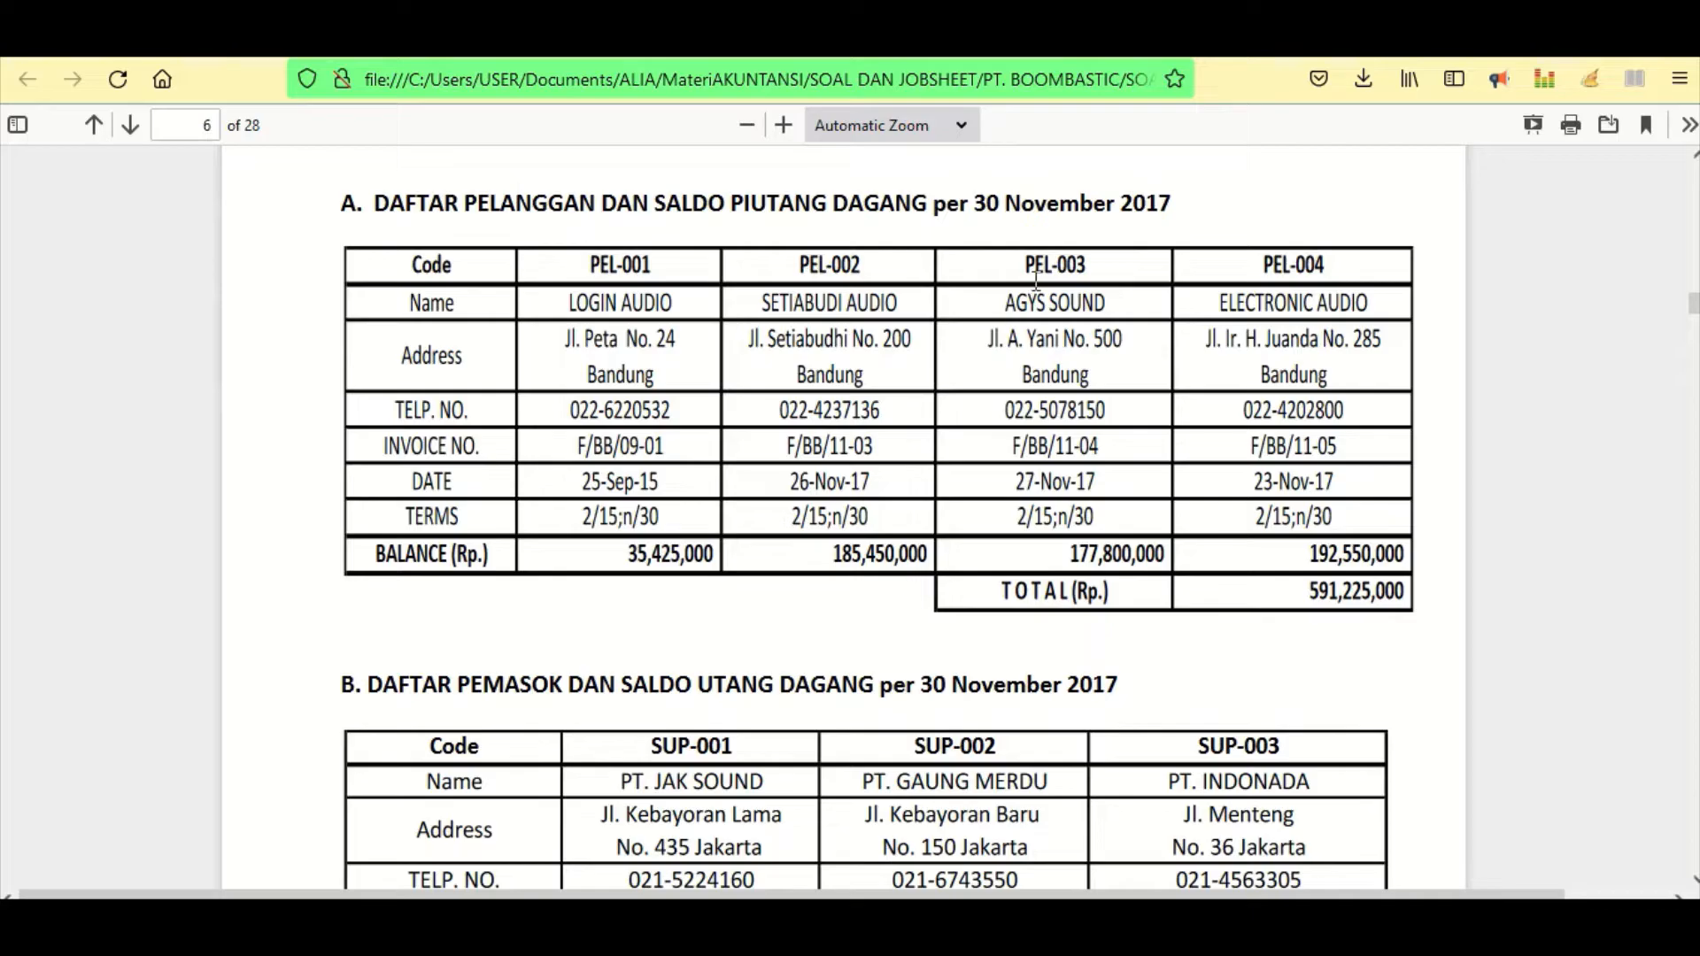
drag(936, 206, 1171, 206)
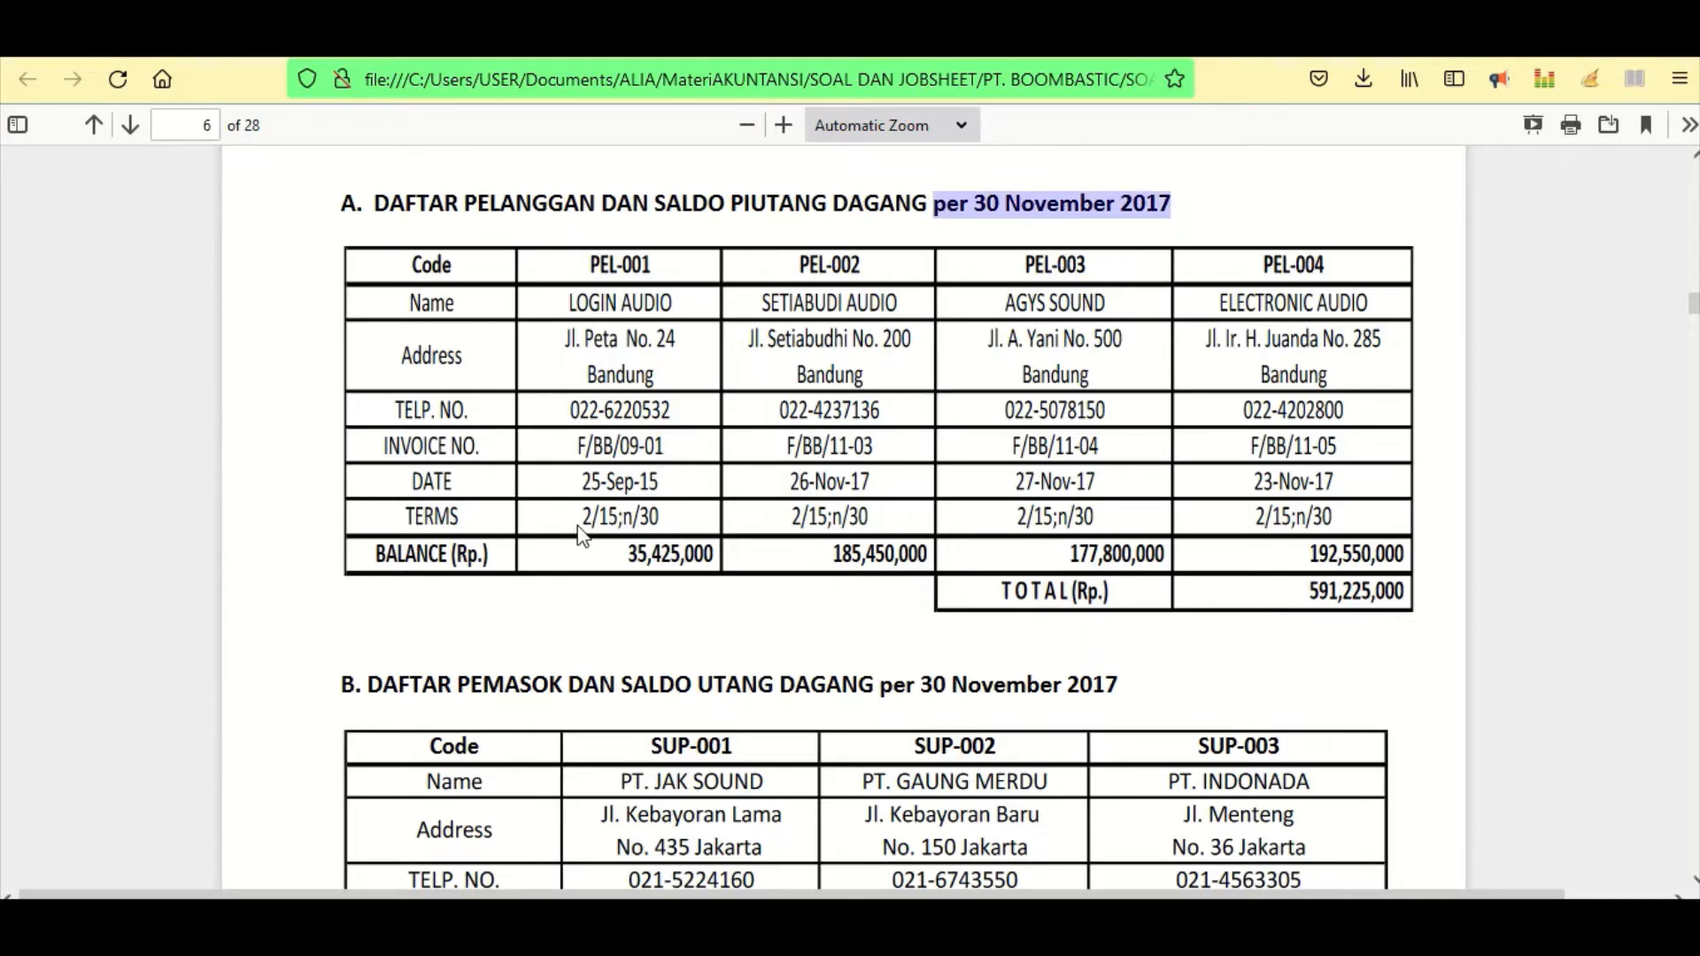
click(643, 561)
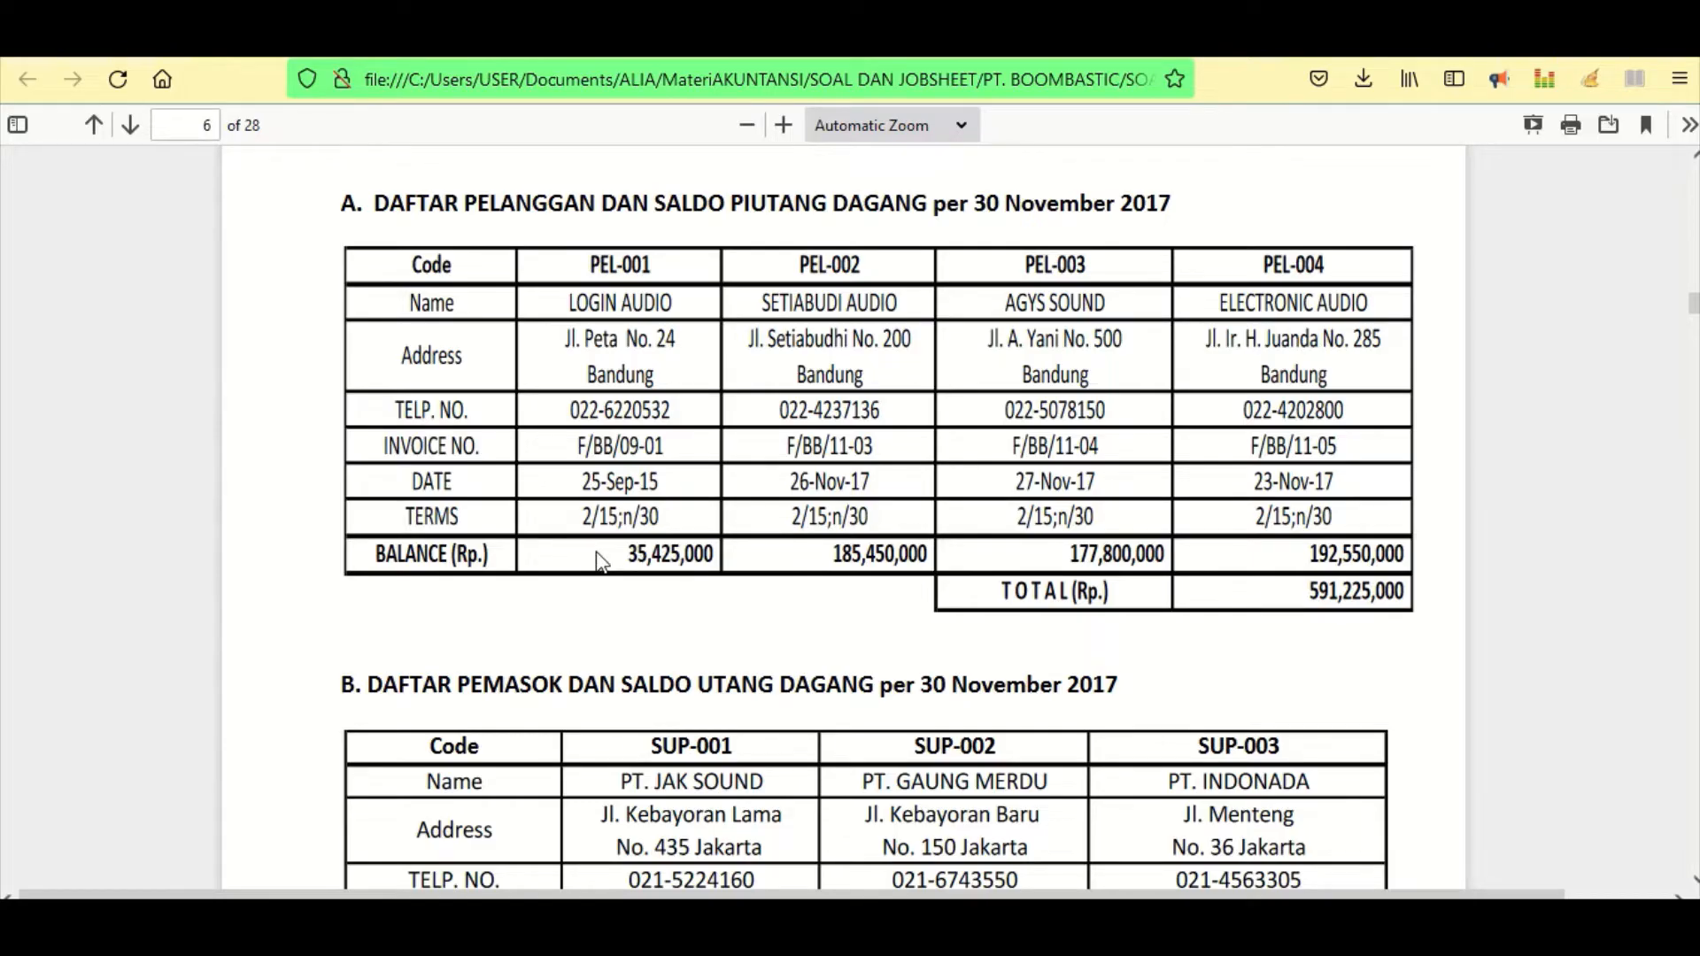
scroll(601, 562, down, 3)
scroll(602, 561, up, 1)
drag(627, 560, 717, 552)
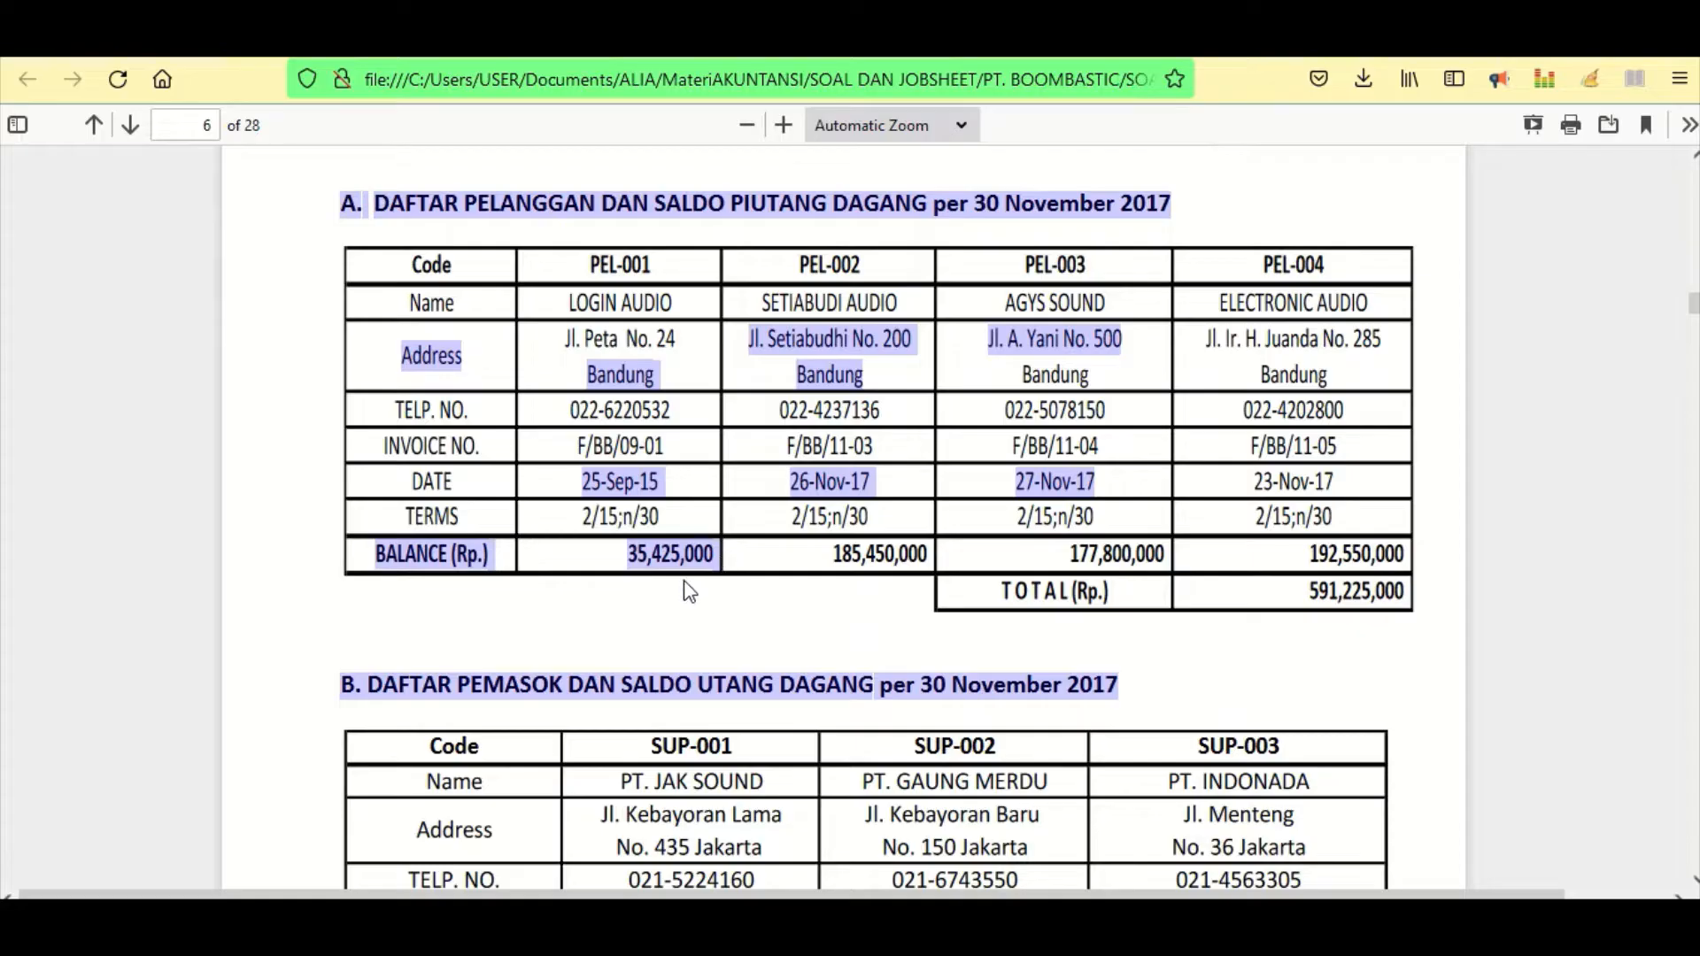
click(687, 582)
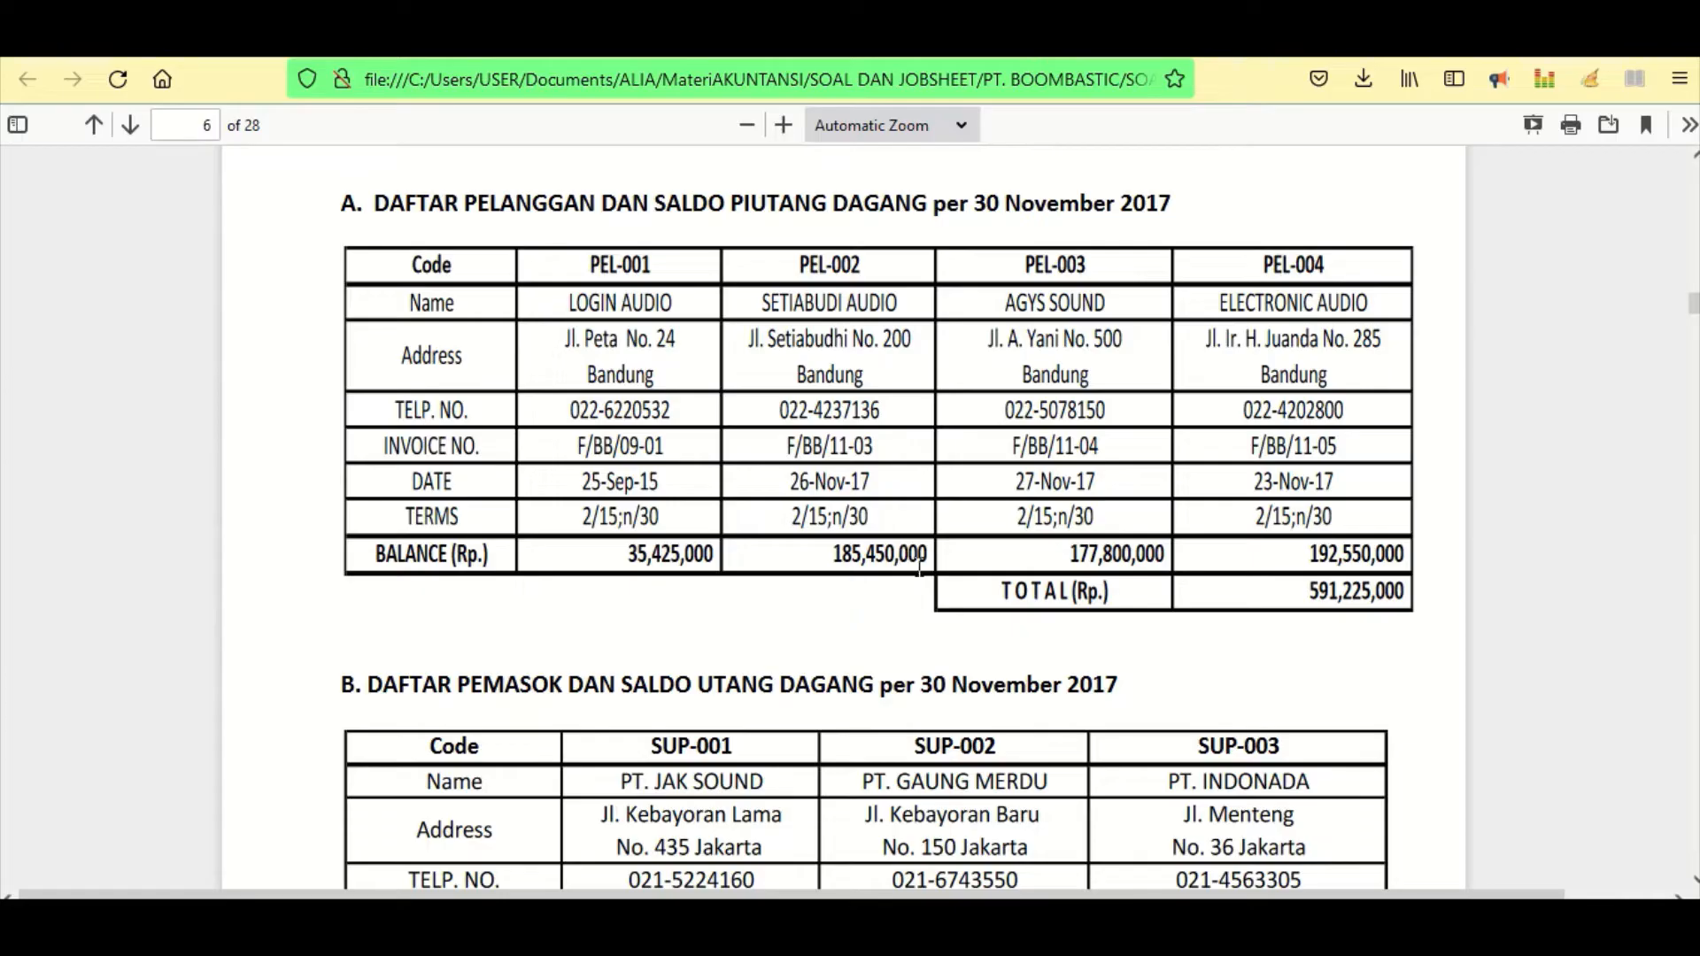
- Switch to the Excel workbook and examine the accounts receivable (ARSL) and accounts payable (APSL) subsidiary ledger sheets
click(797, 922)
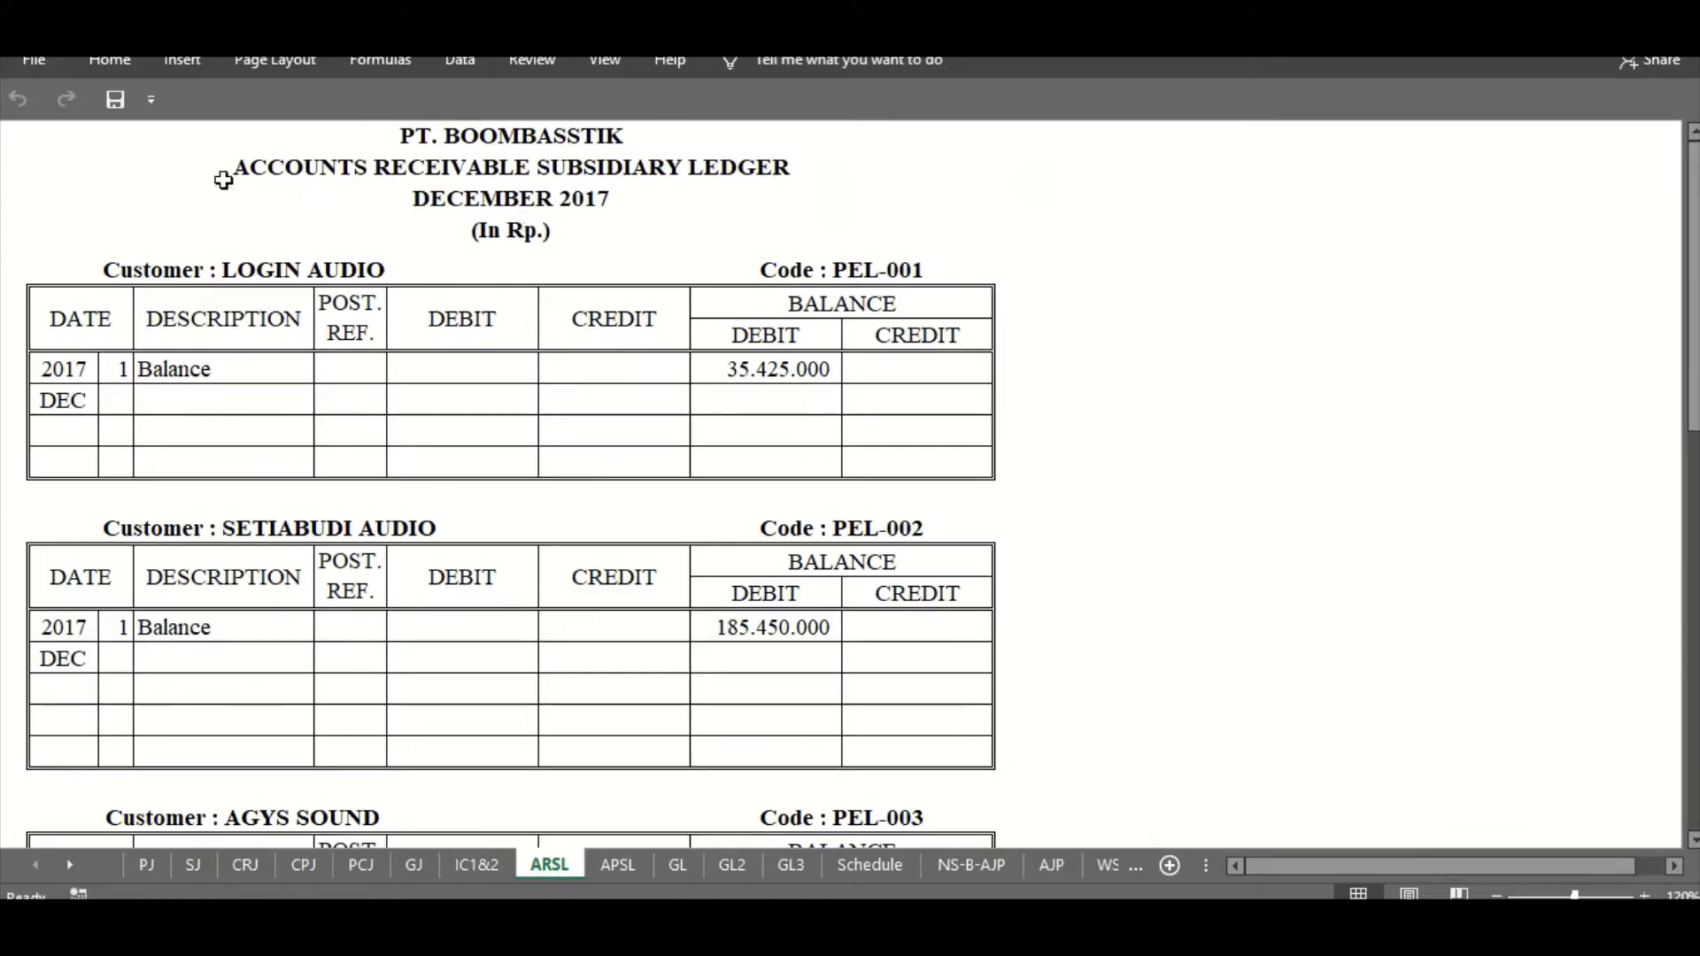
click(373, 162)
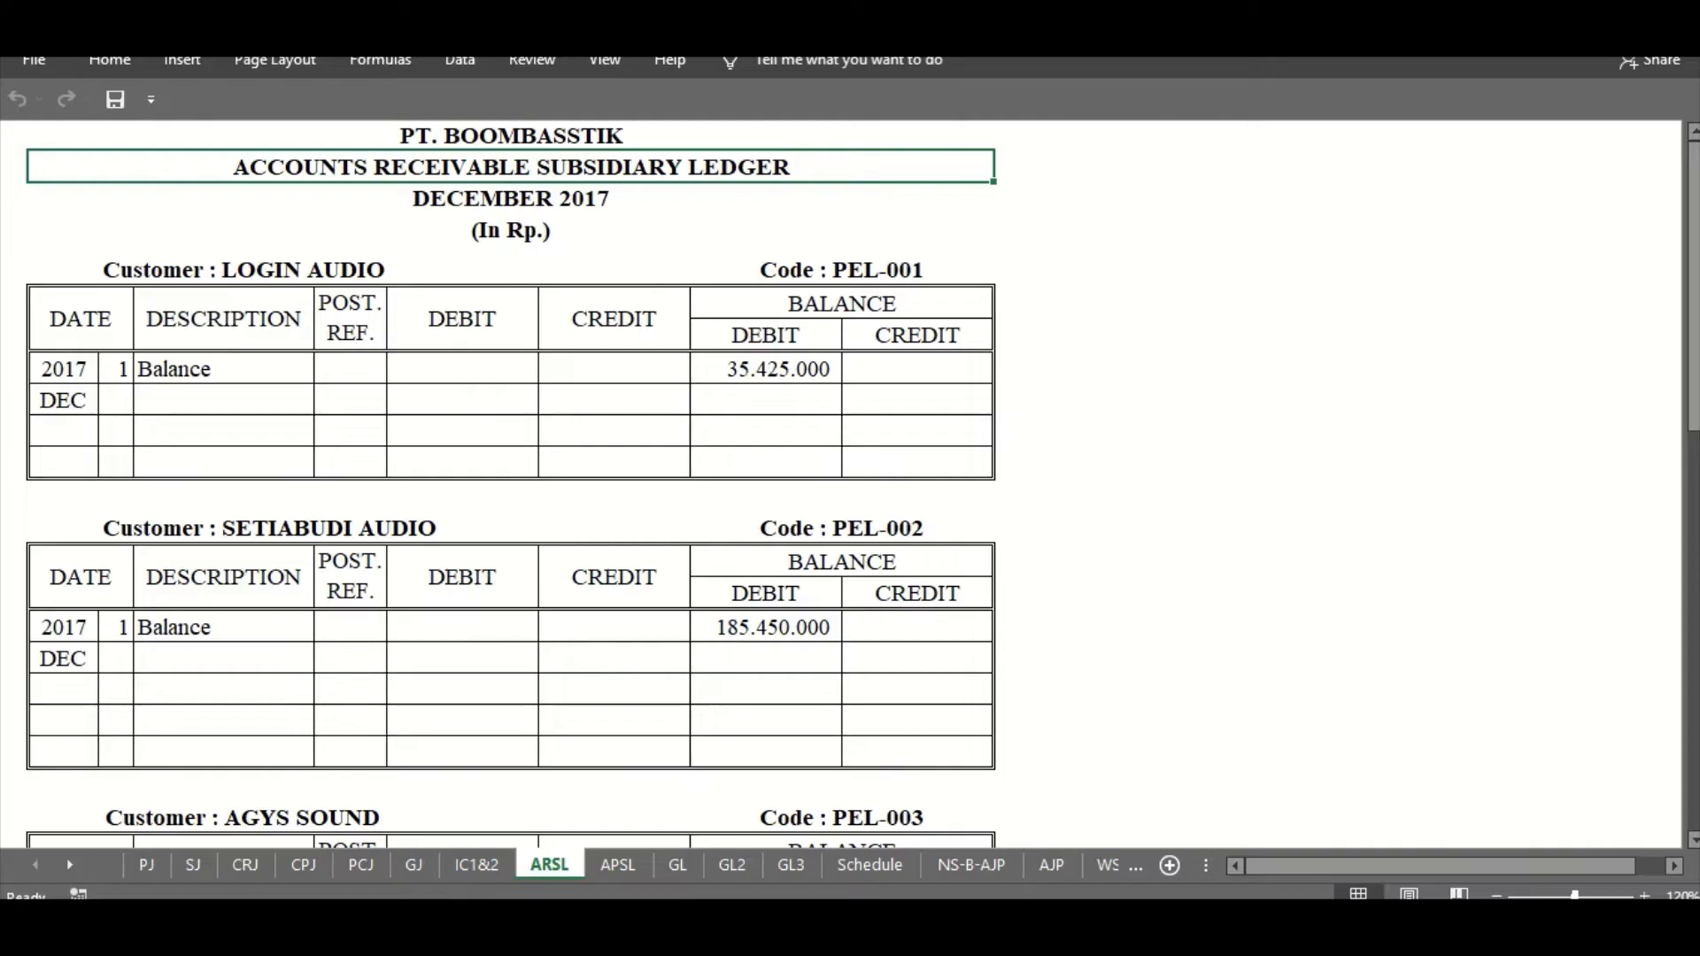
click(630, 871)
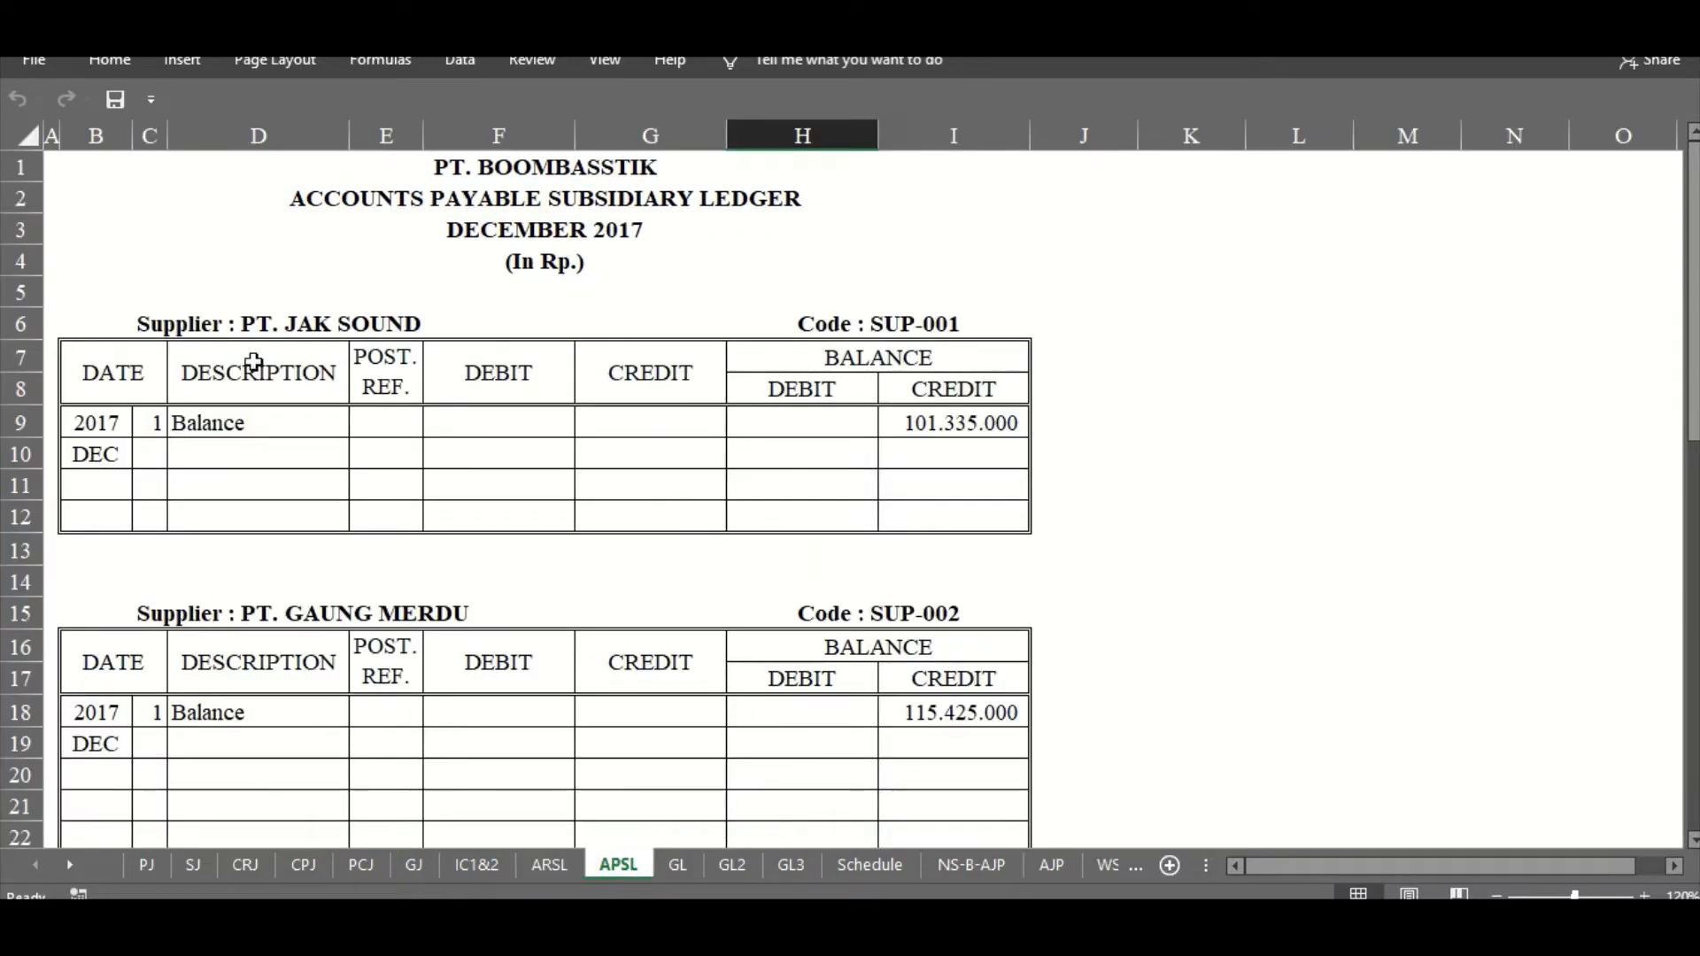
double_click(446, 199)
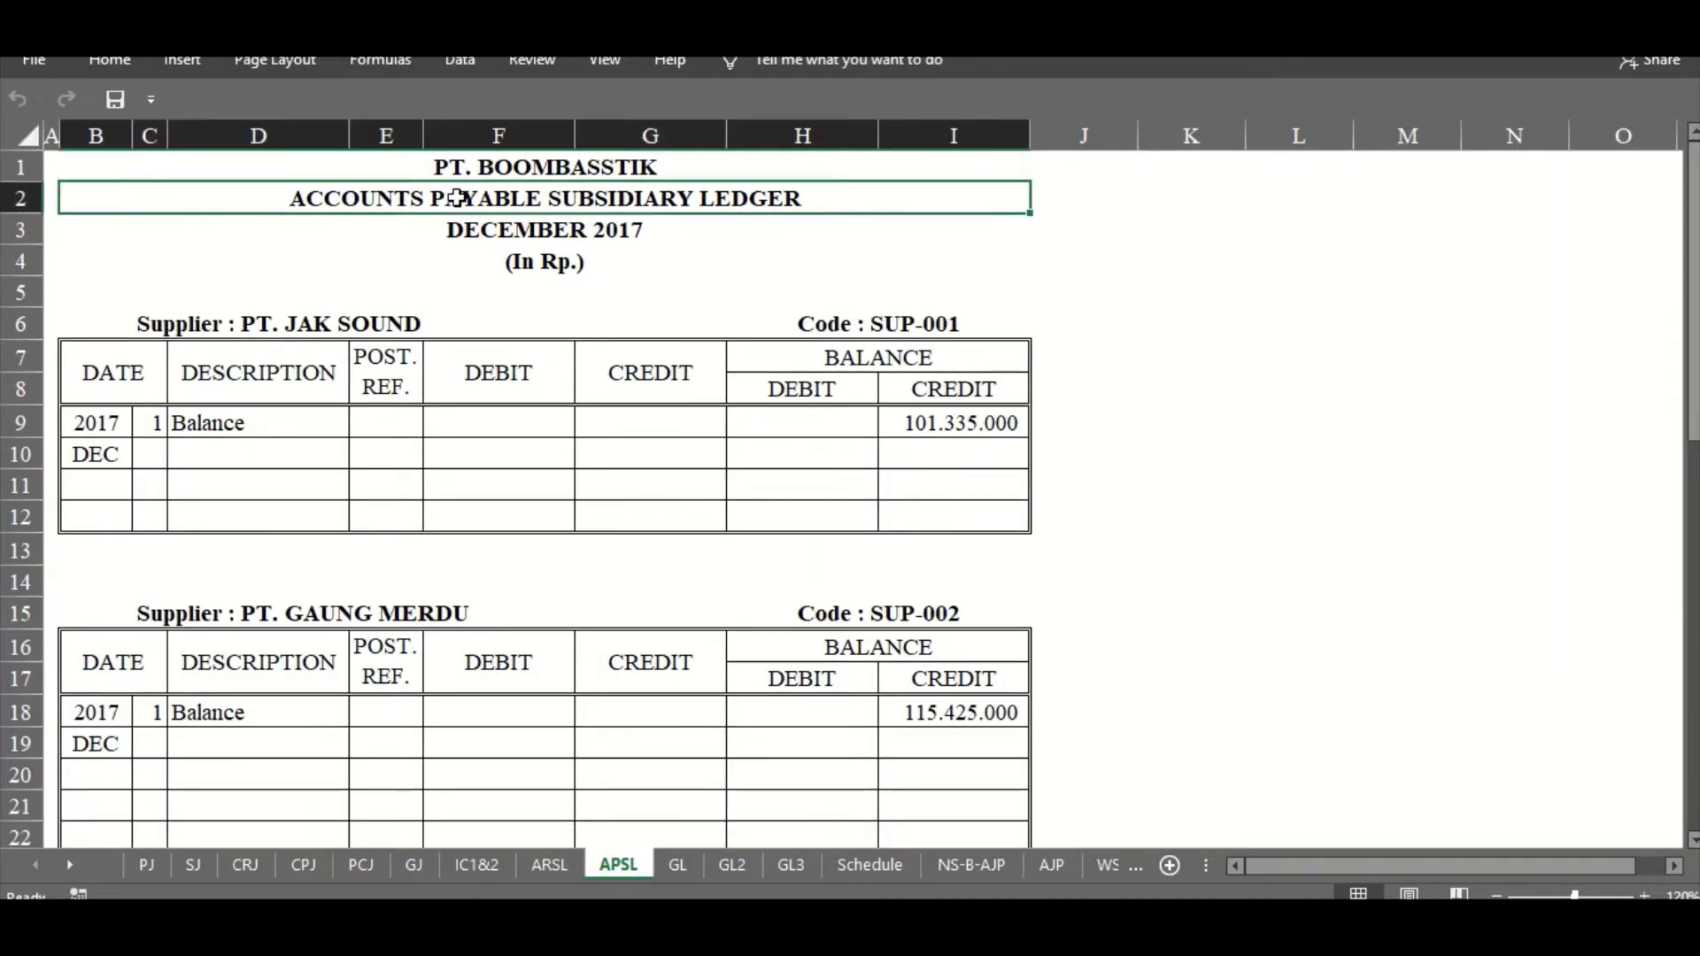
click(453, 288)
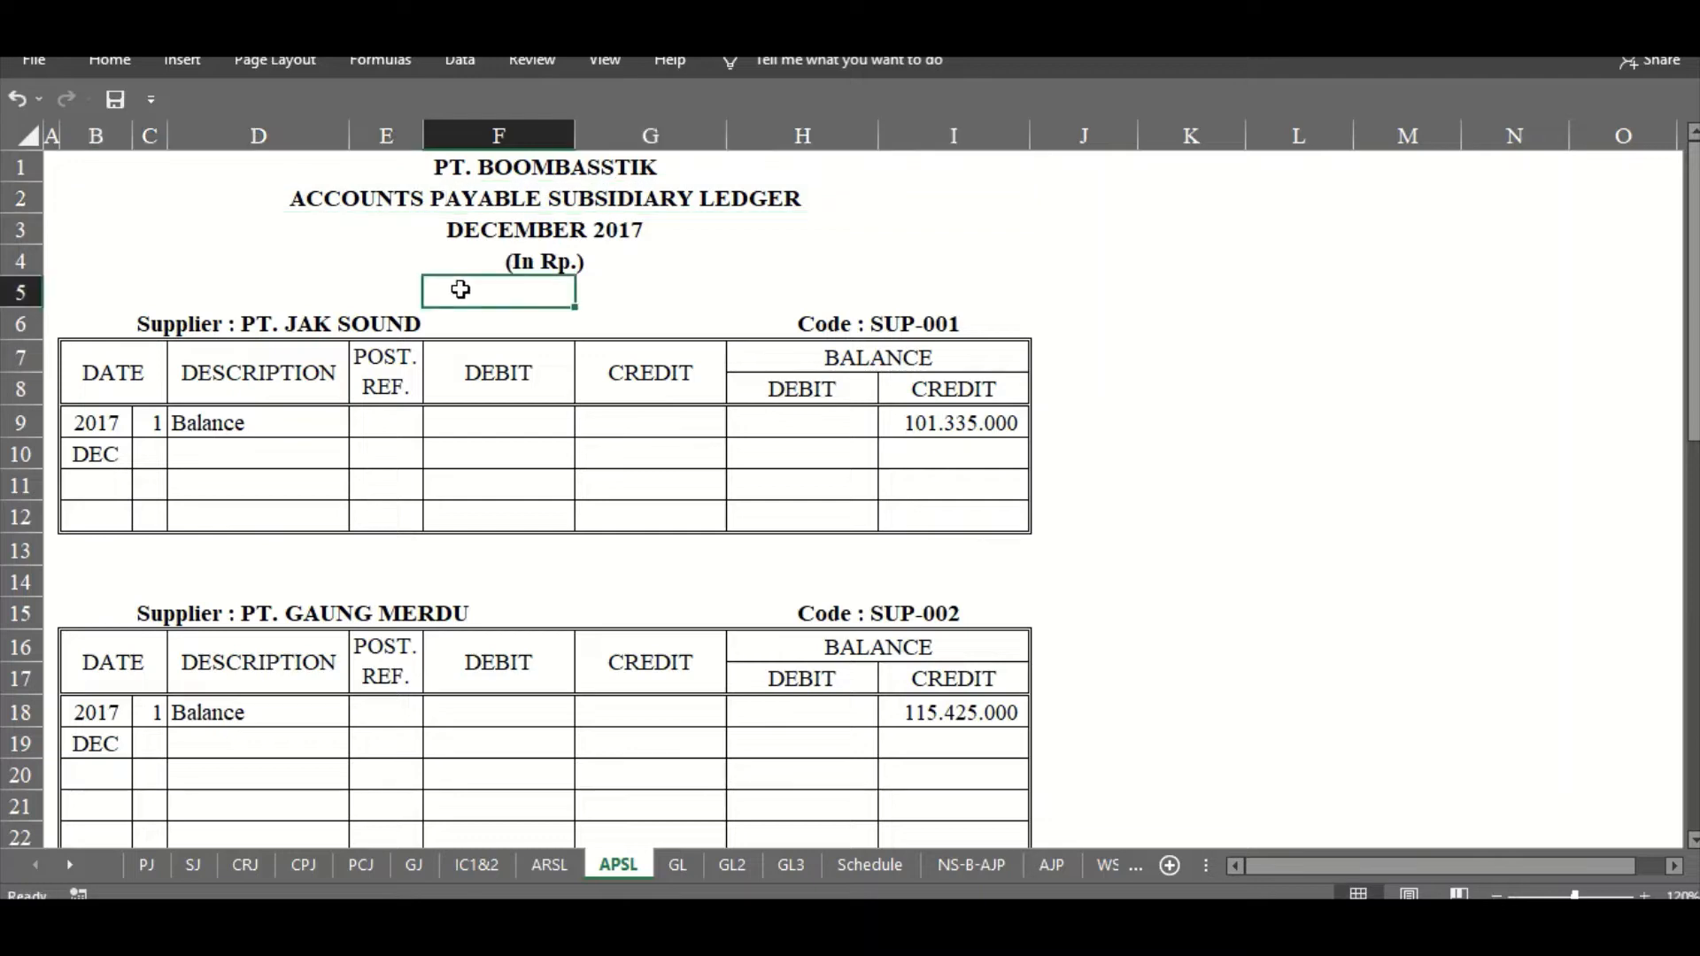
click(352, 250)
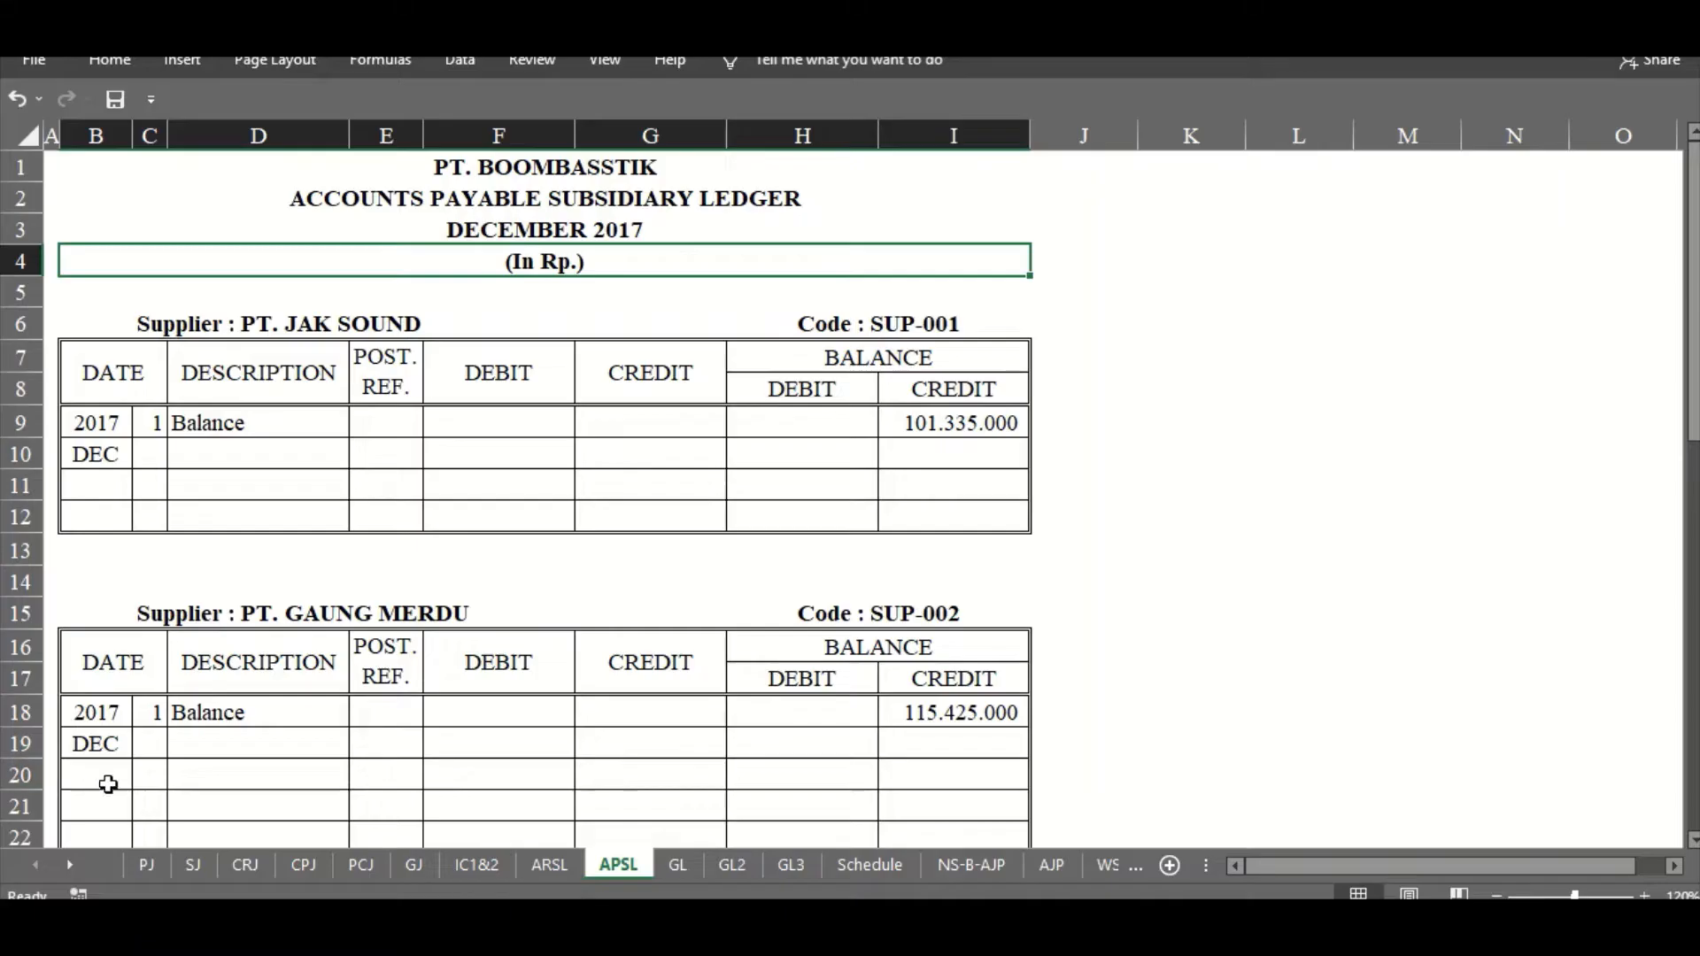
- Look through the purchase, sales, cash receipts, cash payments, petty cash and general journal sheets (PJ to GJ)
click(146, 866)
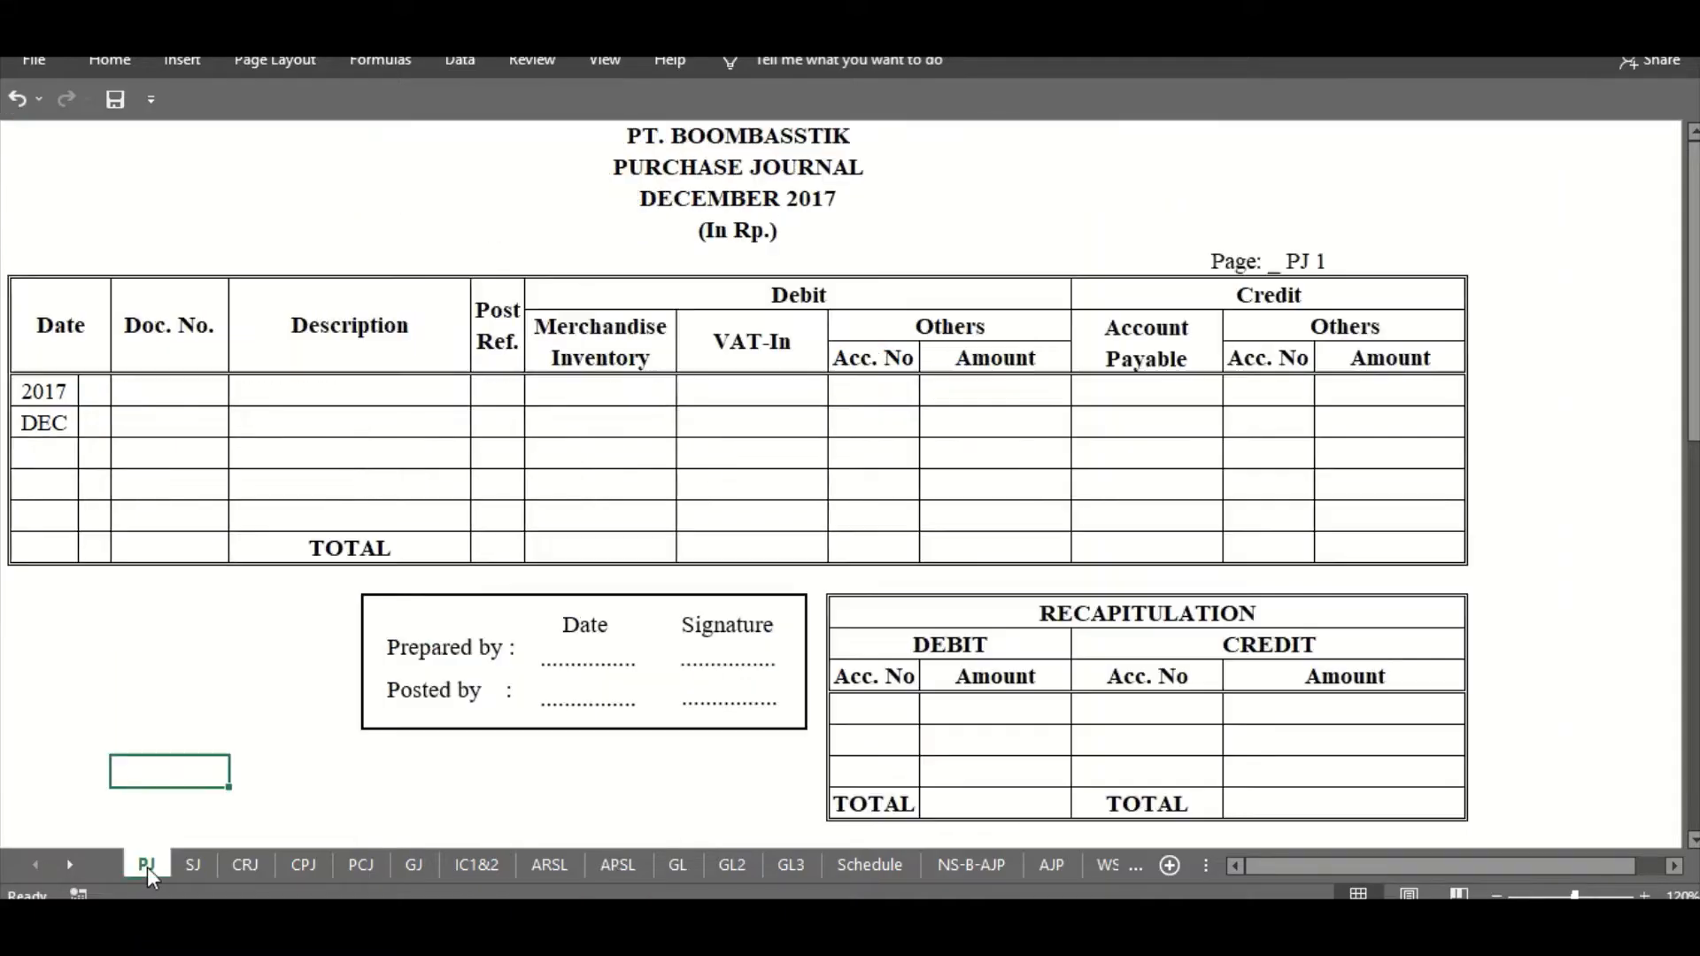
click(664, 163)
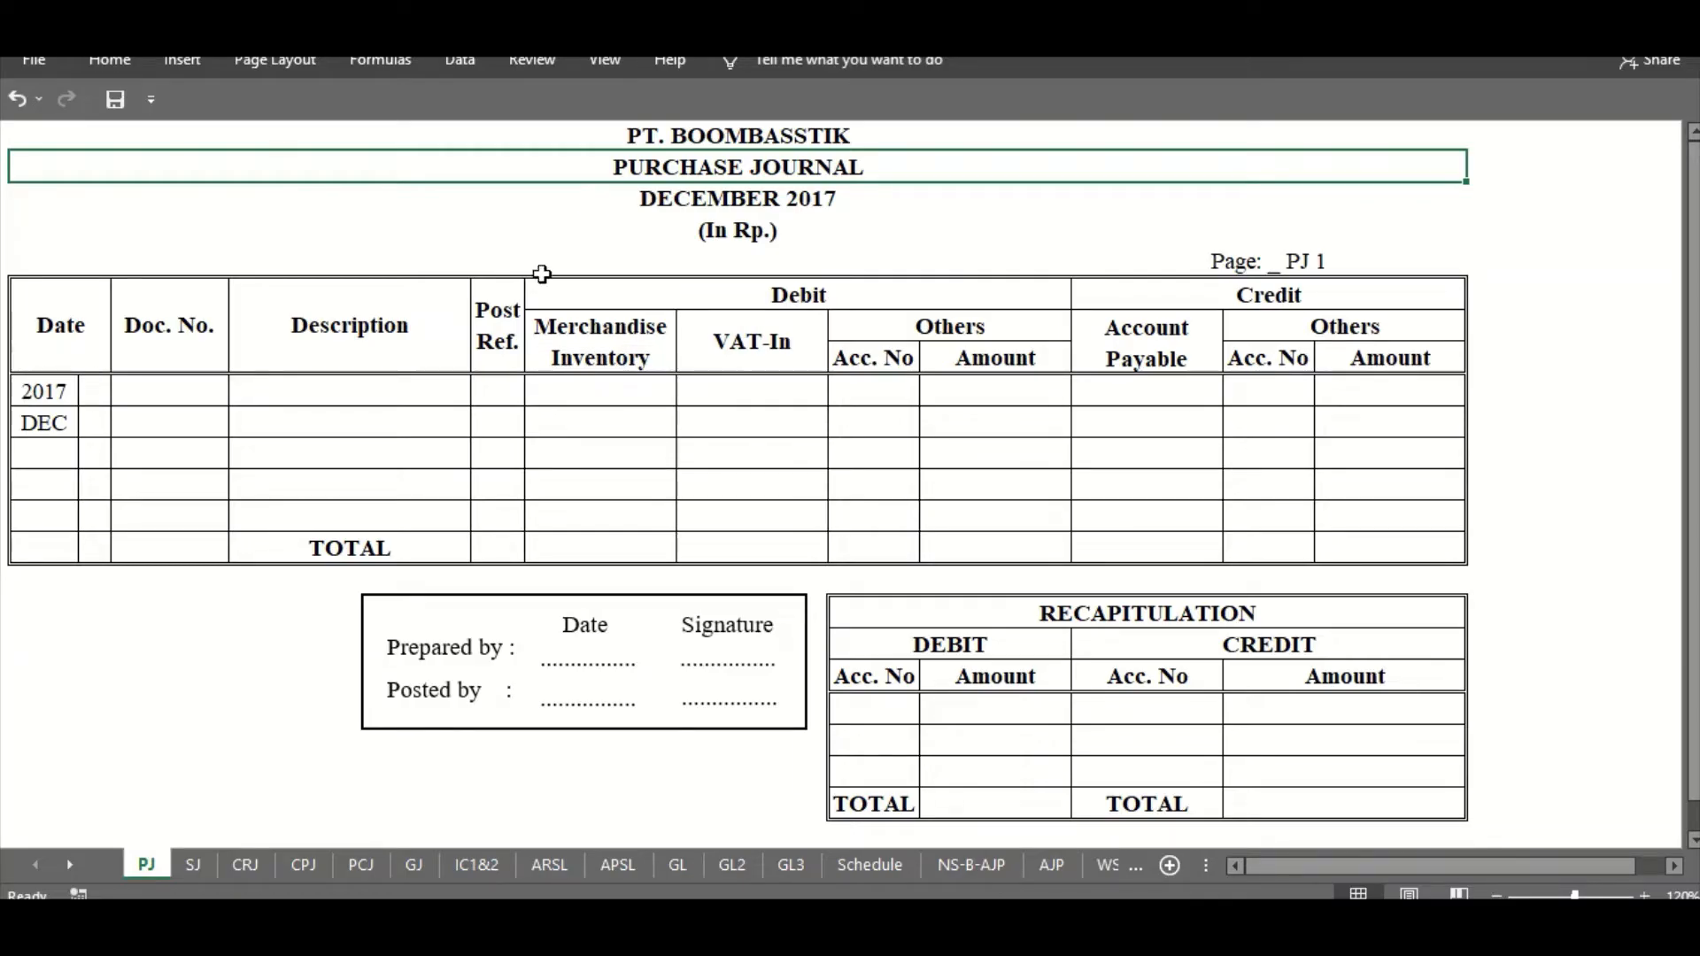
click(191, 872)
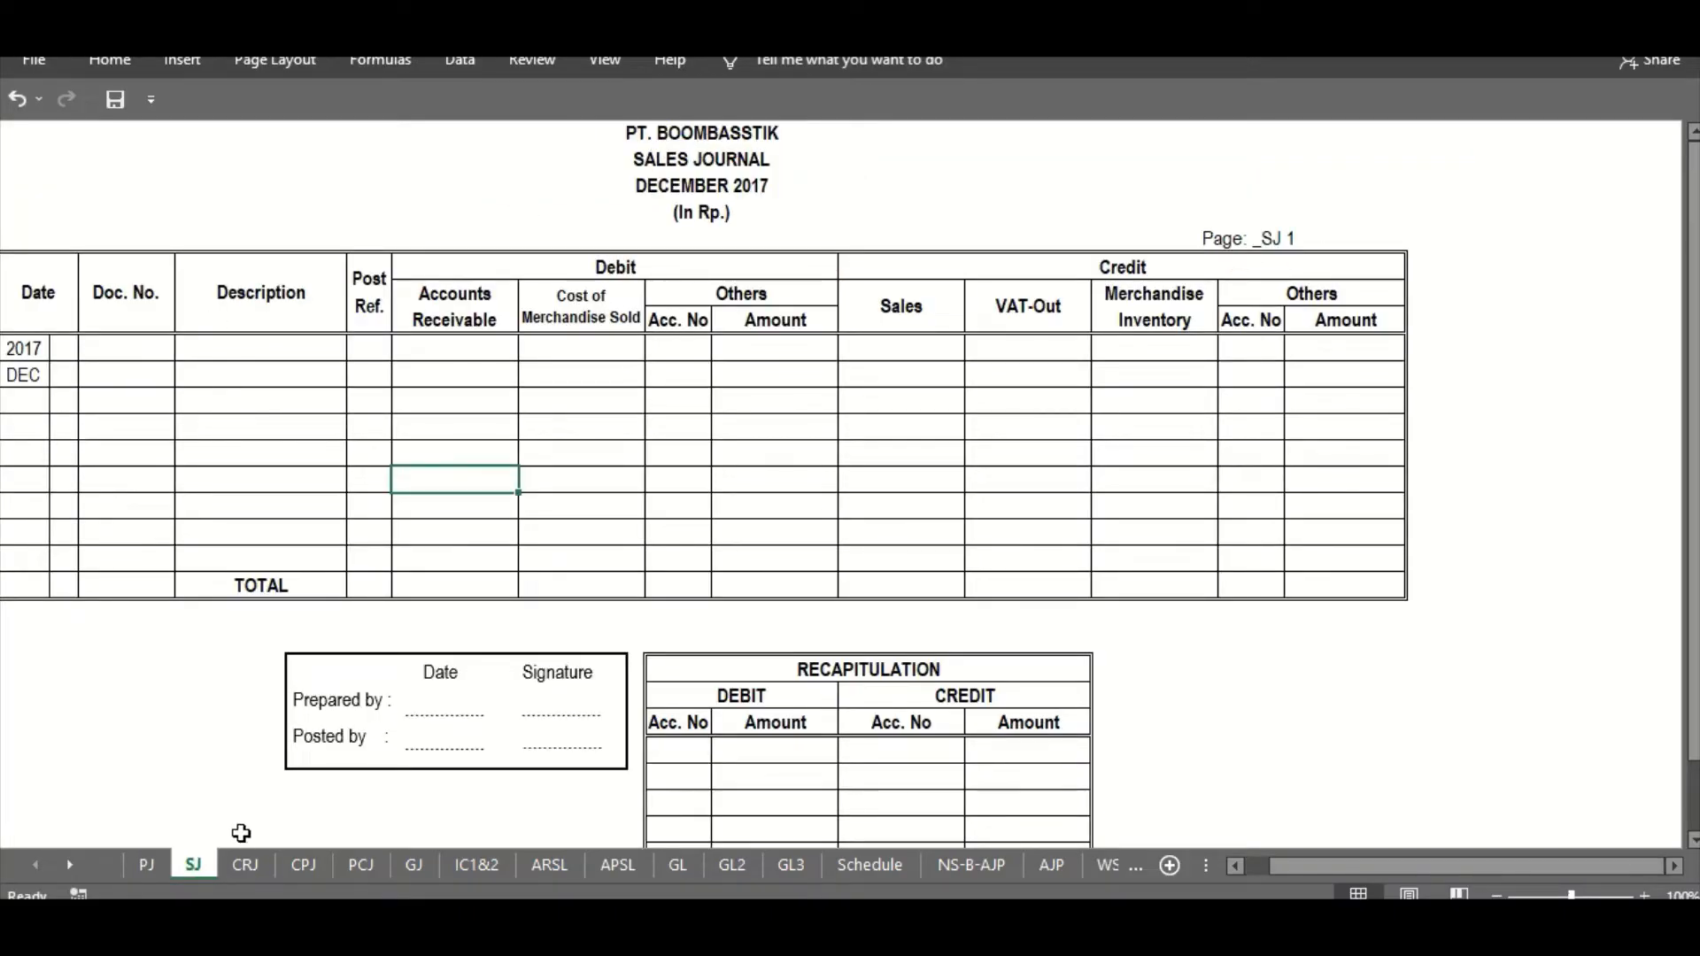
click(250, 860)
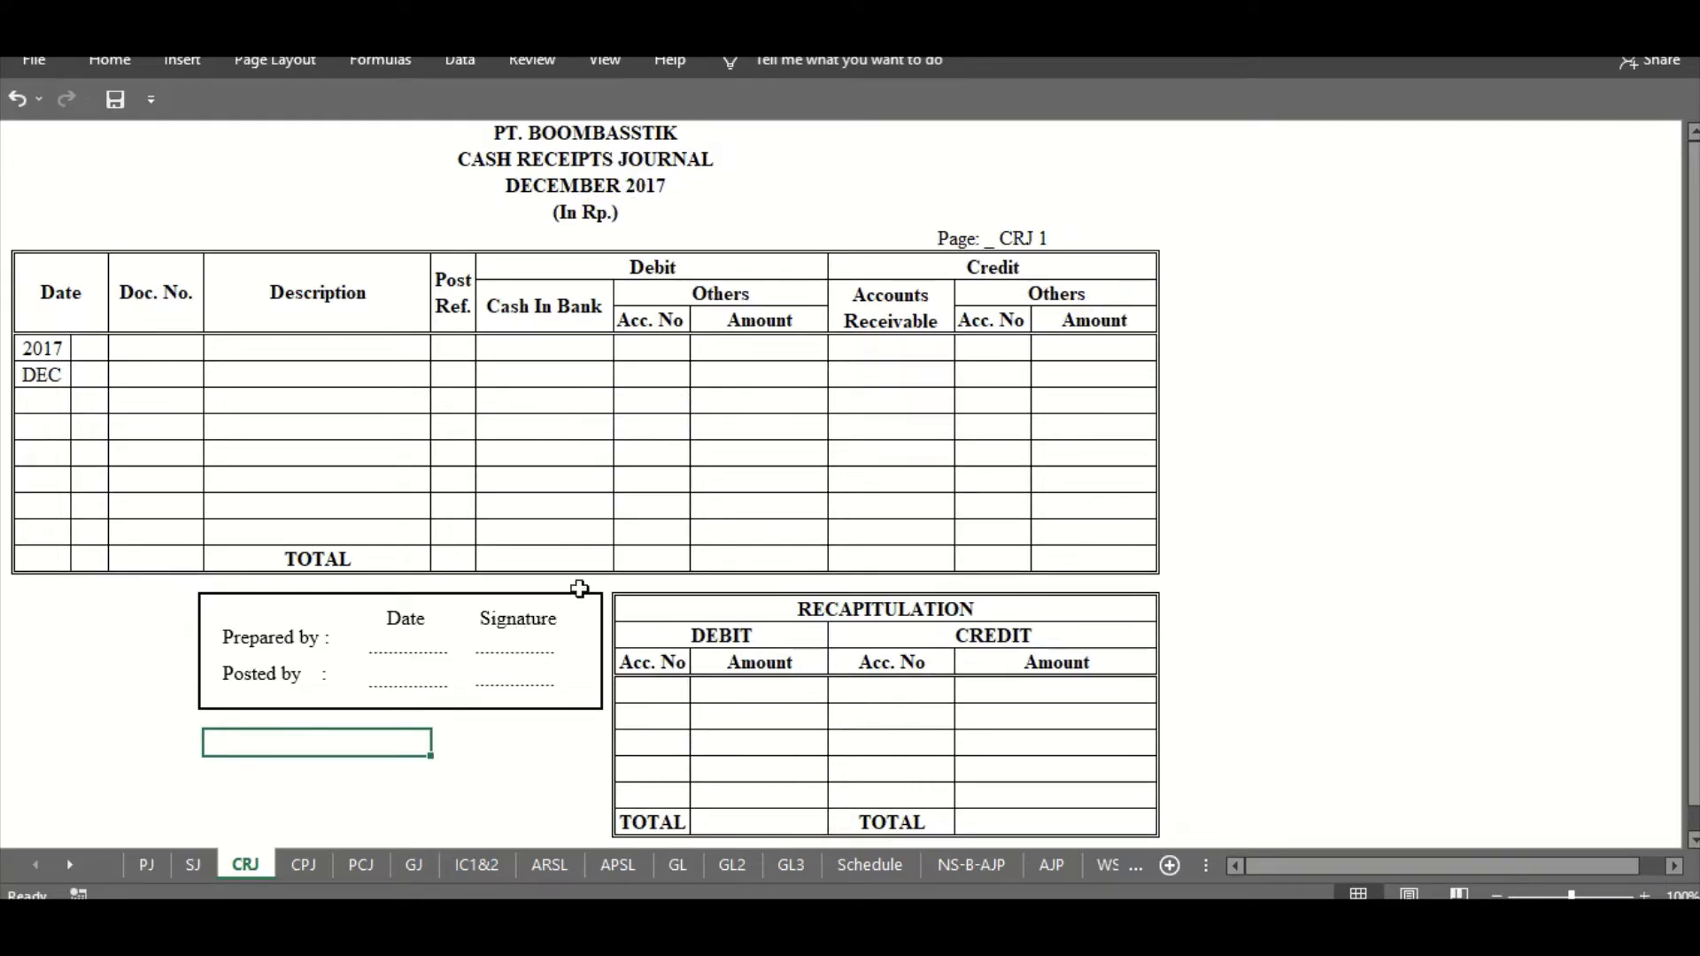
click(303, 865)
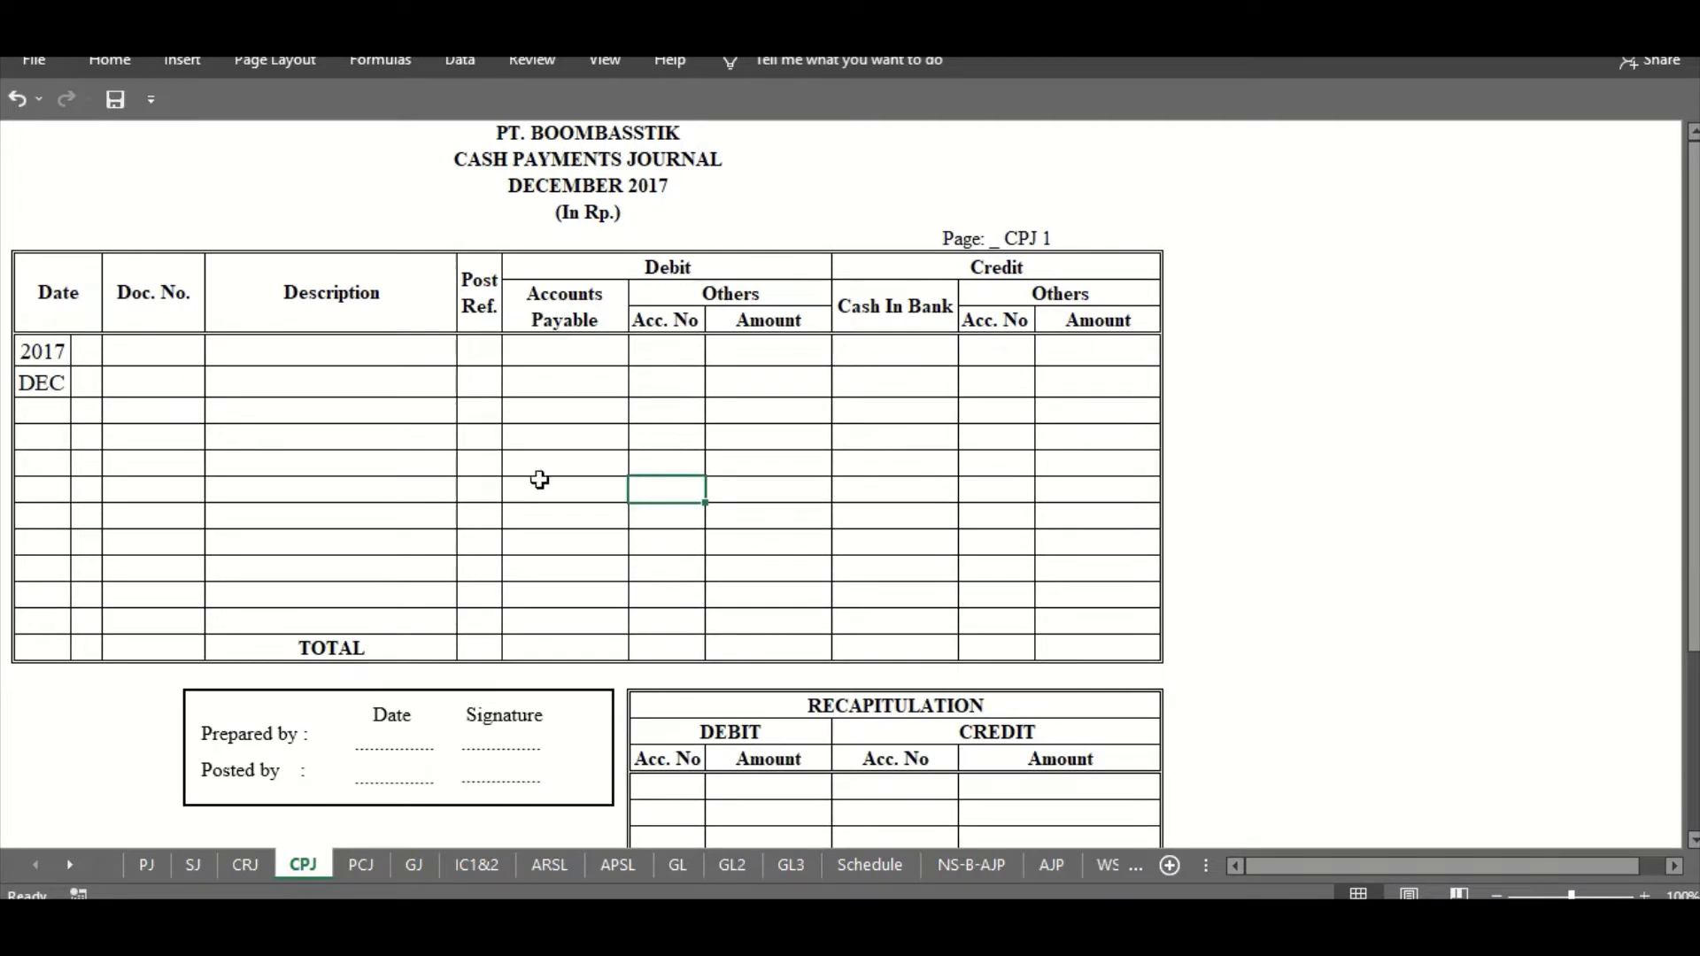
click(356, 869)
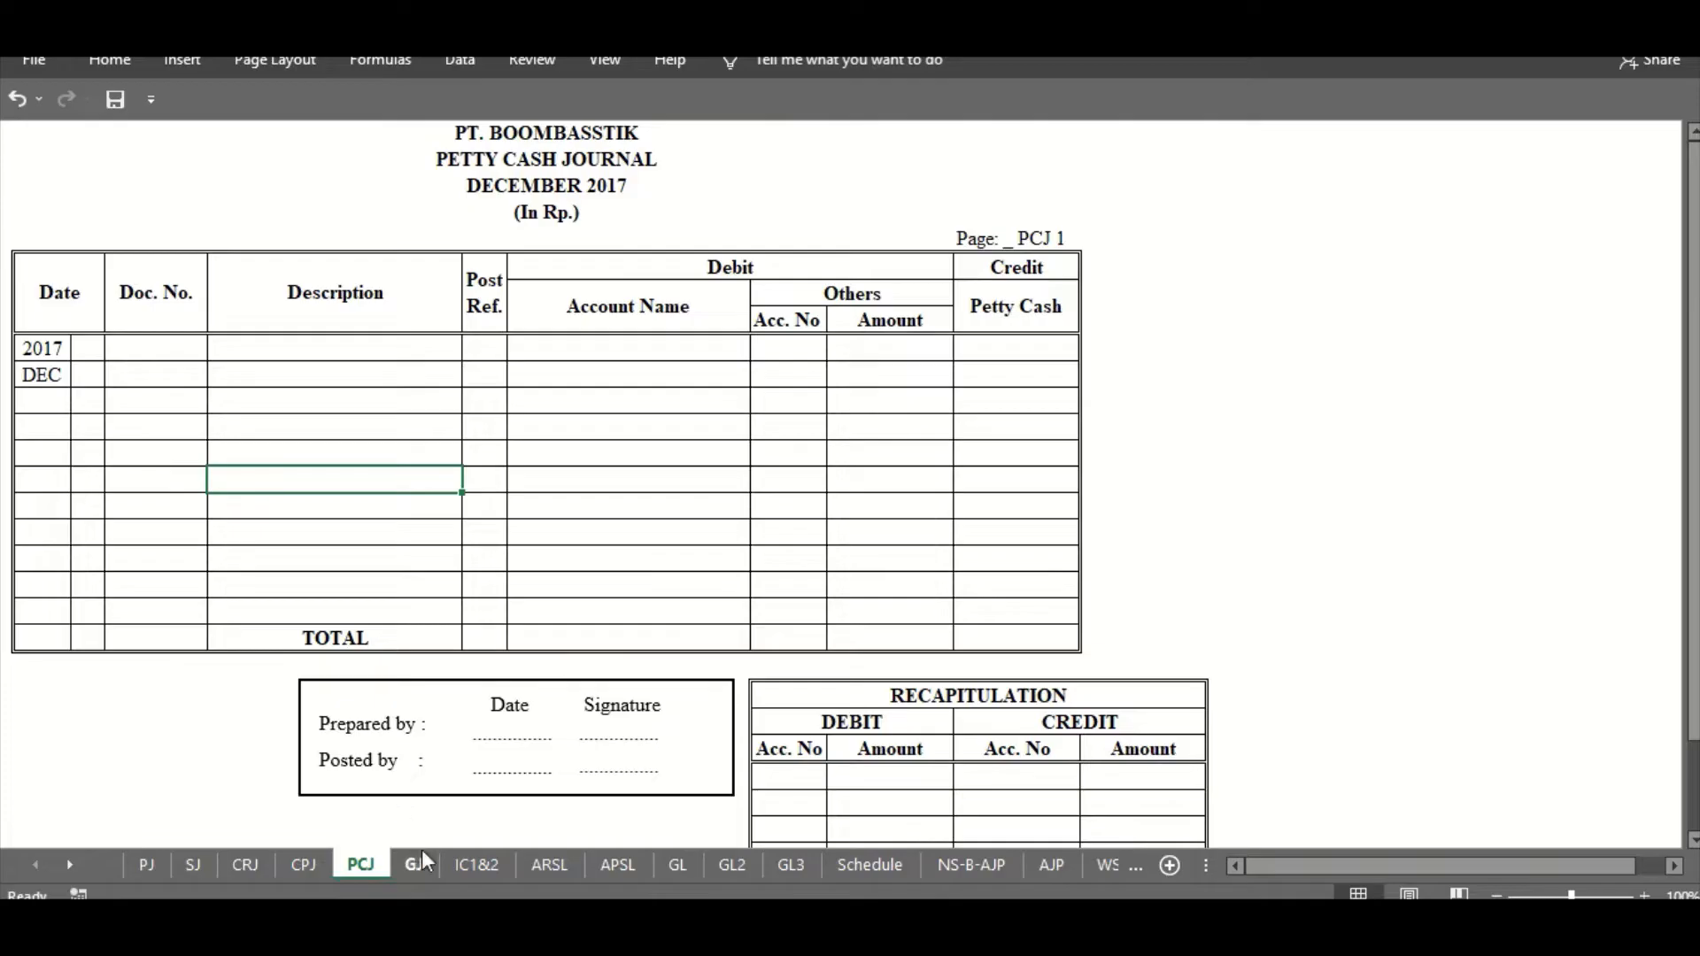
click(416, 872)
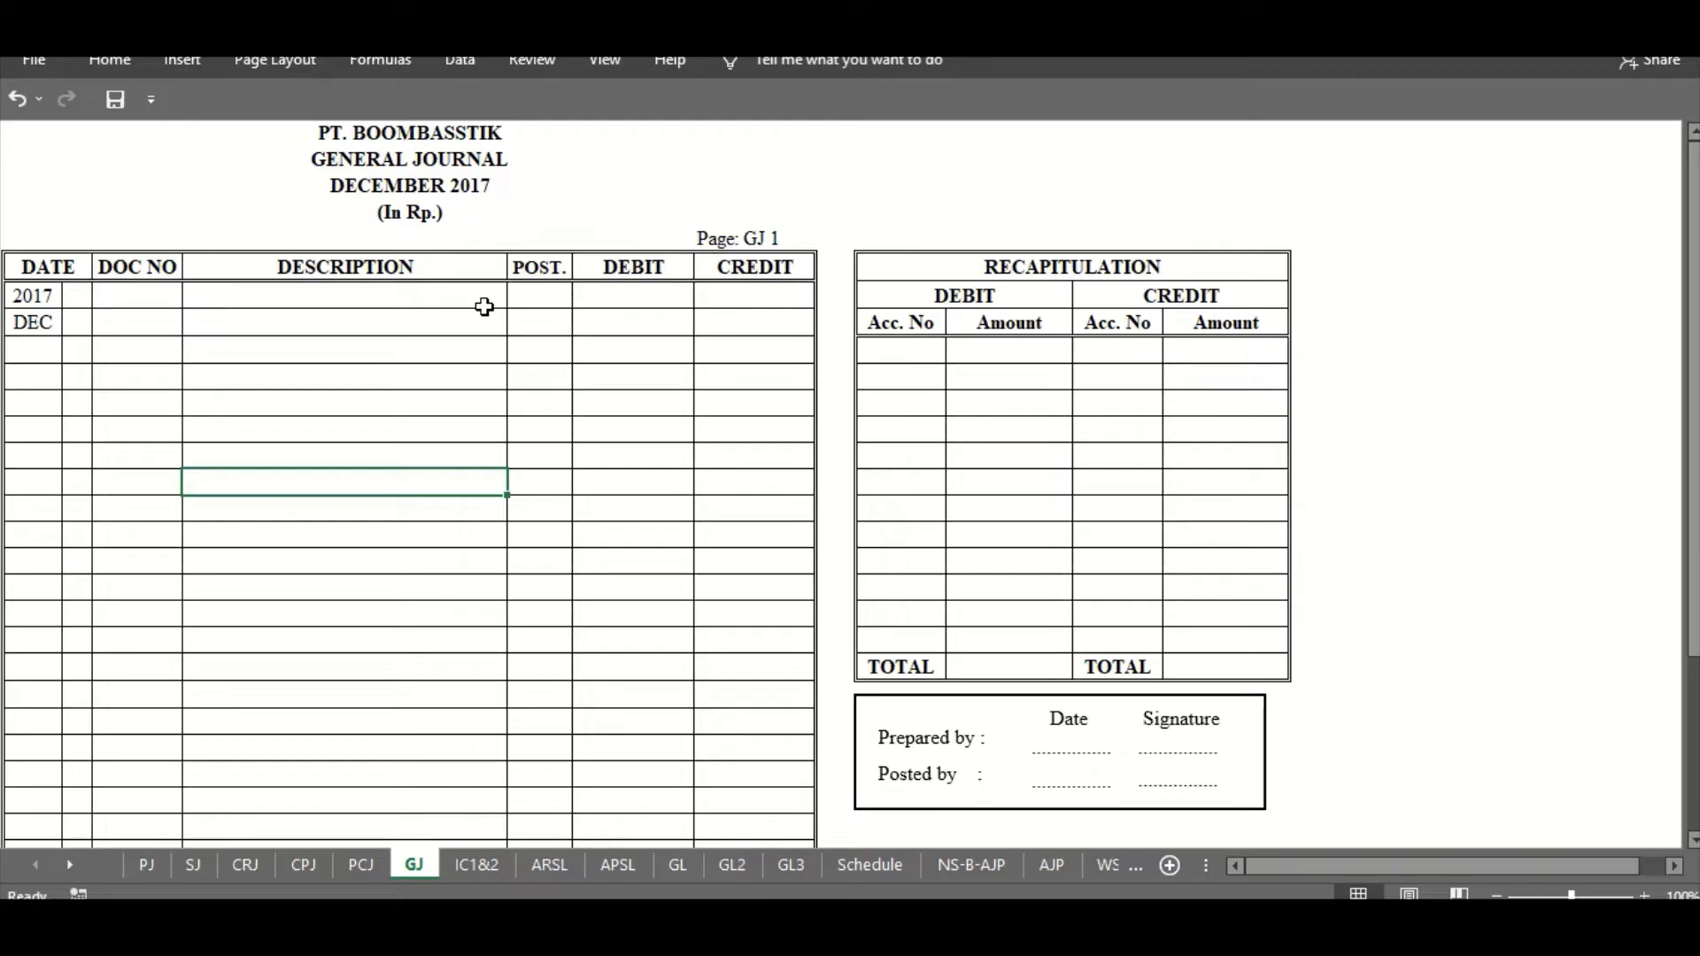
- Examine the December 2017 inventory cards for Samsung Soundbars HW-M360 and HW-N650 on the IC1&2 sheet
click(473, 864)
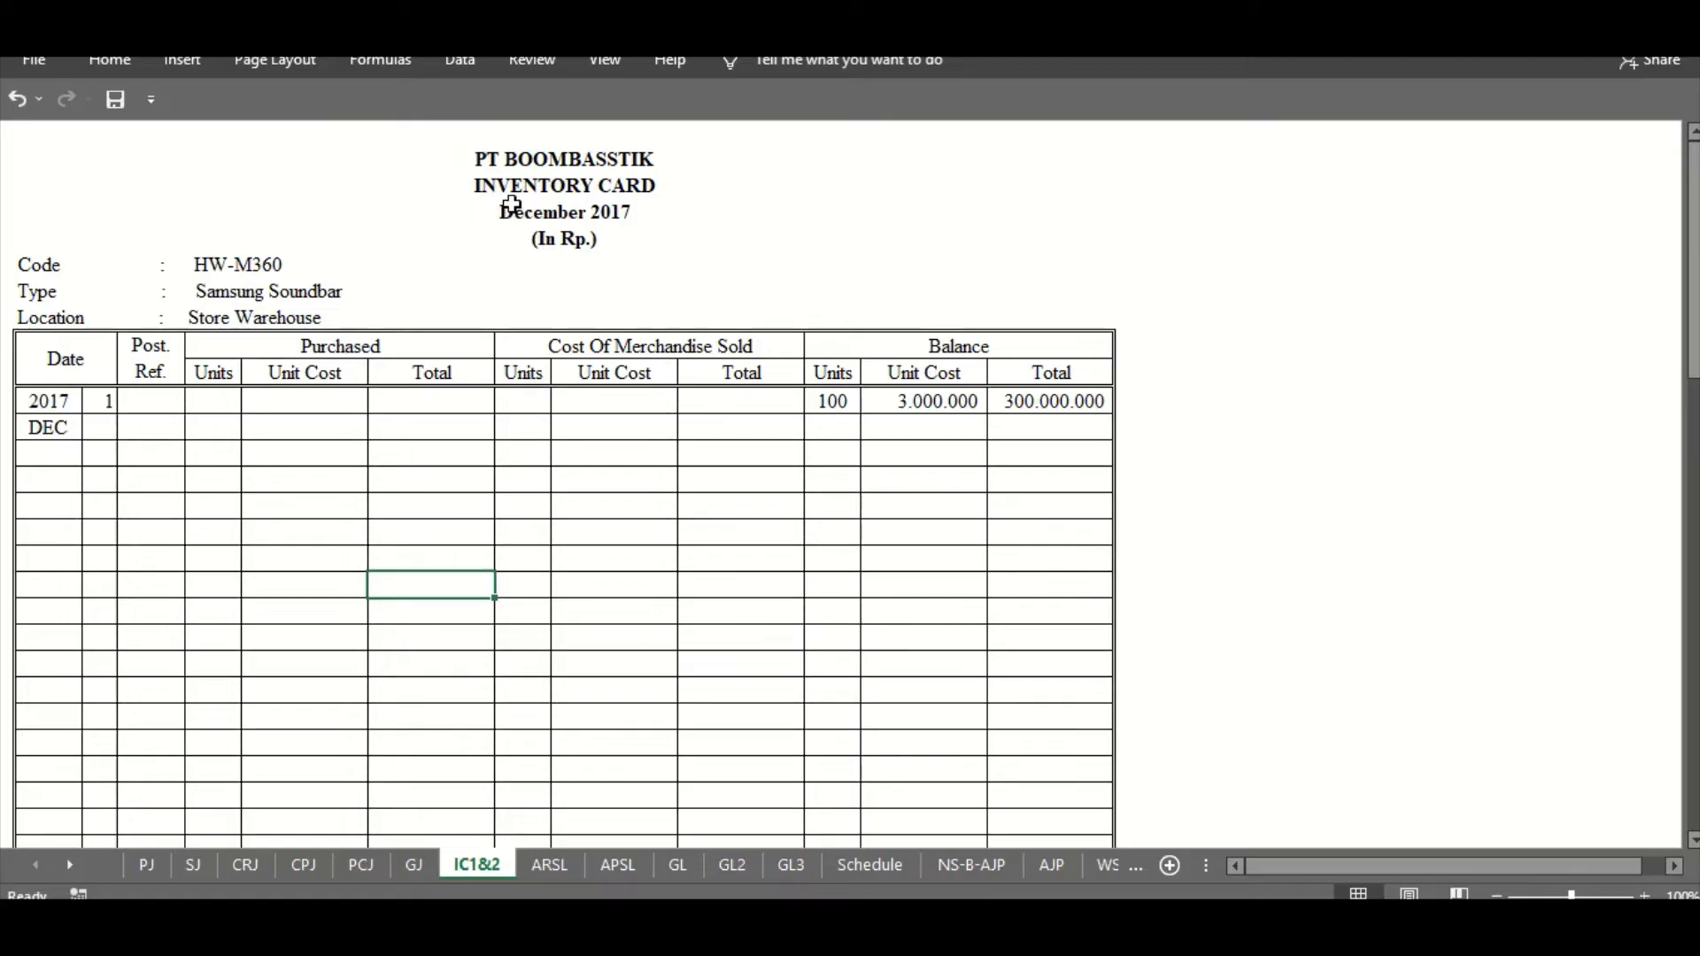
click(520, 206)
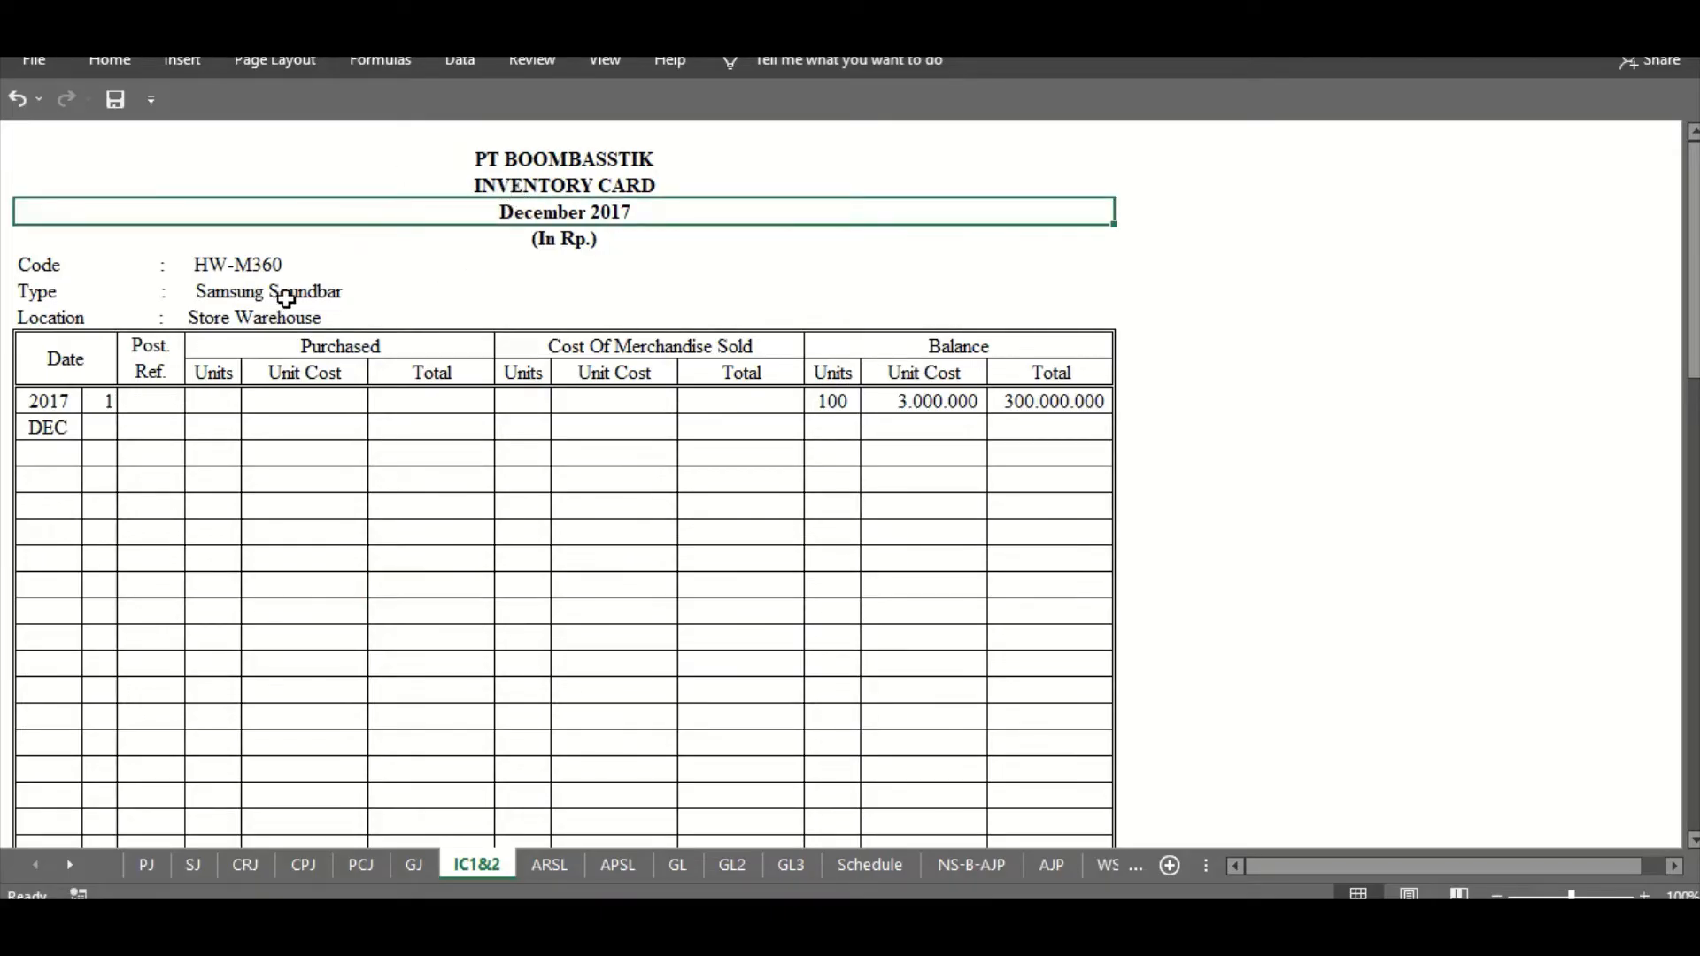
click(285, 297)
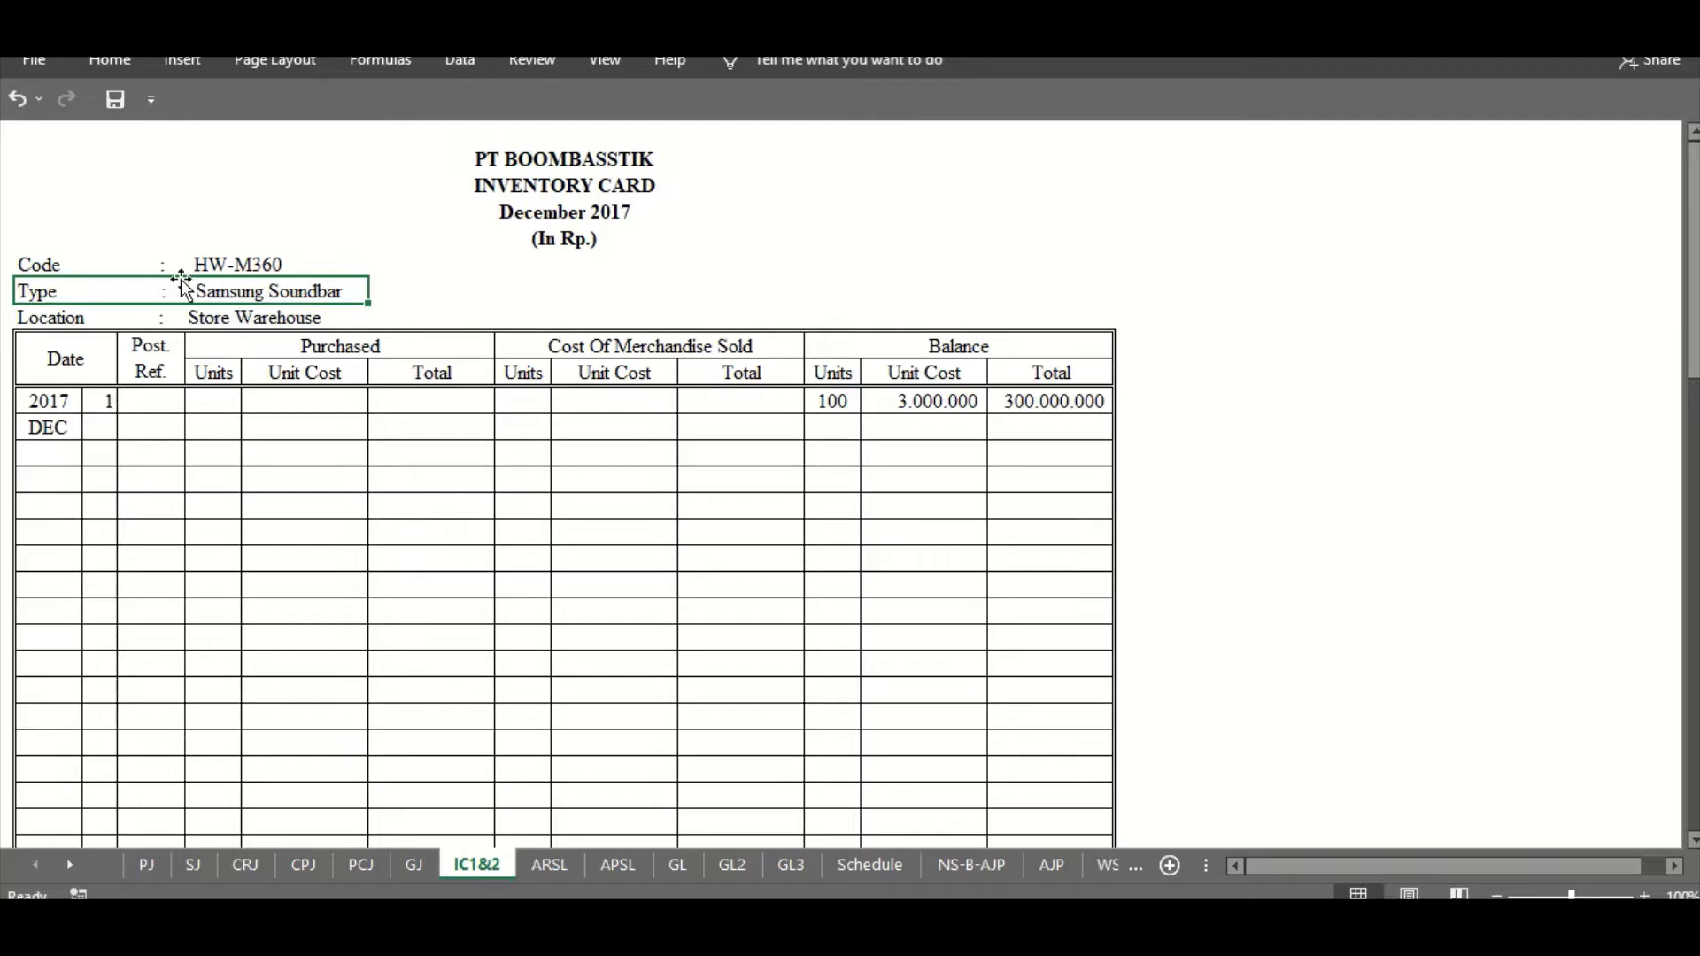
click(226, 261)
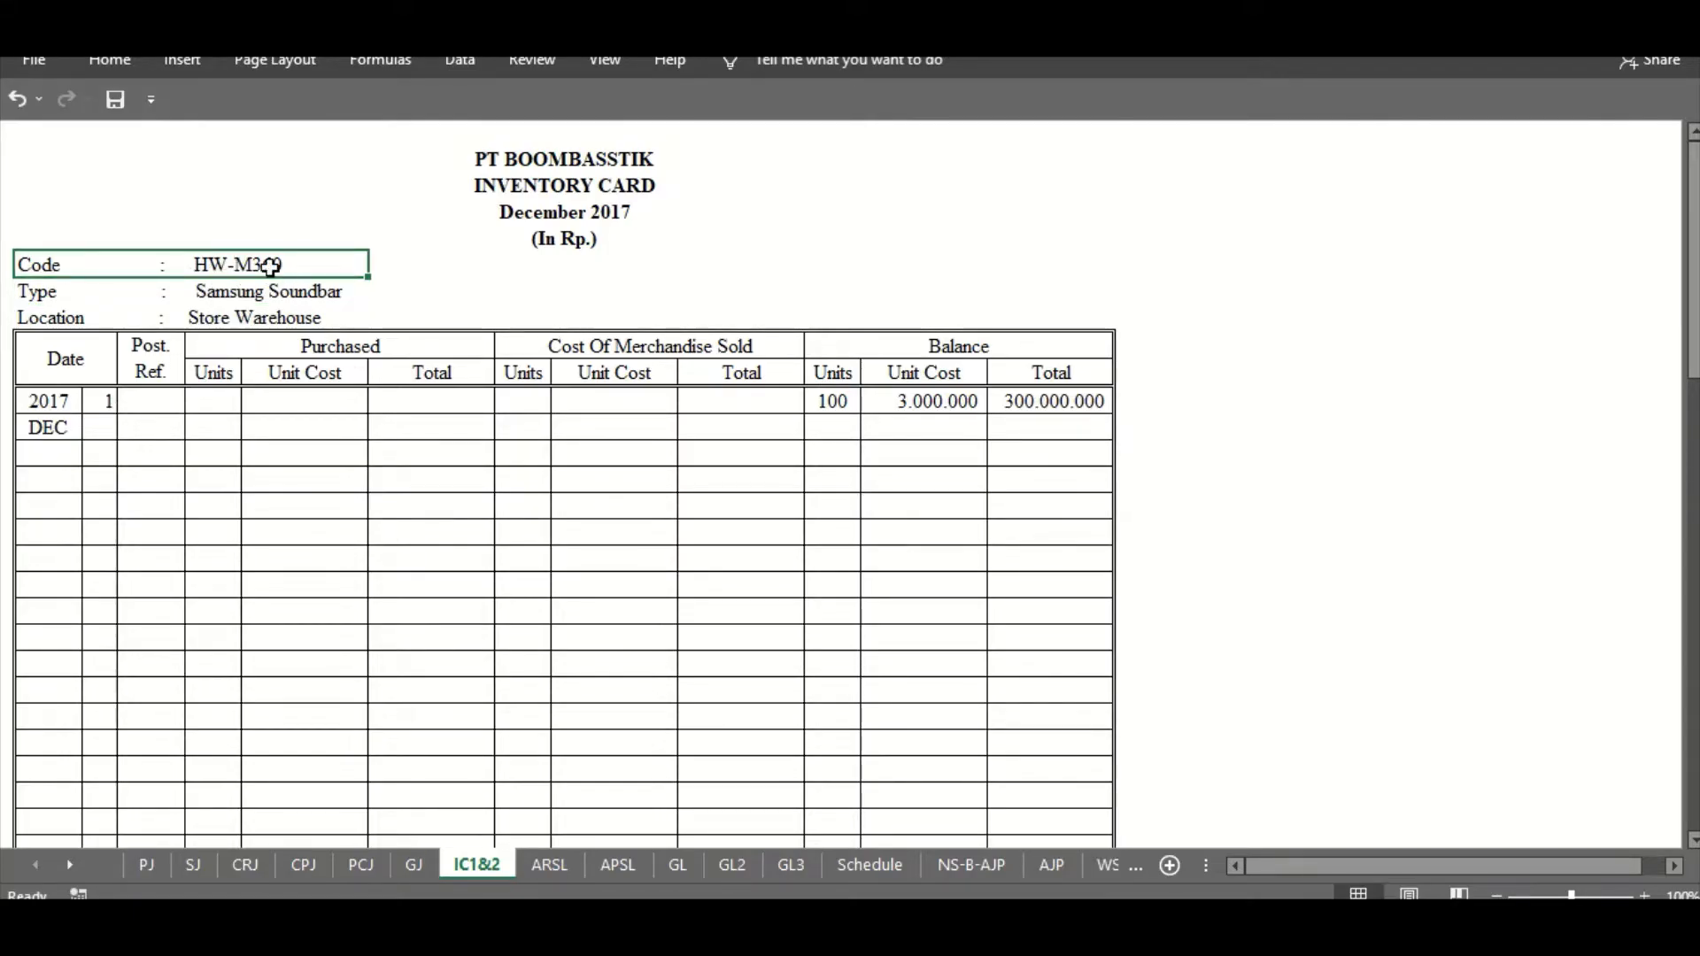
scroll(270, 268, down, 10)
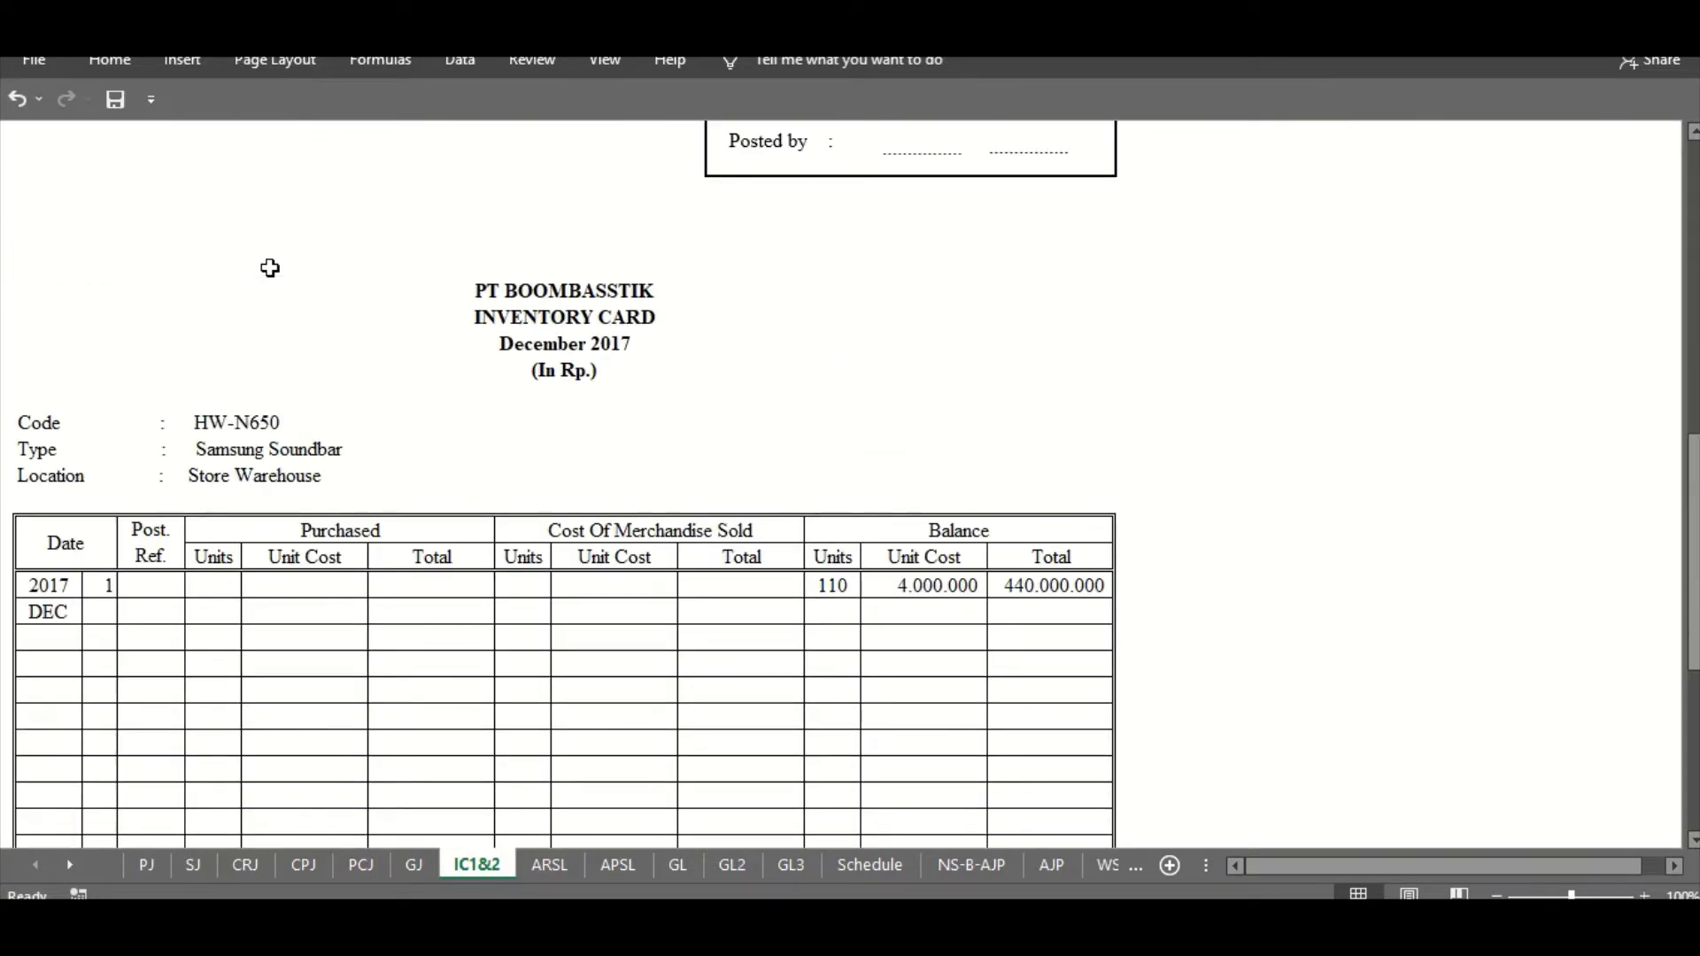
scroll(270, 267, up, 2)
scroll(296, 543, up, 3)
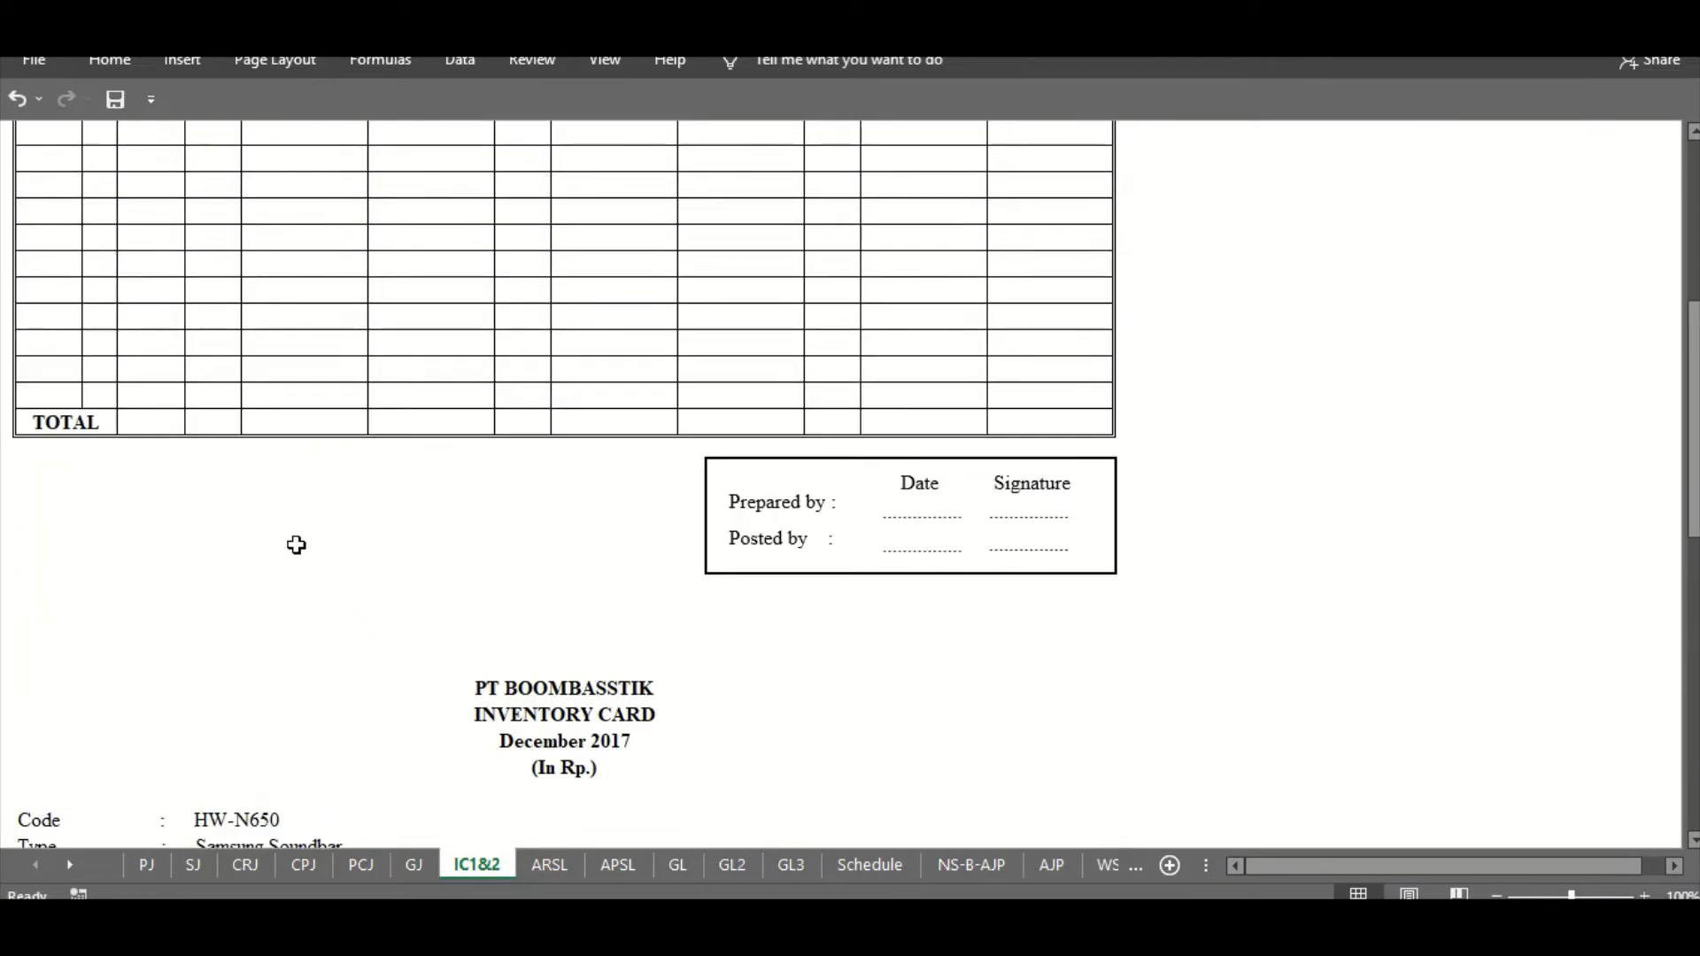
scroll(296, 544, up, 6)
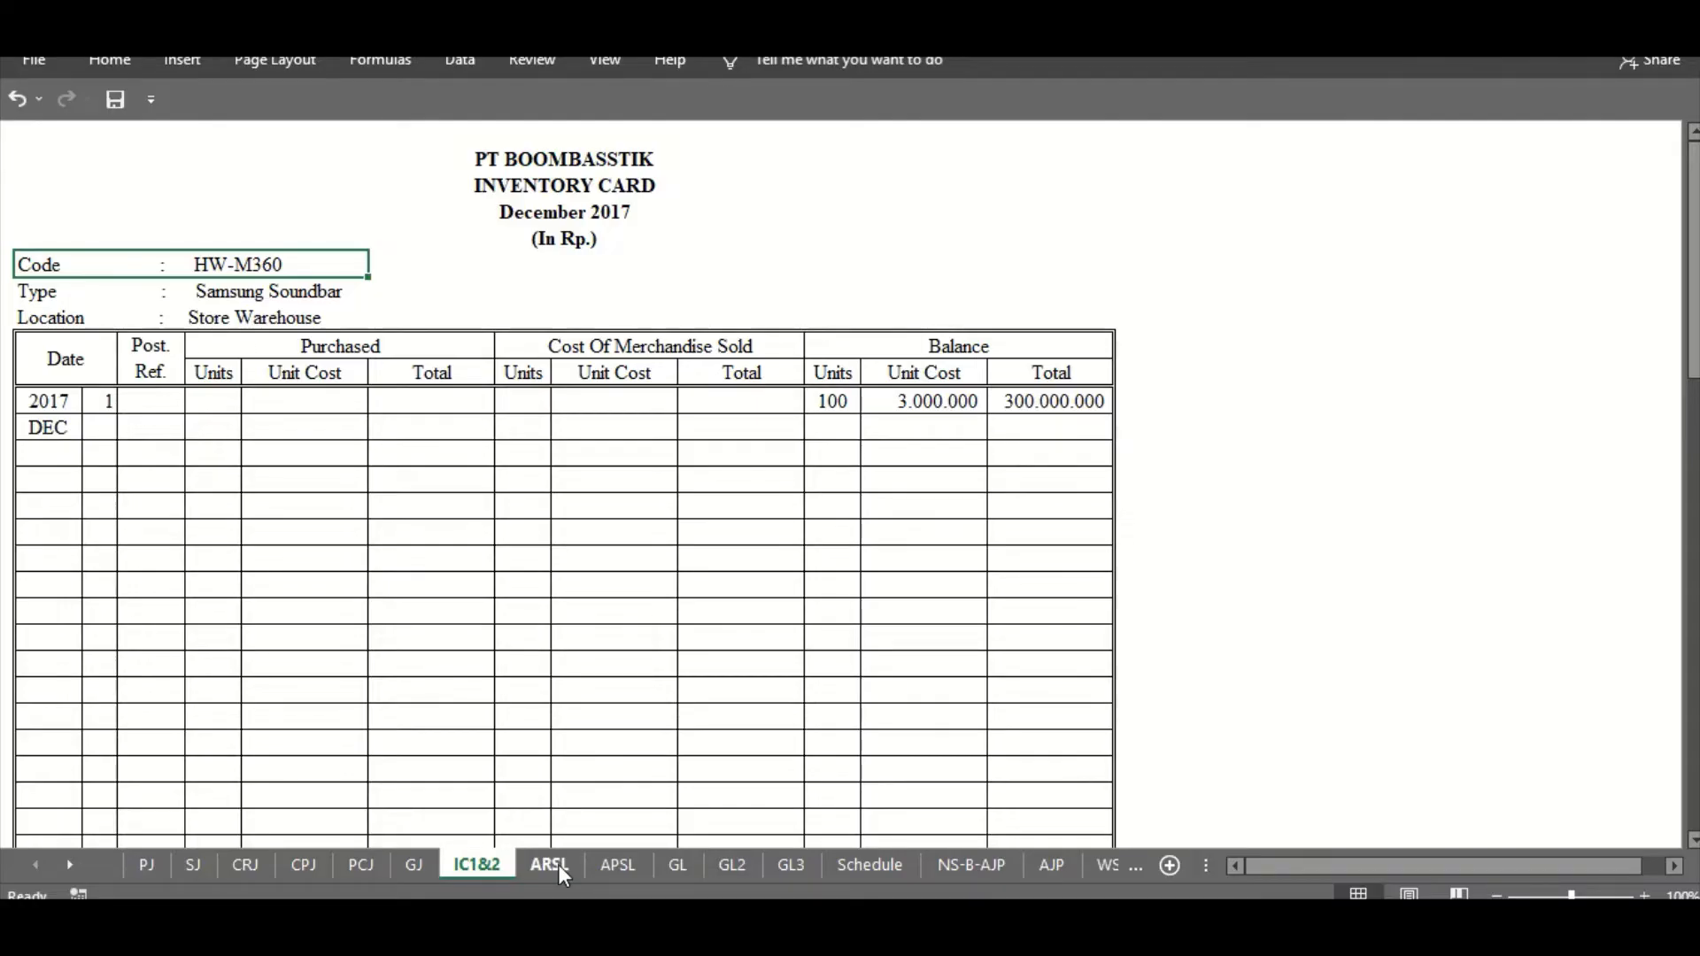
- Switch to the question PDF in Firefox and highlight LOGIN AUDIO's name and balance in the customer list
mouse_move(728, 926)
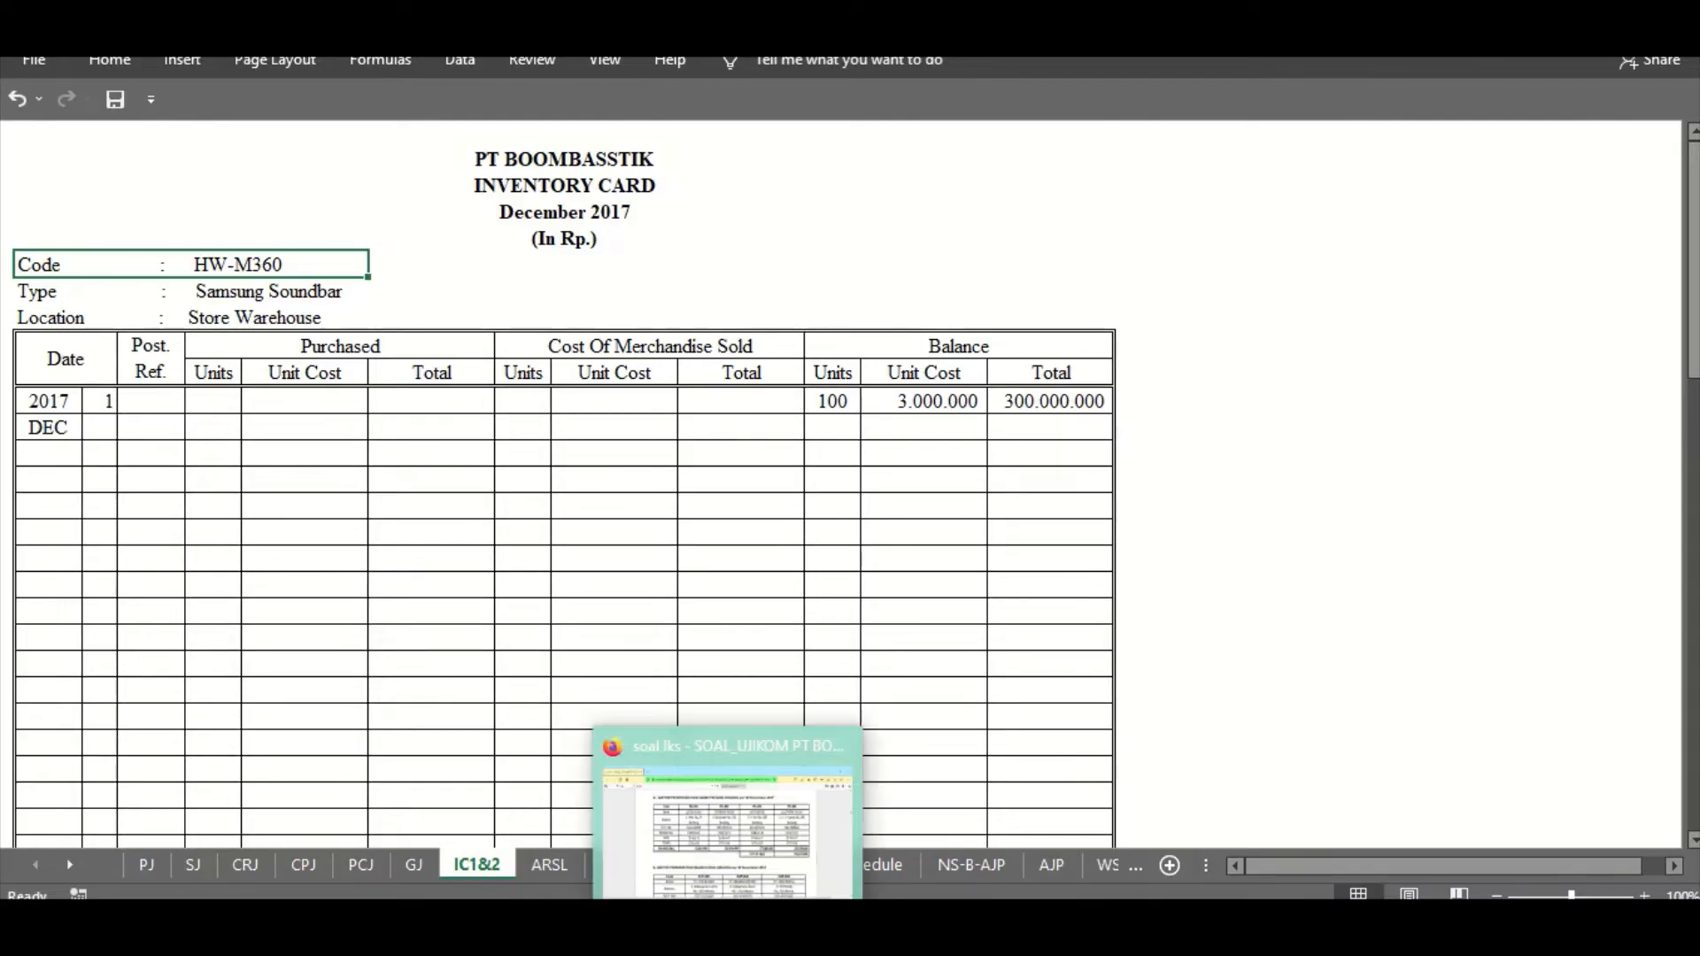
click(612, 812)
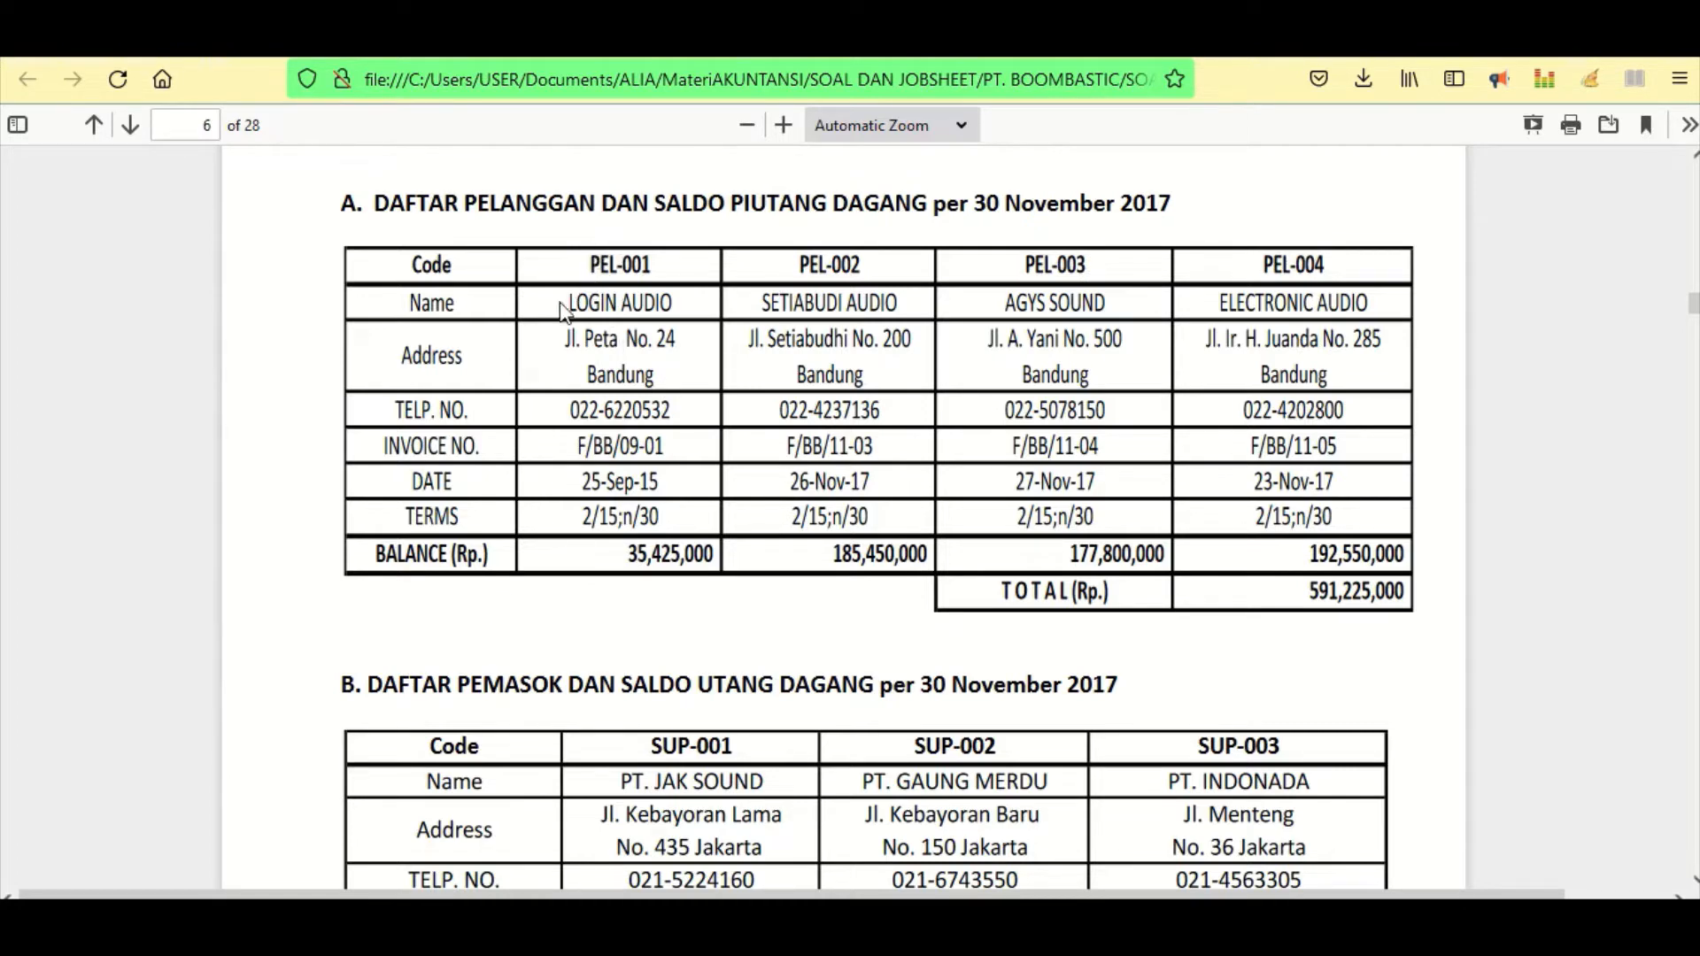
drag(571, 303, 686, 317)
click(686, 317)
drag(635, 553, 721, 556)
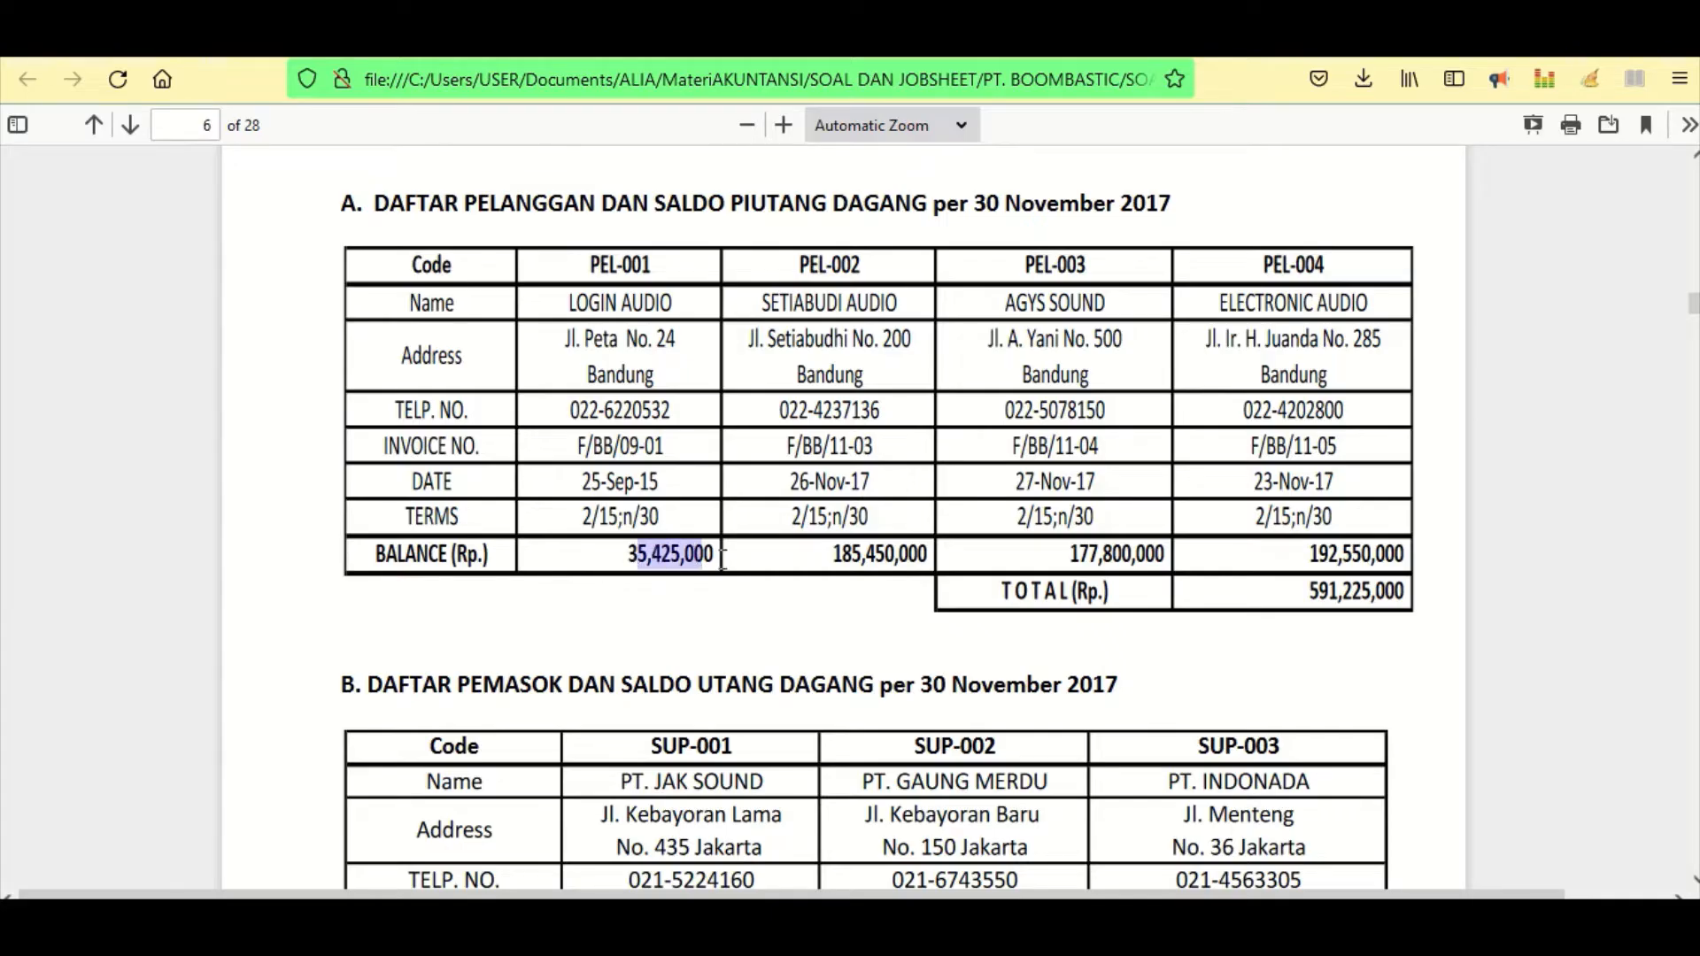
click(720, 609)
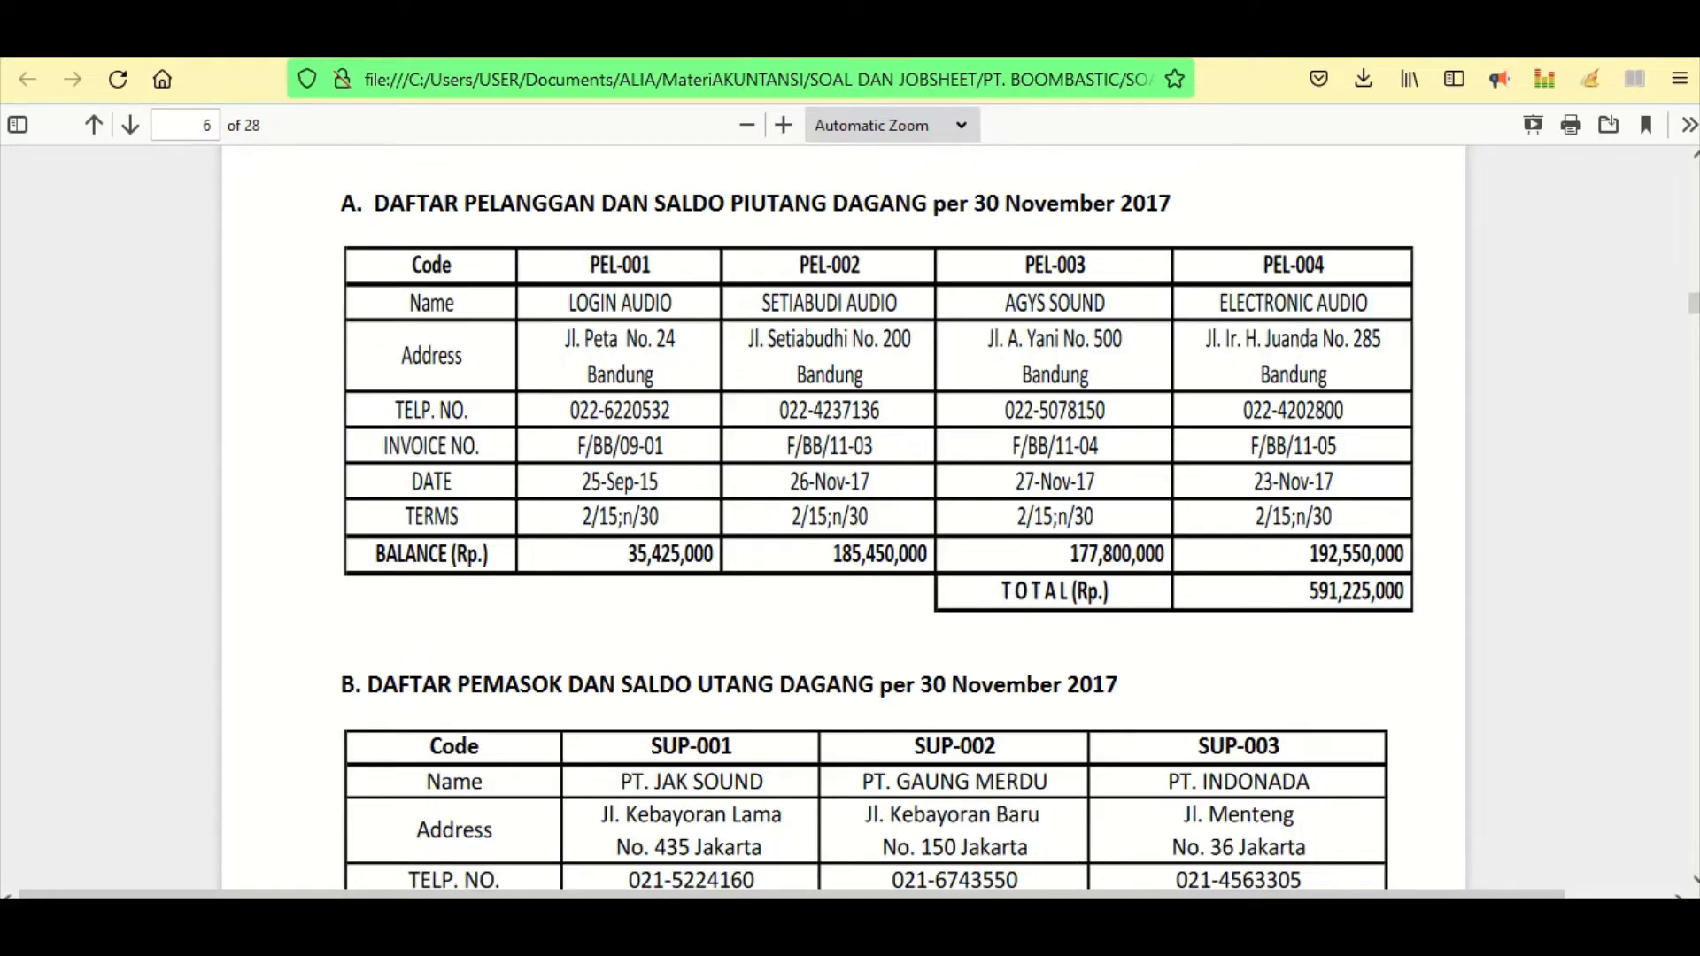
- Switch back to Excel and examine the date, description and debit balance of LOGIN AUDIO's opening entry on the ARSL sheet
key(alt+Tab)
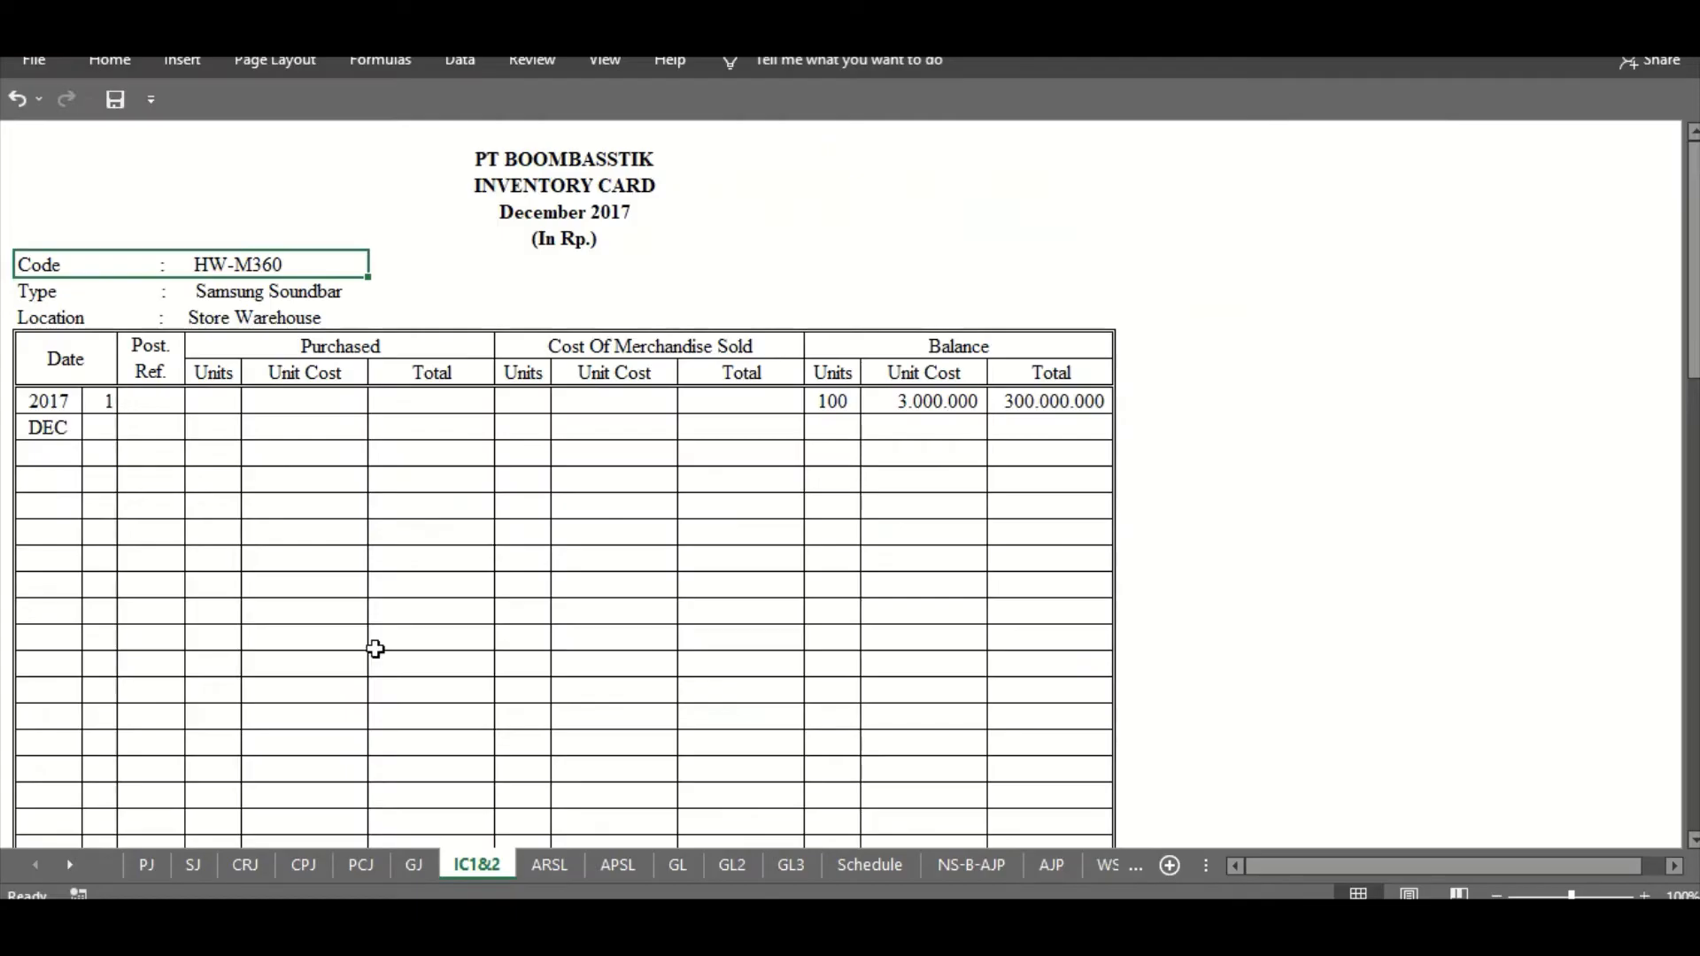
click(549, 865)
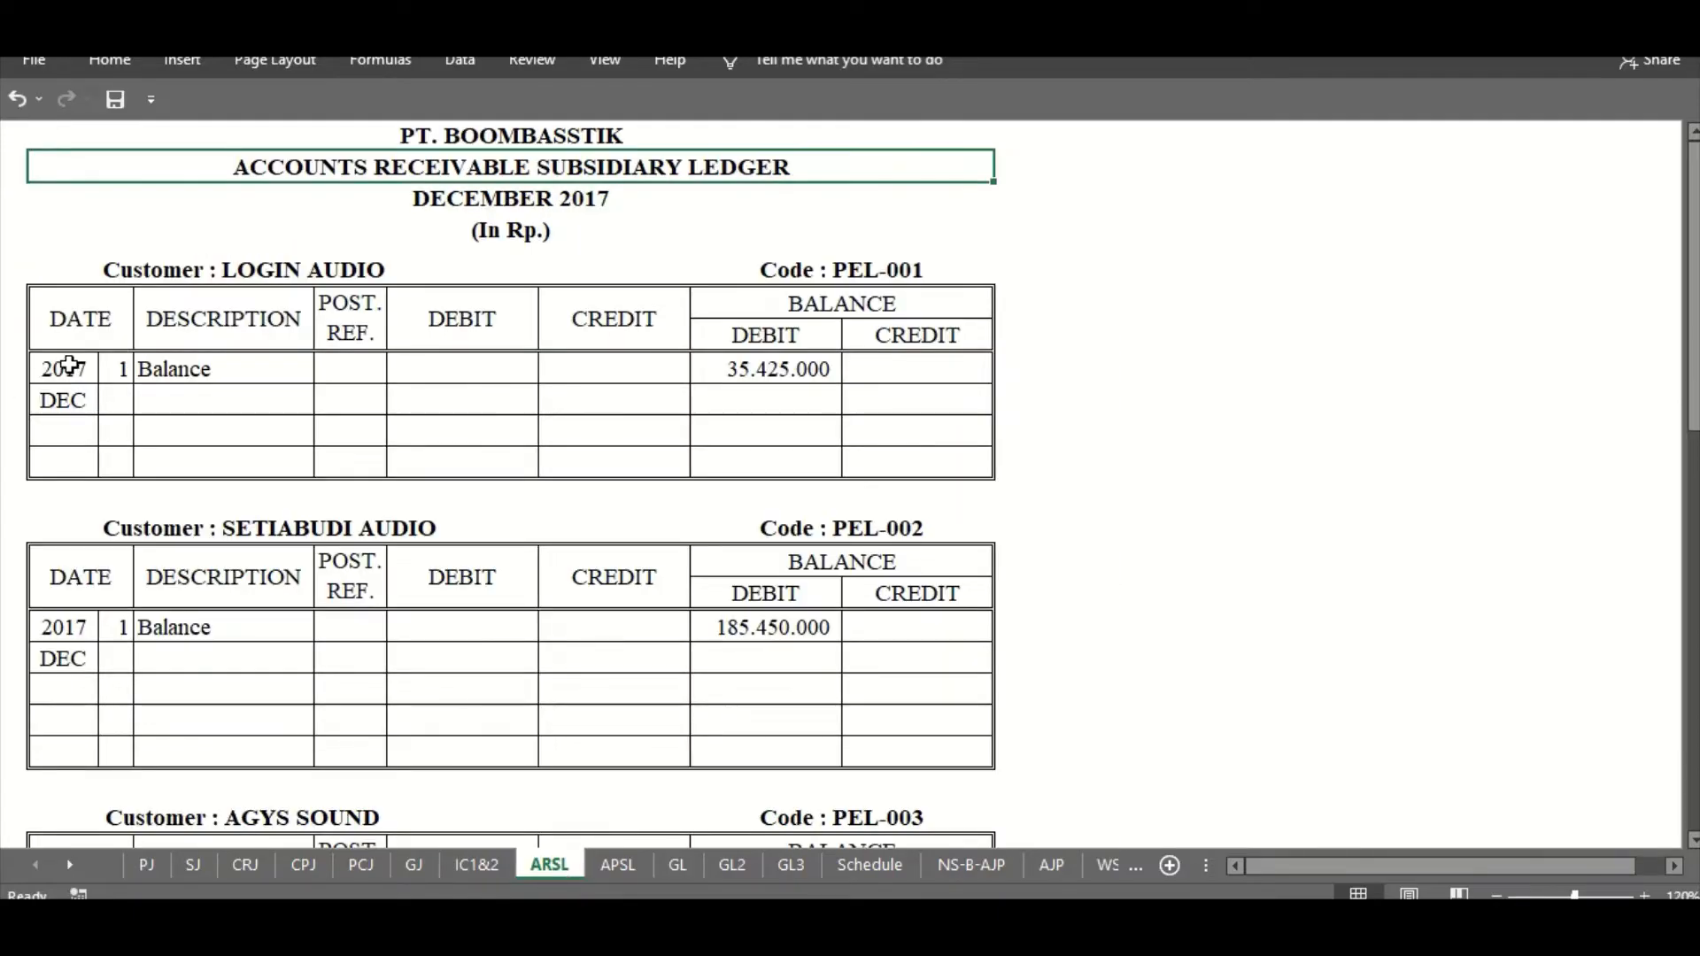
click(71, 368)
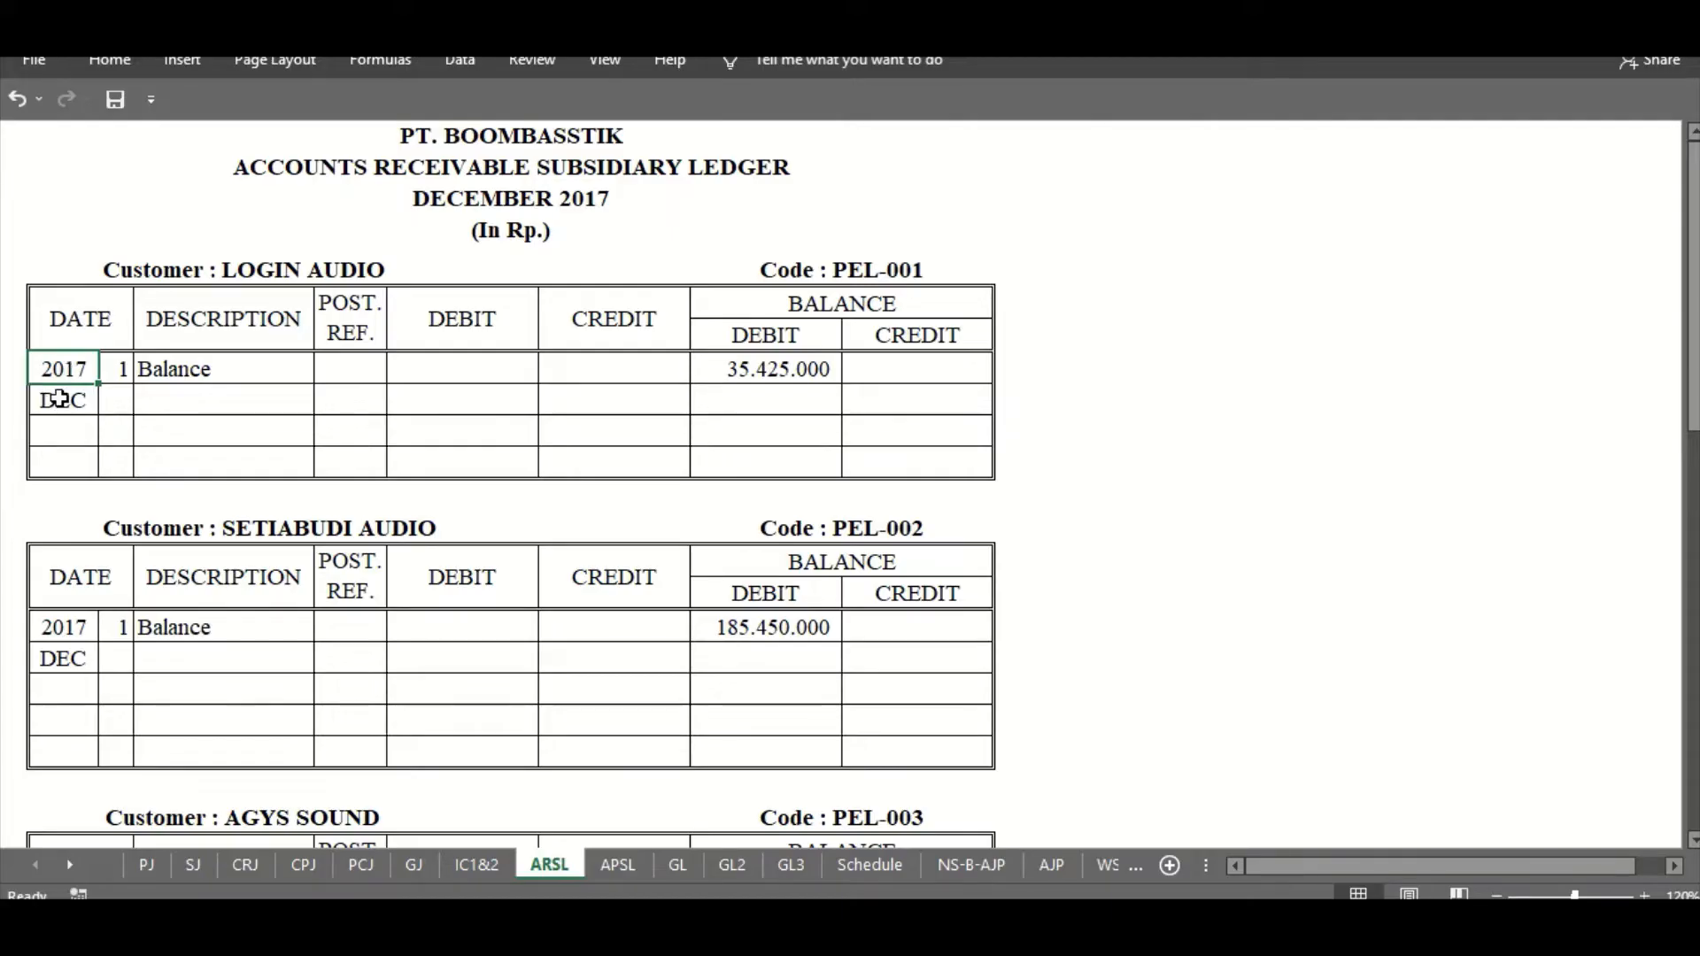
click(59, 399)
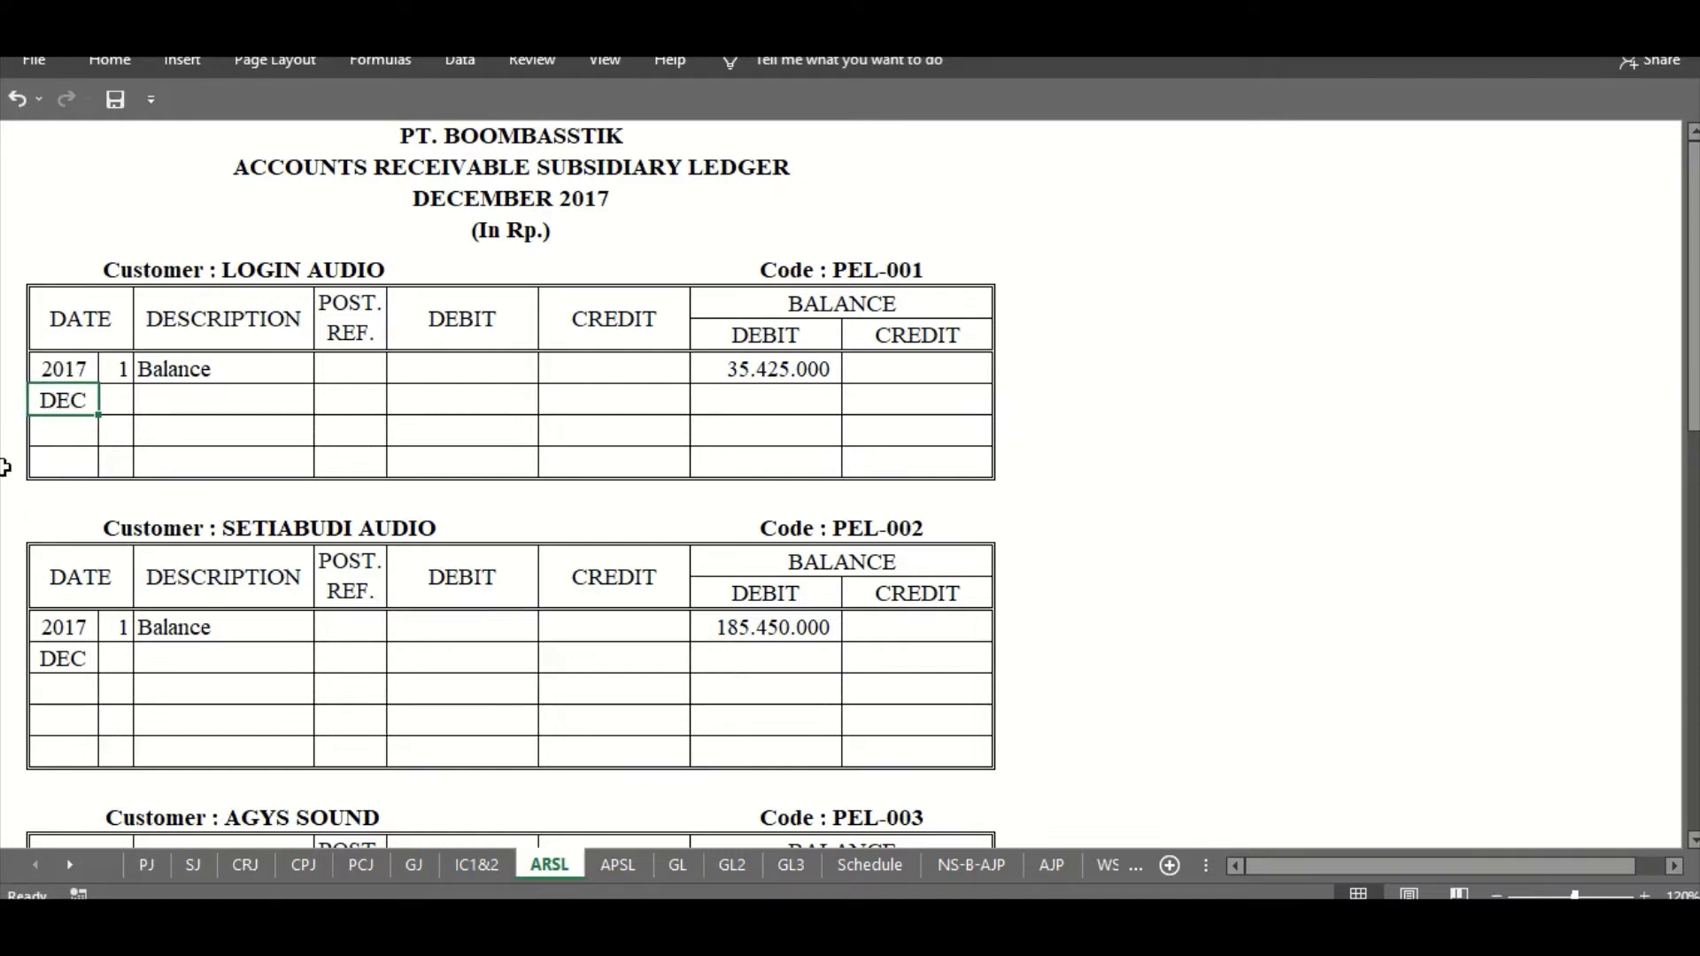
click(115, 370)
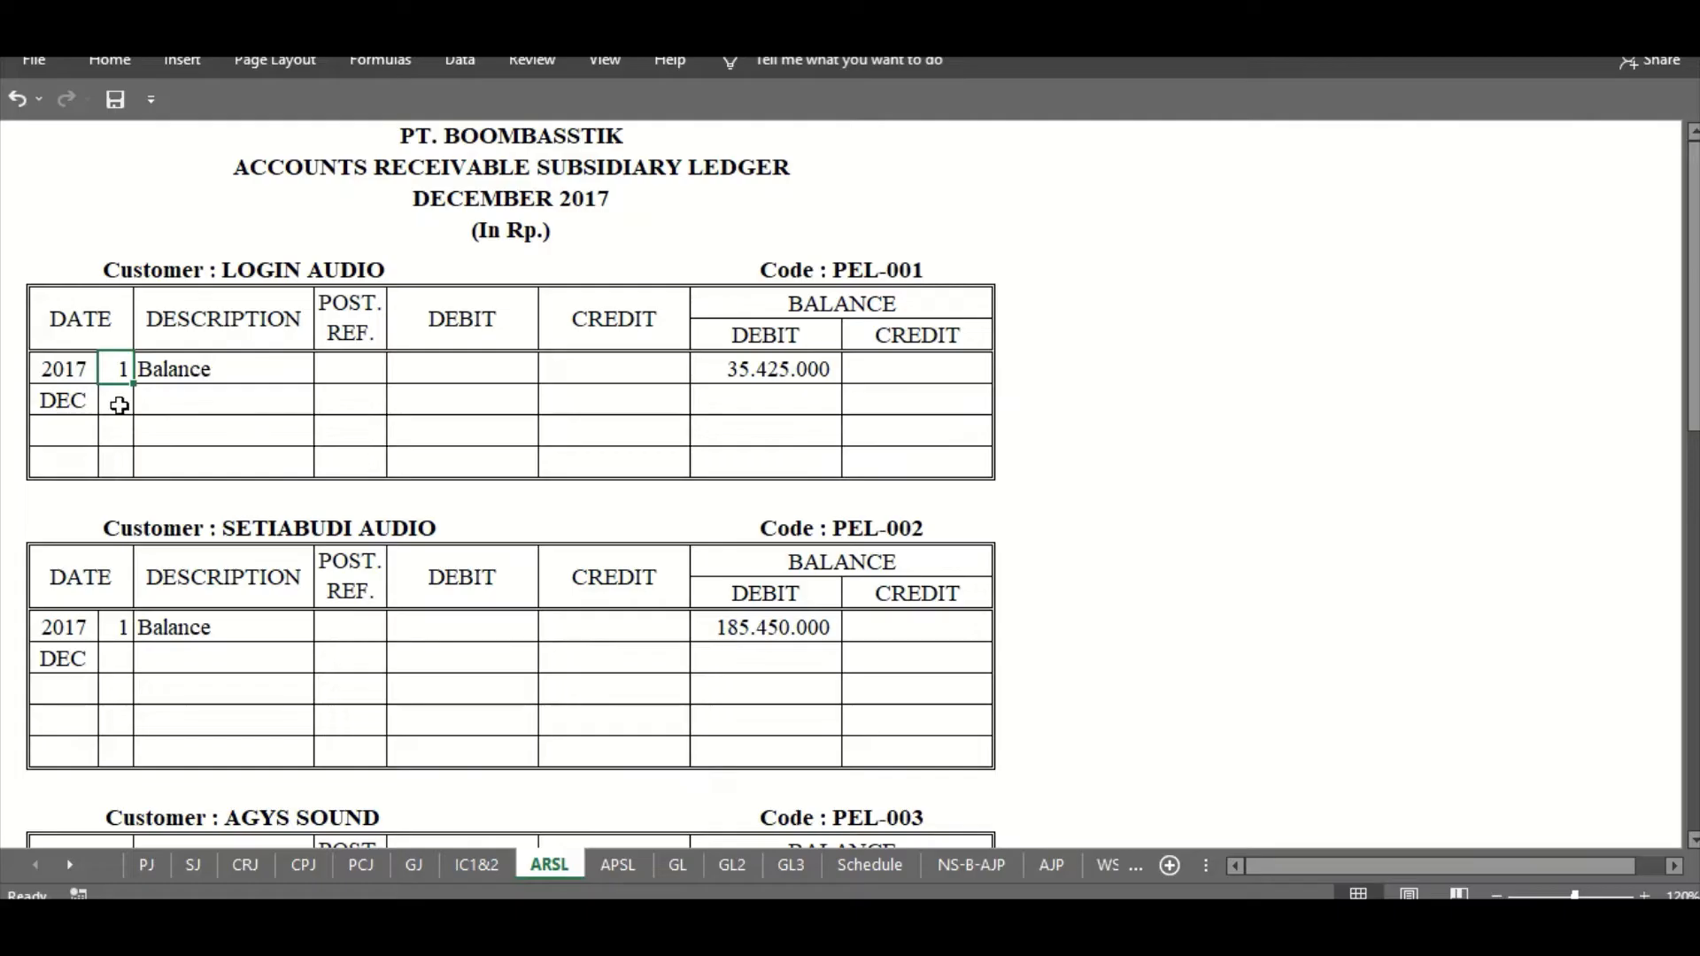
click(274, 375)
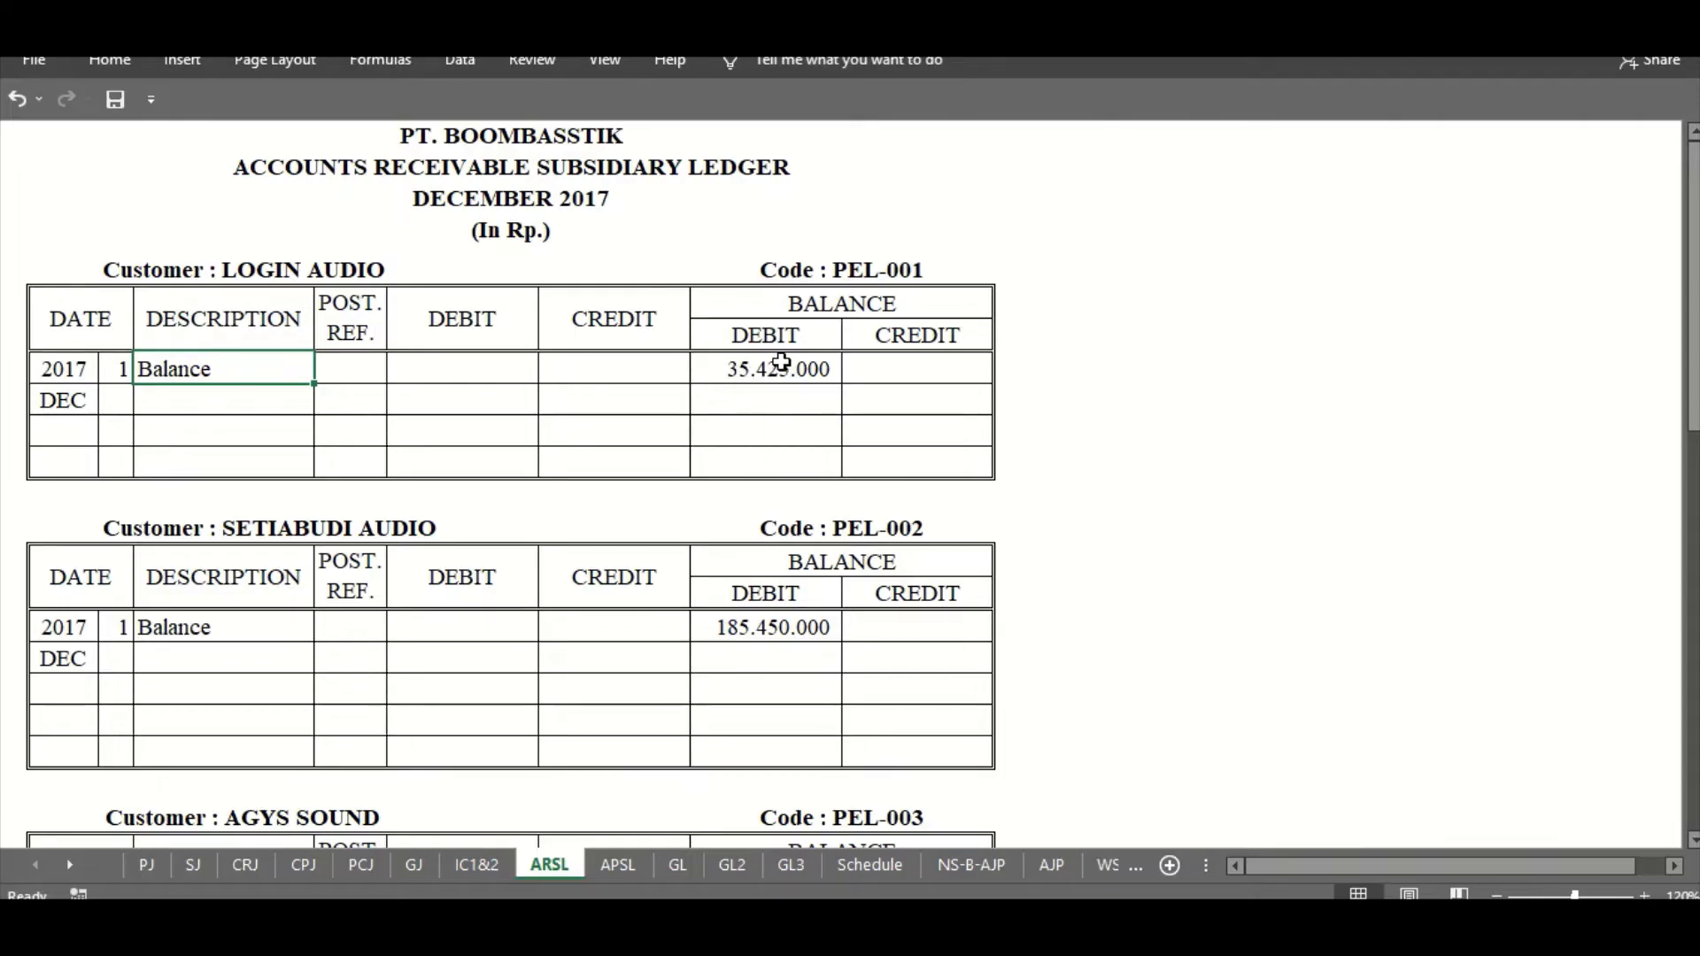
click(836, 293)
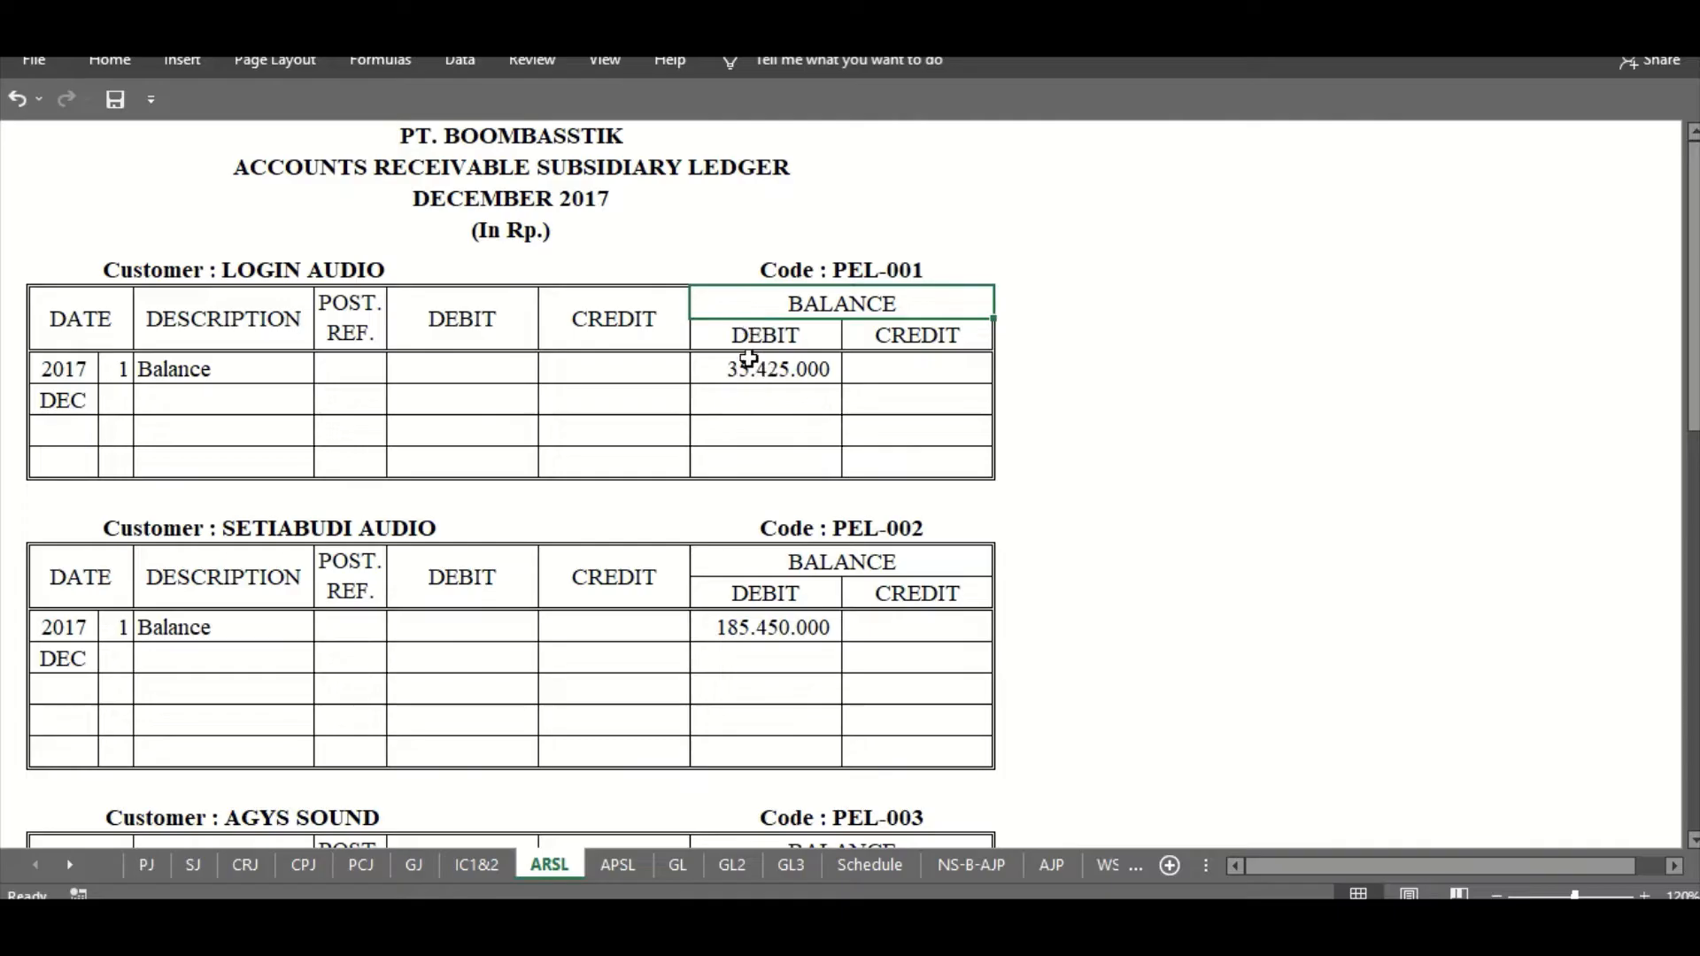
click(753, 371)
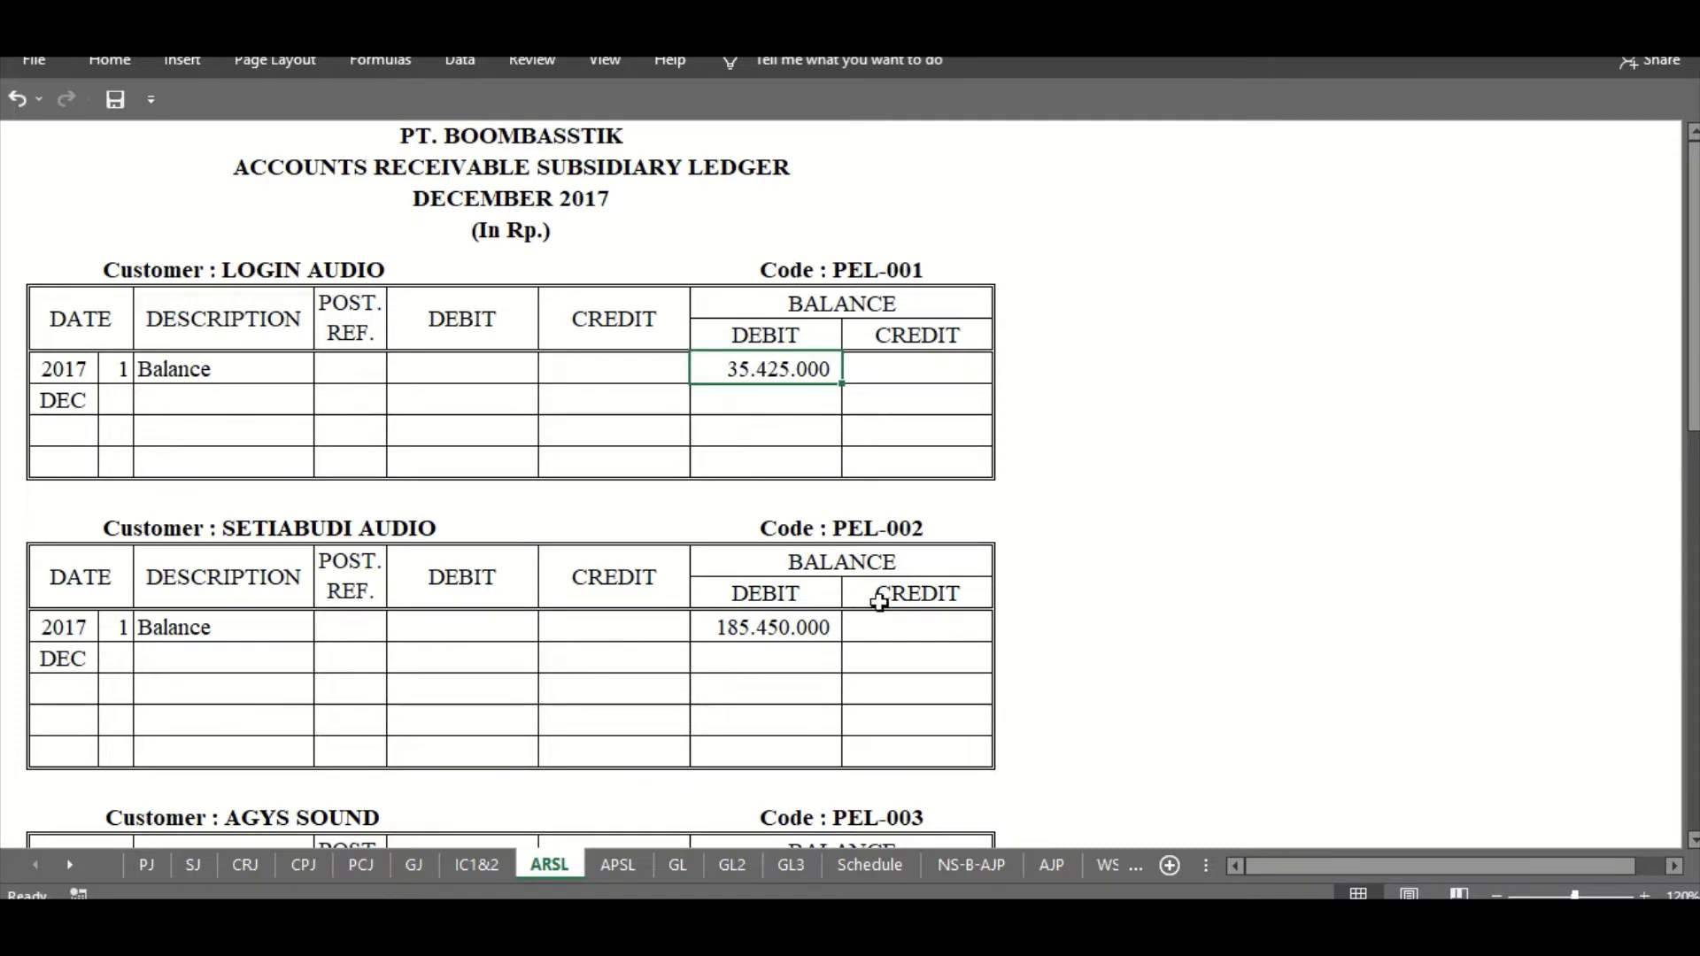
- Switch to the question PDF and highlight the receivable balances of SETIABUDI AUDIO and AGYS SOUND
key(alt+Tab)
drag(832, 554, 942, 565)
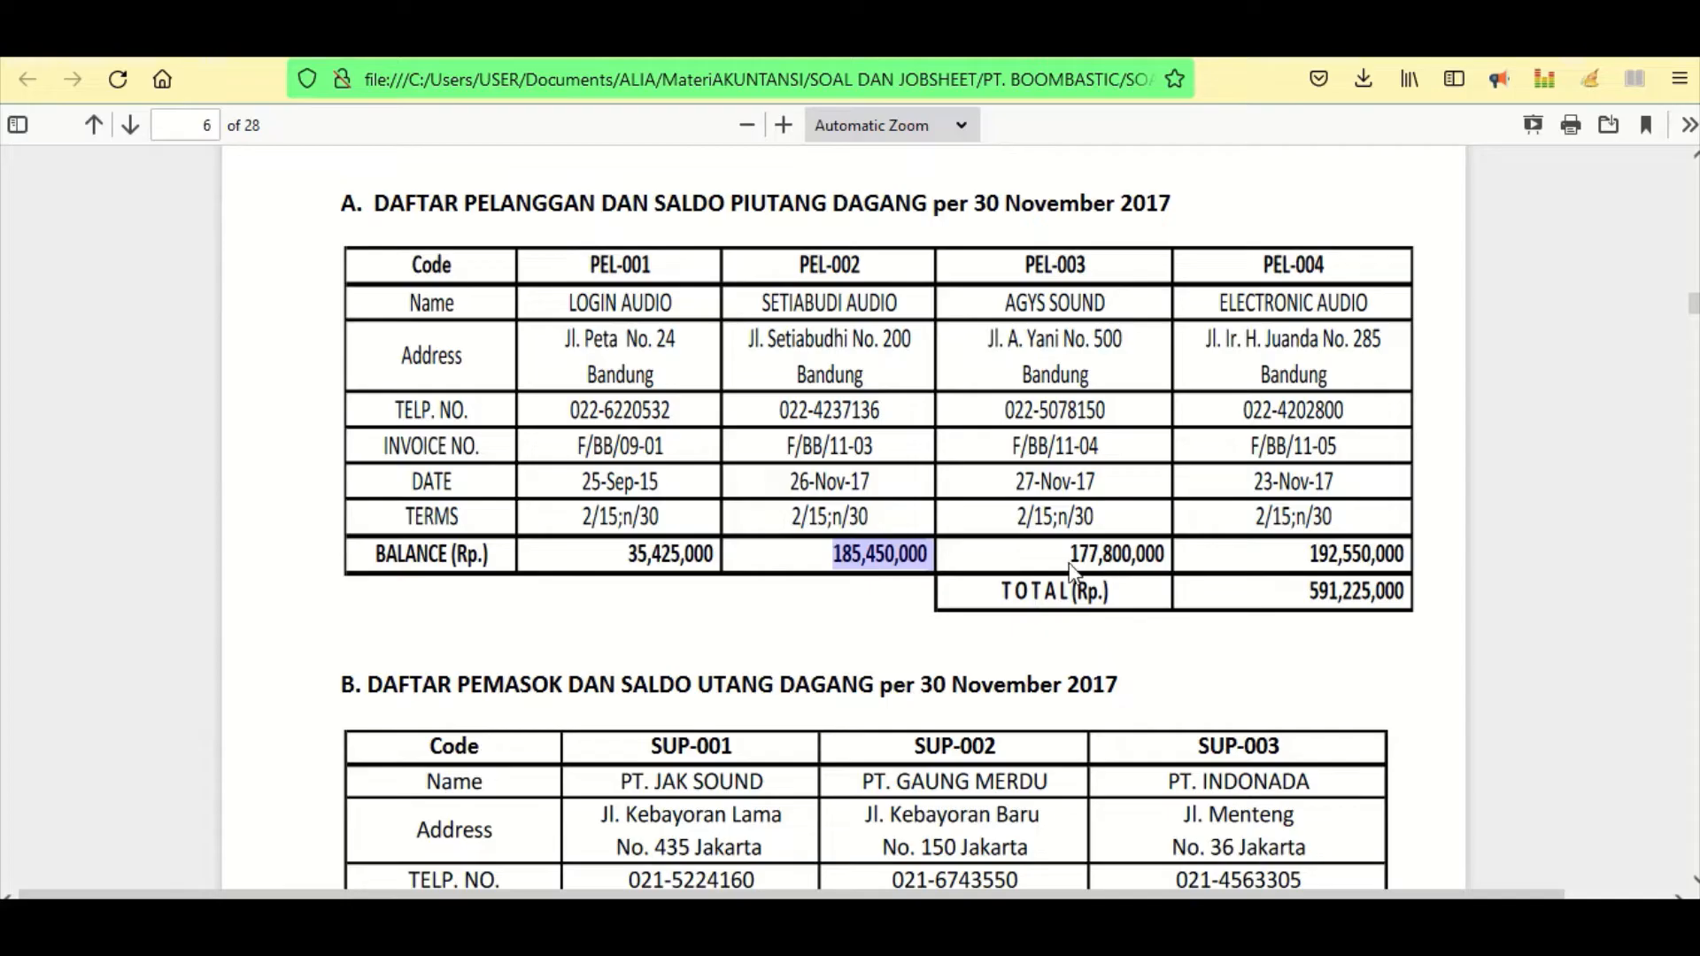
drag(1075, 555, 1168, 574)
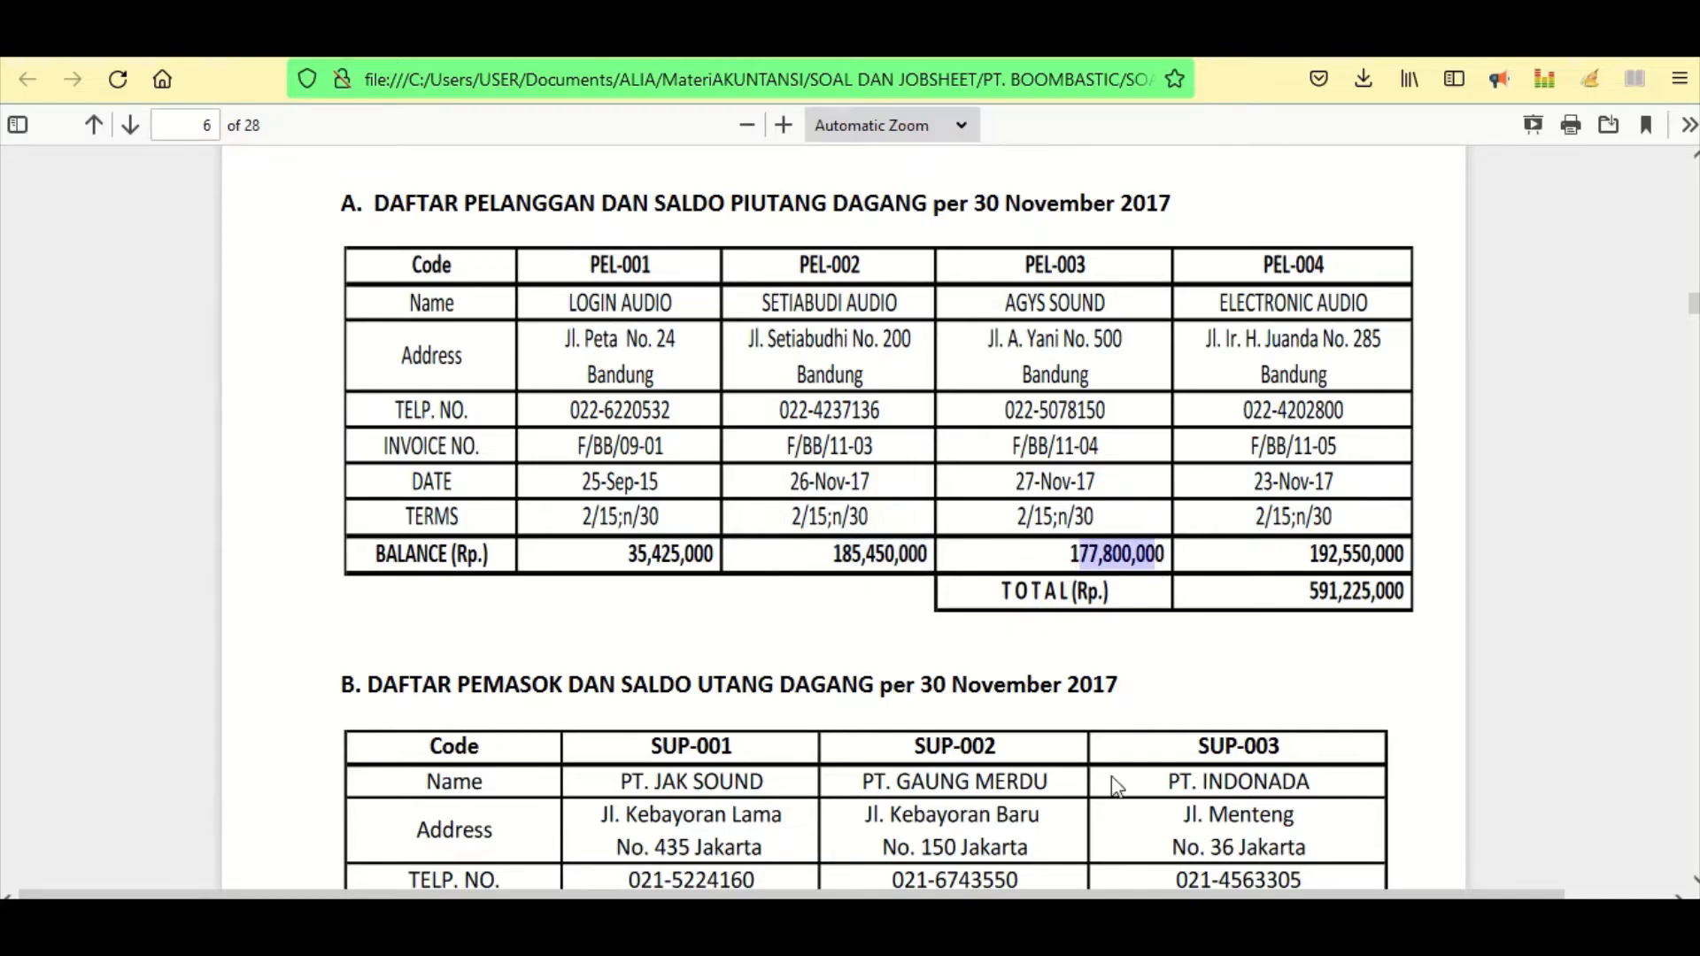
- Return to the Excel workbook and review the remaining ARSL customer ledgers, from SETIABUDI AUDIO through SOUNDMACHINE
key(alt+Tab)
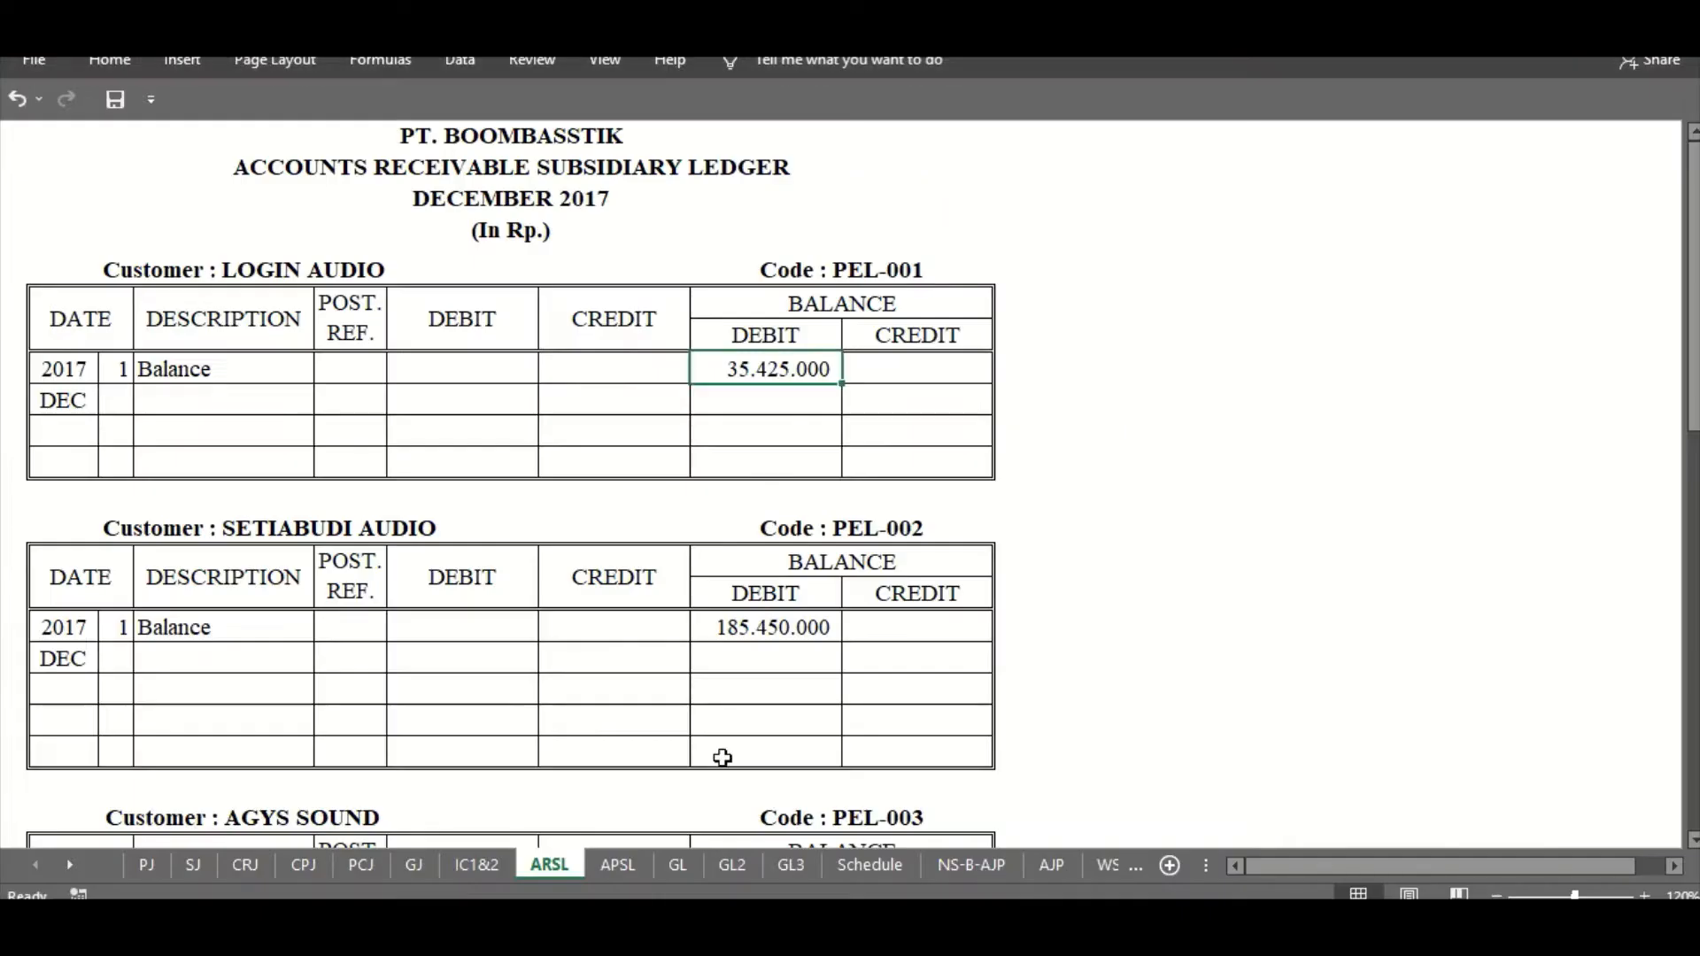
scroll(202, 528, down, 2)
scroll(203, 528, down, 1)
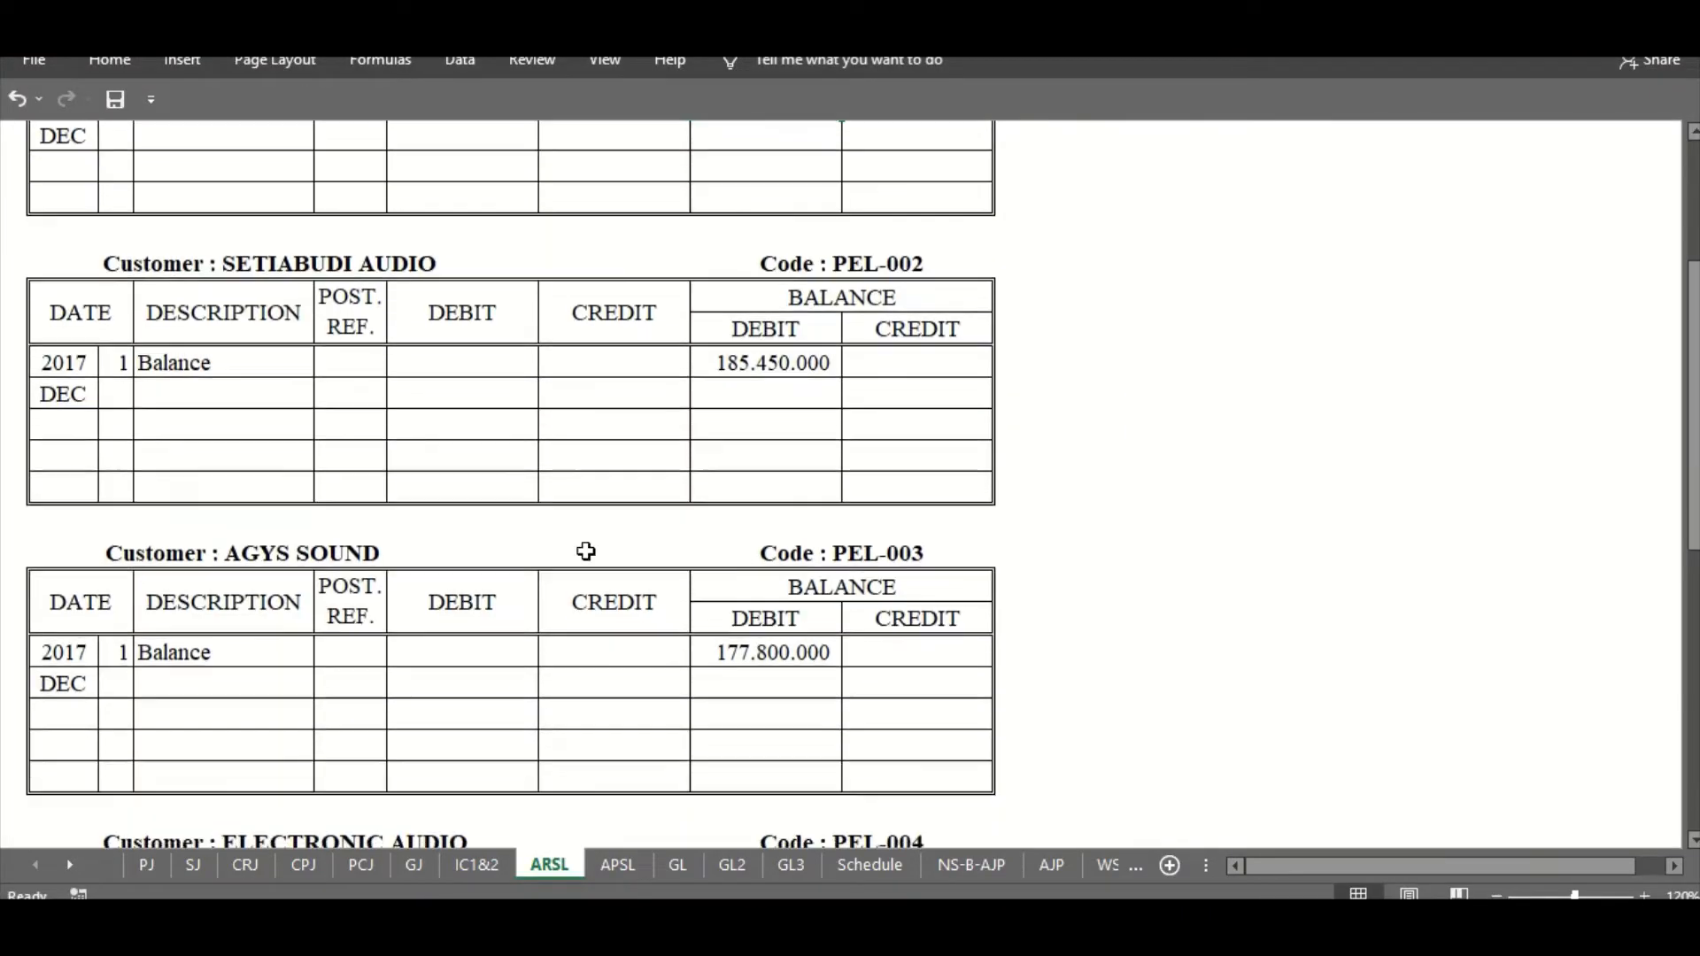
click(783, 381)
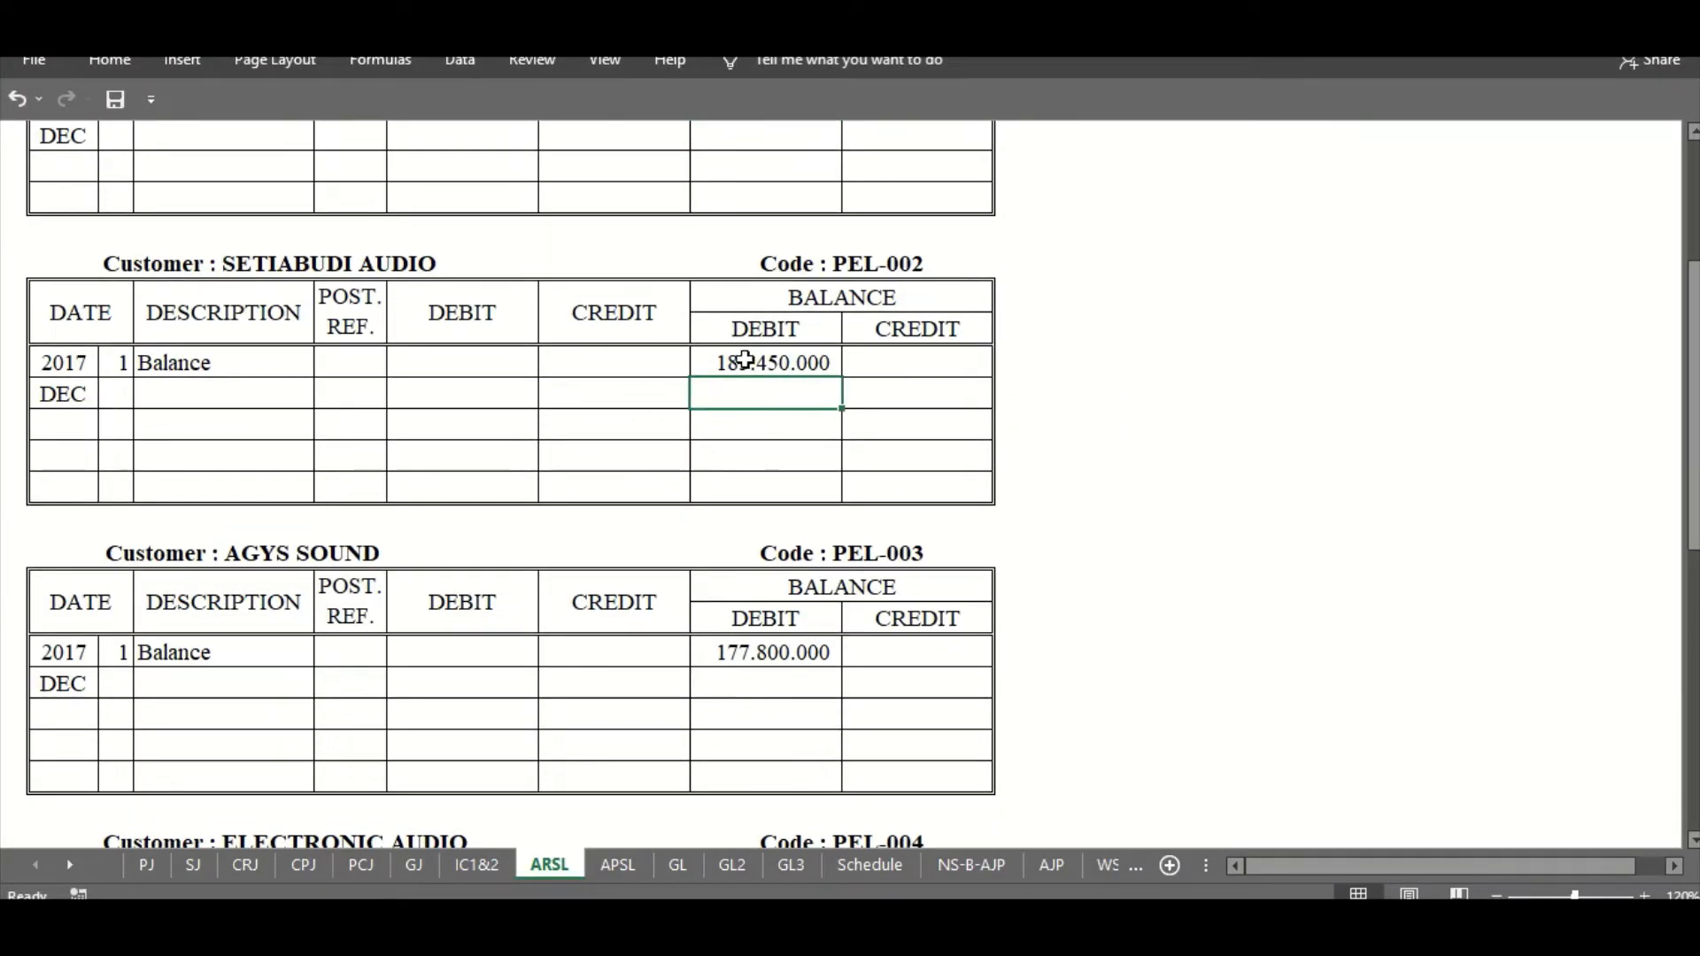
click(744, 358)
click(182, 365)
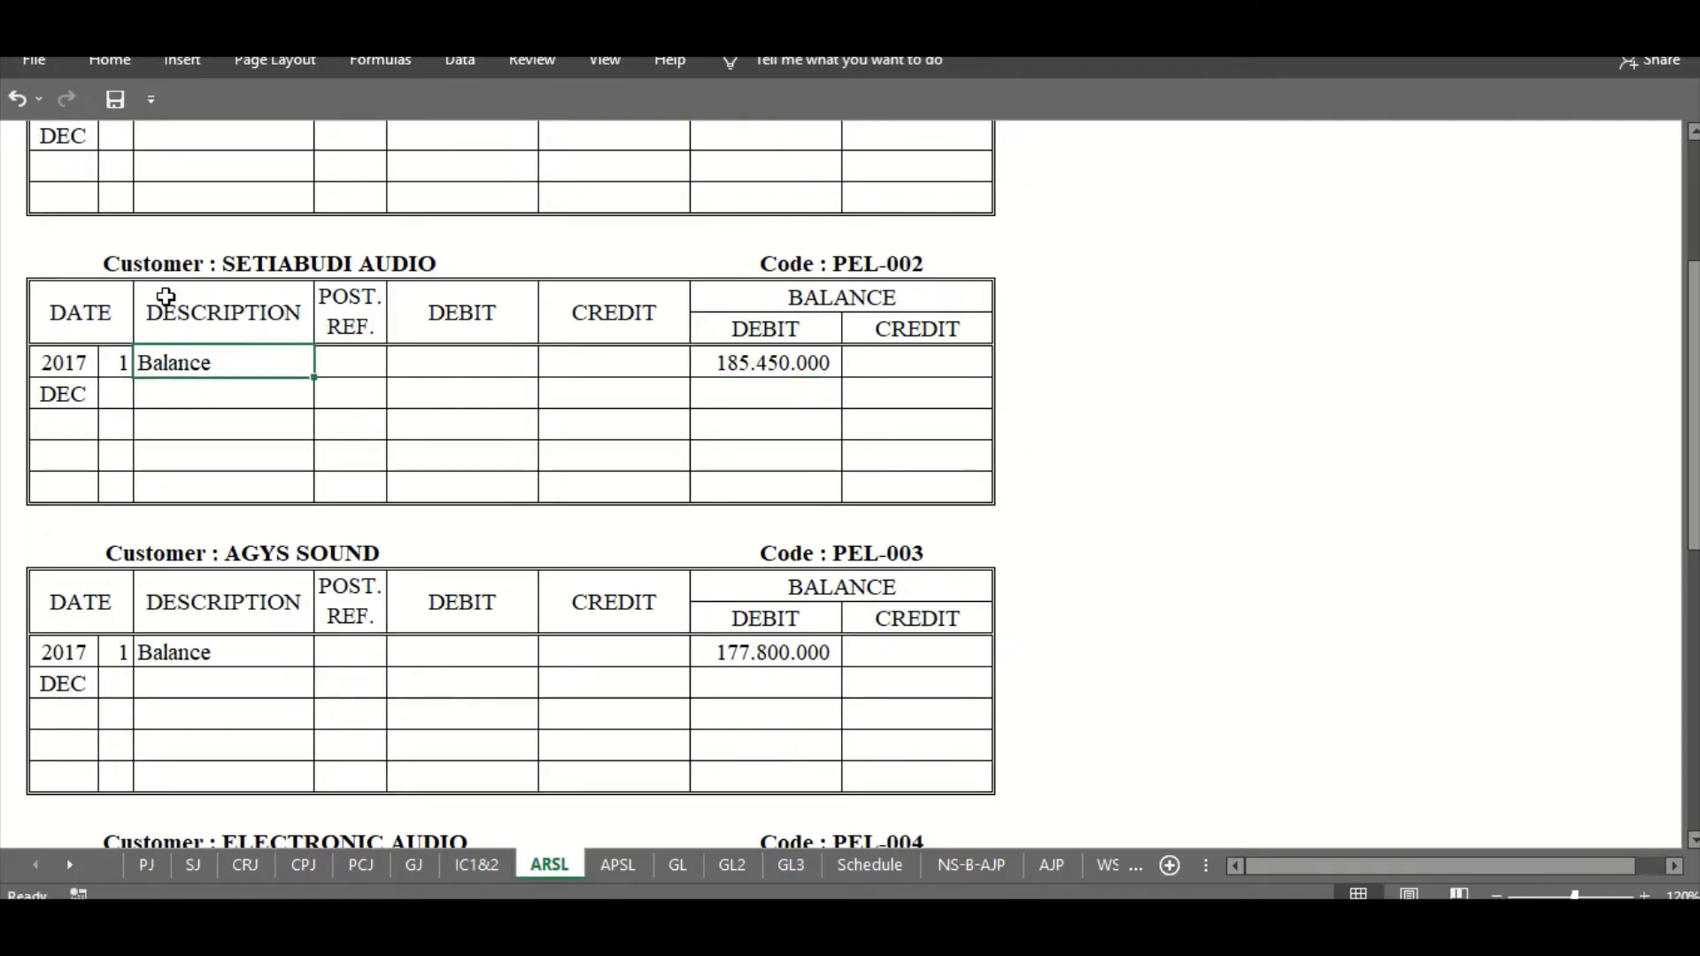
scroll(210, 588, down, 2)
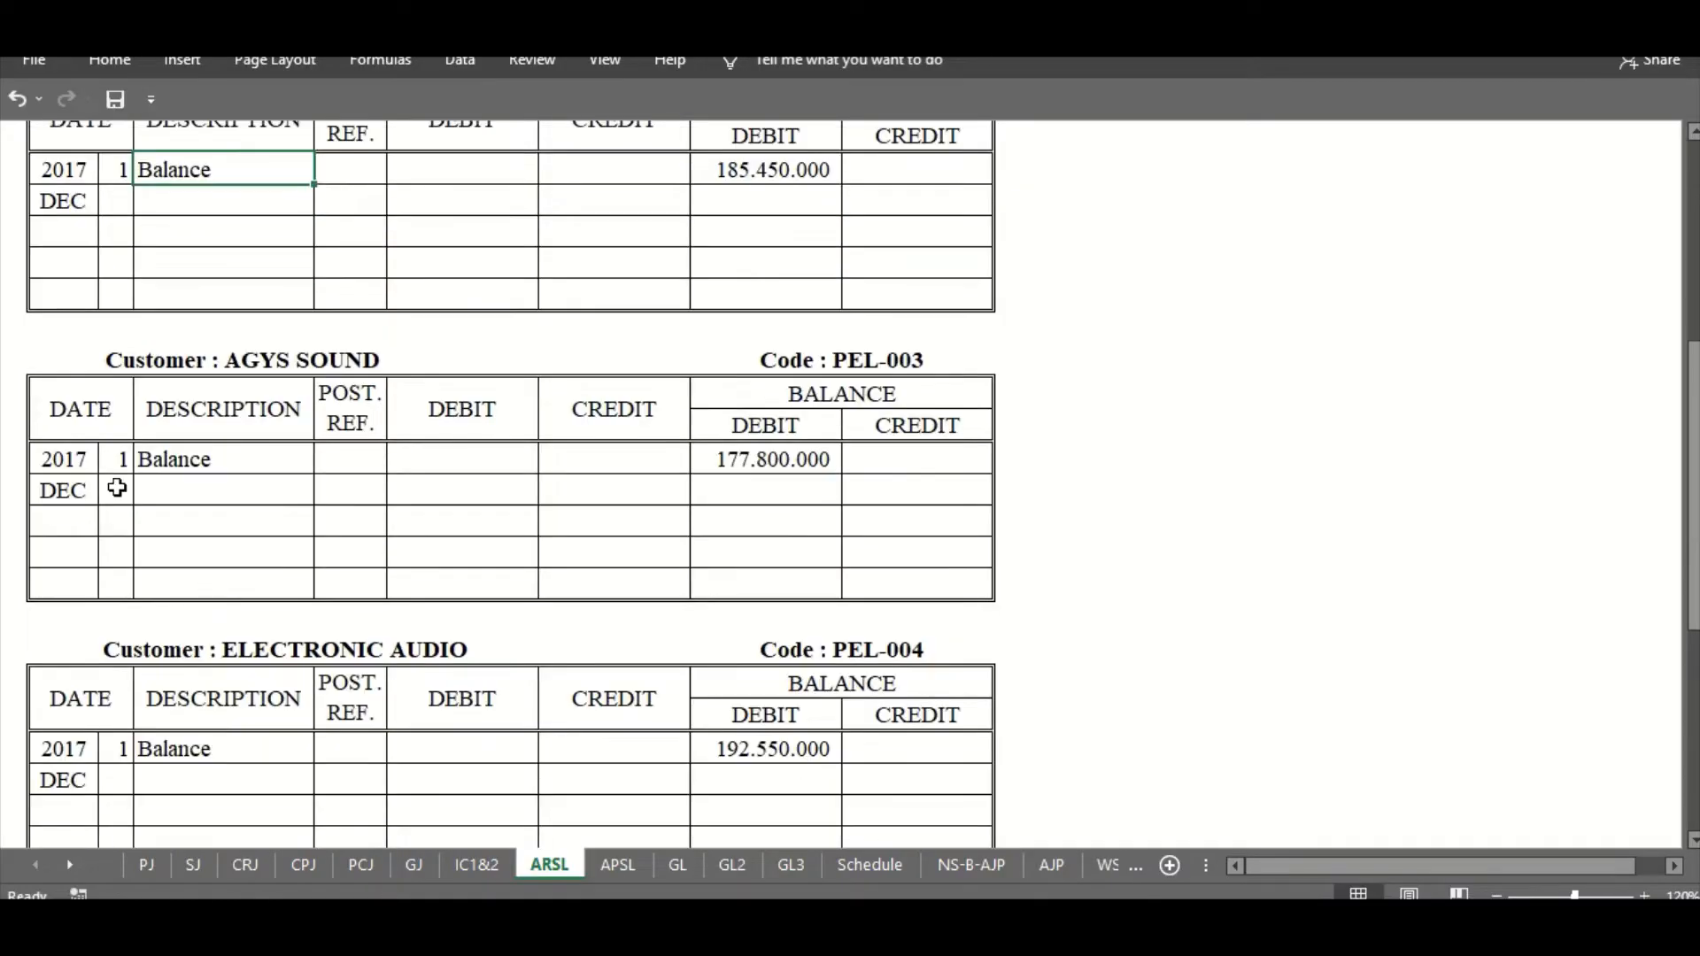
scroll(226, 425, down, 2)
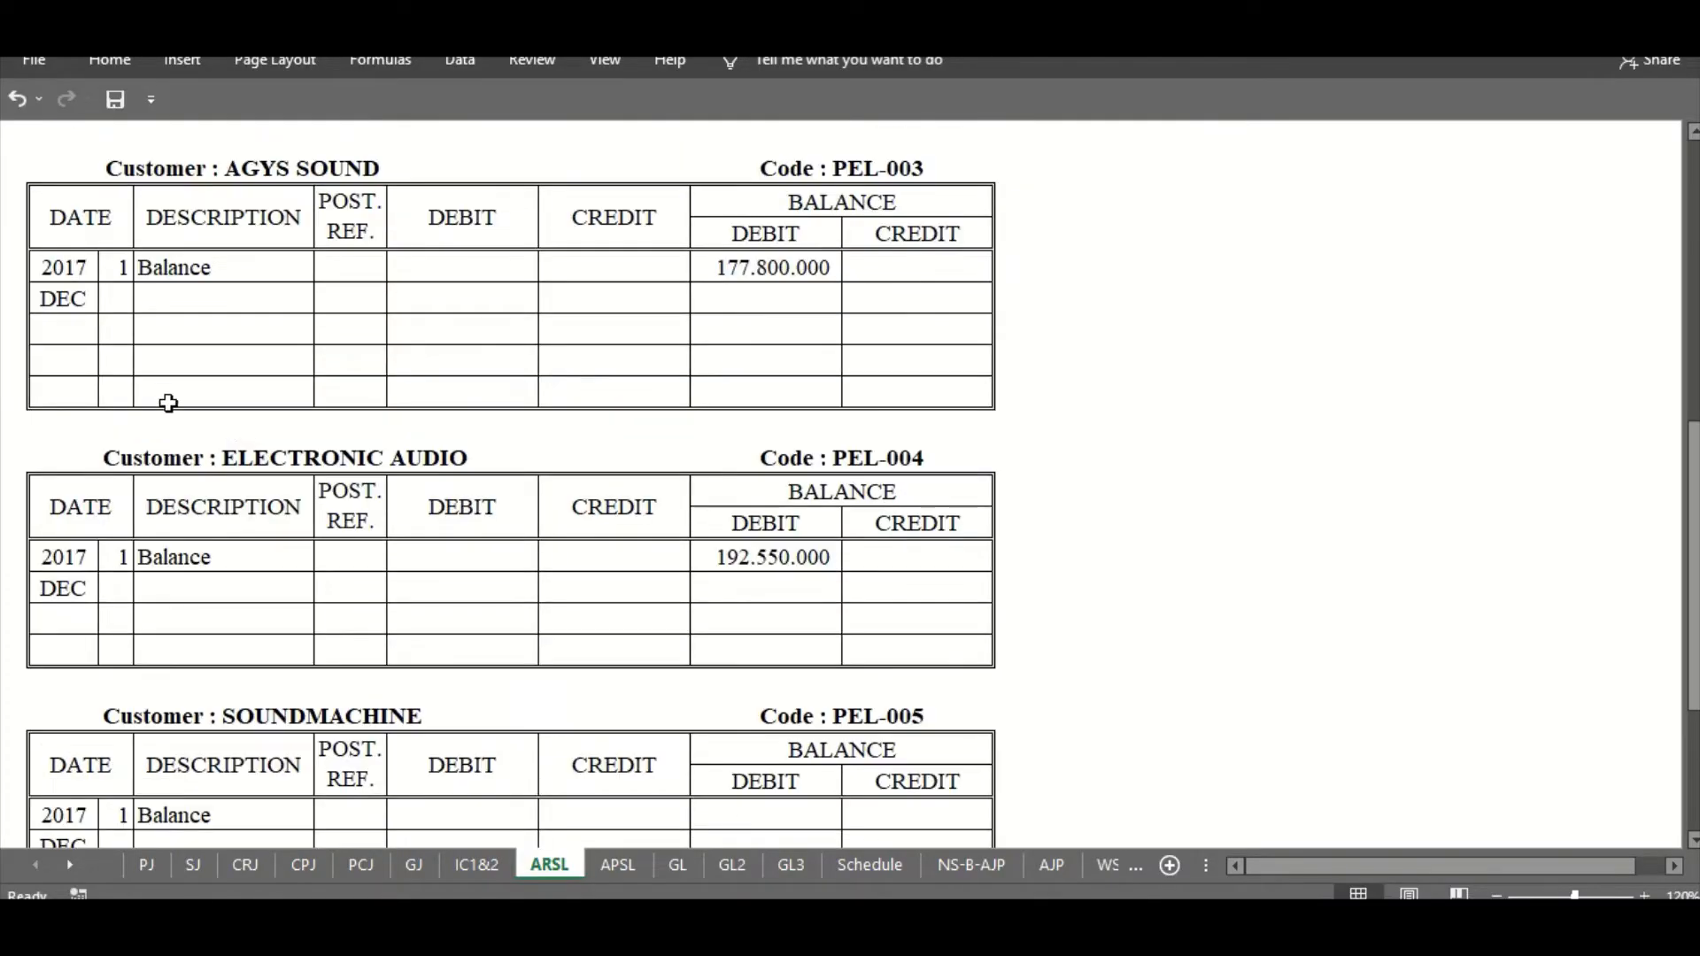
click(247, 263)
scroll(237, 354, down, 1)
scroll(237, 354, down, 2)
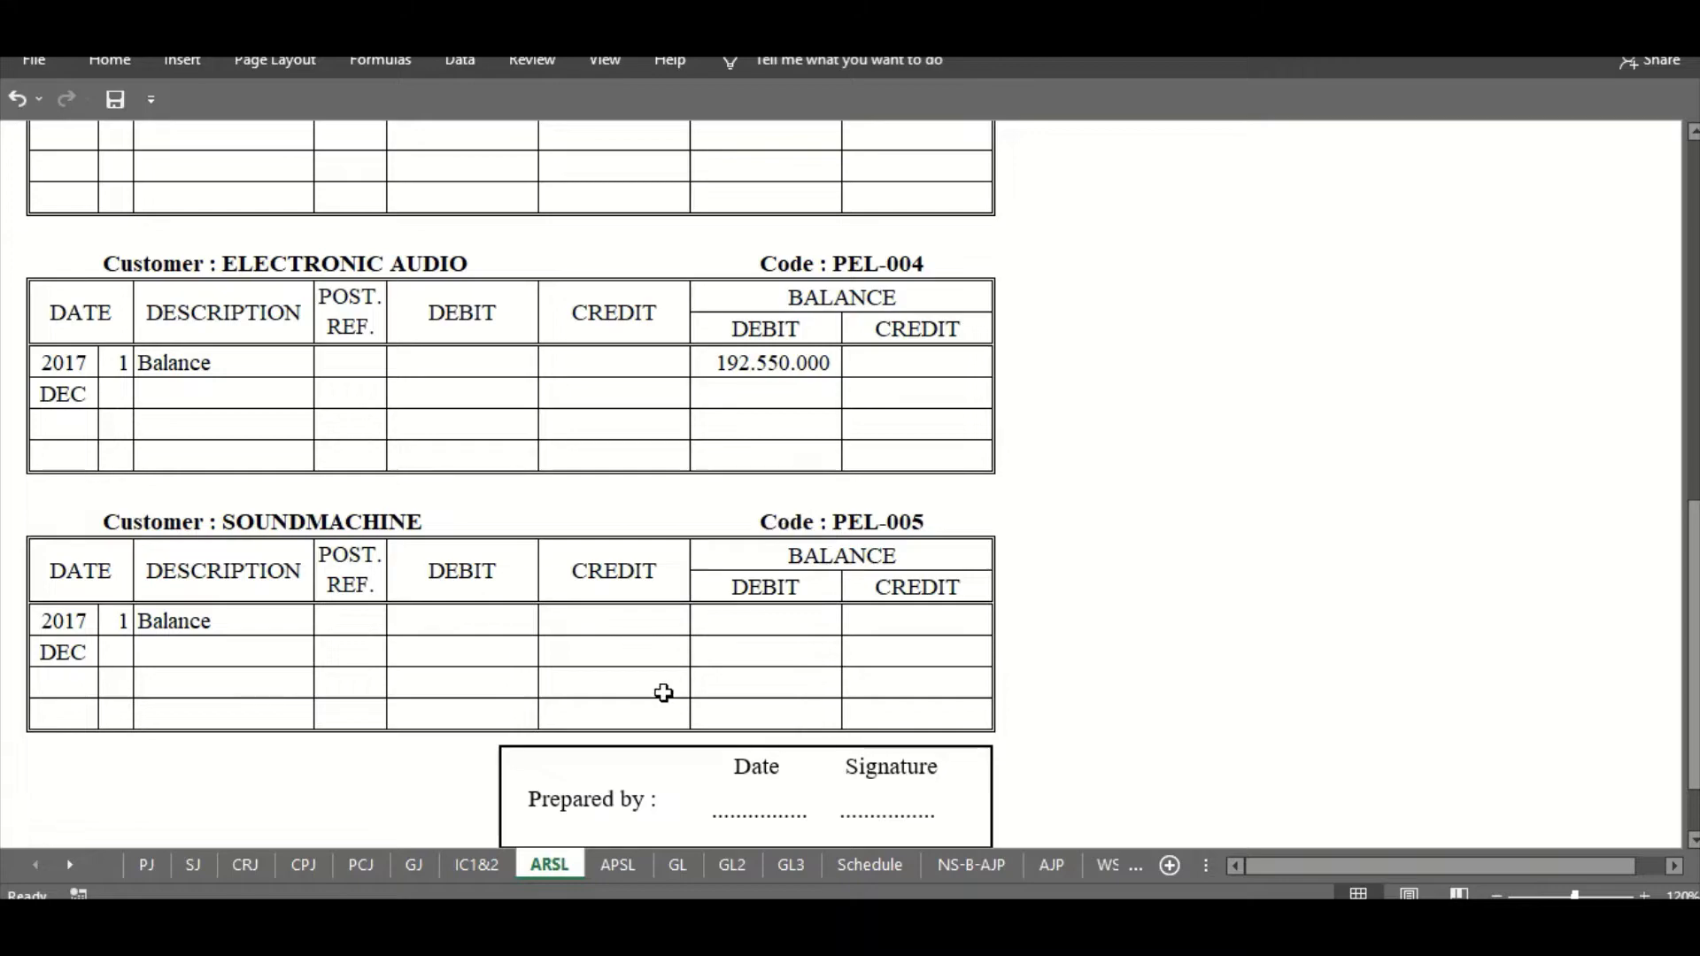
- Check the customer list in the question PDF, then return to Excel and examine SOUNDMACHINE's name, description, date and debit balance on the ARSL sheet
key(alt+Tab)
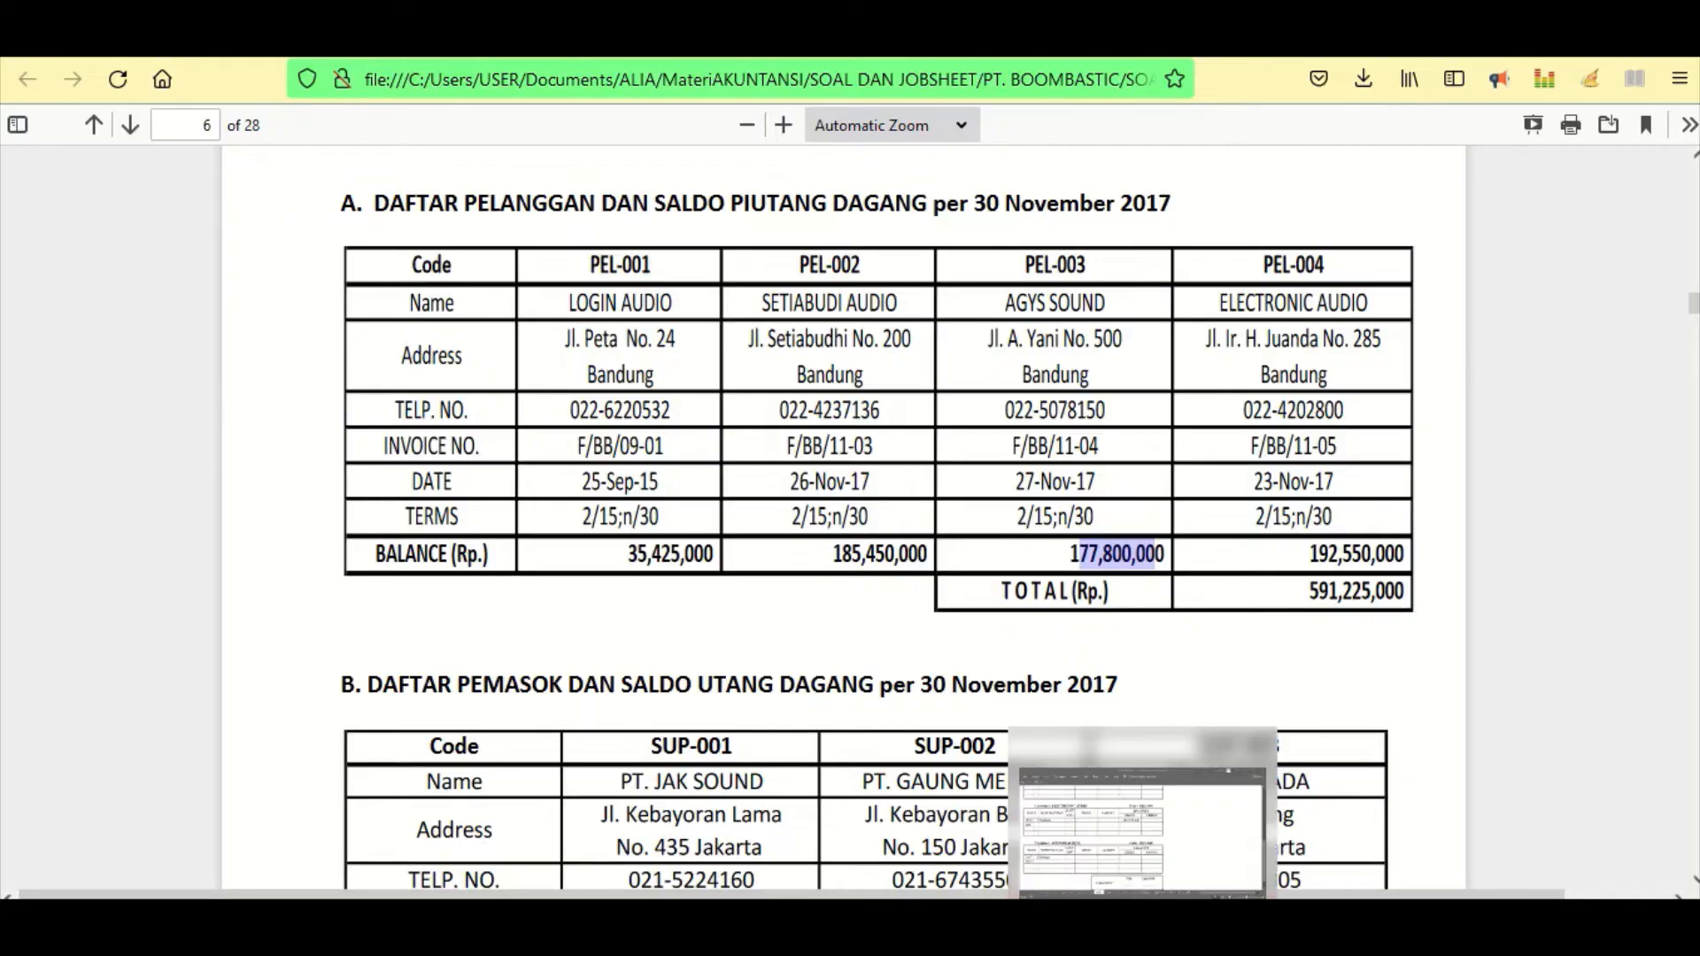
click(1142, 928)
click(208, 516)
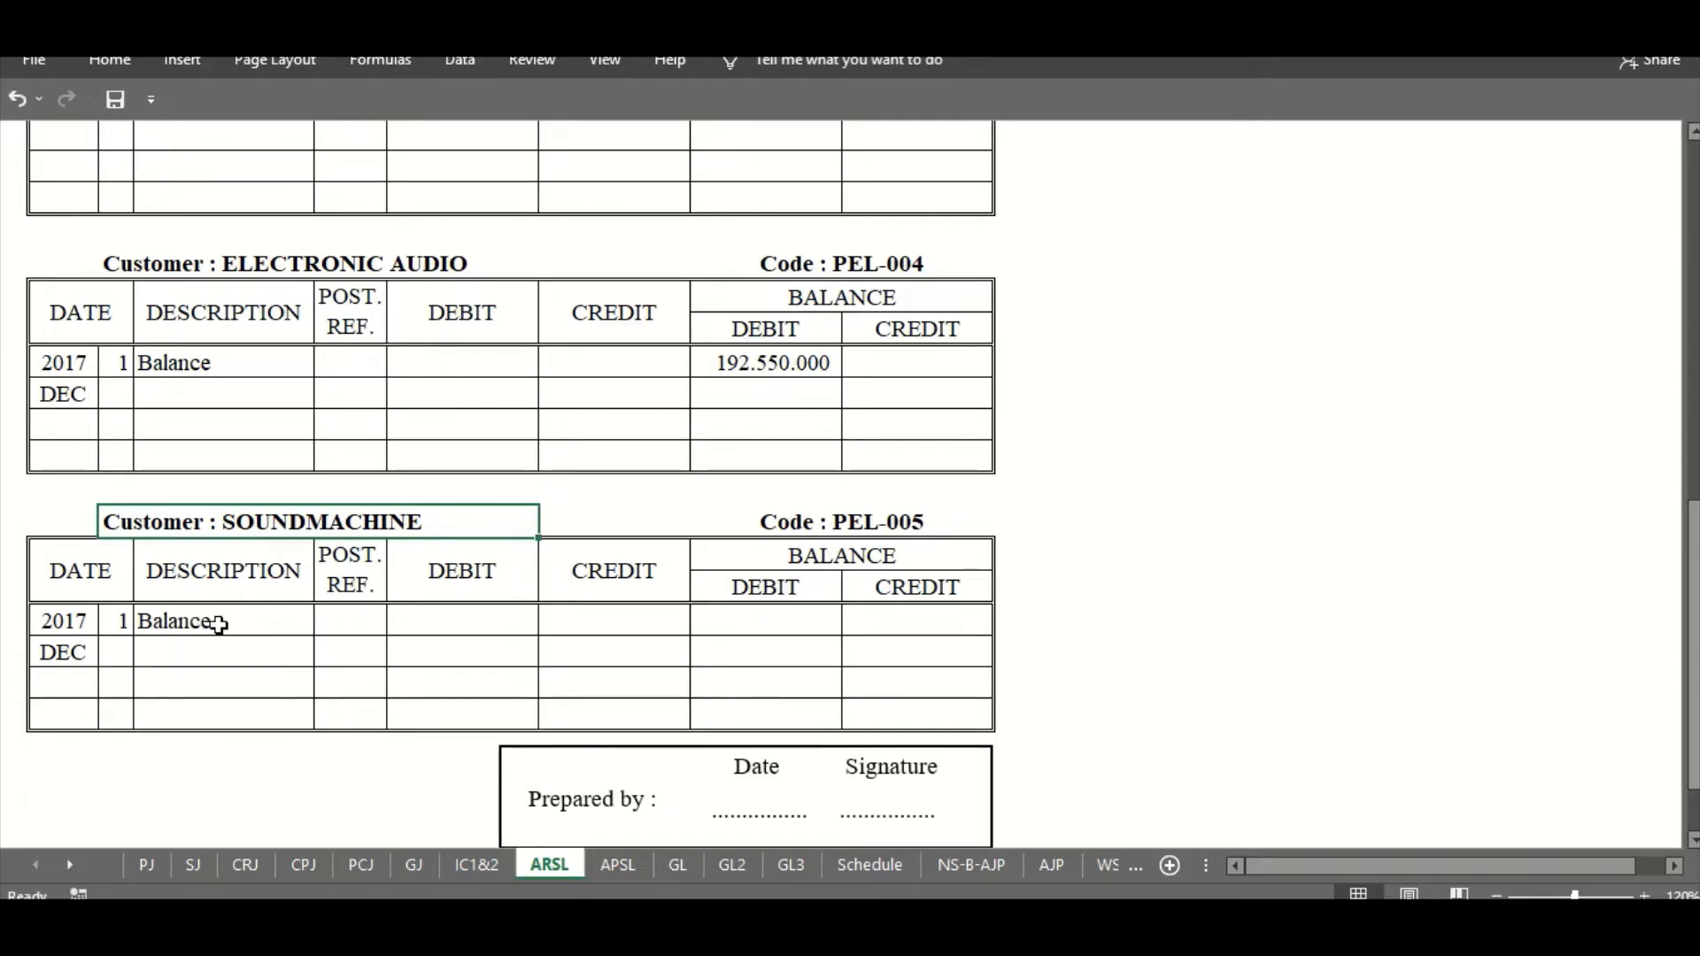
click(214, 623)
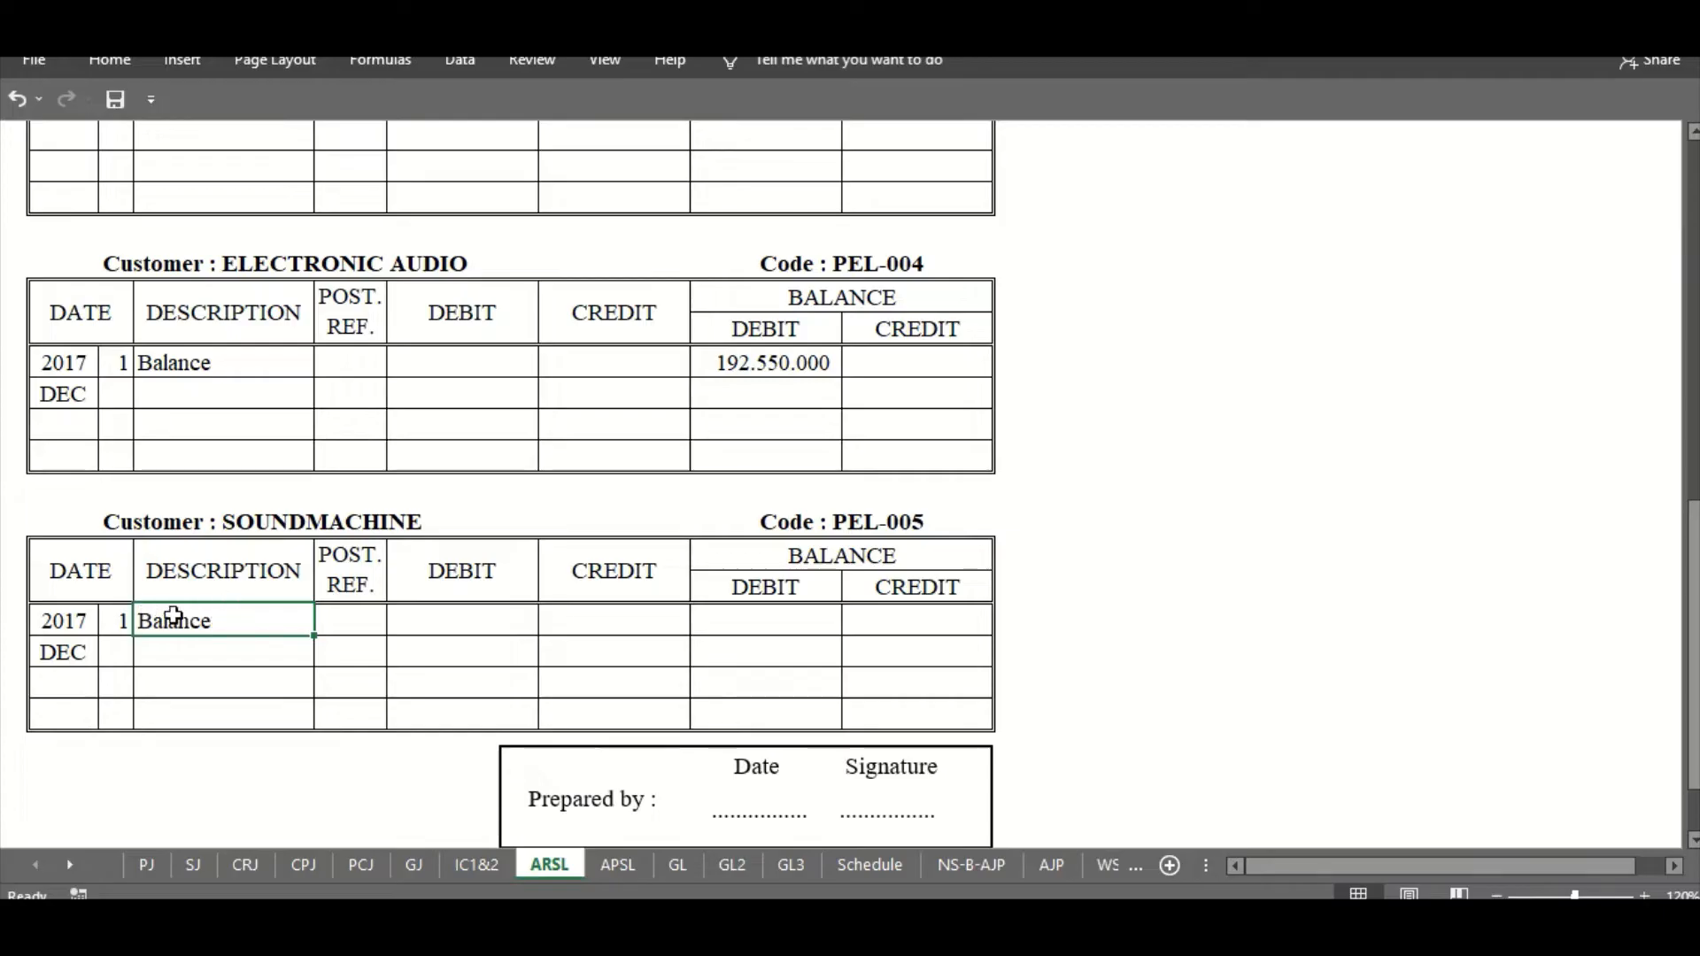
click(116, 623)
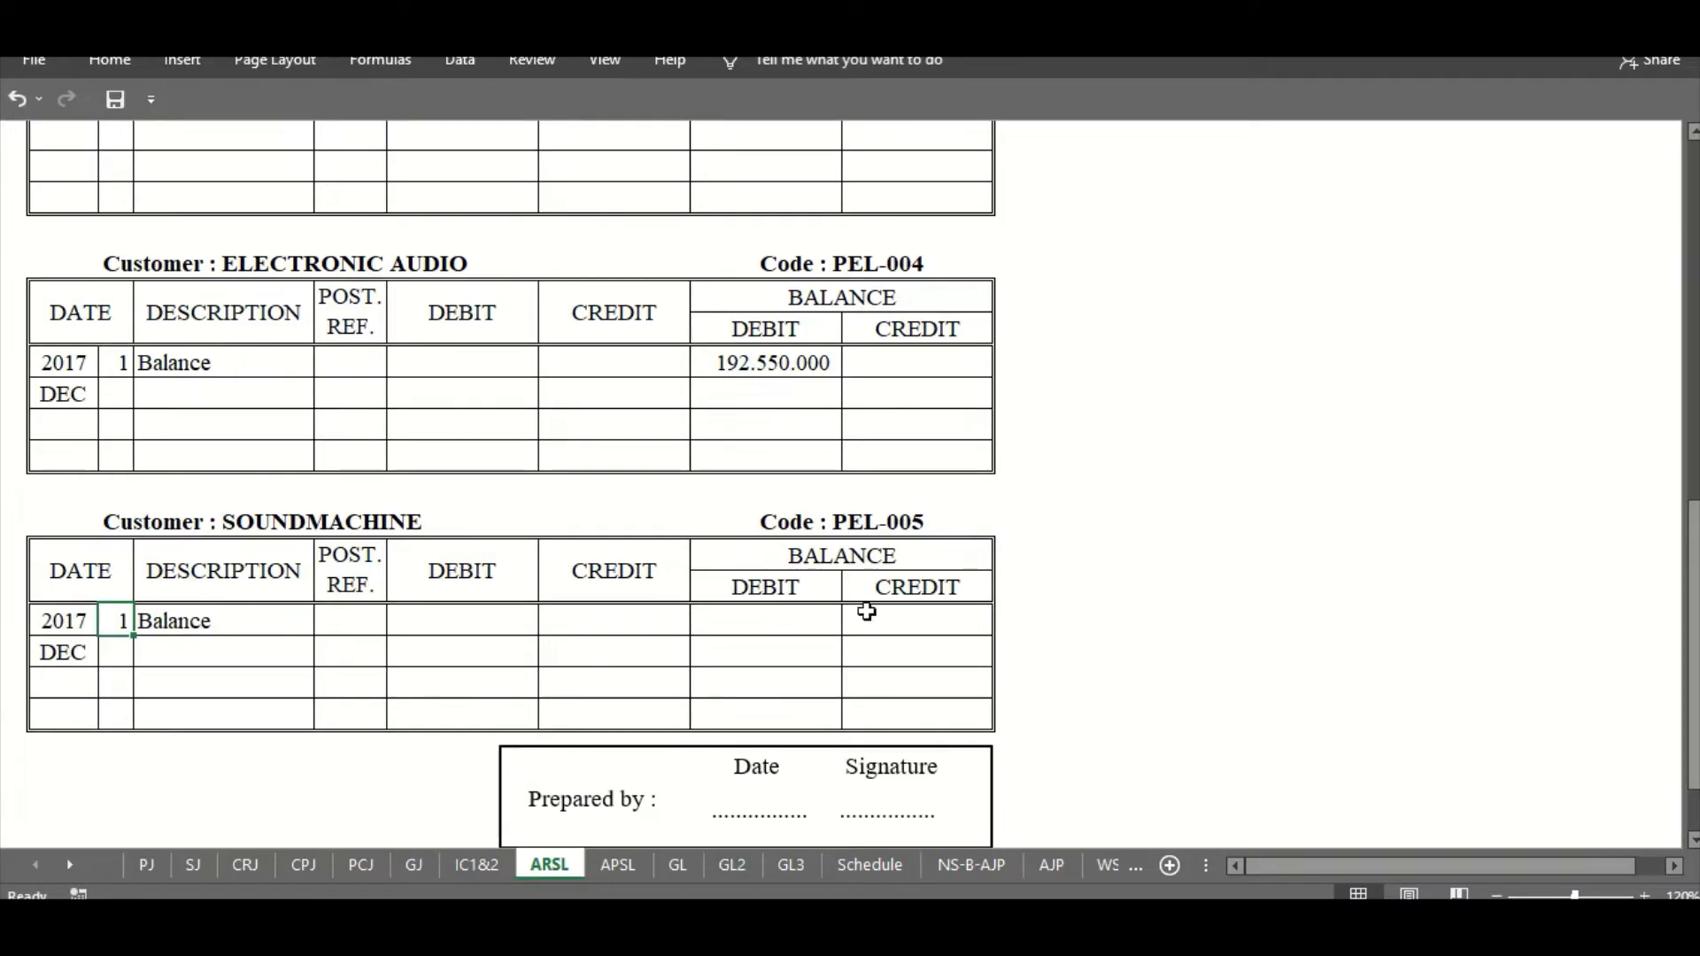
click(759, 613)
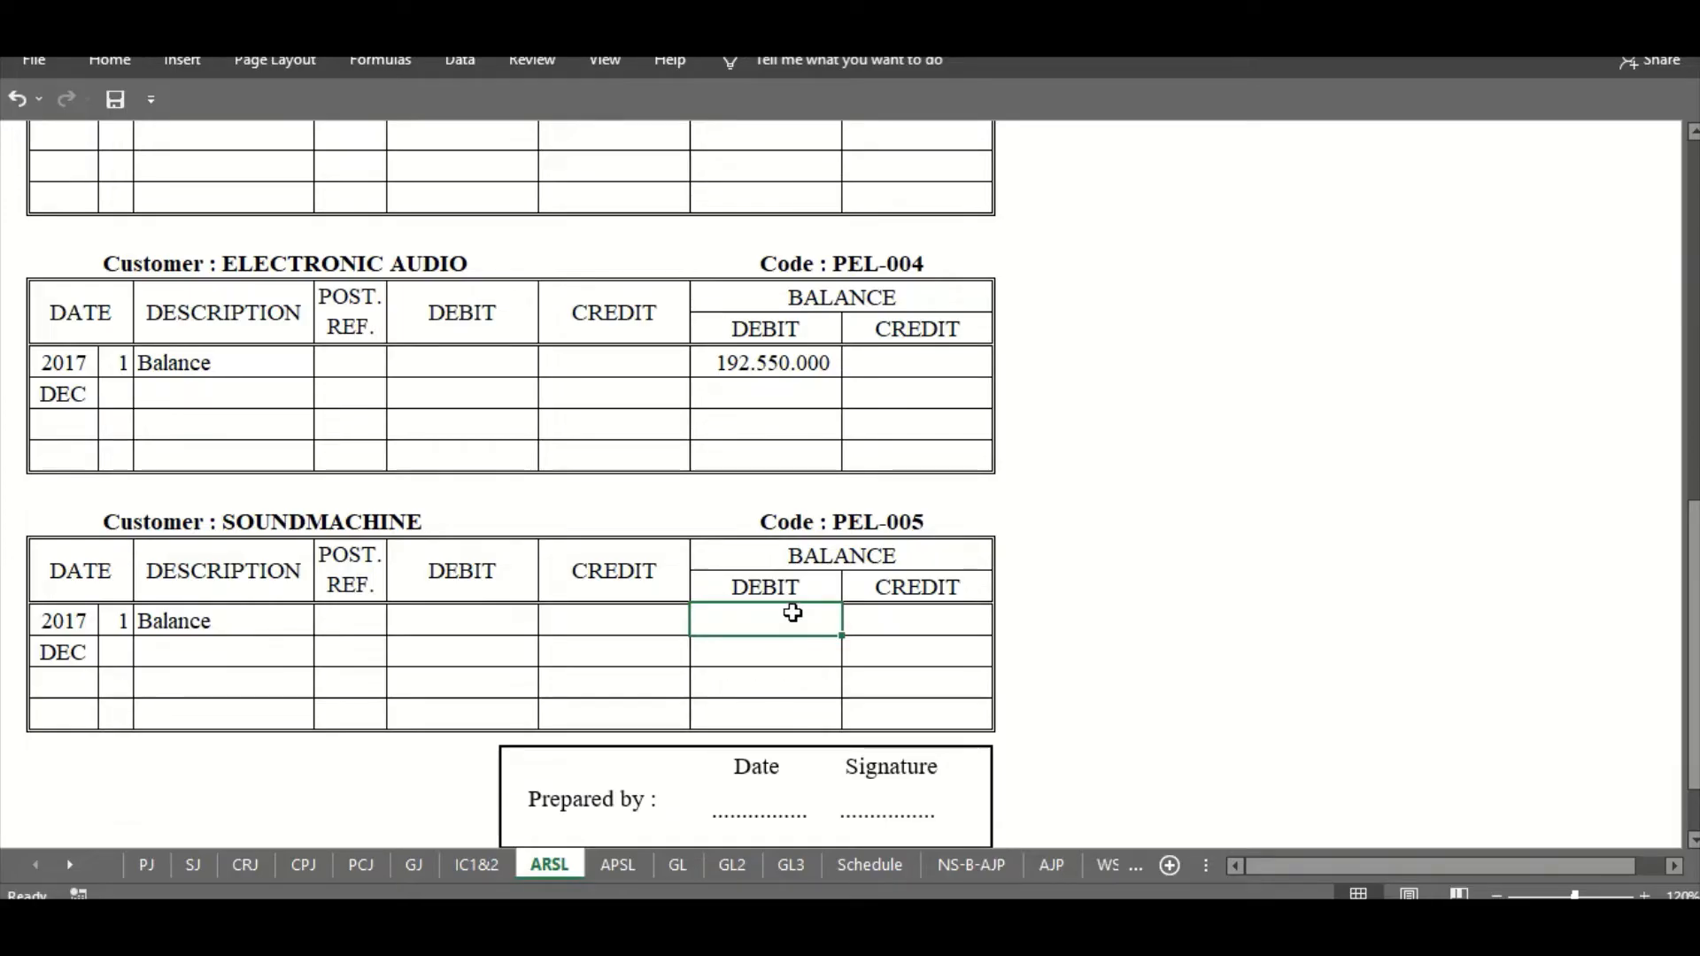
- Switch to the question PDF and highlight code SUP-001 and its payable balance in the supplier list
click(731, 919)
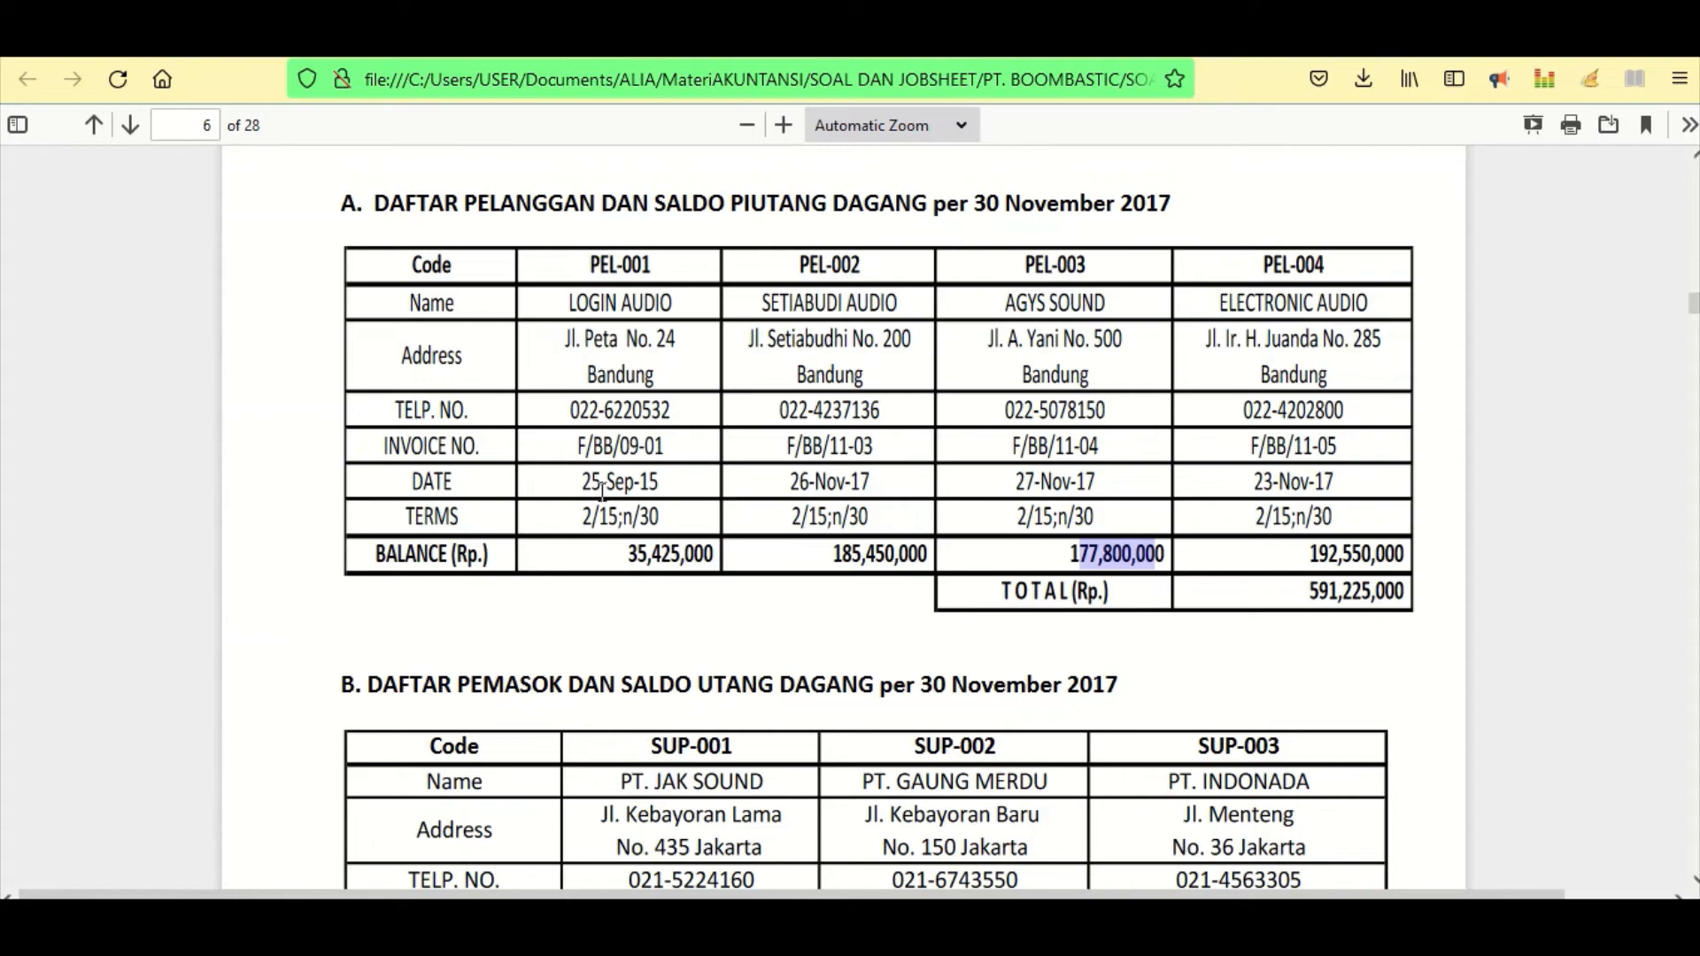
scroll(602, 487, down, 5)
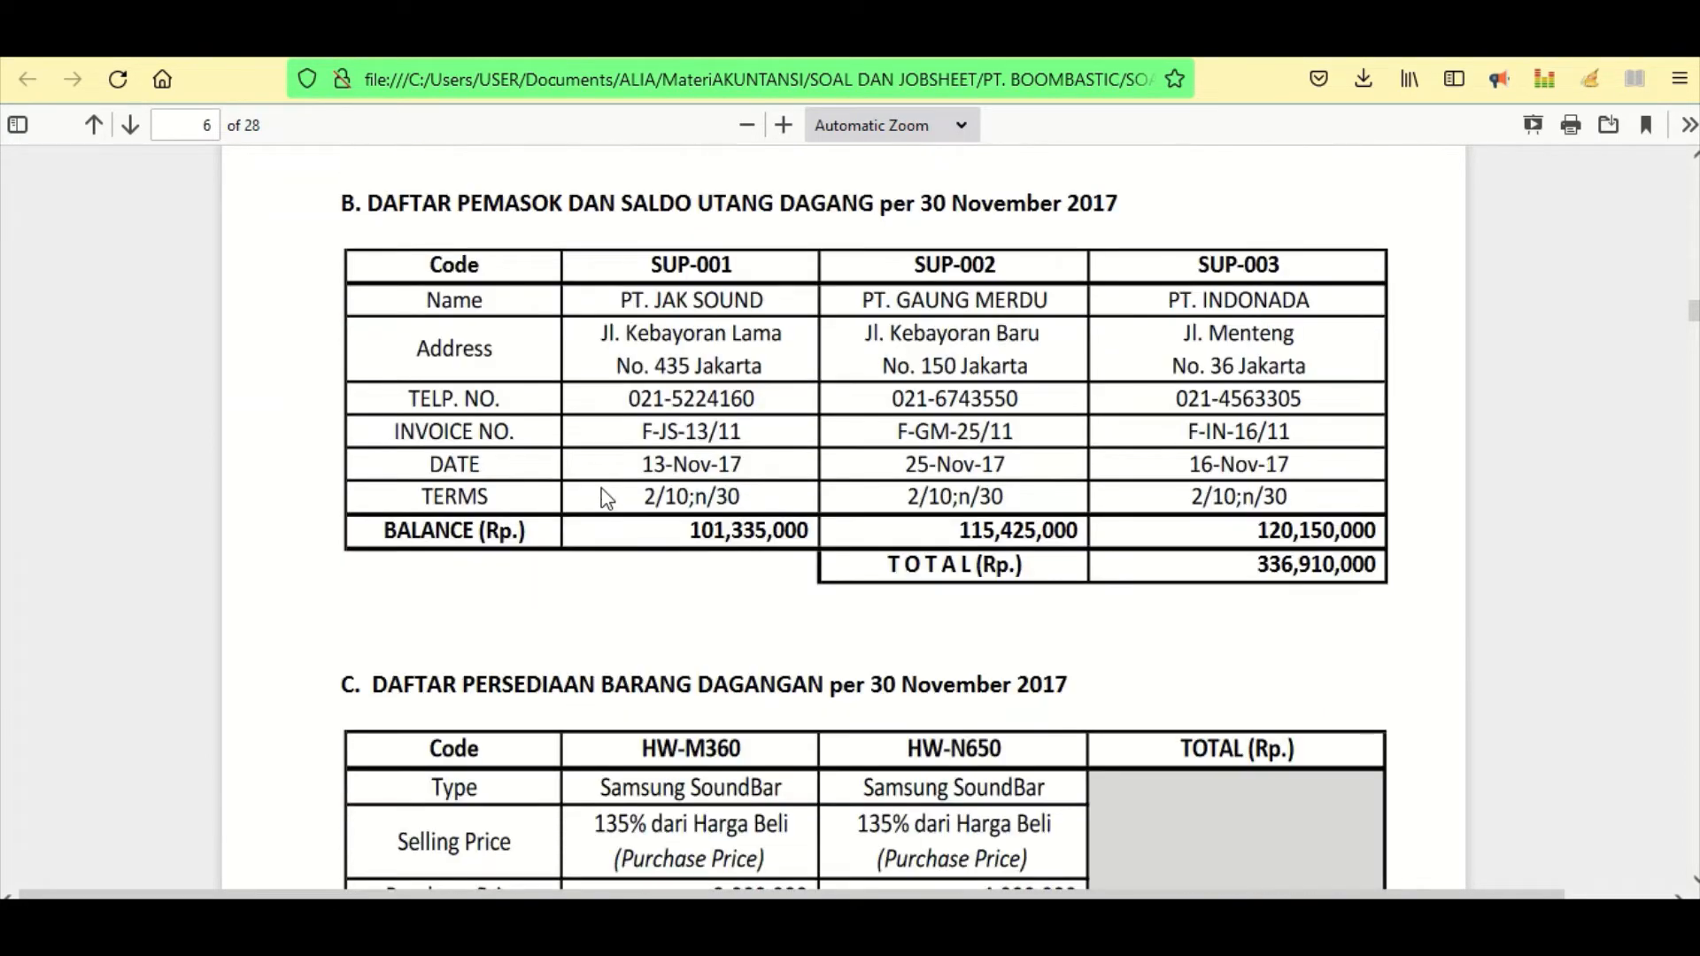
scroll(713, 478, down, 1)
scroll(699, 491, up, 1)
drag(656, 269, 737, 262)
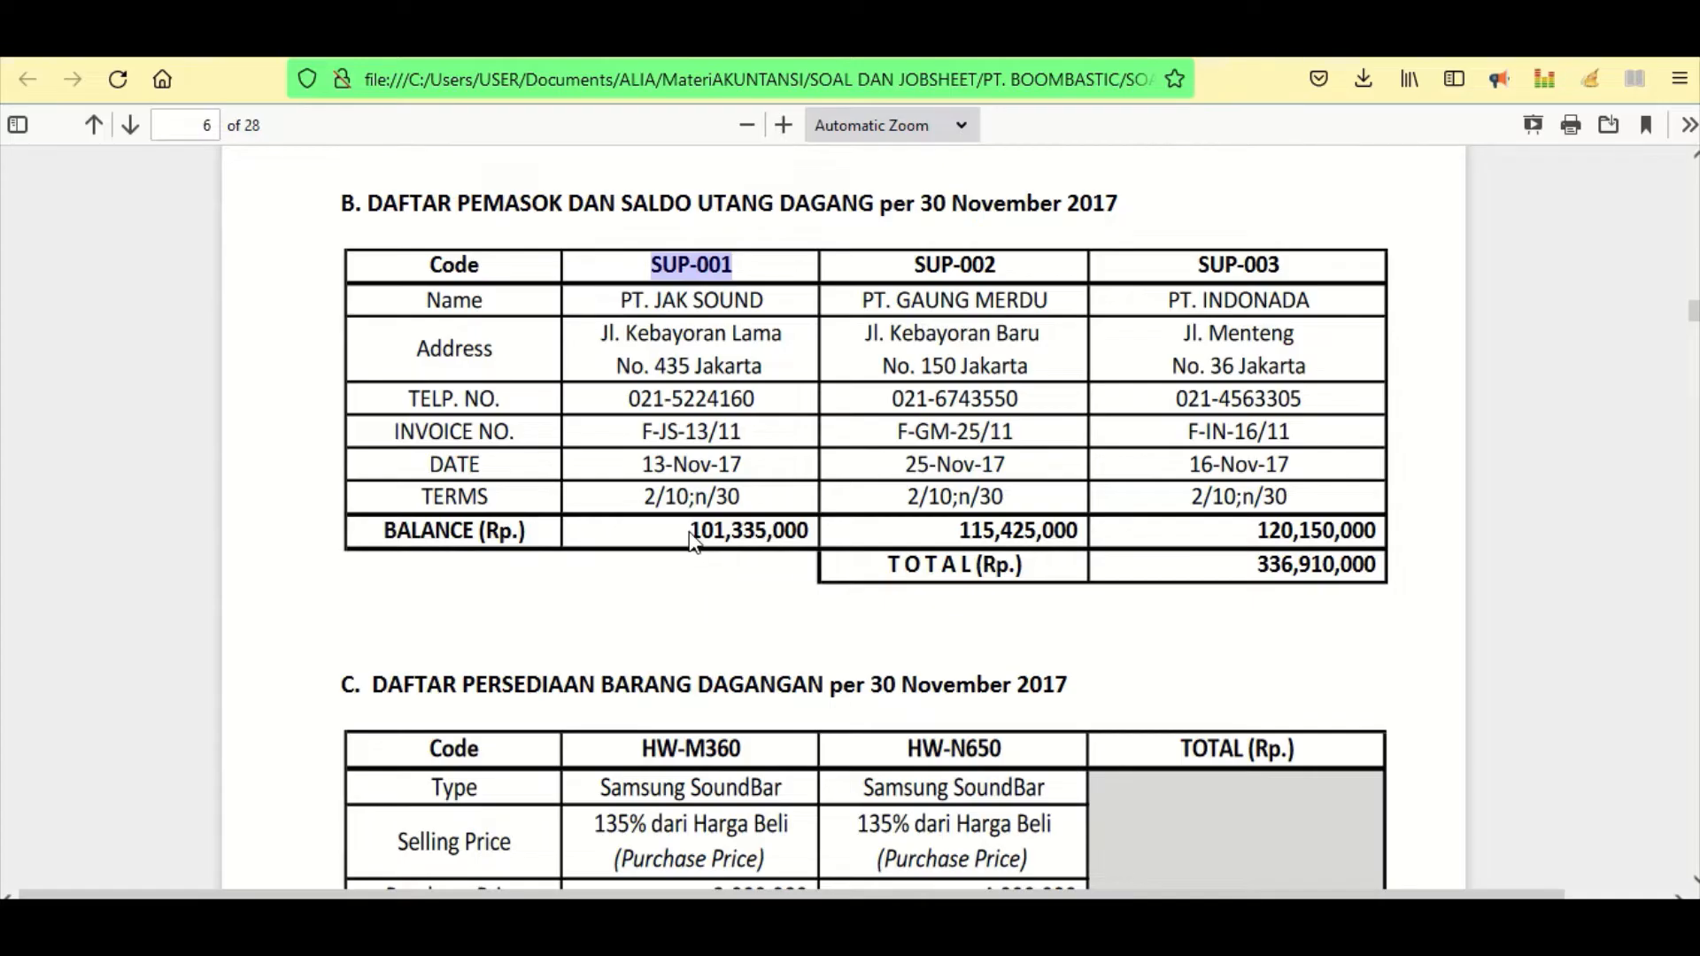
drag(696, 530, 798, 531)
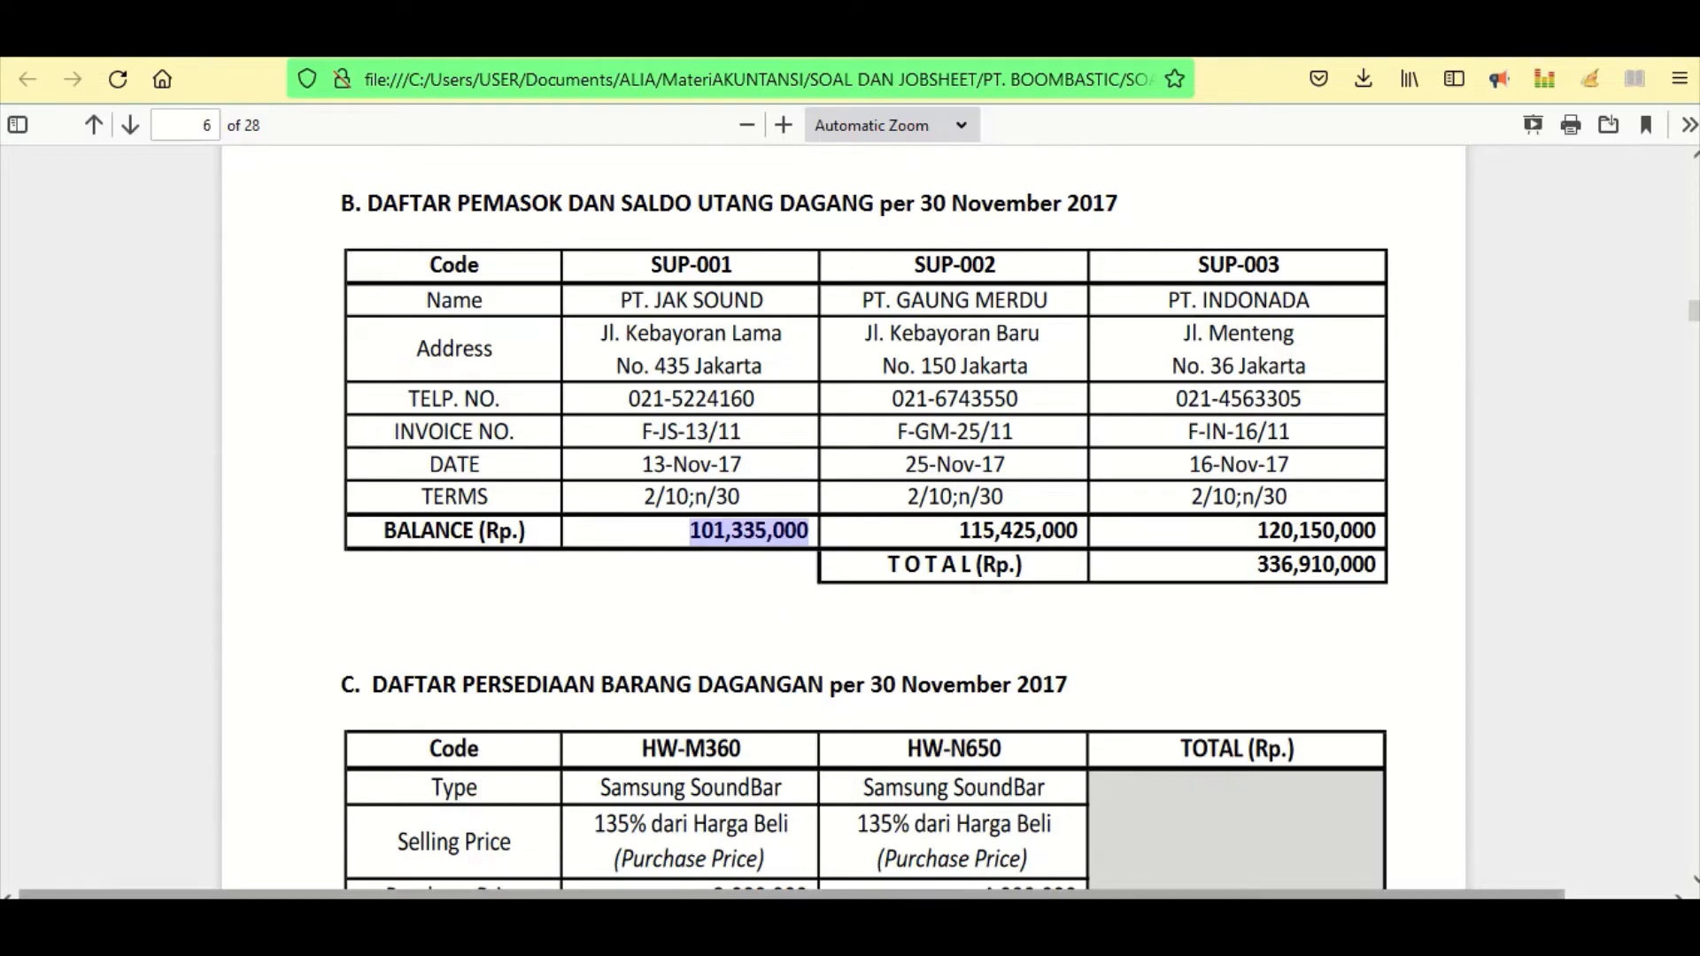
- Switch to Excel's APSL sheet and examine the credit balance, description and date of PT. JAK SOUND's opening entry
key(alt+Tab)
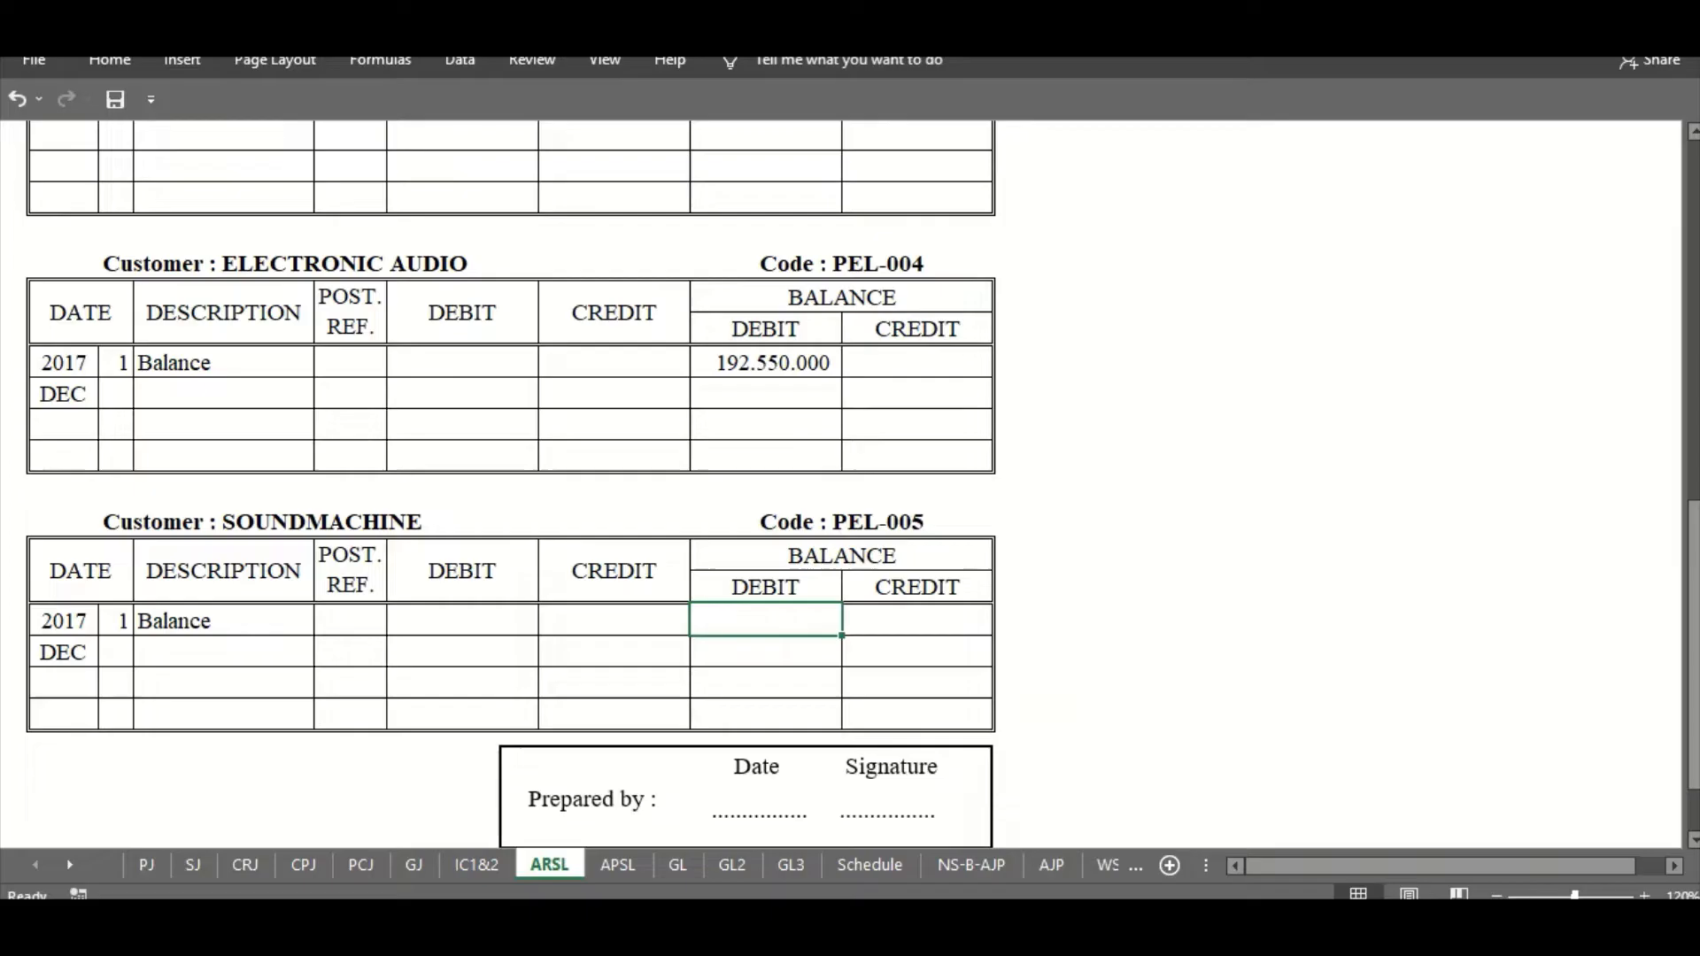
click(623, 859)
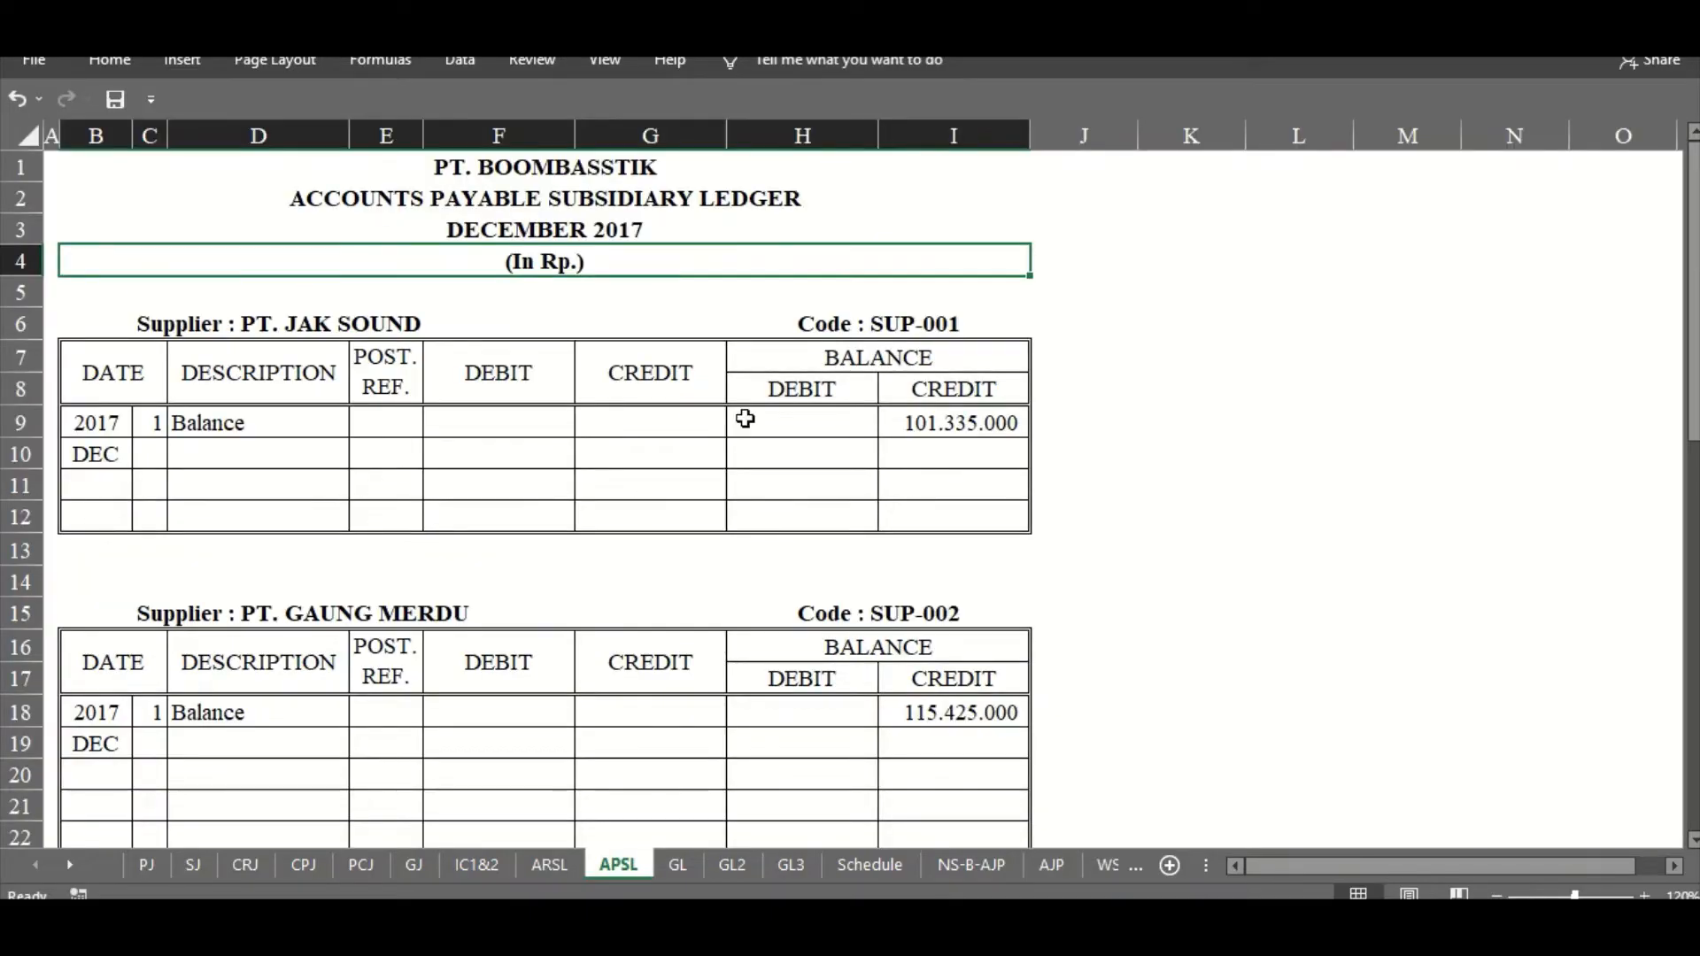
click(941, 423)
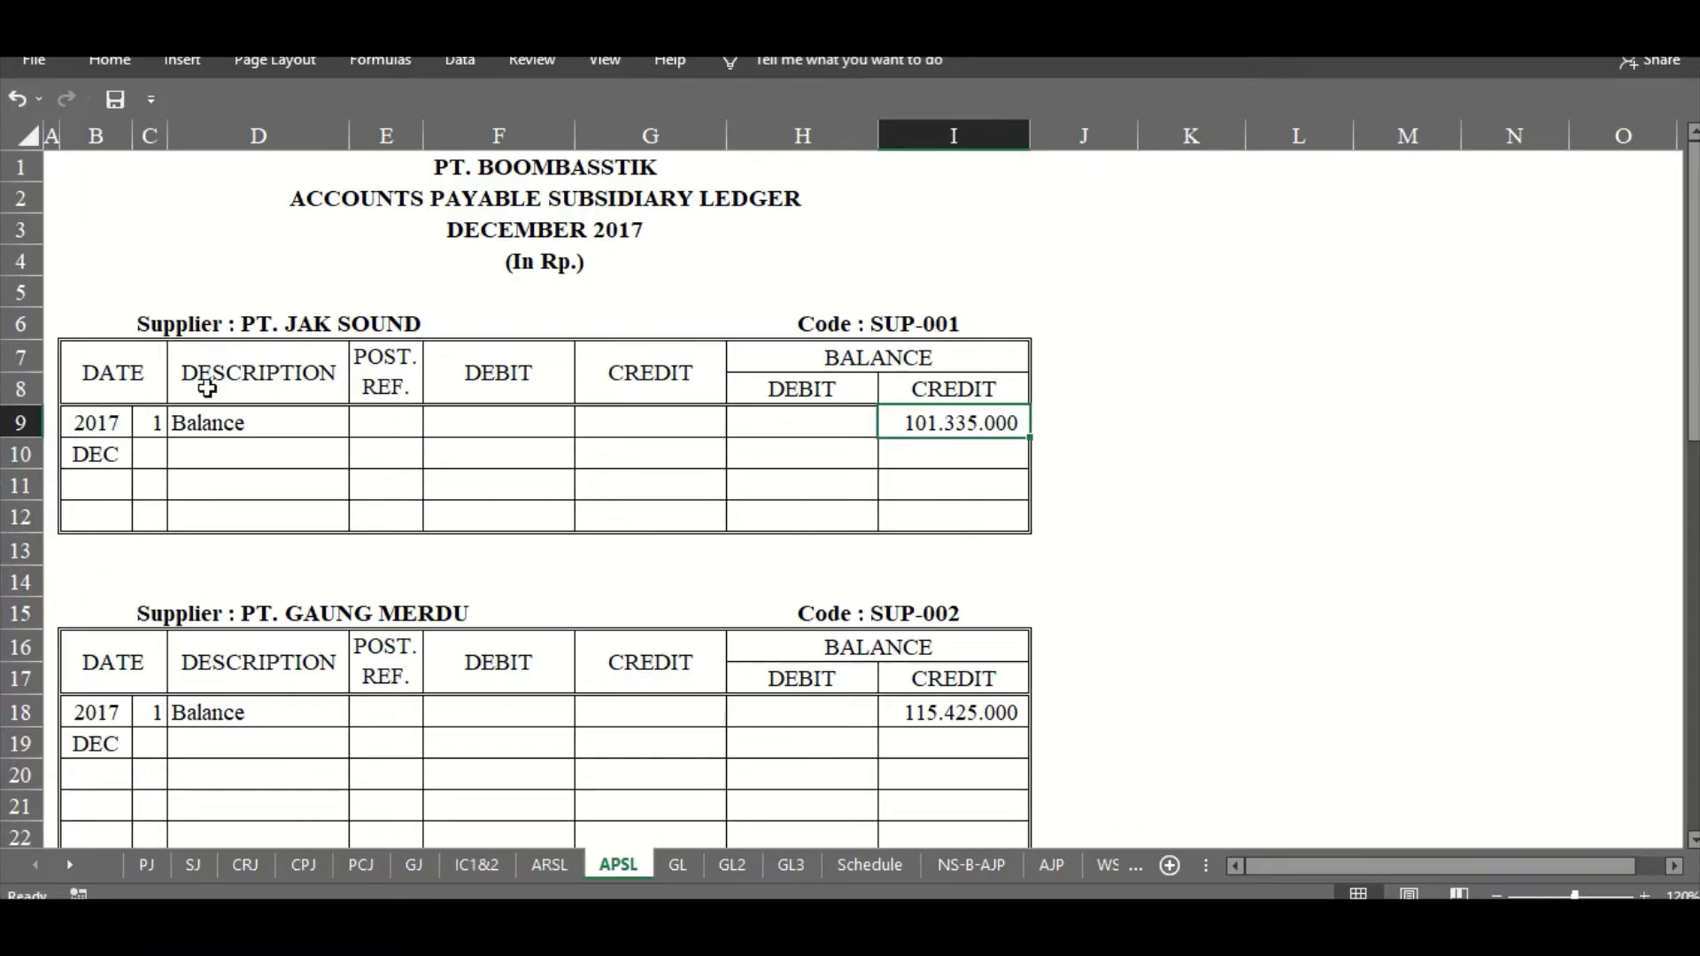
click(237, 423)
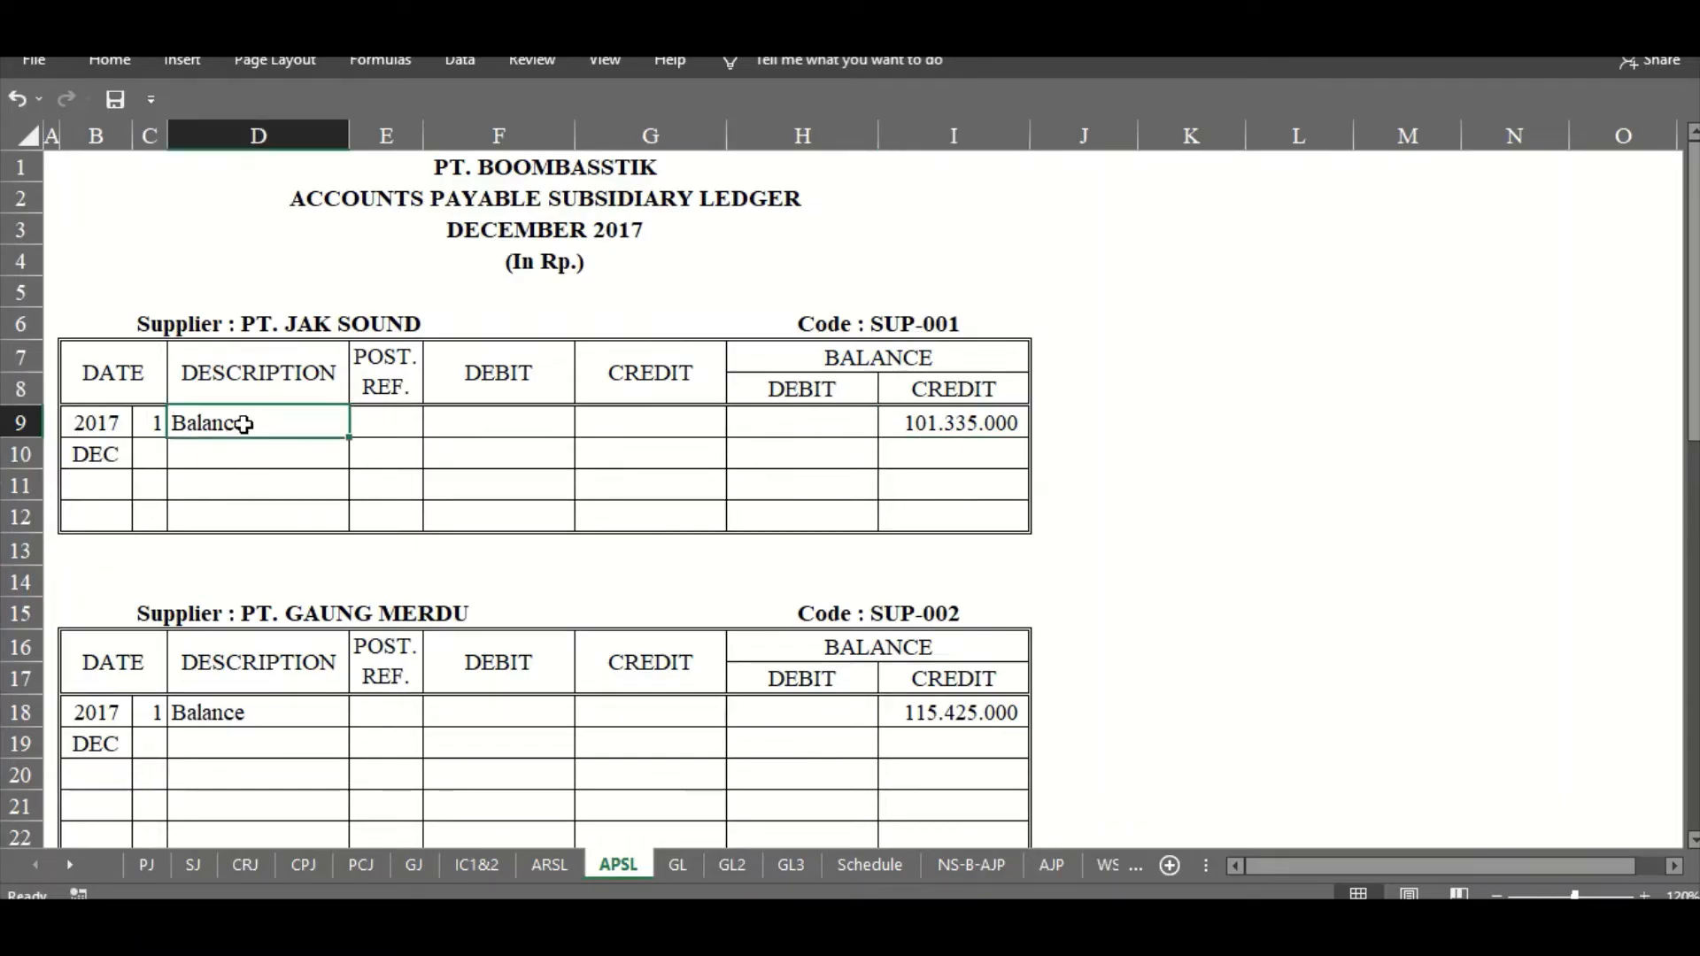
click(146, 426)
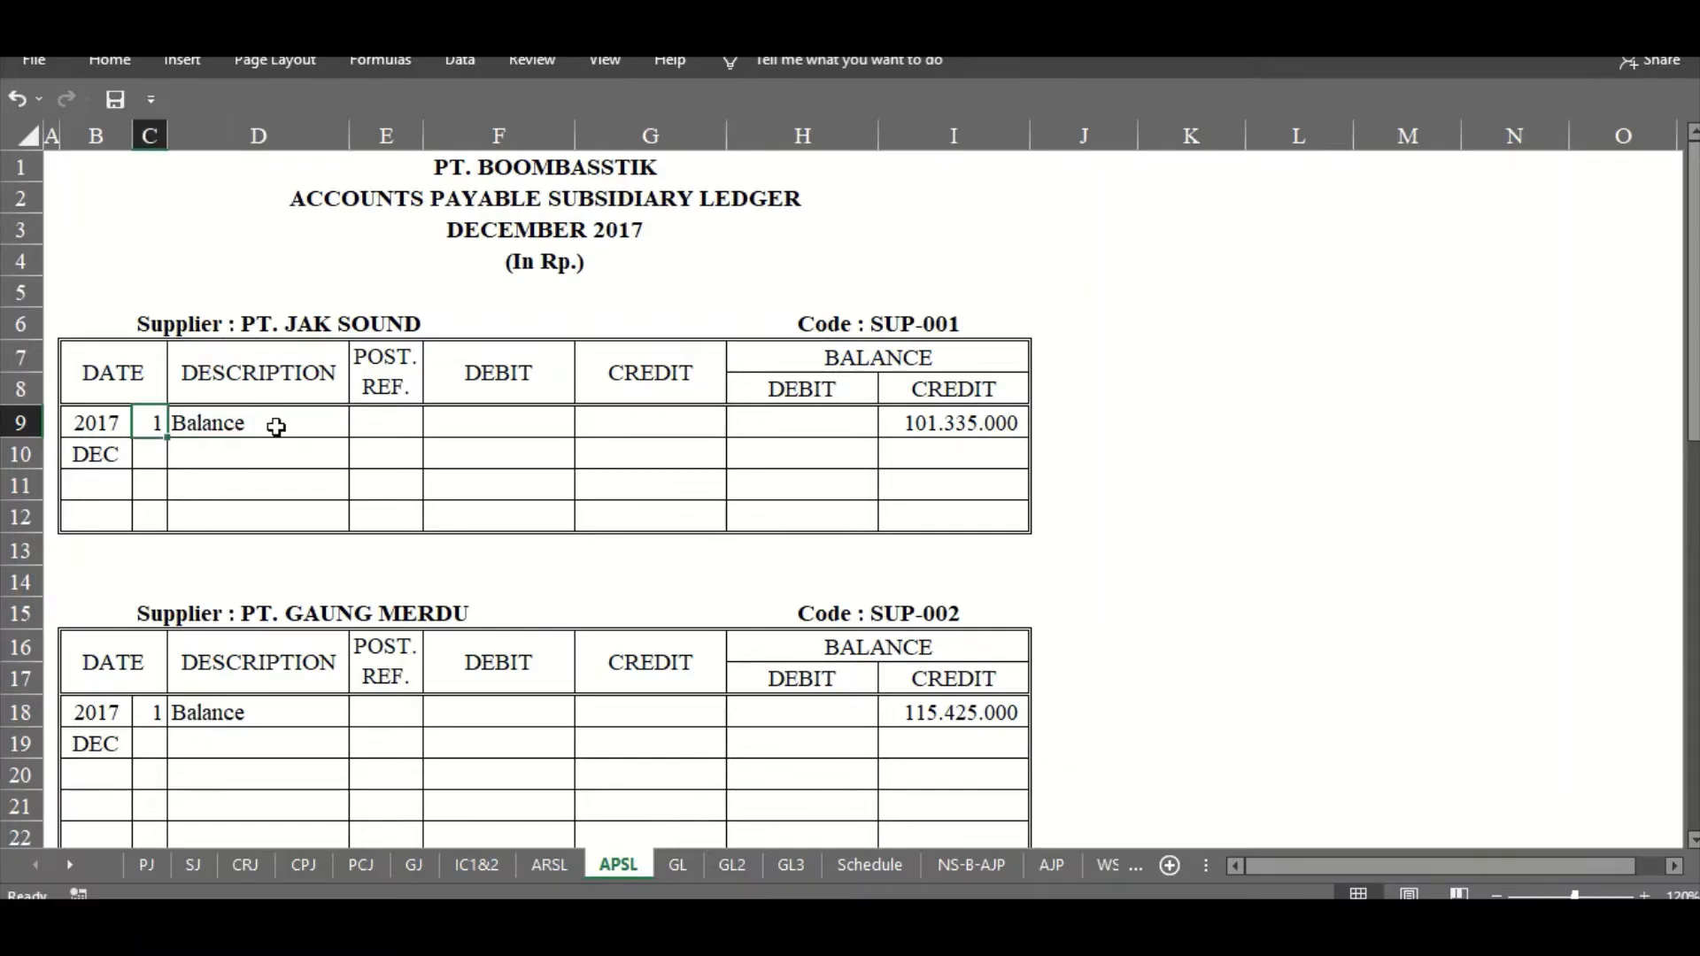
- Review the PT. GAUNG MERDU and PT. INDONADA ledgers on APSL, then compare them with the supplier list in the question PDF
scroll(341, 550, down, 1)
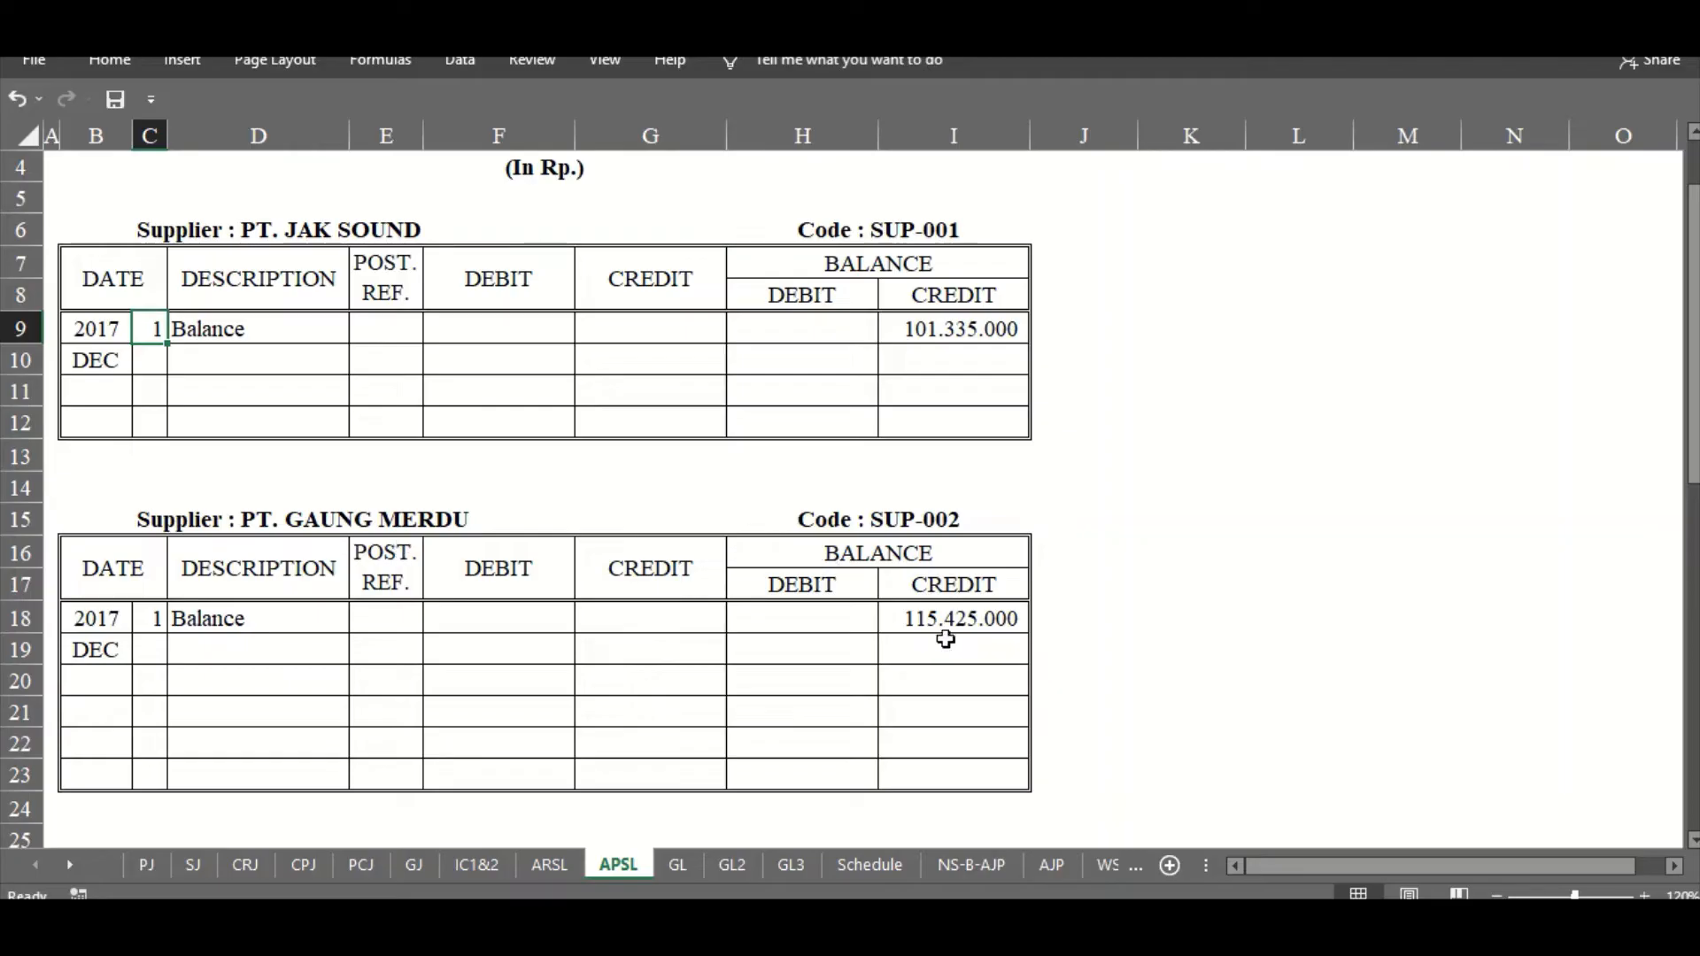
scroll(921, 638, down, 1)
scroll(920, 638, down, 2)
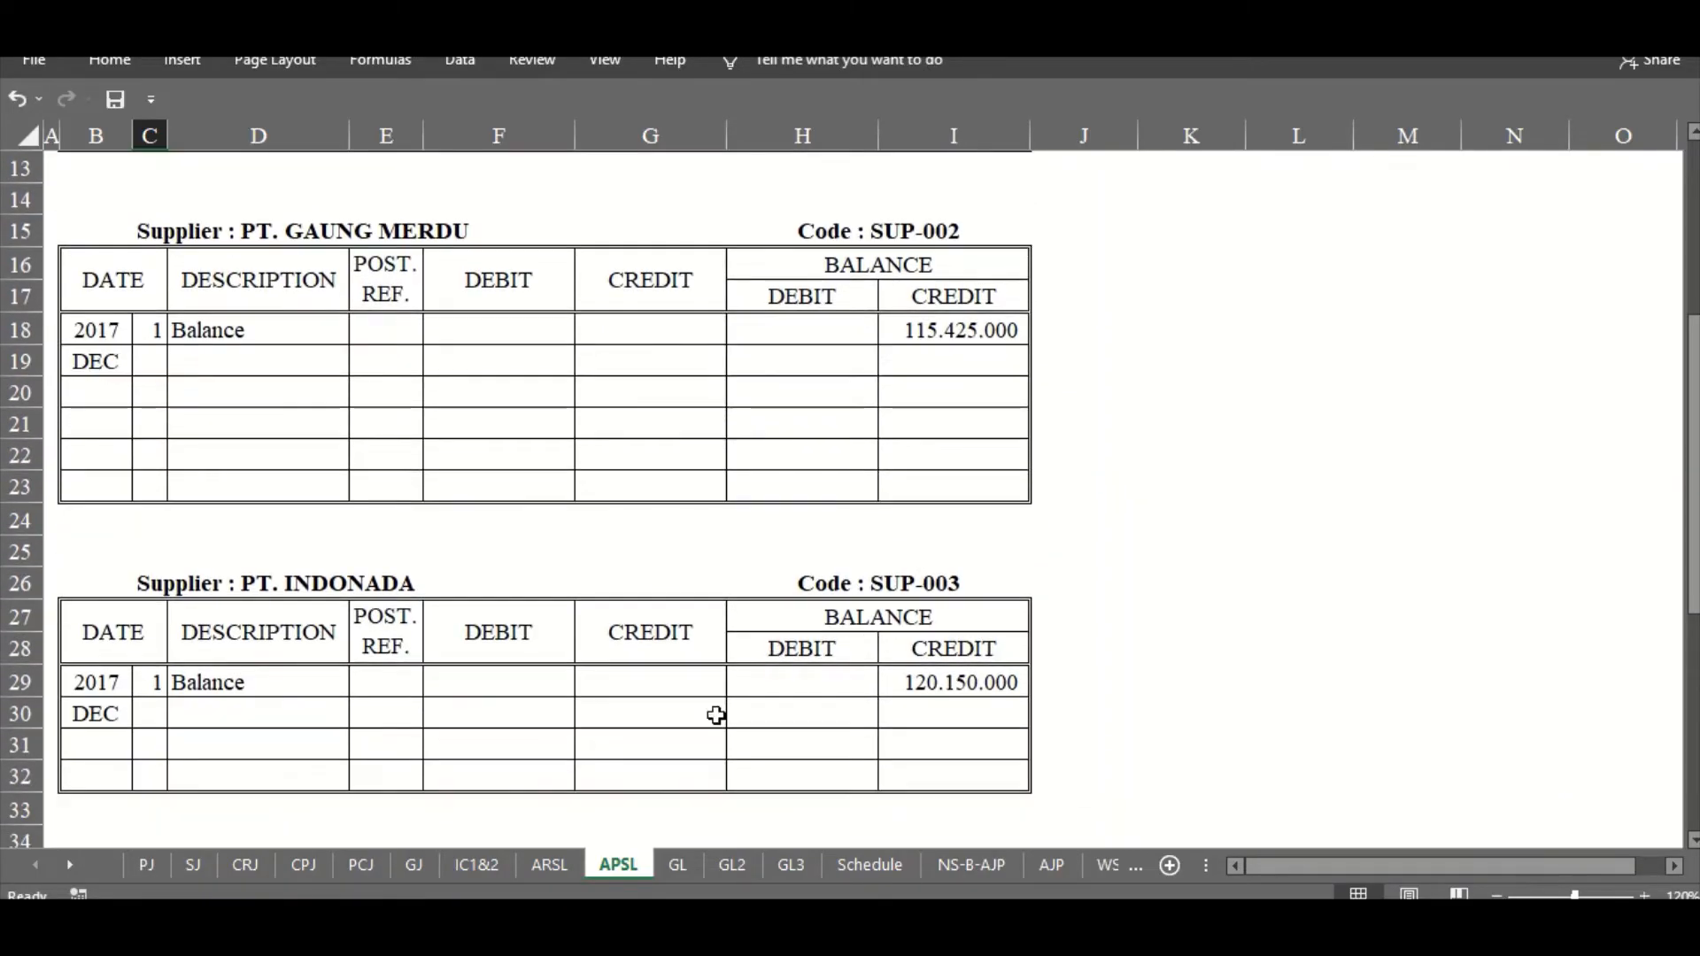
key(alt+Tab)
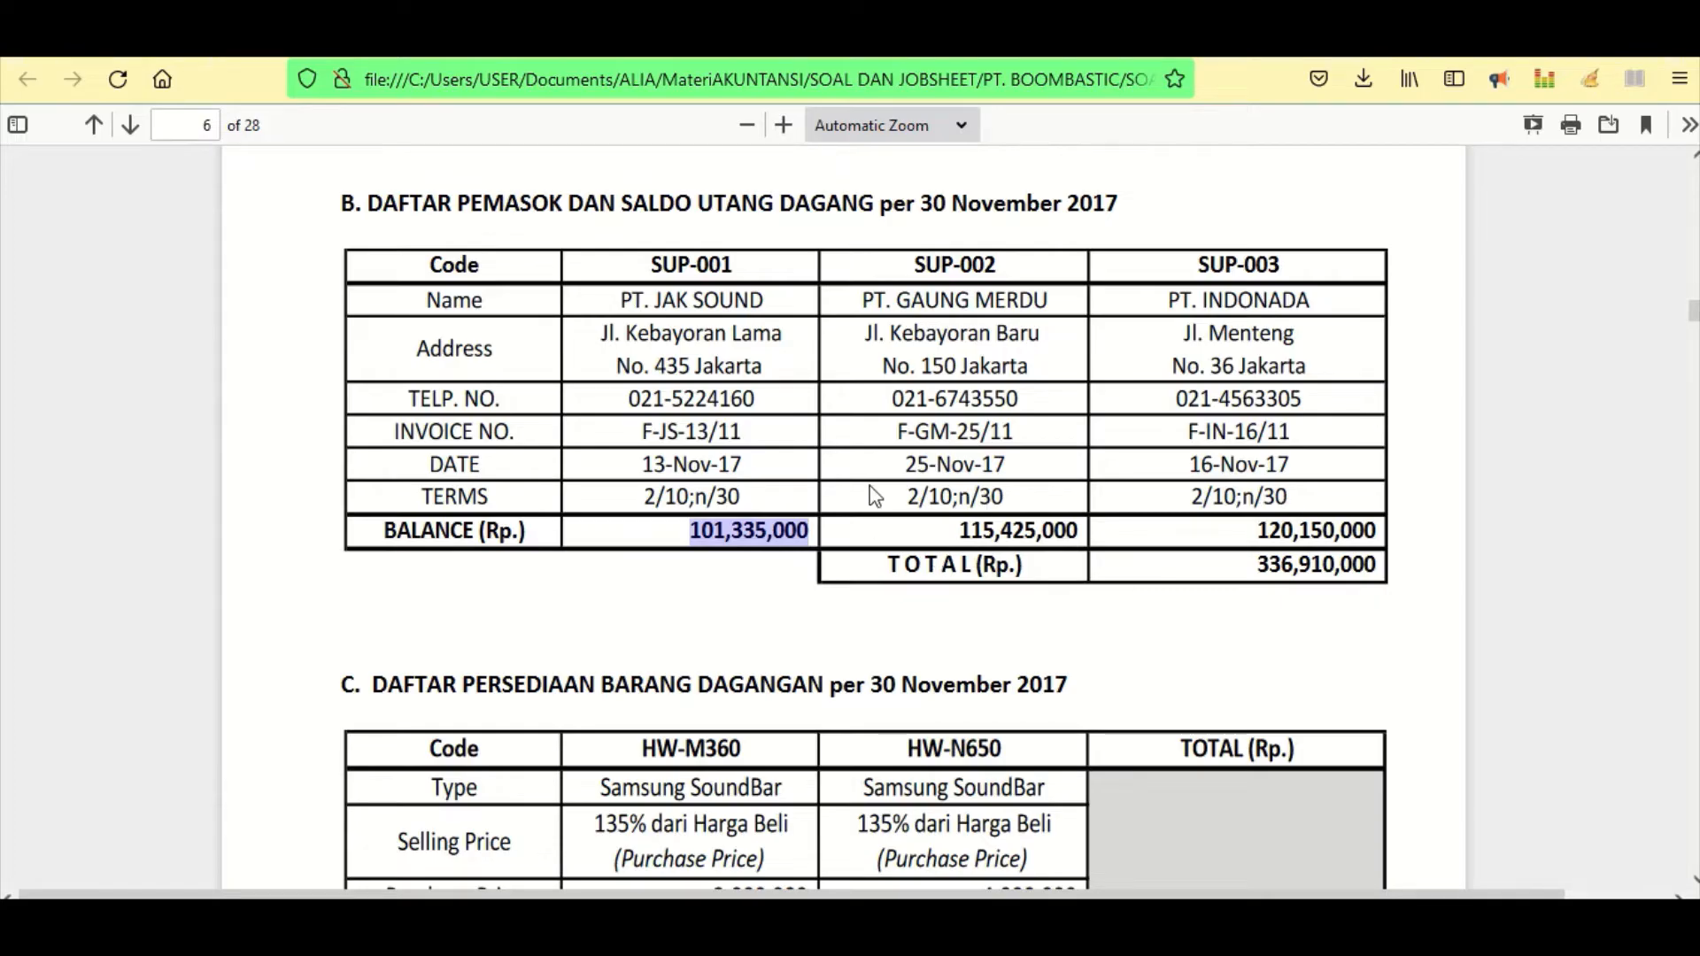
click(1012, 303)
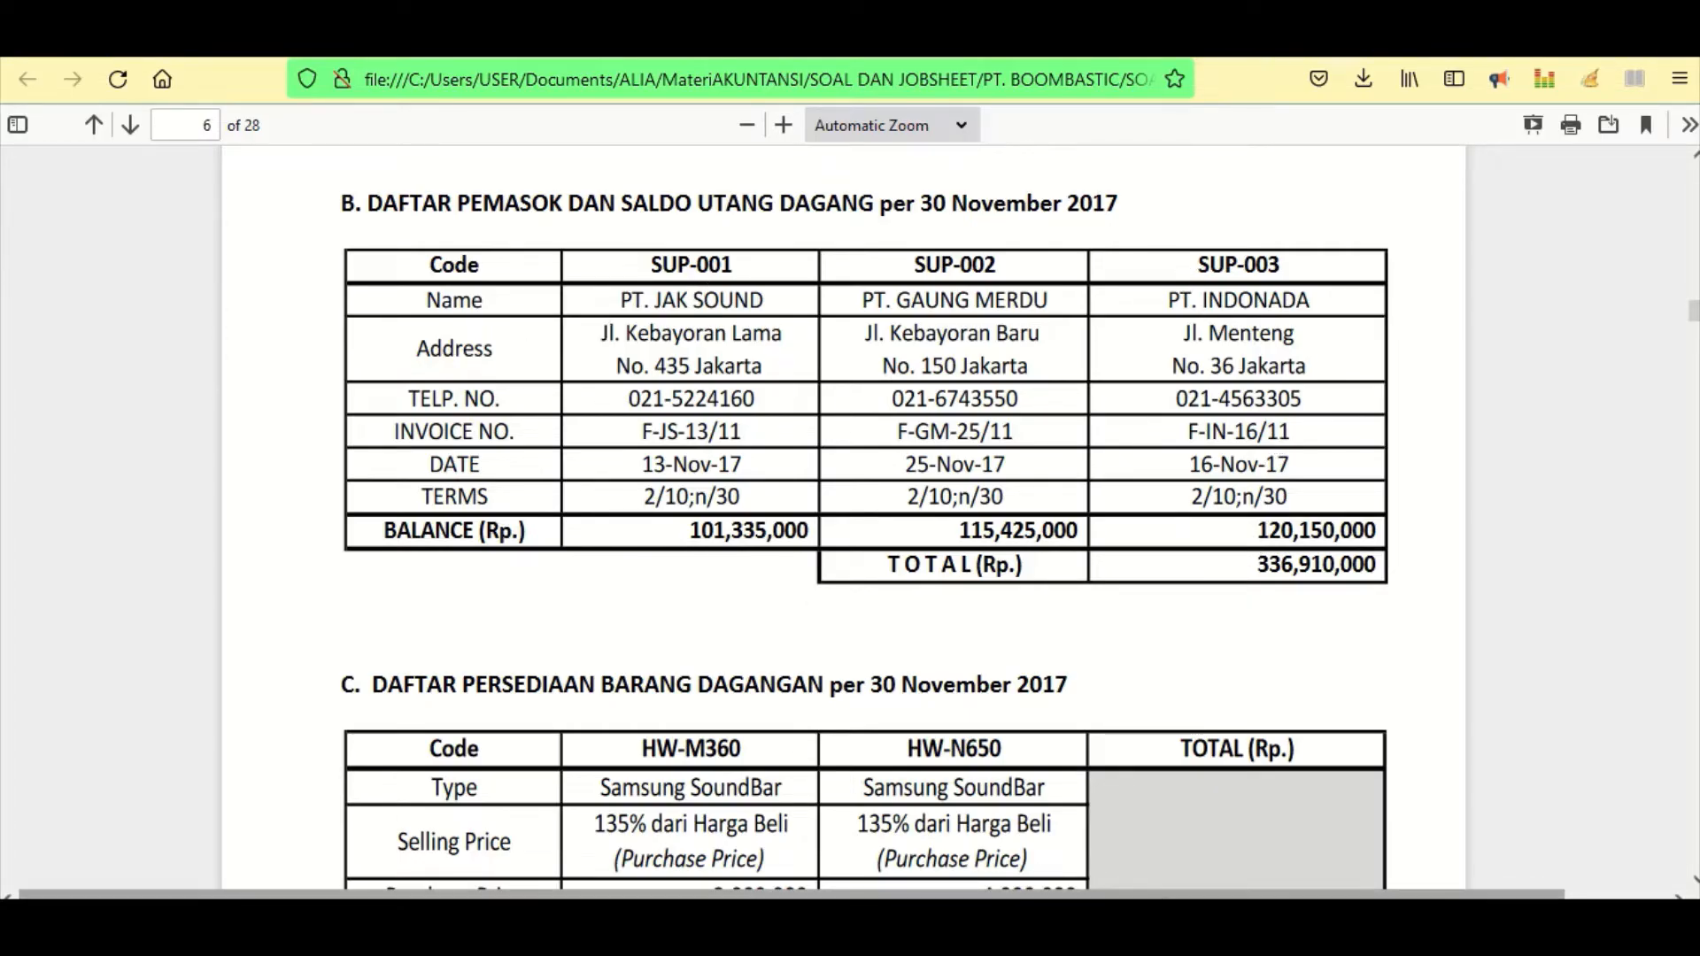
- Return to Excel and examine PT. GELEGAR AUDIO's name, description, date and credit balance on APSL, then go back to the ARSL sheet
click(785, 925)
scroll(203, 494, down, 4)
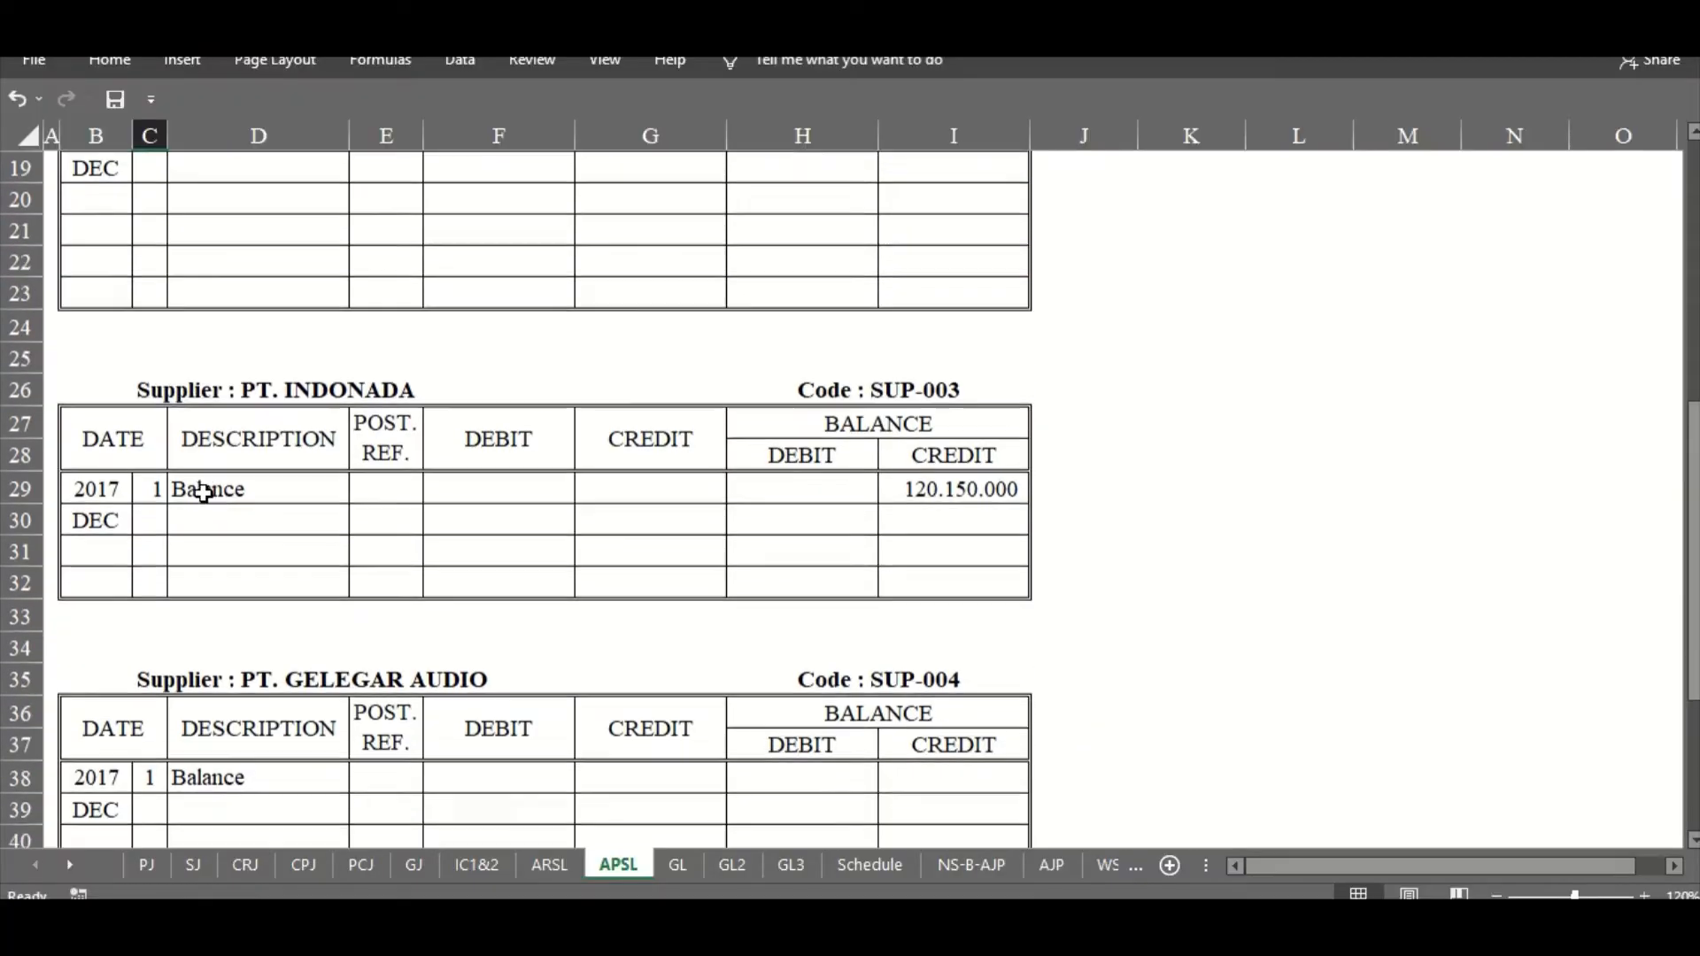
scroll(202, 494, down, 2)
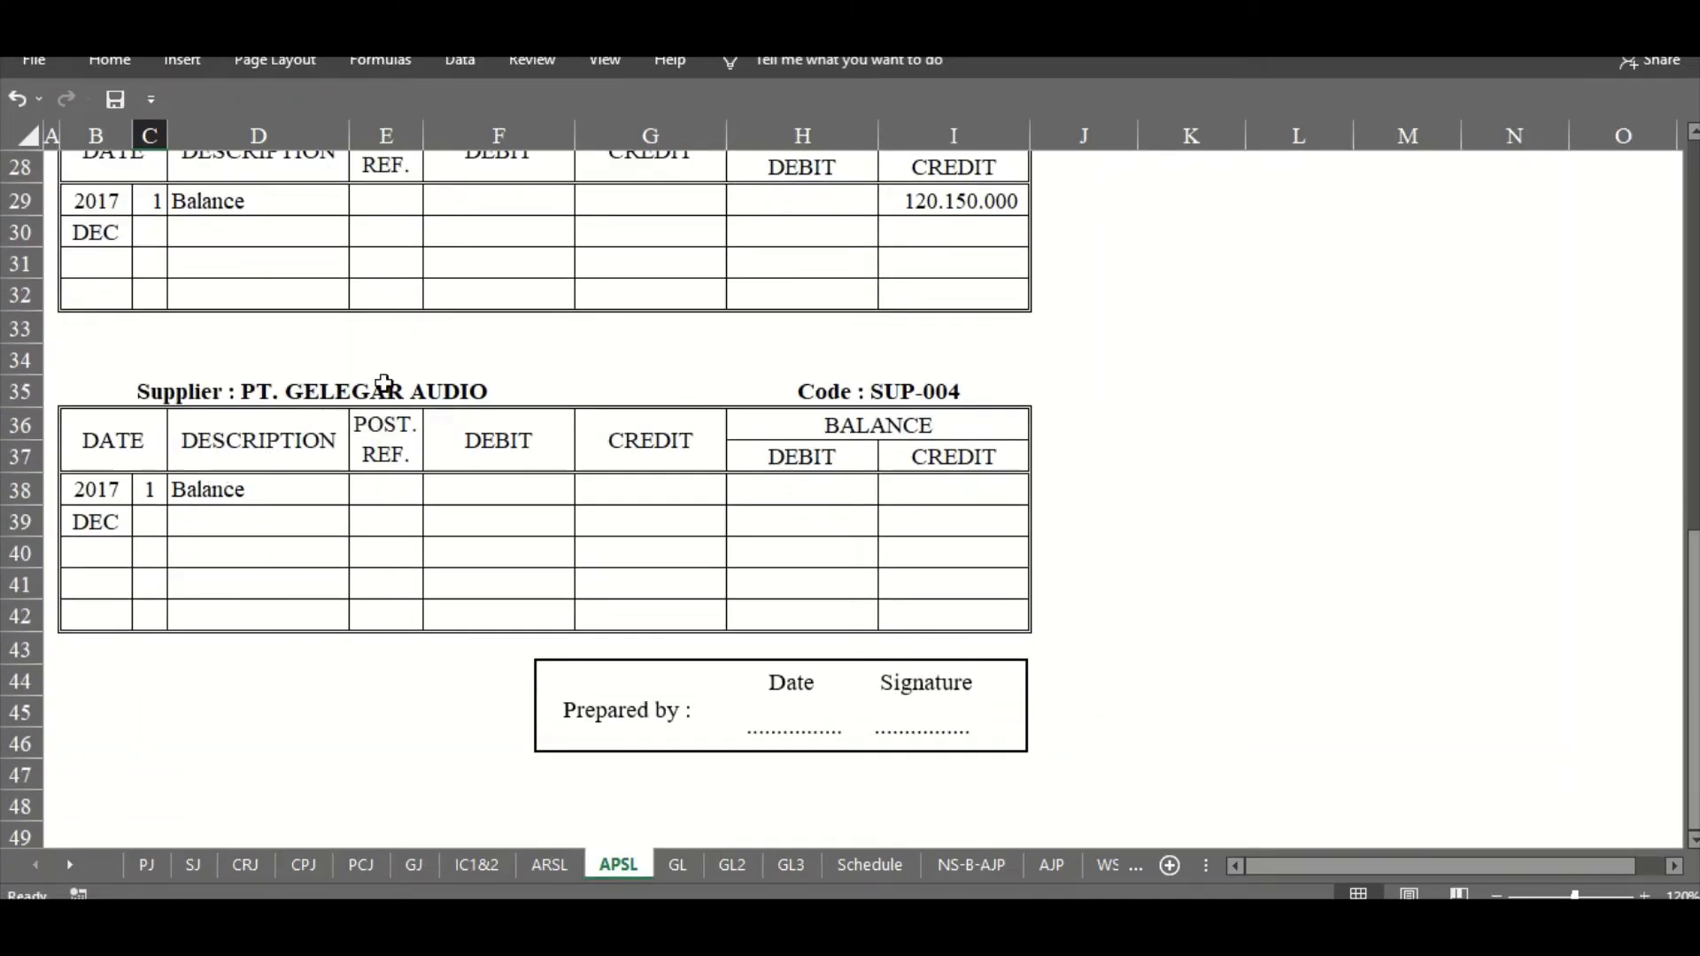
click(200, 393)
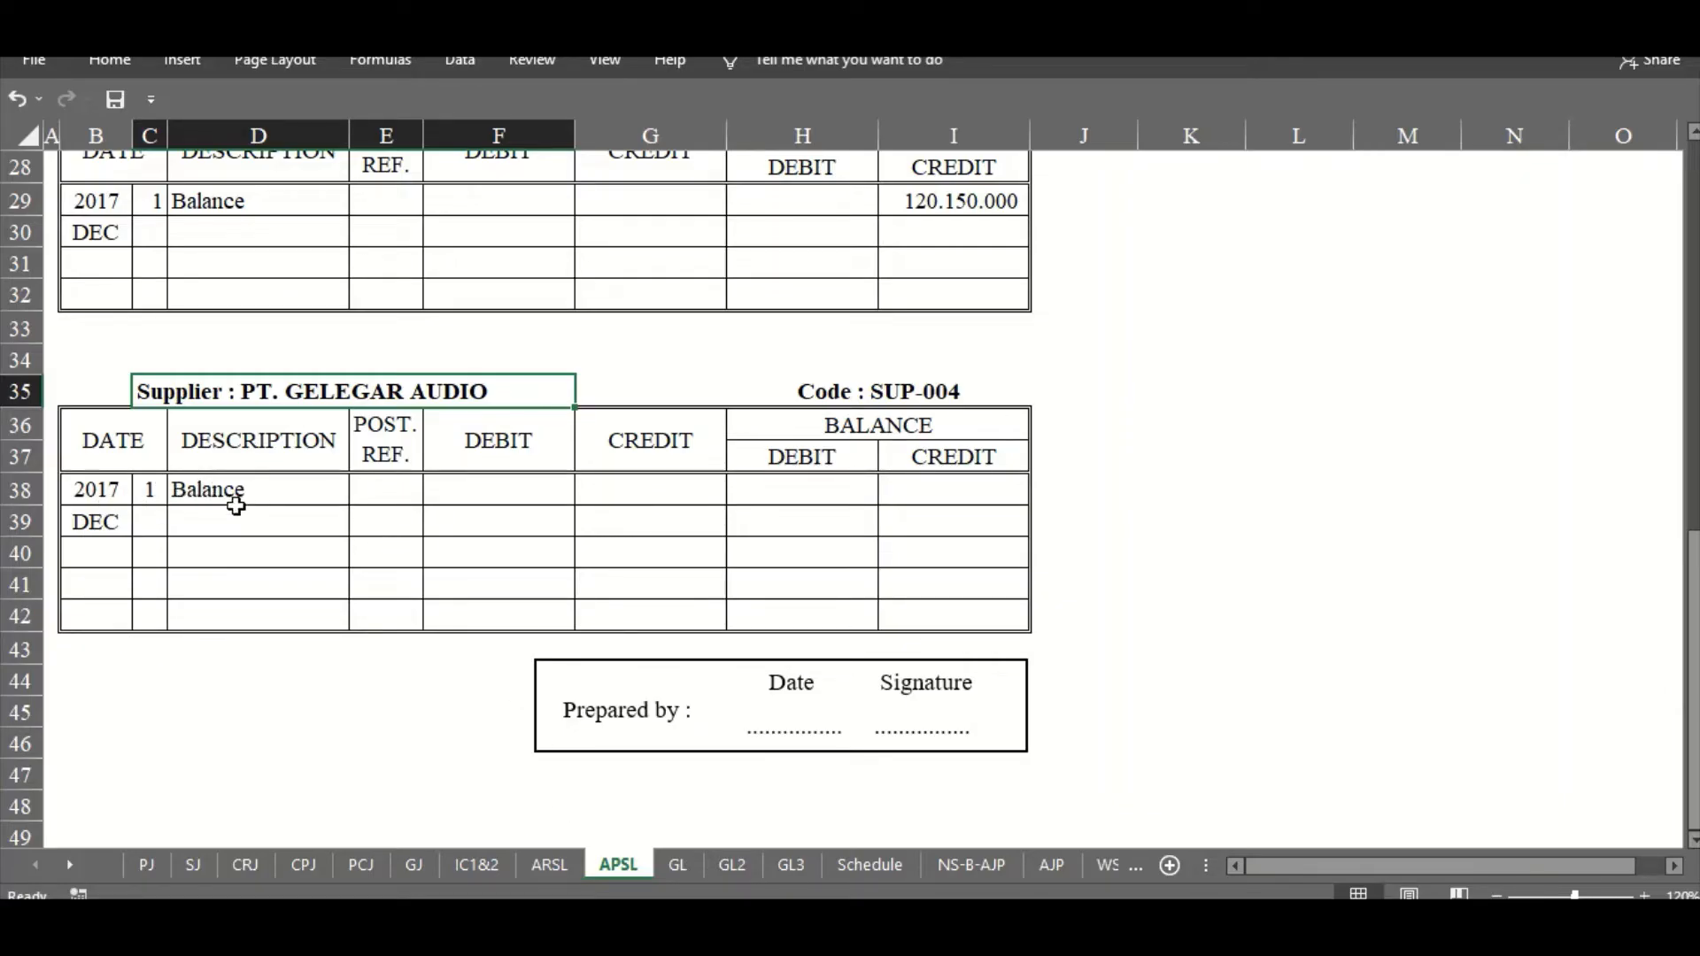
click(283, 490)
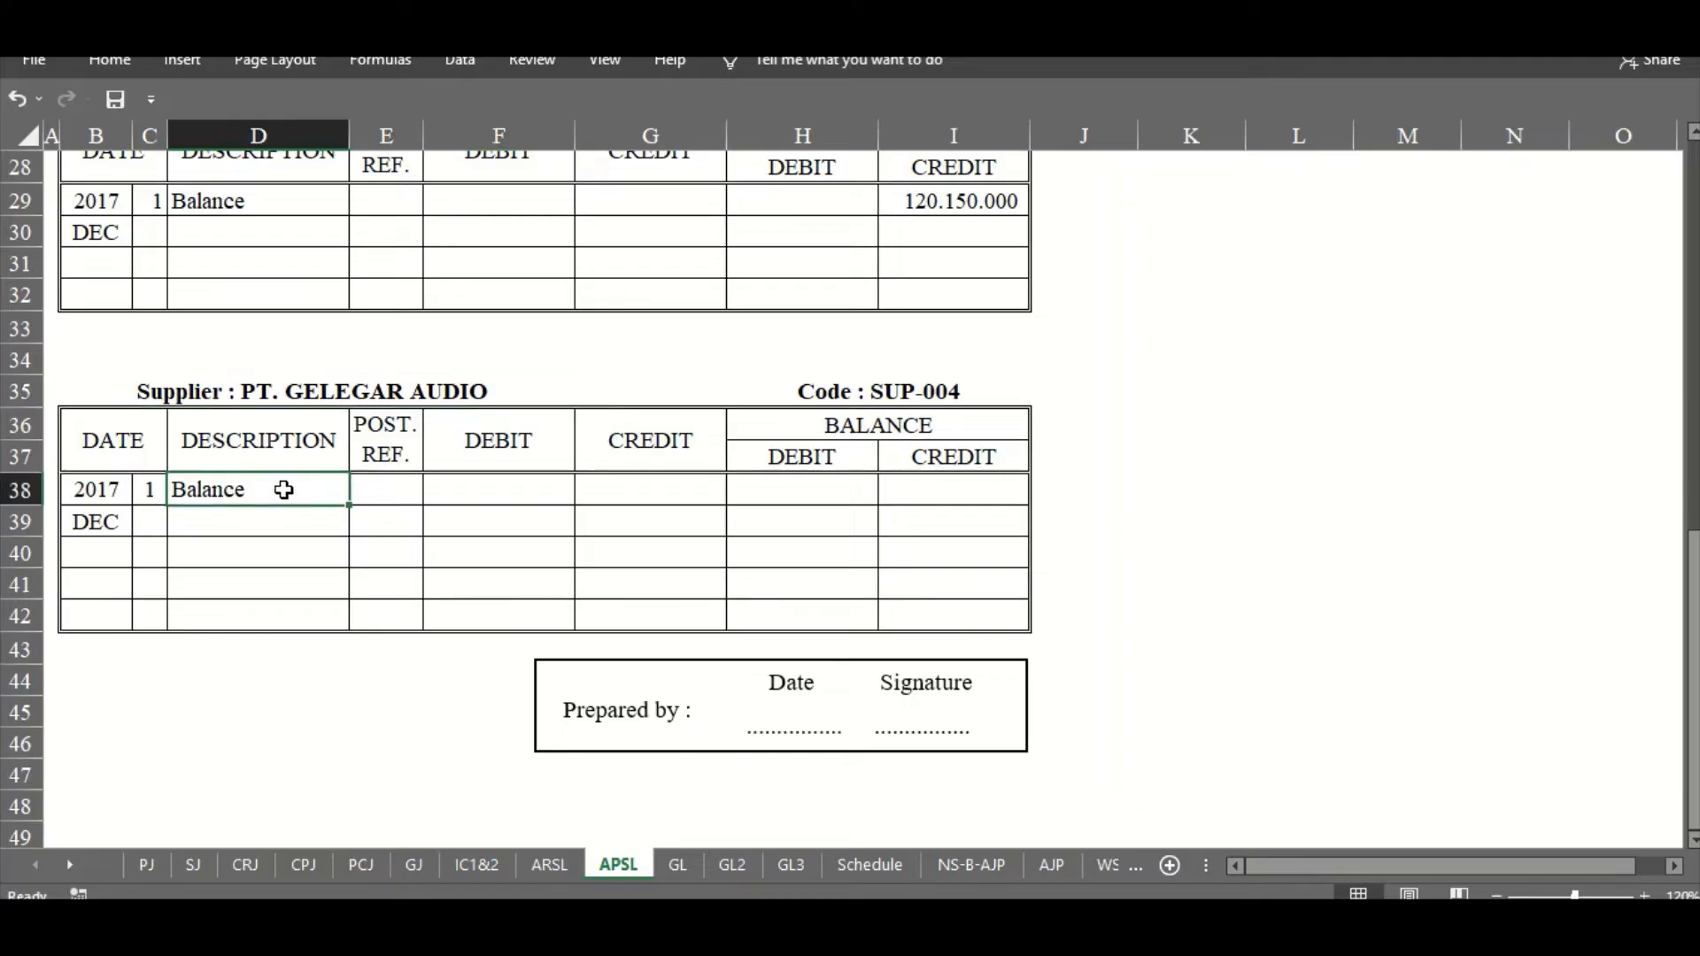
click(144, 485)
text(1)
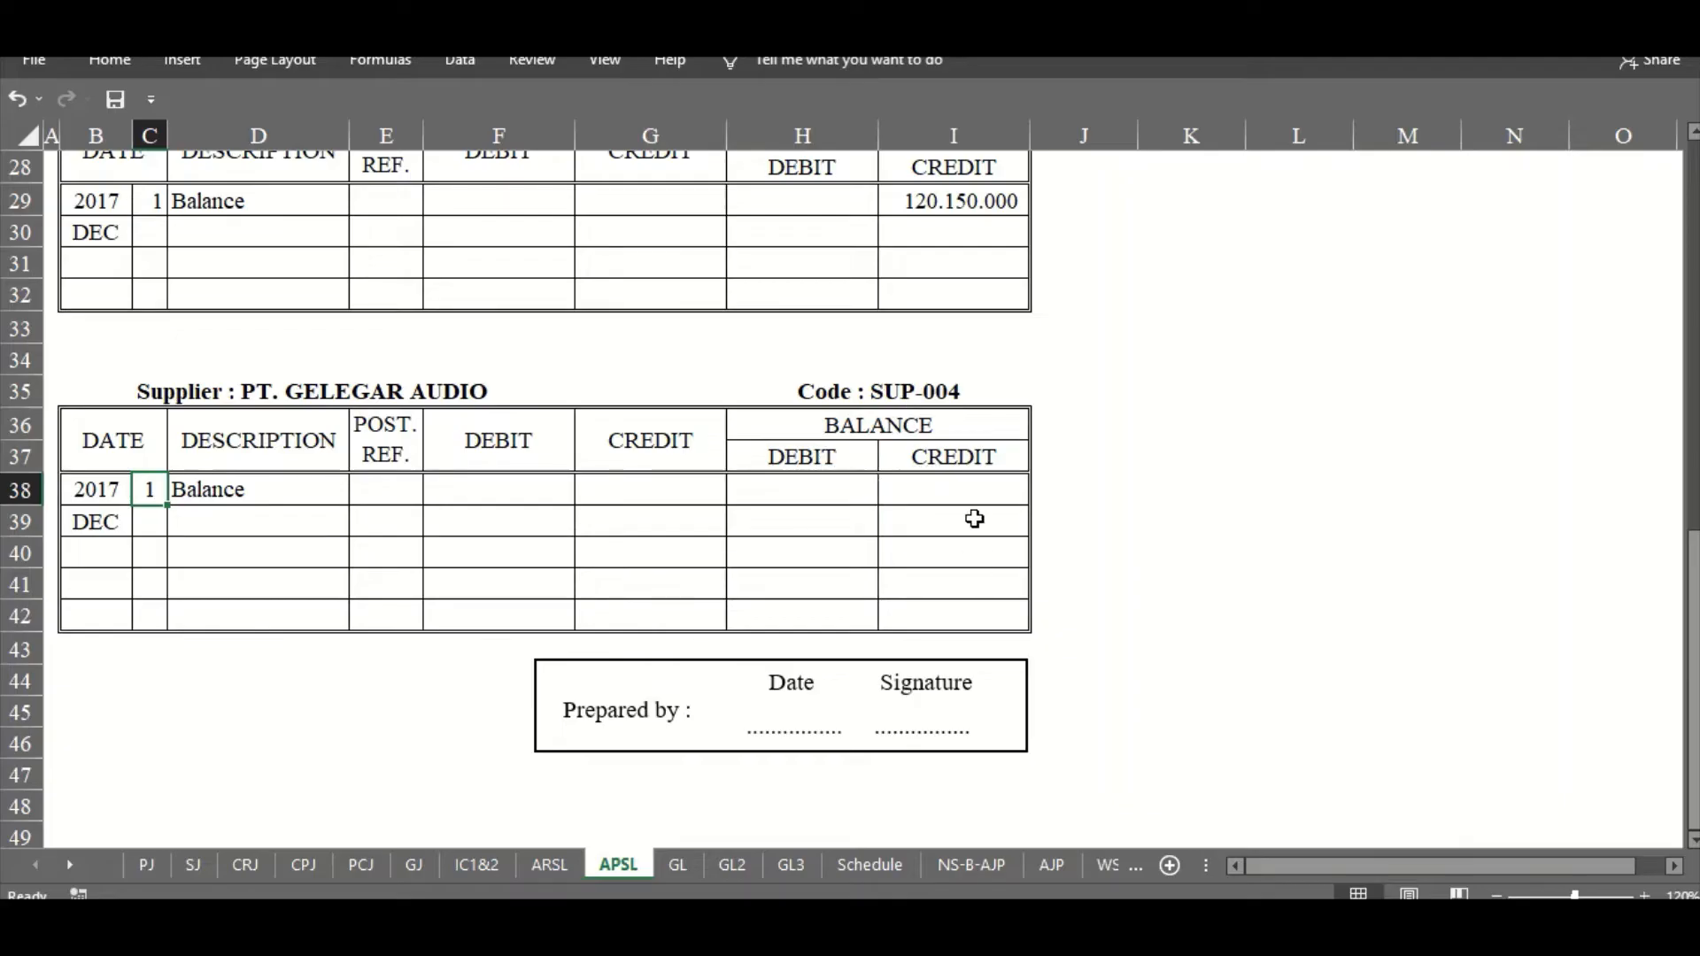
click(966, 486)
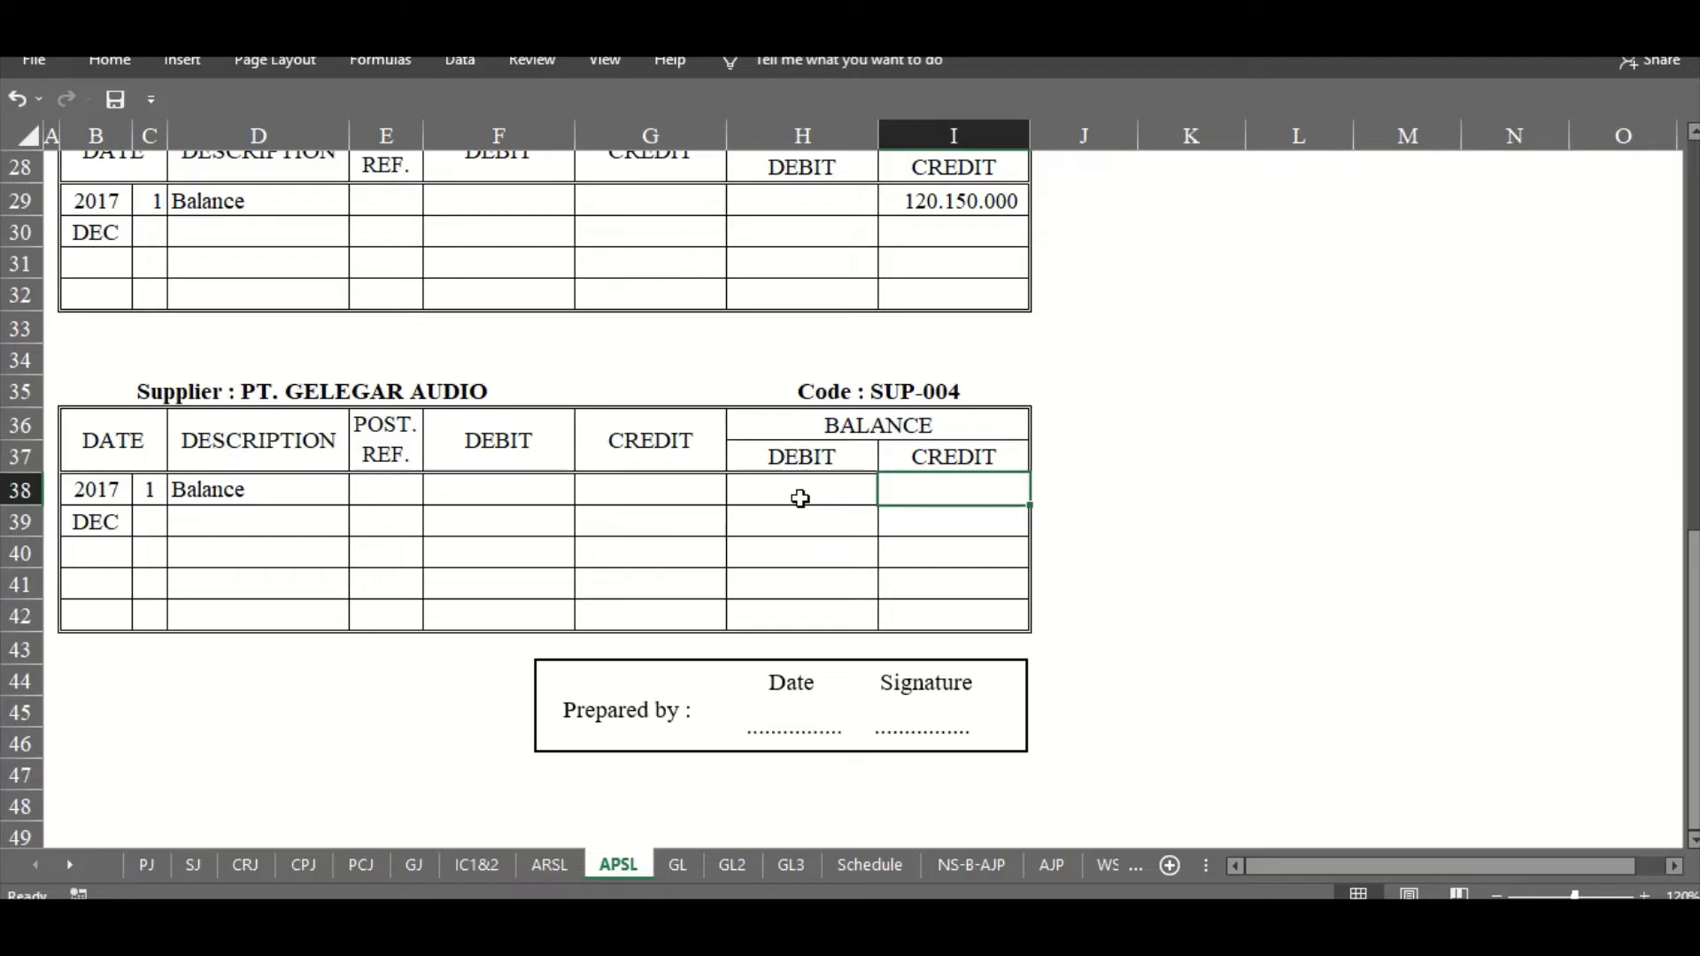
scroll(799, 498, up, 9)
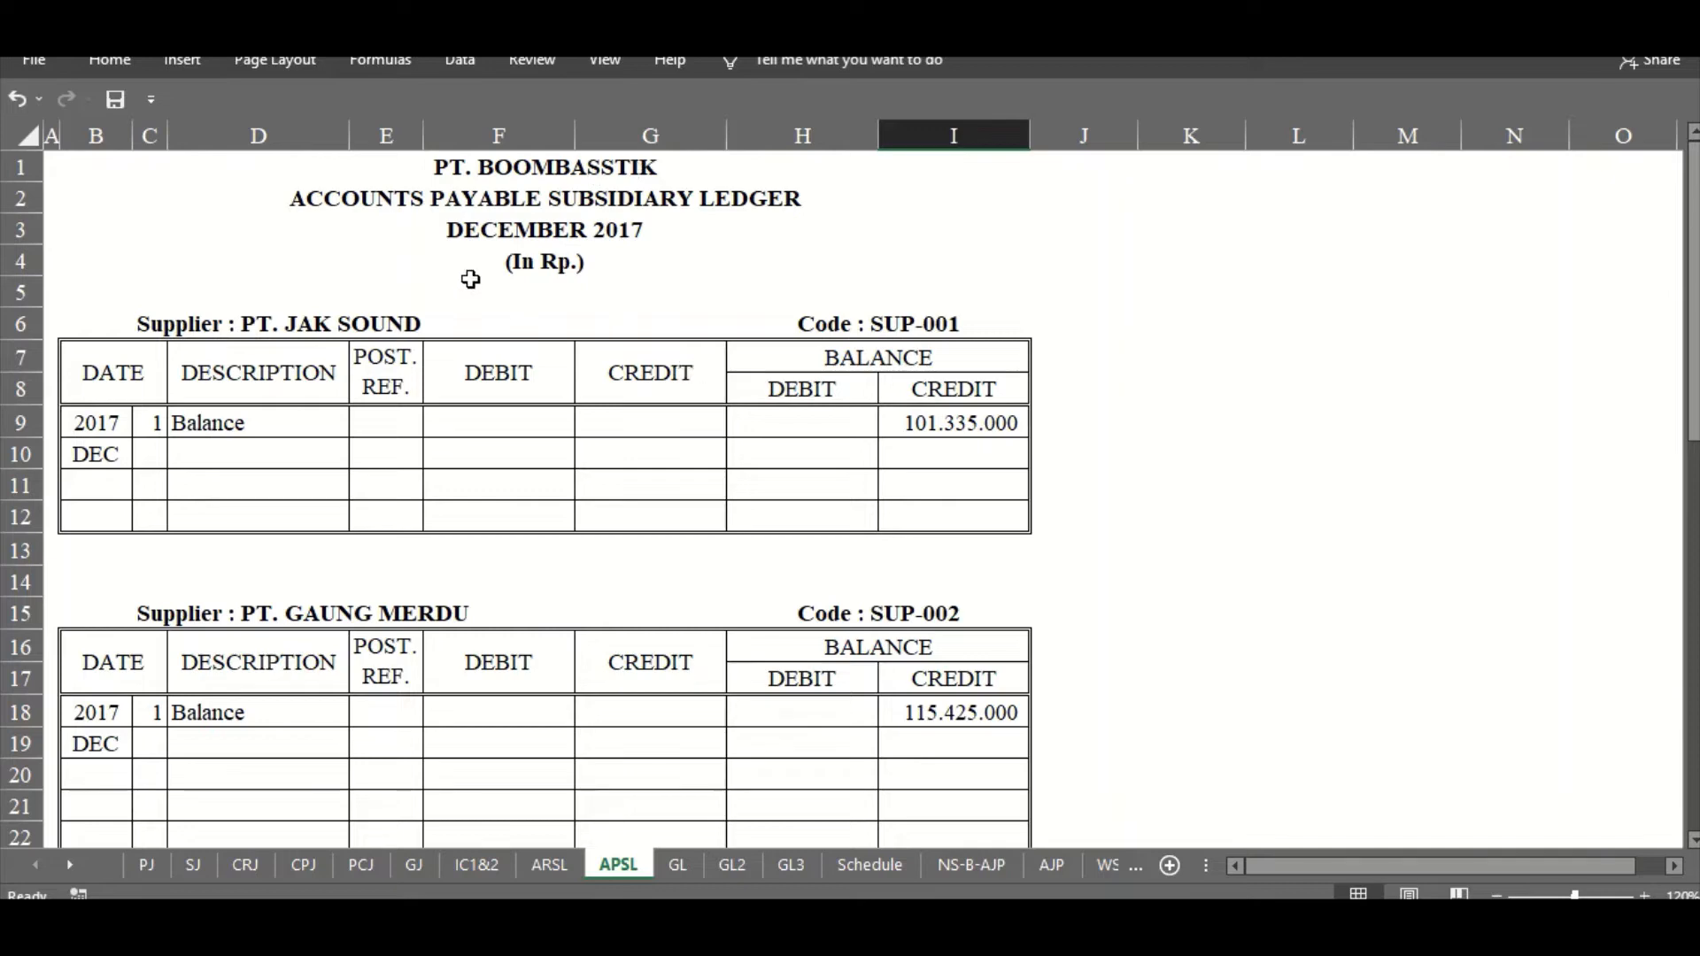
click(546, 860)
- Switch to the question PDF and highlight HW-M360's code, quantity and purchase price in the merchandise inventory list
click(607, 929)
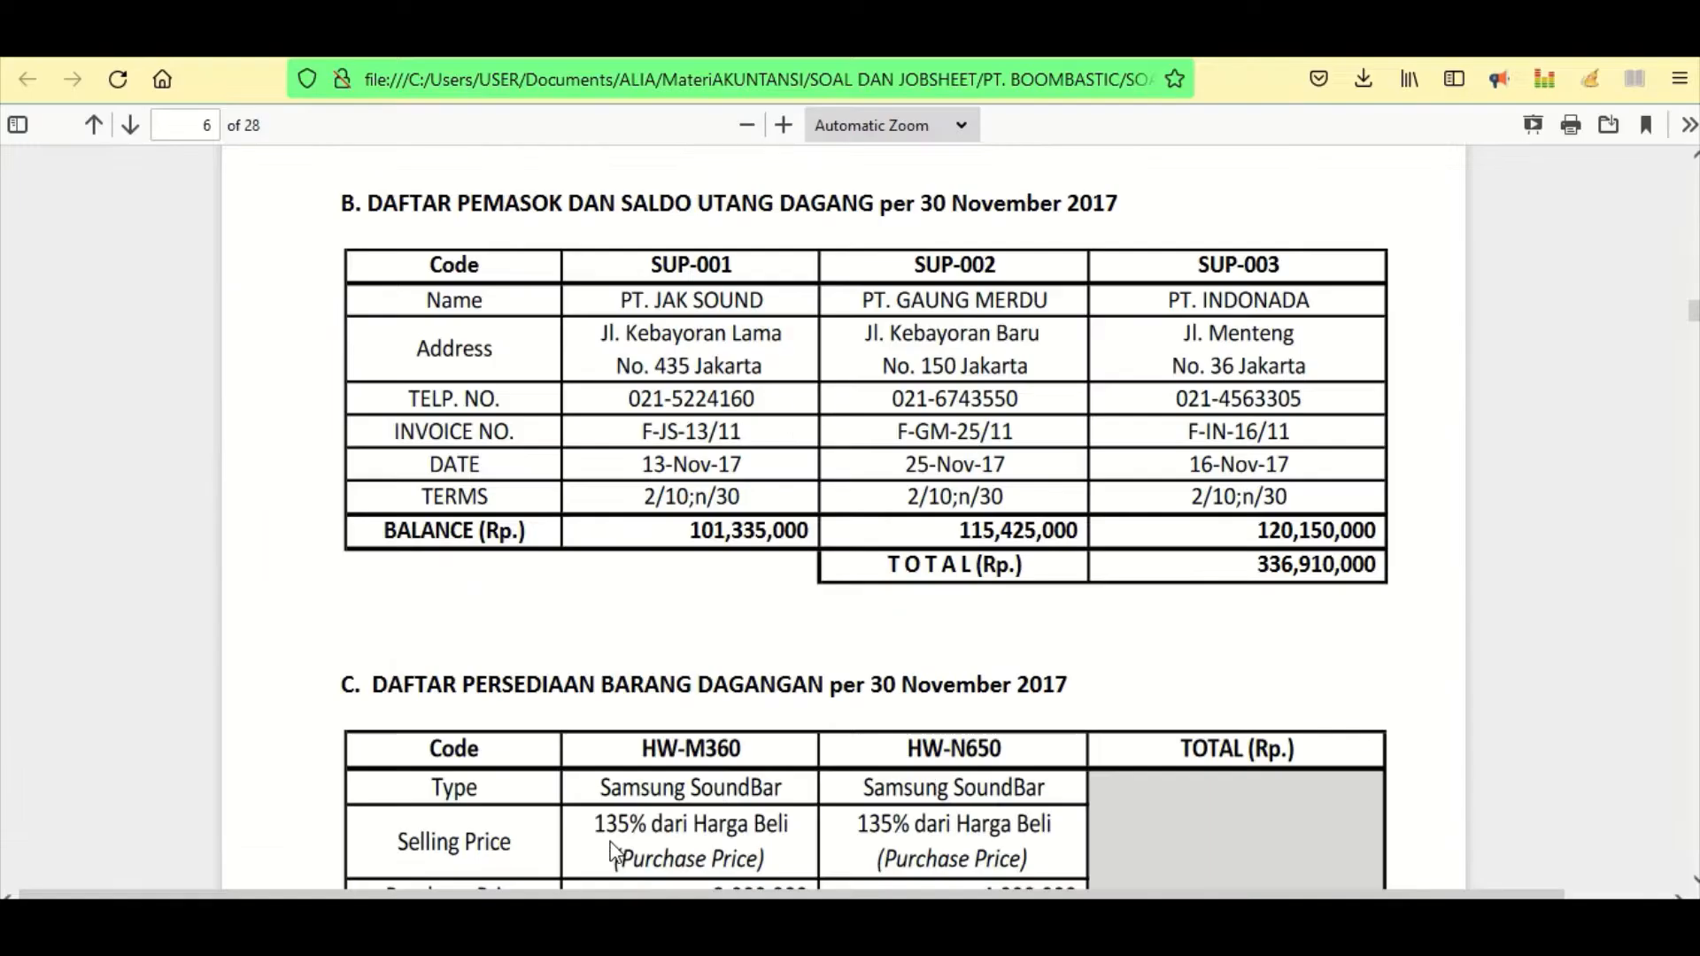
scroll(510, 801, down, 4)
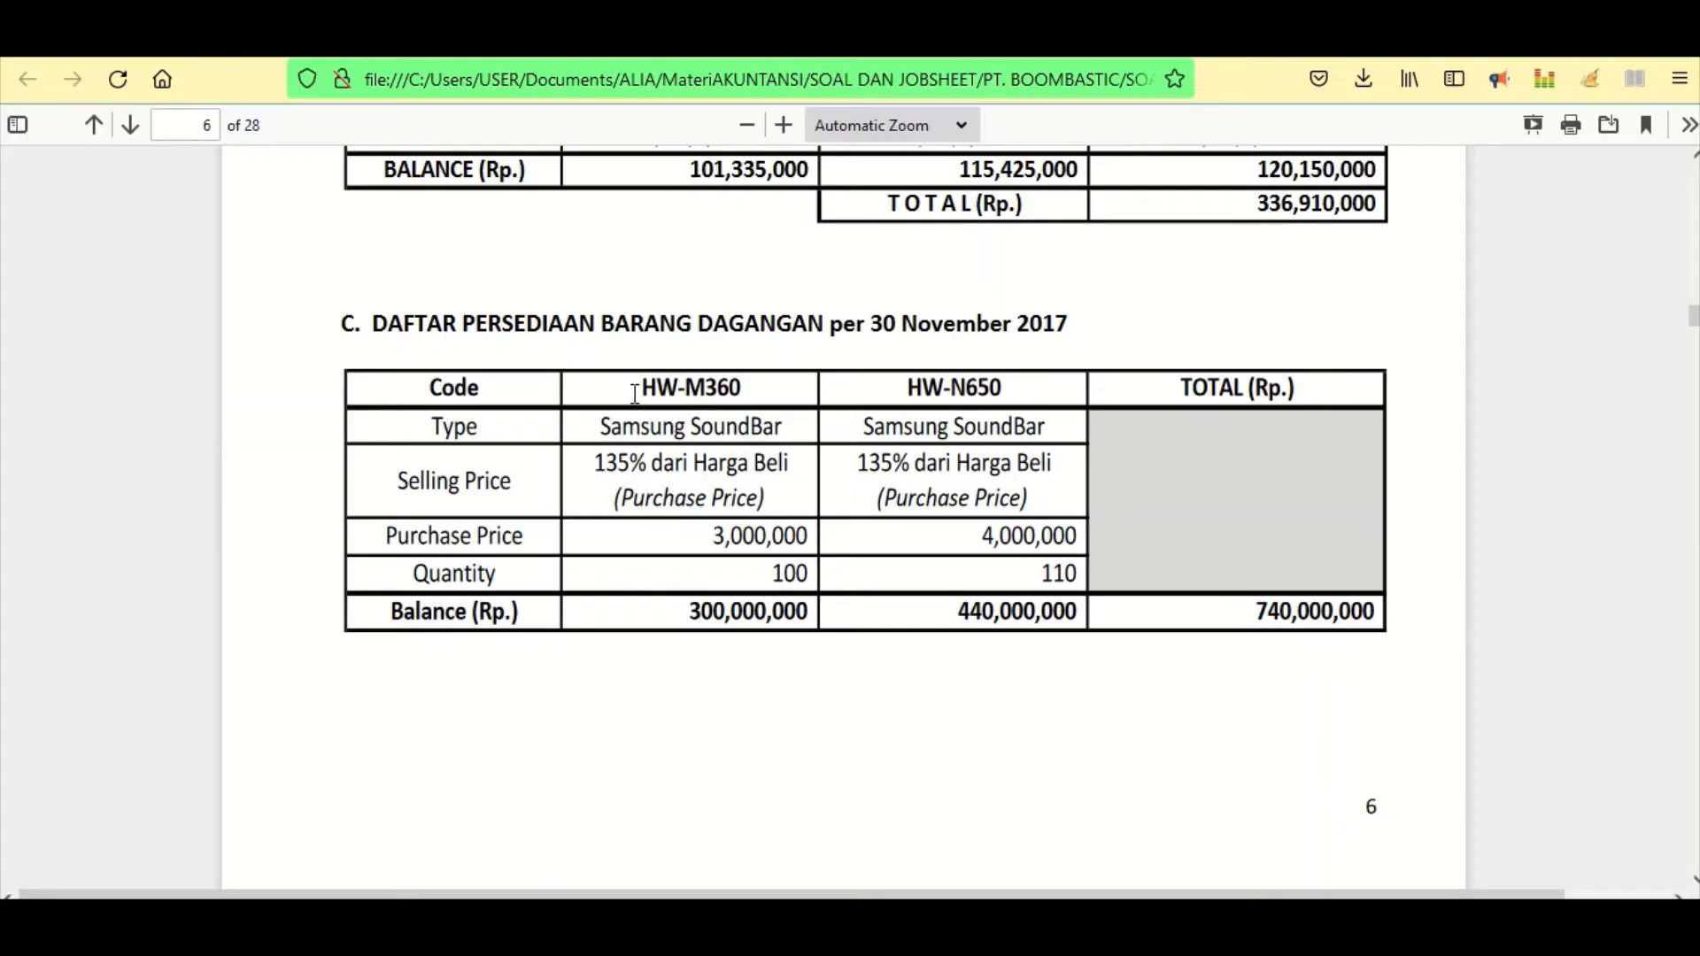
drag(649, 390, 743, 391)
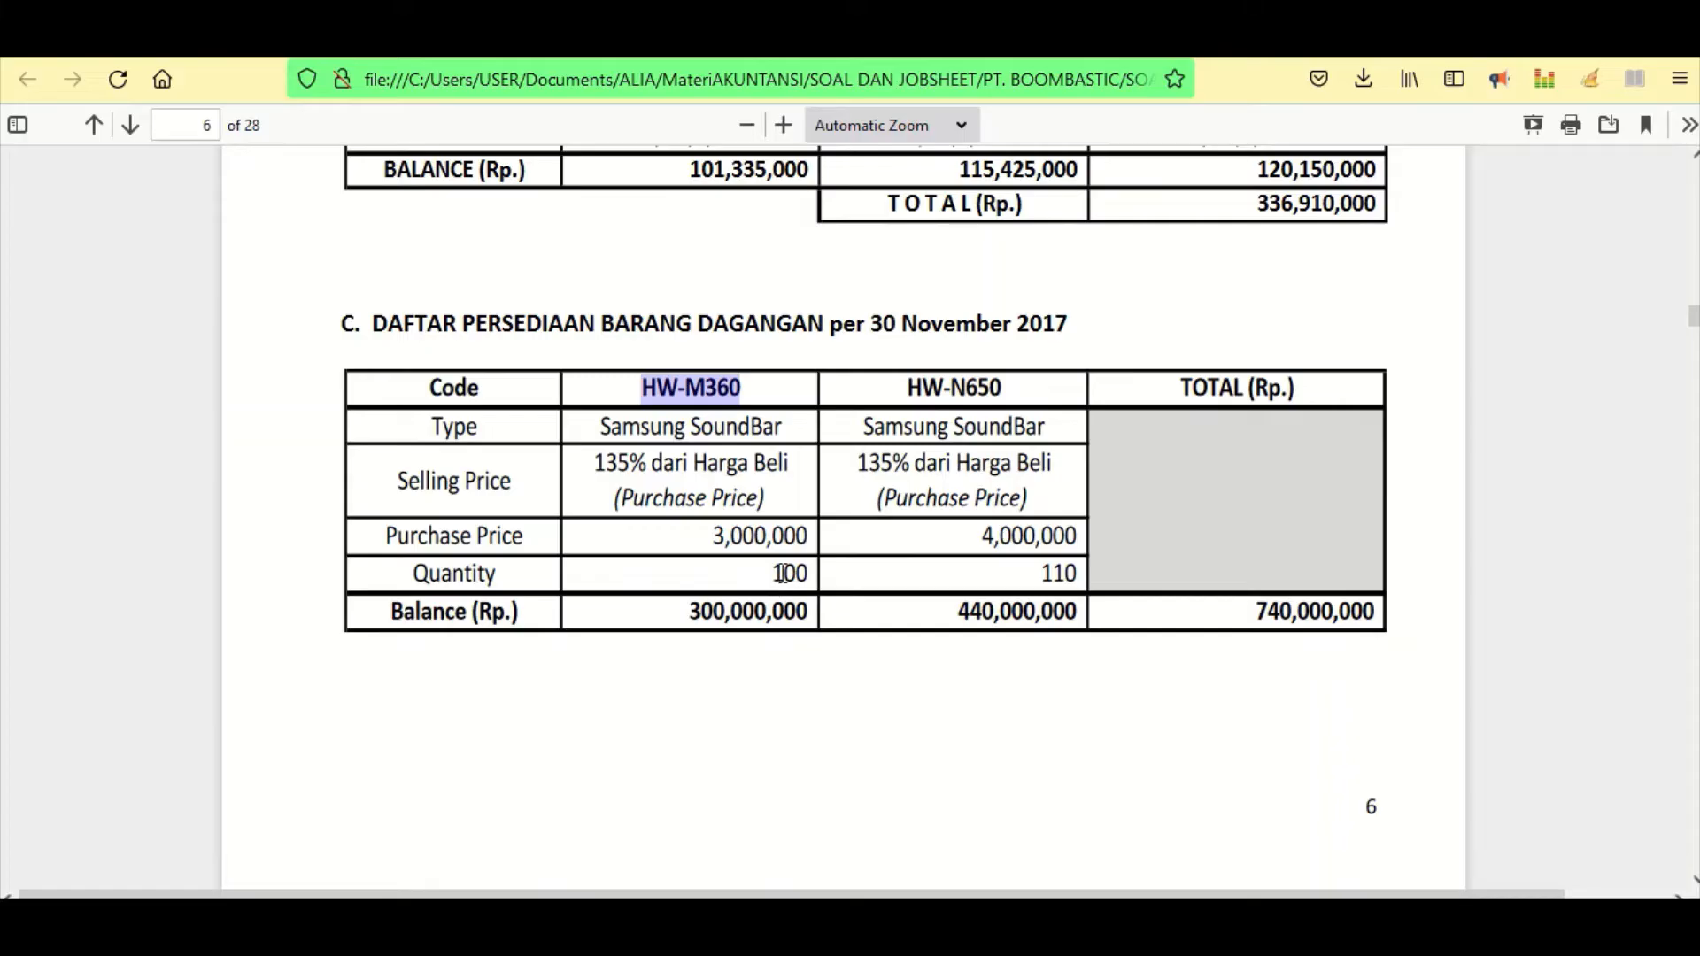
drag(776, 573, 818, 578)
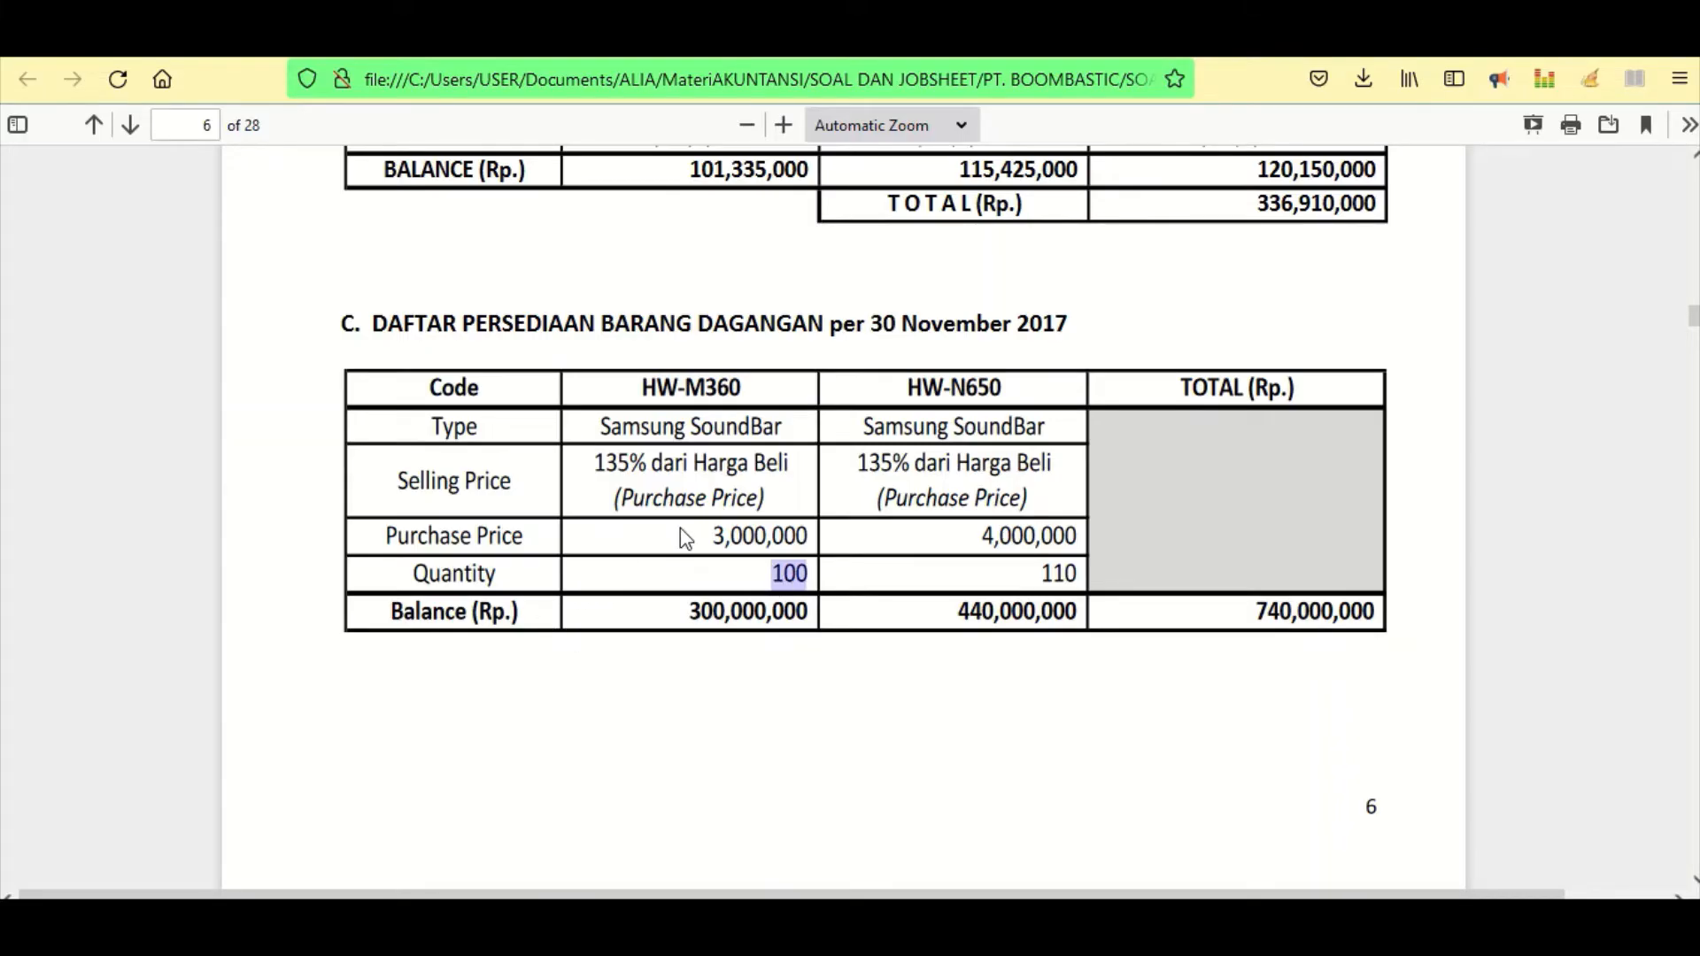
click(727, 542)
drag(727, 542, 832, 547)
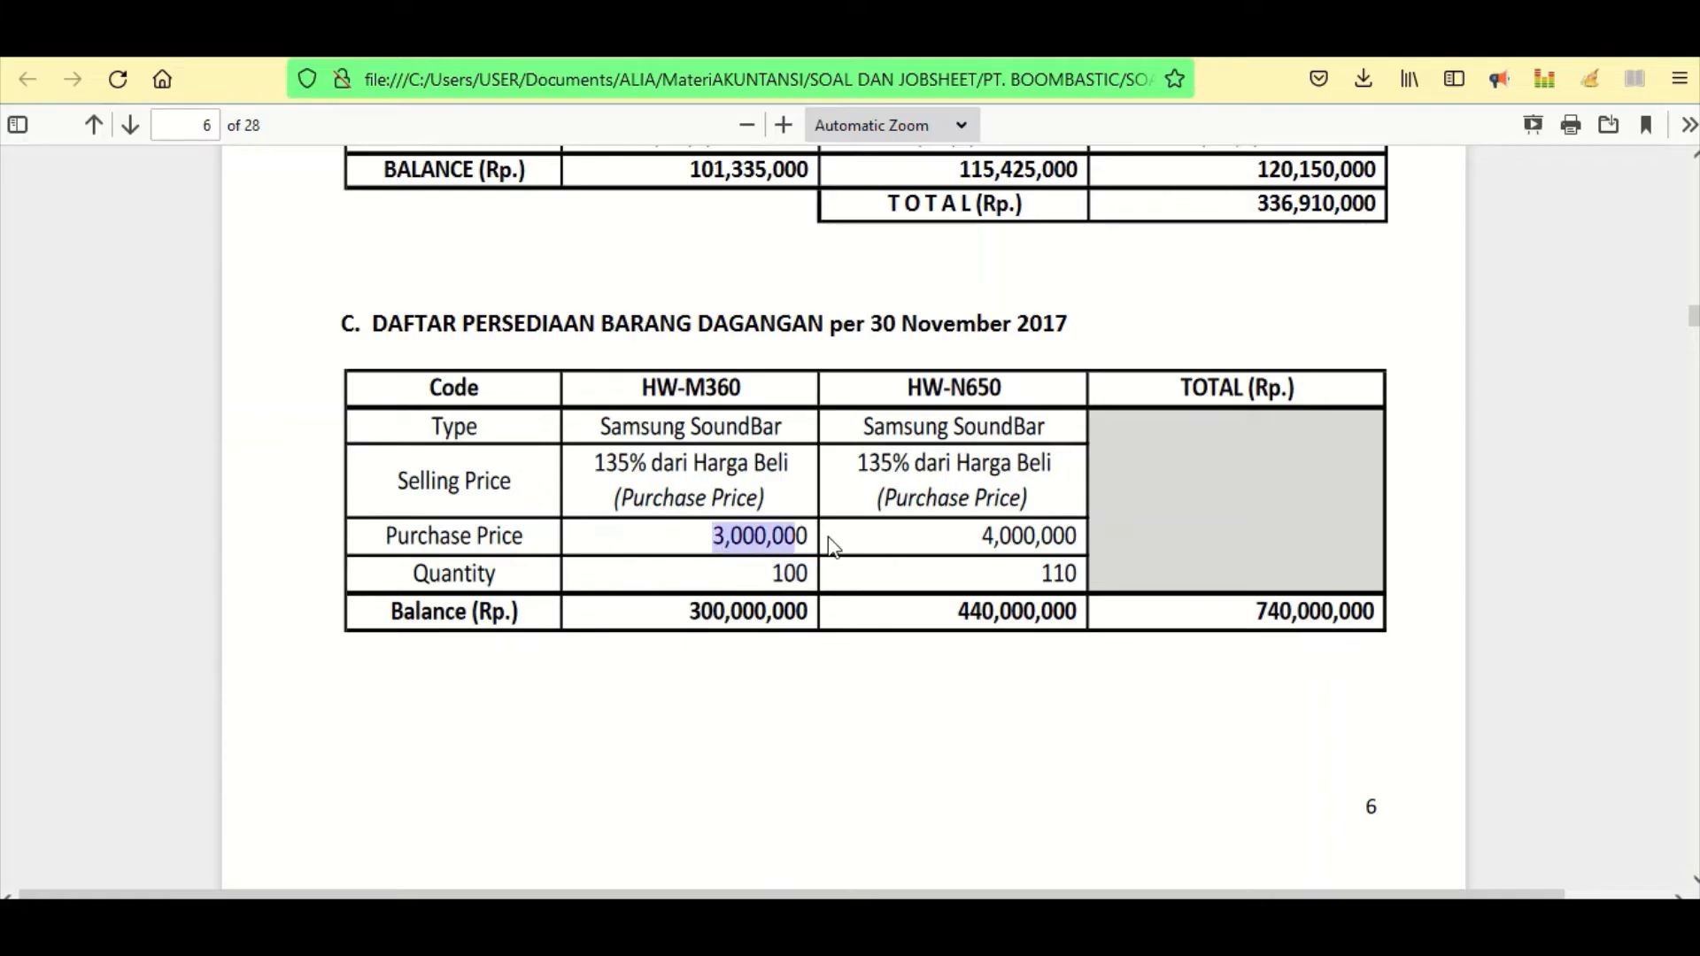
click(702, 613)
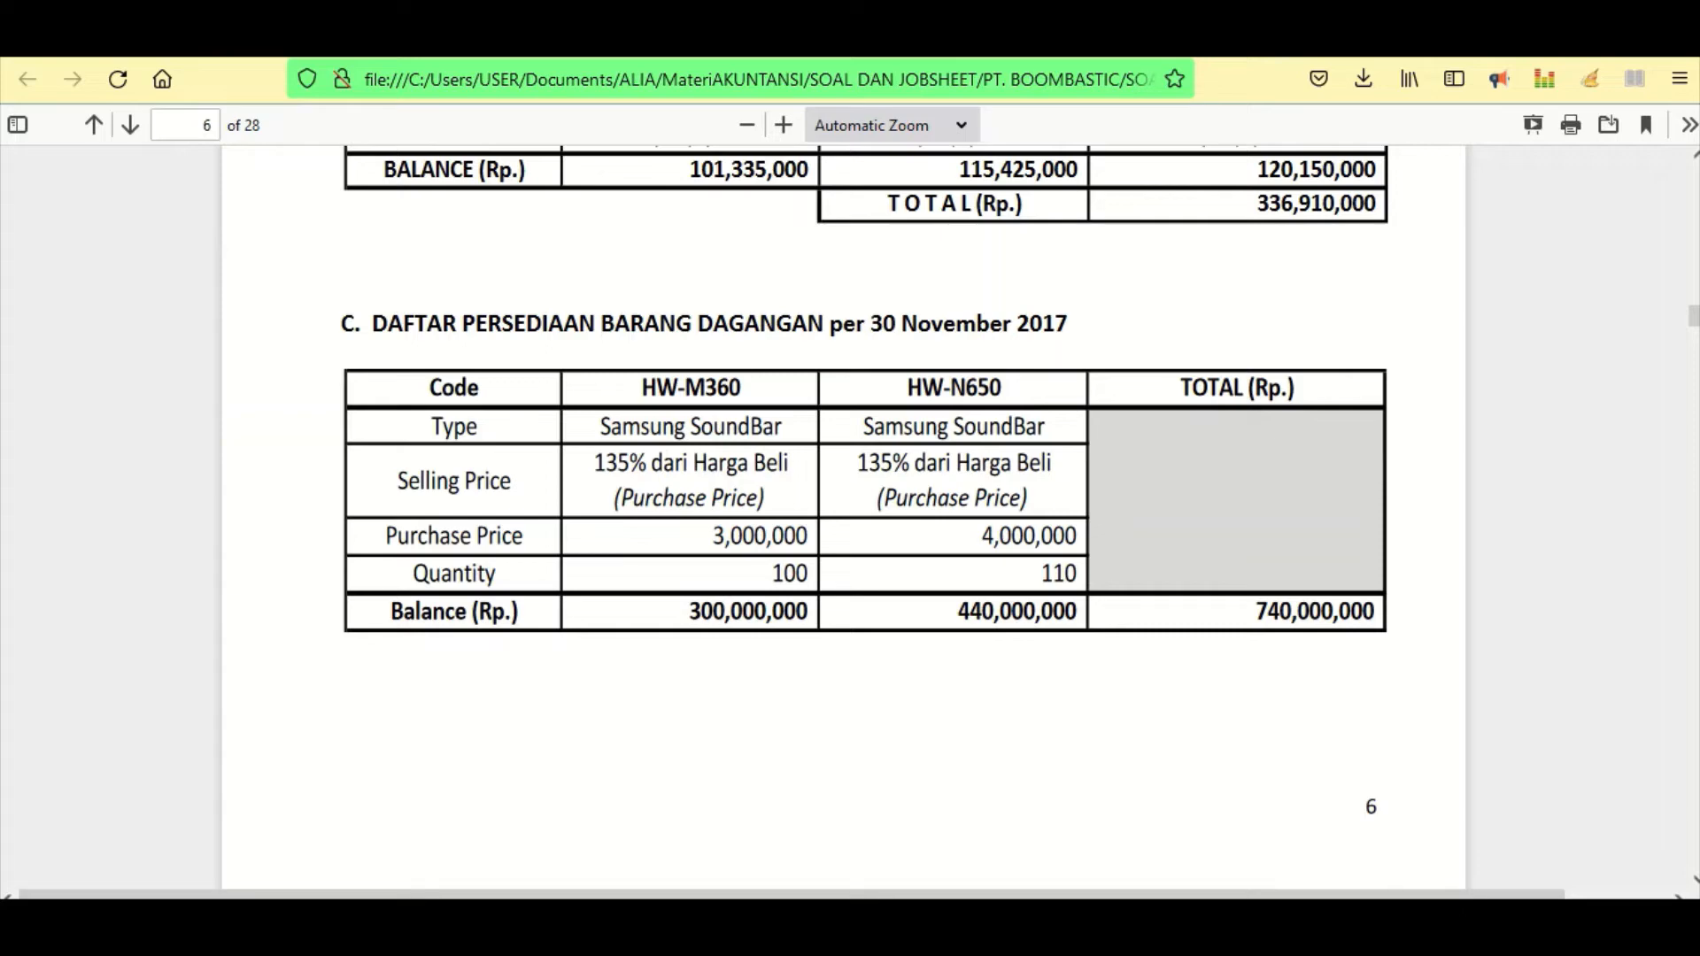
- Switch to Excel's IC1&2 sheet and examine the date, units, unit cost and total of HW-M360's opening inventory entry
mouse_move(1142, 937)
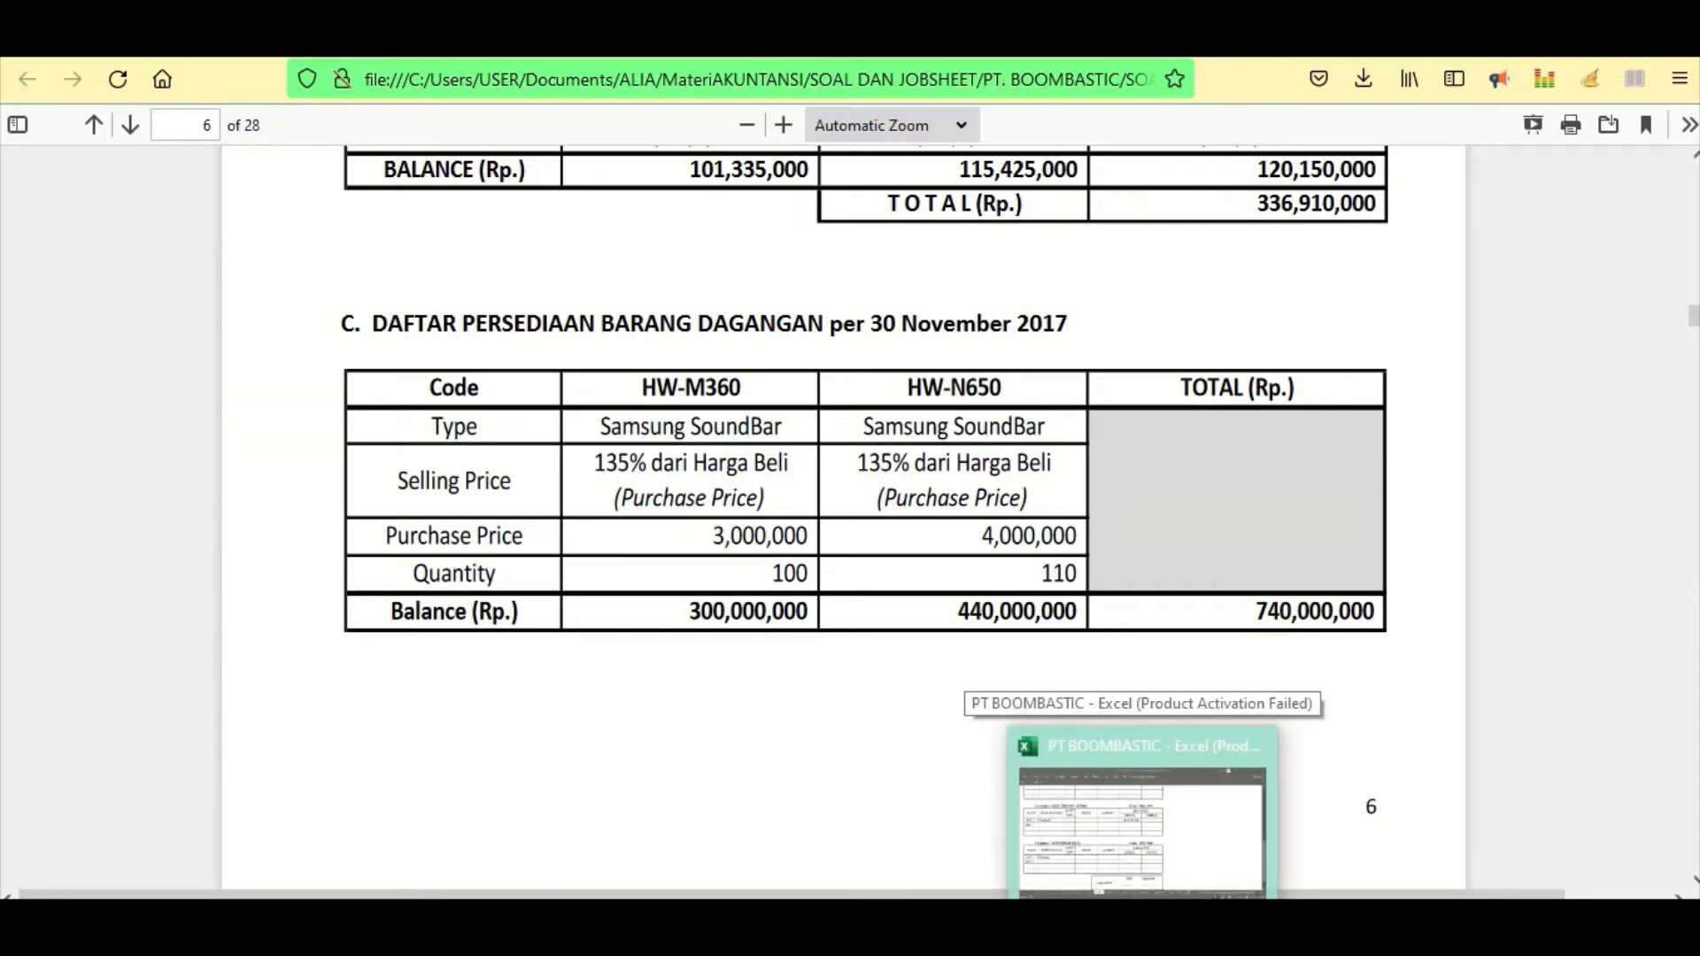
click(1141, 814)
click(476, 865)
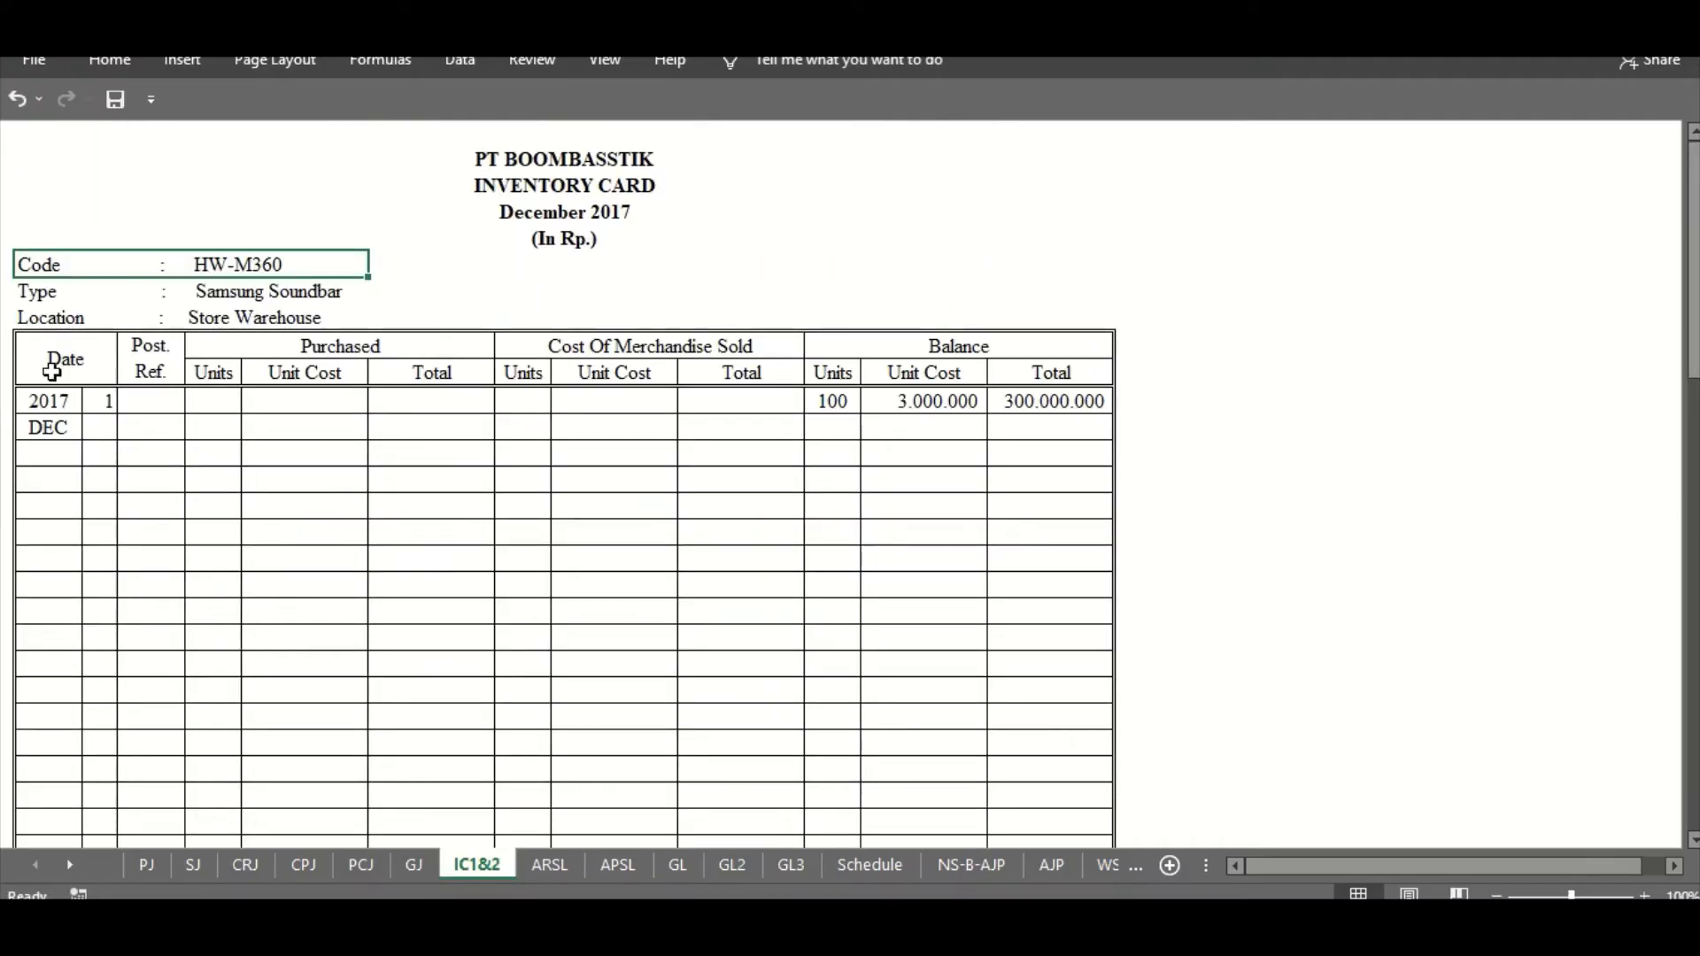
click(93, 408)
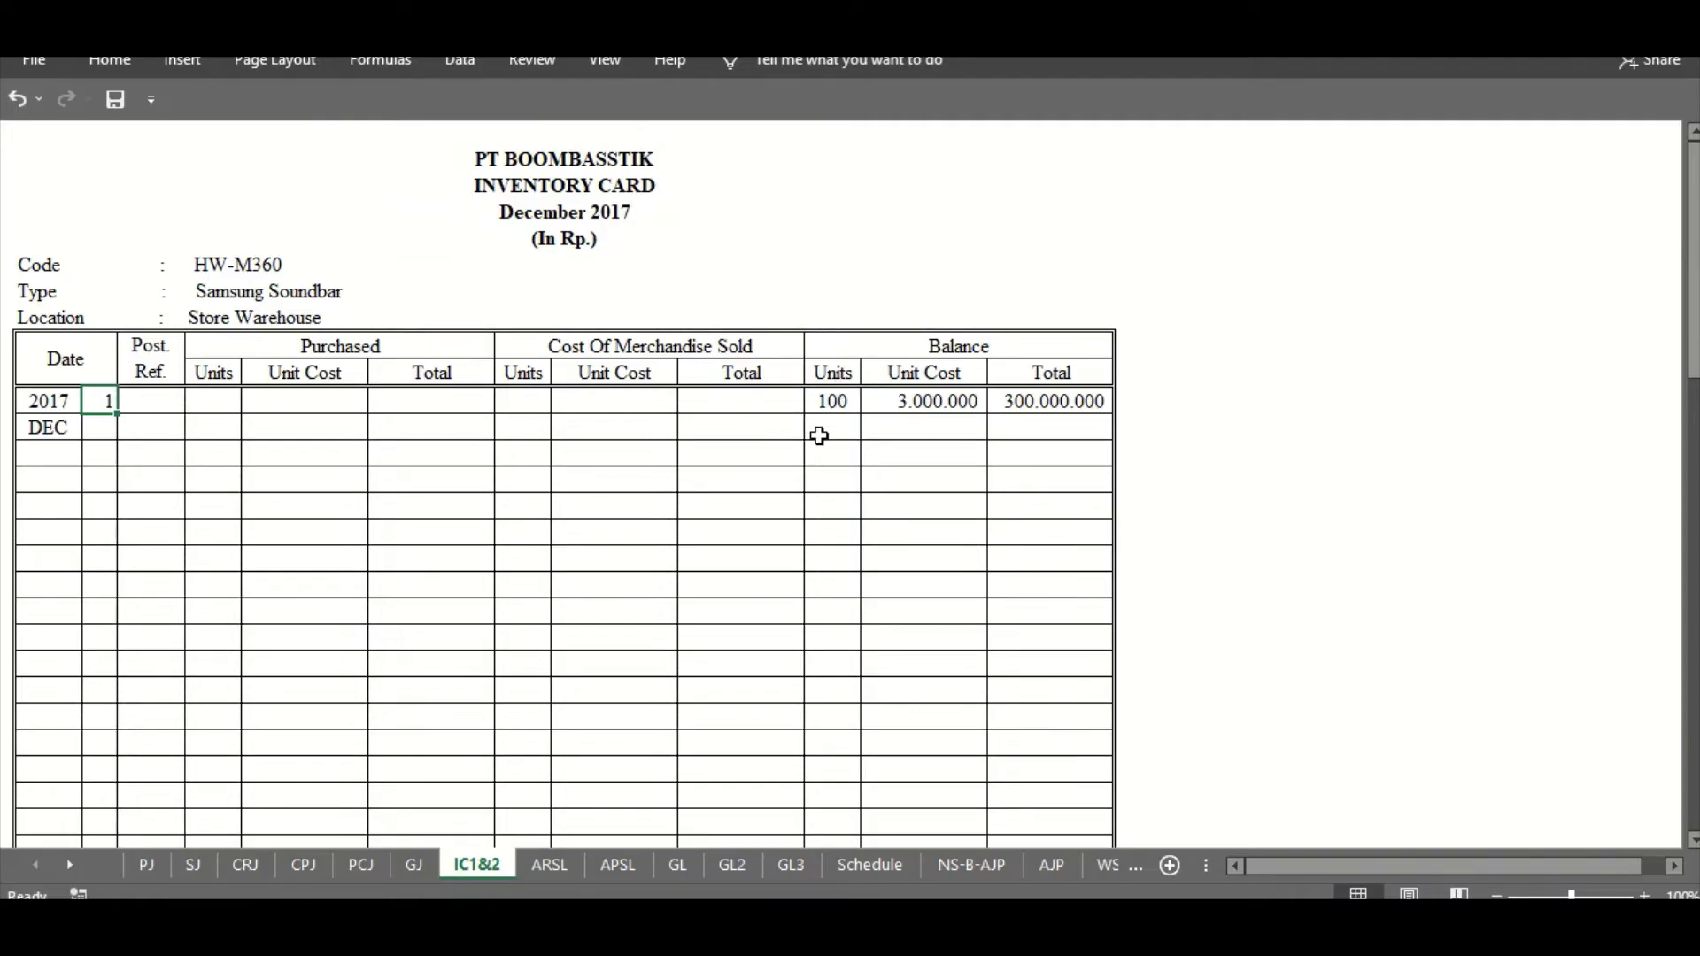
click(848, 400)
click(920, 401)
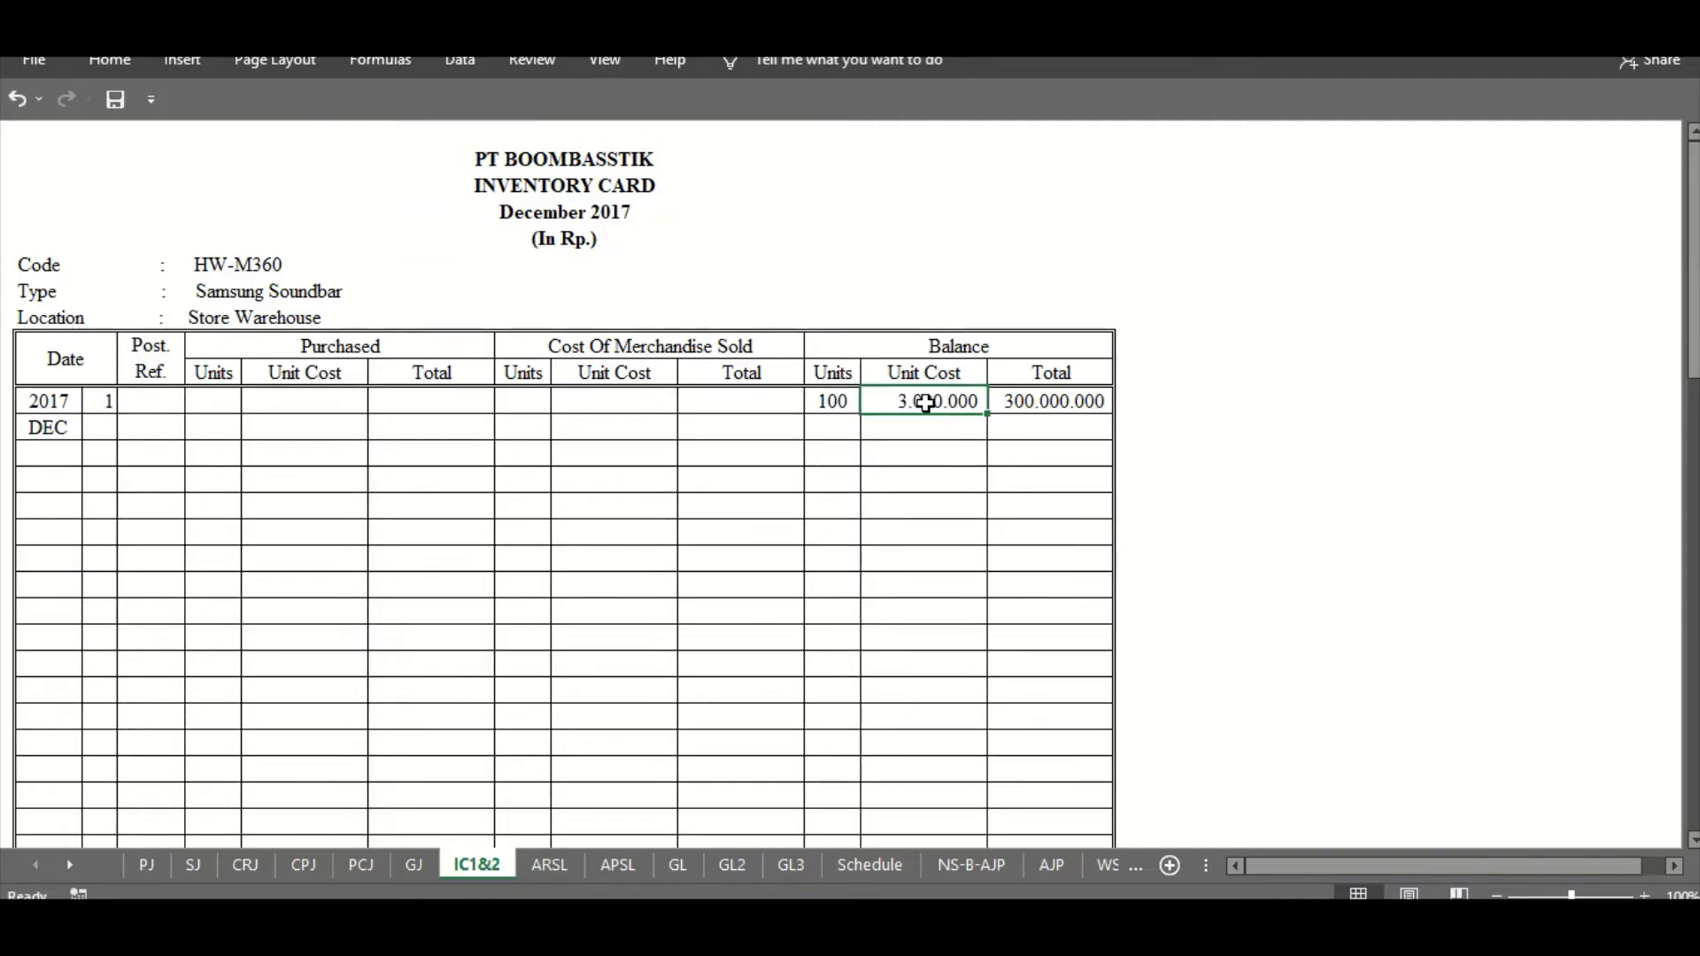
click(1088, 401)
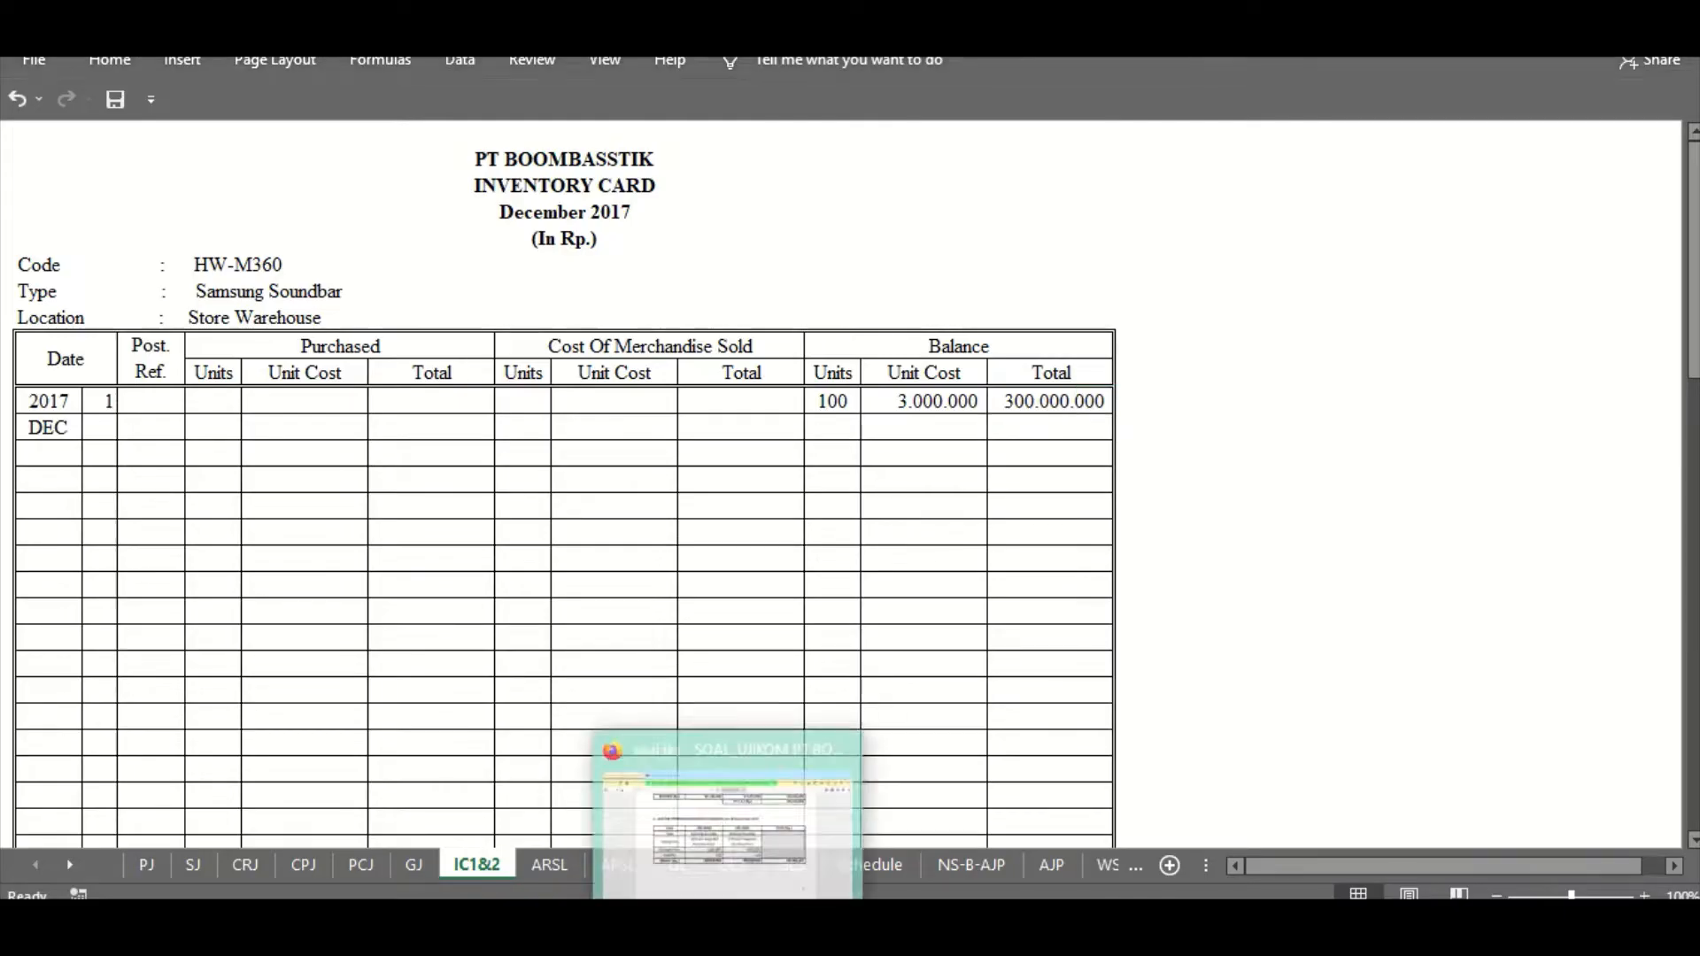
- Switch to the question PDF and highlight HW-N650's purchase price in the merchandise inventory list
click(728, 921)
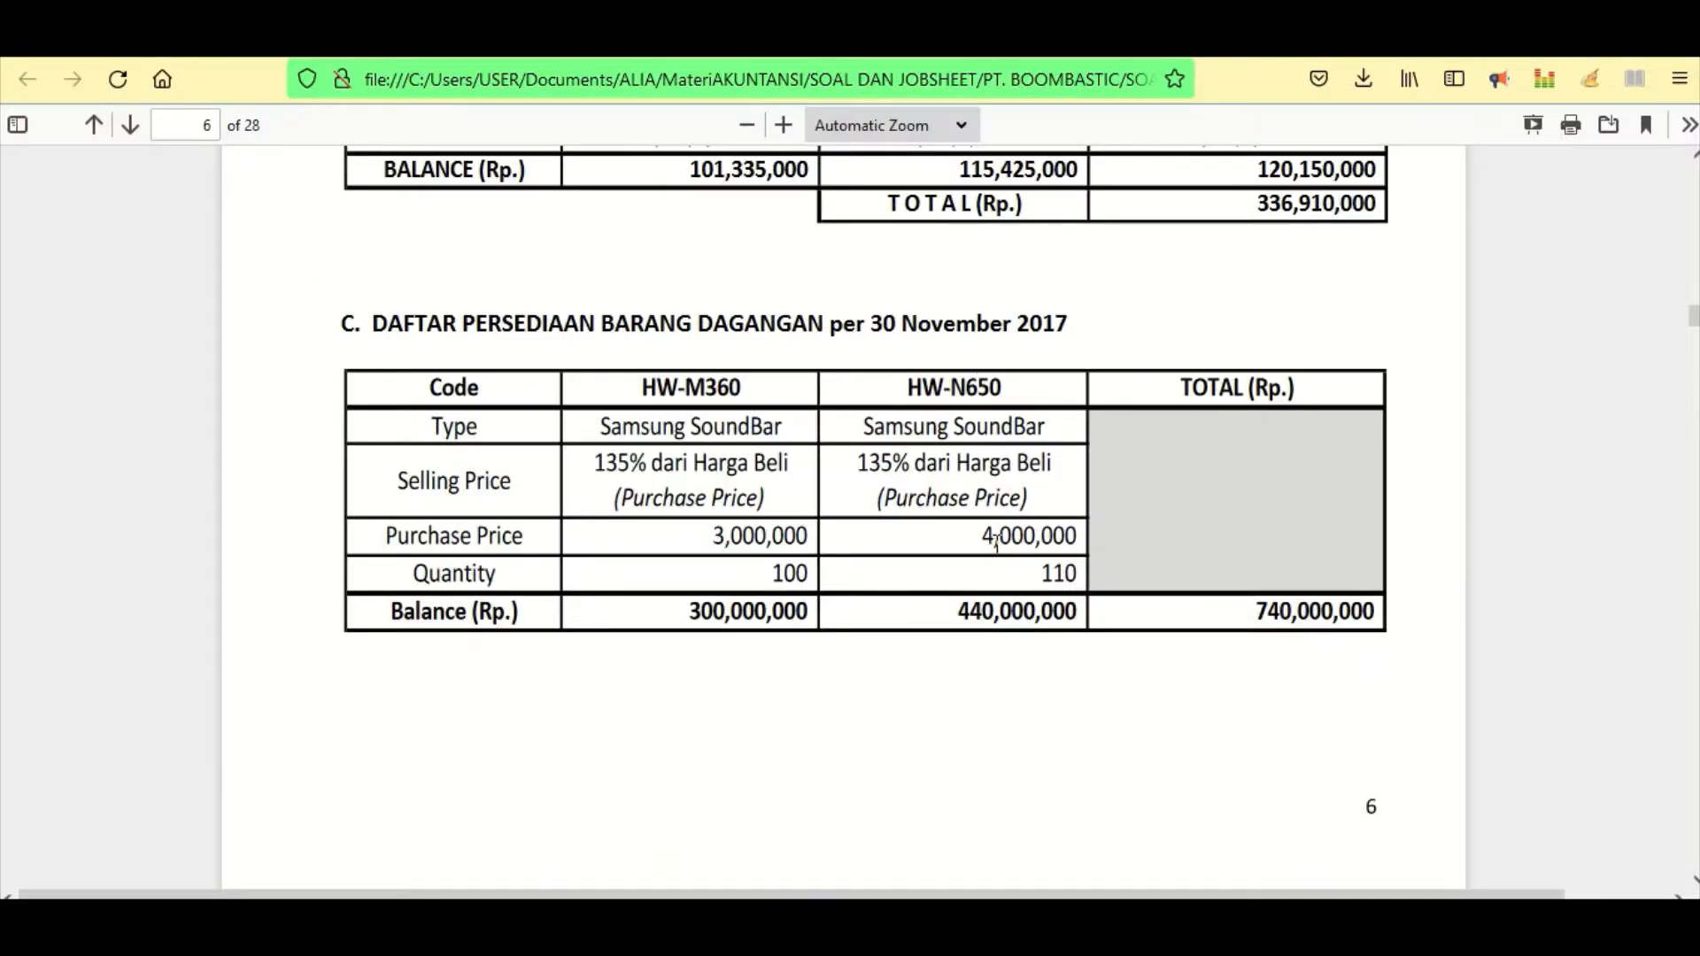
drag(983, 543, 1033, 540)
click(1071, 540)
- Return to Excel and examine the opening date and Balance columns of the HW-N650 inventory card on IC1&2
key(alt+Tab)
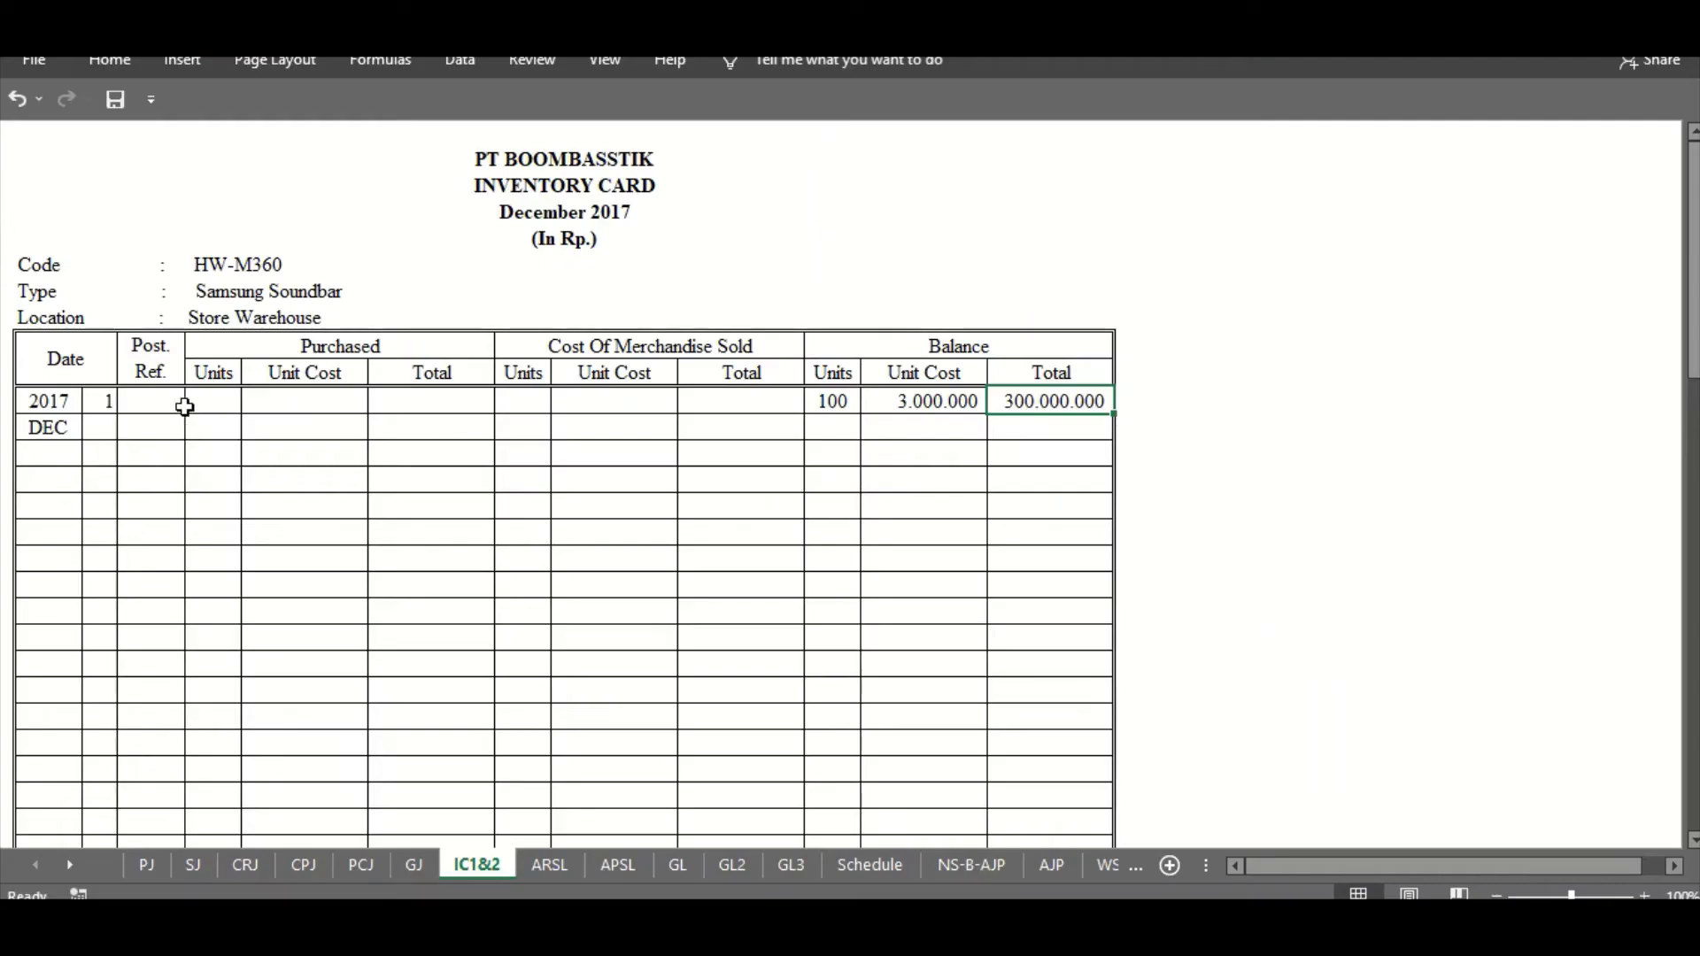
scroll(184, 406, down, 11)
scroll(184, 406, down, 4)
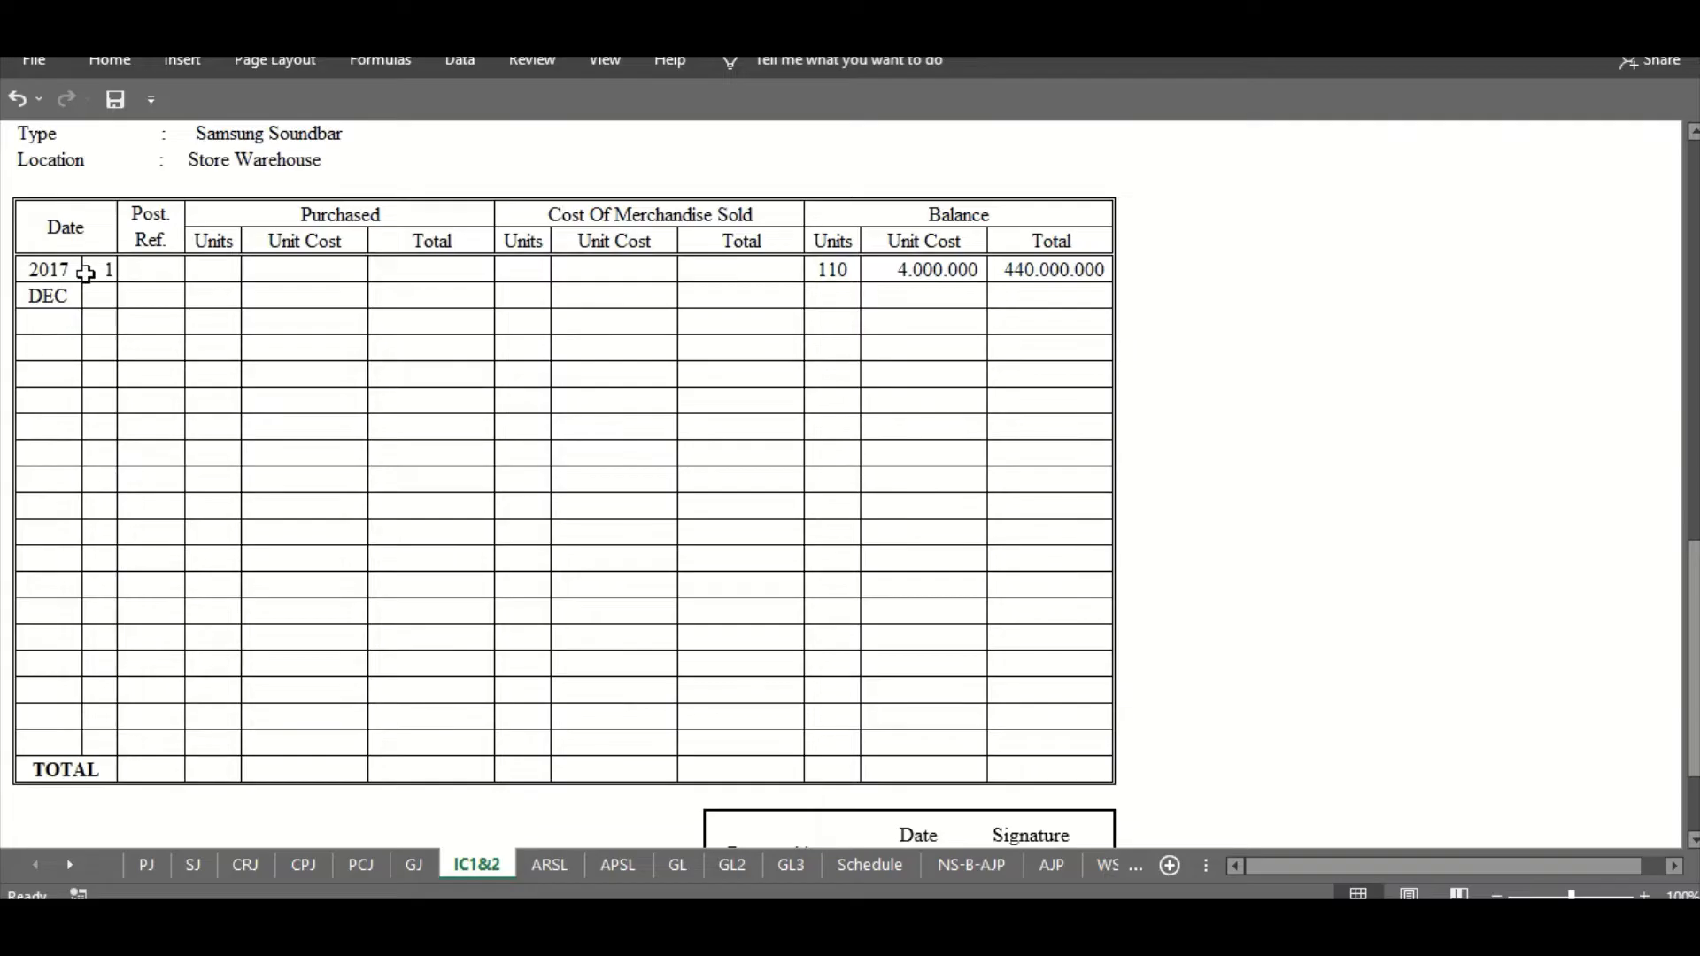
scroll(85, 274, up, 1)
click(115, 345)
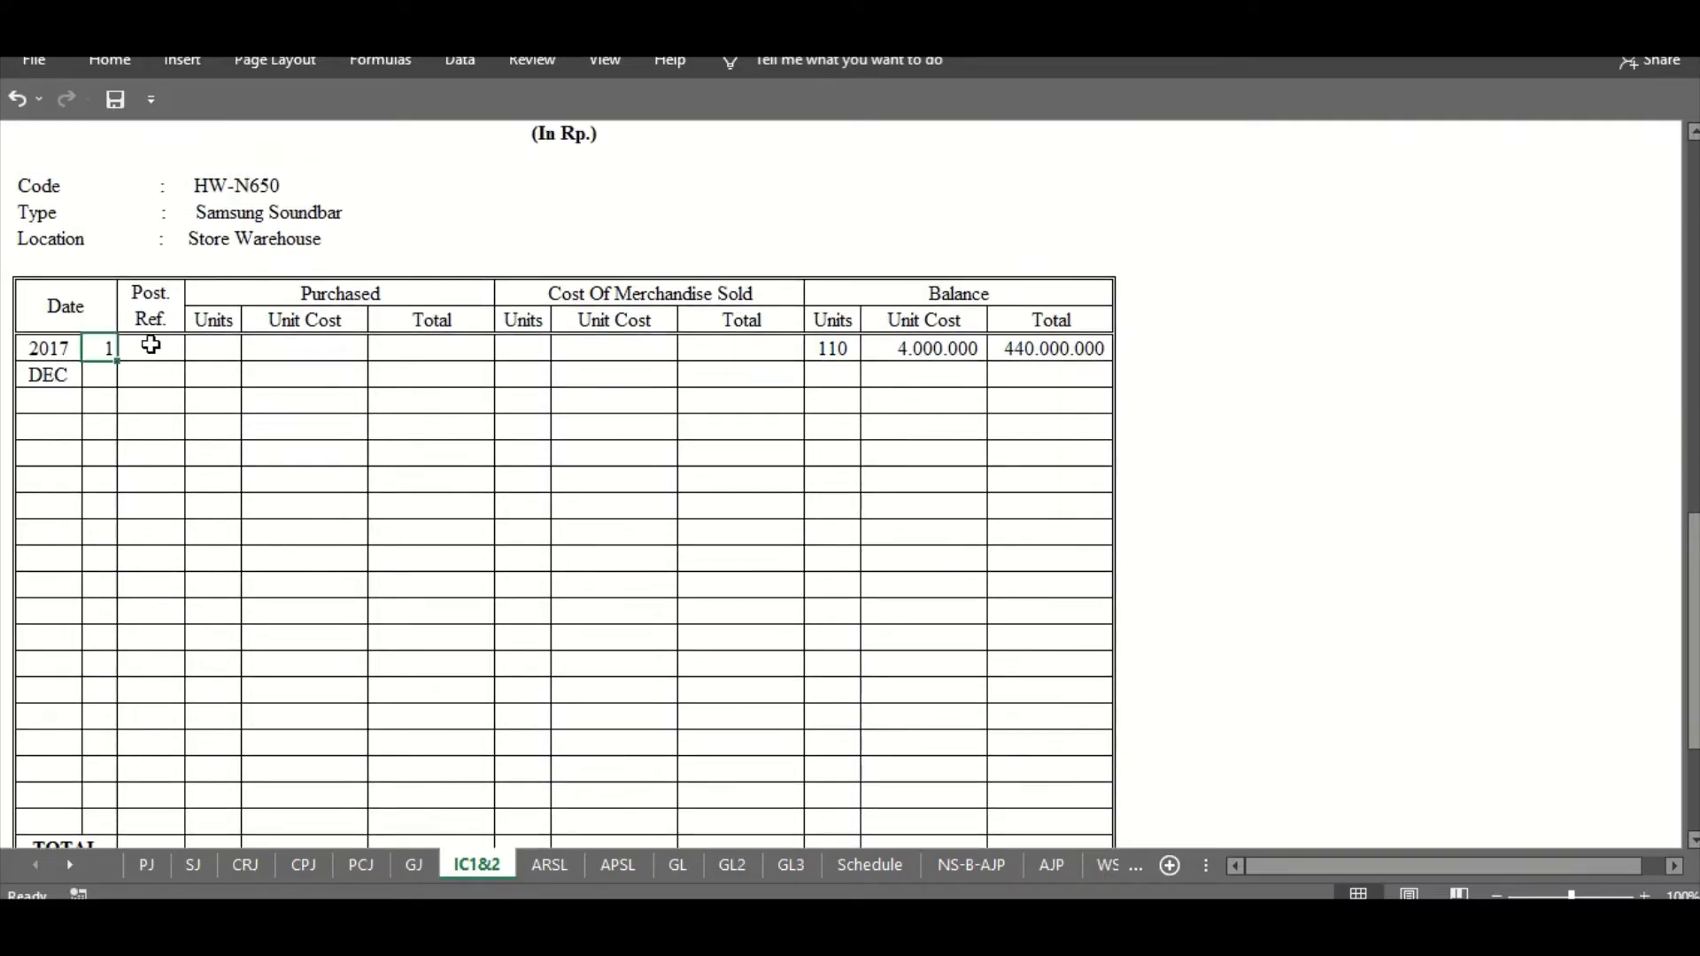
scroll(156, 345, up, 1)
scroll(684, 447, up, 1)
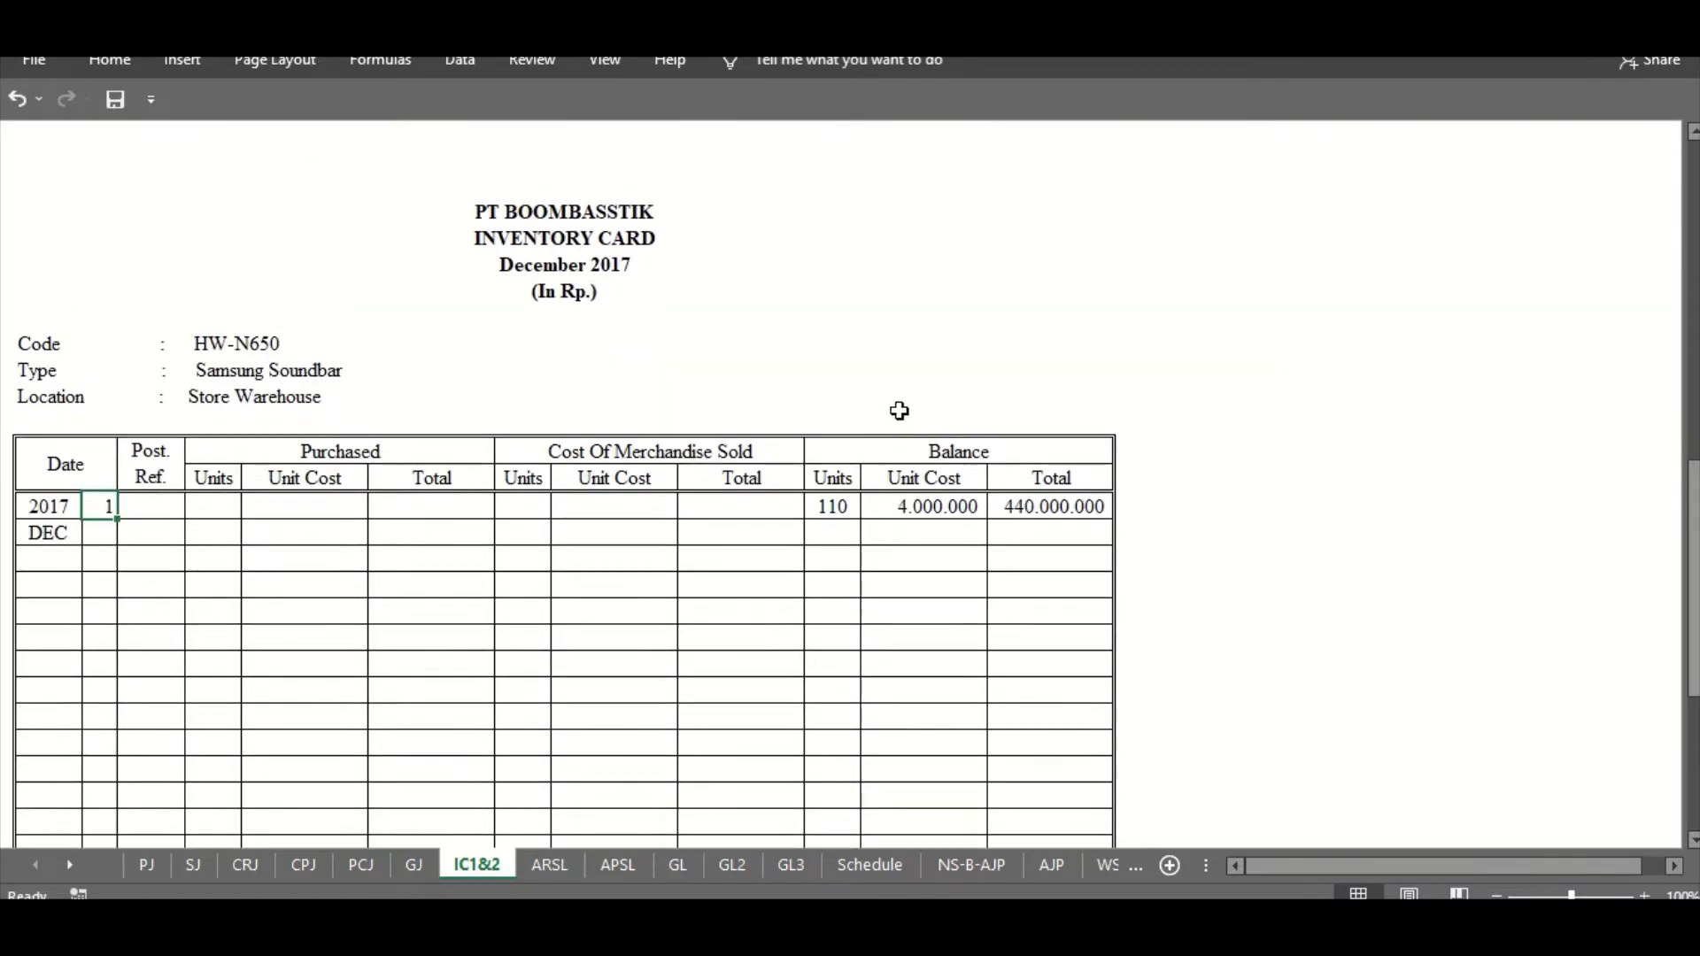
click(911, 448)
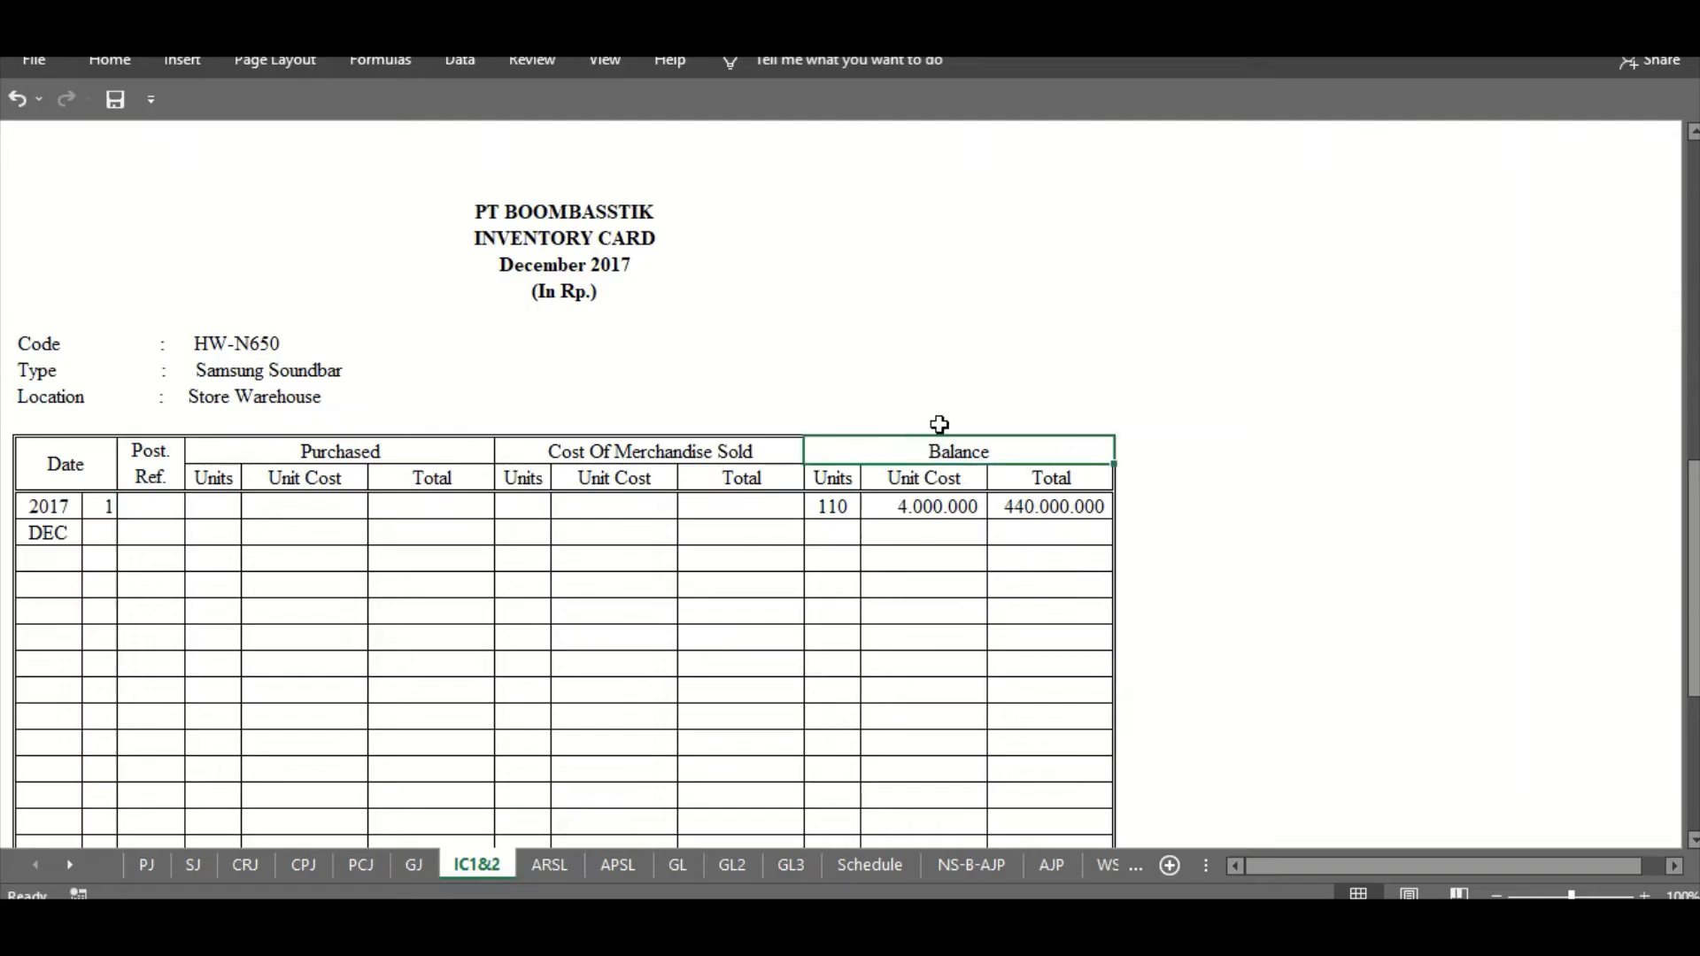
- Switch to the question PDF and review the customer, supplier and merchandise inventory lists again
key(alt+Tab)
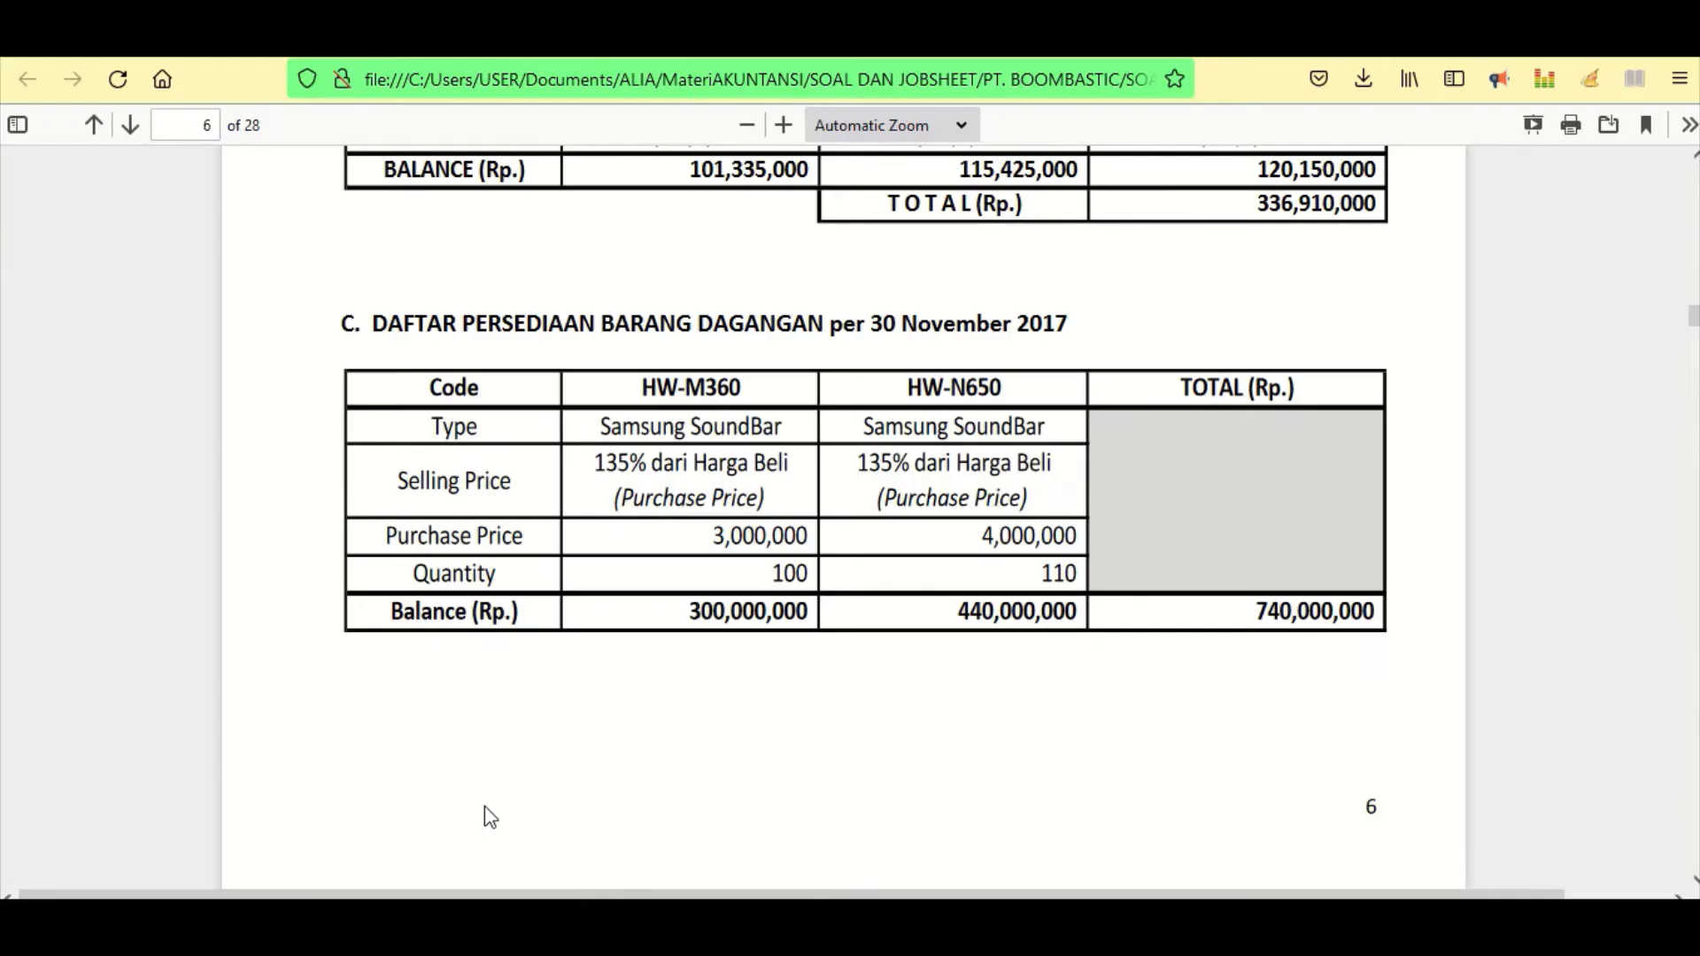
scroll(335, 545, up, 5)
scroll(335, 544, up, 3)
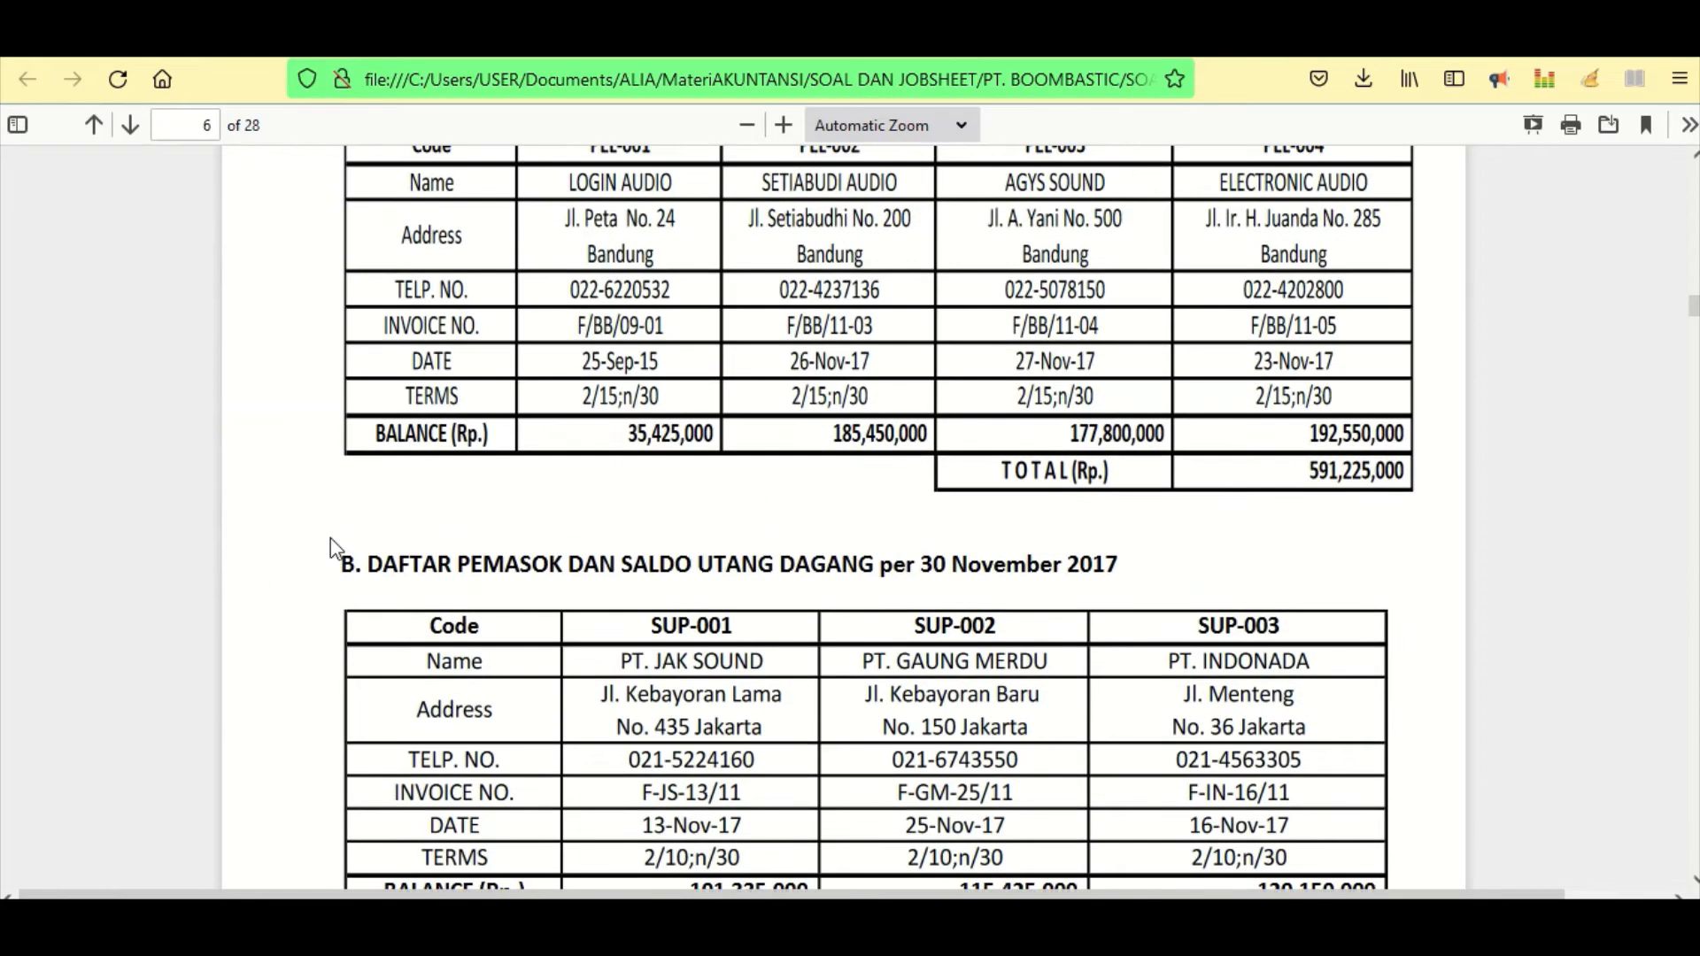
scroll(334, 544, down, 5)
scroll(334, 544, down, 3)
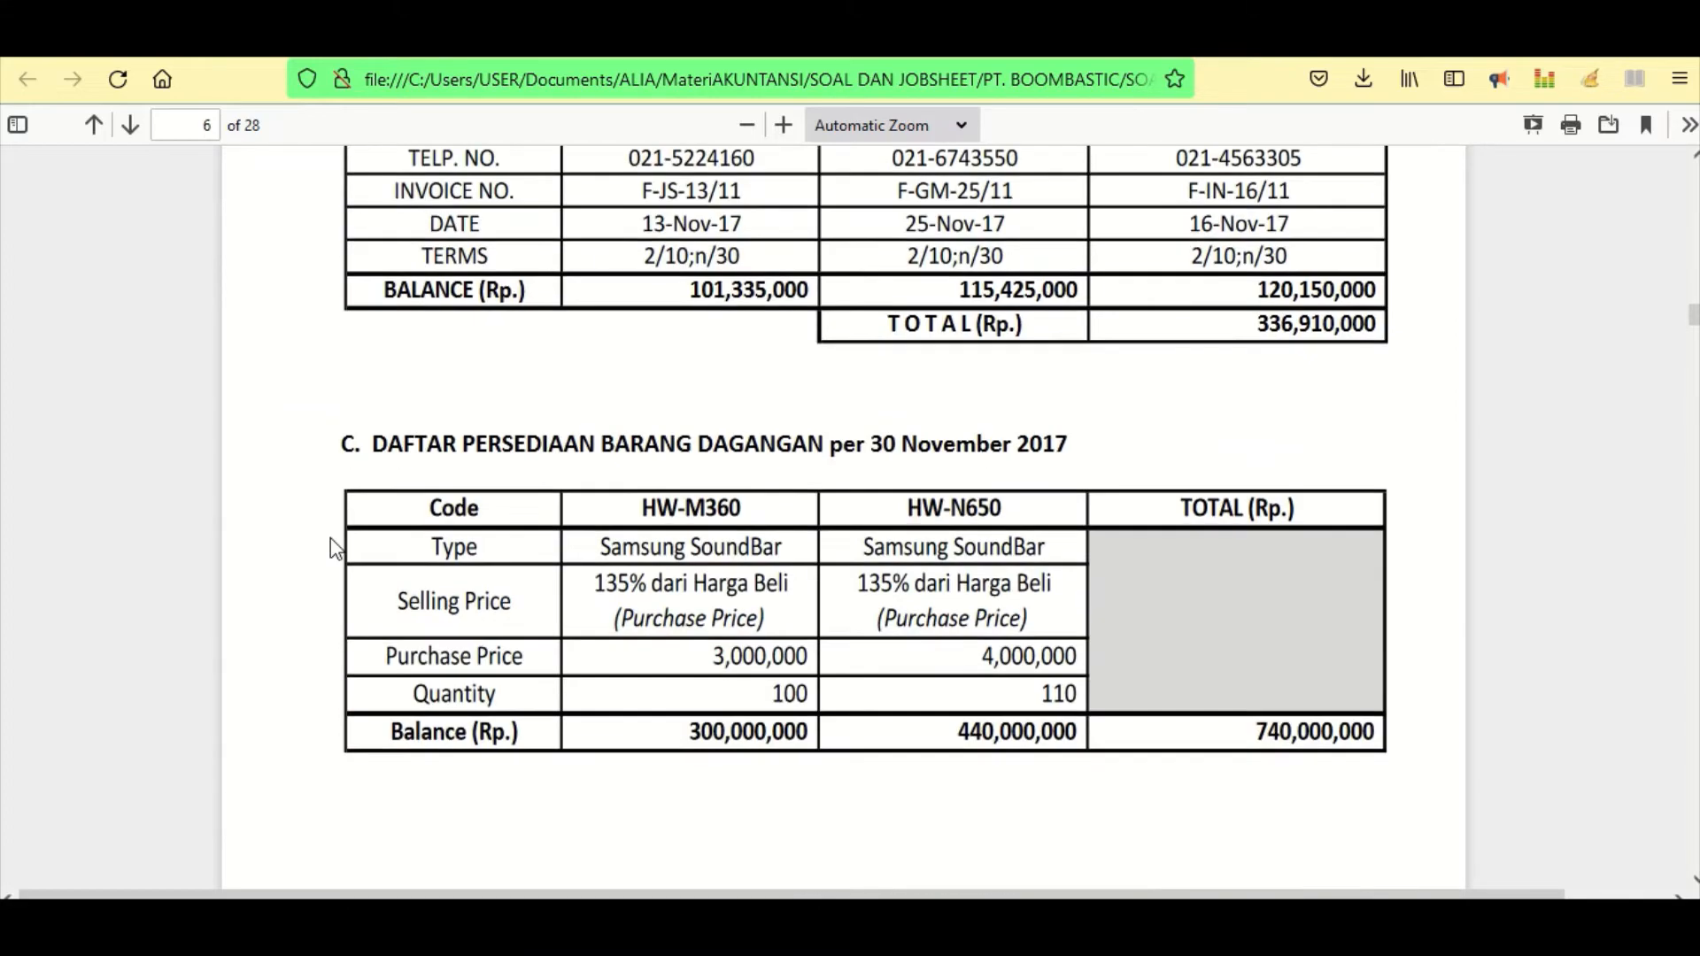
scroll(468, 437, down, 2)
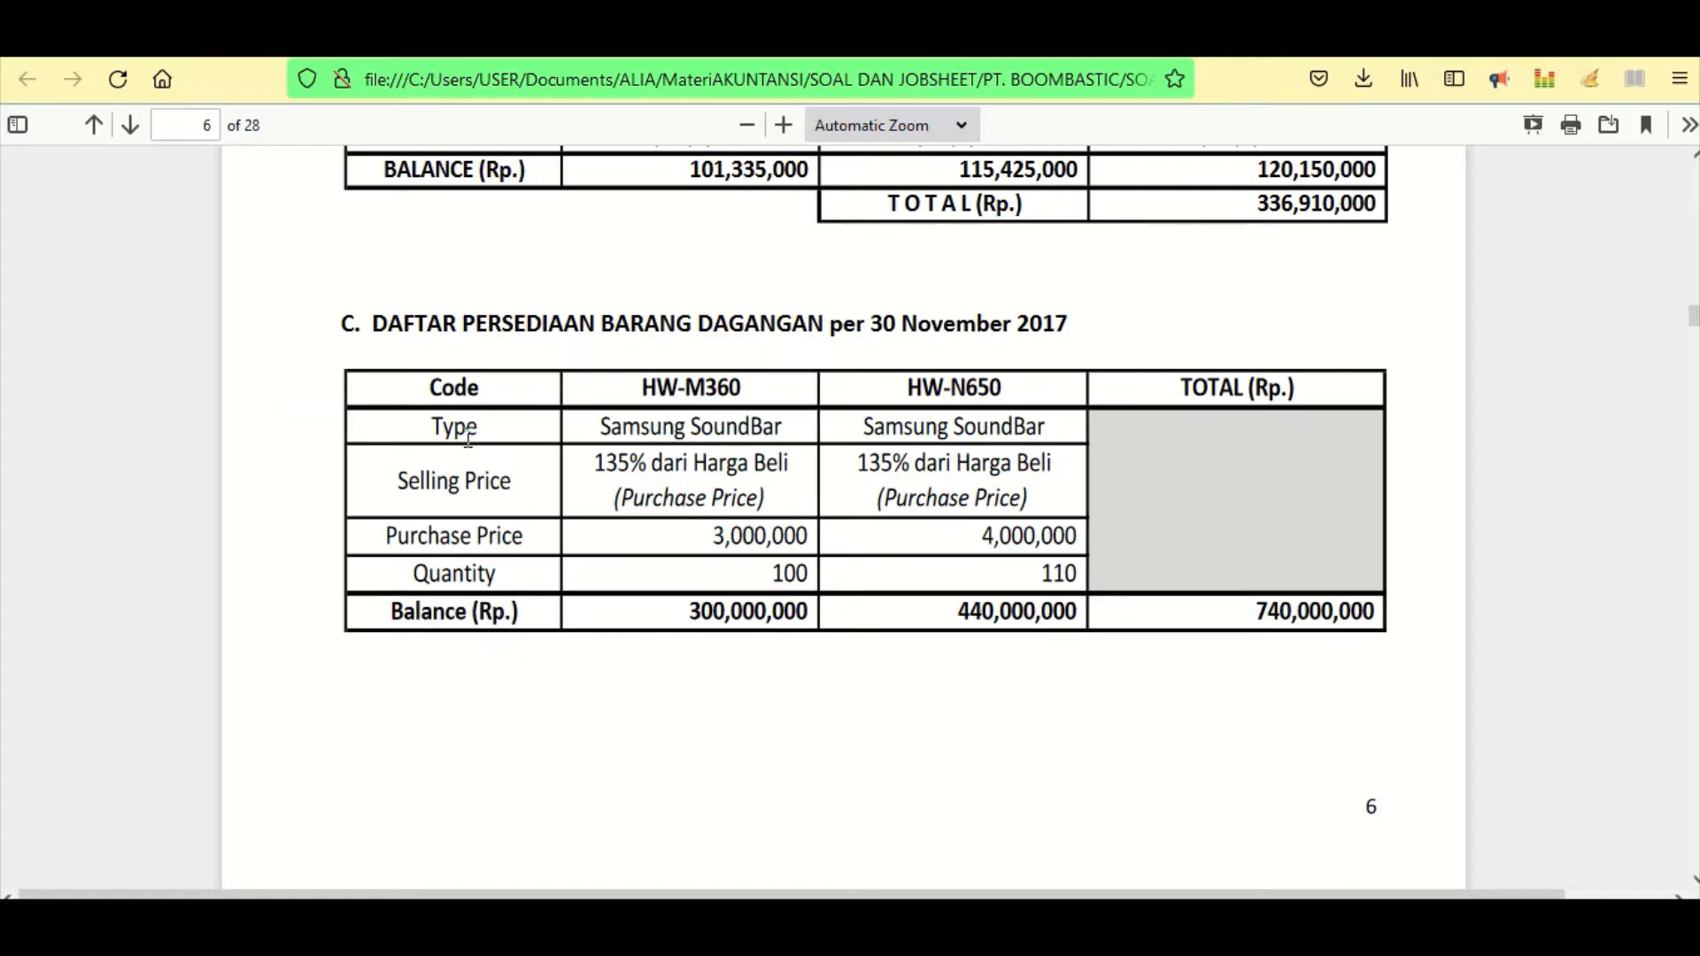
- Read the fixed asset list and the share ownership composition in sections D and E of the question PDF
scroll(468, 437, down, 9)
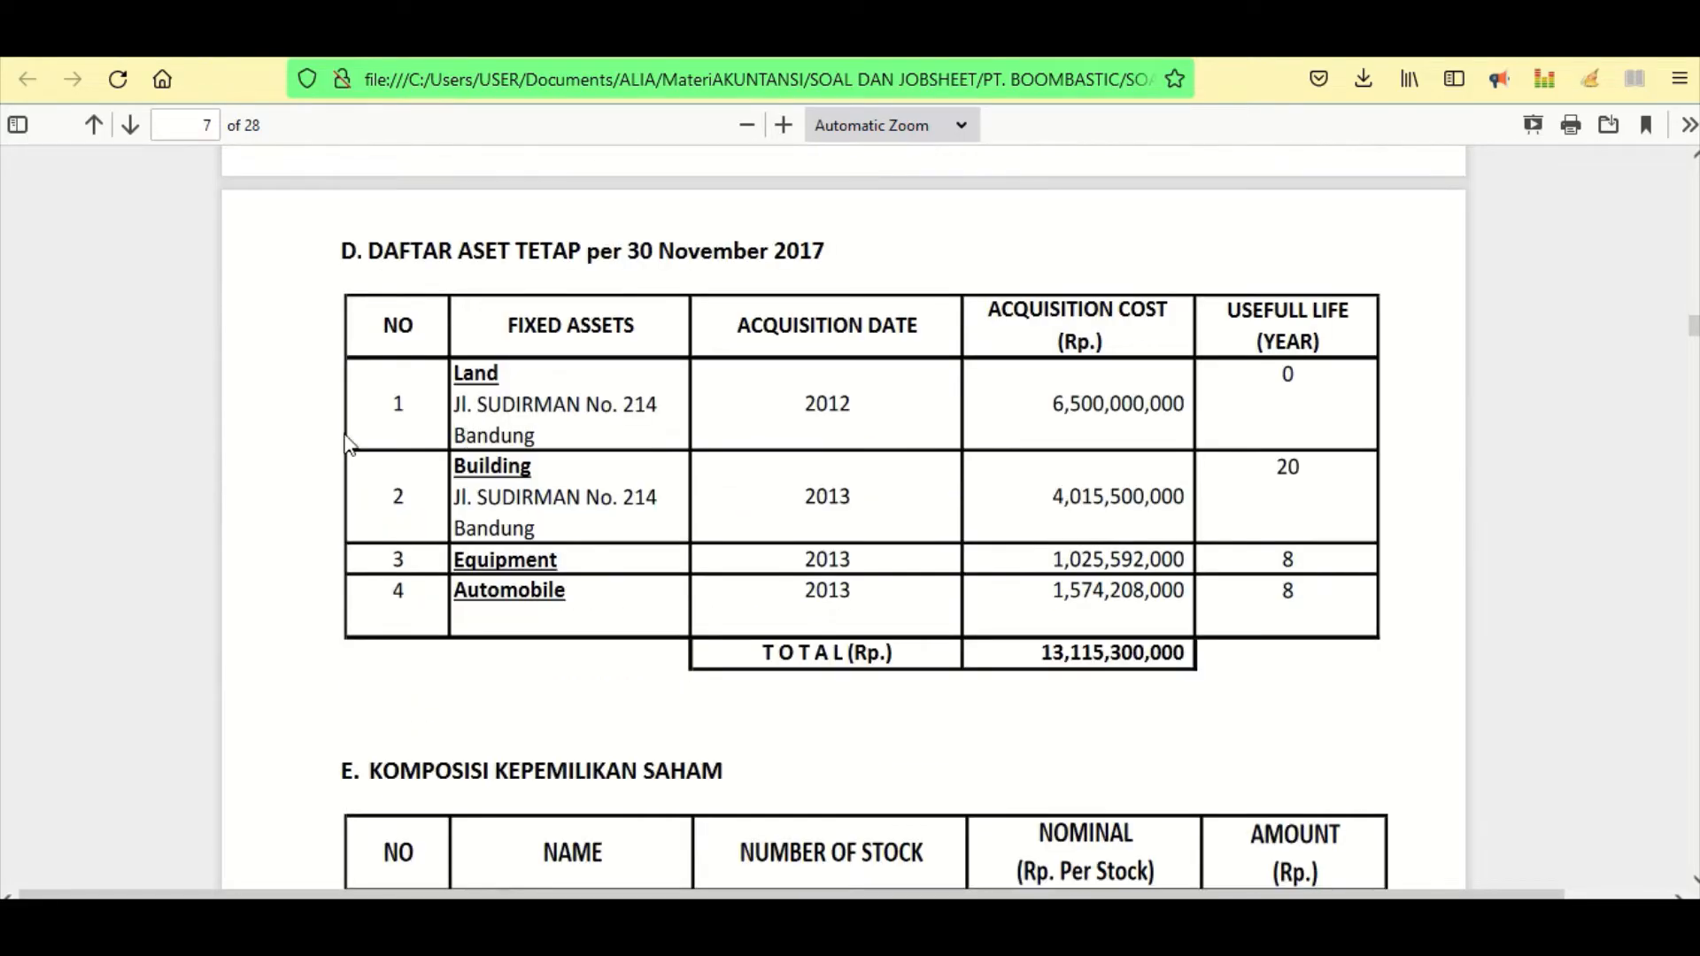
scroll(372, 438, down, 3)
scroll(376, 440, up, 3)
scroll(469, 496, down, 6)
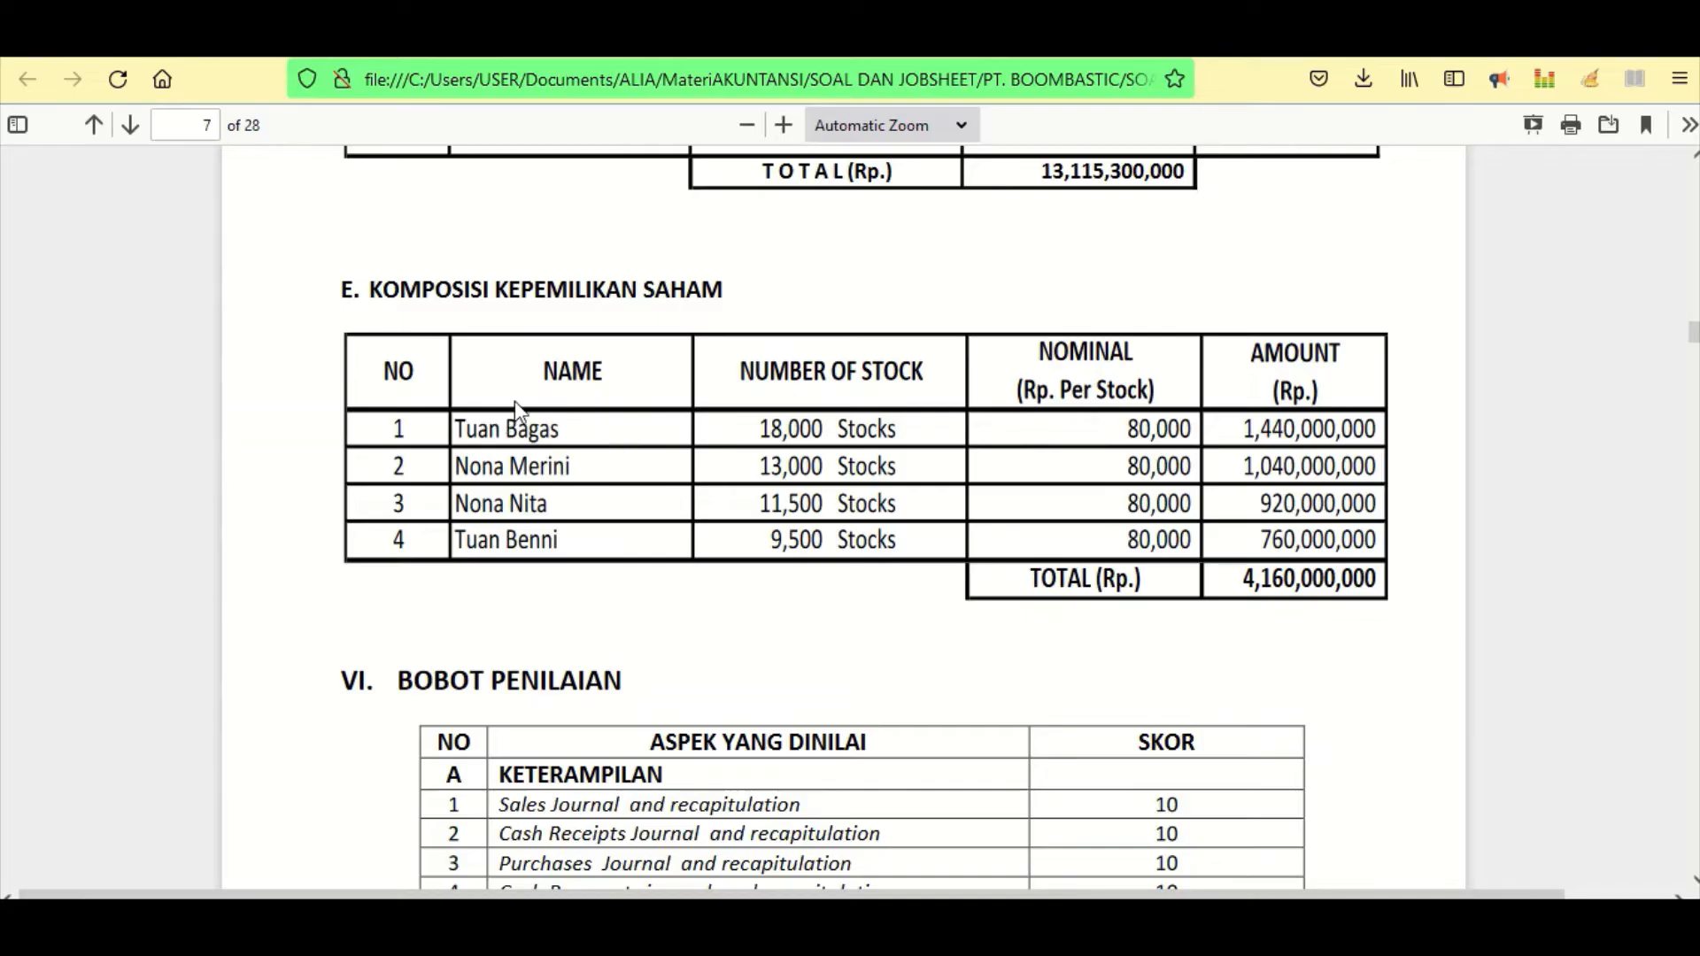
scroll(411, 631, up, 5)
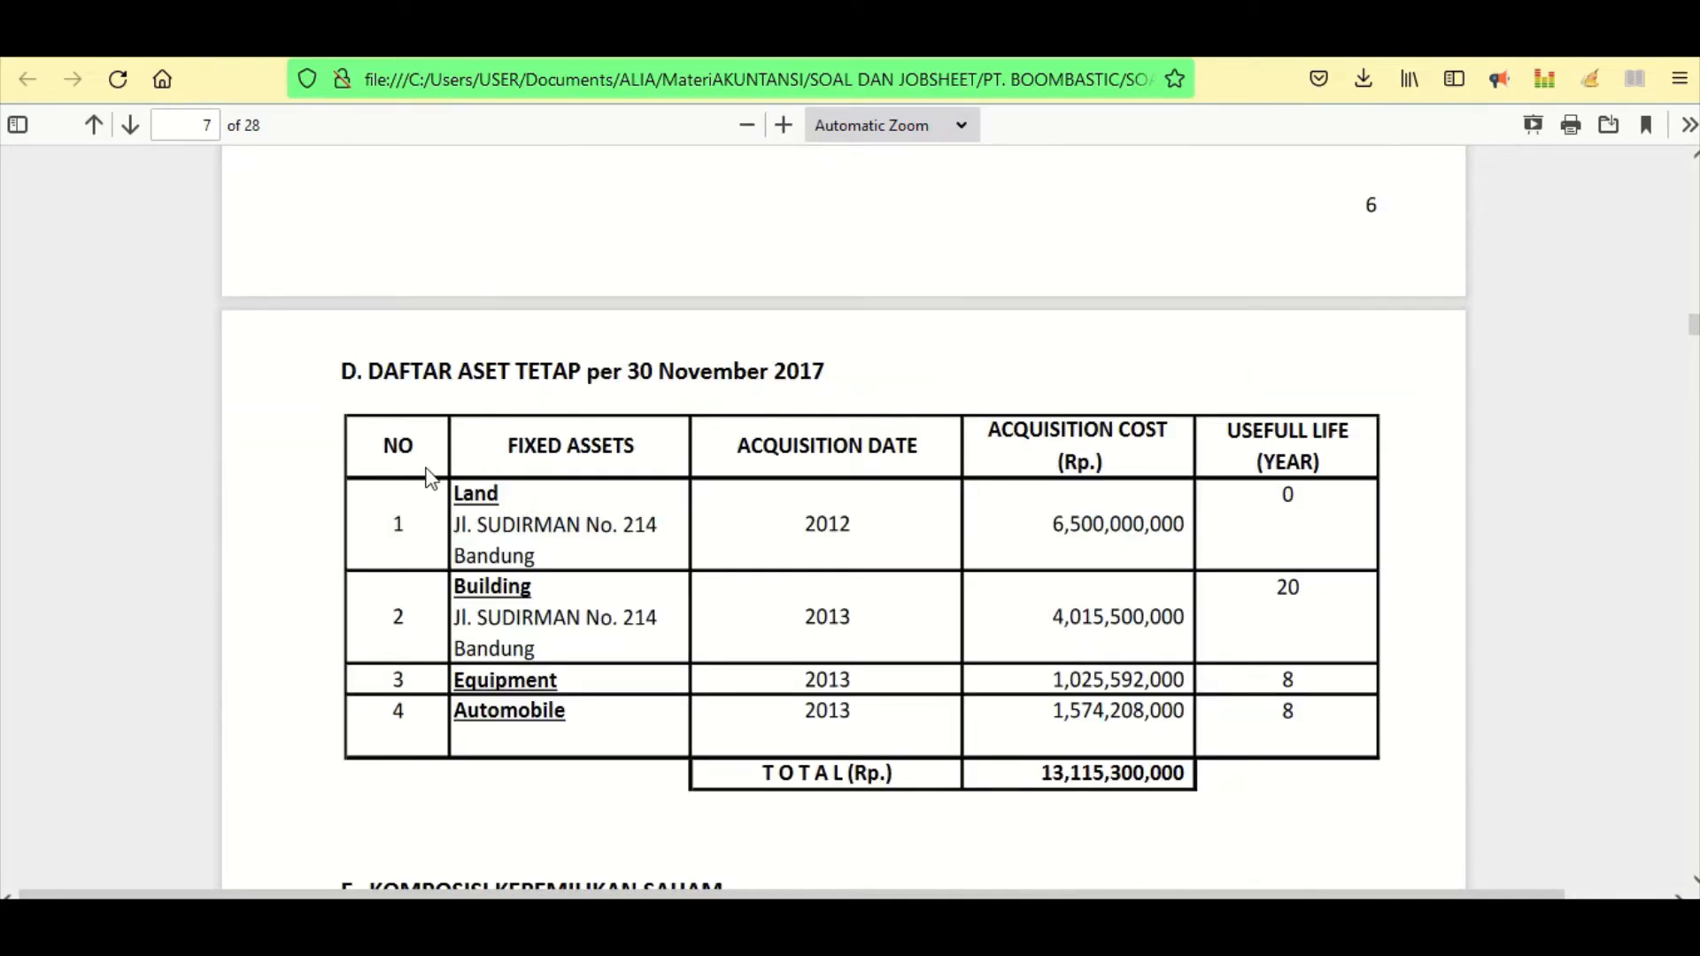
scroll(252, 561, down, 3)
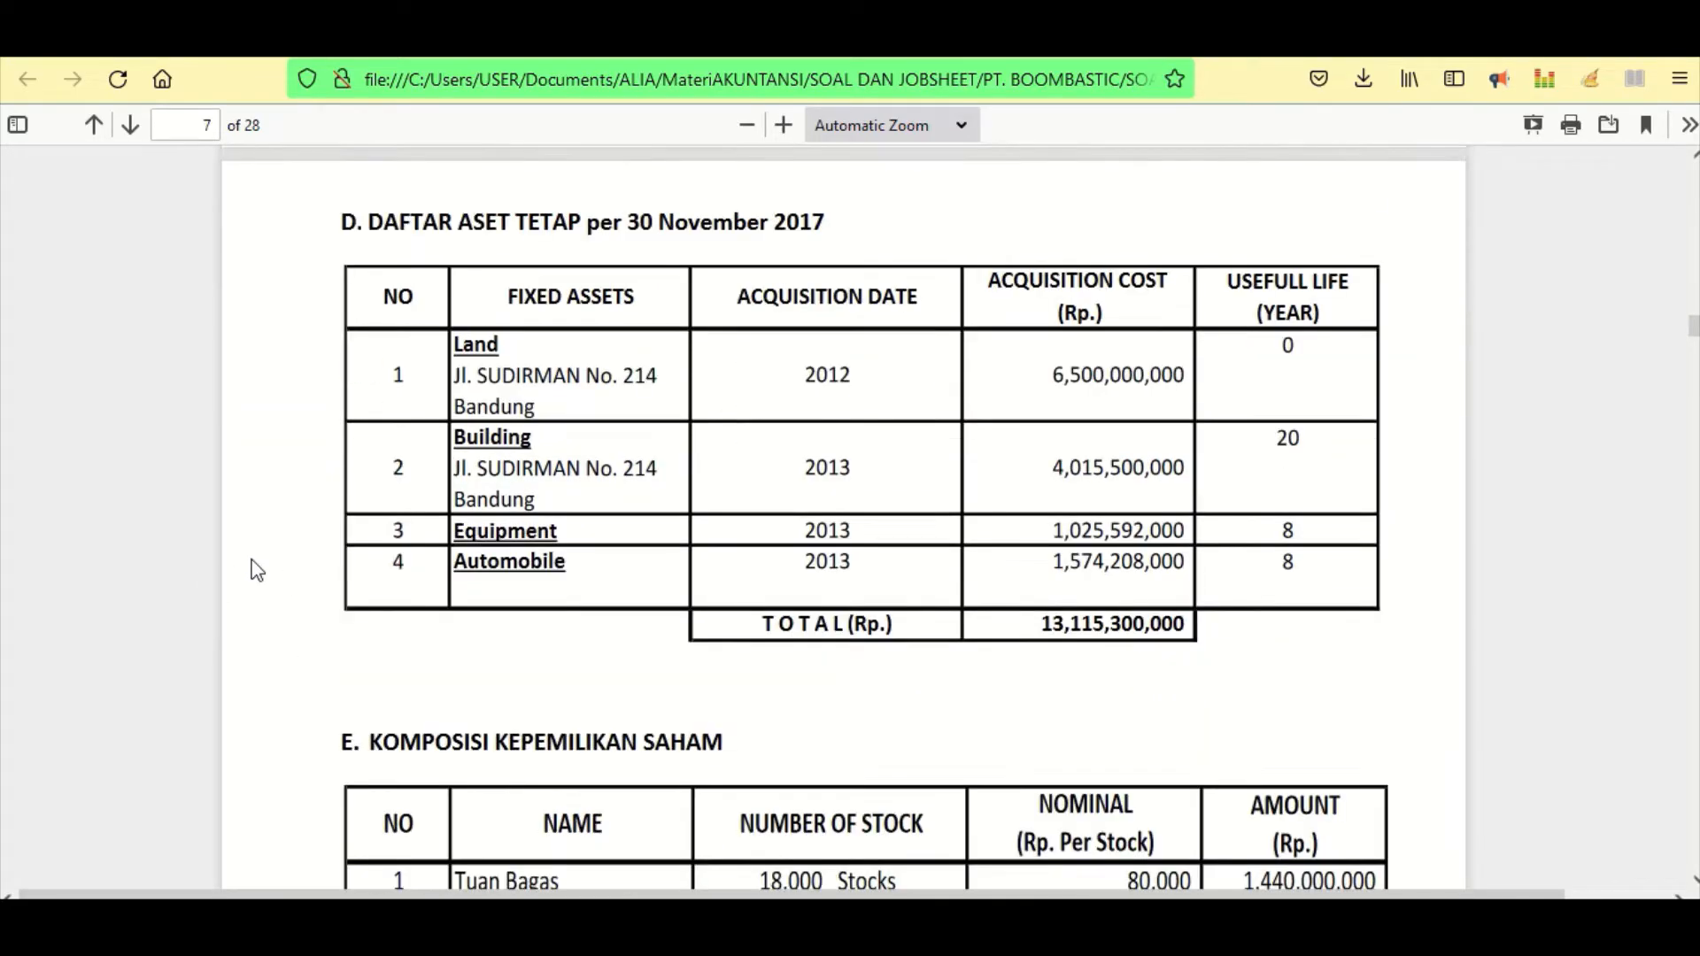
scroll(257, 571, up, 1)
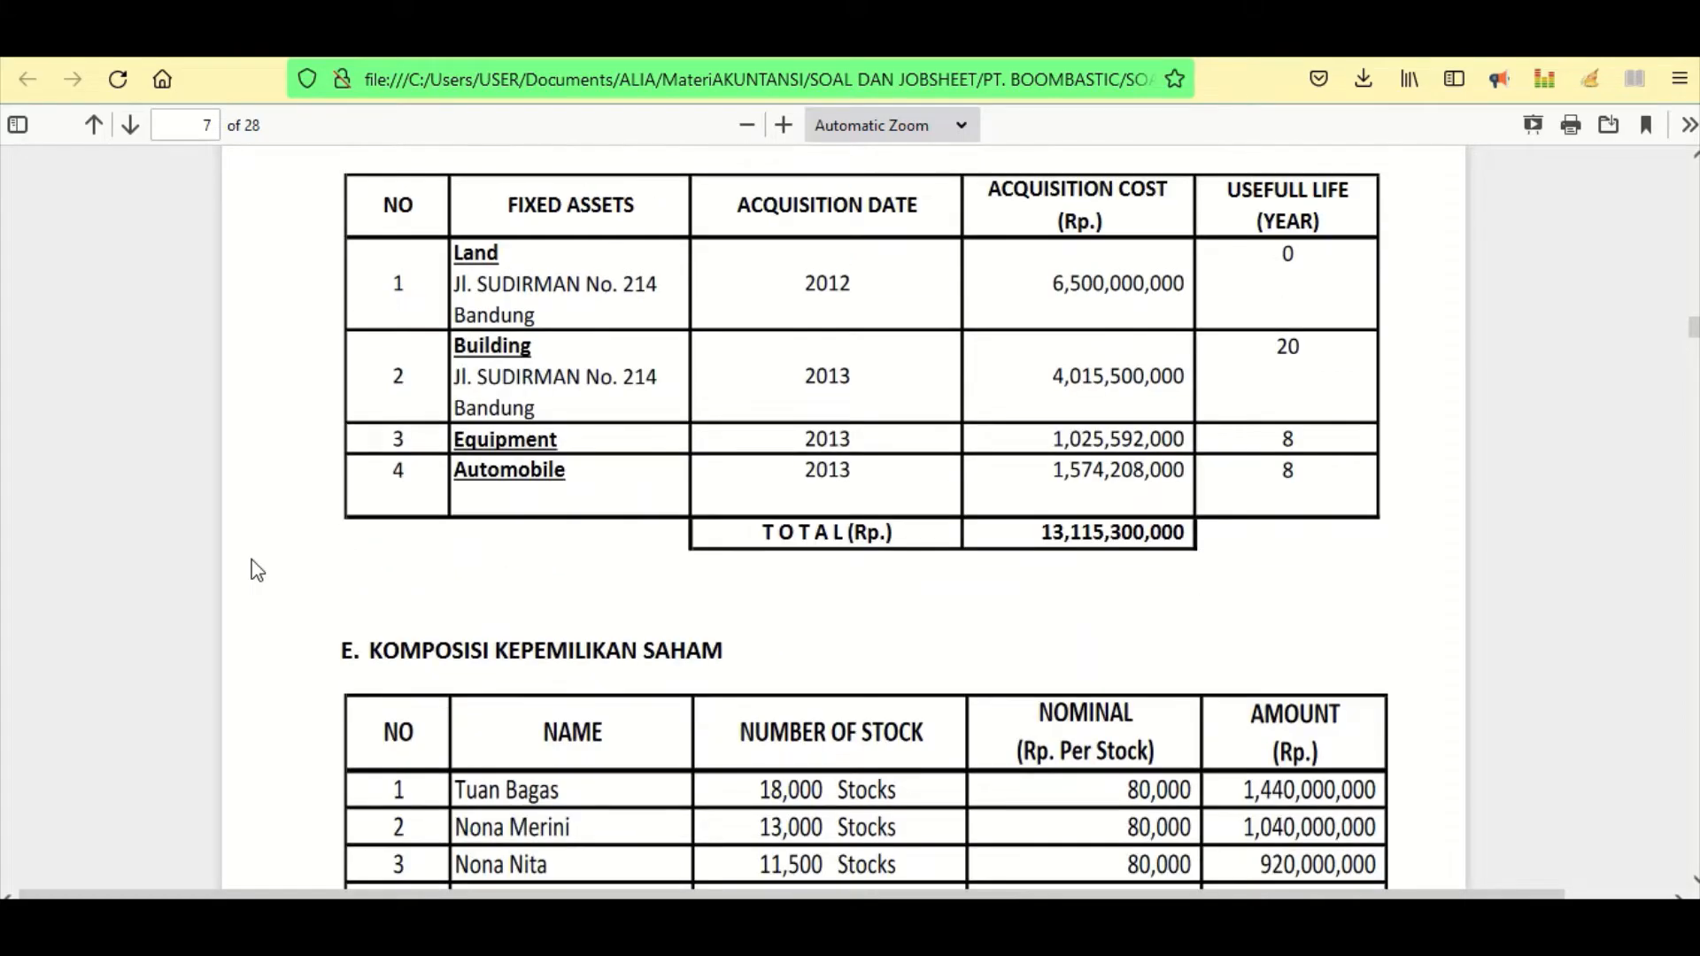
scroll(257, 571, down, 1)
scroll(256, 571, up, 1)
scroll(257, 571, up, 1)
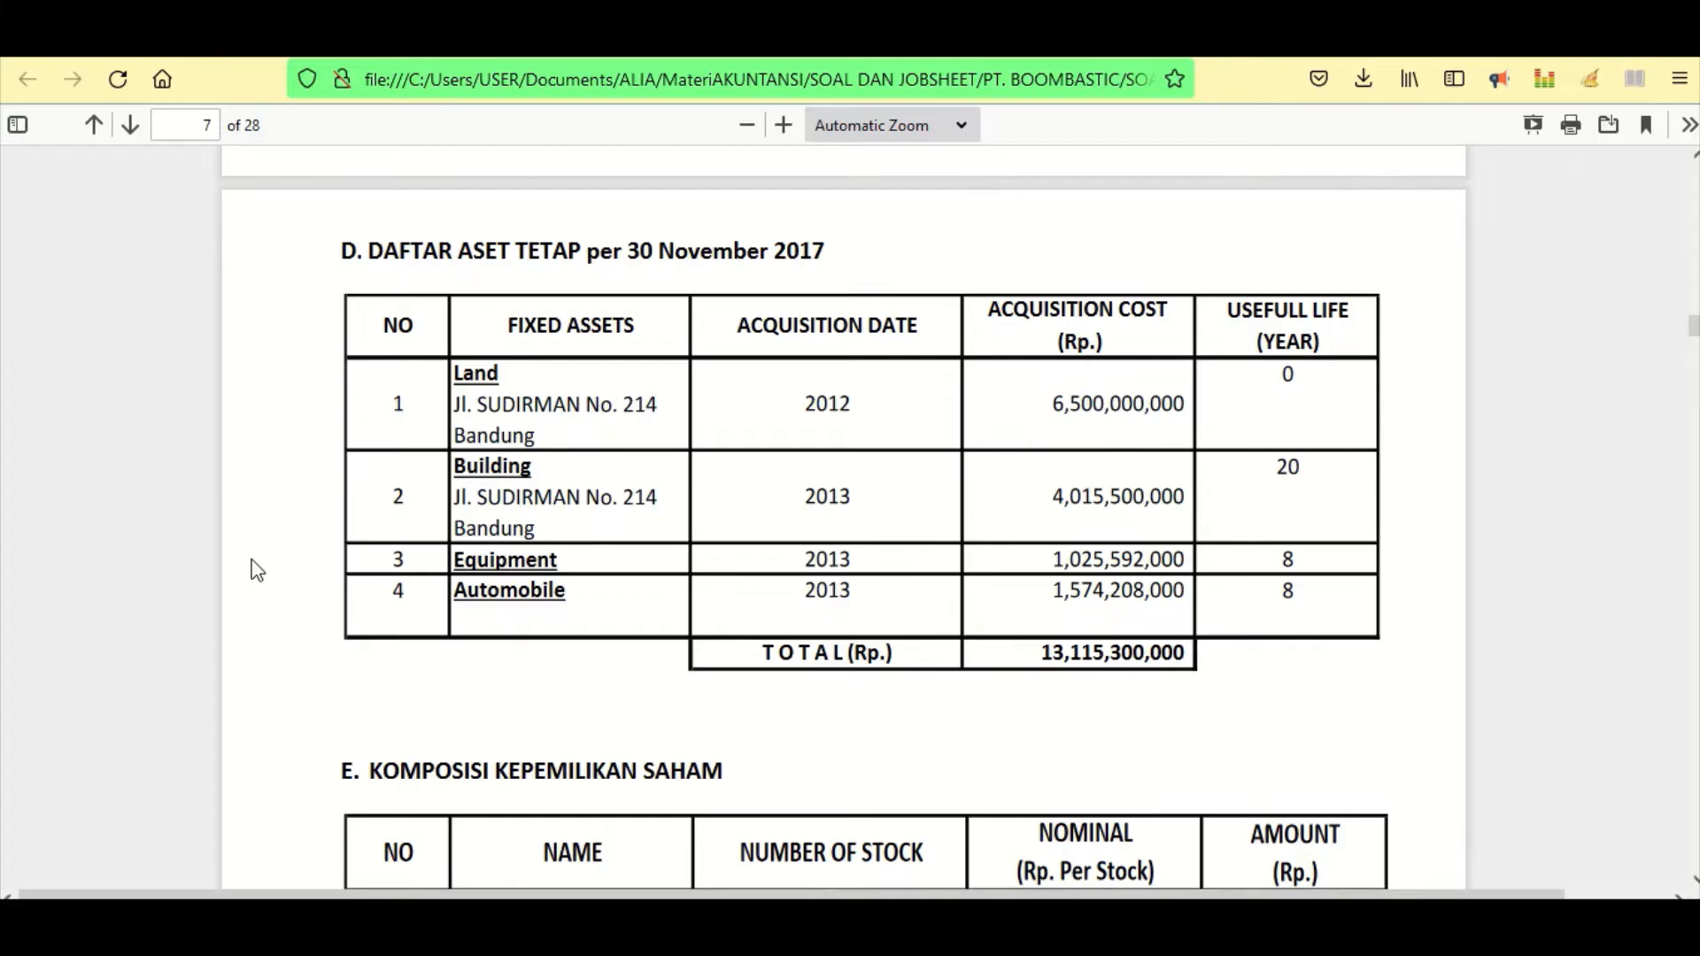
- Review the BOBOT PENILAIAN scoring table, highlighting the work attitude score and the total score
scroll(257, 571, down, 6)
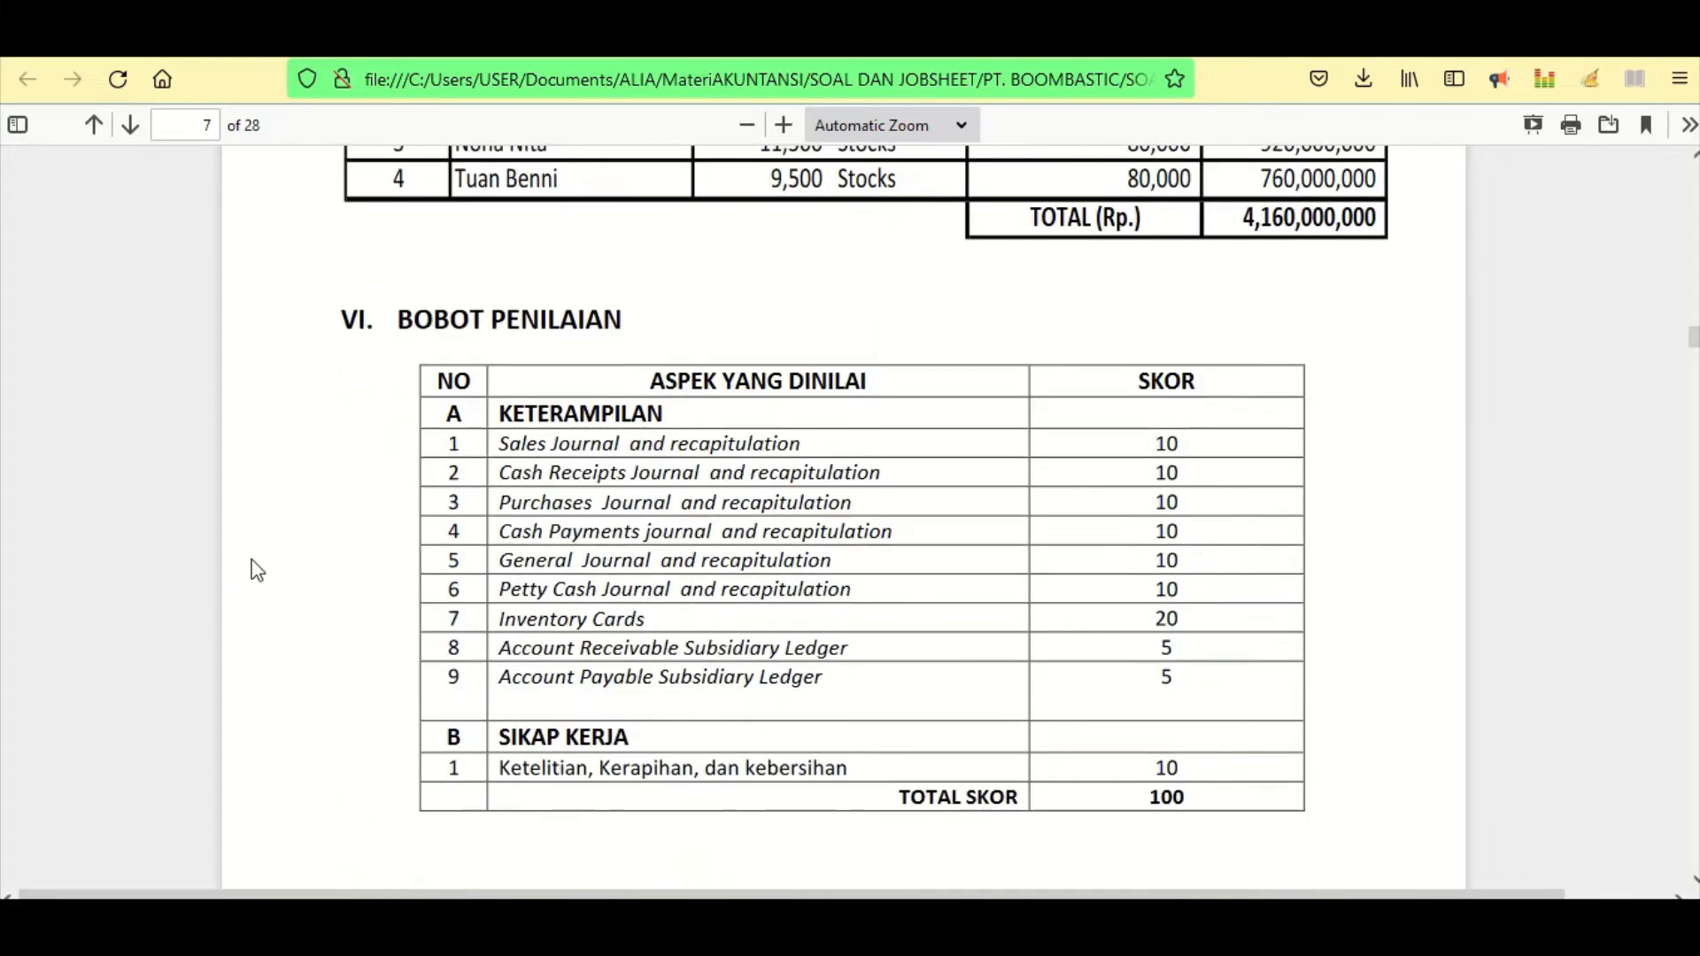
scroll(256, 571, down, 1)
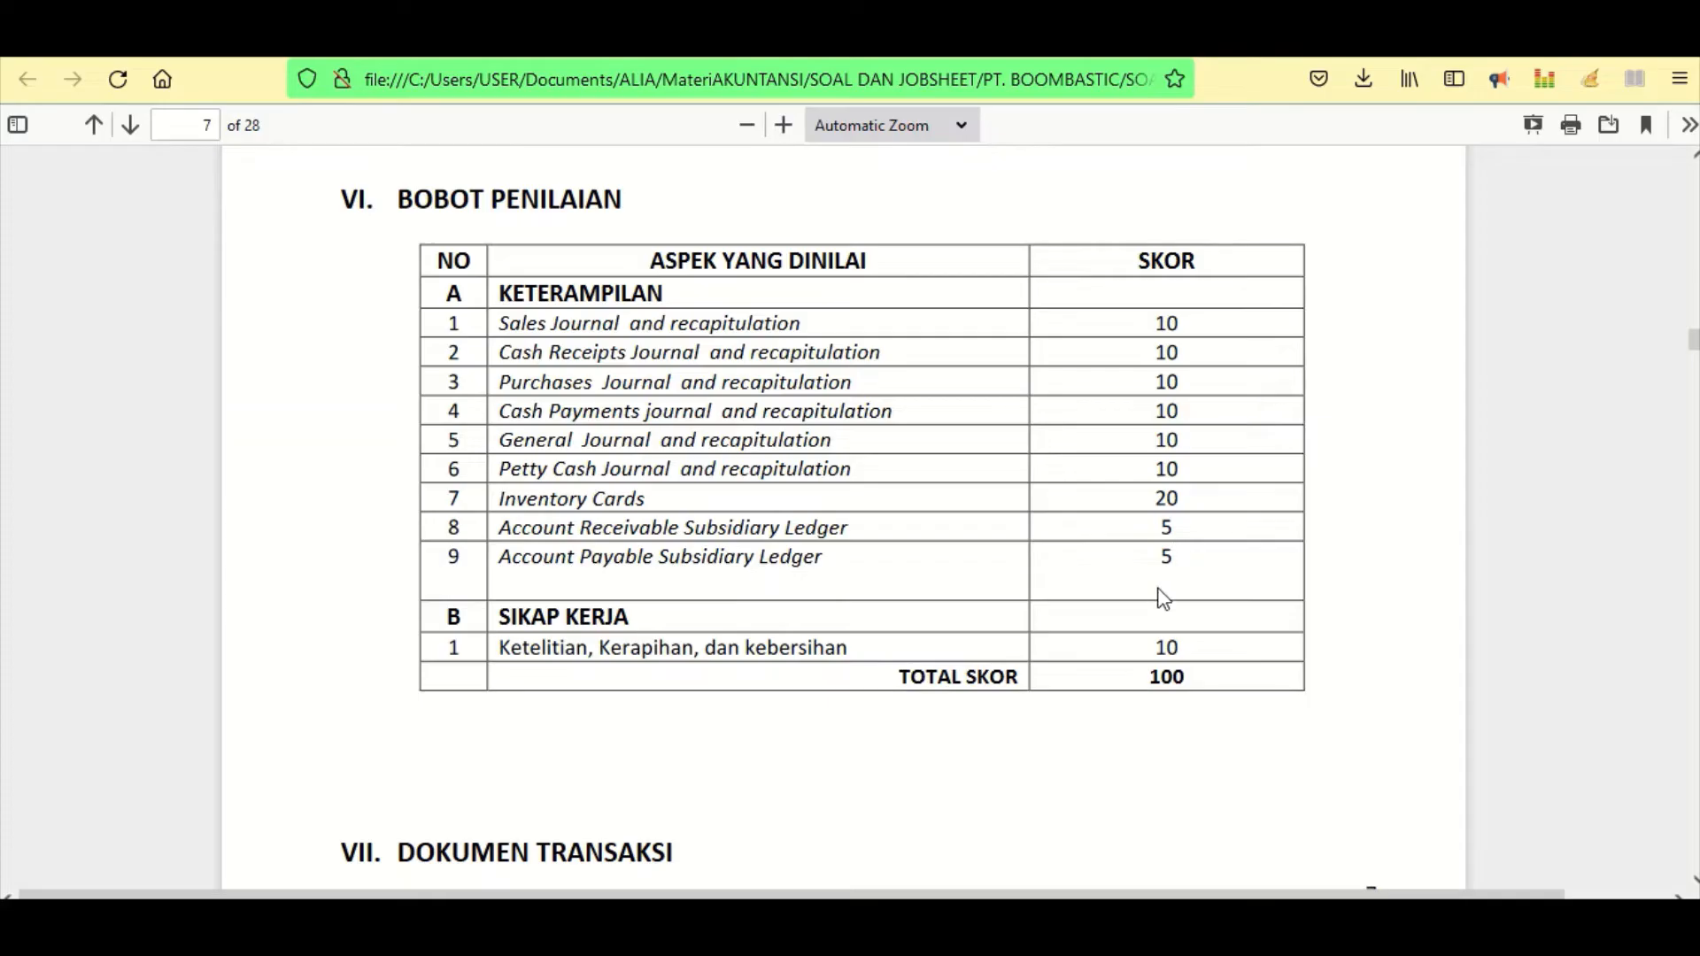
double_click(1162, 649)
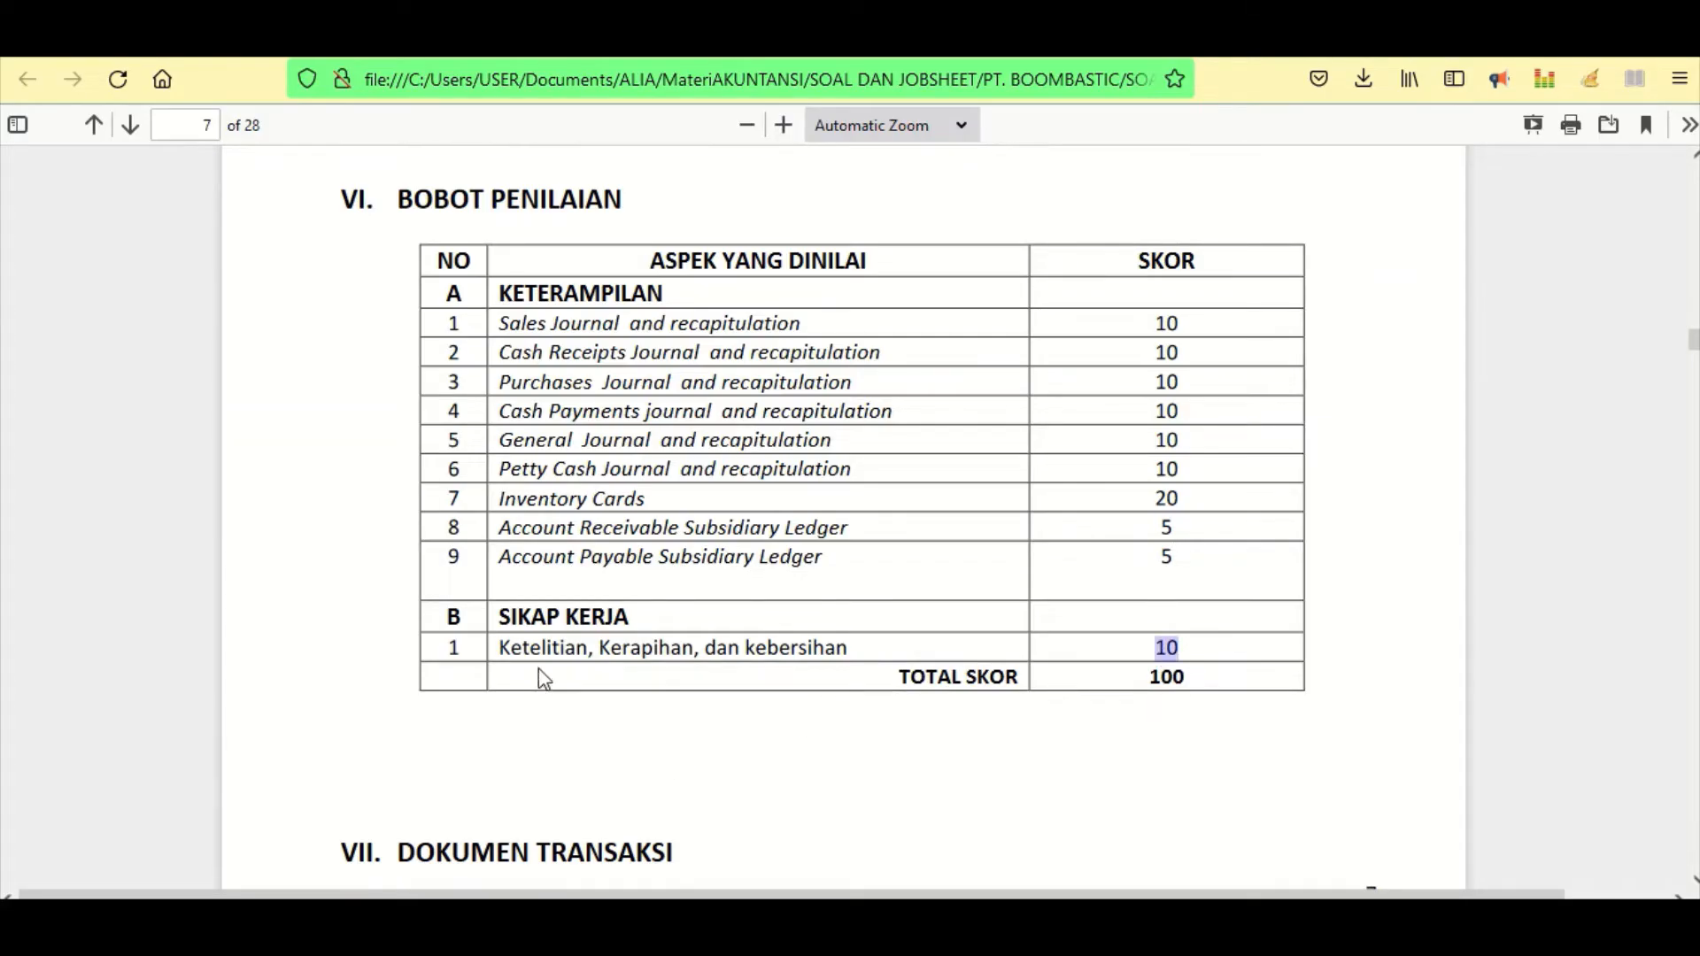
click(531, 641)
drag(1155, 678, 1195, 678)
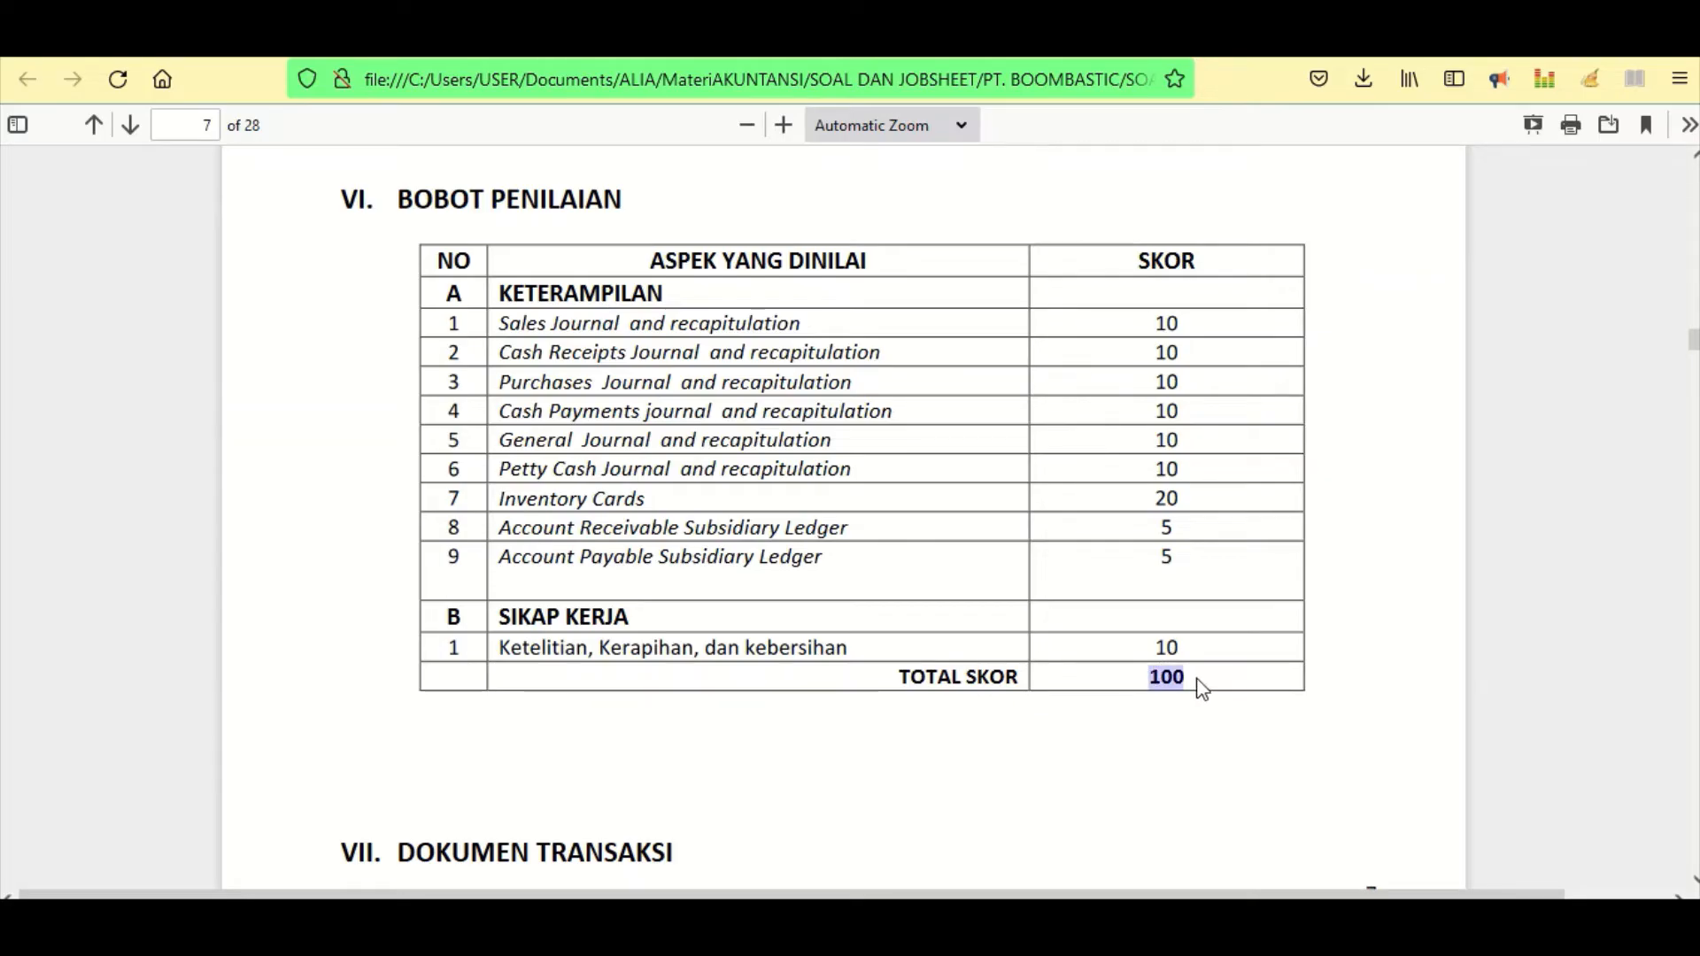
click(1202, 687)
scroll(321, 510, down, 3)
scroll(320, 510, up, 3)
scroll(321, 510, down, 3)
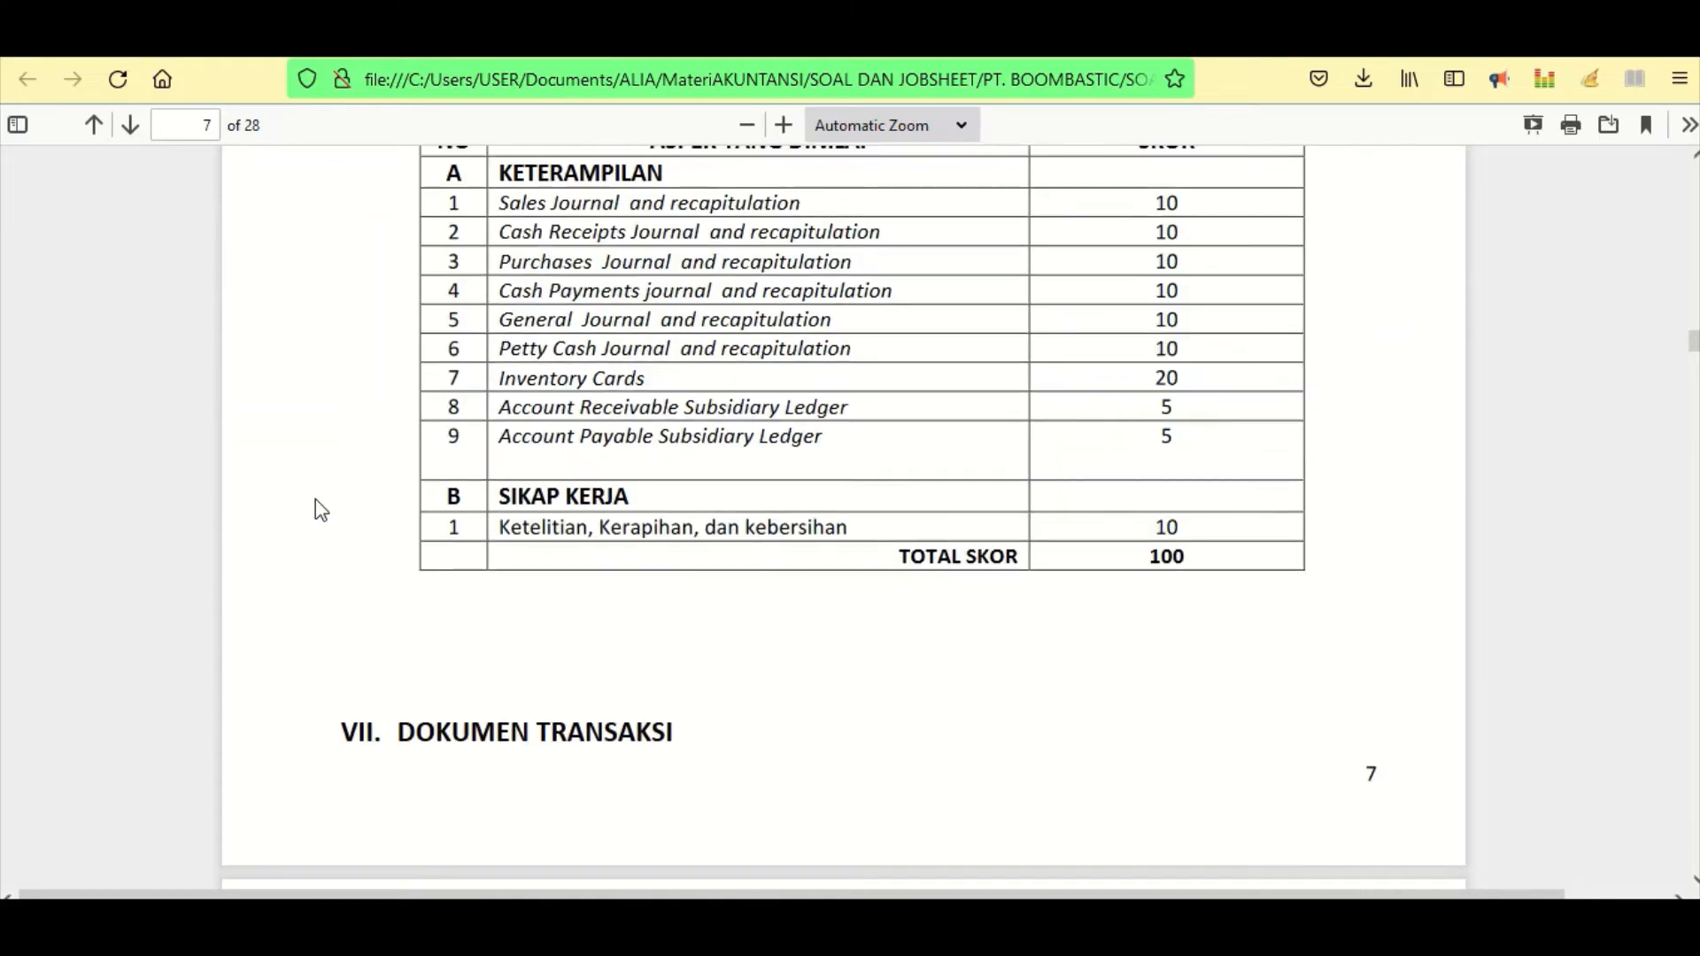
- Go to the DOKUMEN TRANSAKSI section and examine document #1, highlighting its BUKTI KAS MASUK title
scroll(320, 510, down, 6)
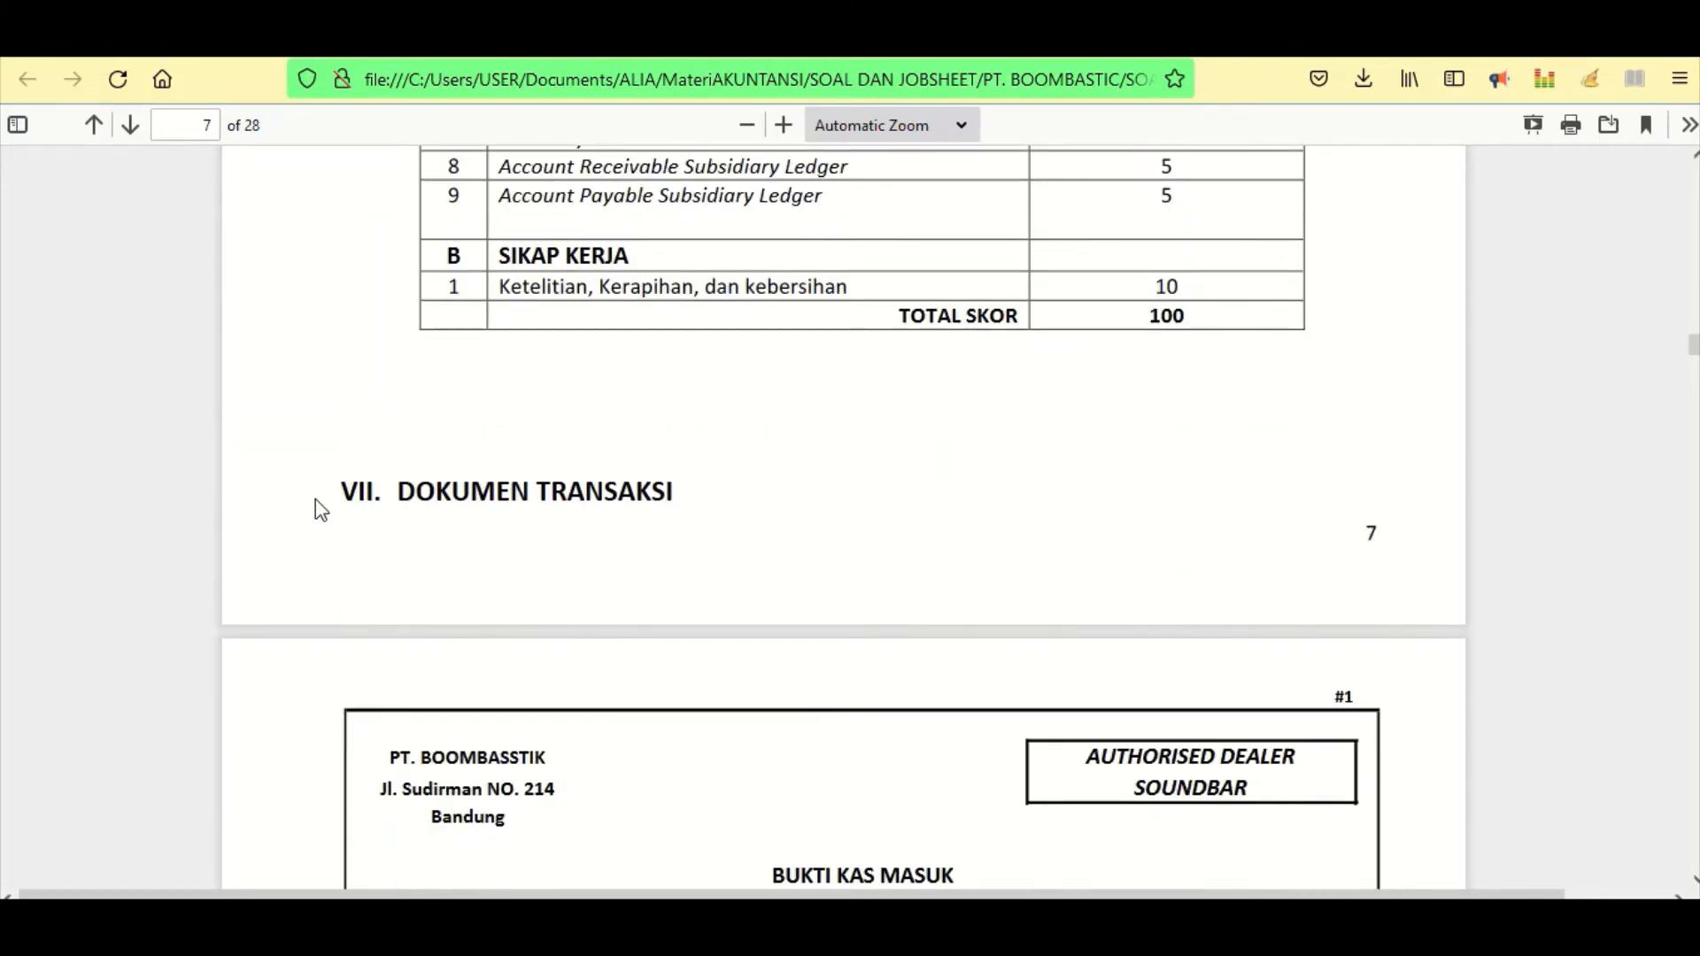
scroll(320, 510, down, 9)
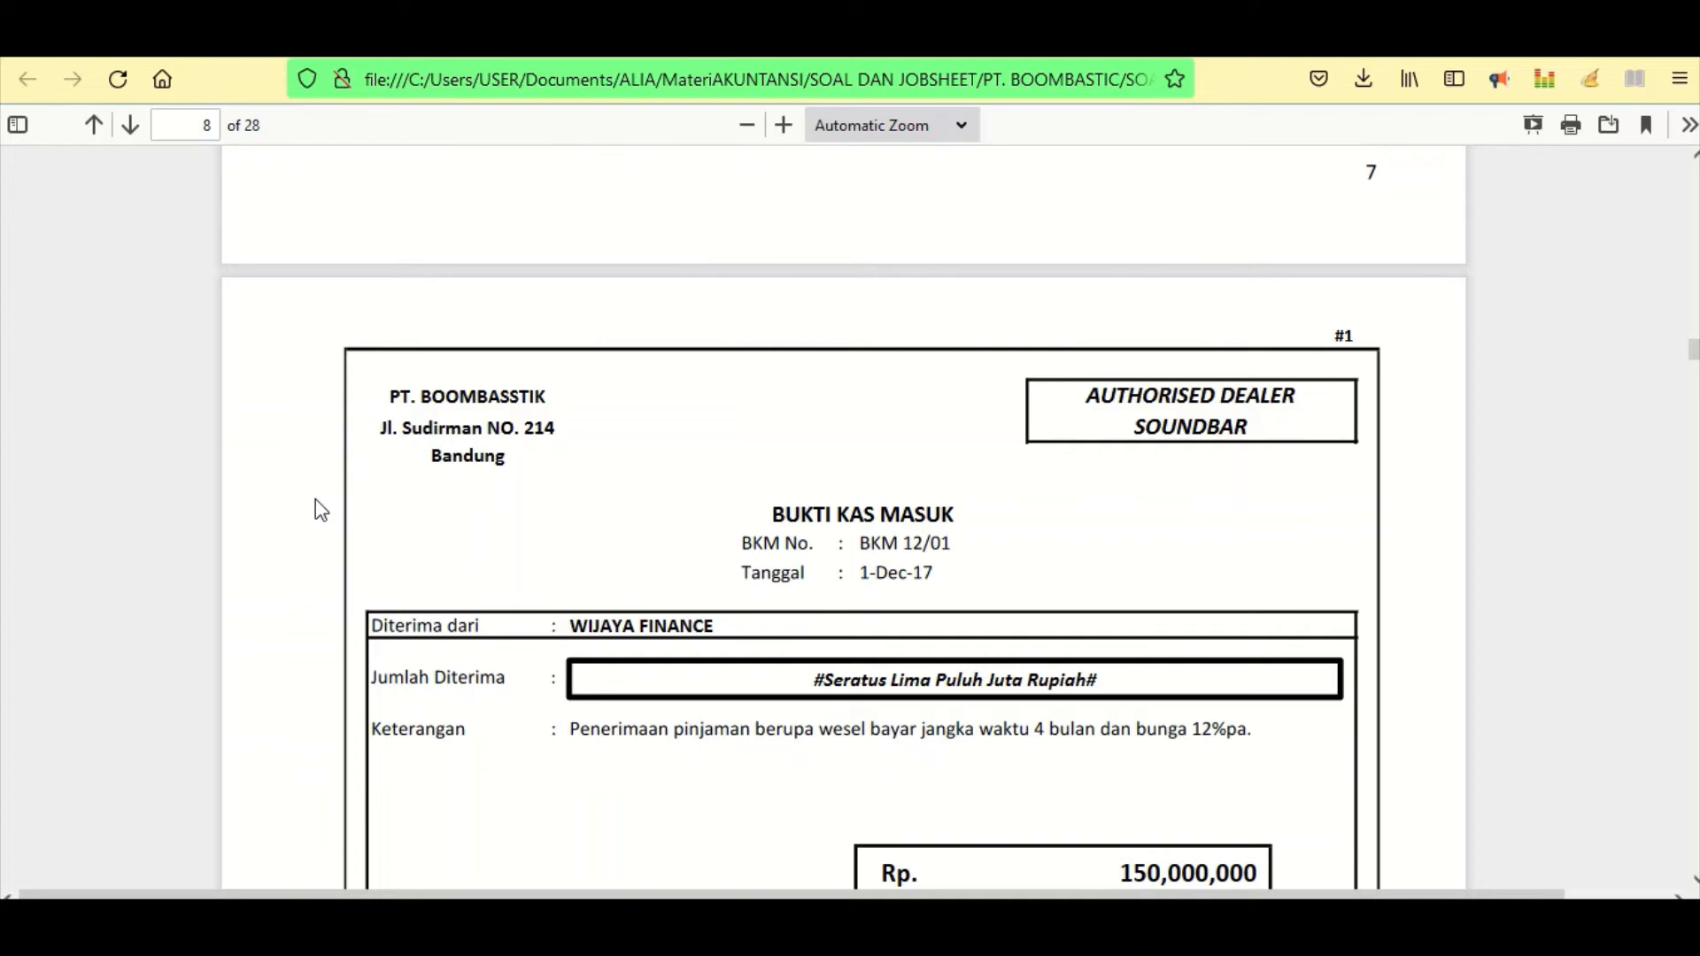
scroll(321, 510, down, 3)
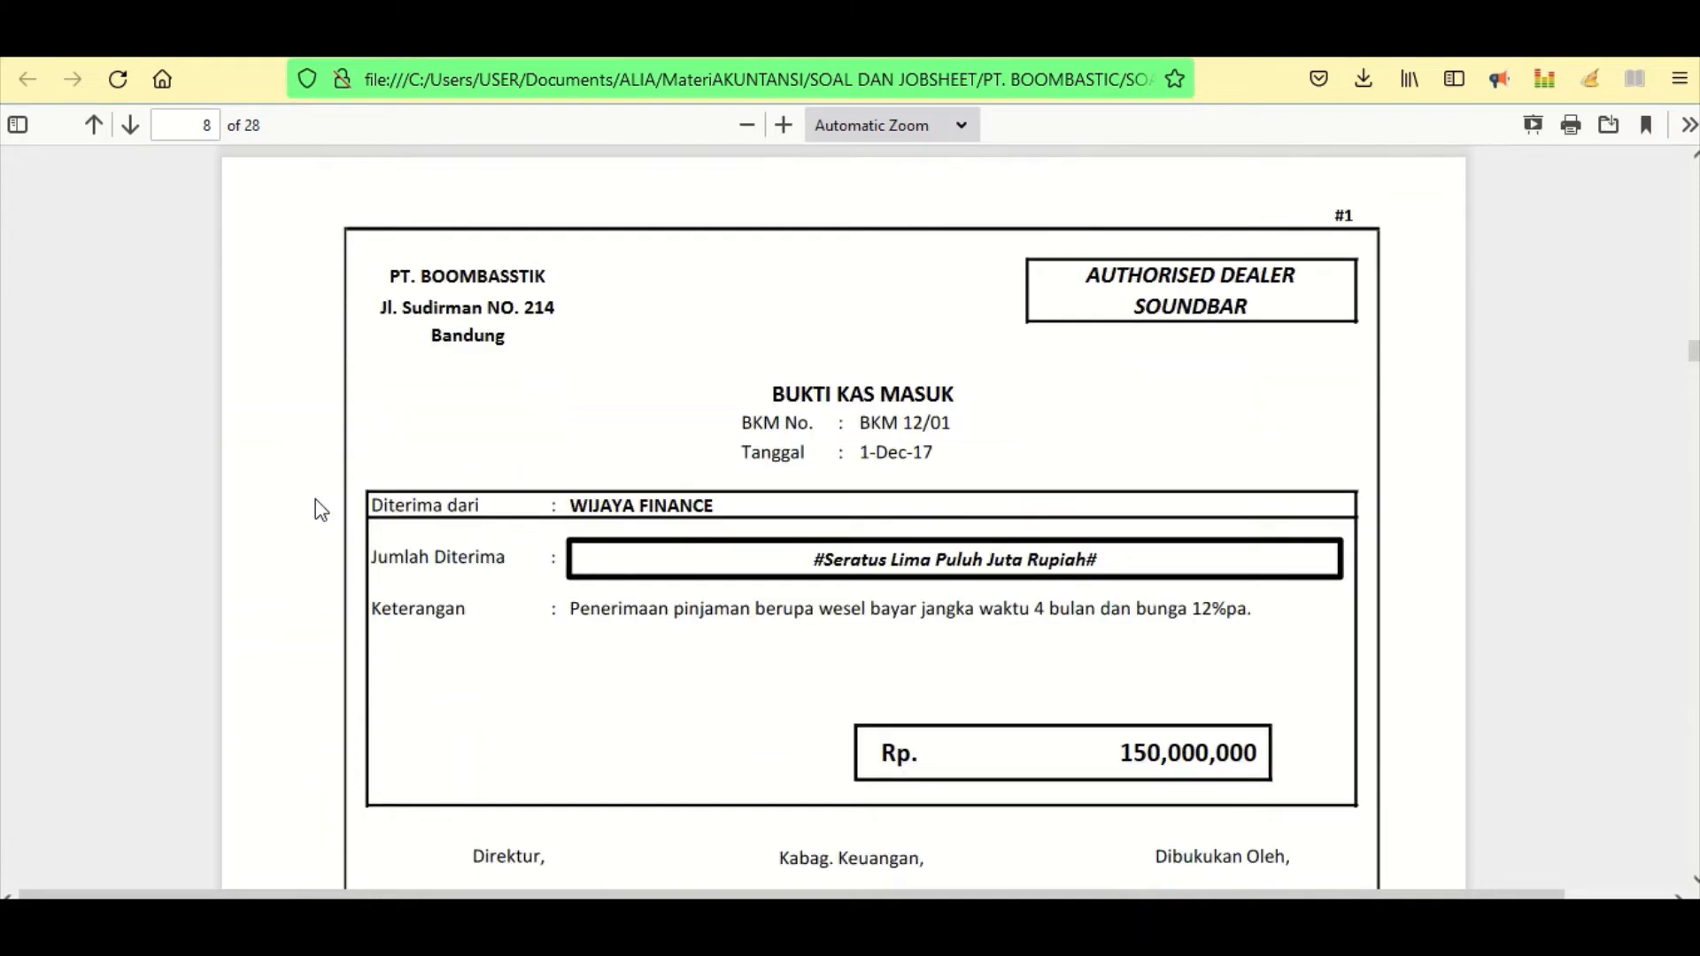
scroll(321, 510, down, 3)
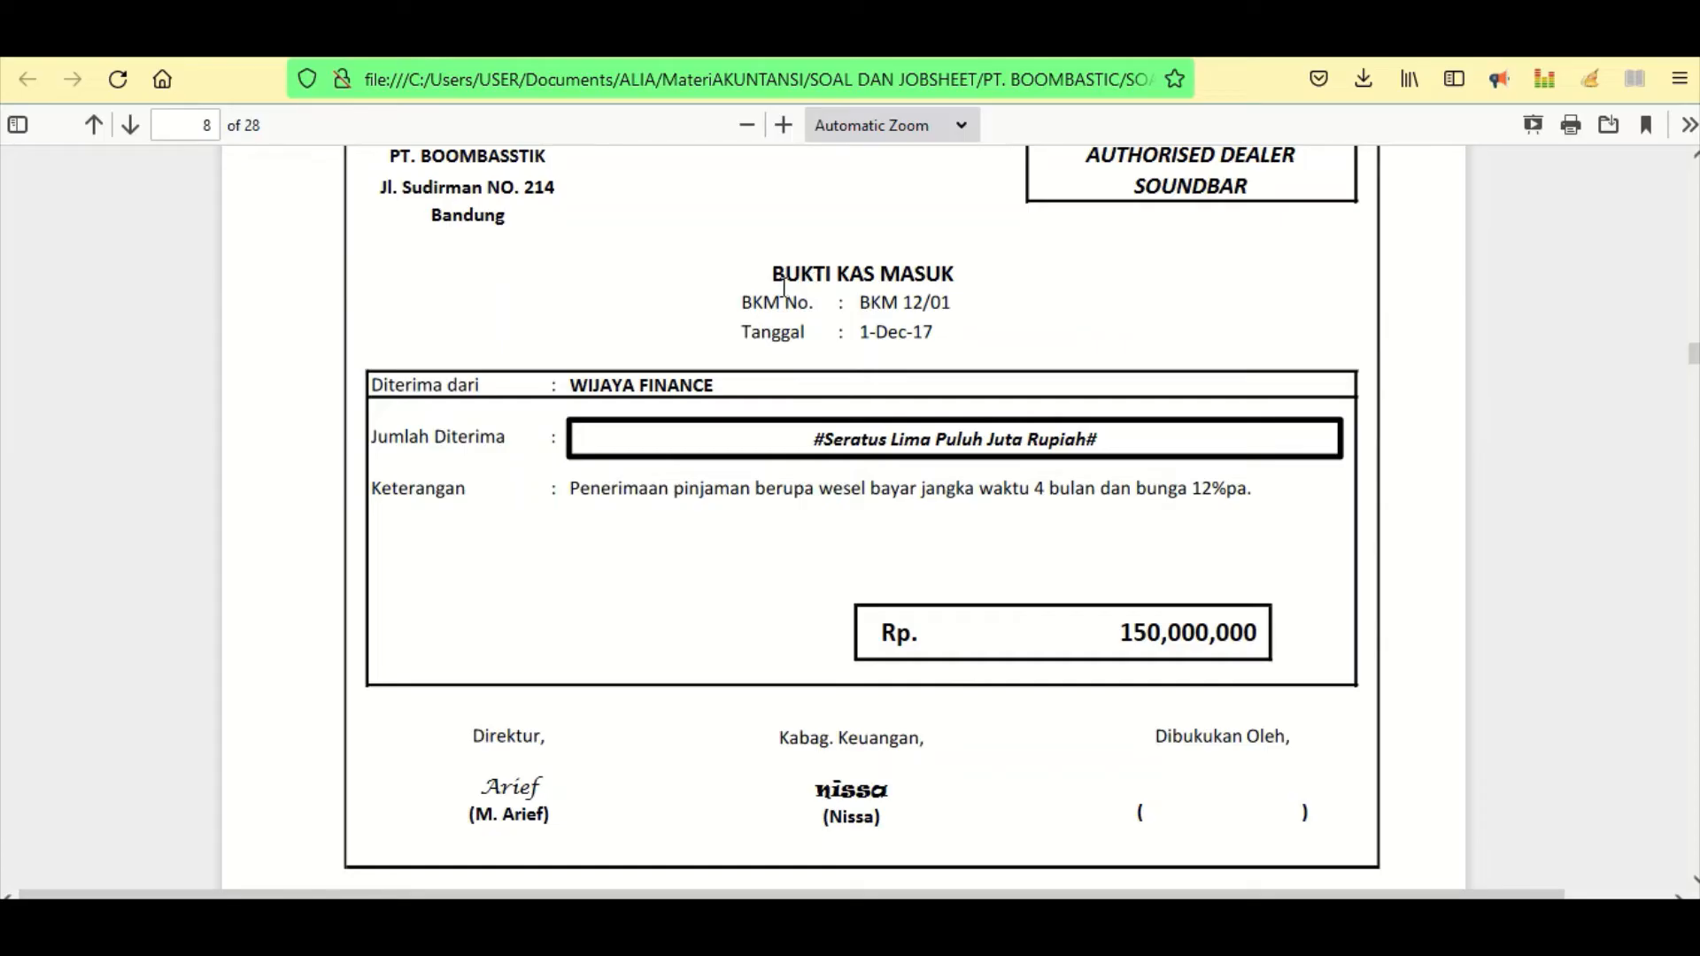
drag(773, 280, 955, 278)
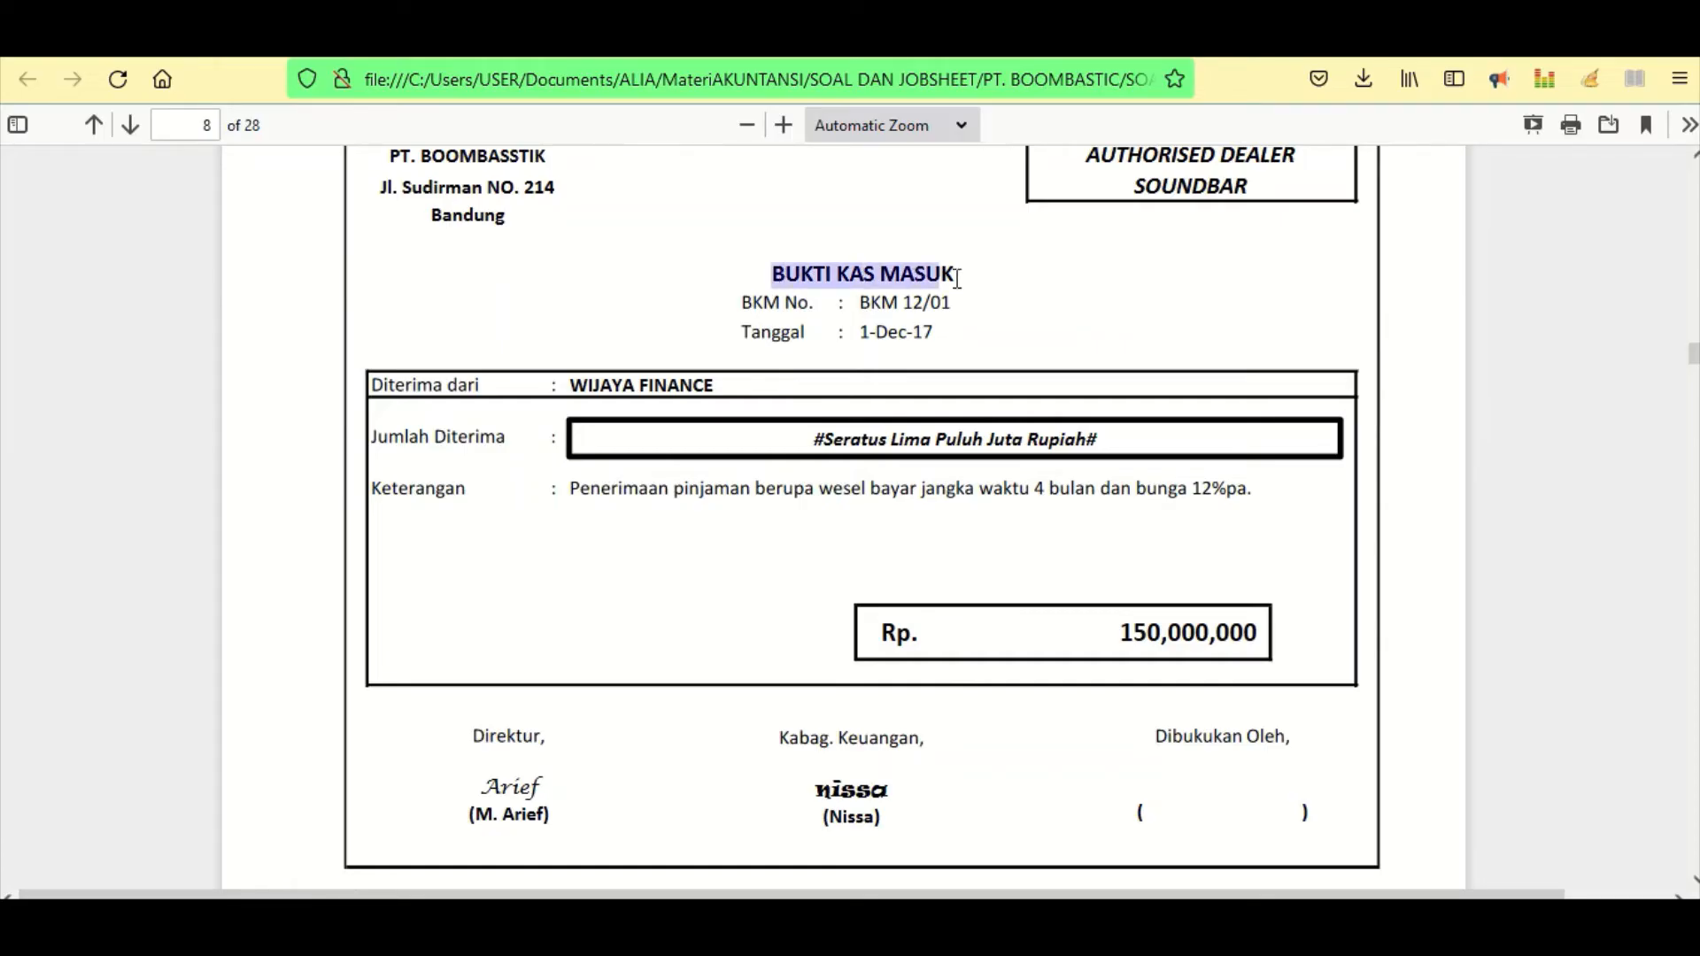
click(576, 301)
scroll(577, 301, up, 2)
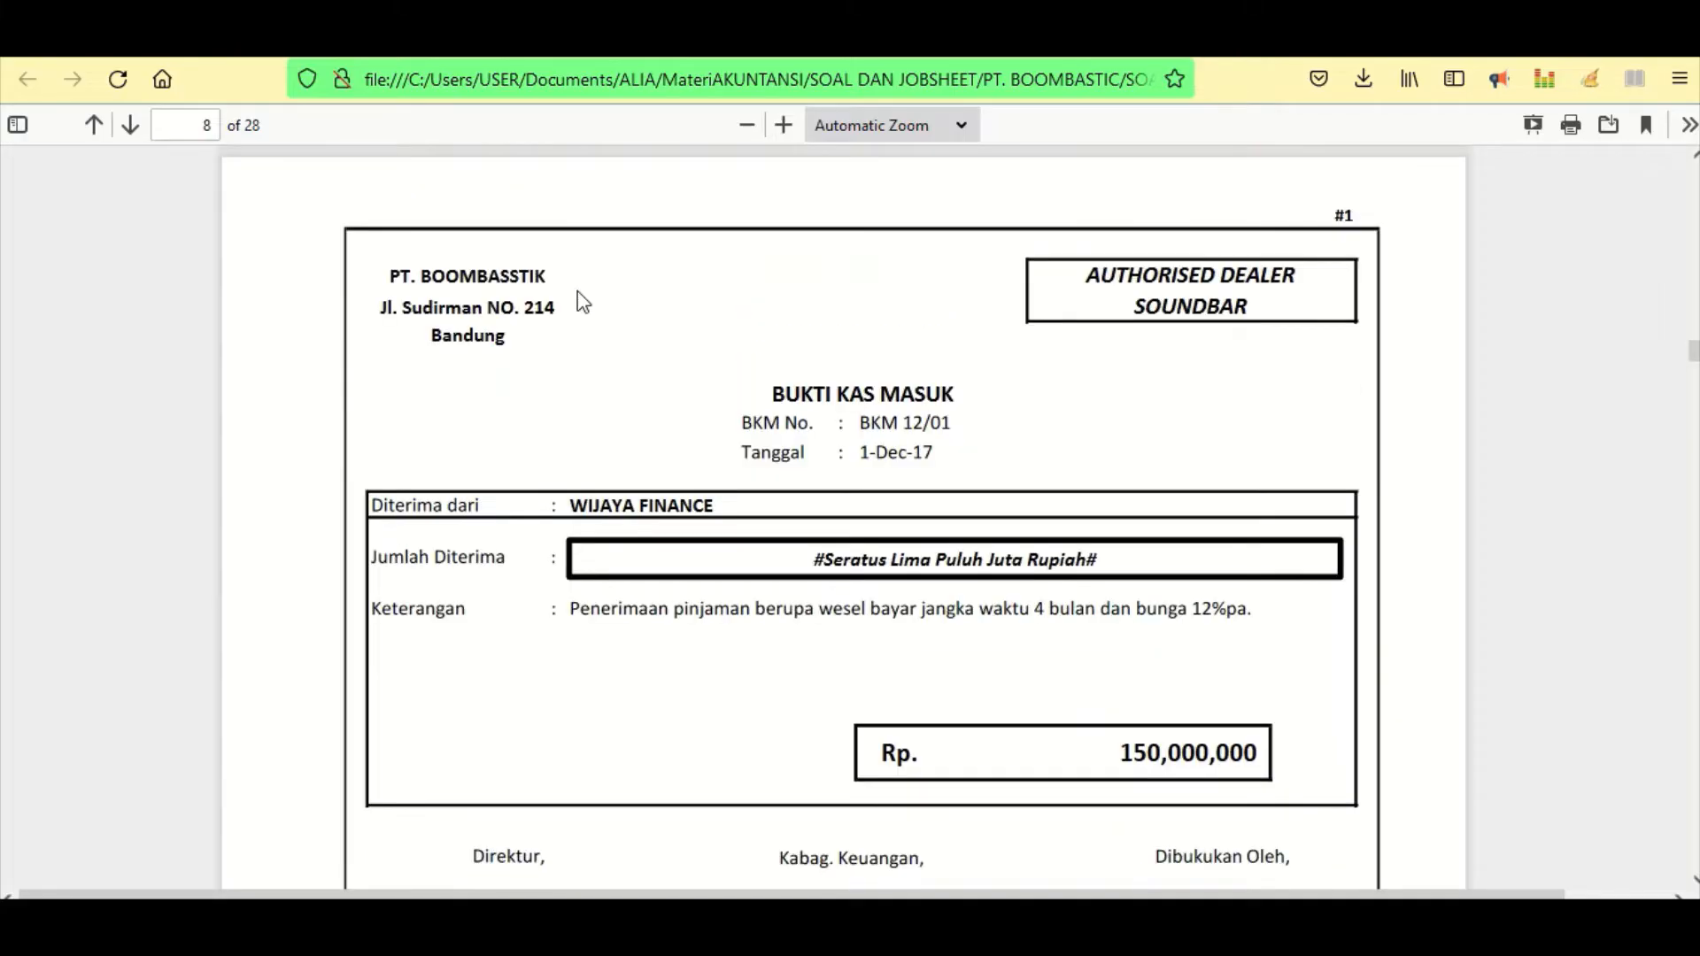
scroll(583, 301, down, 2)
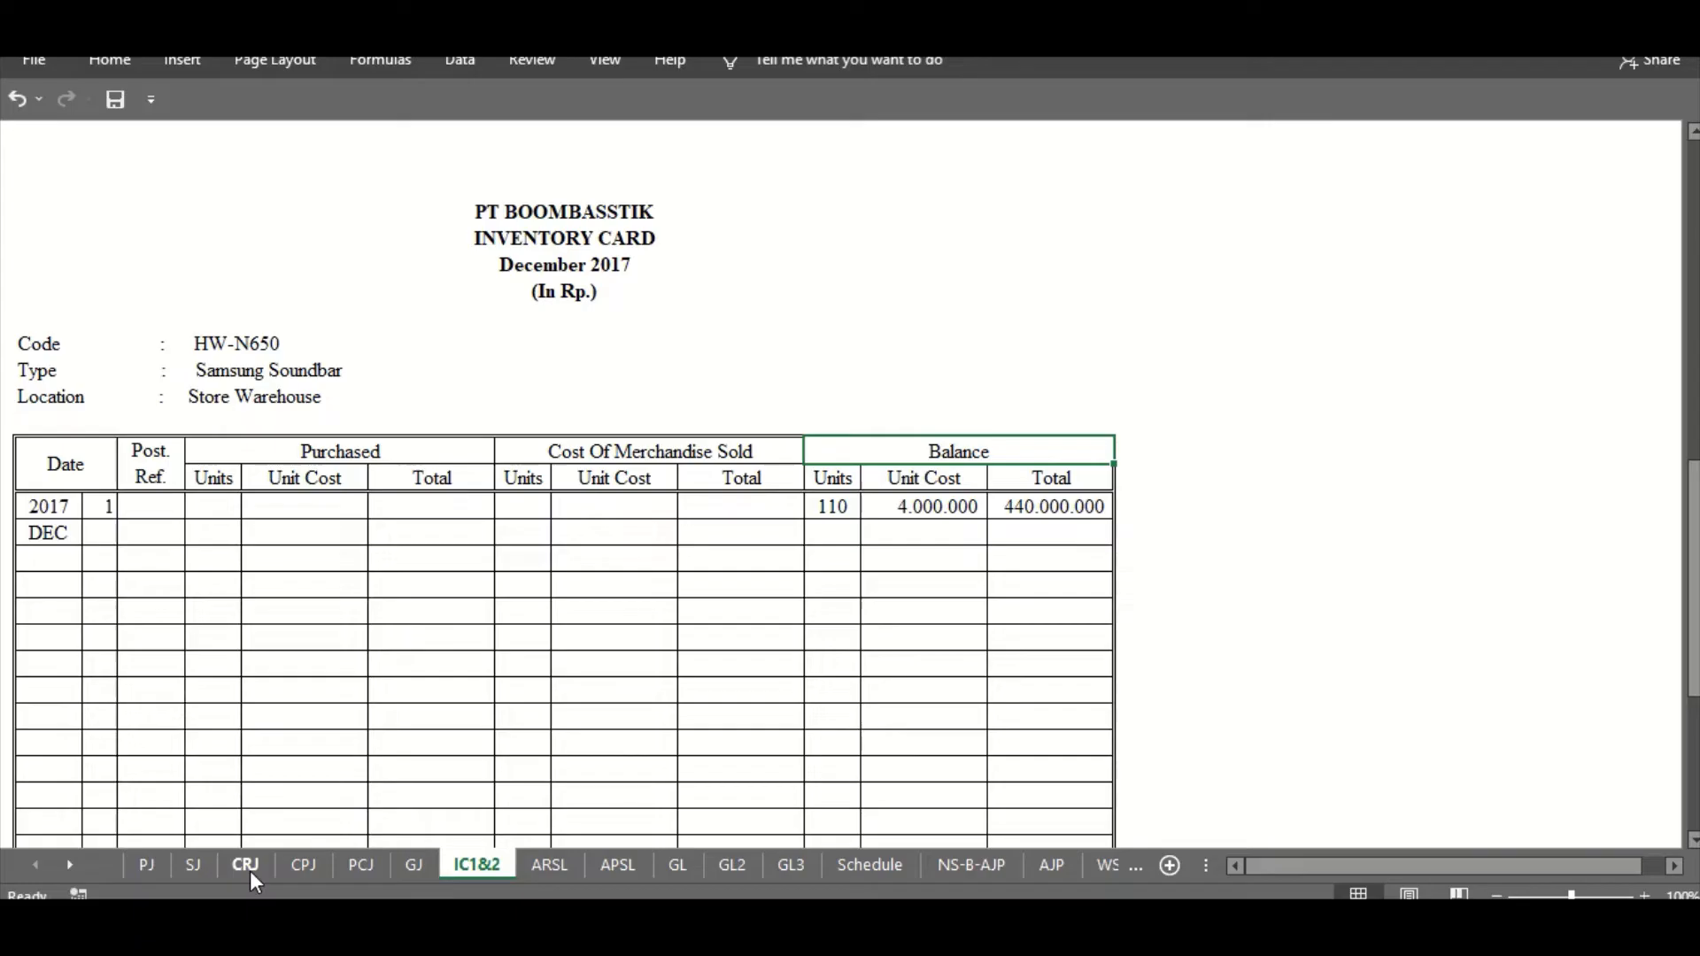
- Open the CRJ sheet and enter day 1 as the first transaction's date, based on the Tanggal in document #1
click(246, 864)
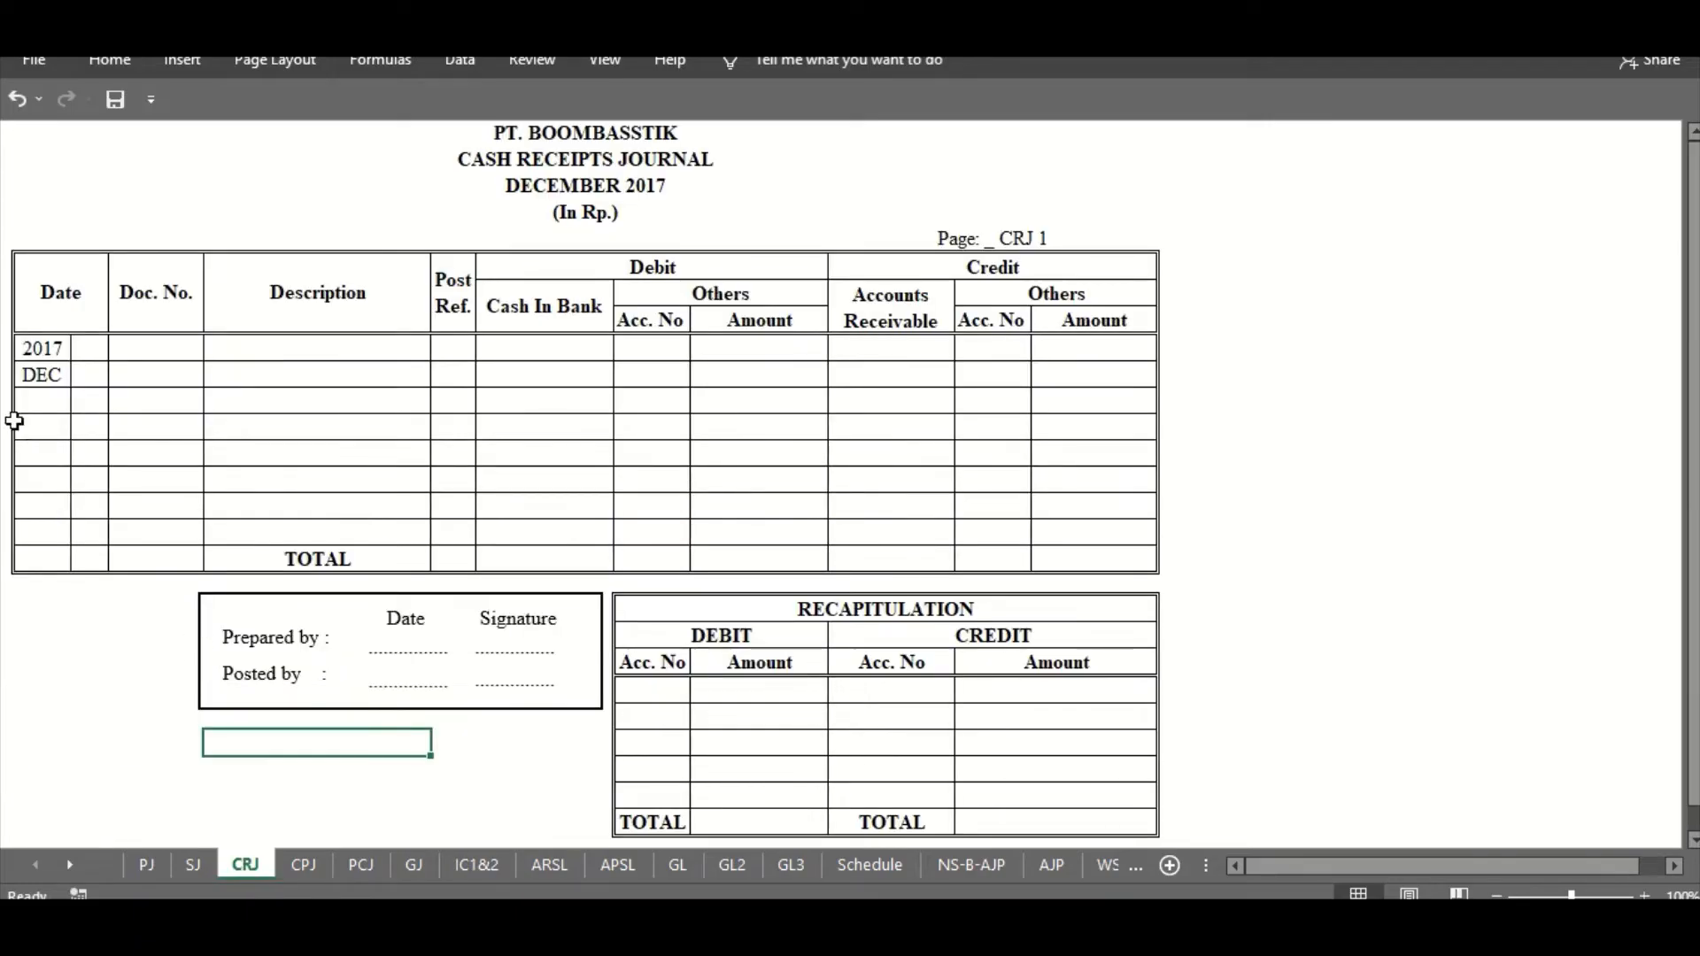
click(84, 350)
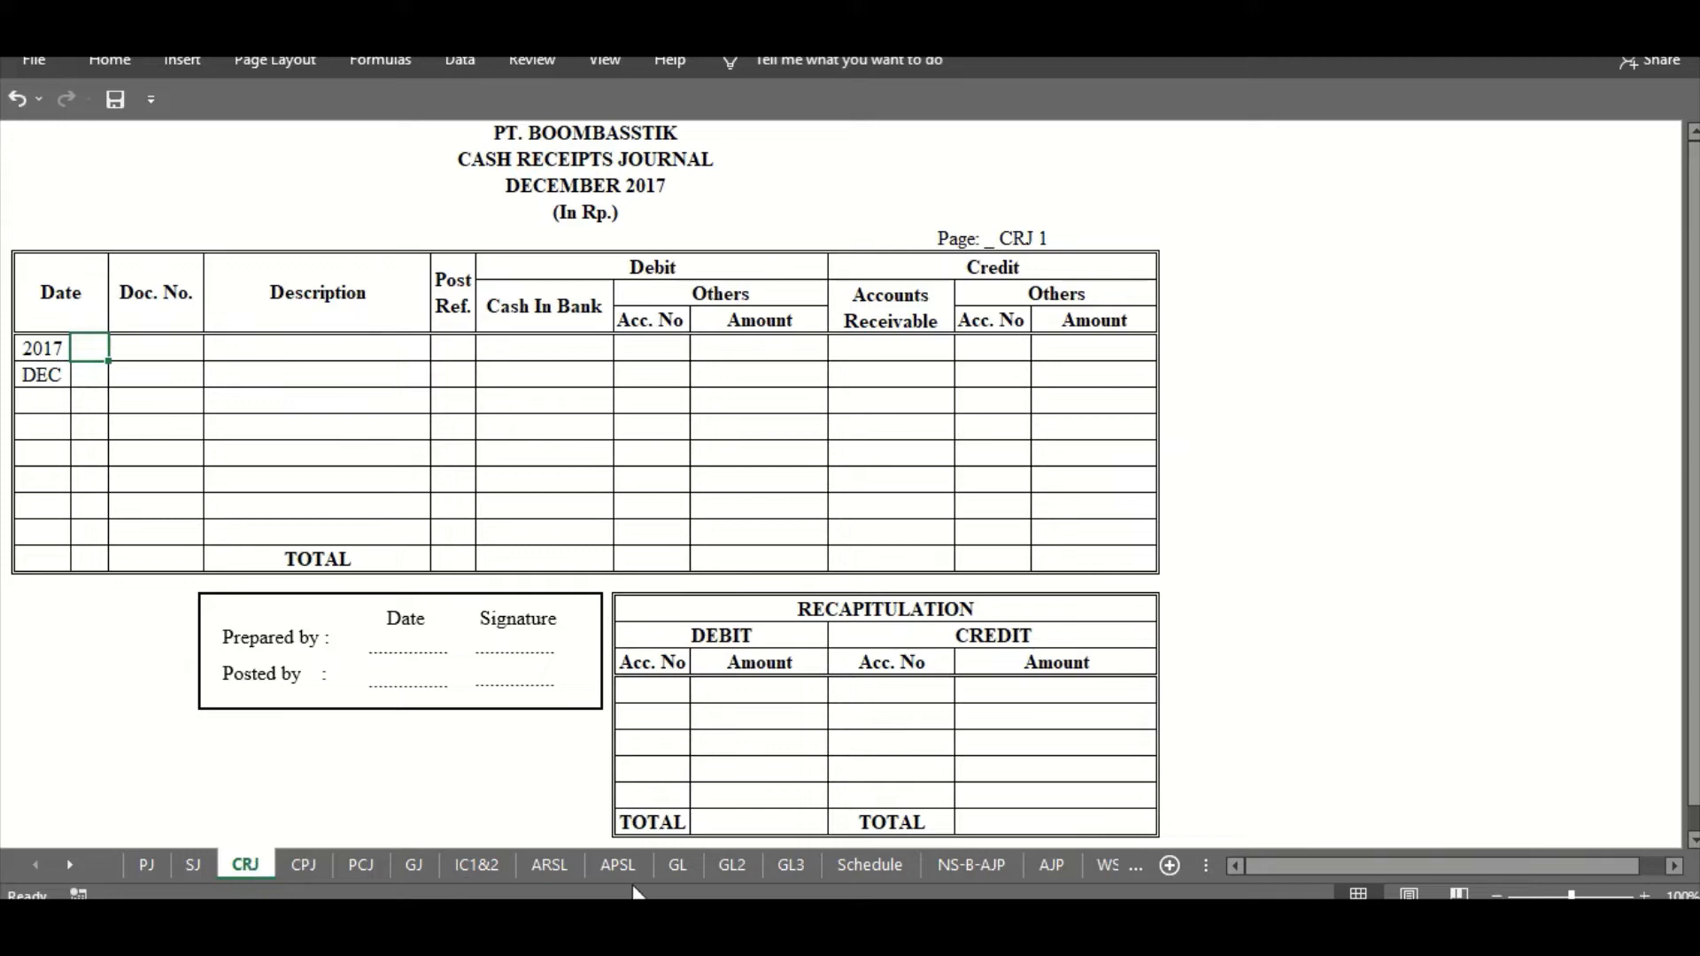
mouse_move(728, 933)
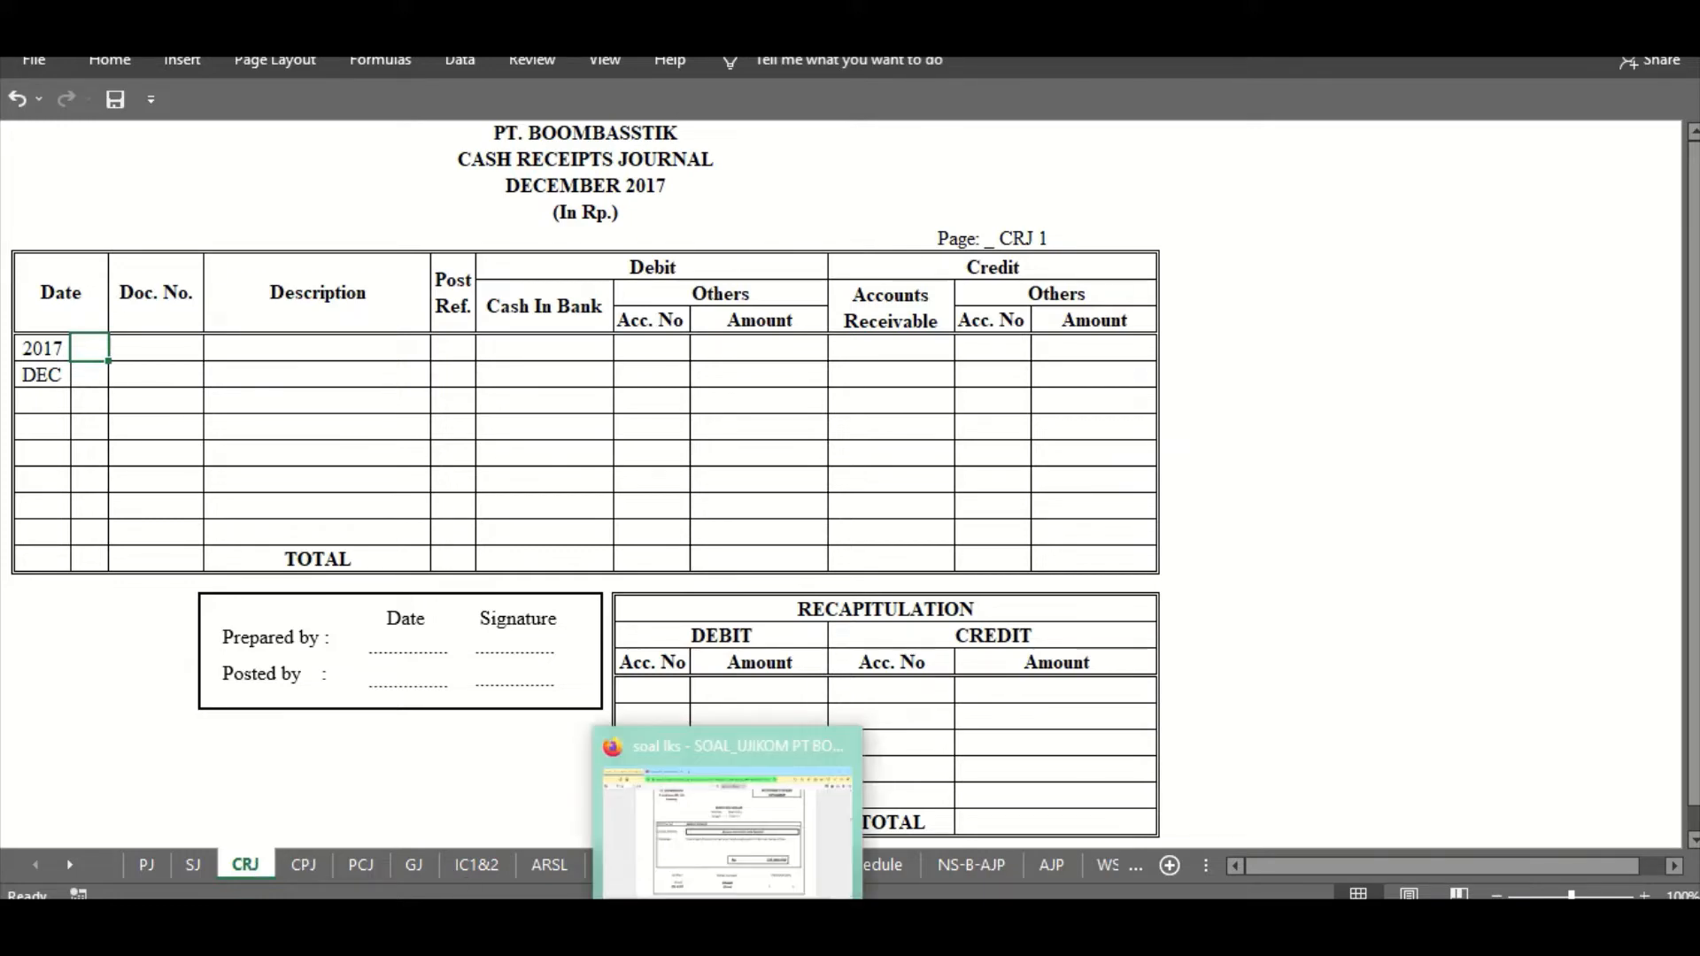
click(728, 823)
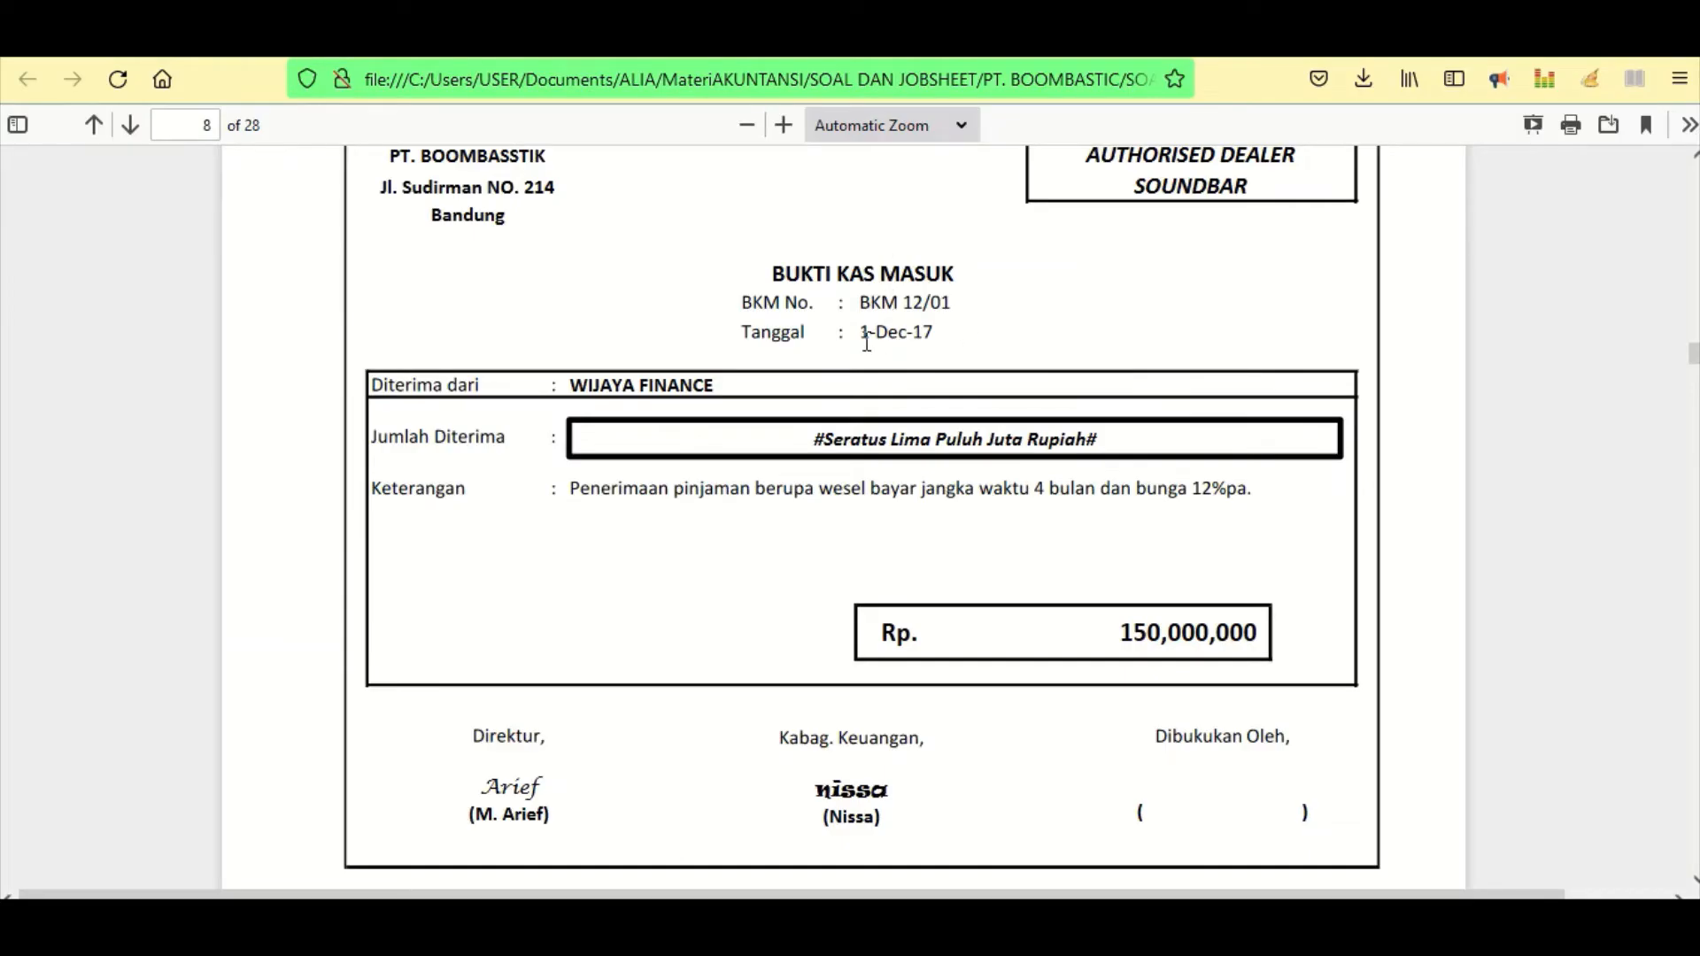
drag(868, 335, 924, 334)
click(753, 931)
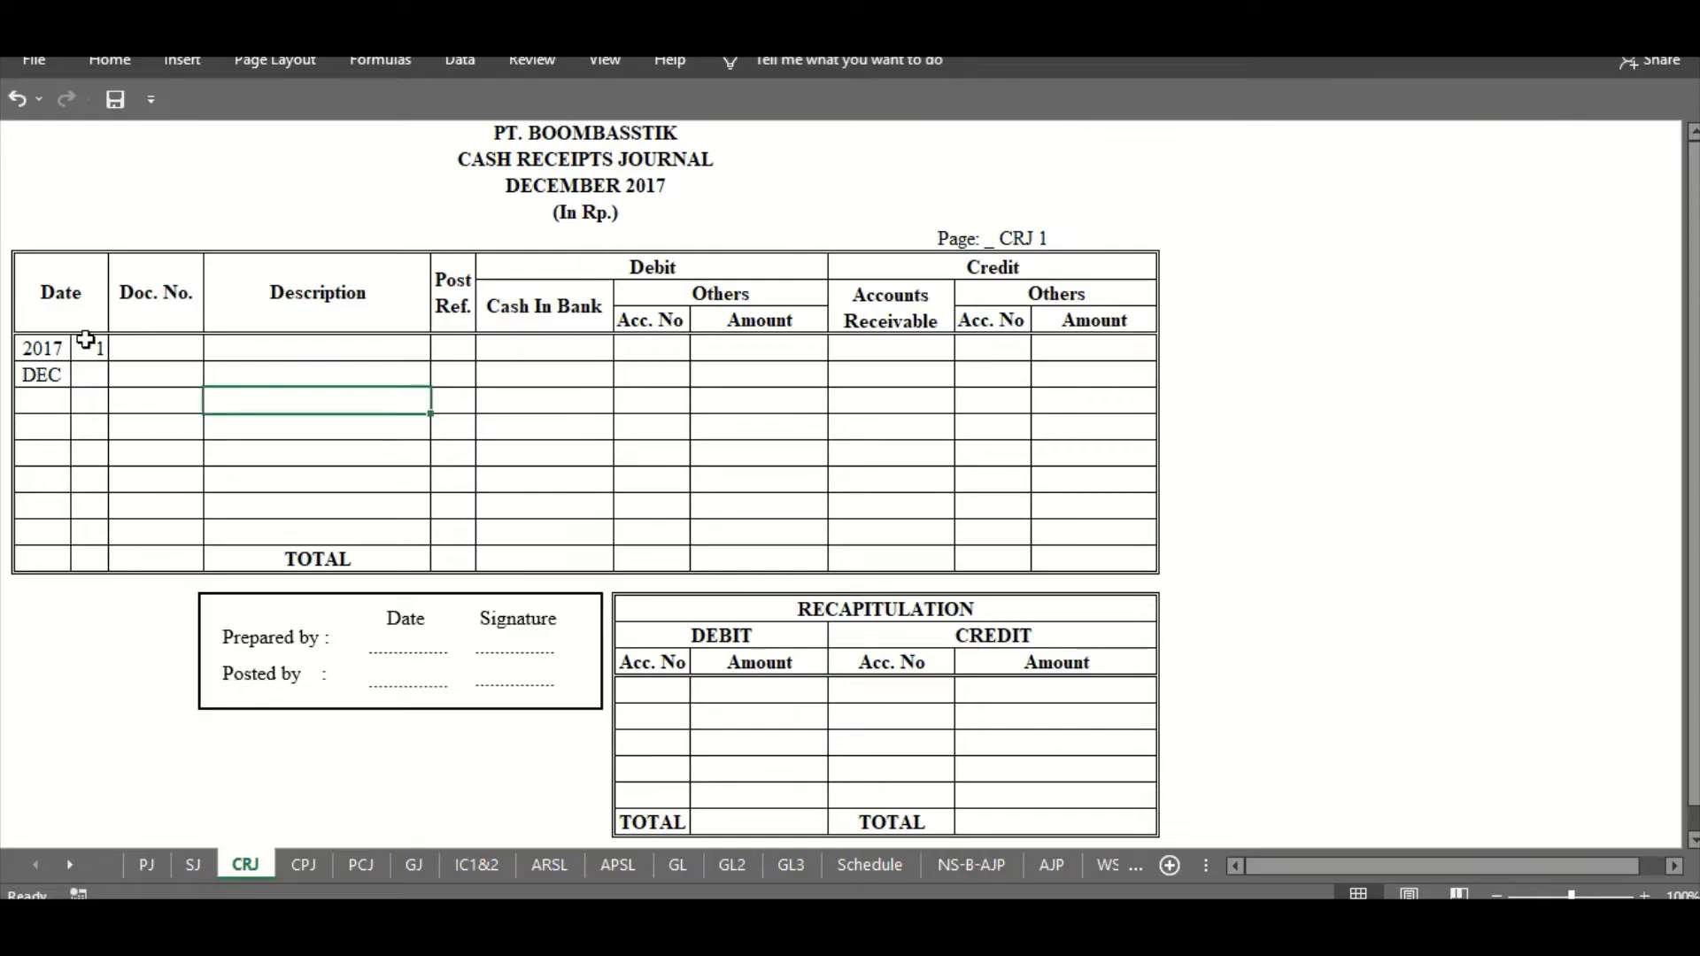
click(84, 343)
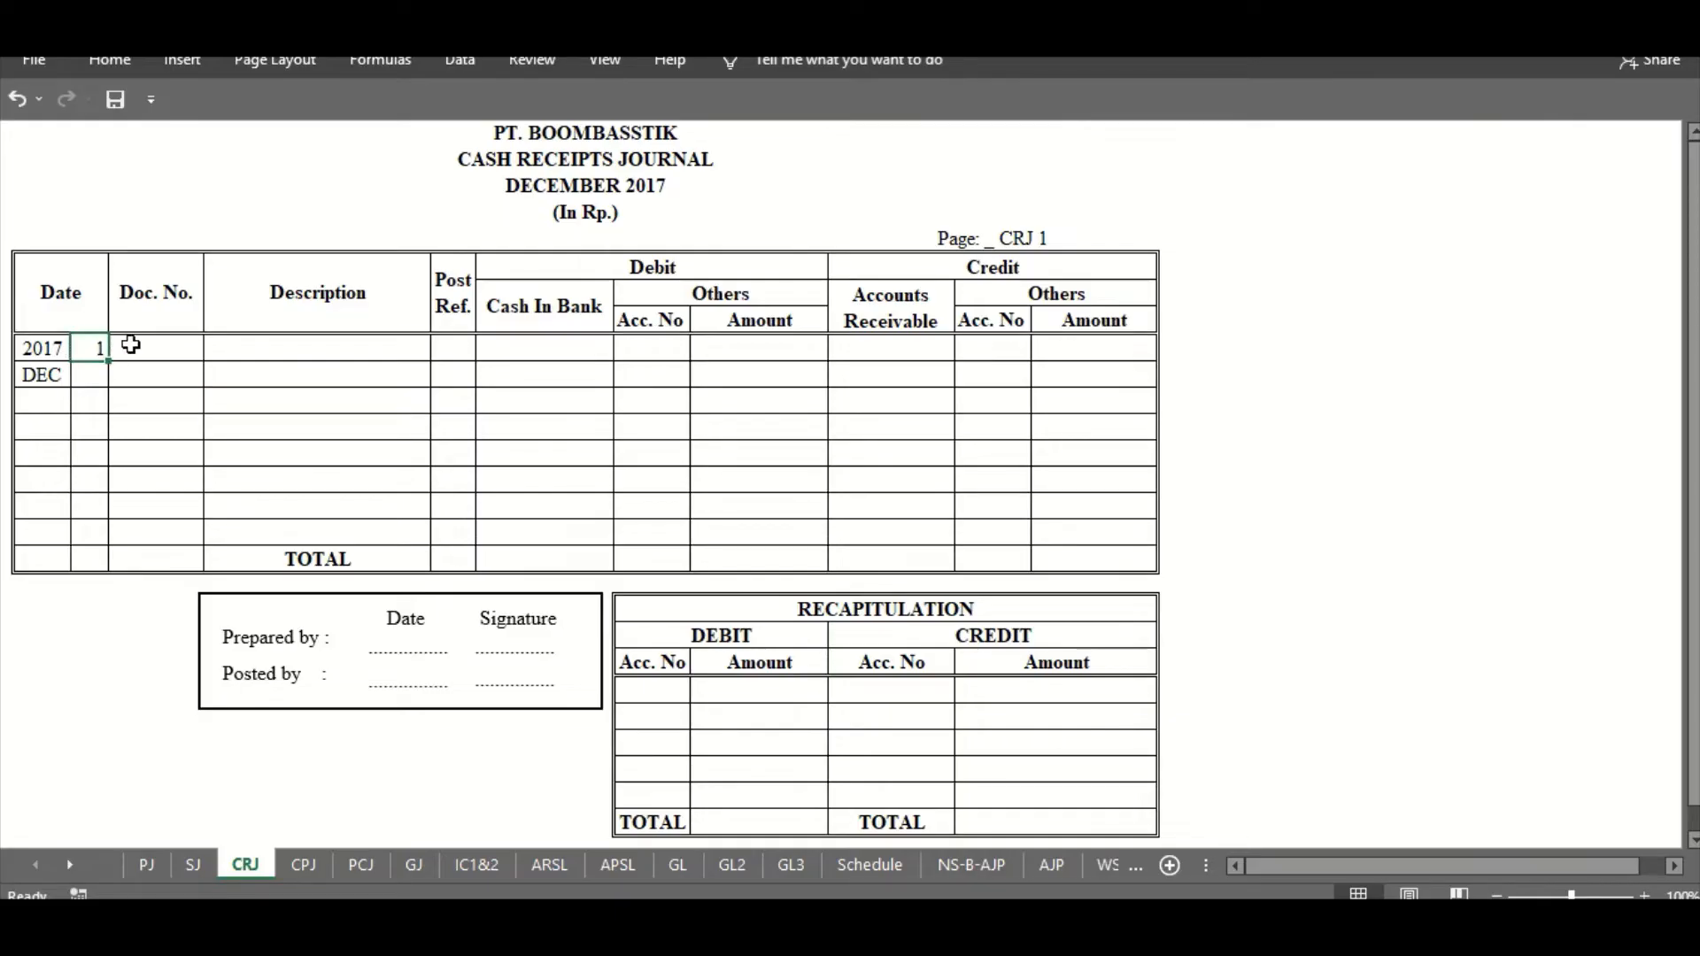
- Enter BKM 12/01 from document #1 as the document number in the first row of the cash receipts journal
click(131, 345)
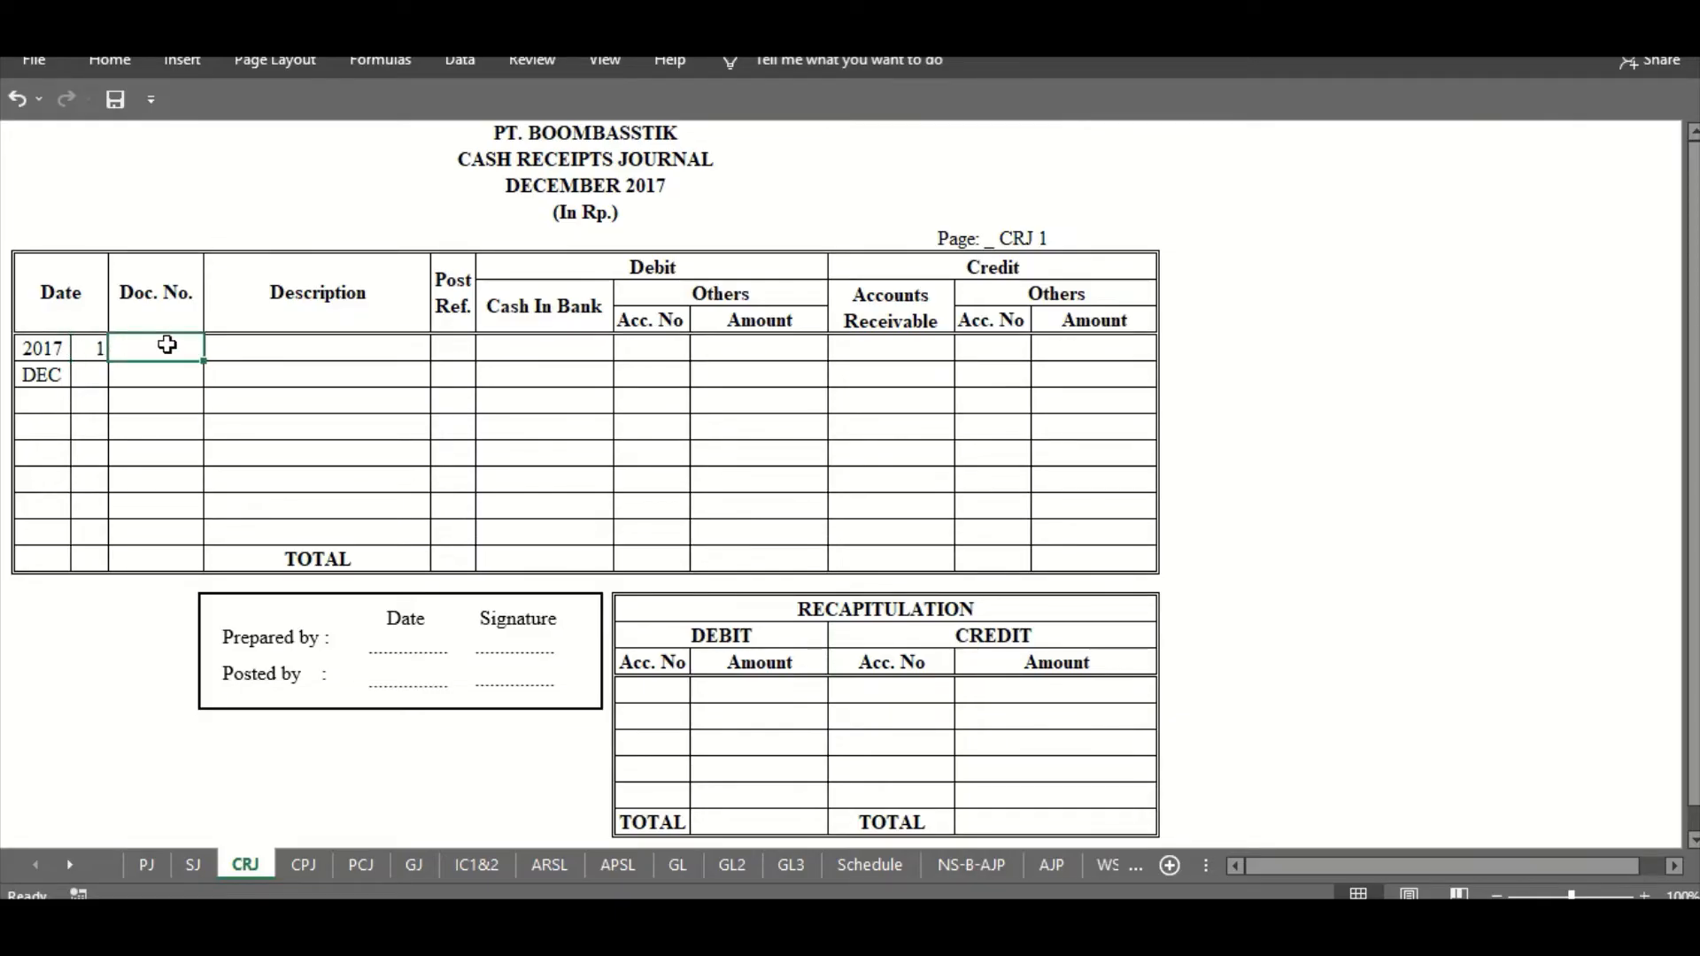
click(723, 930)
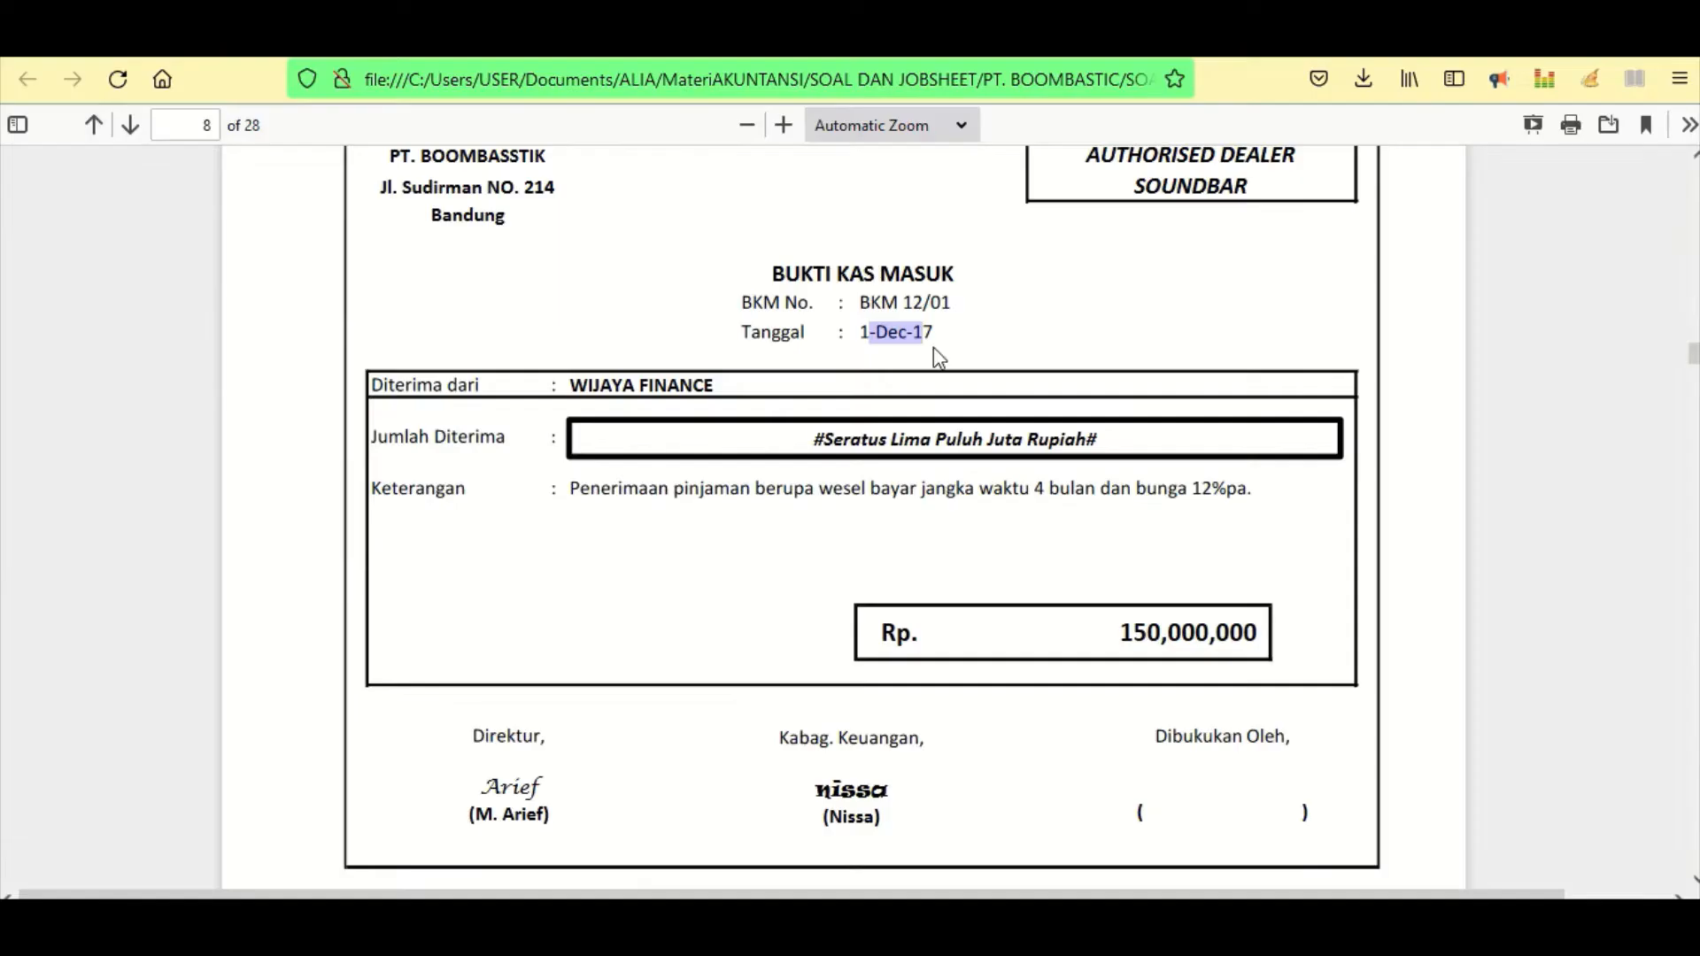
click(864, 309)
drag(864, 309, 952, 311)
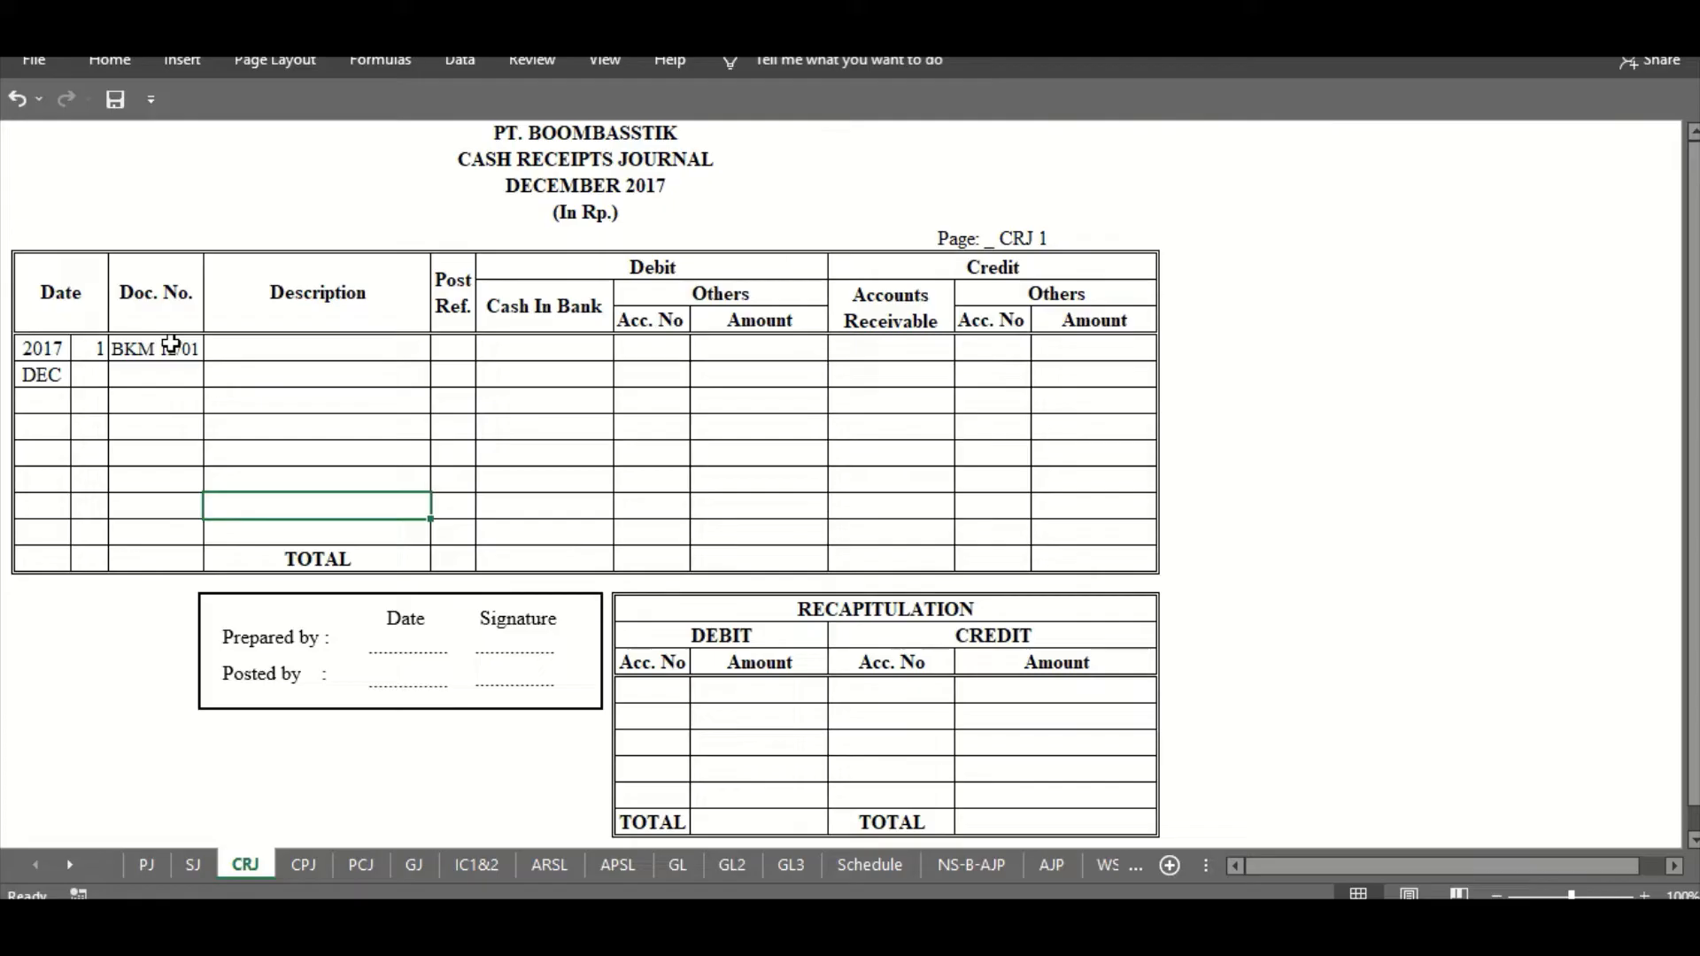
click(171, 345)
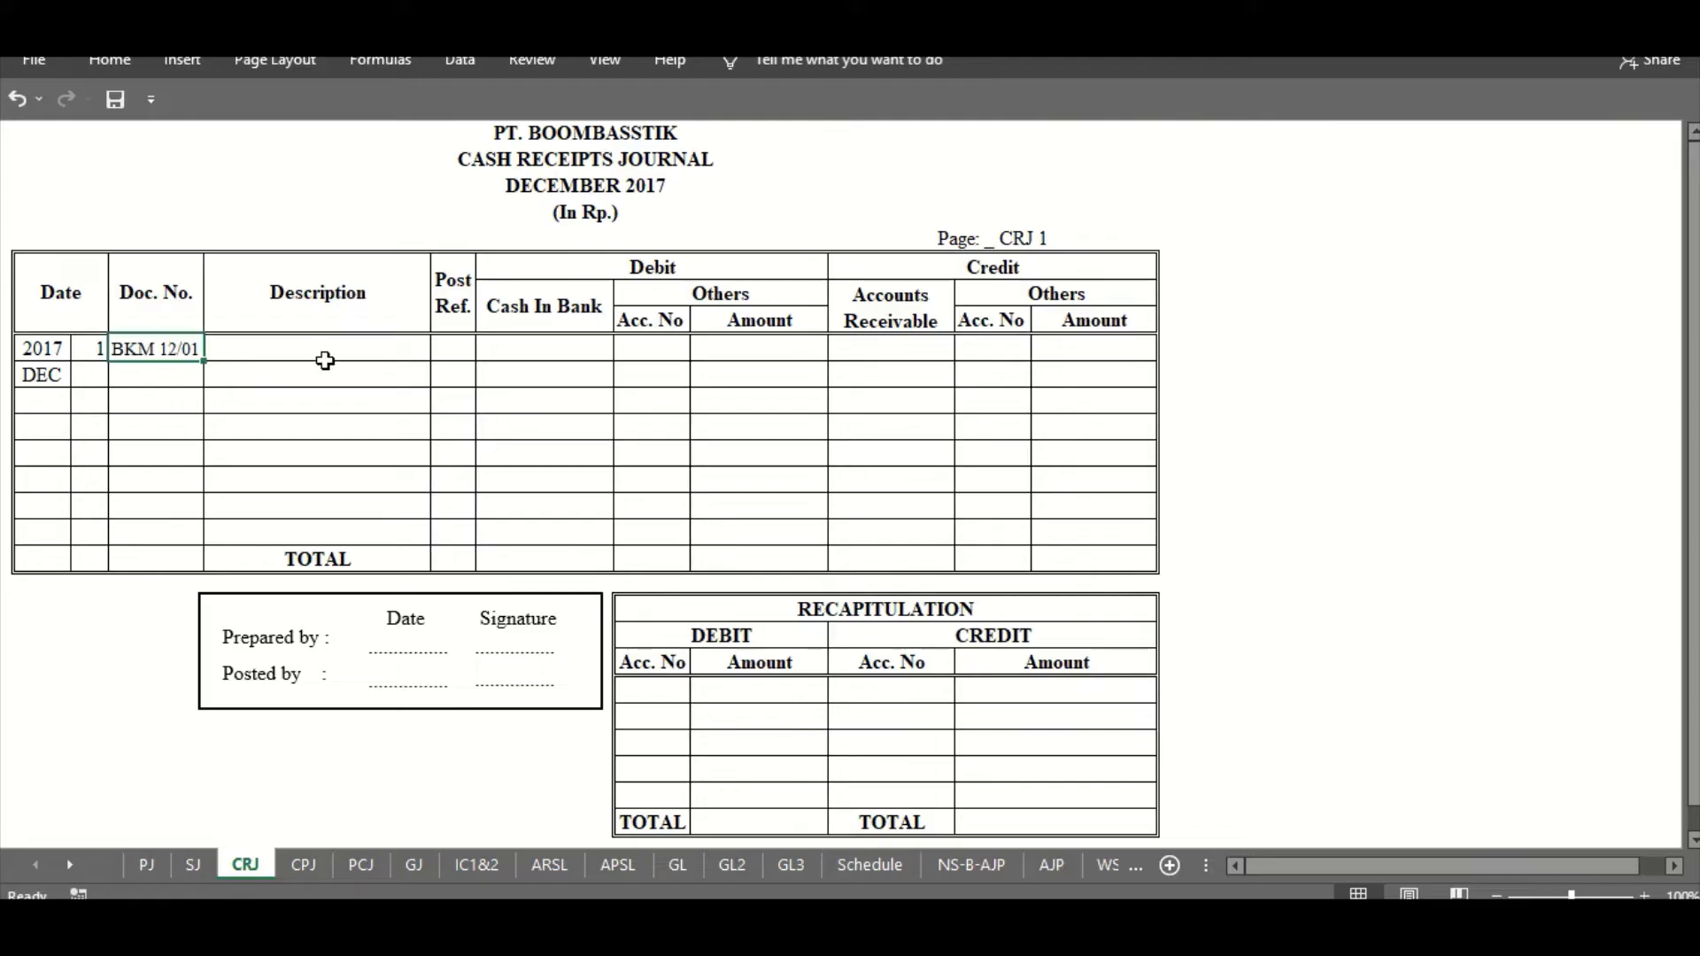
- Read the Keterangan line in document #1 and enter Pinjaman wesel as the first journal row's description
click(346, 347)
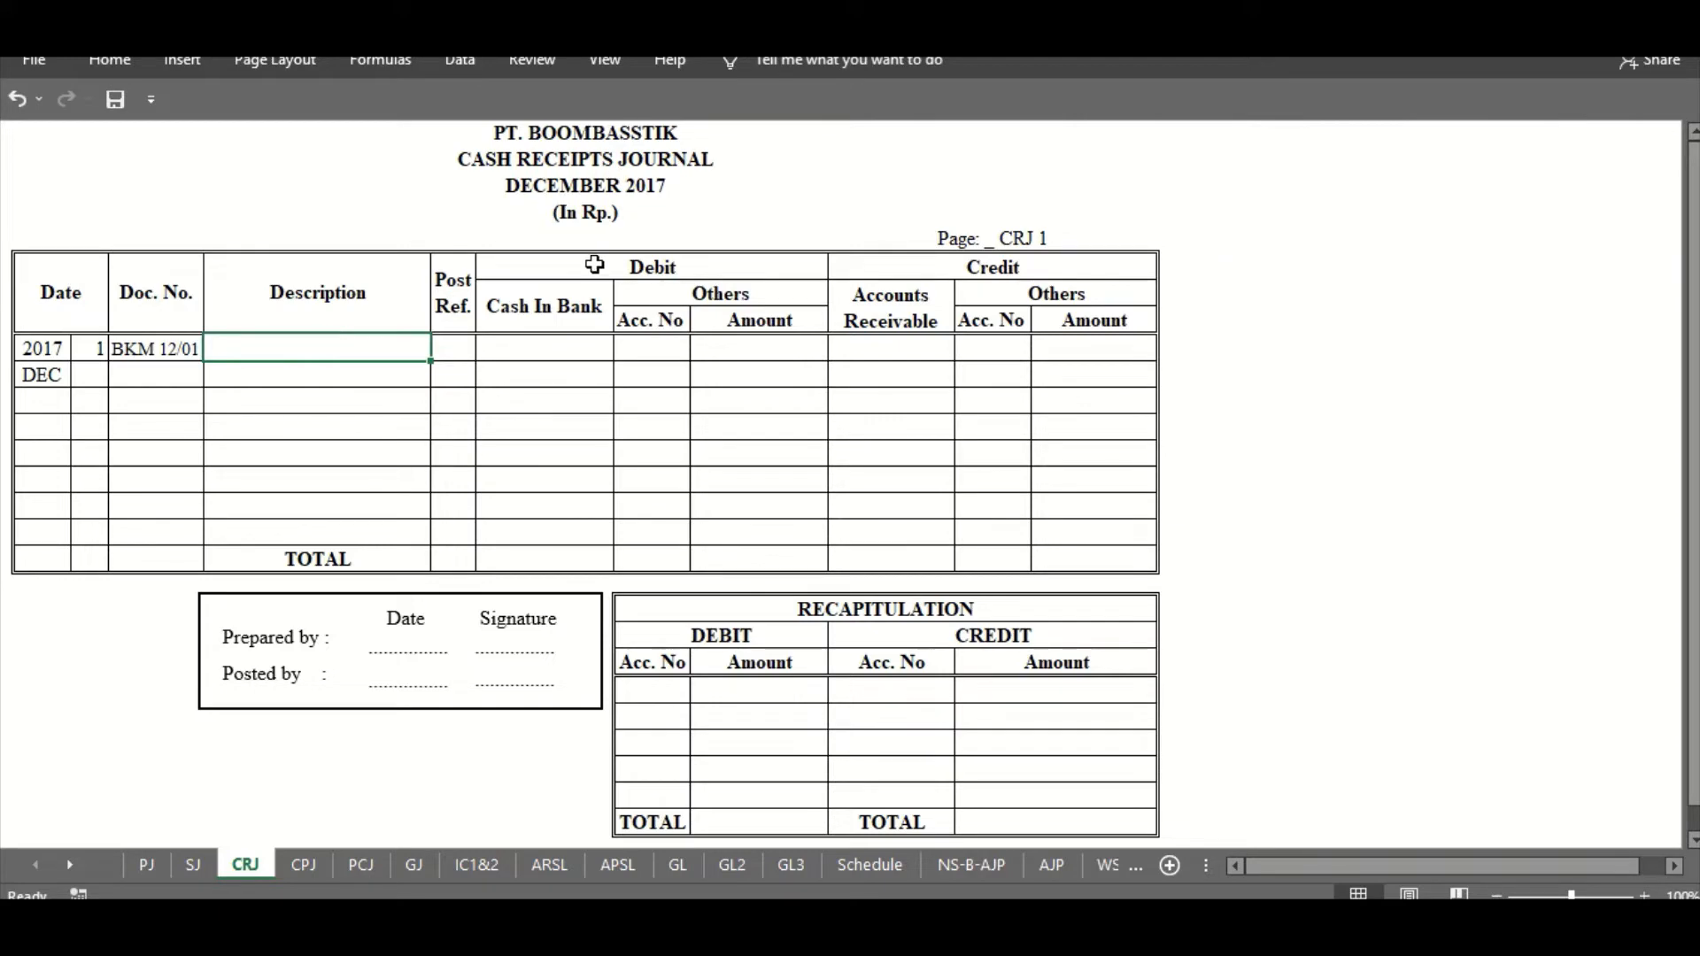
click(730, 926)
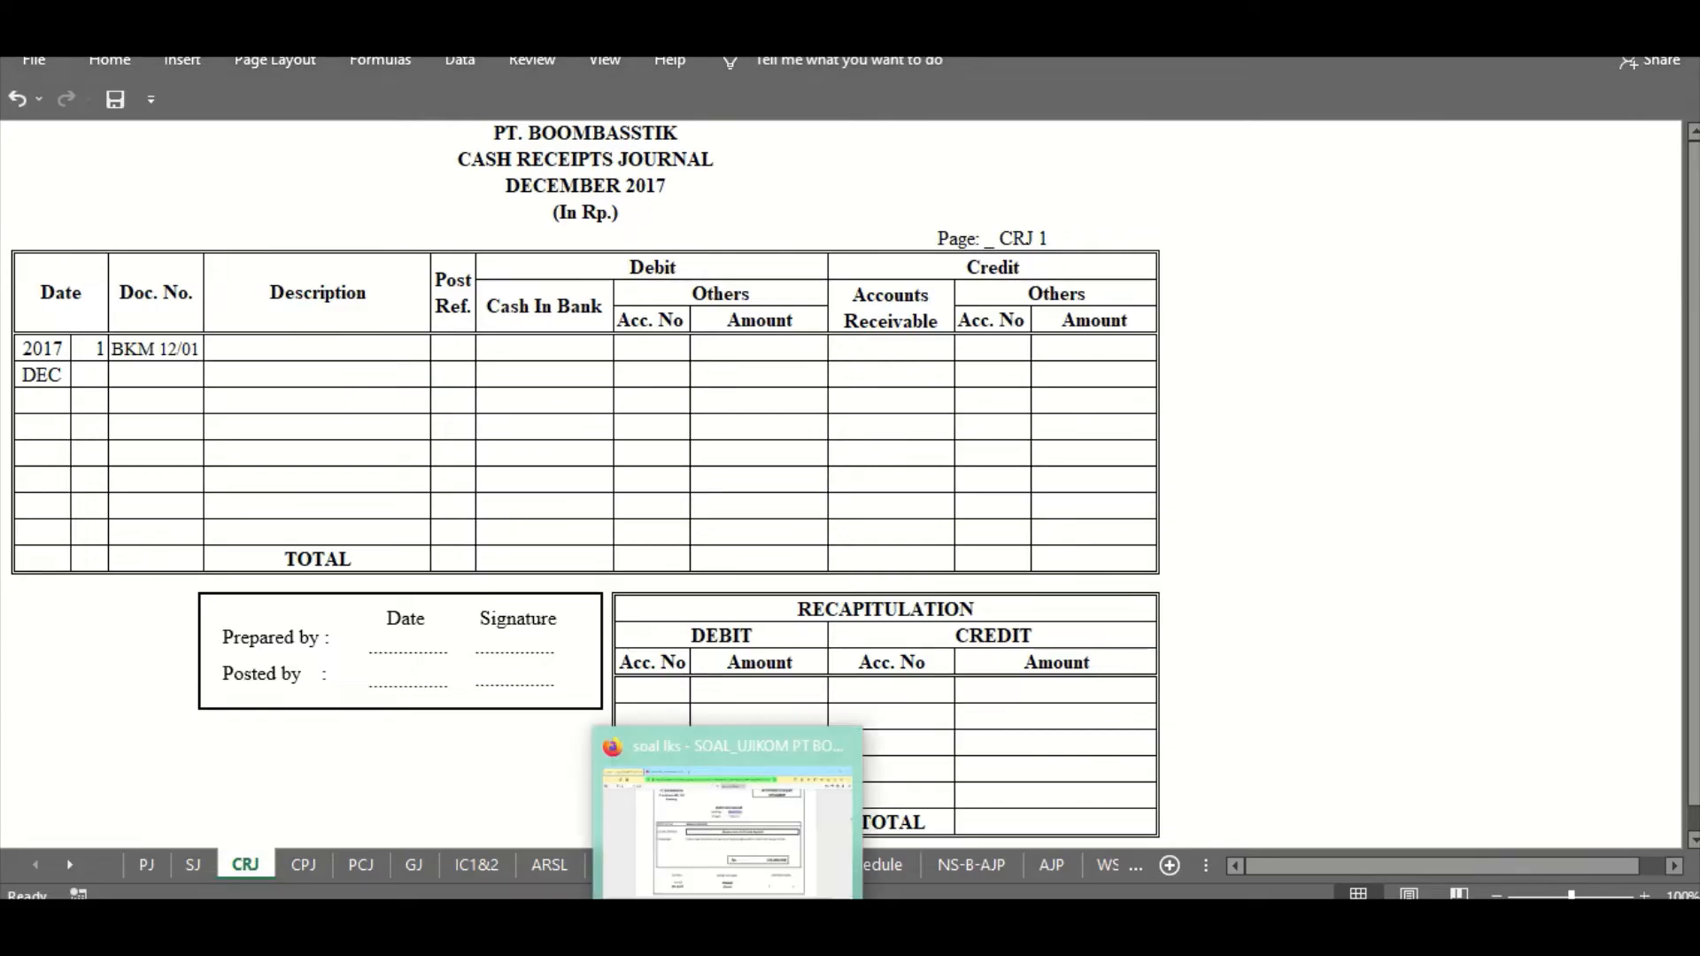
click(616, 506)
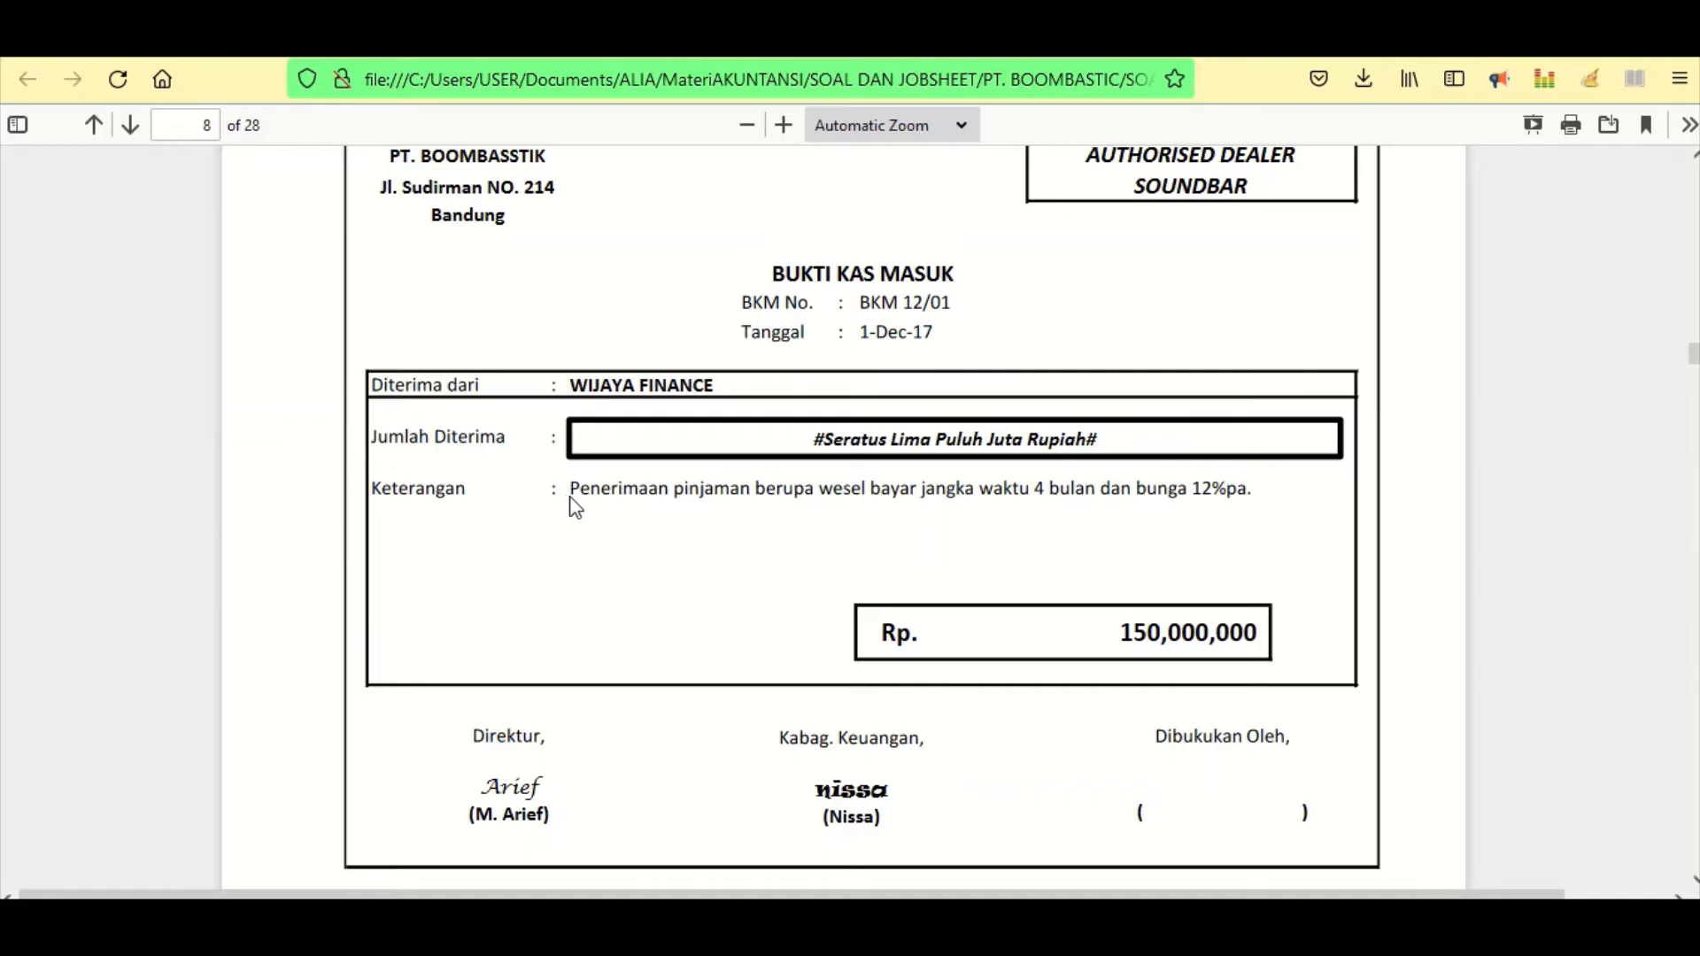
drag(581, 493, 753, 492)
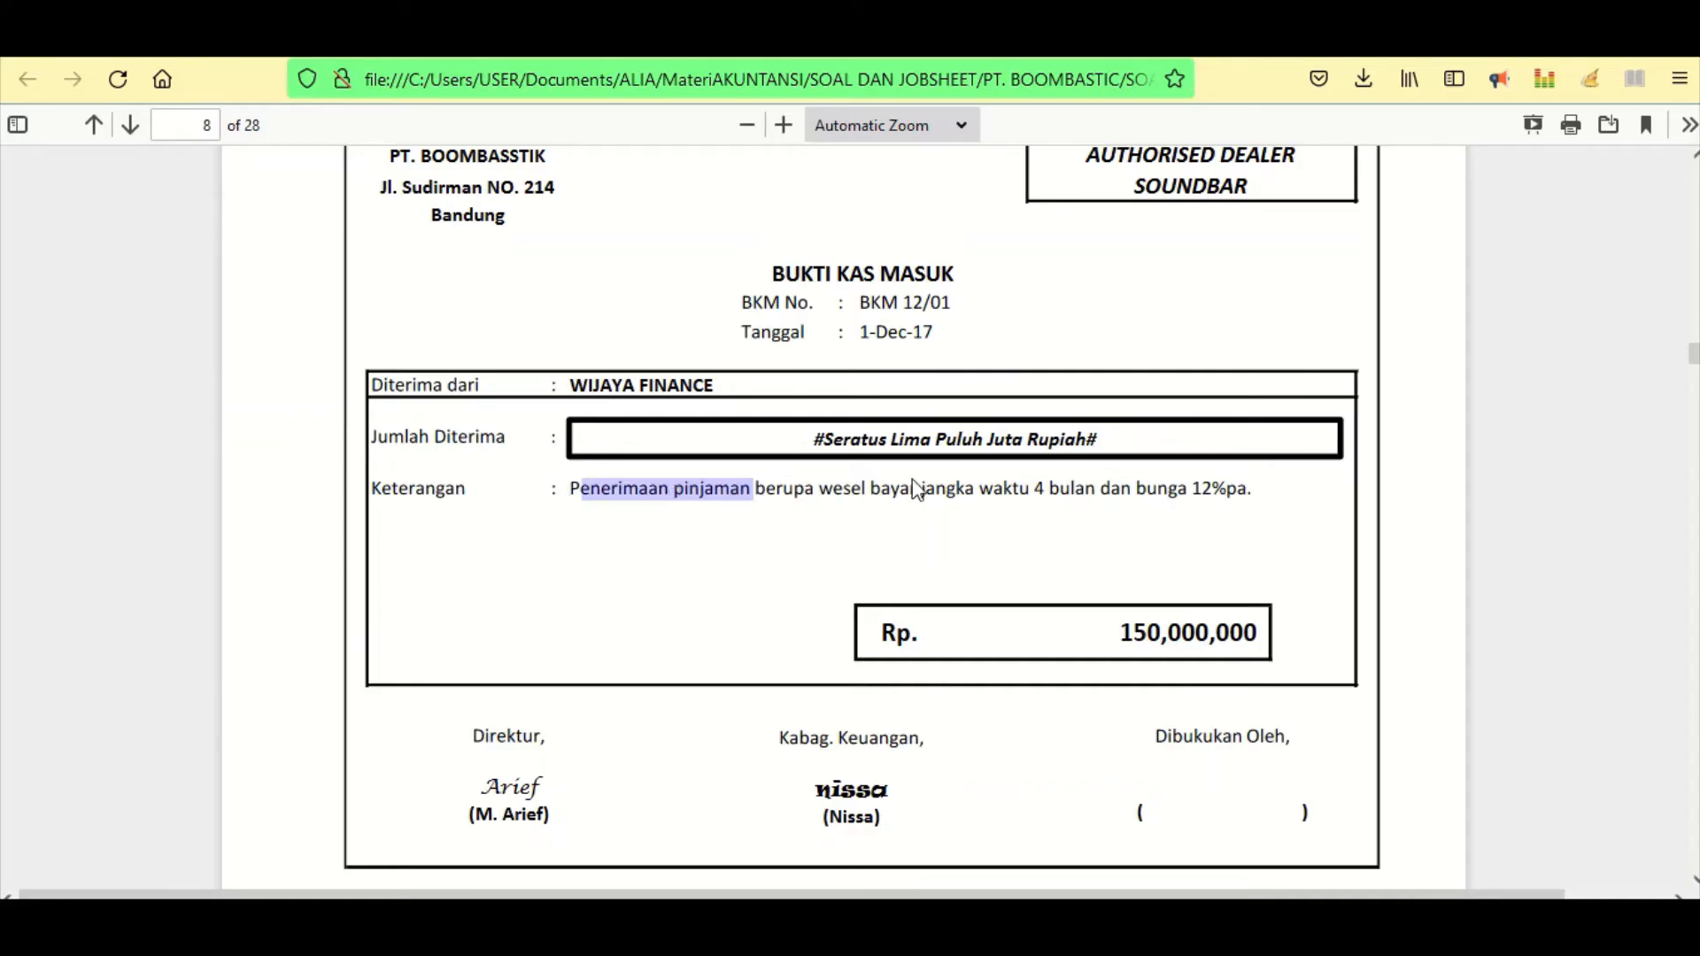
click(965, 531)
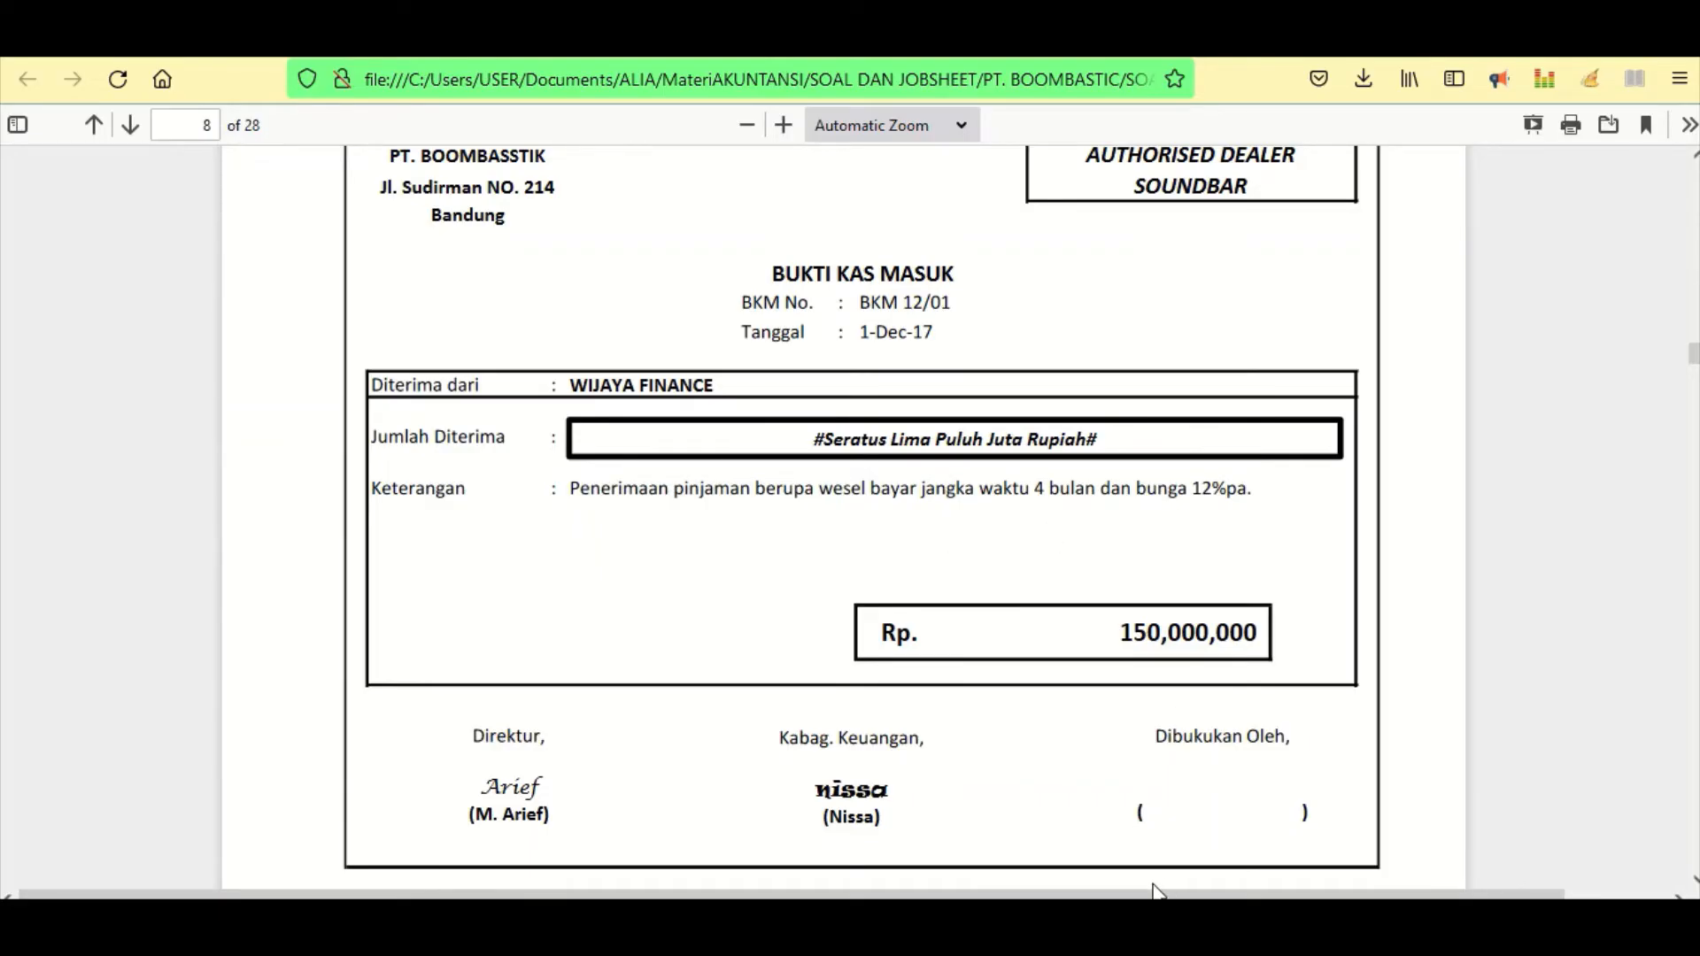
click(1147, 810)
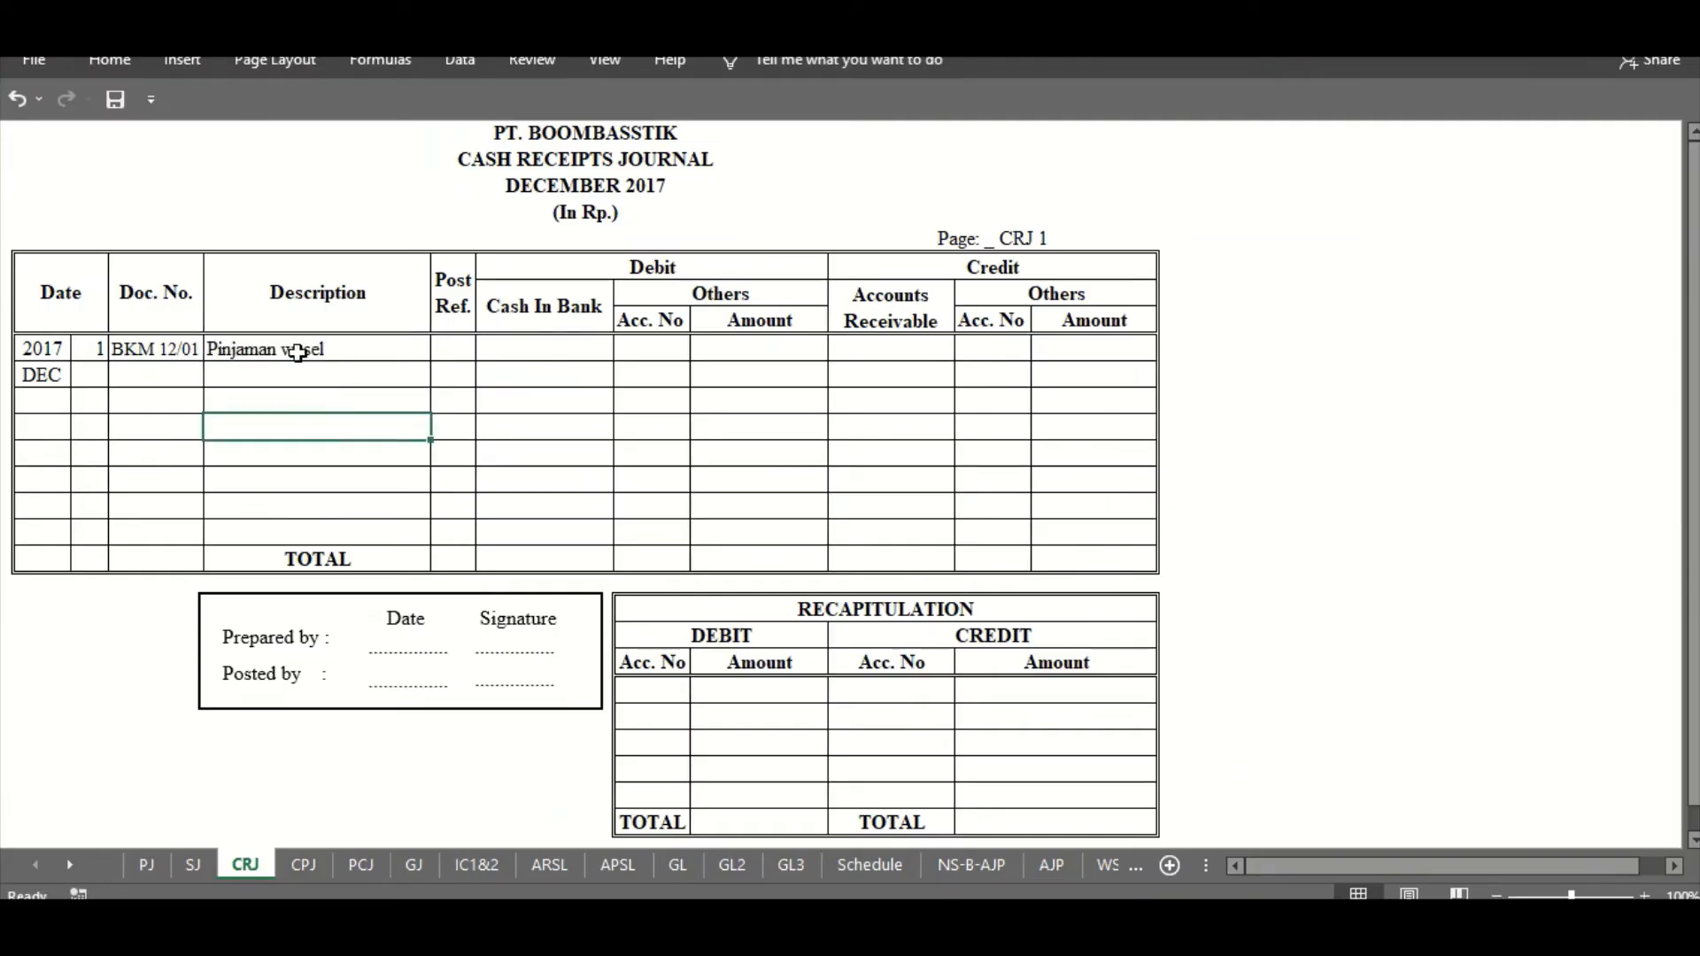
click(315, 347)
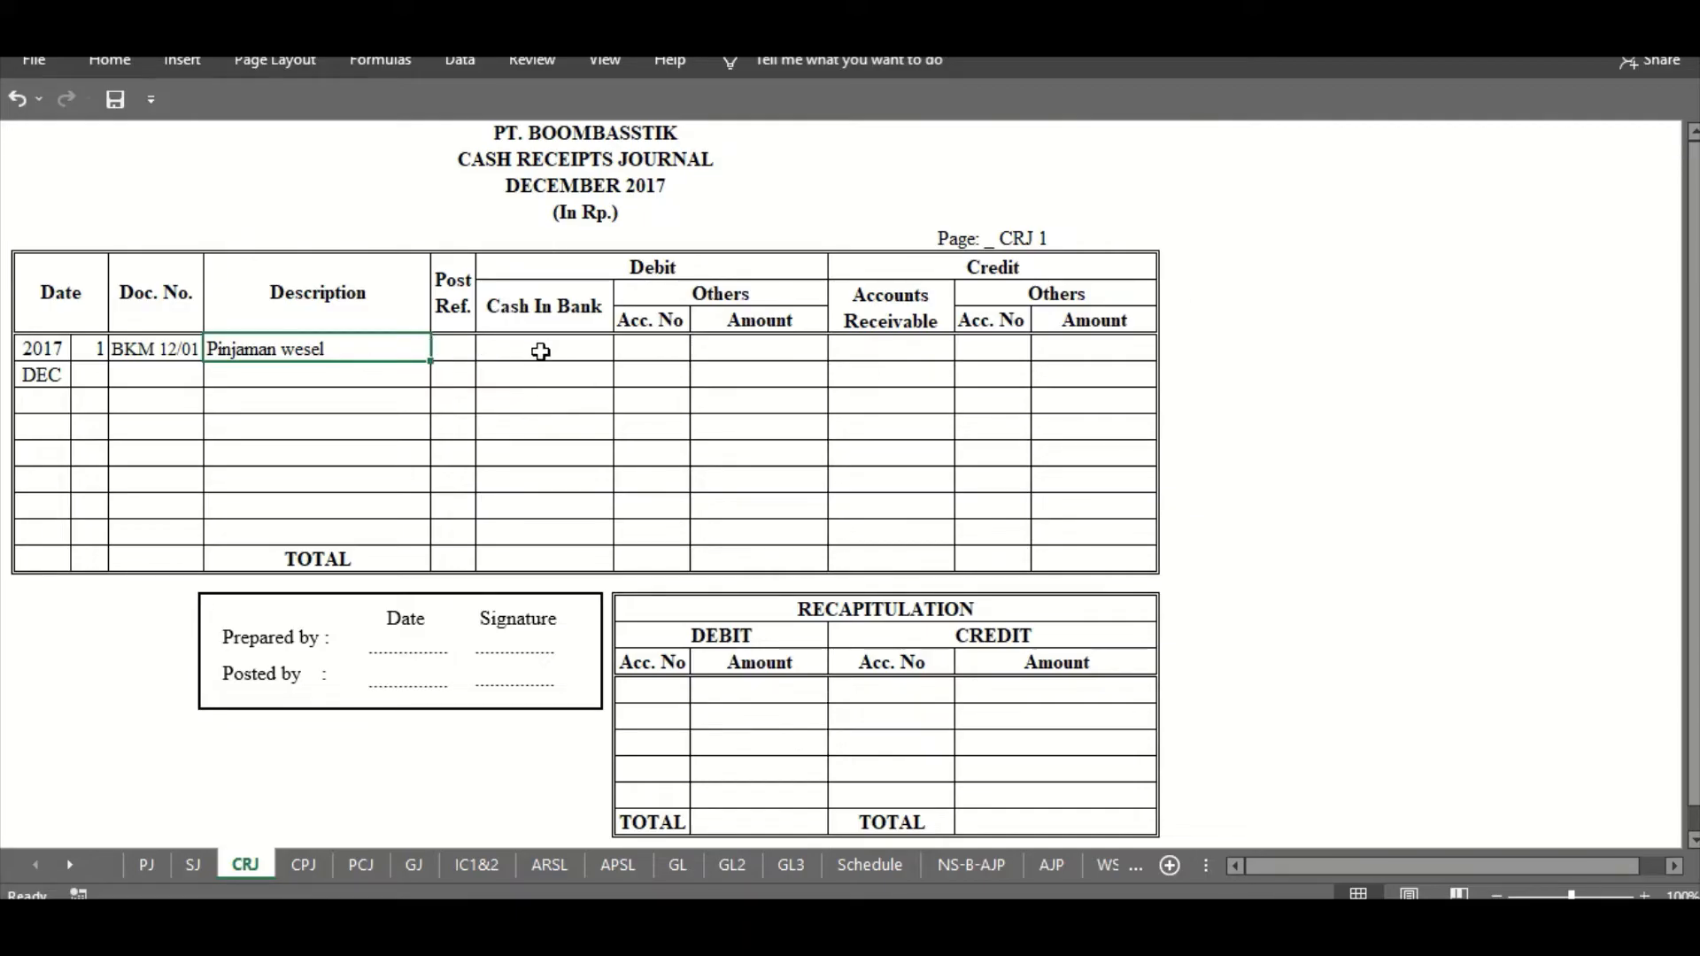
- Check the rupiah amount in document #1 and enter 150.000.000 as the Cash In Bank debit in the first row
click(540, 351)
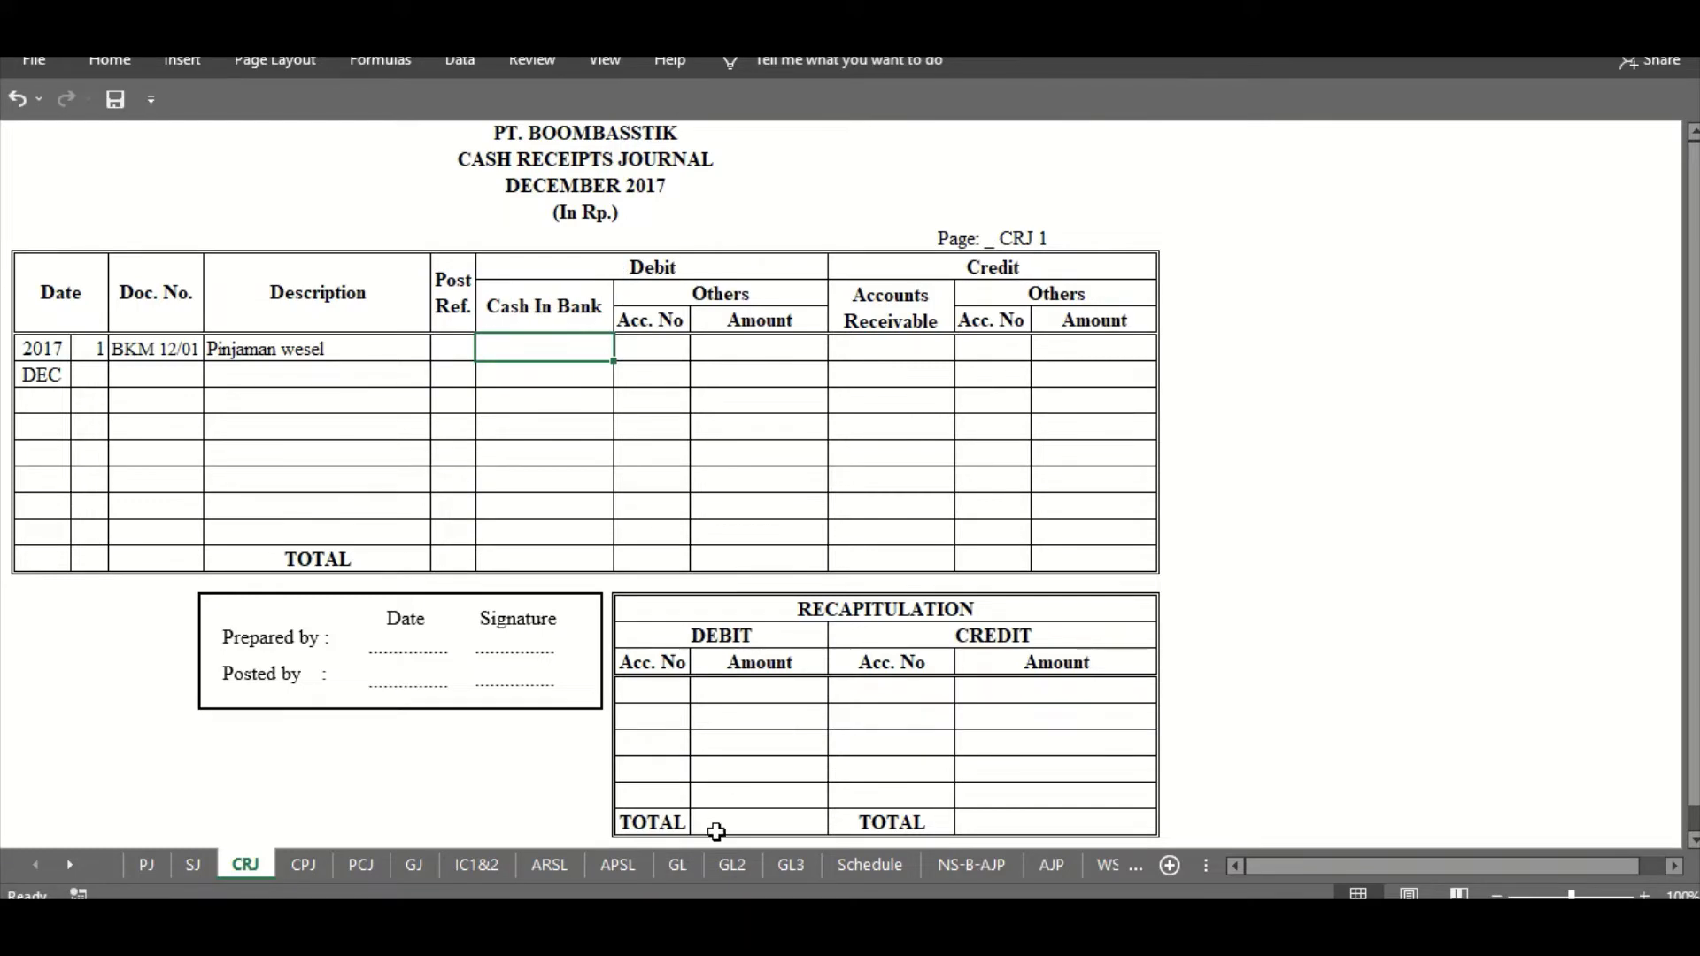
key(alt+Tab)
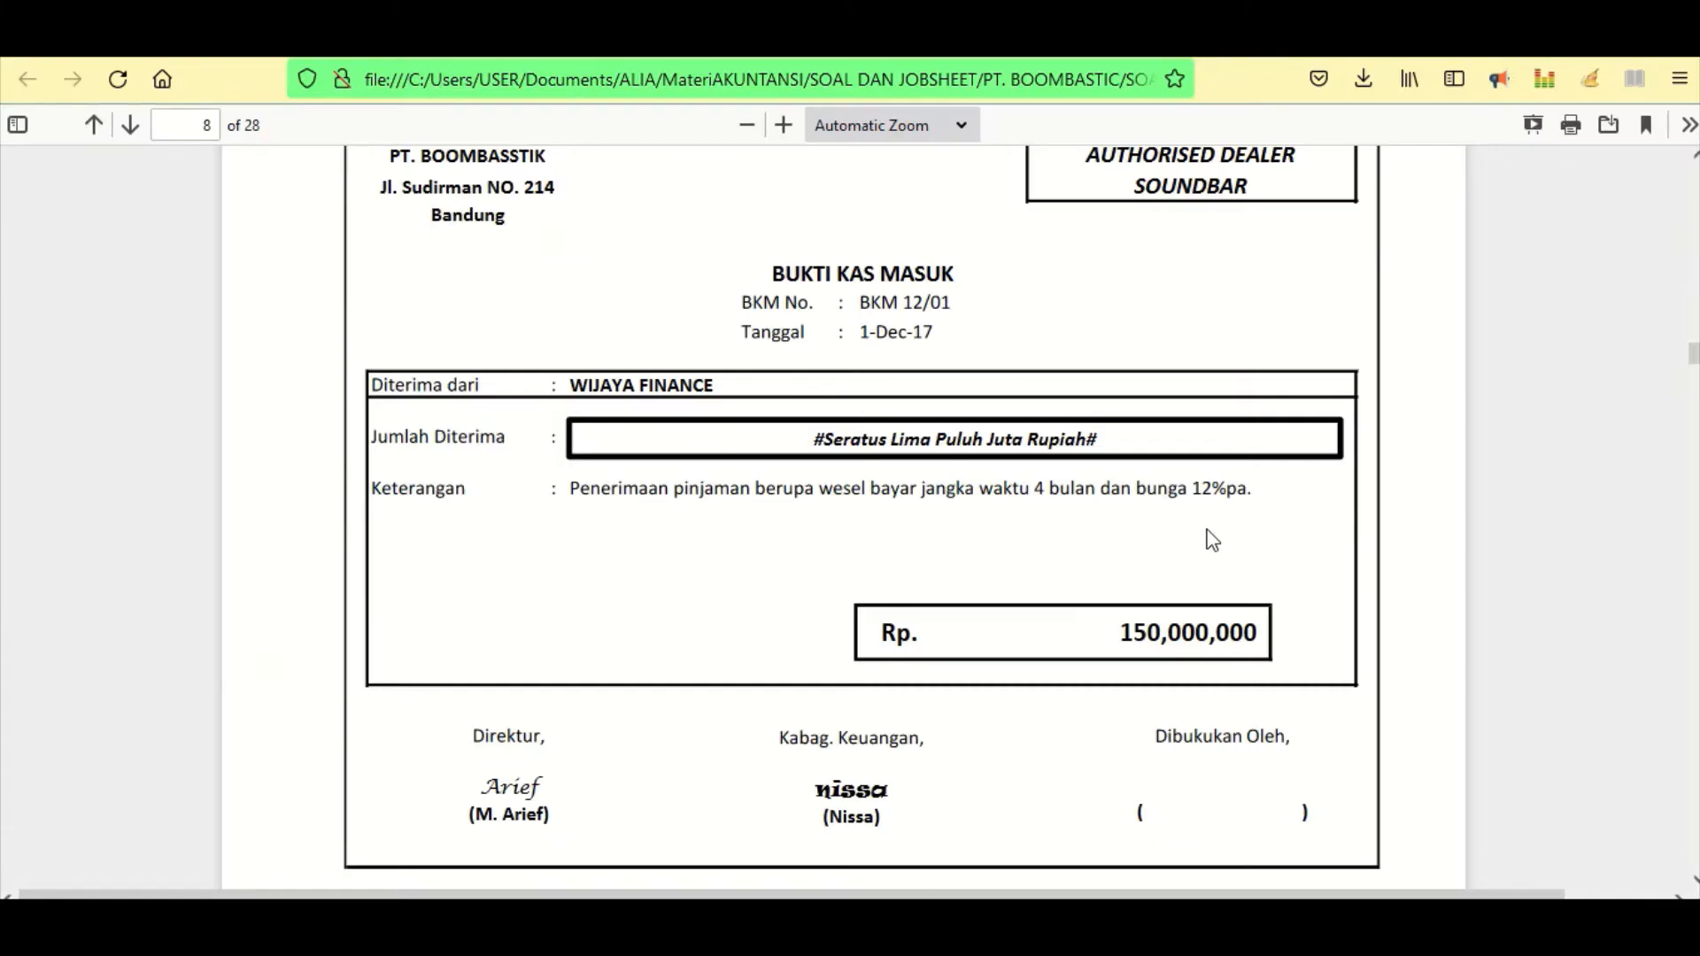
drag(1124, 632, 1271, 634)
click(1108, 693)
key(alt+Tab)
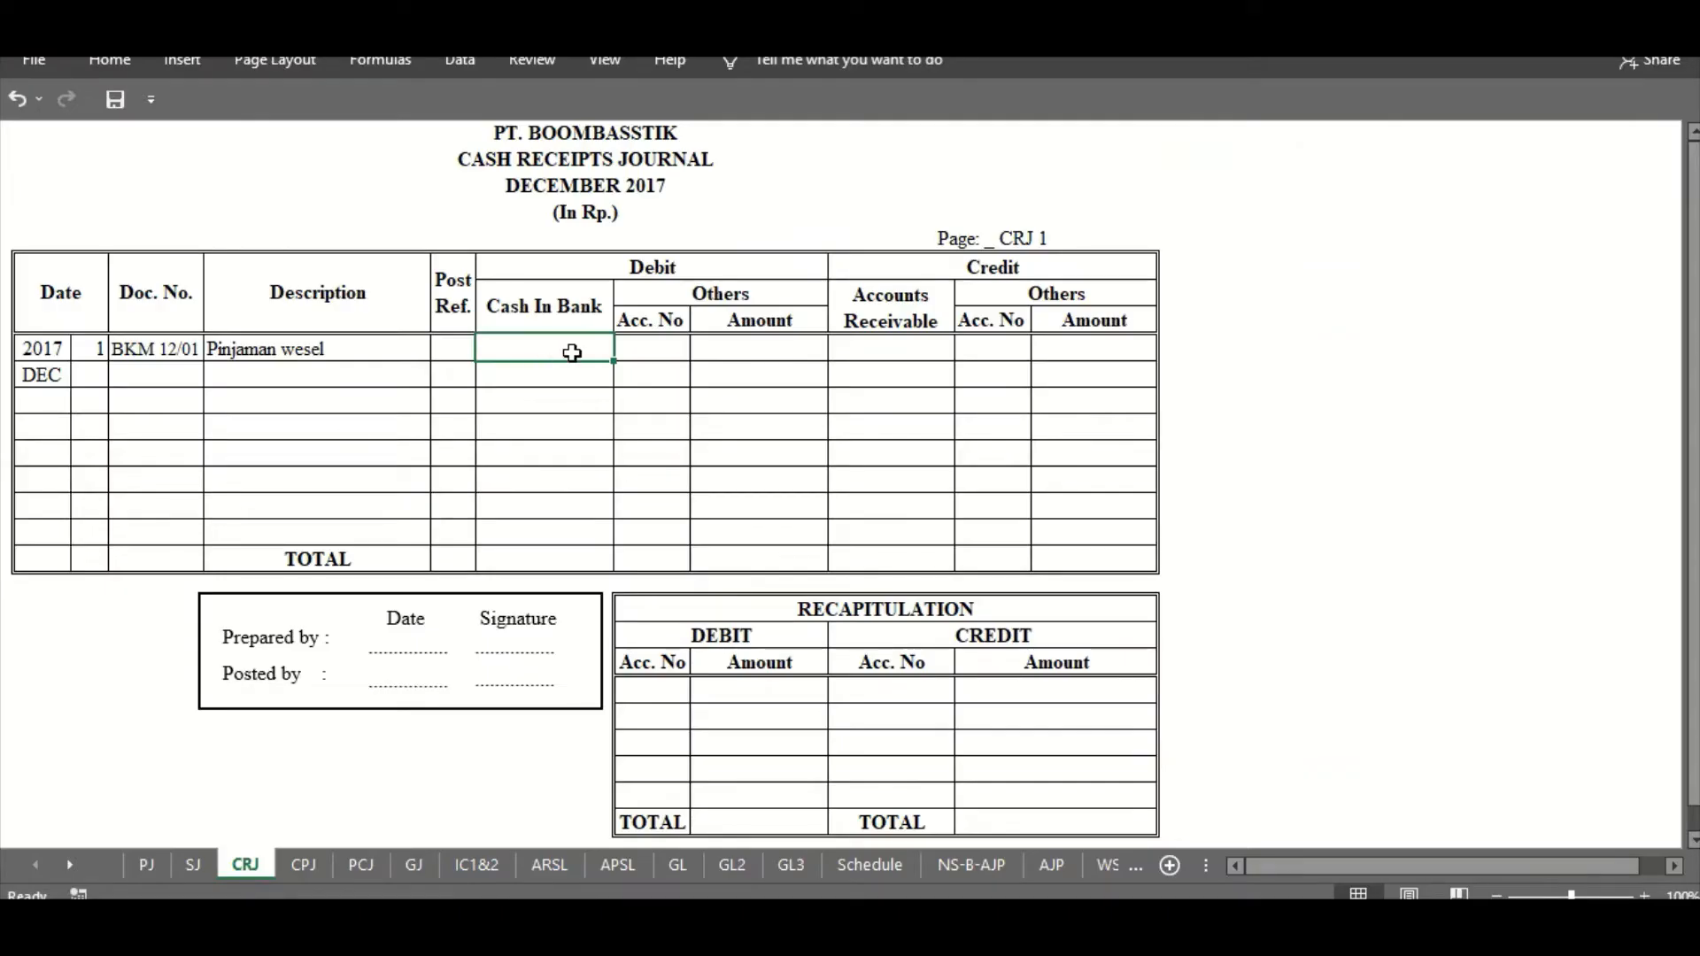
right_click(572, 353)
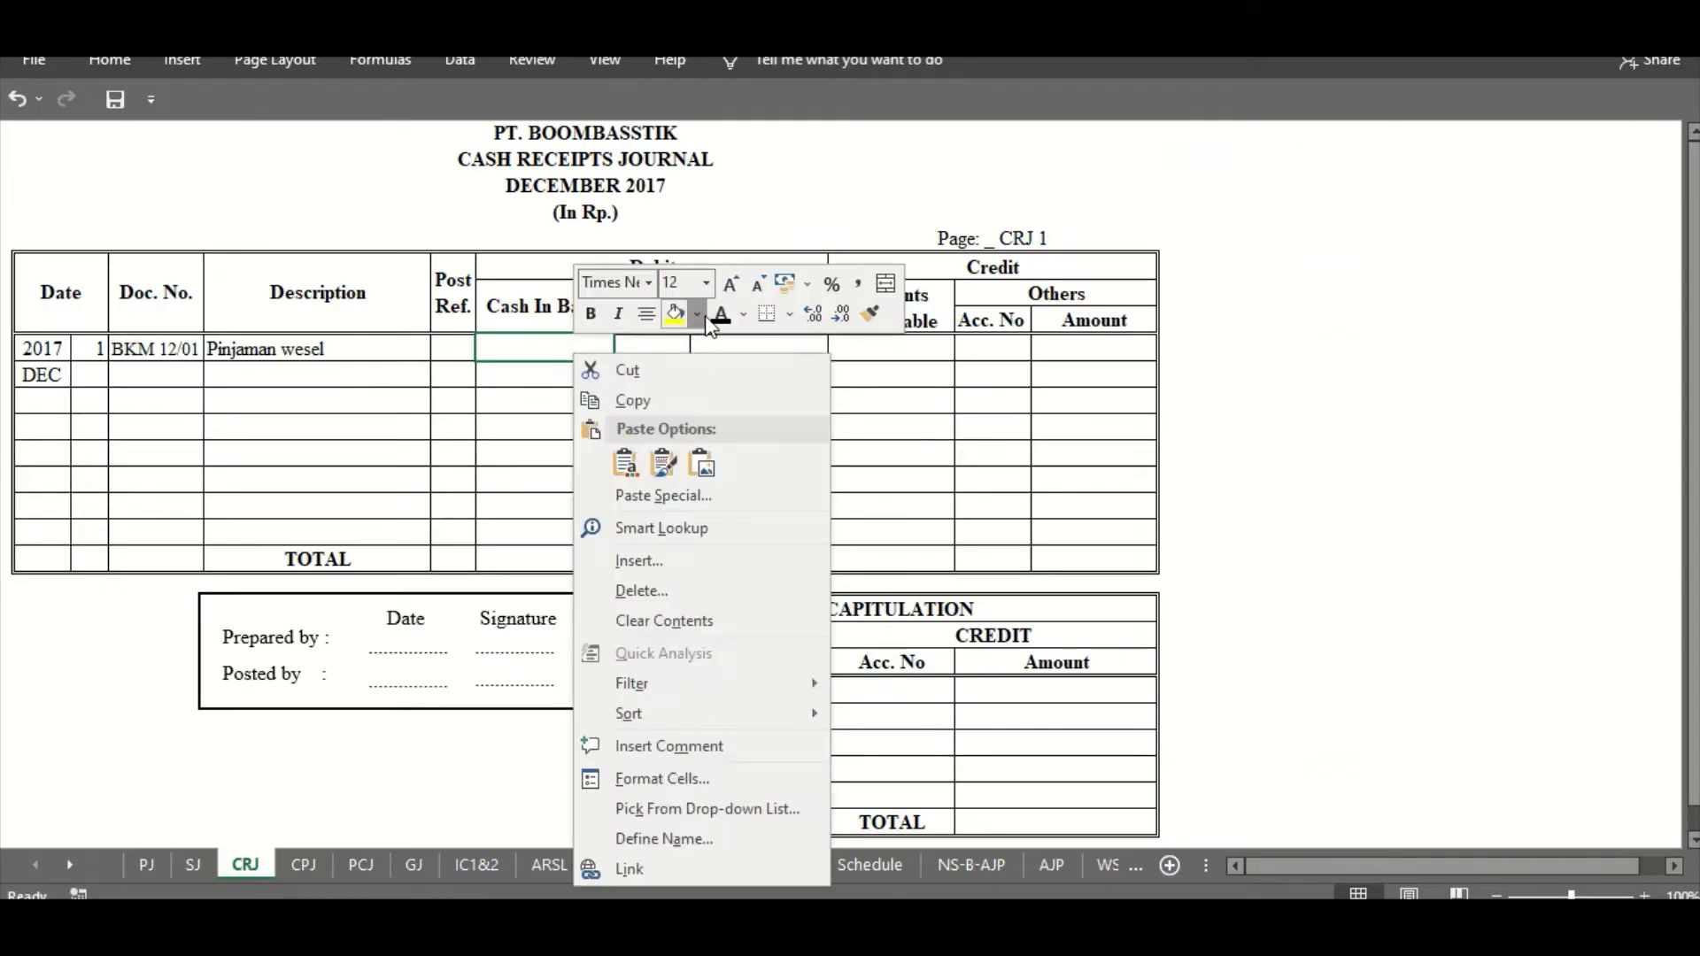
text(150.000.000)
click(586, 396)
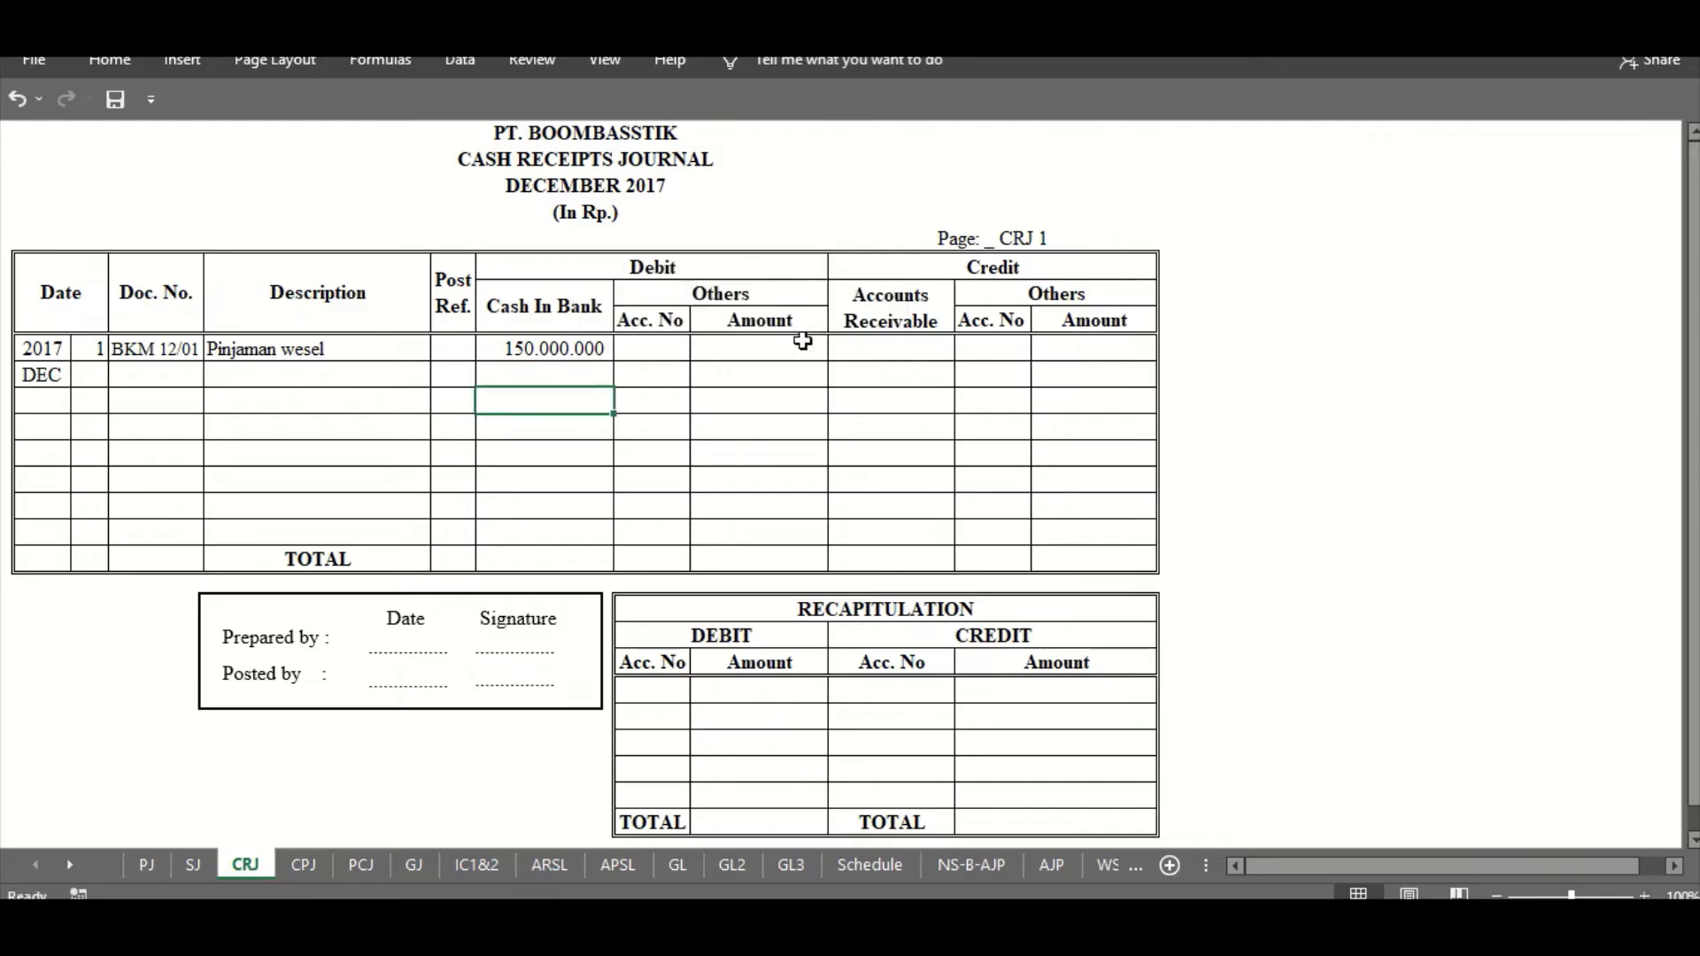
- Examine the journal's credit columns and re-read the loan description in document #1 to determine the account to credit
drag(1018, 264, 1018, 323)
drag(1015, 430, 997, 543)
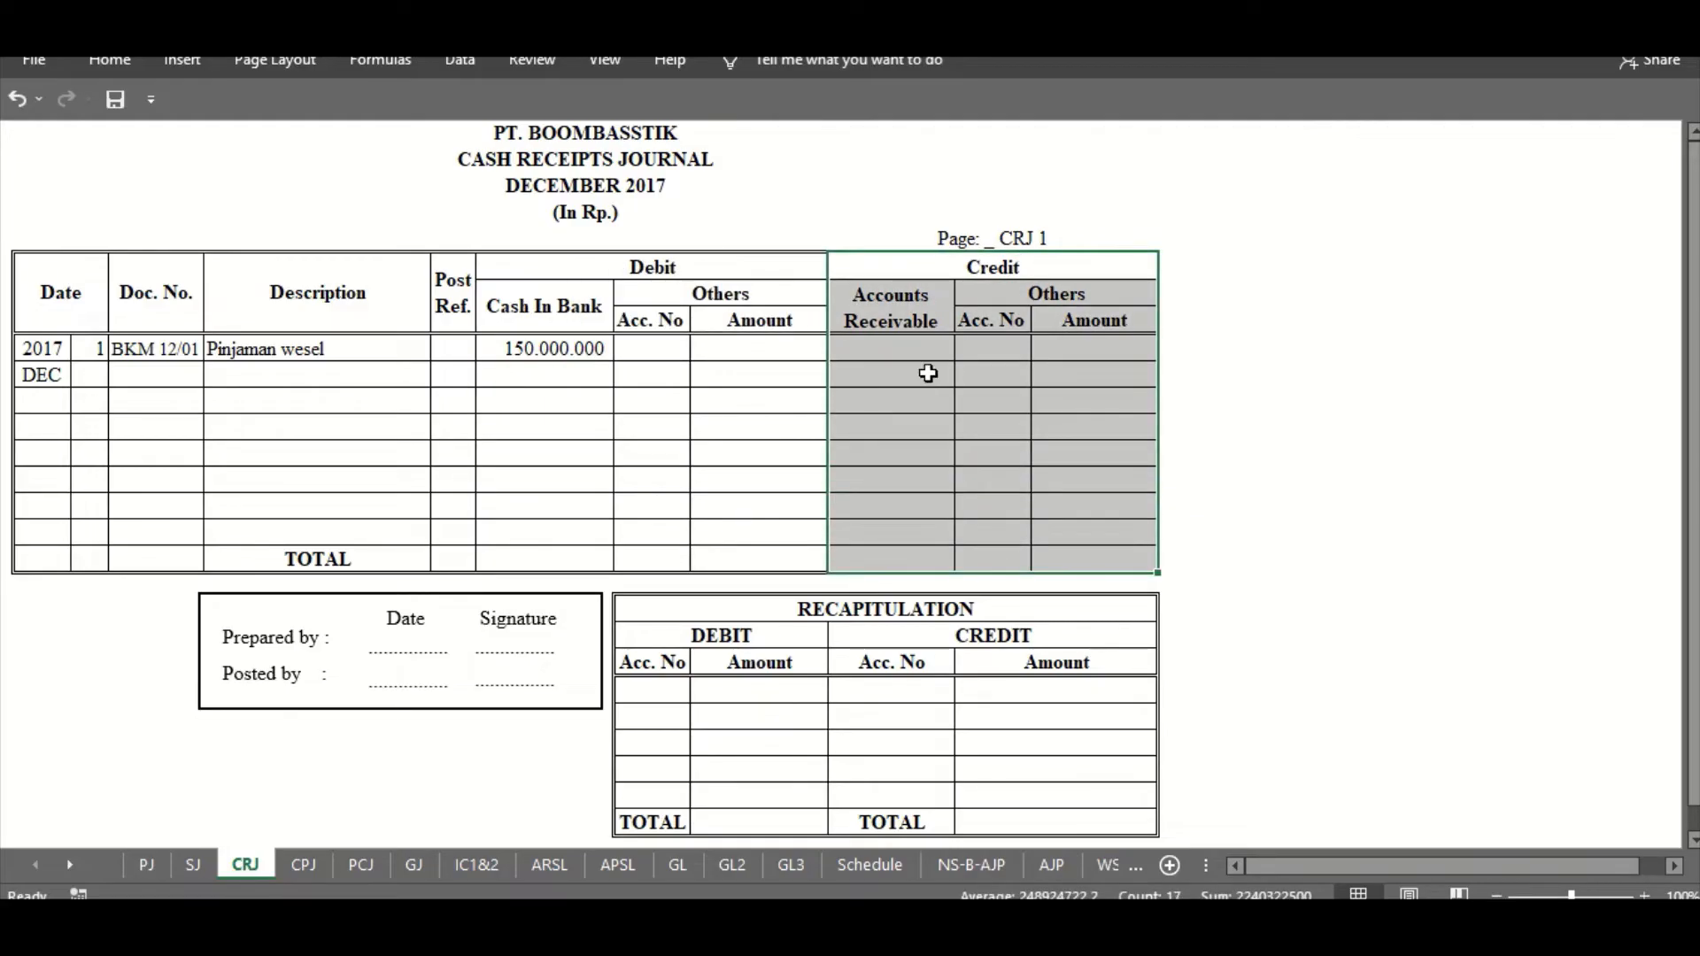
click(902, 351)
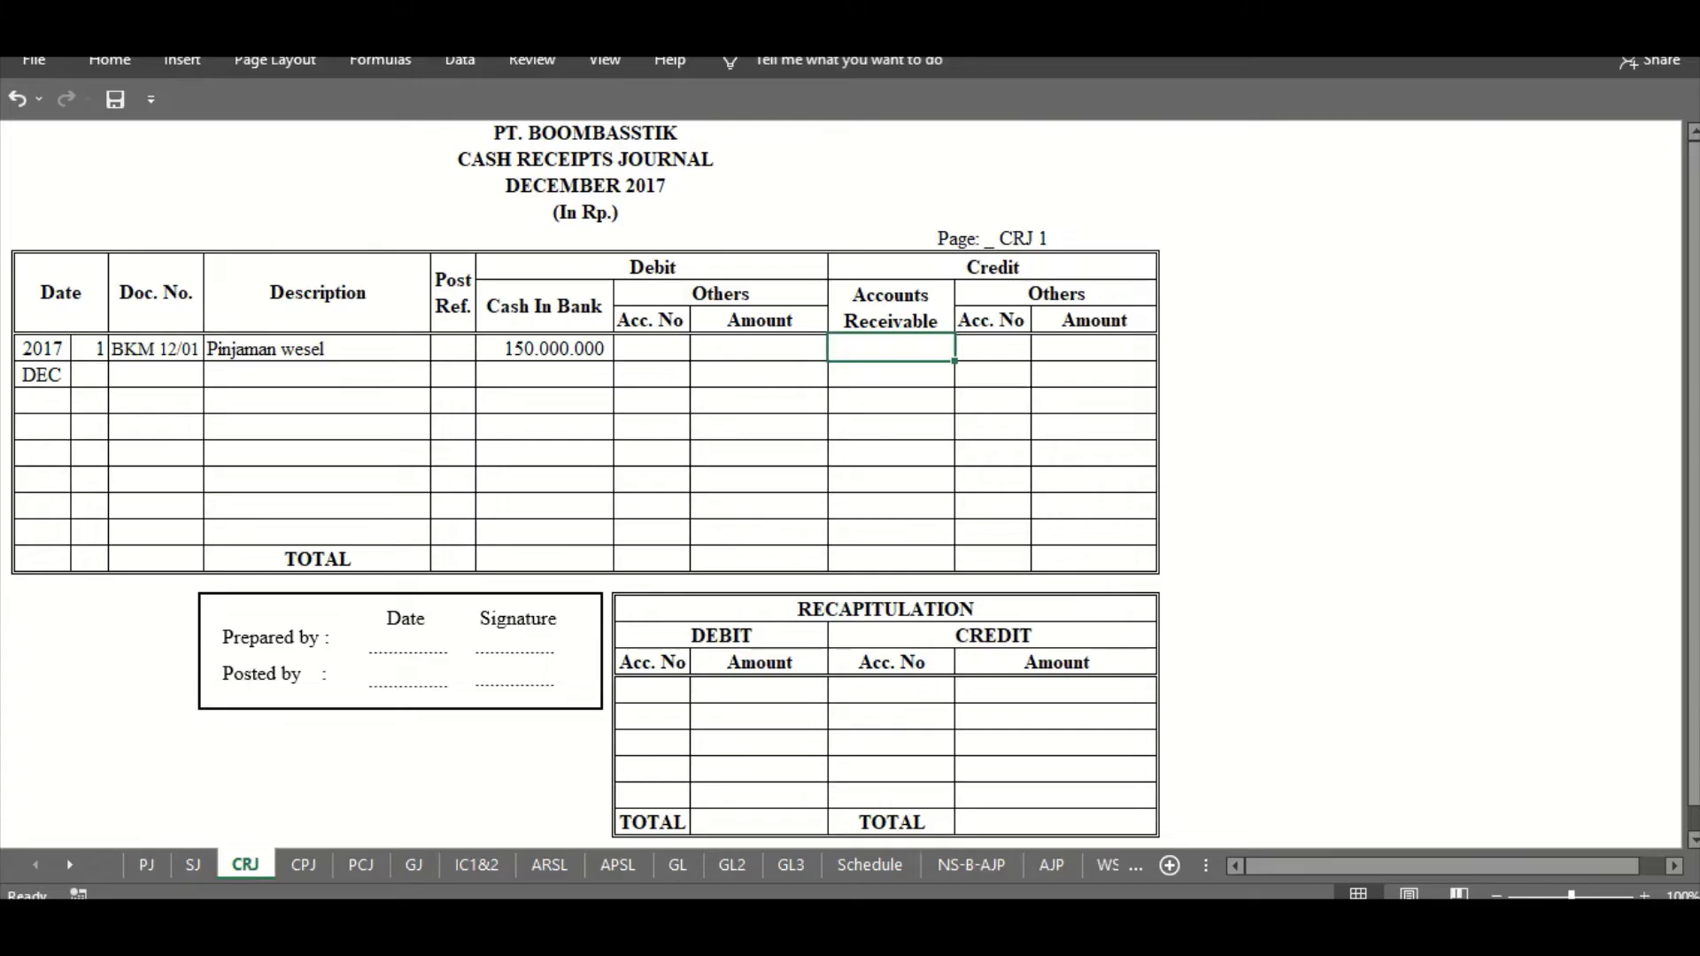
click(708, 929)
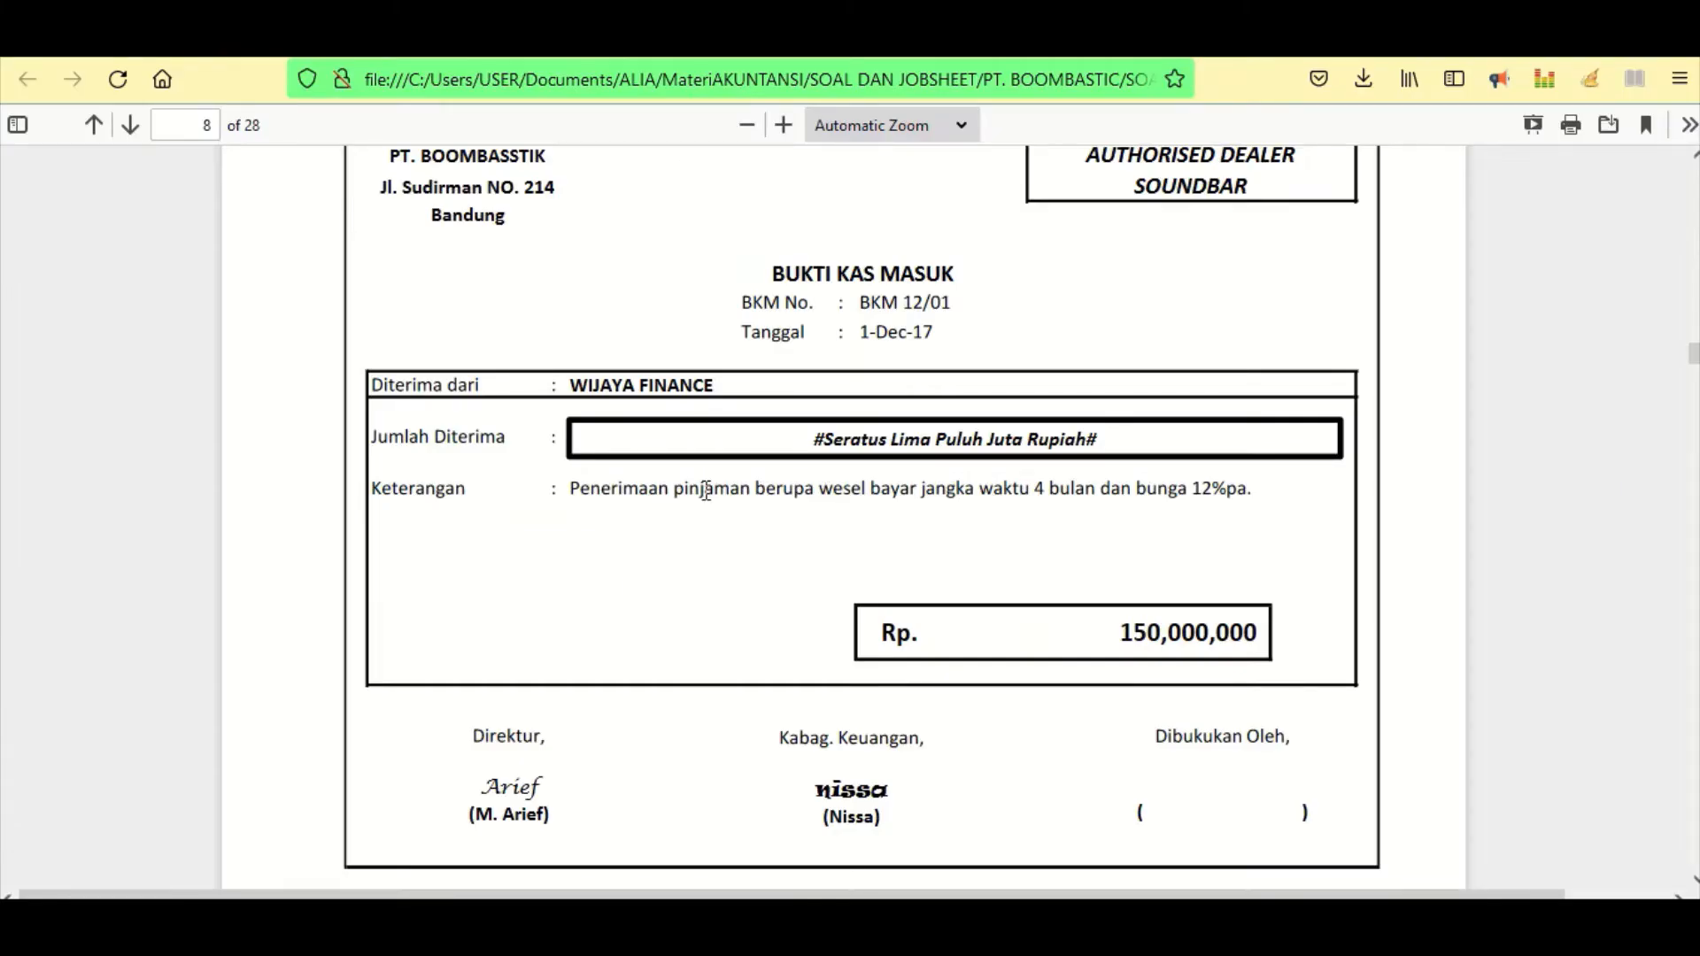
drag(679, 493, 876, 495)
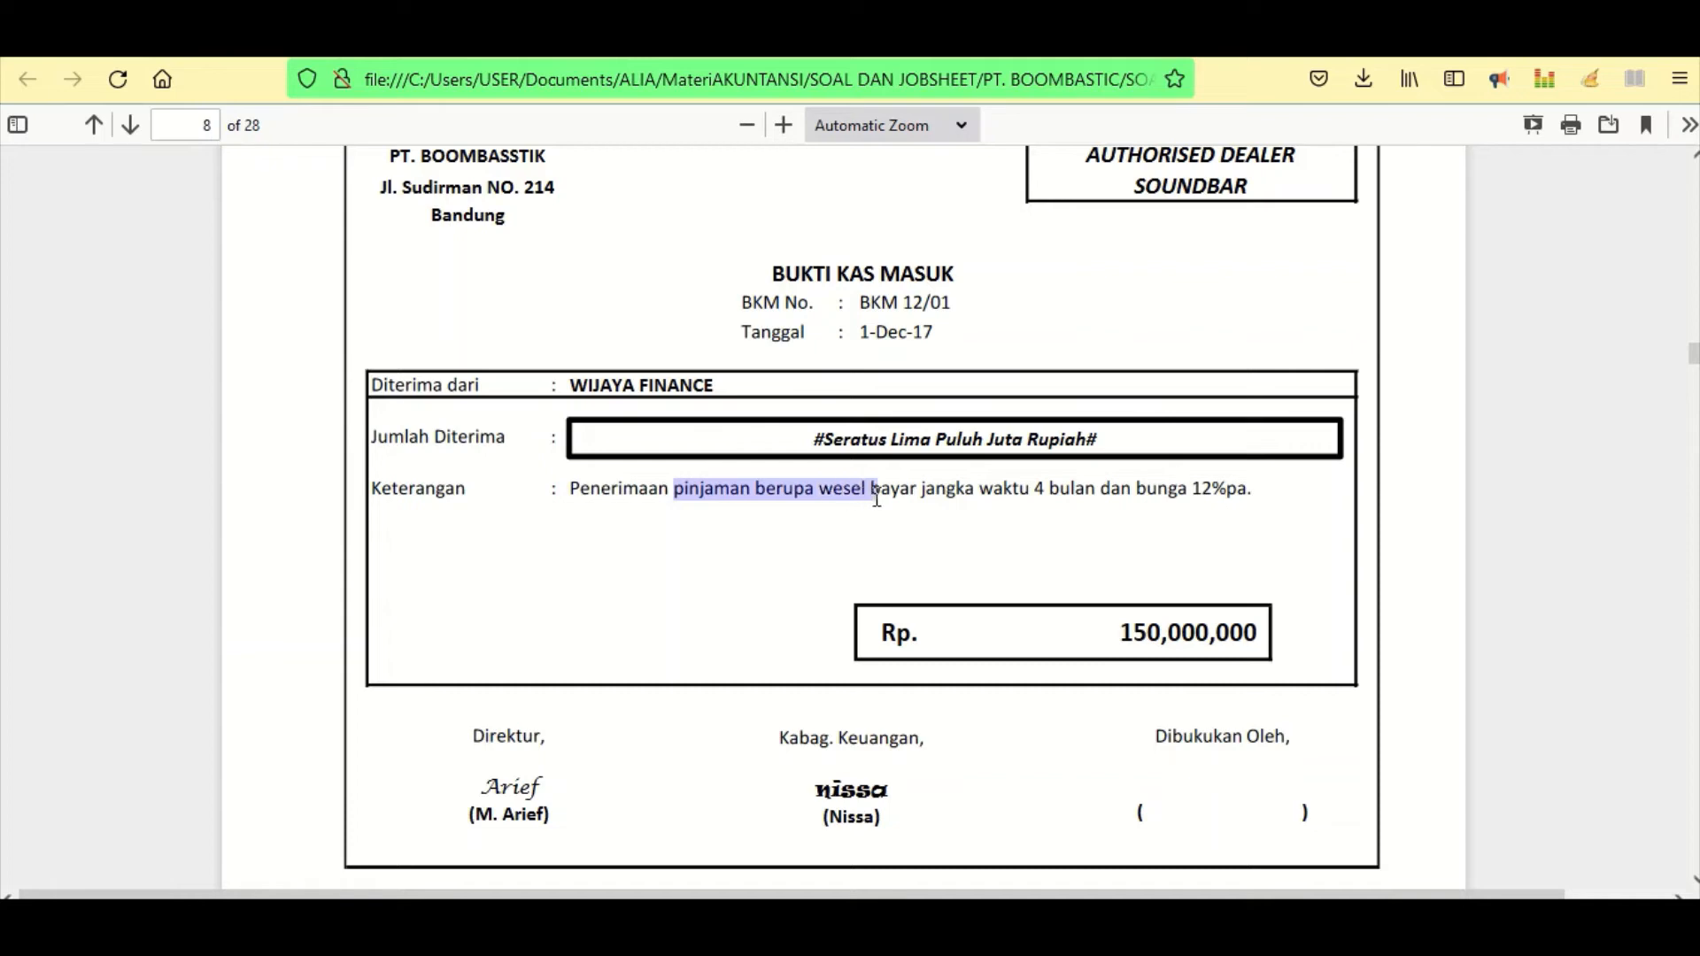
click(876, 497)
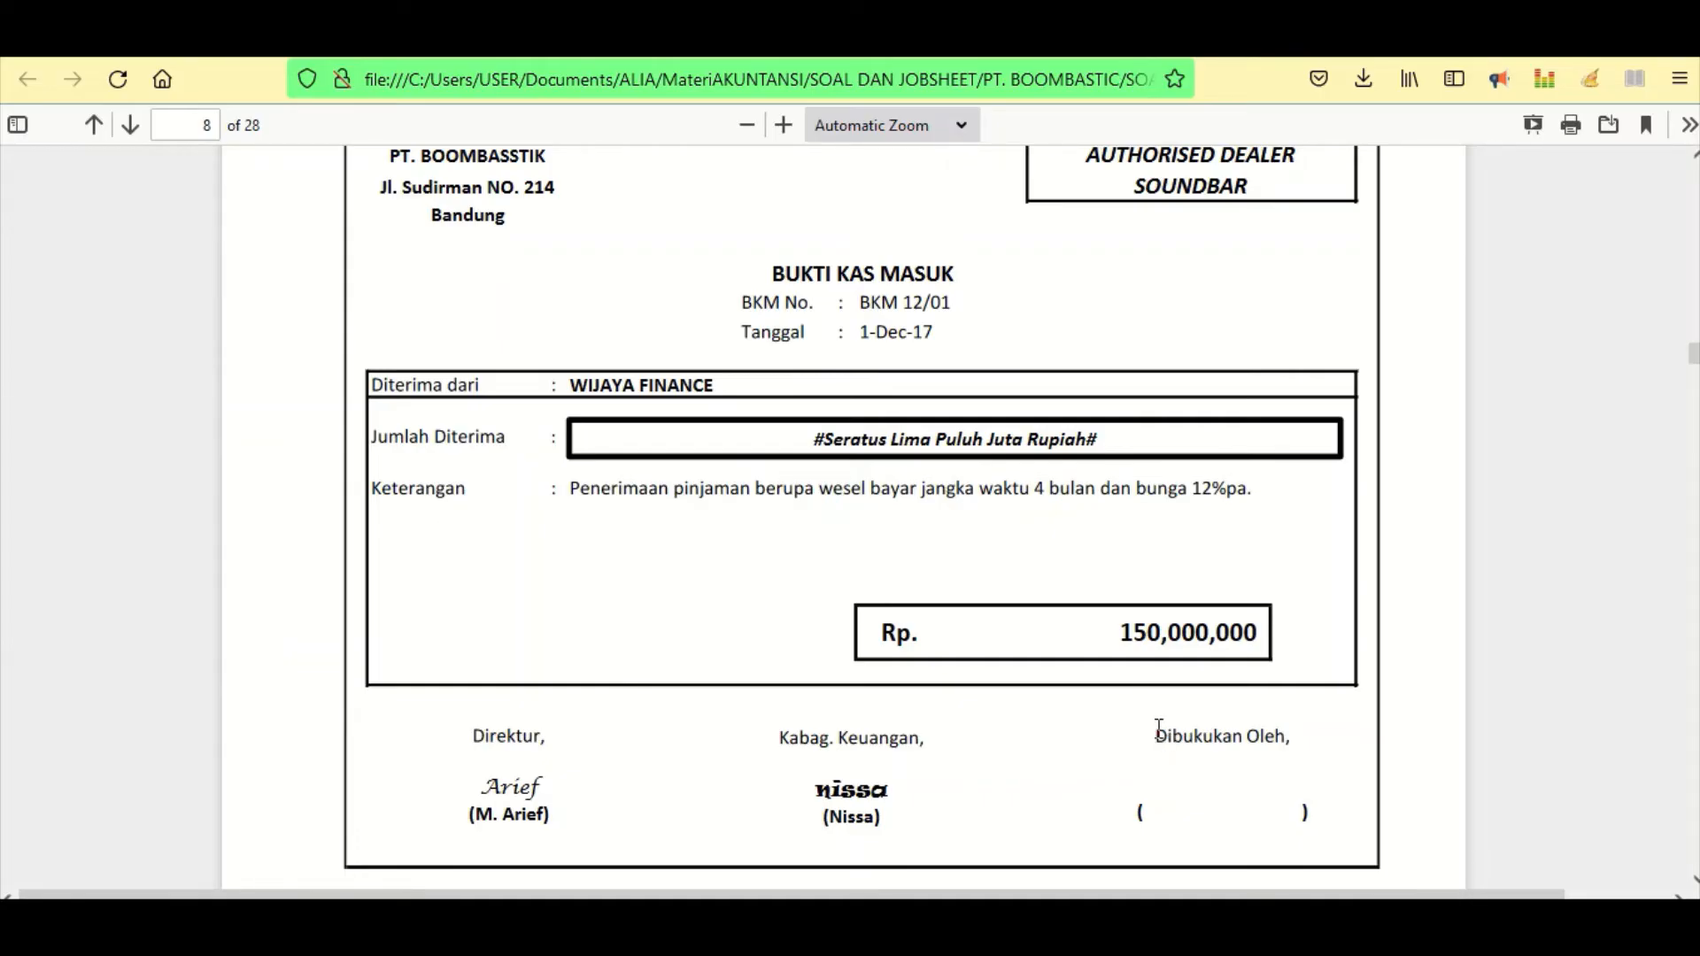
click(1145, 927)
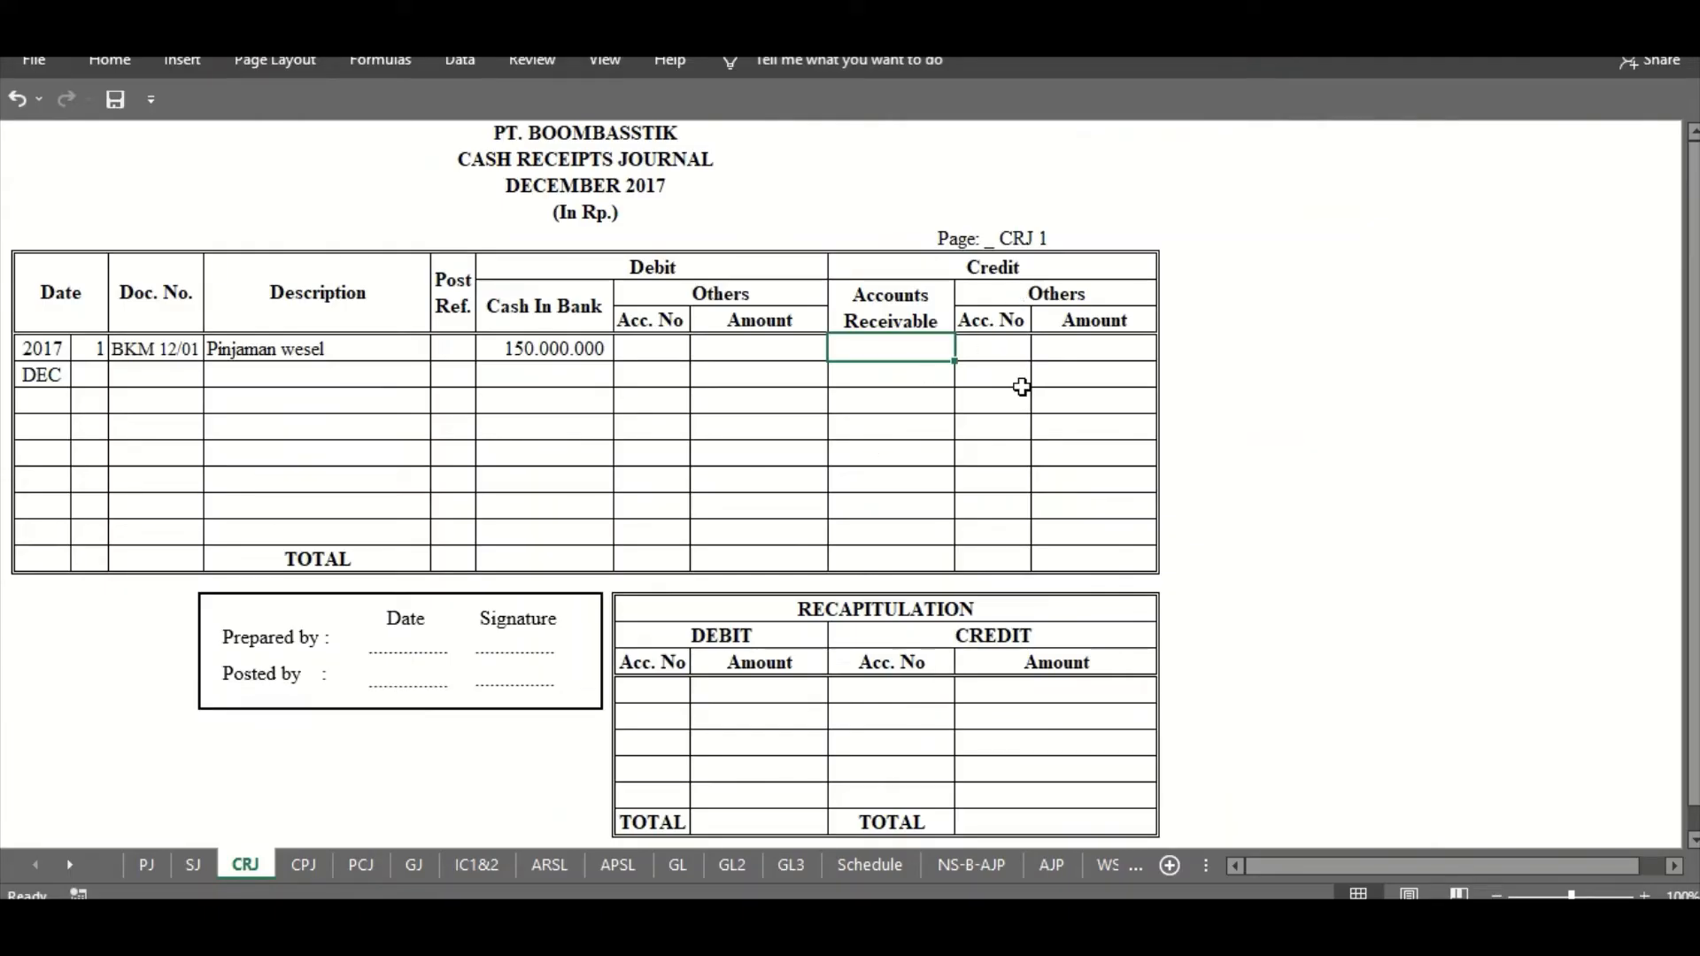
- Look up the Notes Payable account number in the question PDF's account balance list for the Others credit entry
click(1001, 353)
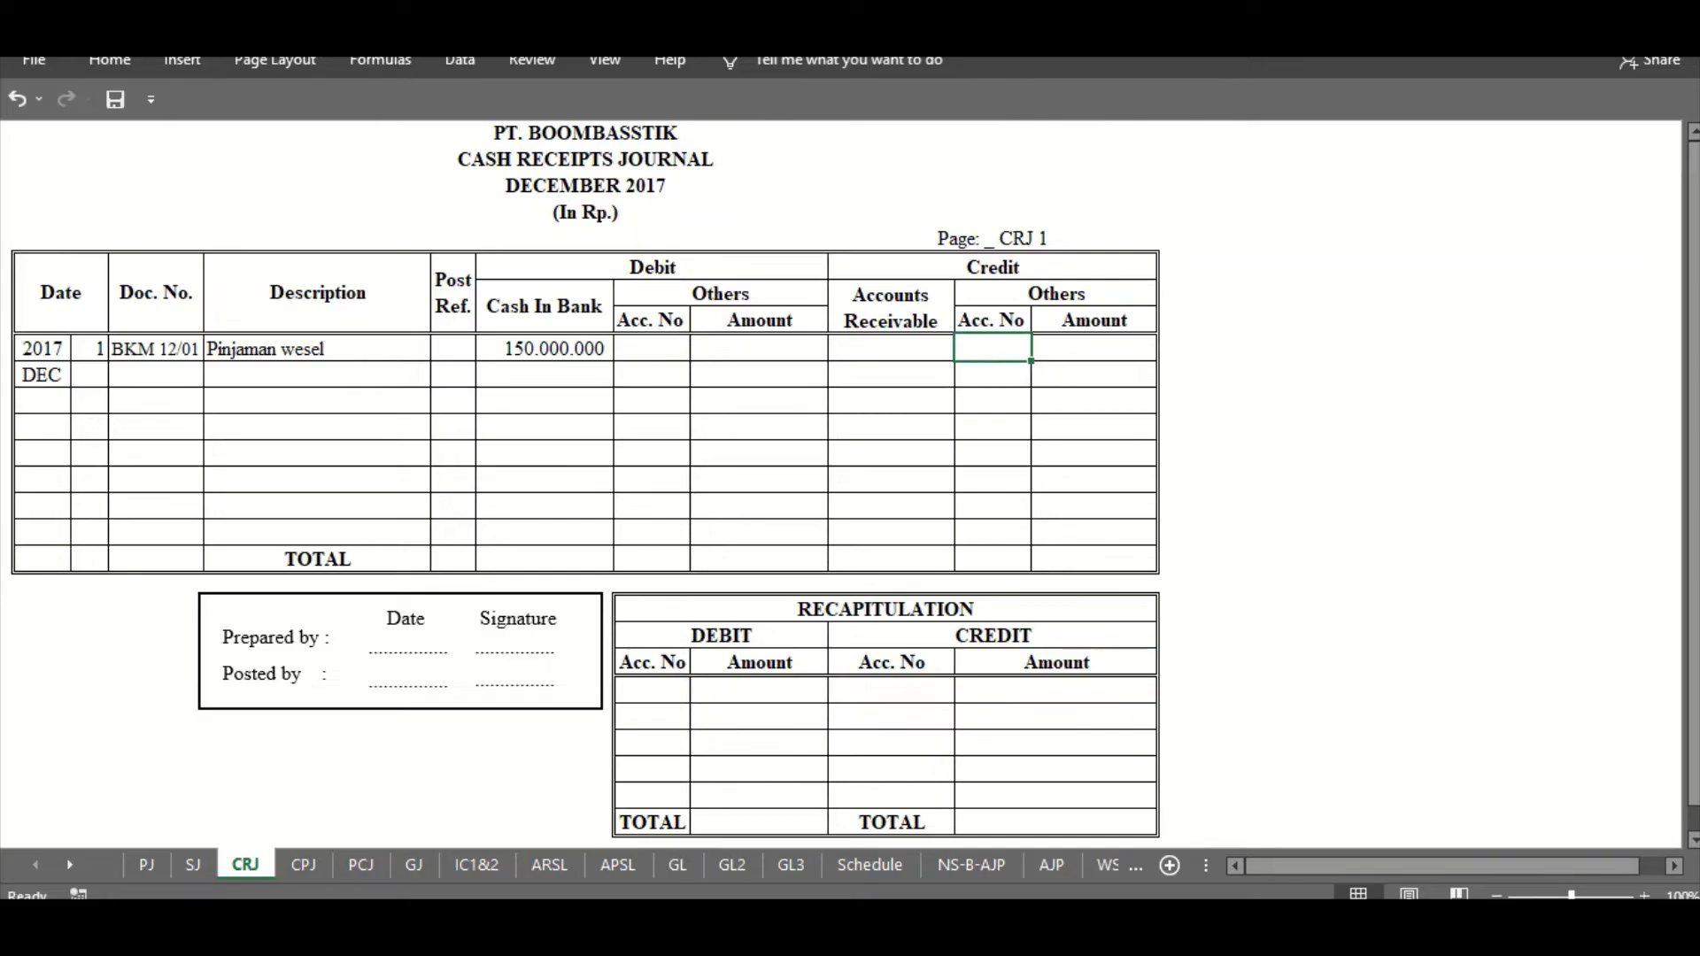
click(730, 805)
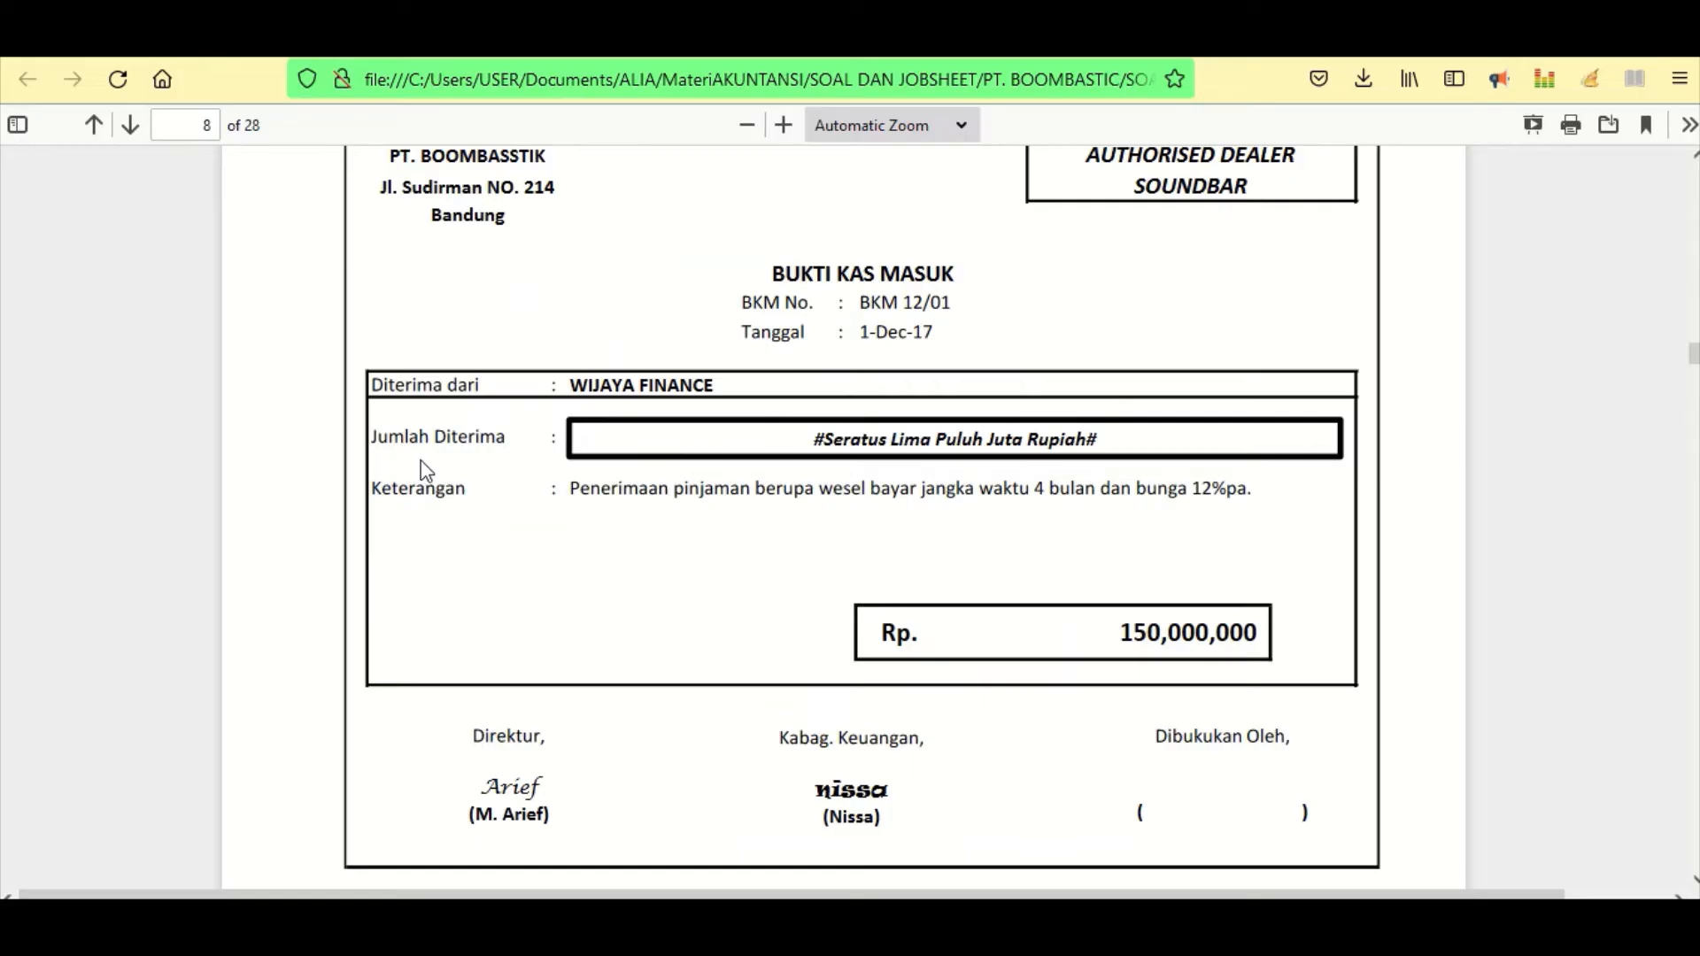
scroll(421, 461, up, 10)
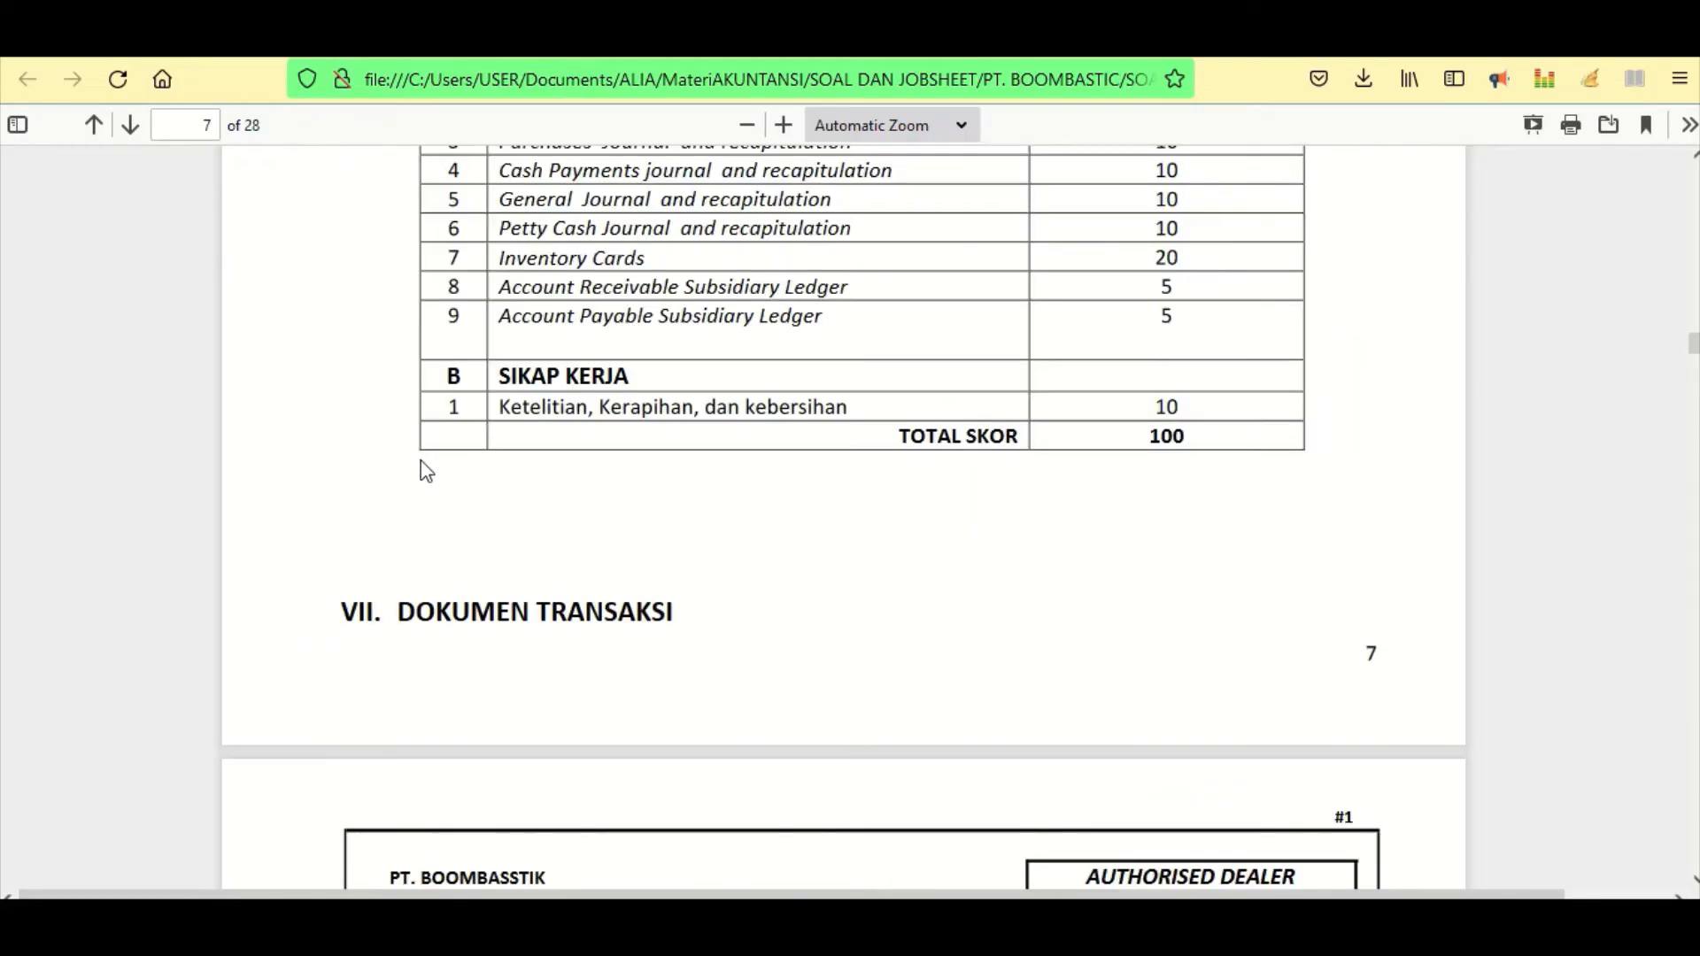
scroll(422, 461, up, 15)
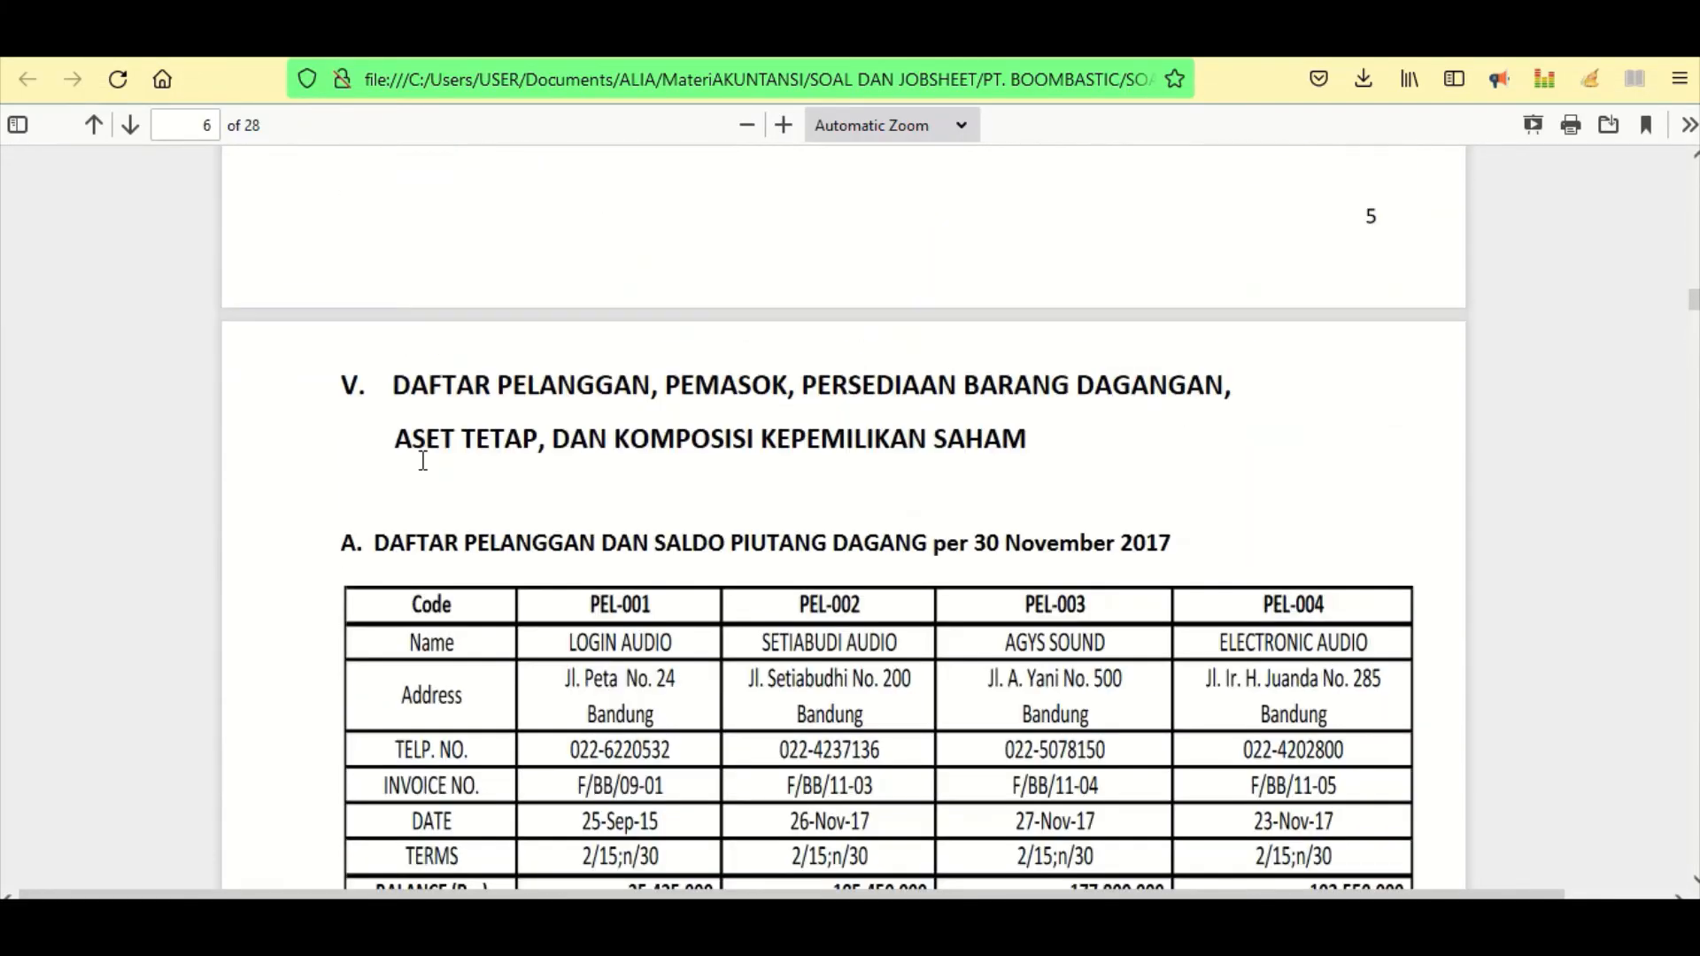
scroll(423, 459, up, 9)
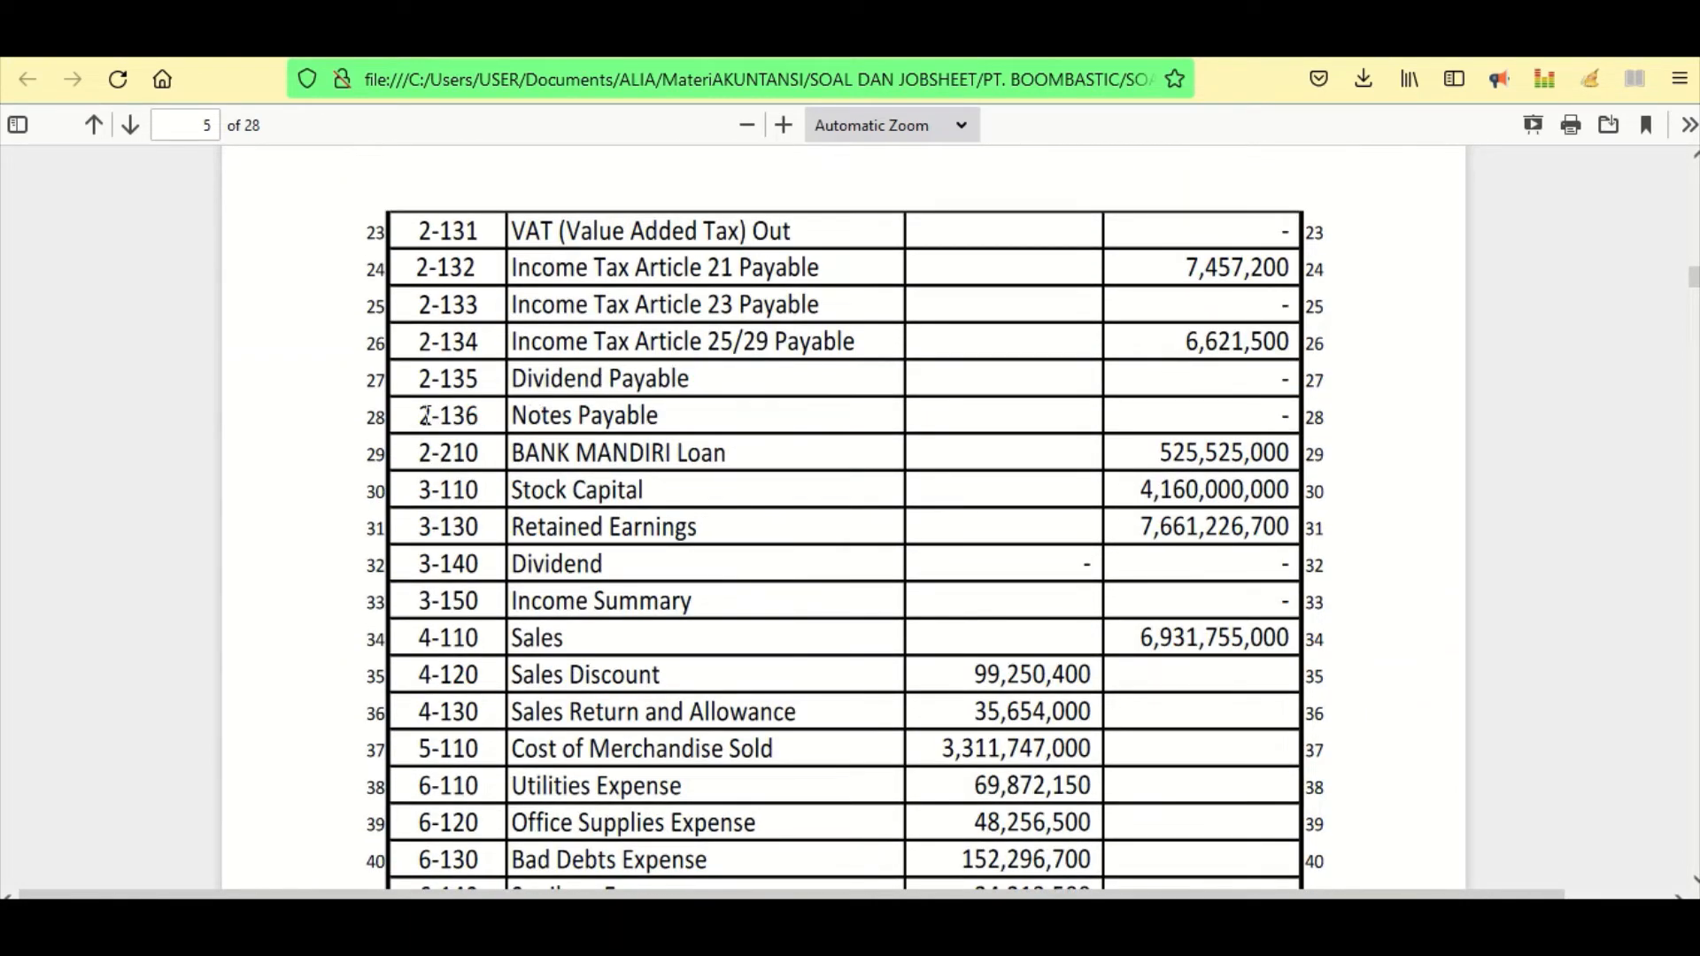
drag(417, 414, 659, 418)
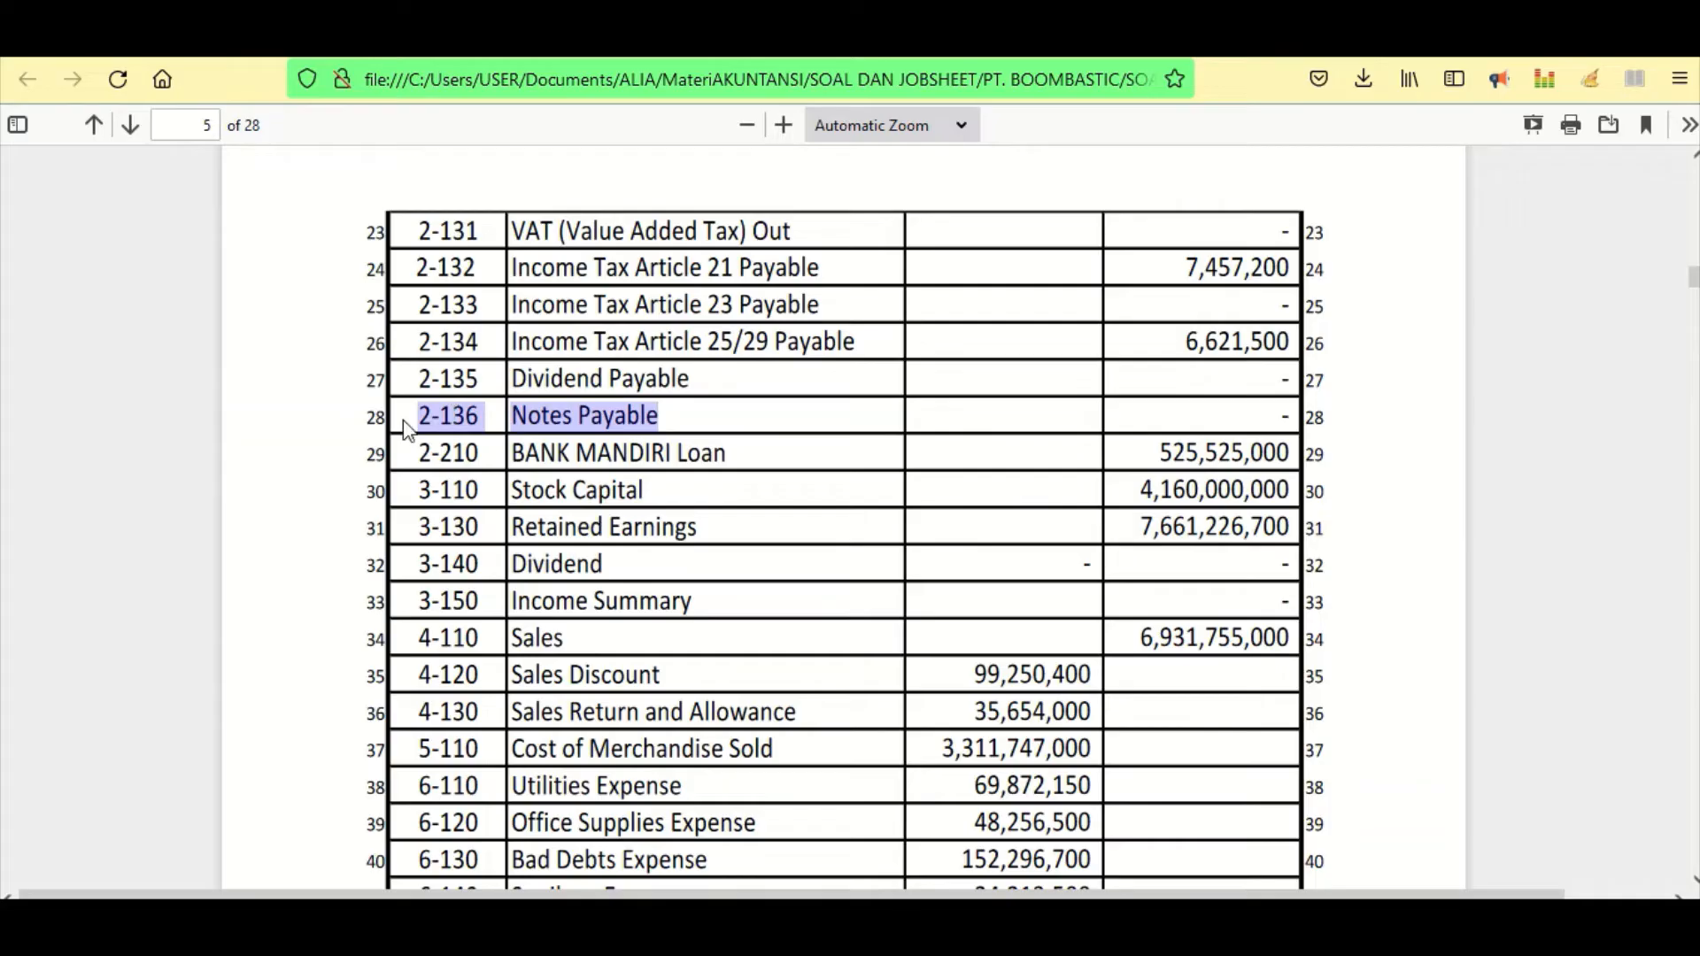
click(470, 425)
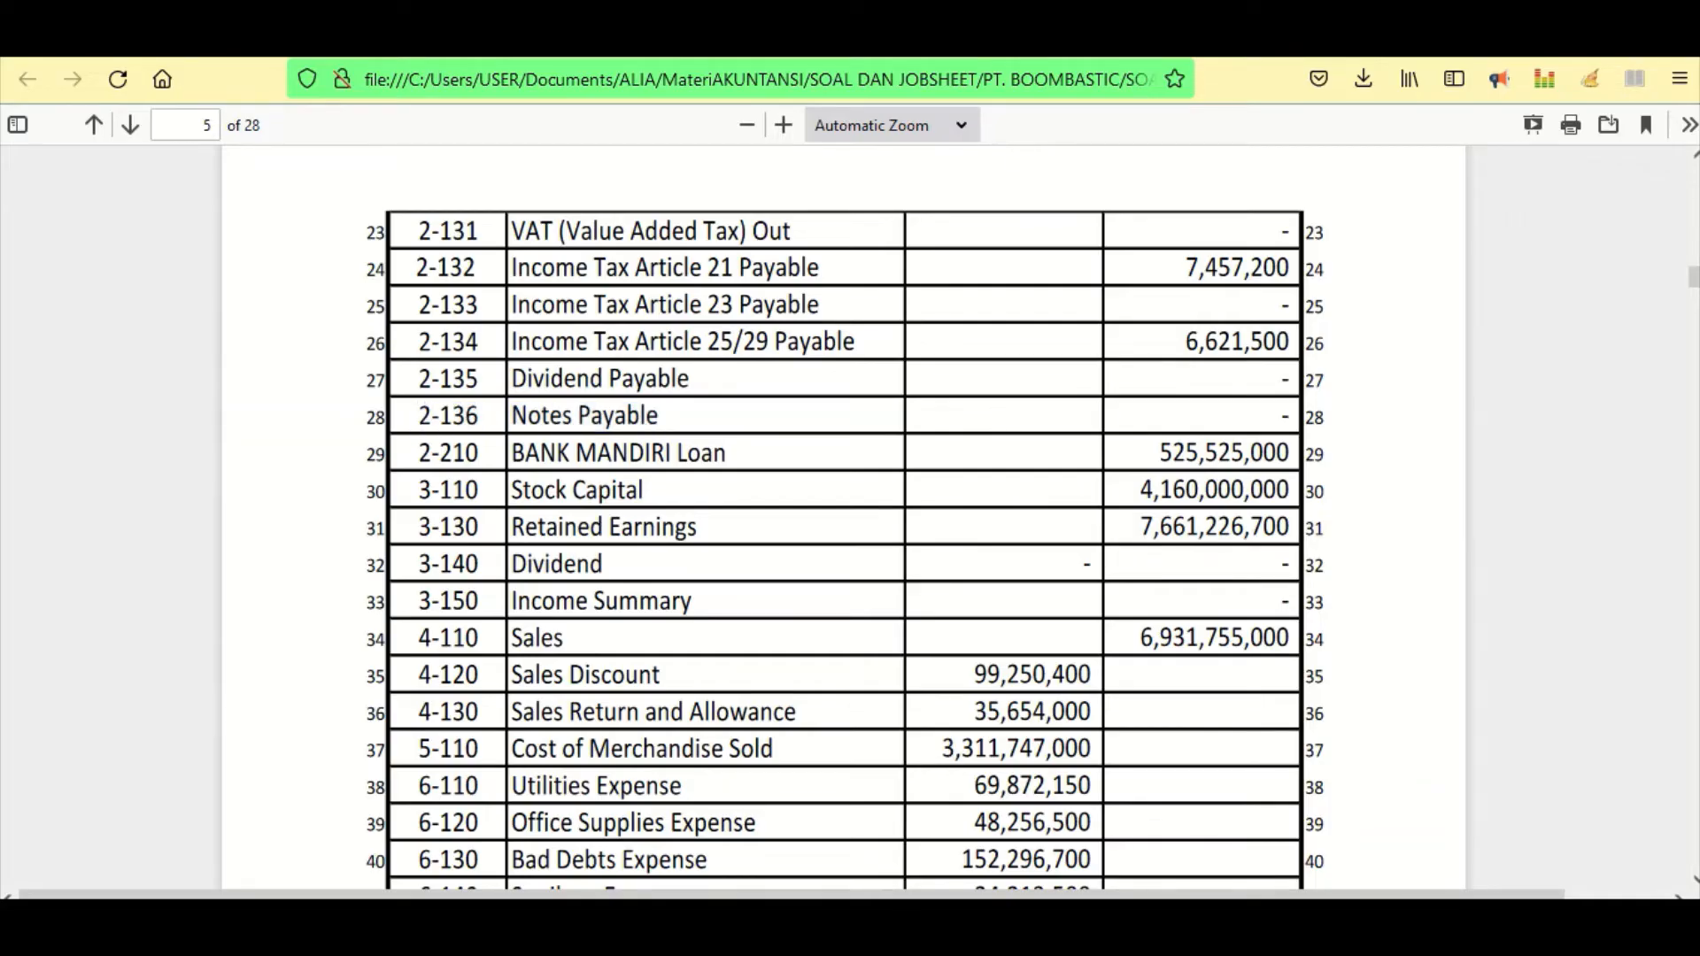
- Switch to Excel and enter 2-136 as the Others credit account number in the cash receipts journal's first row
mouse_move(1146, 921)
click(1124, 819)
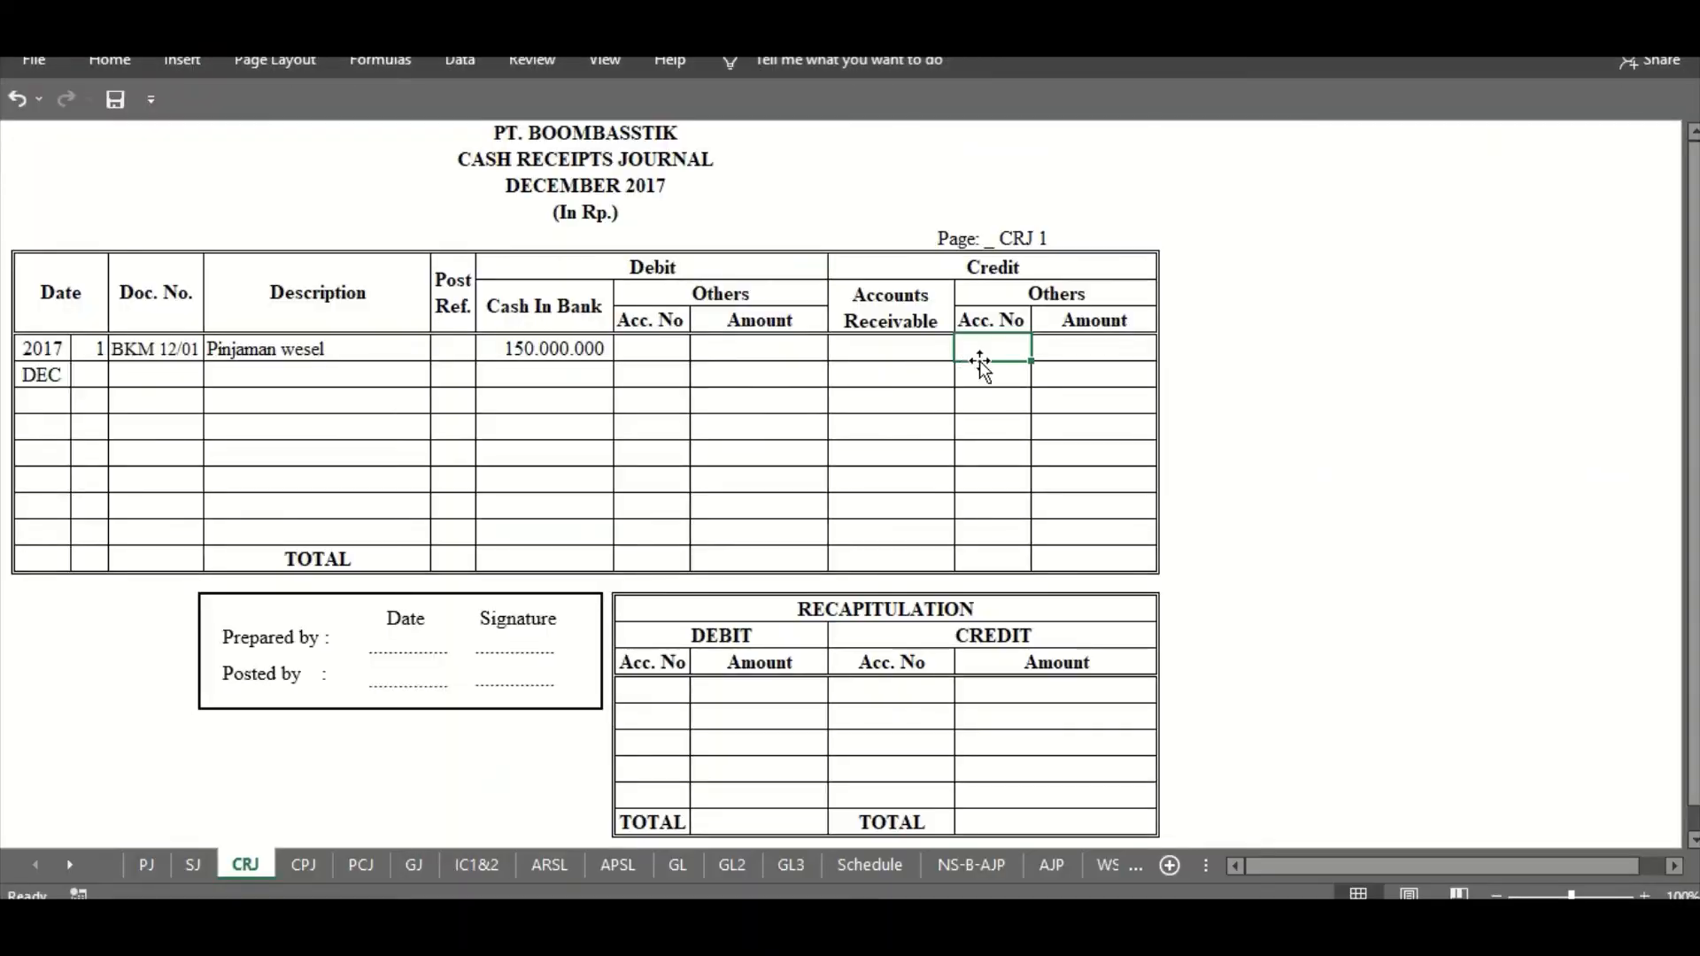
right_click(1009, 348)
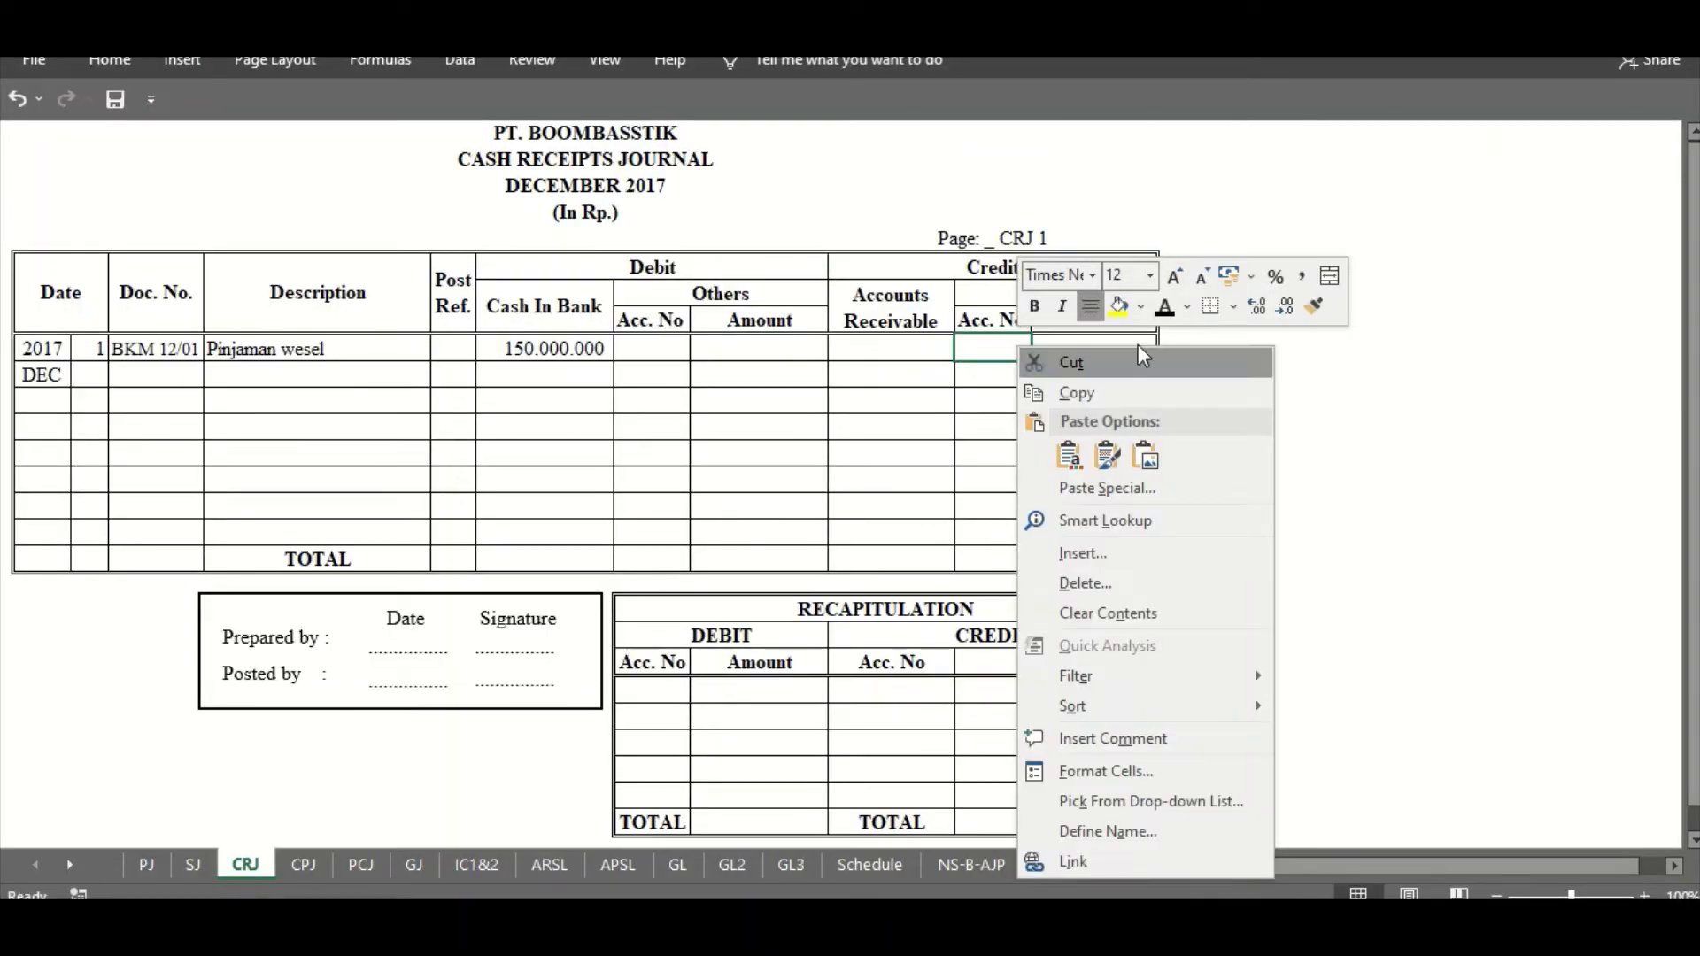
text(2-136)
click(996, 407)
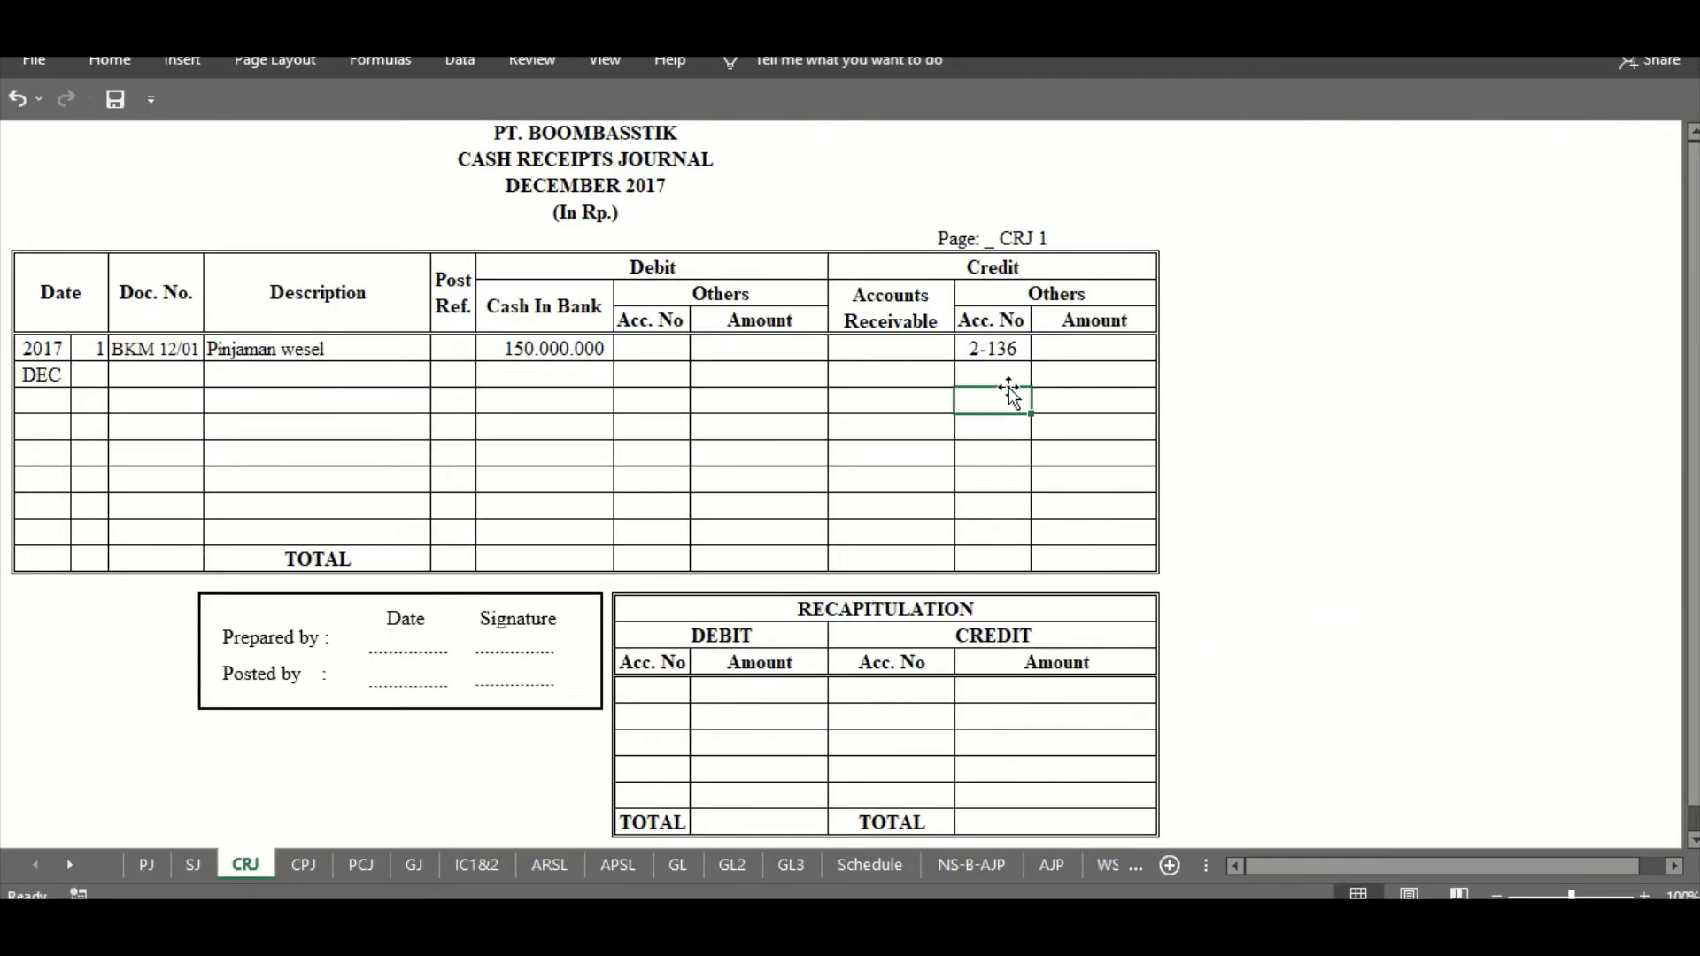
- Enter 150.000.000 as the Others credit amount in the cash receipts journal's first row
click(1032, 292)
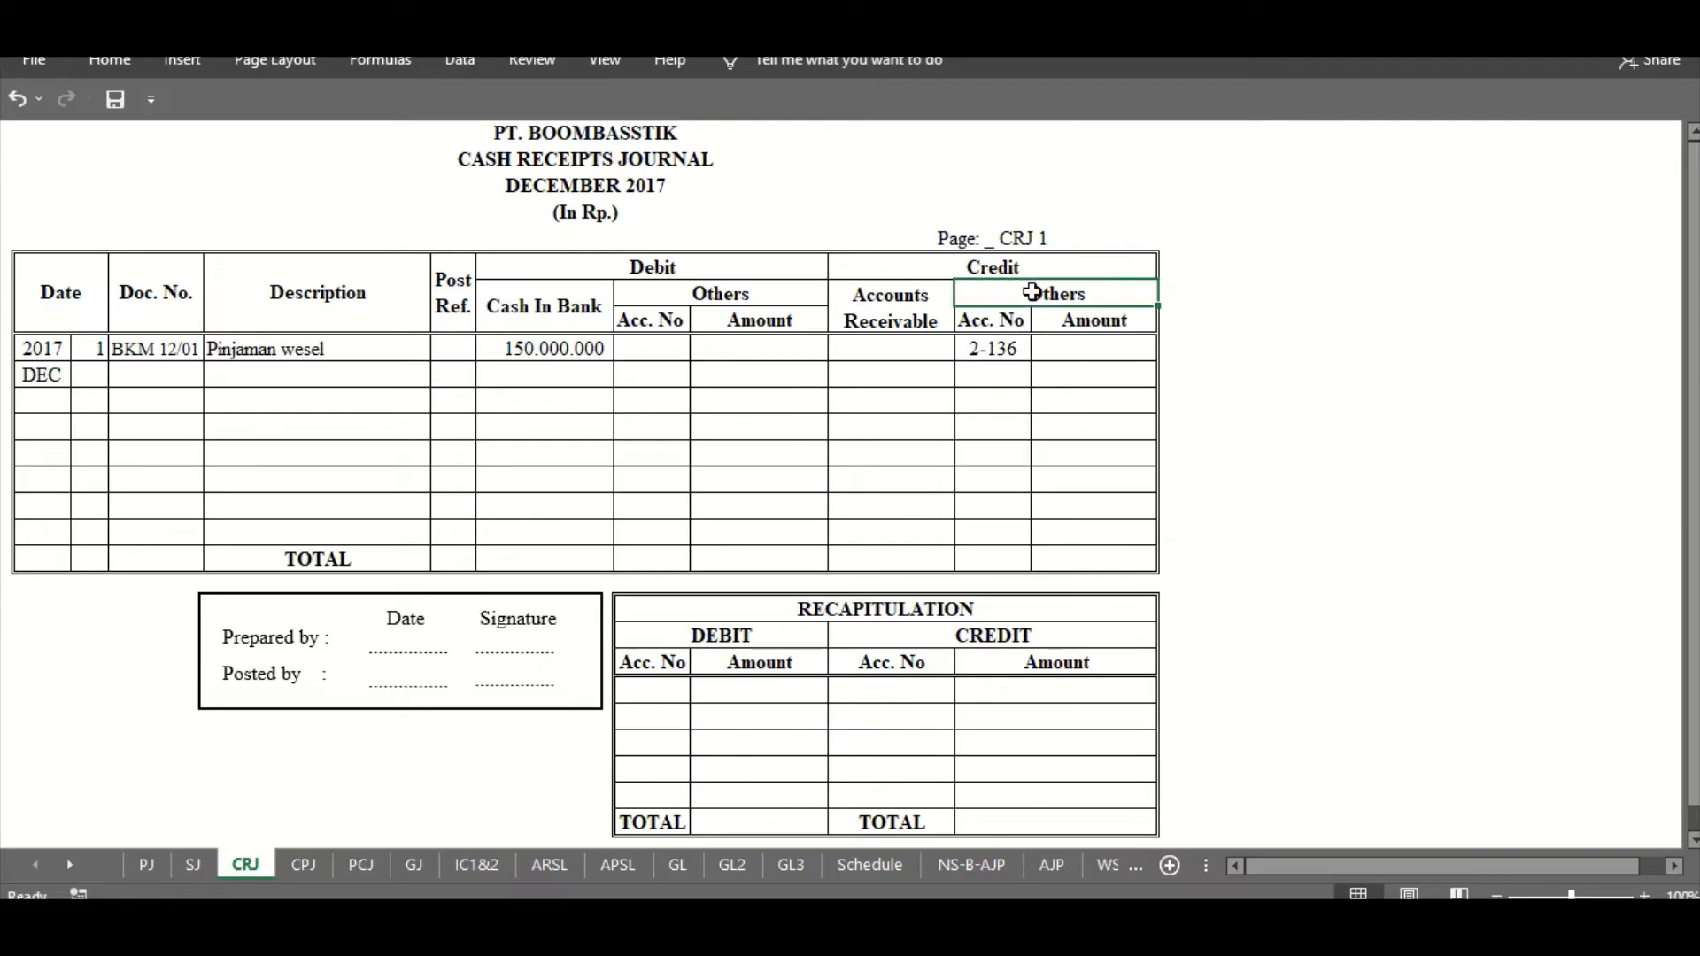
click(1074, 349)
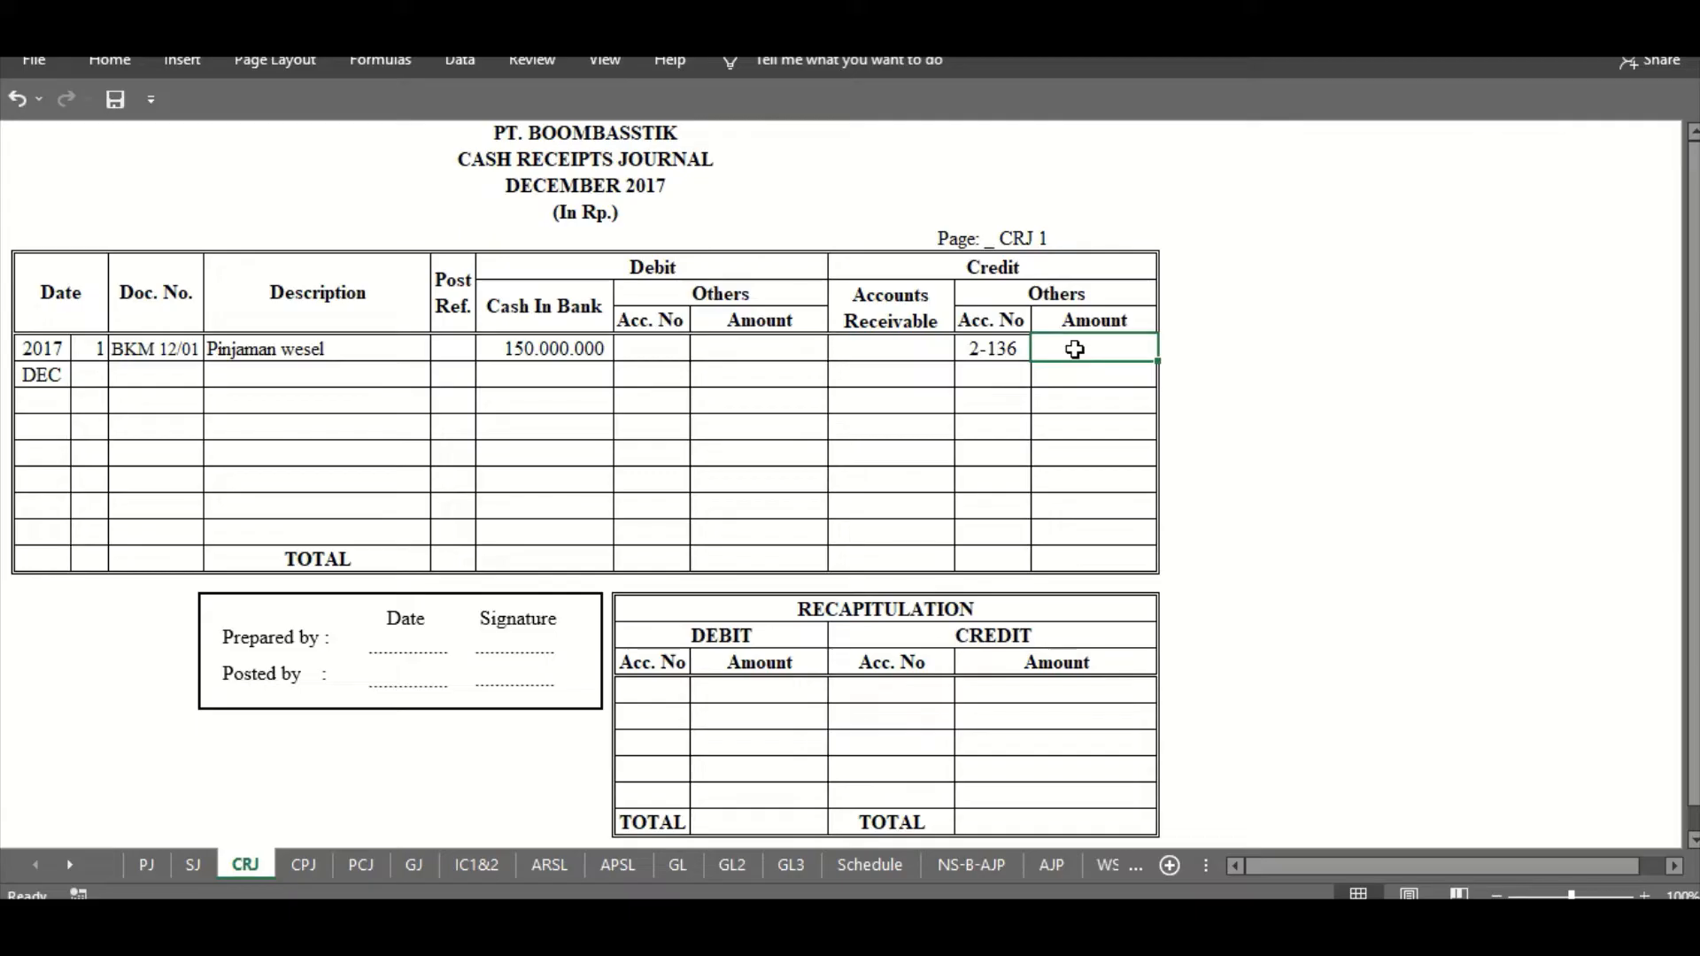
right_click(1075, 349)
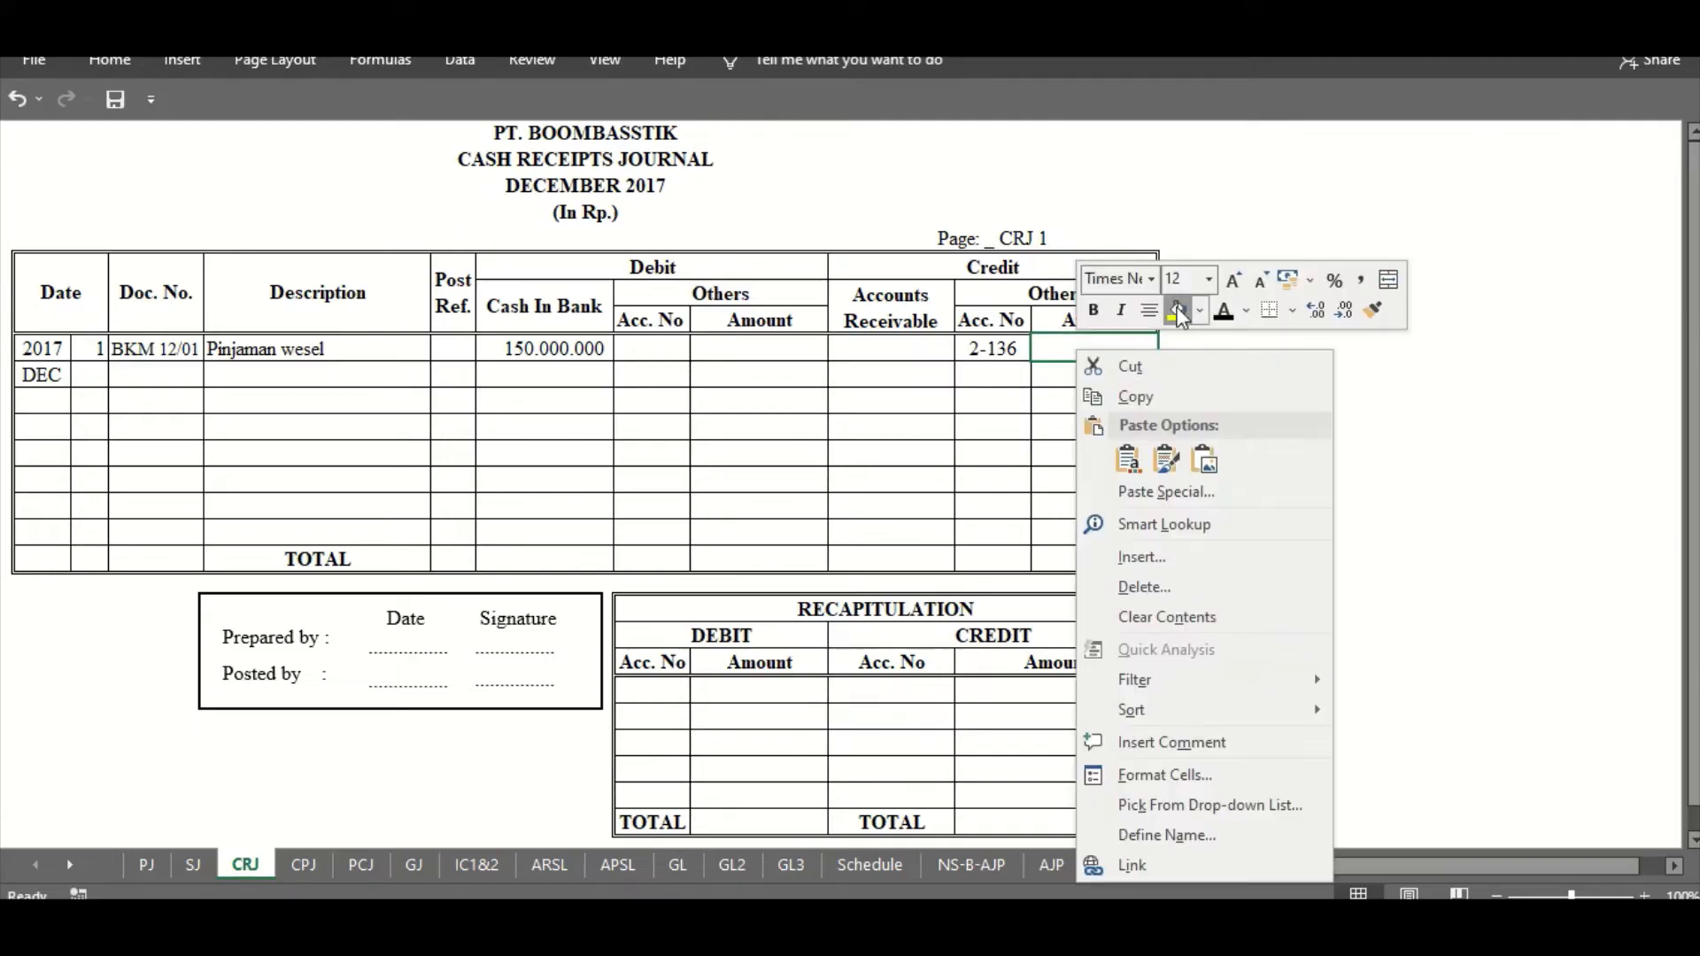
click(1105, 450)
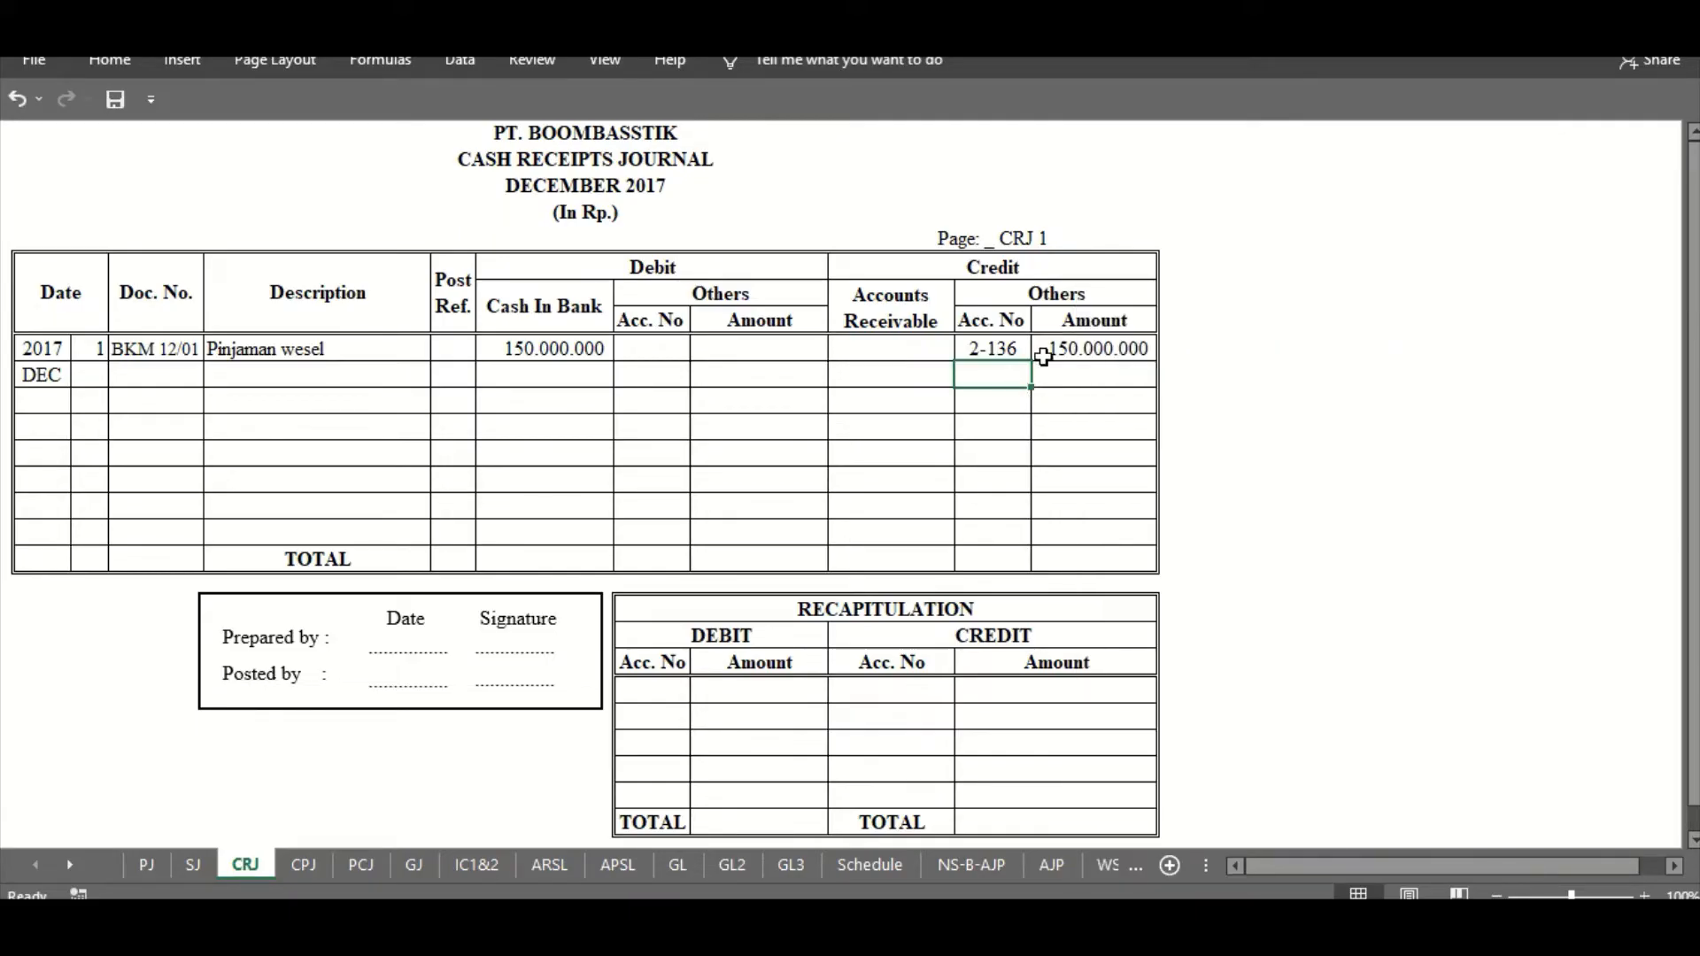
click(985, 375)
- Review the date, Cash In Bank debit and Others credit entries in the cash receipts journal's first row
click(96, 352)
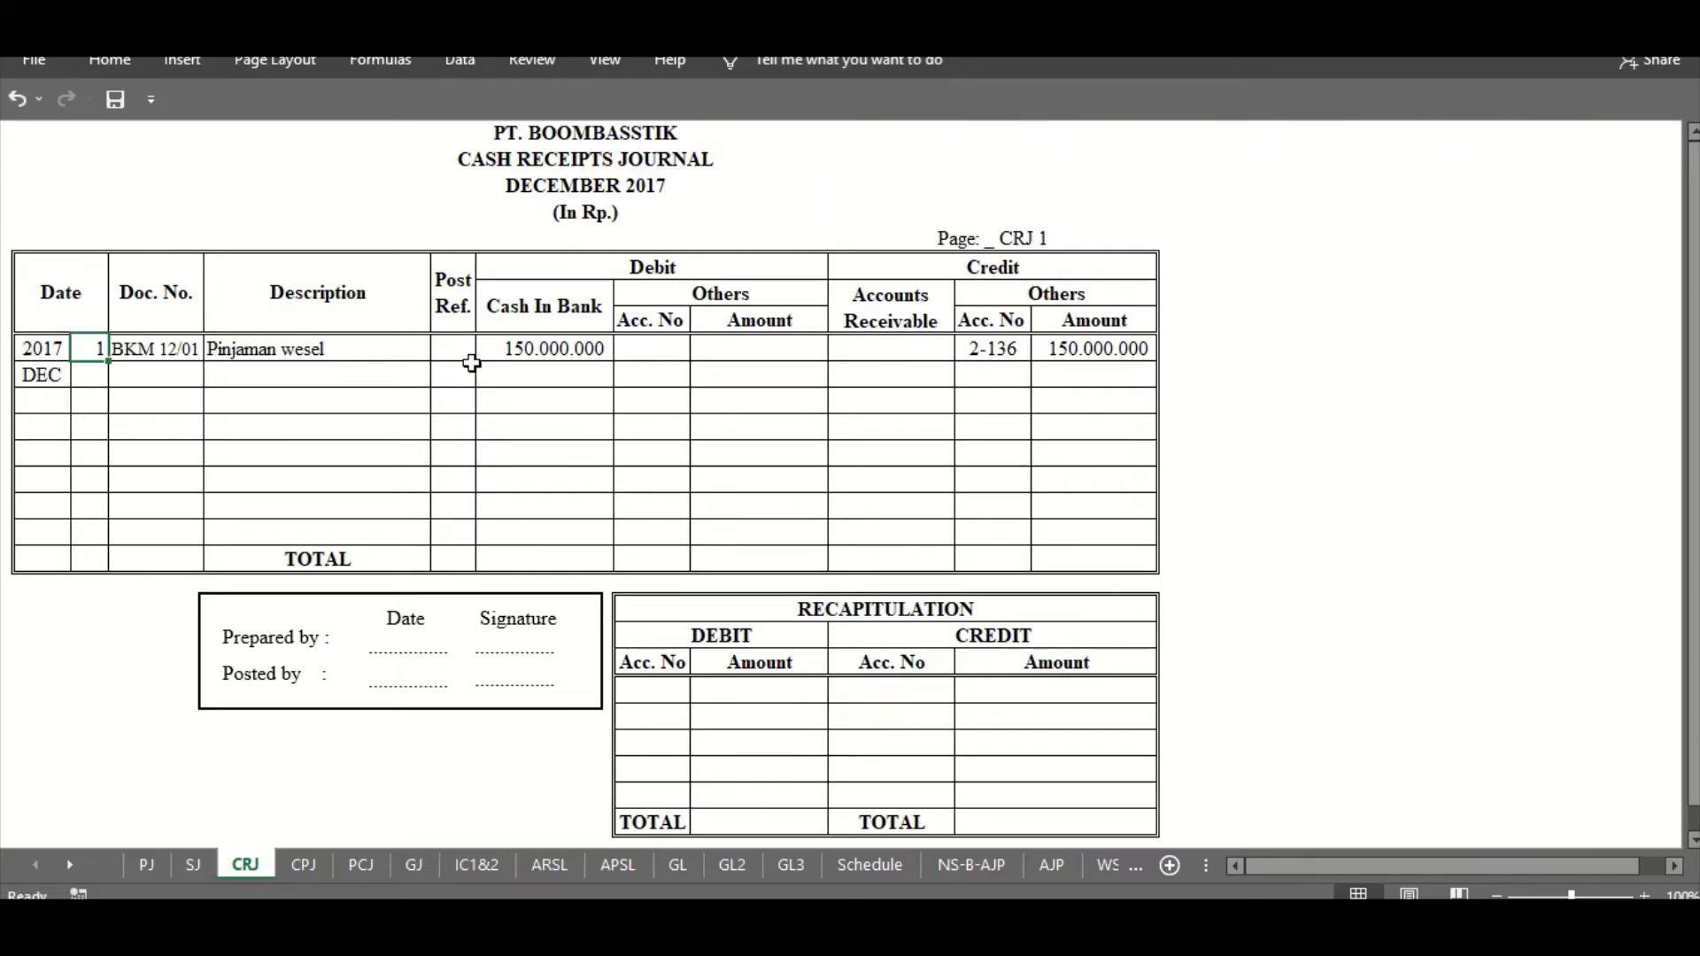
click(554, 345)
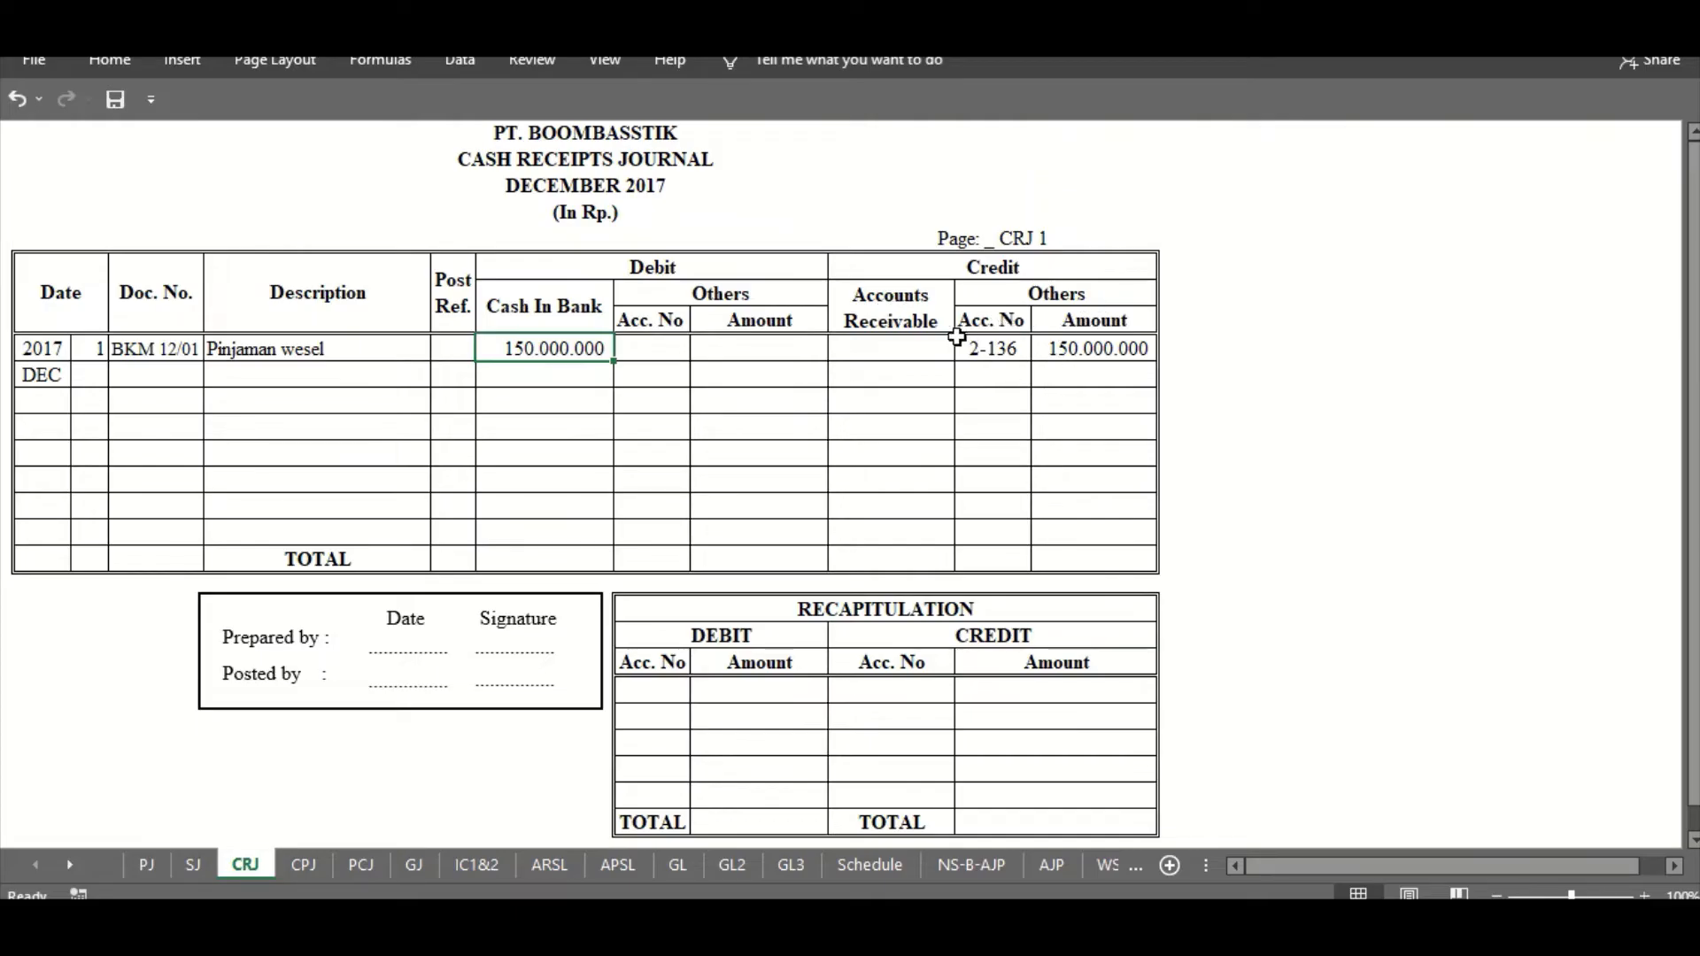
click(994, 350)
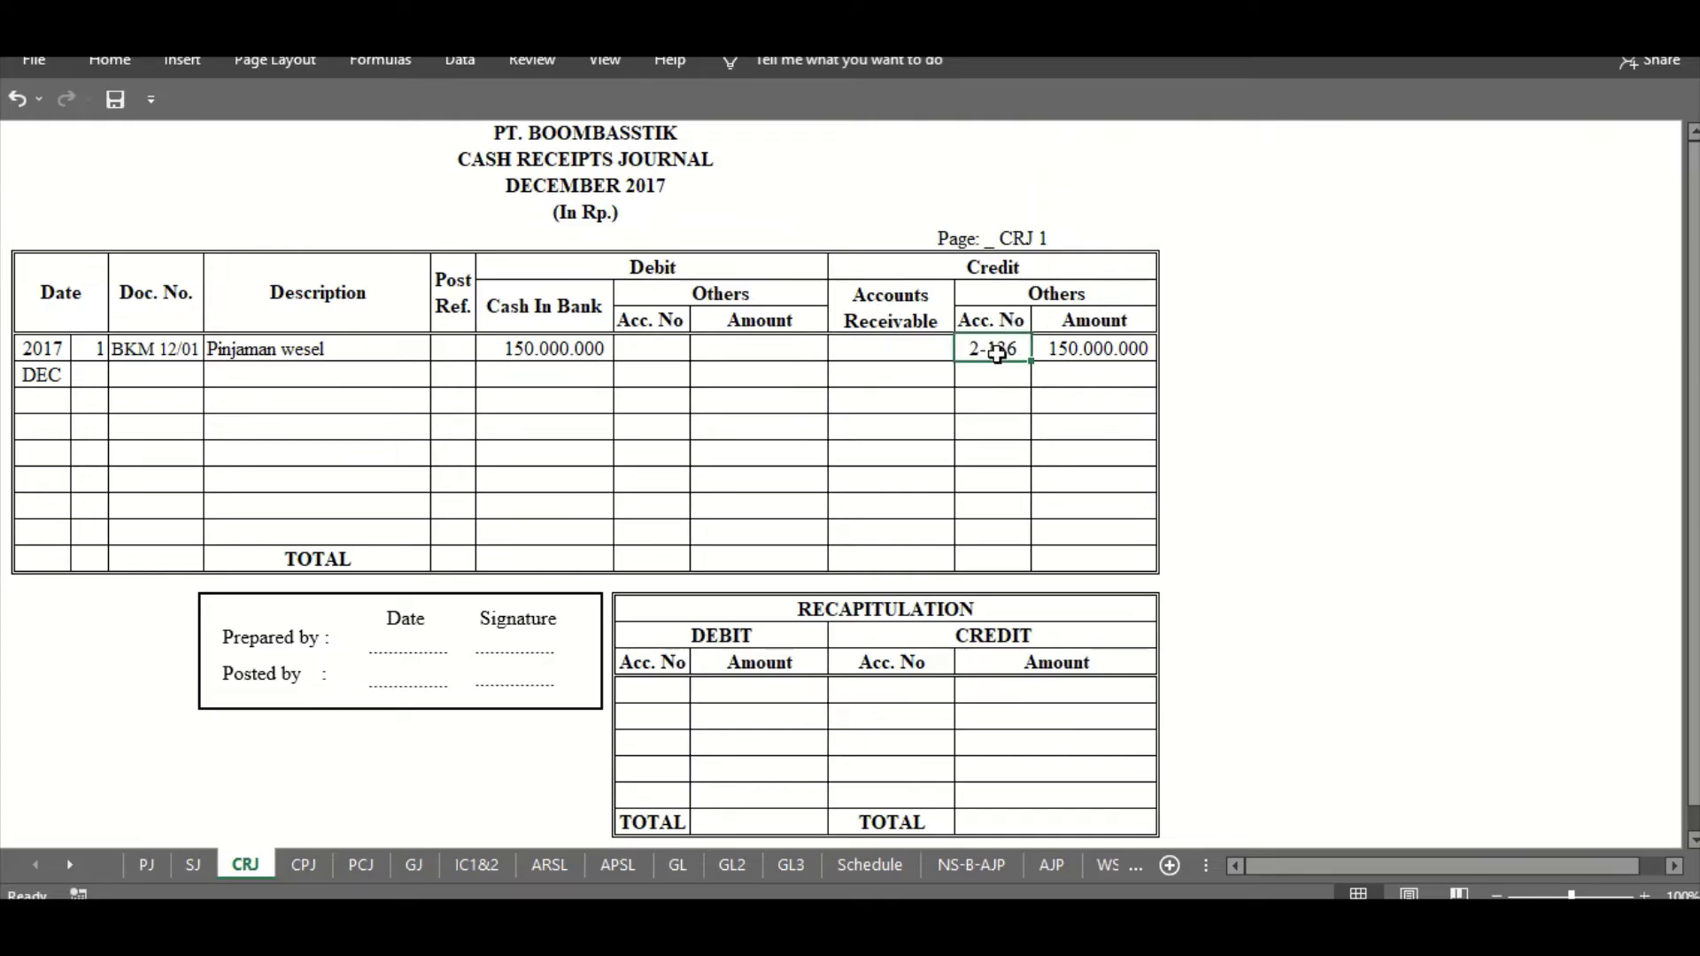
click(1096, 348)
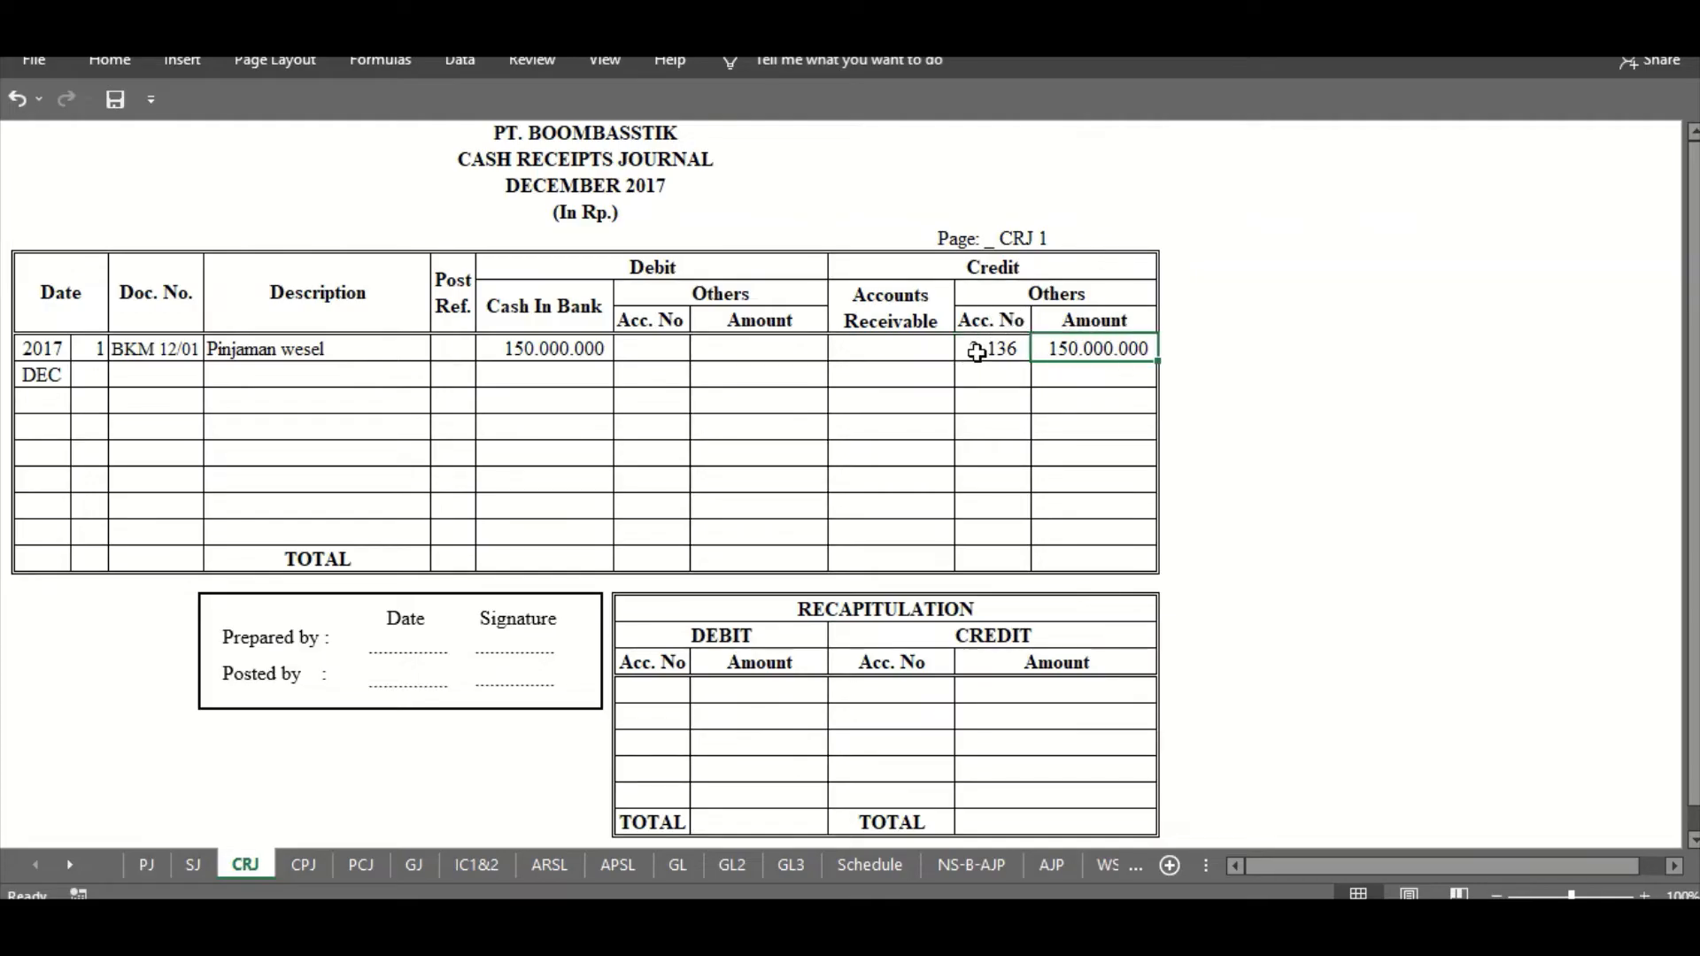
- Check the voucher type of document #2 in the question PDF and open the cash payments journal sheet CPJ in Excel
key(alt+Tab)
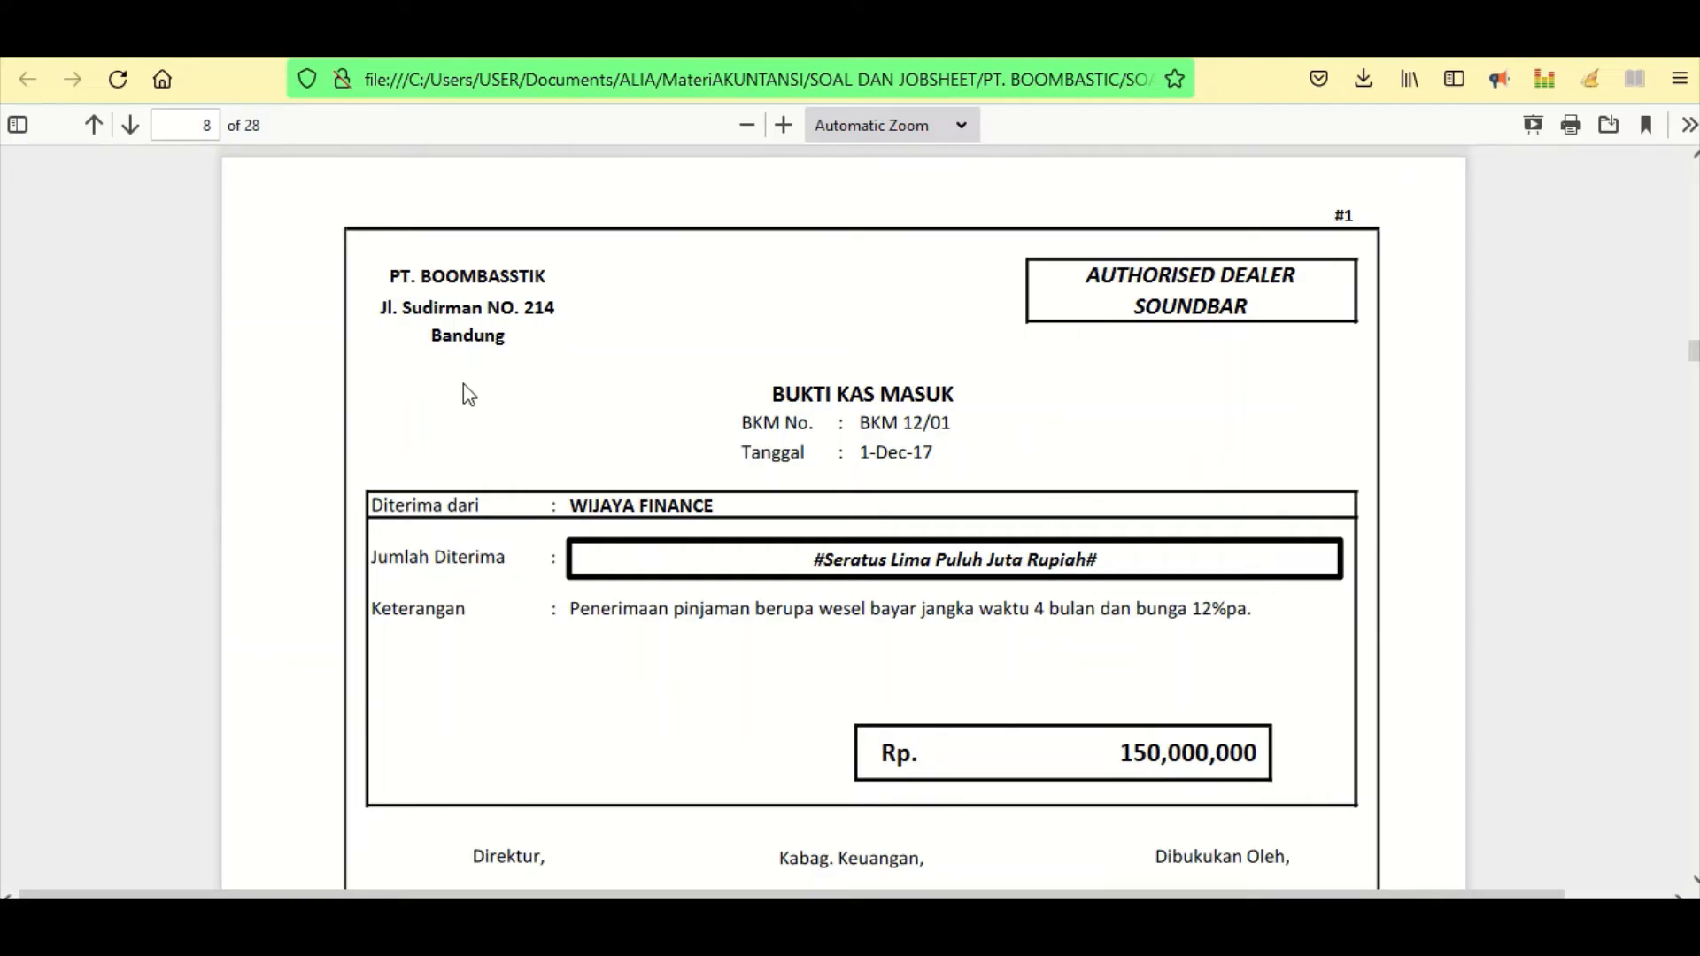
scroll(468, 394, down, 8)
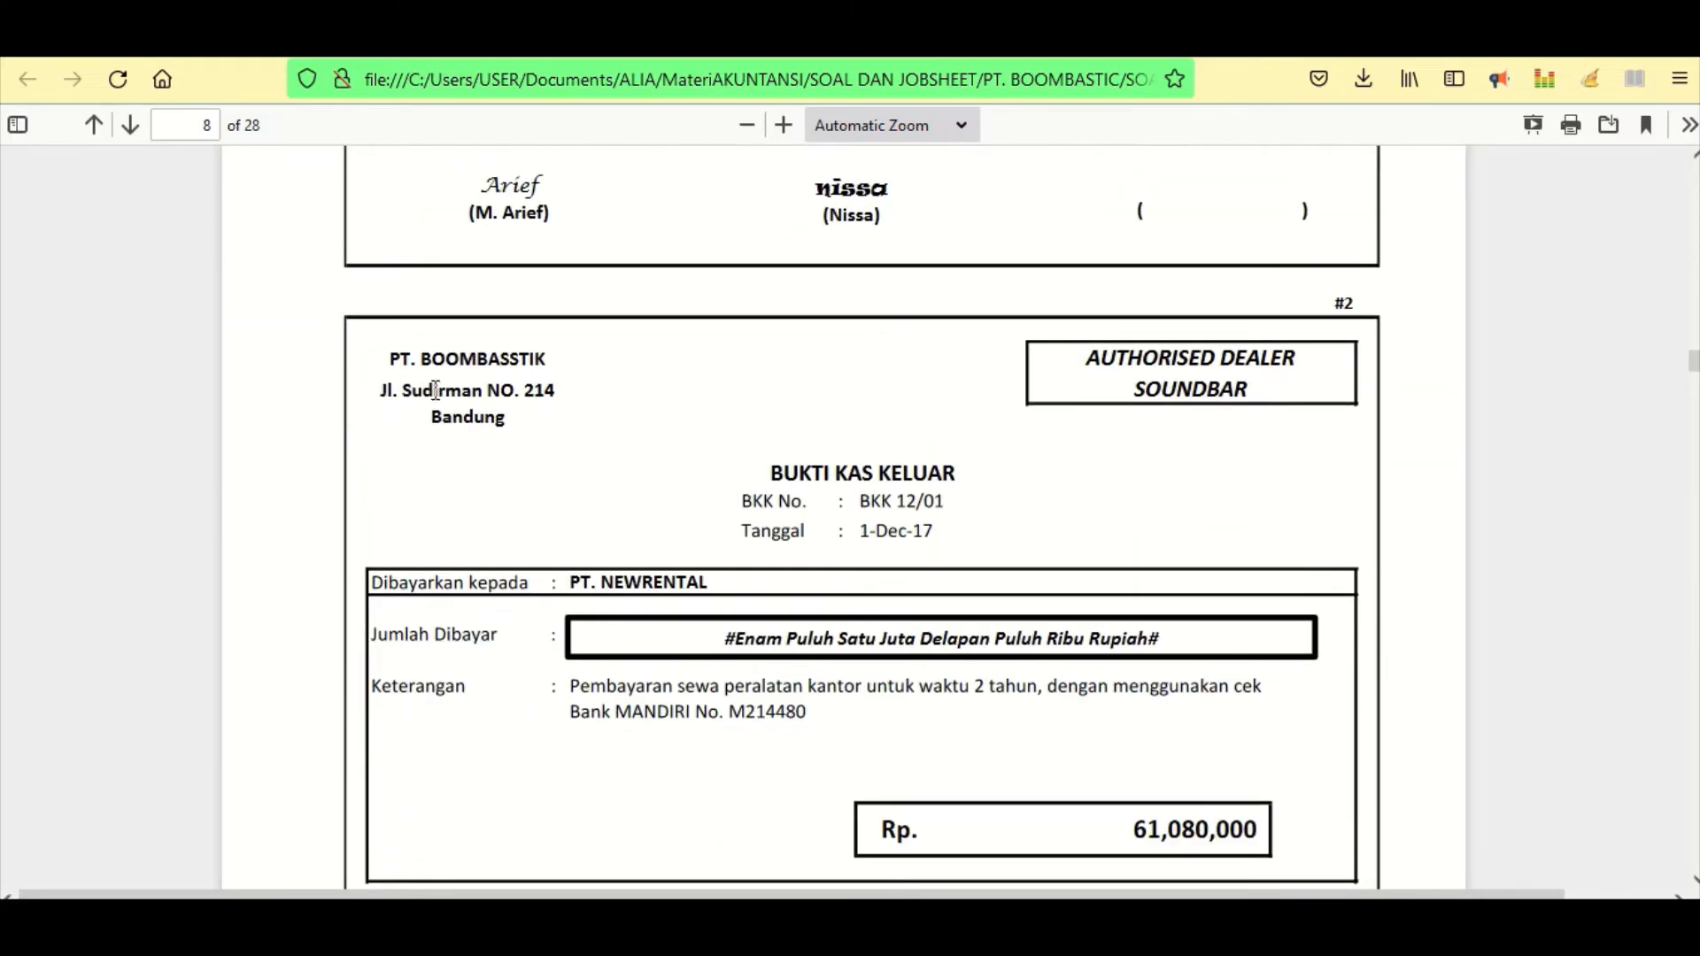
scroll(436, 390, down, 2)
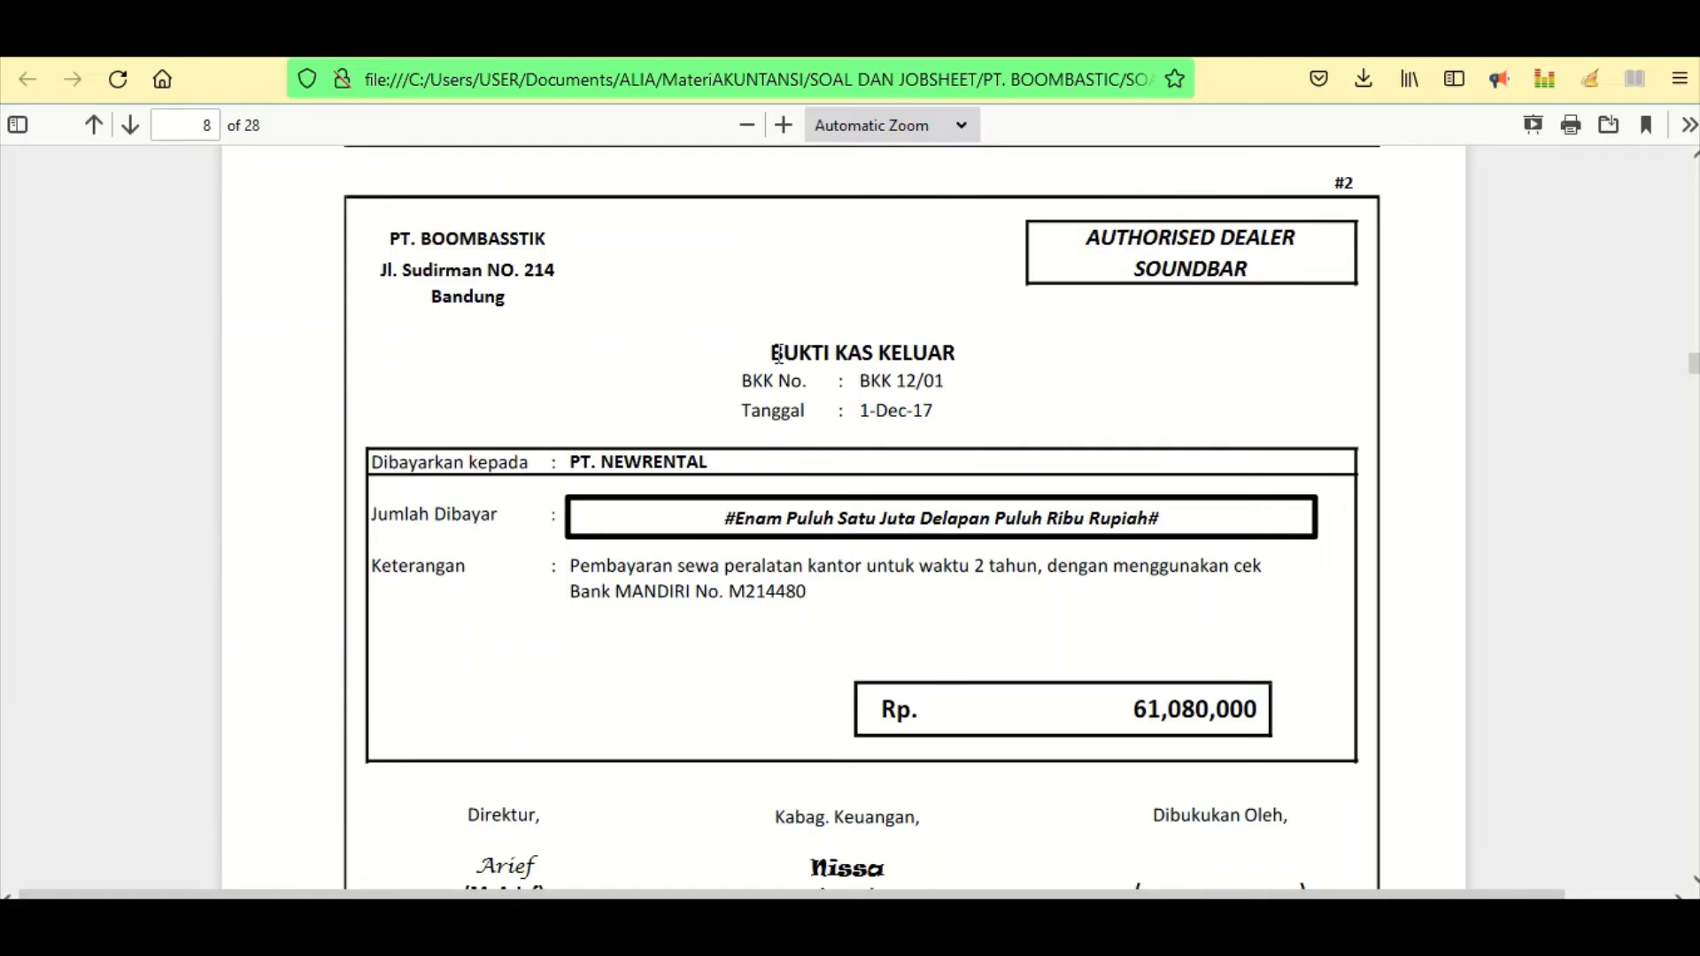
drag(780, 355, 963, 364)
click(963, 365)
click(354, 922)
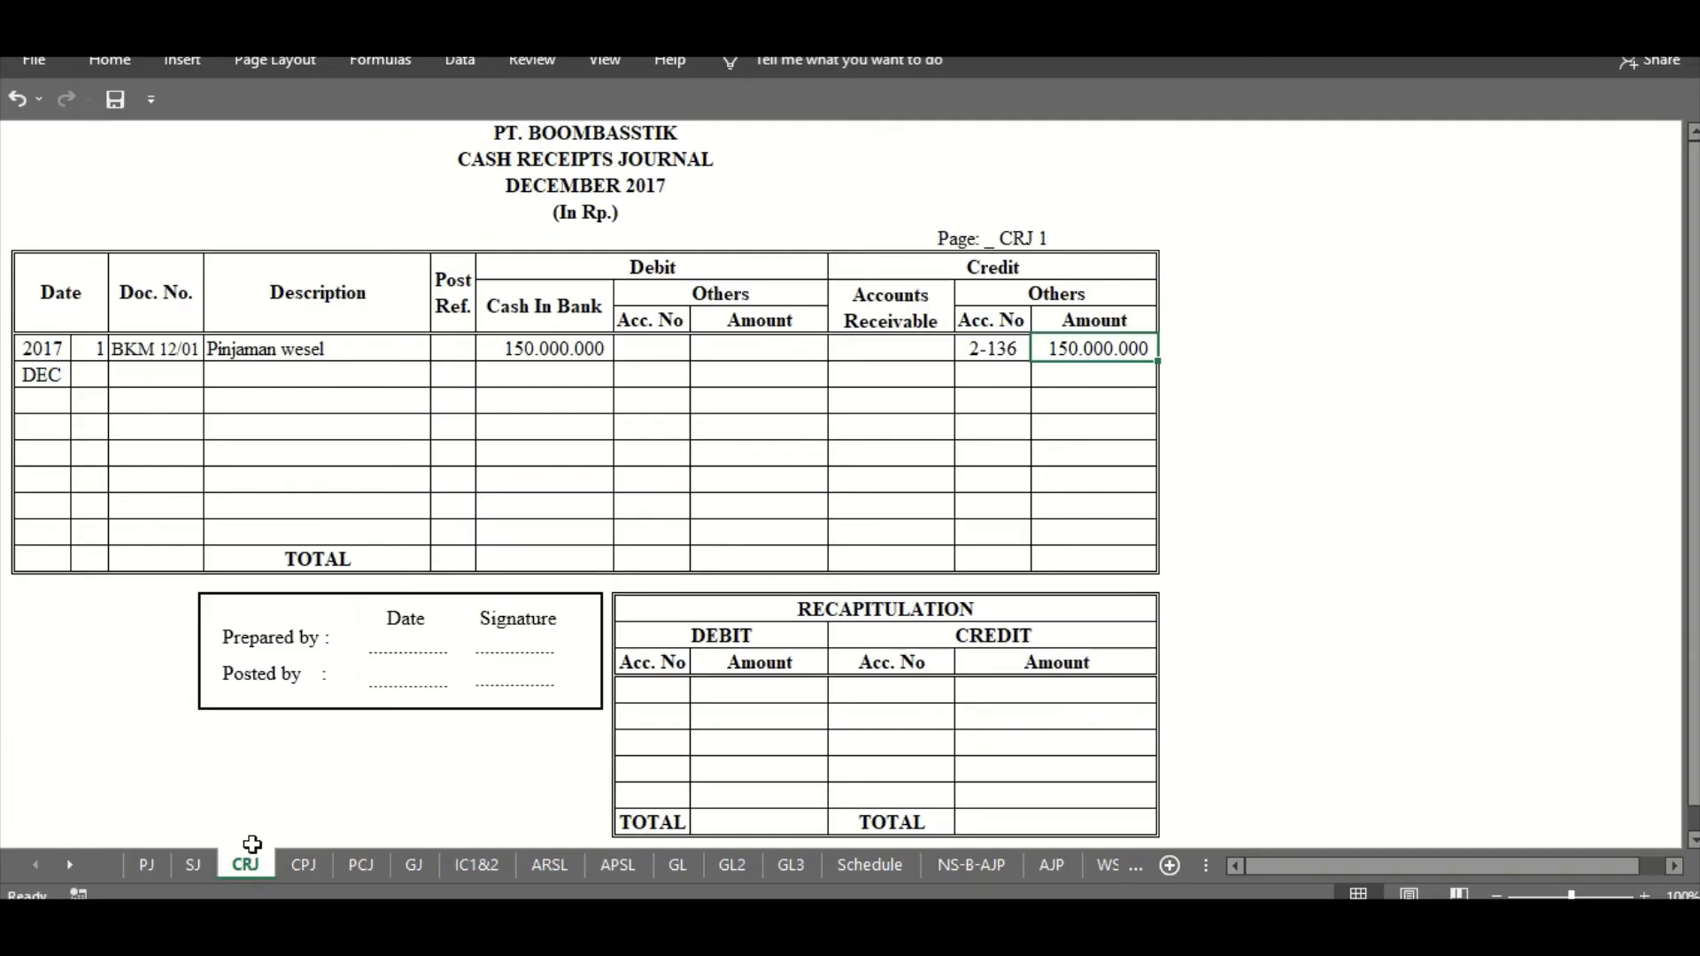
click(298, 865)
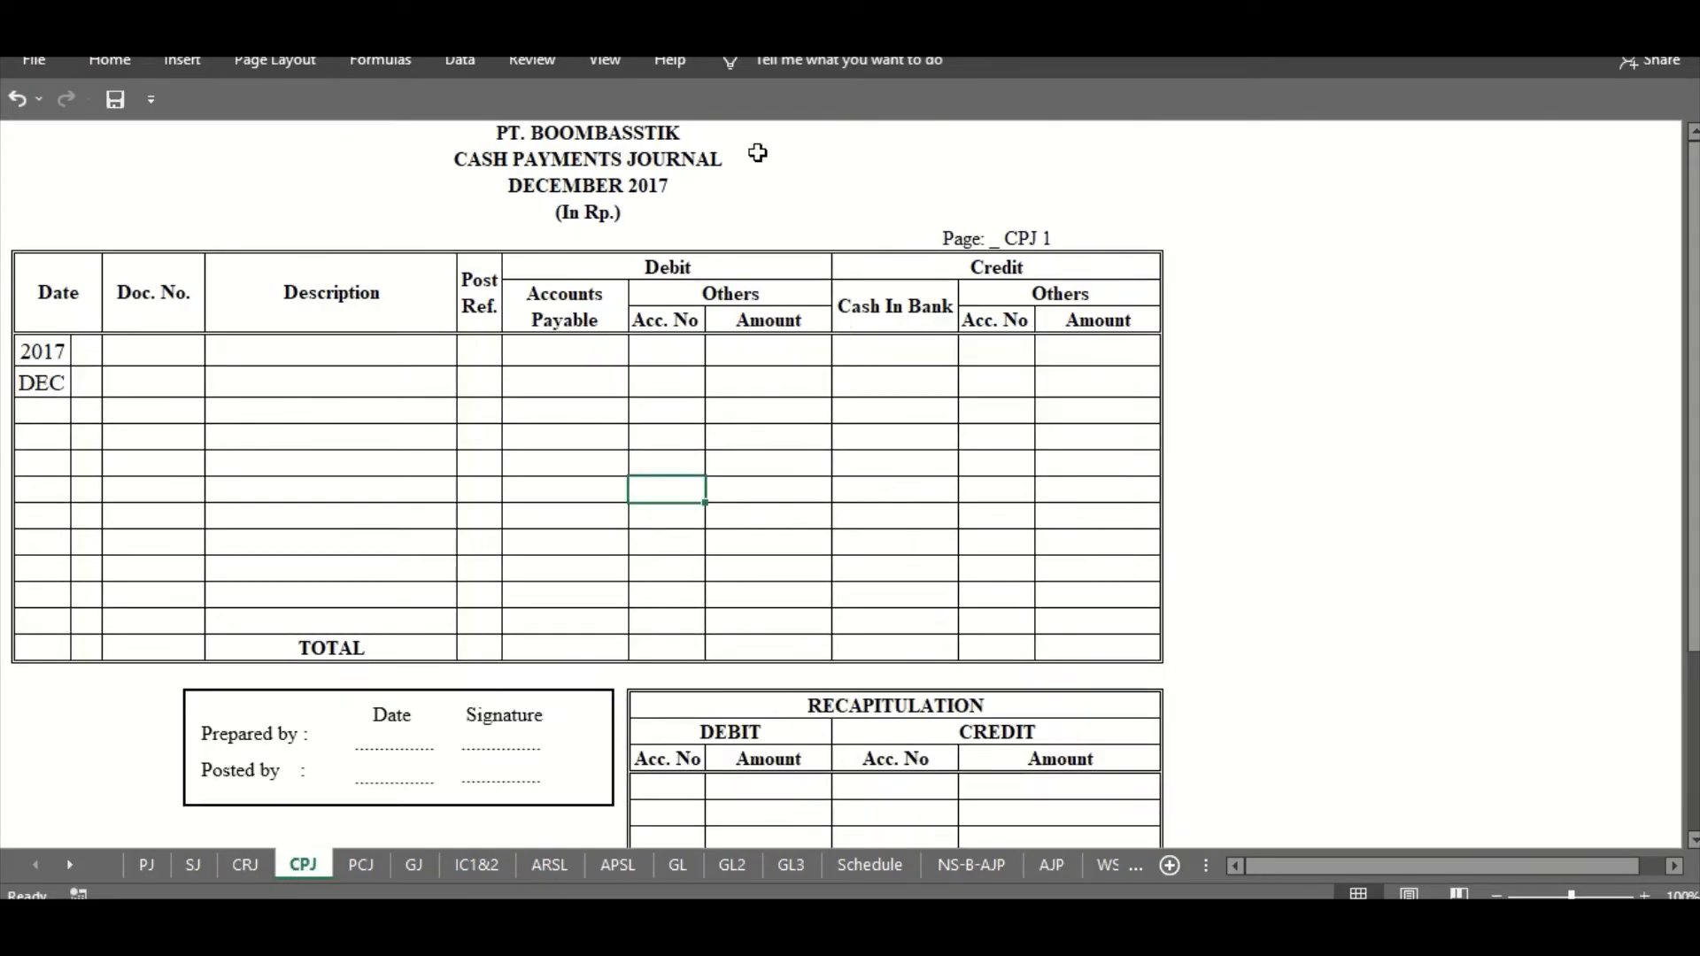
- Check document #2's date and number in the PDF and enter day 1 and BKK 12/01 in the cash payments journal's first row
click(81, 348)
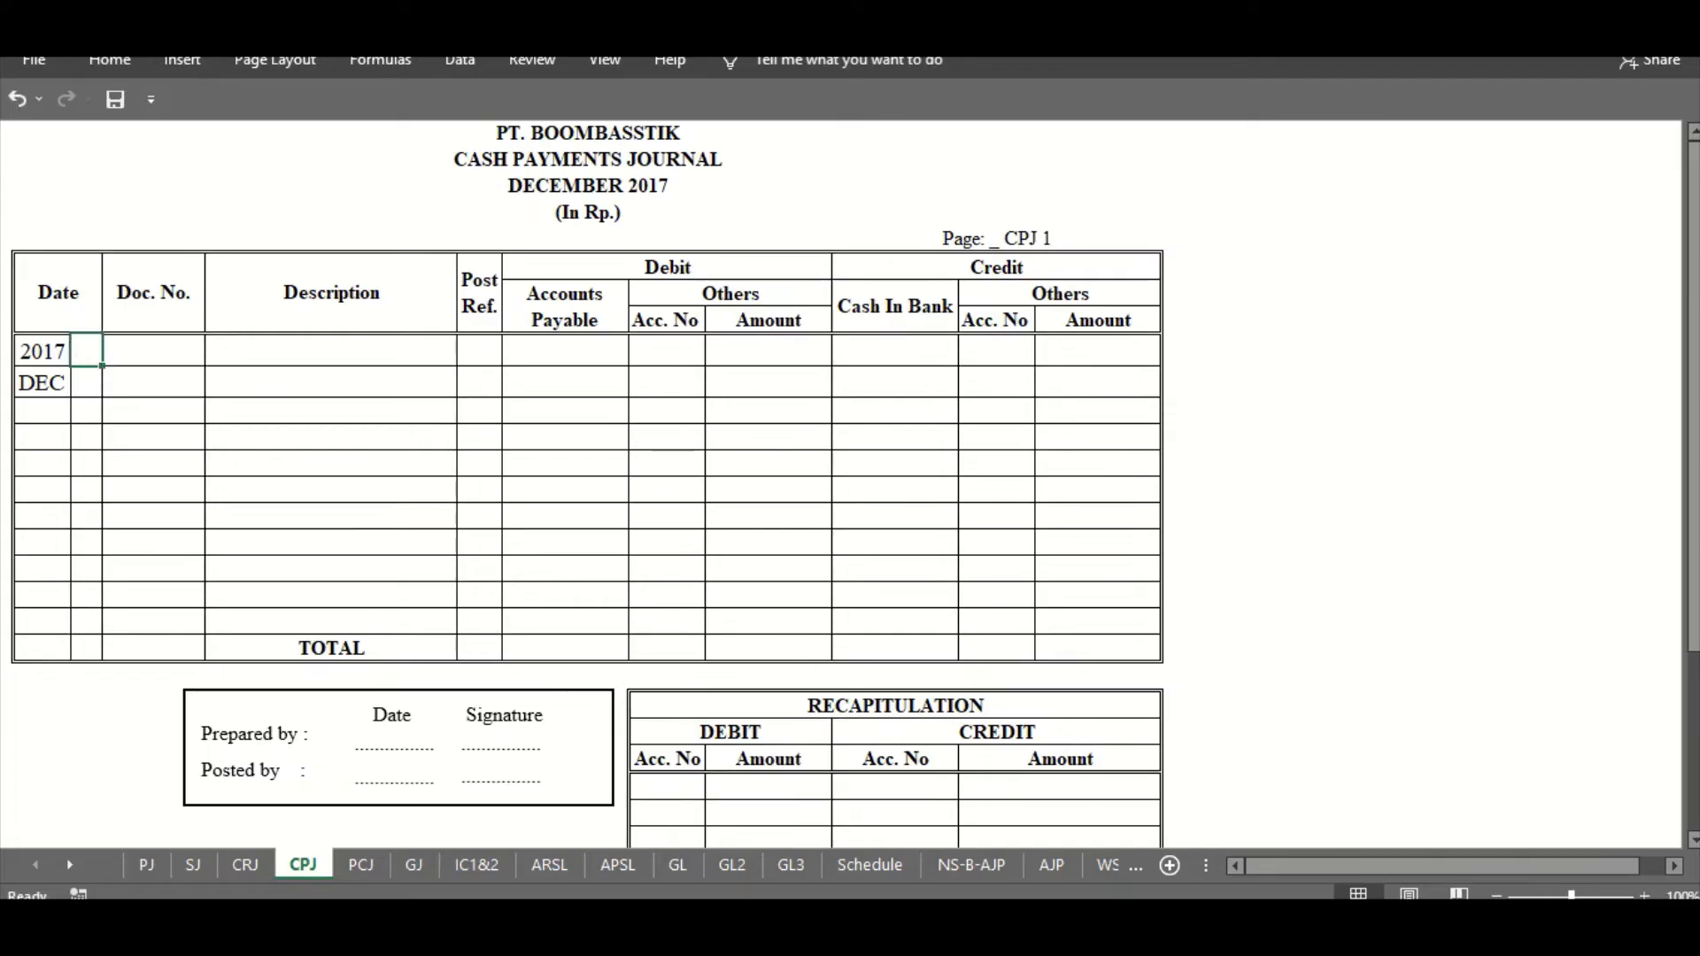
click(731, 925)
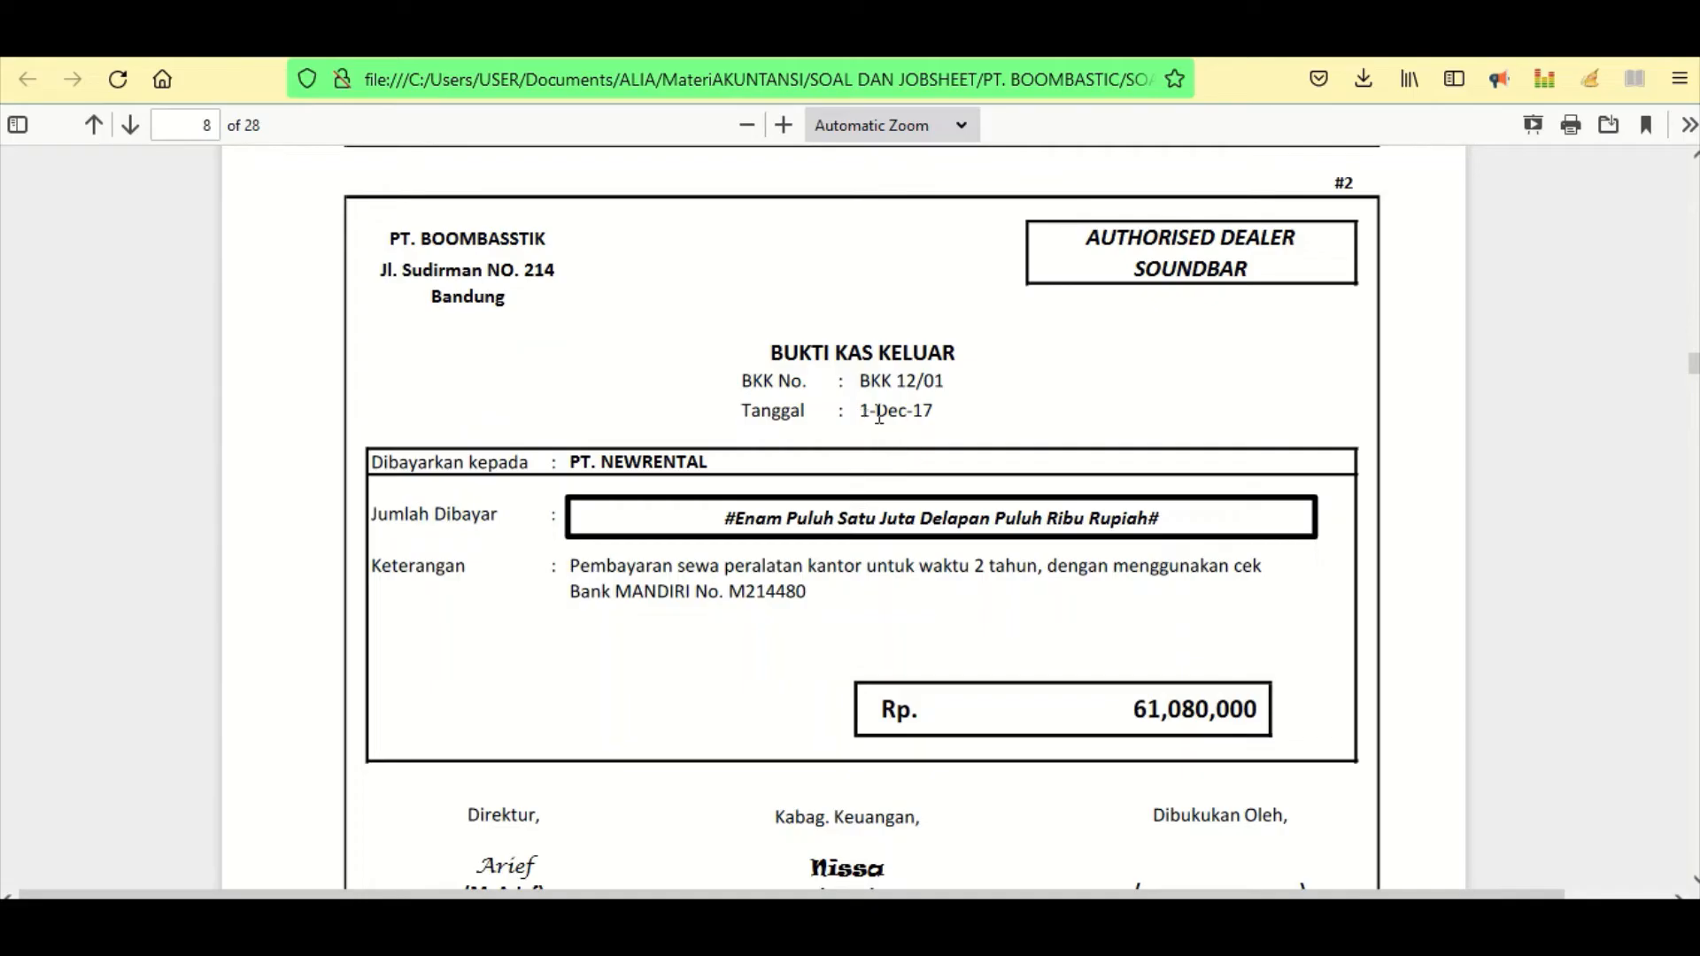
drag(923, 410, 954, 393)
click(998, 414)
mouse_move(1138, 920)
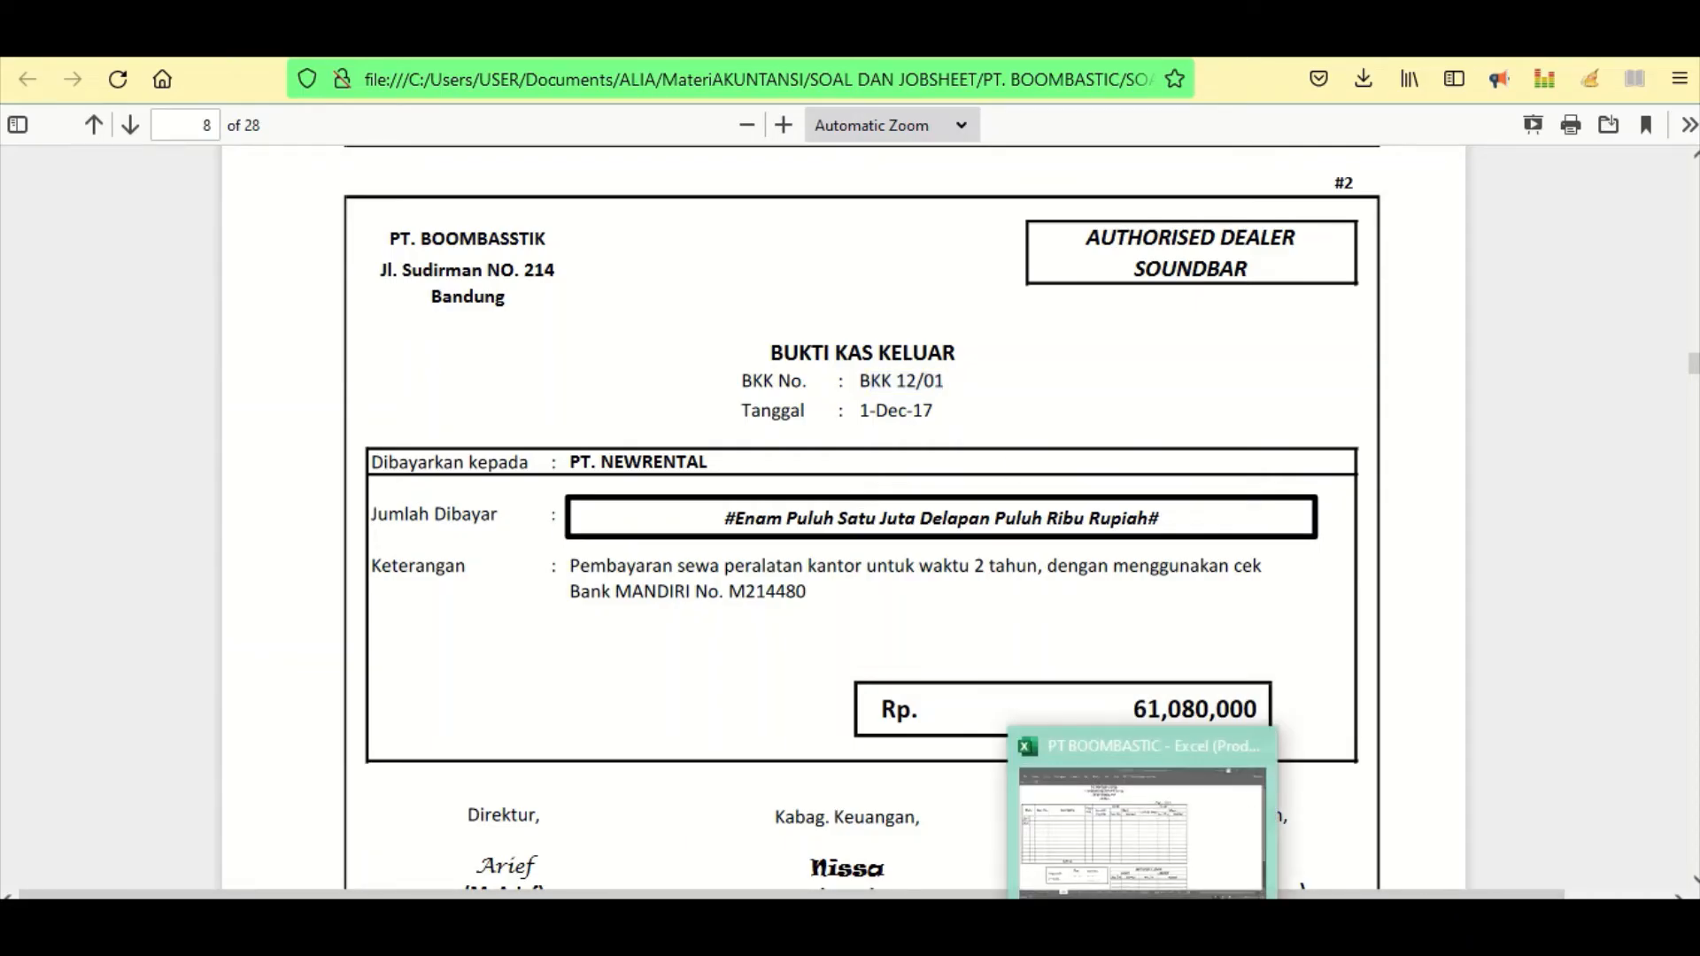
click(1127, 892)
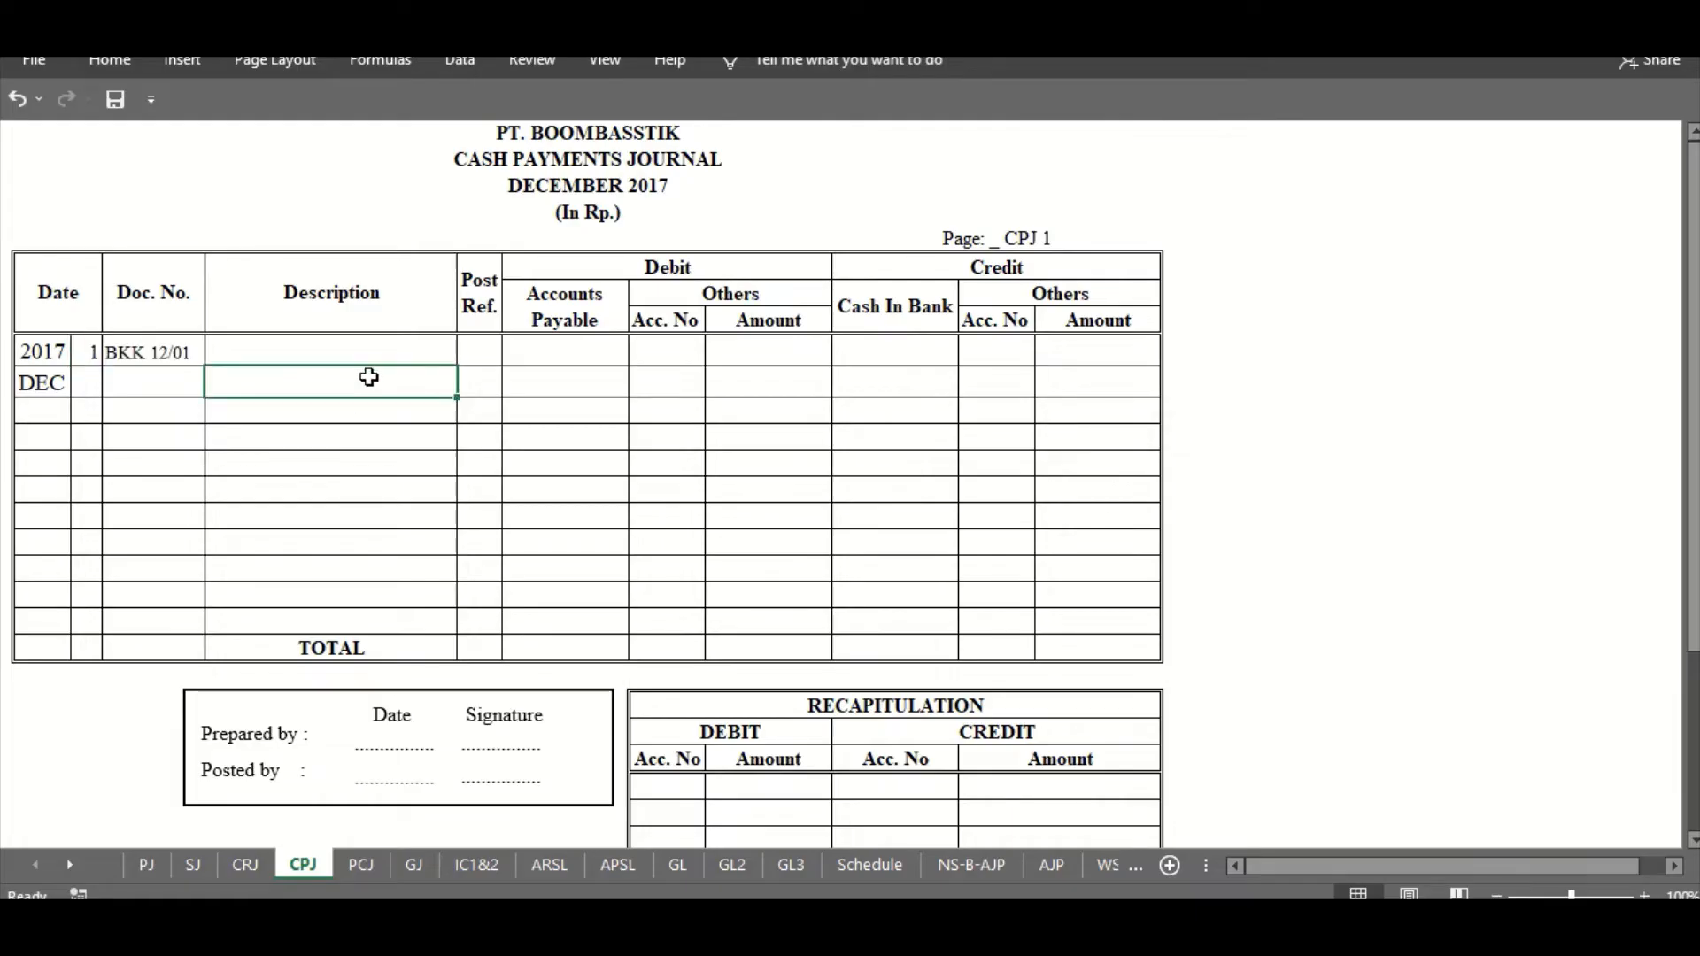
- Read the Keterangan line in document #2 and enter Sewa peralatan kantor 2 tahun as the first row's description
click(401, 341)
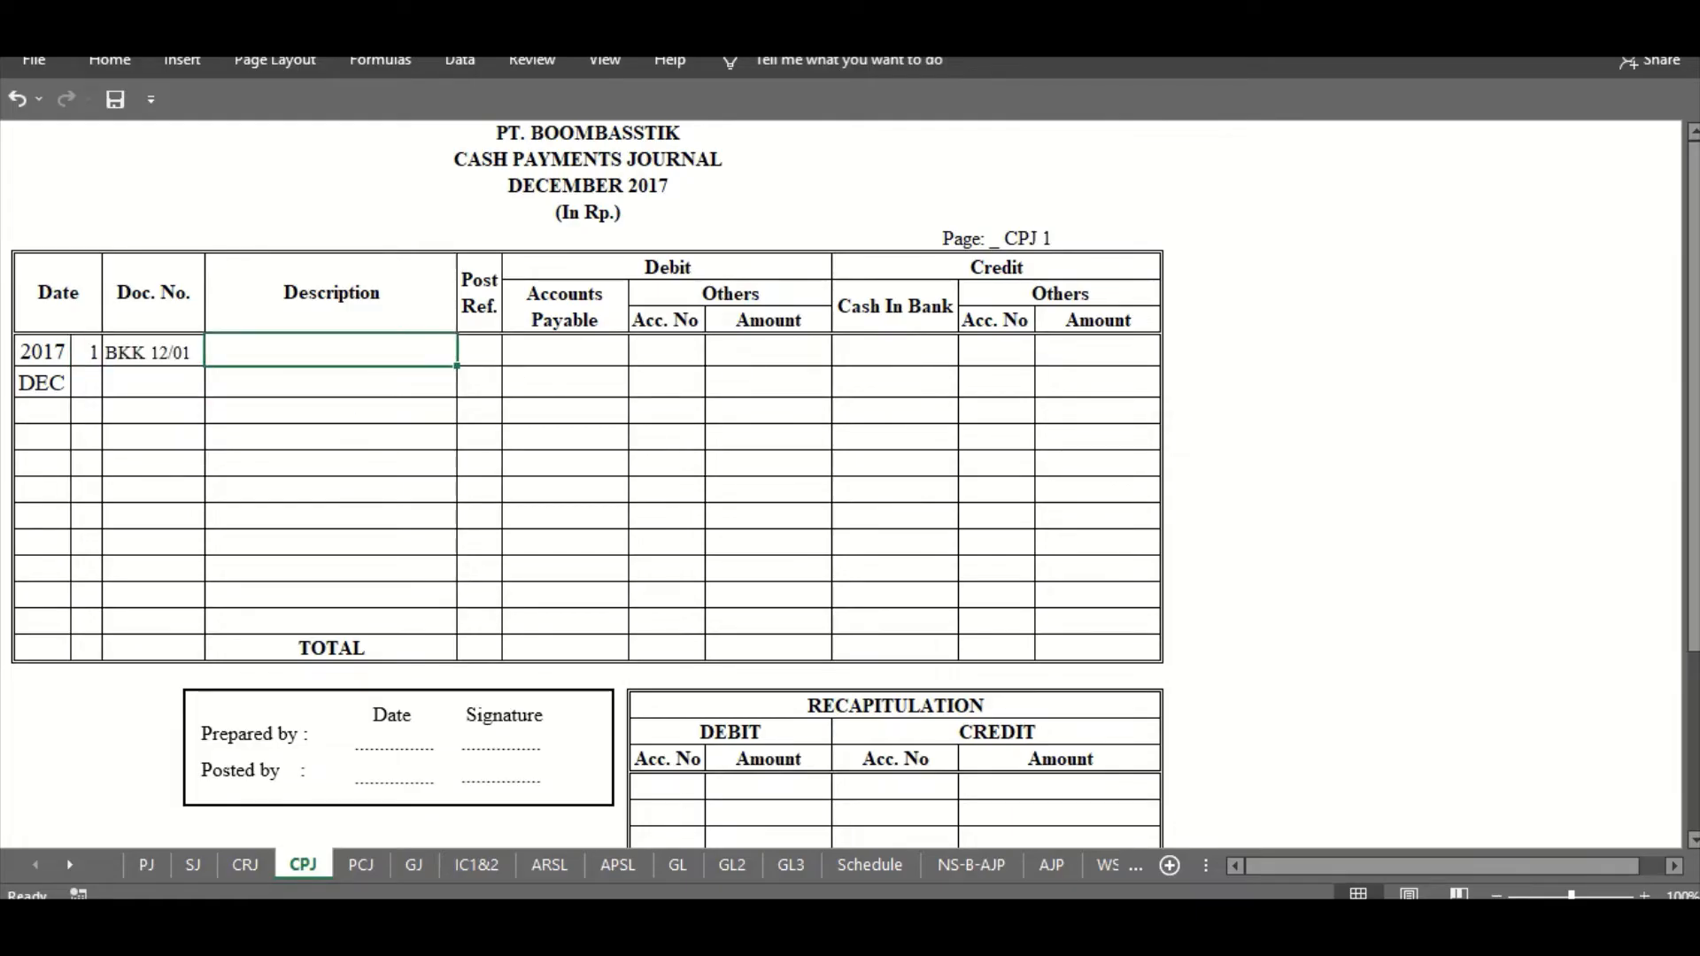
click(807, 852)
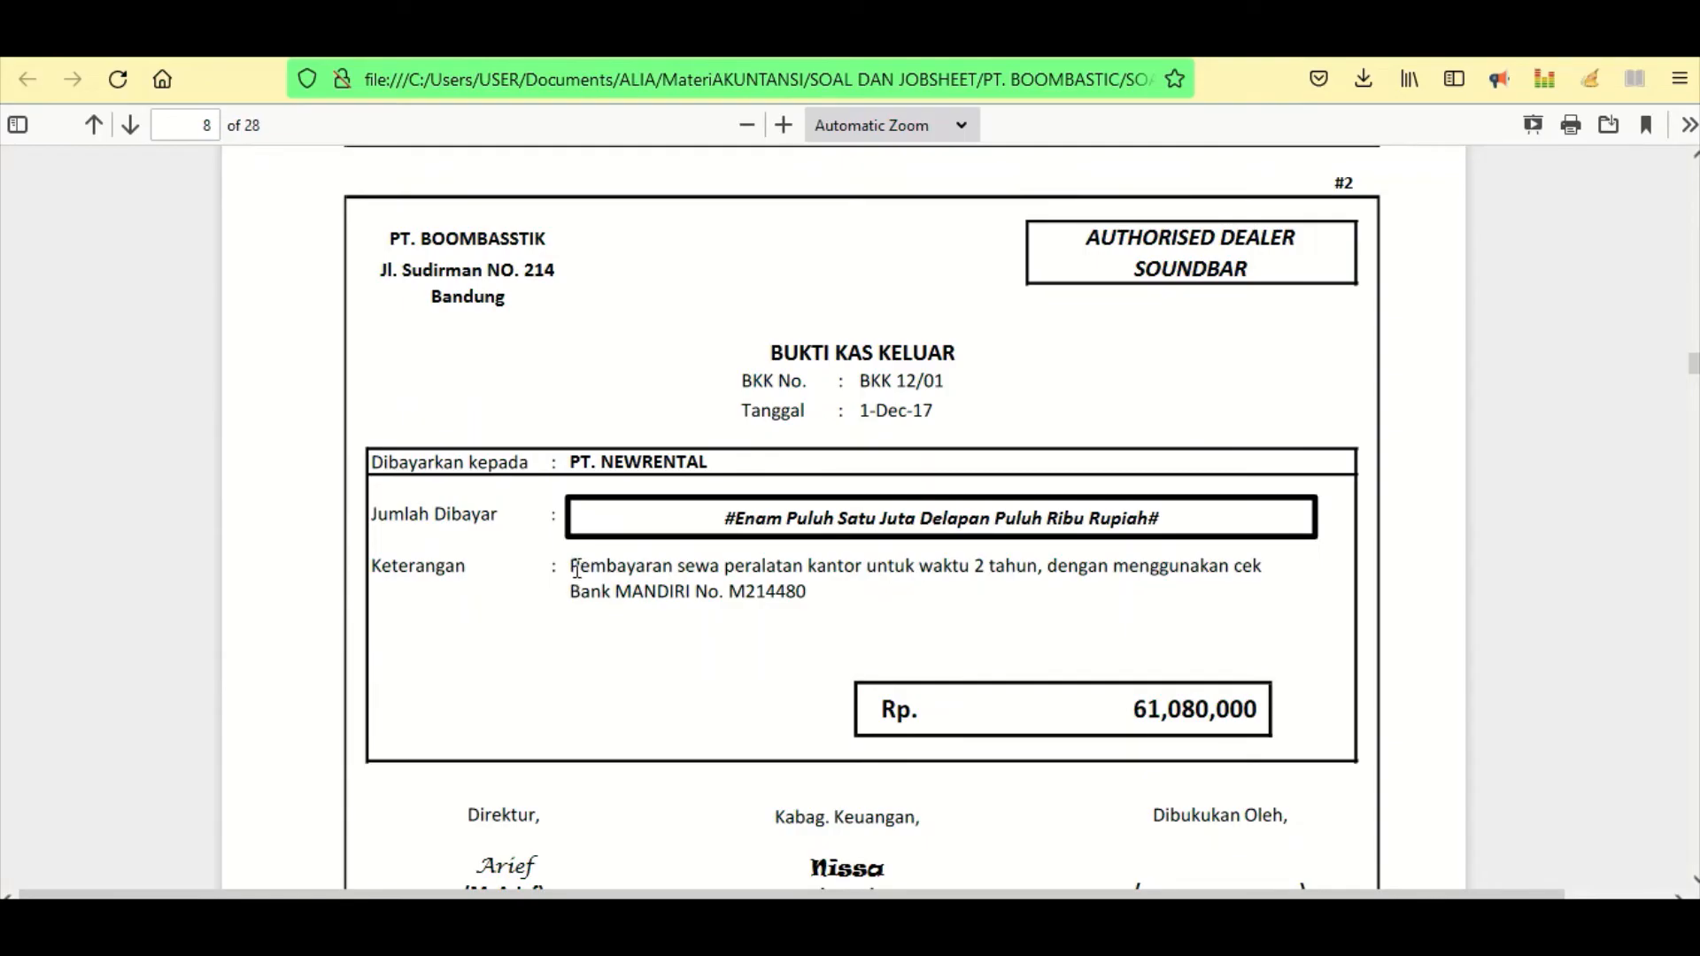
drag(588, 567, 1038, 568)
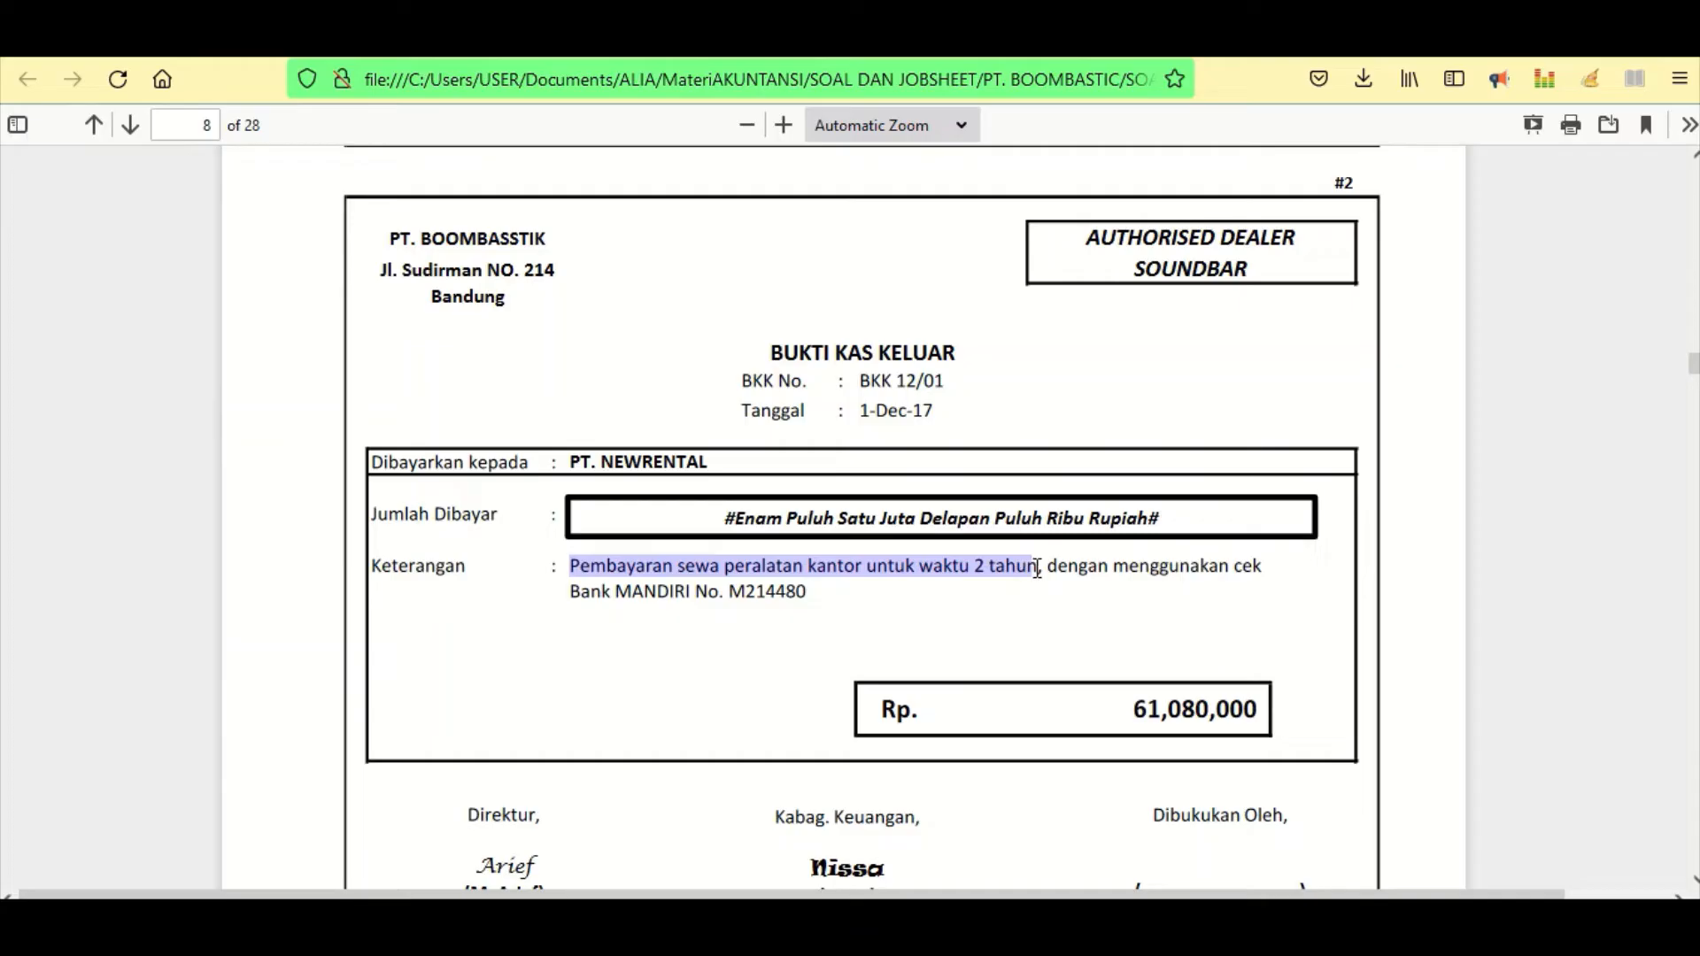
click(1133, 600)
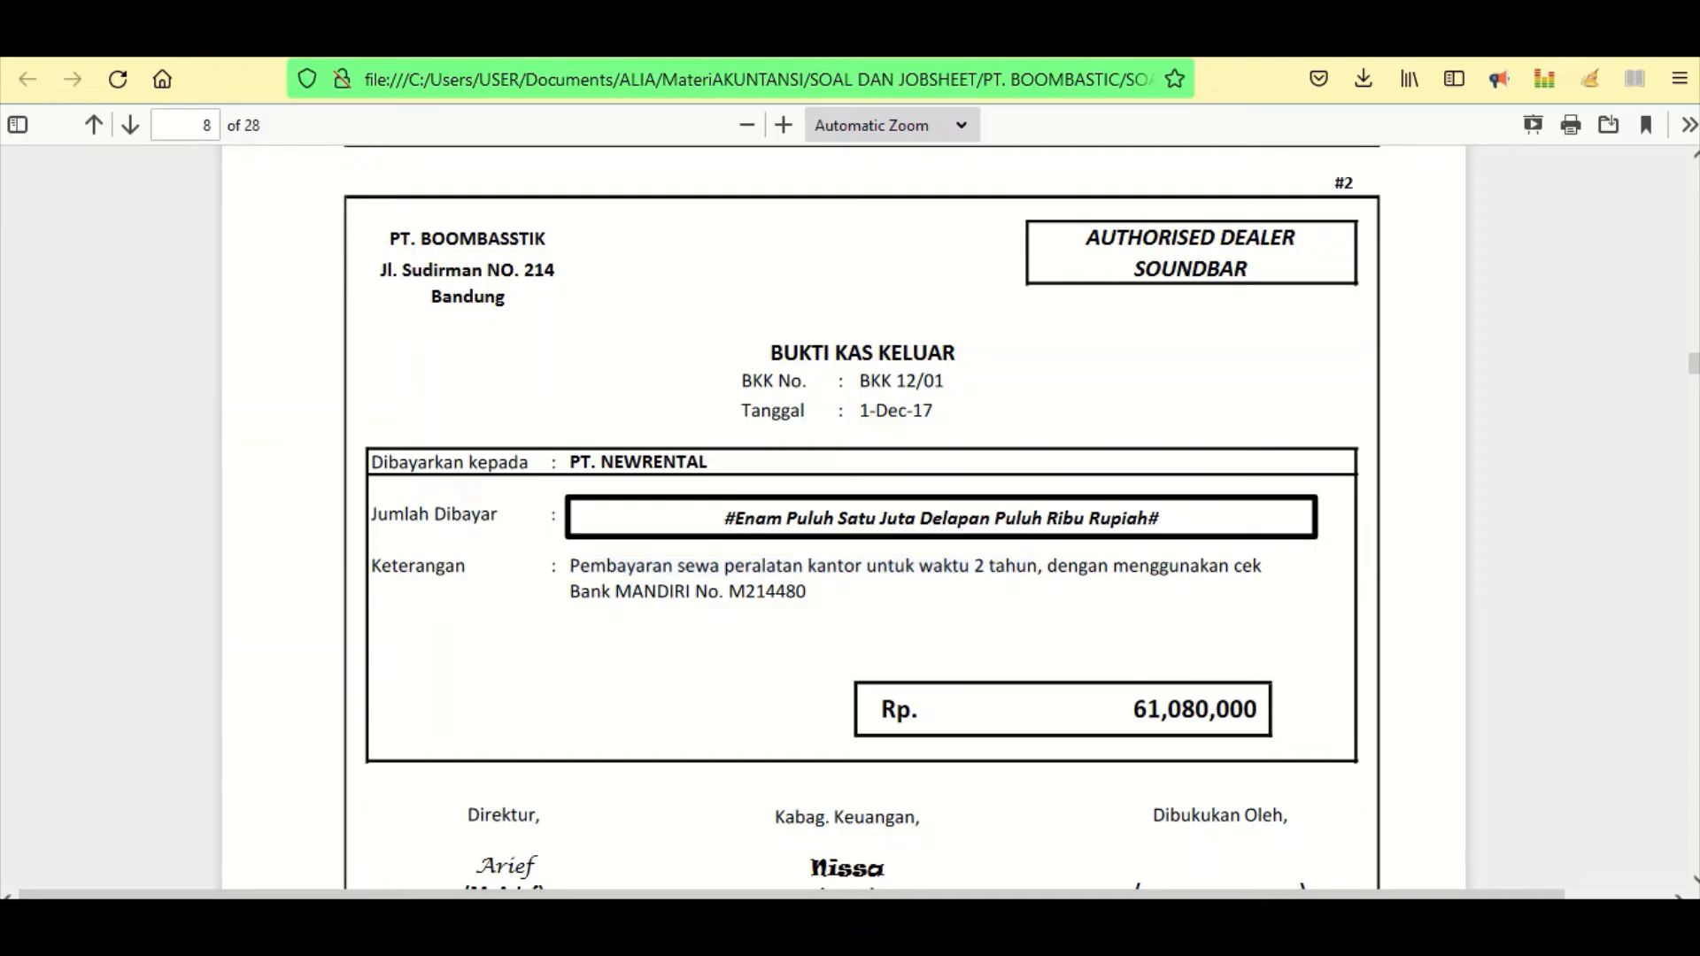
key(alt+Tab)
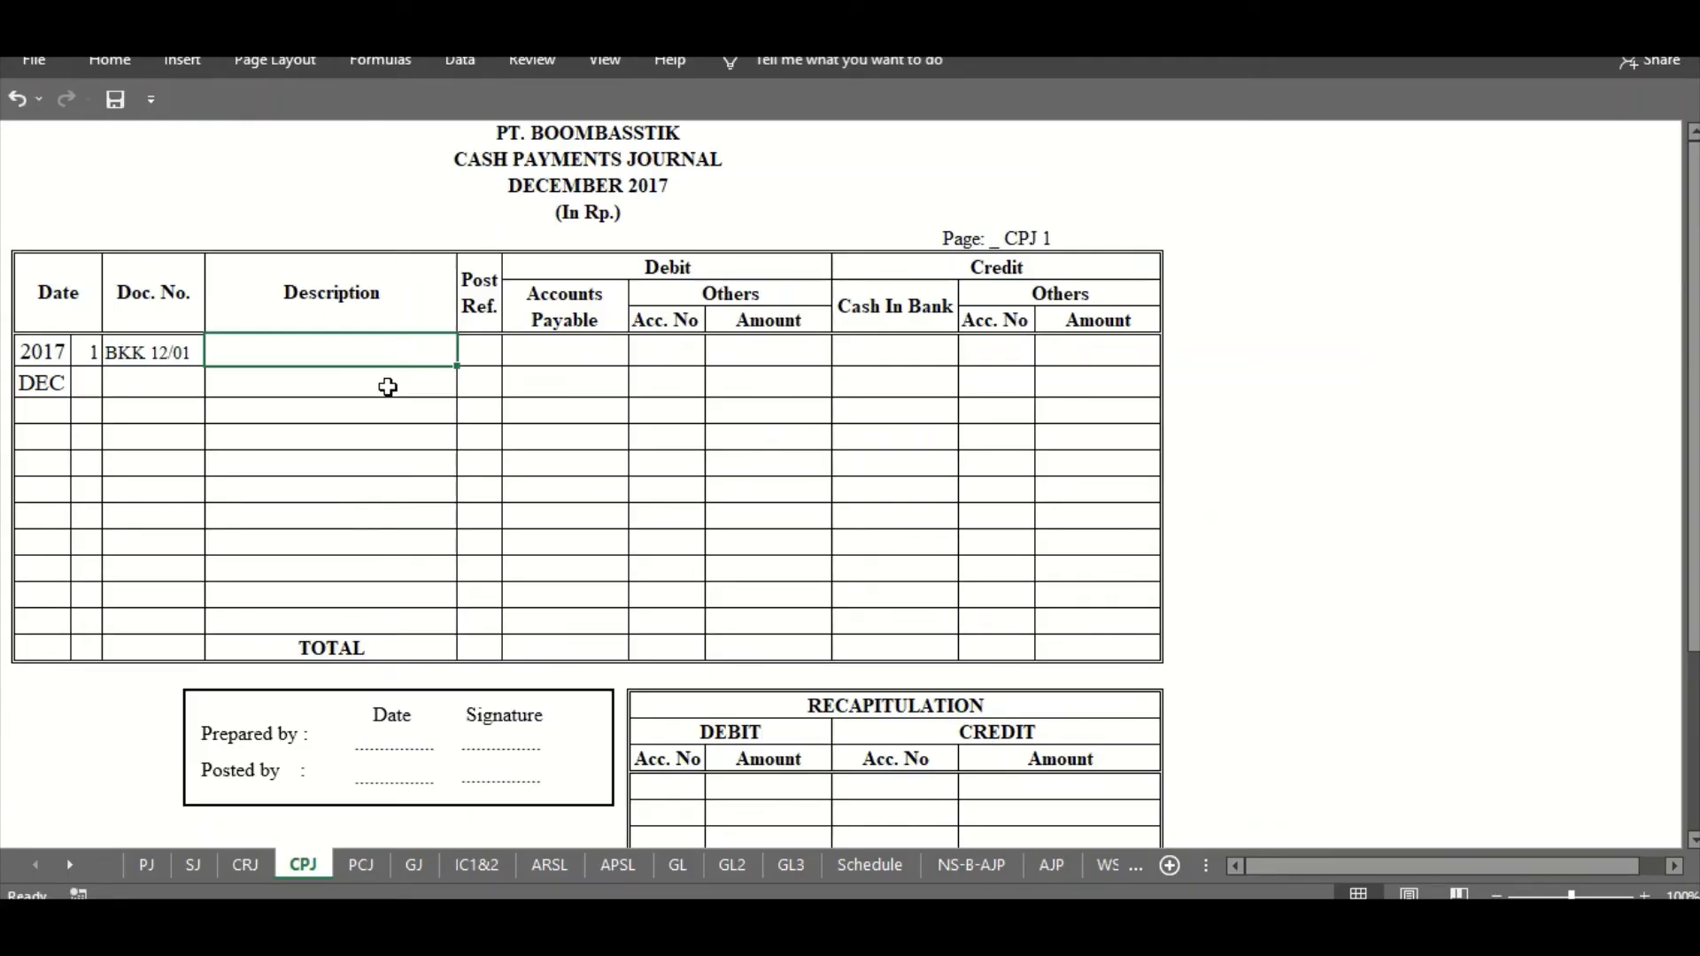
right_click(355, 343)
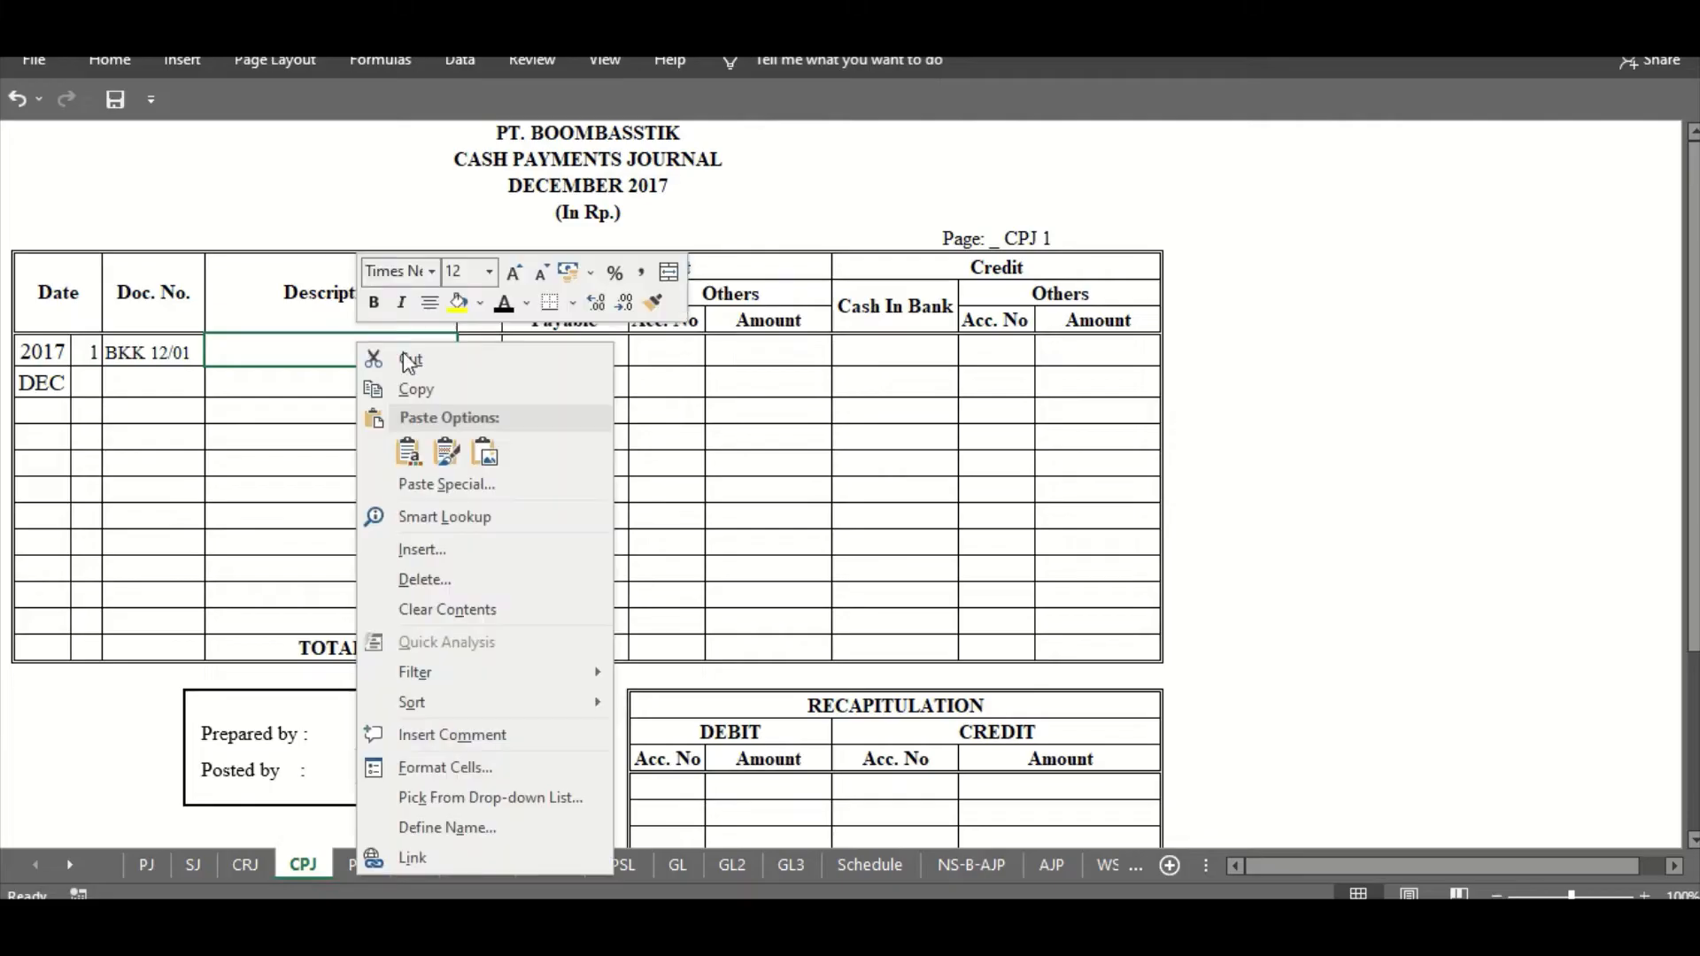
click(508, 315)
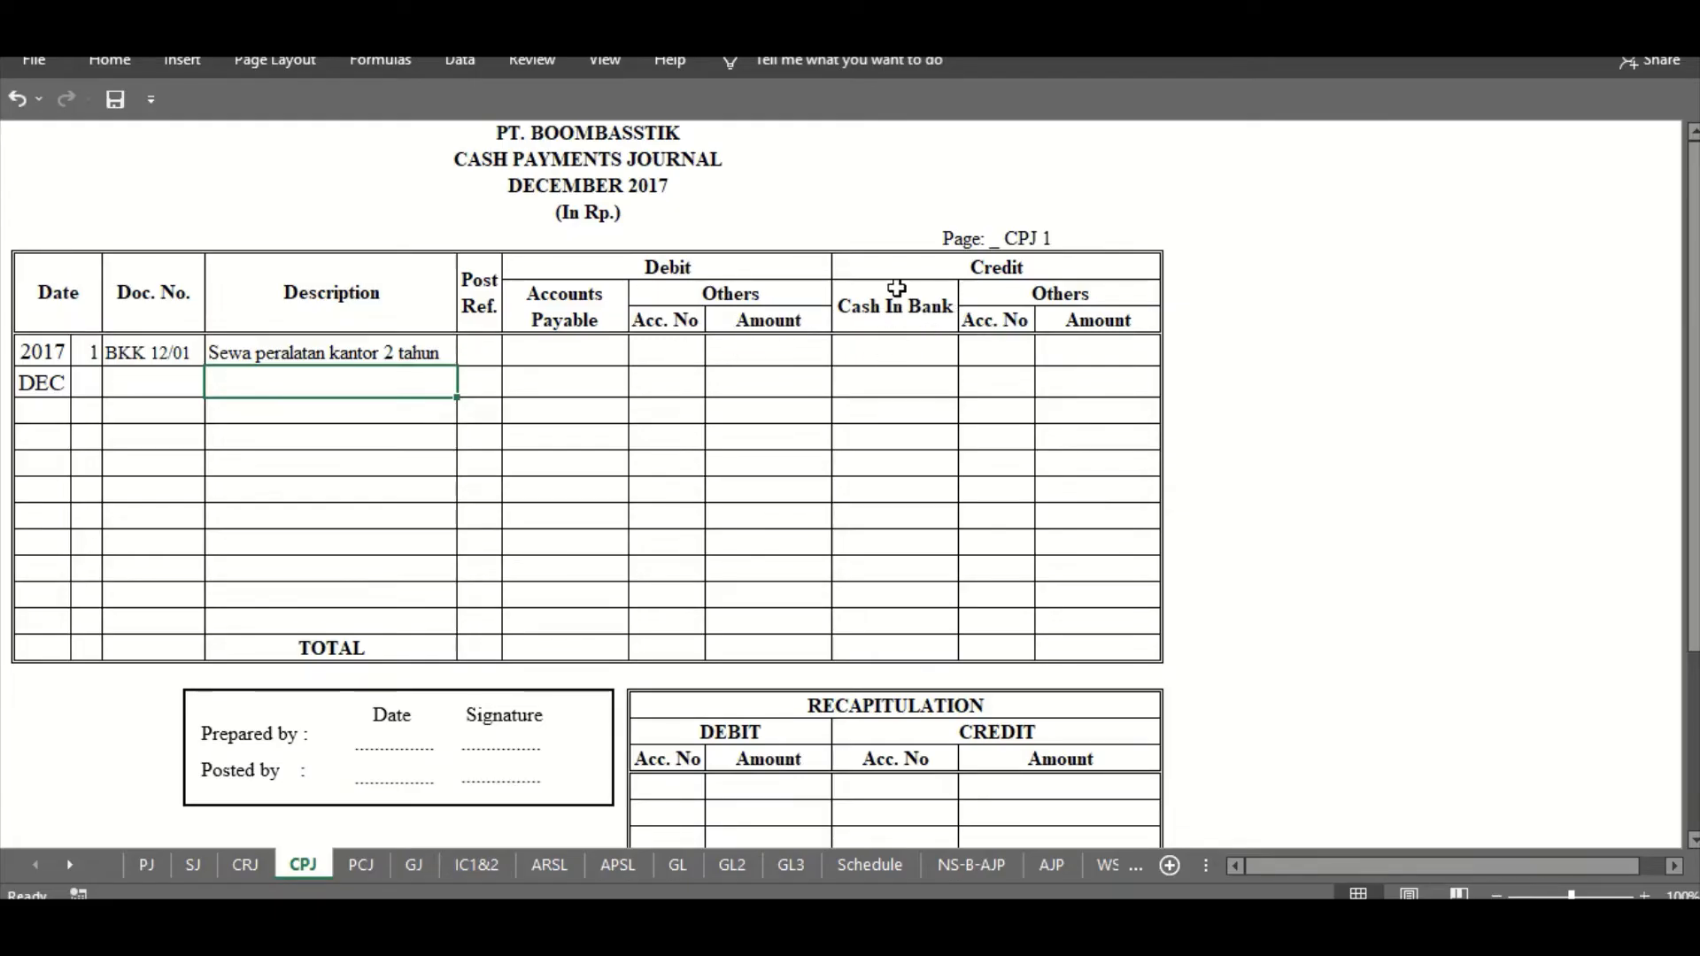
- Check the rupiah amount in document #2 and enter 61.080.000 as the Cash In Bank credit in the first row
click(893, 318)
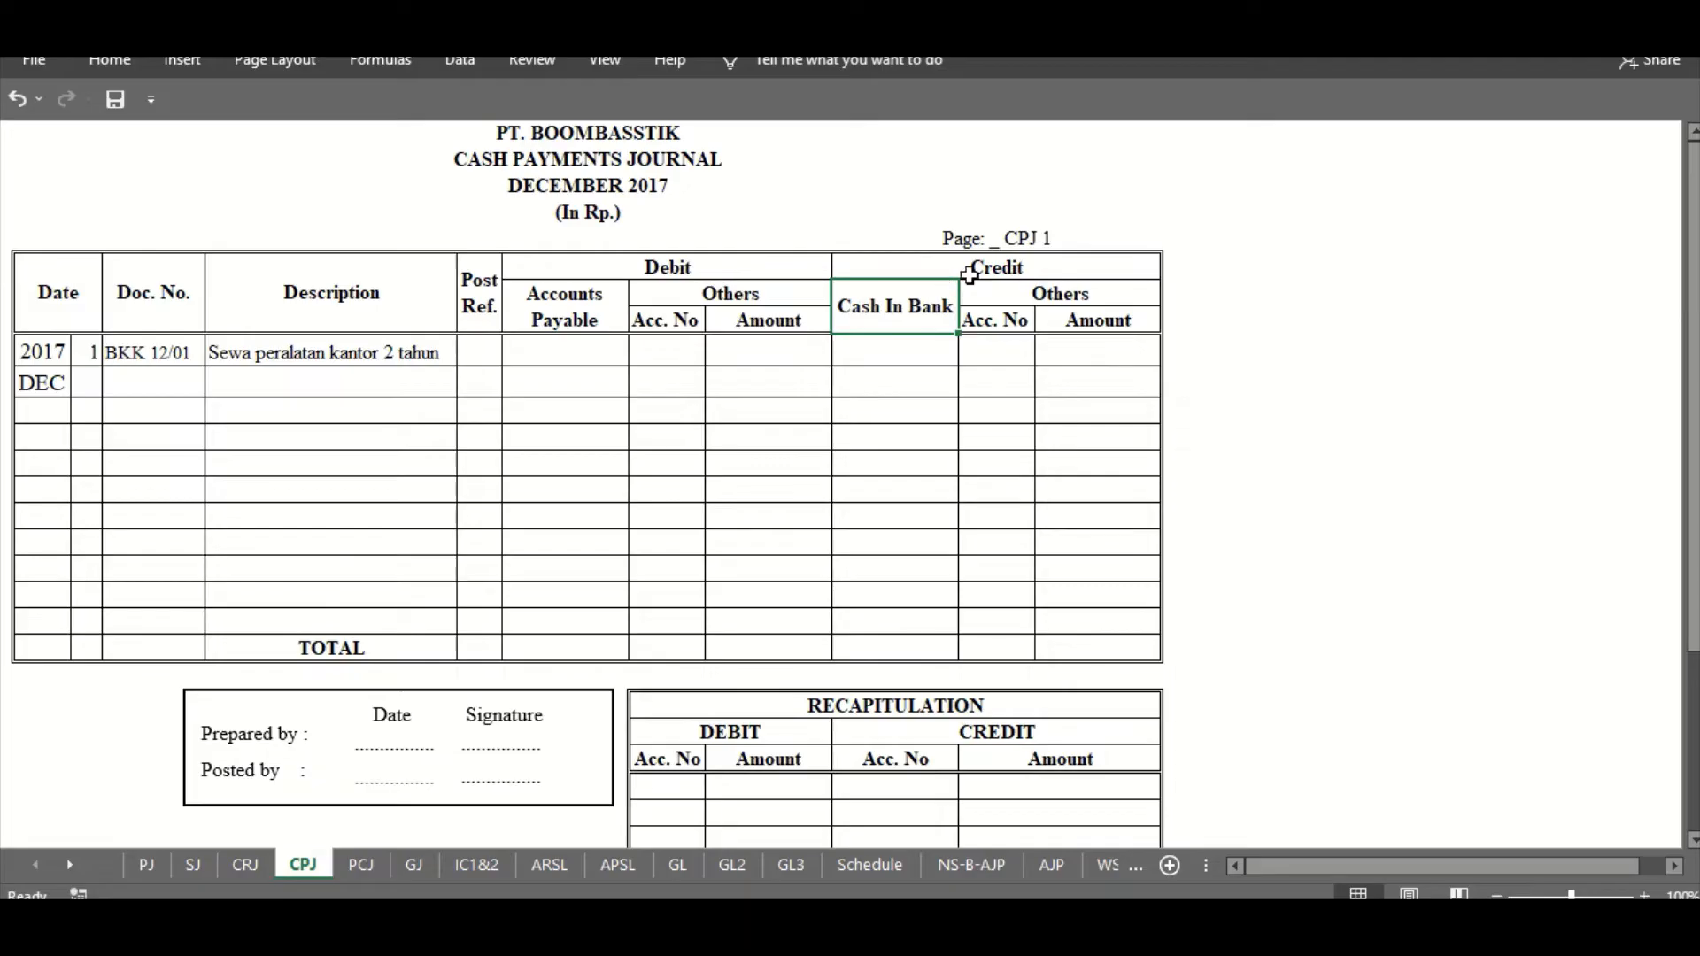
click(893, 352)
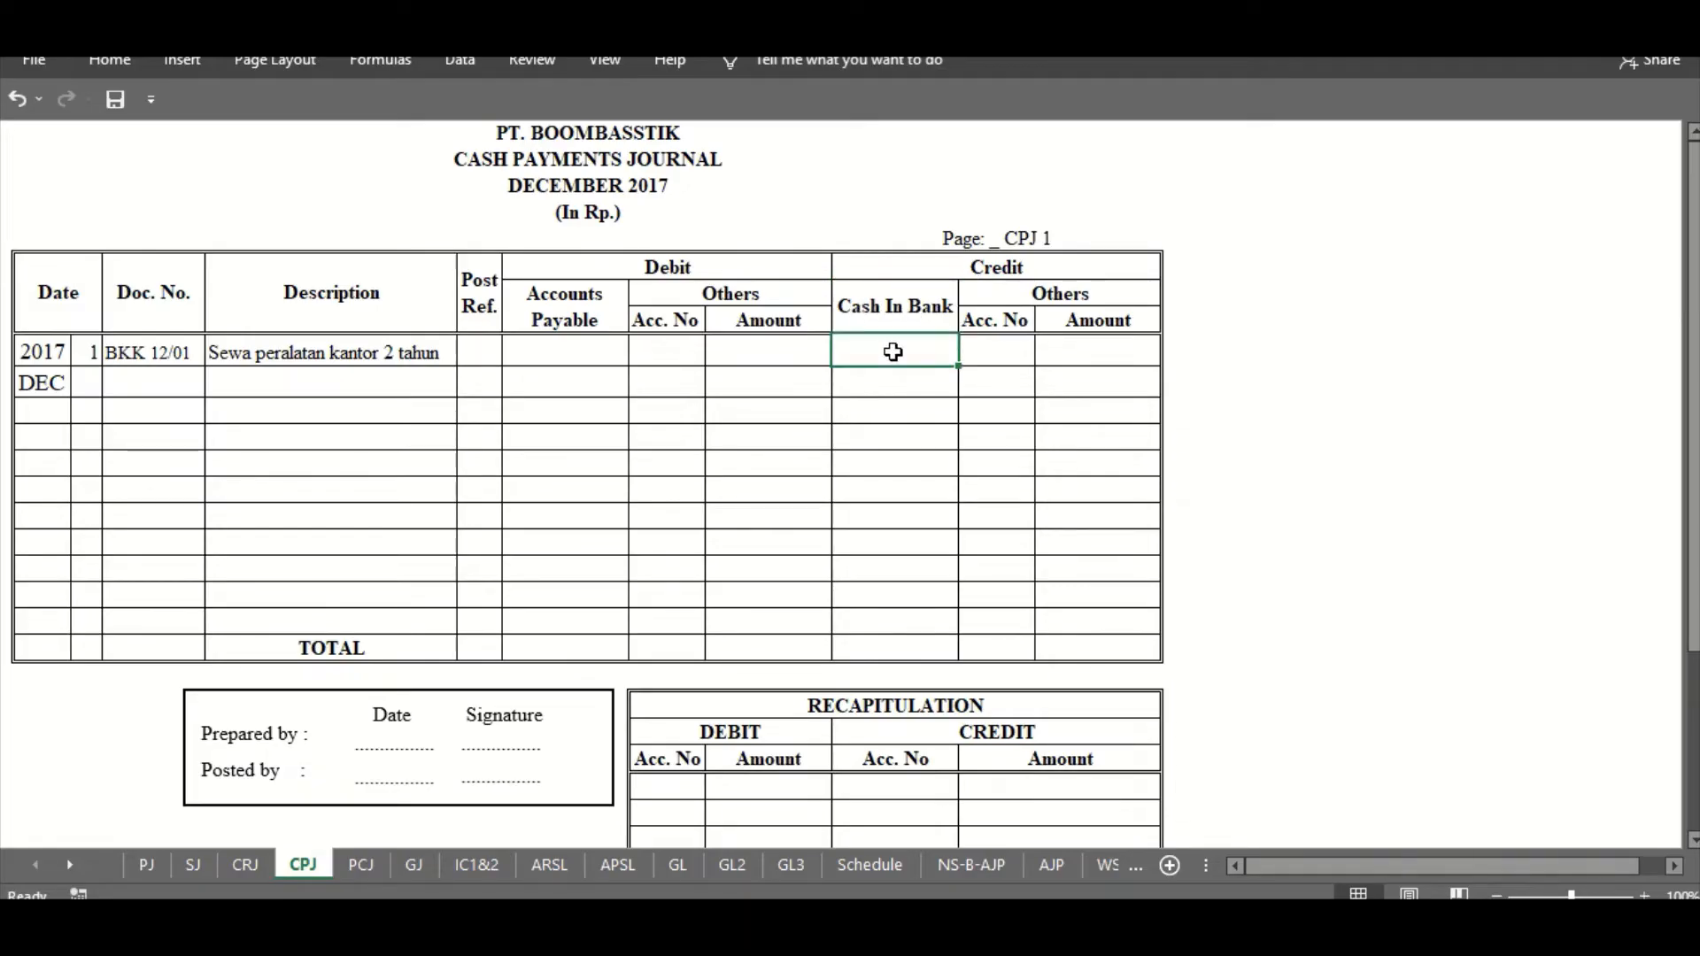
key(alt+Tab)
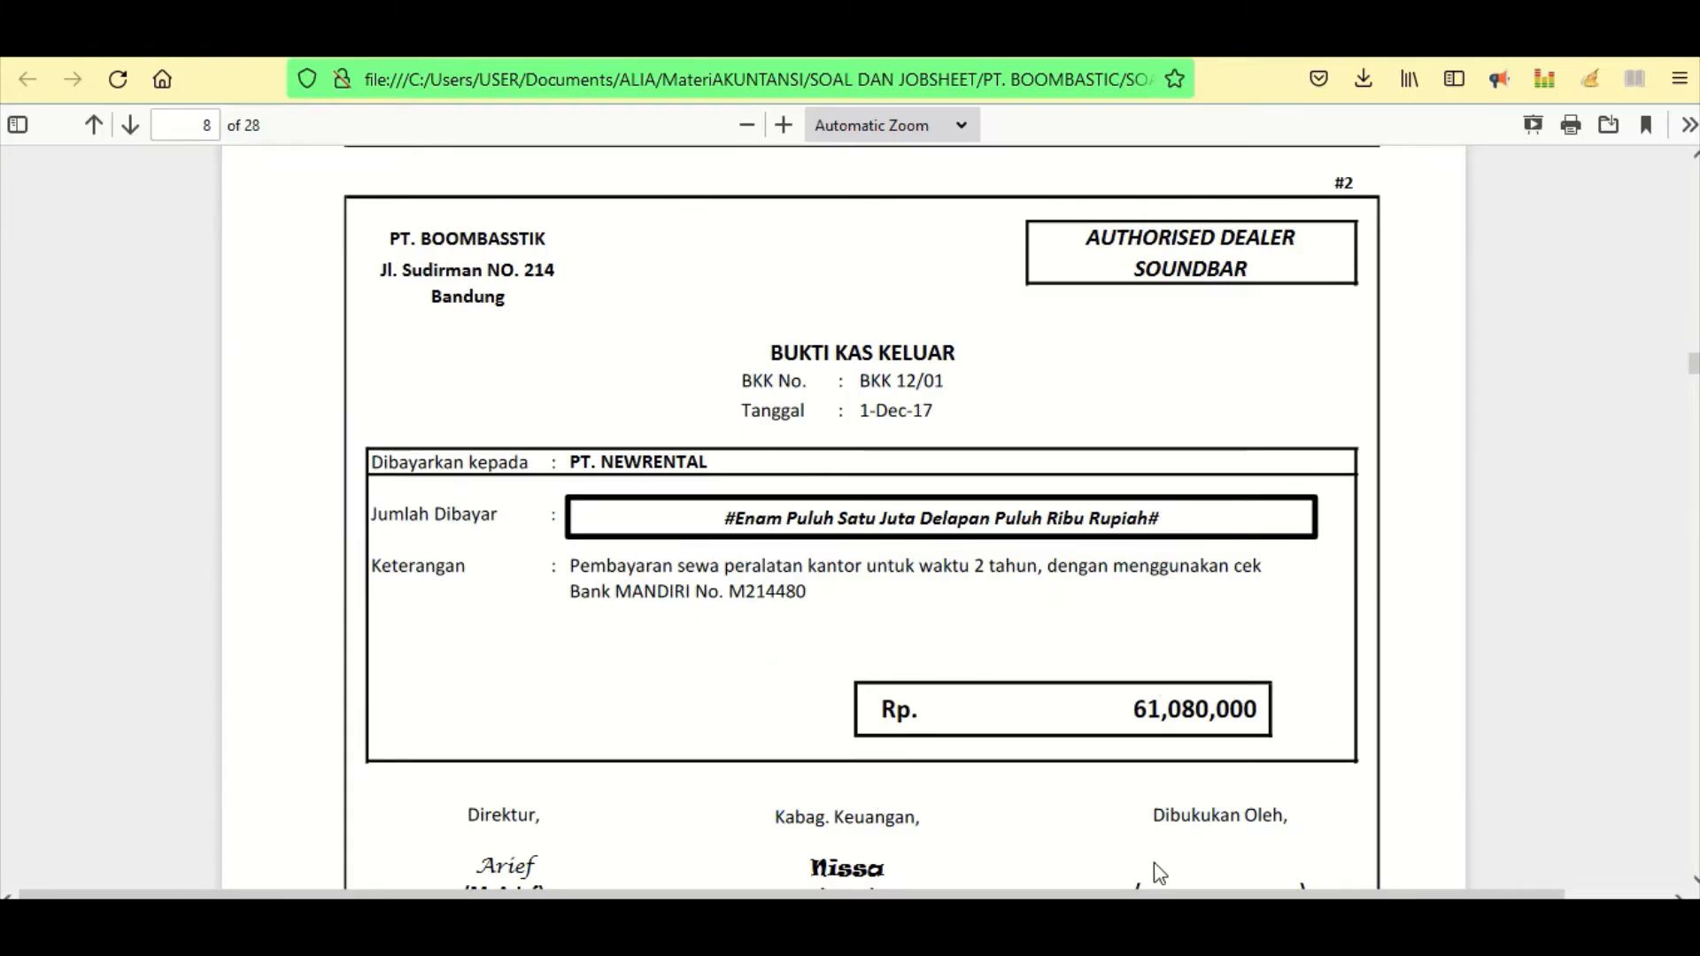
key(alt+Tab)
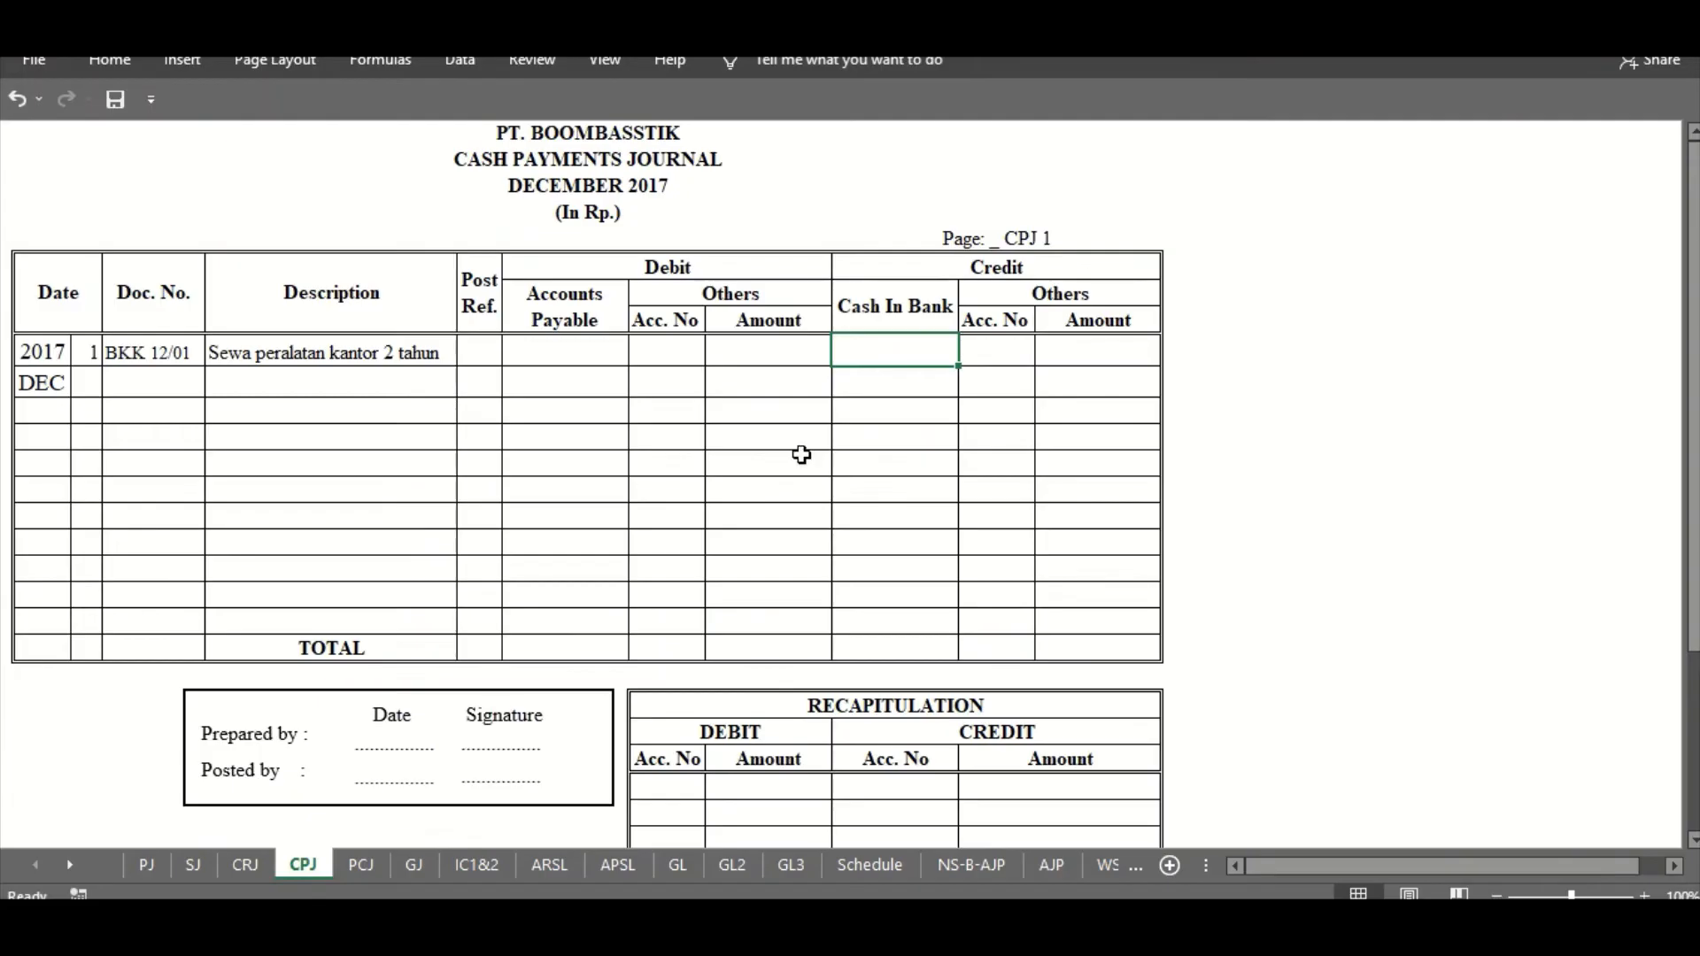
right_click(921, 352)
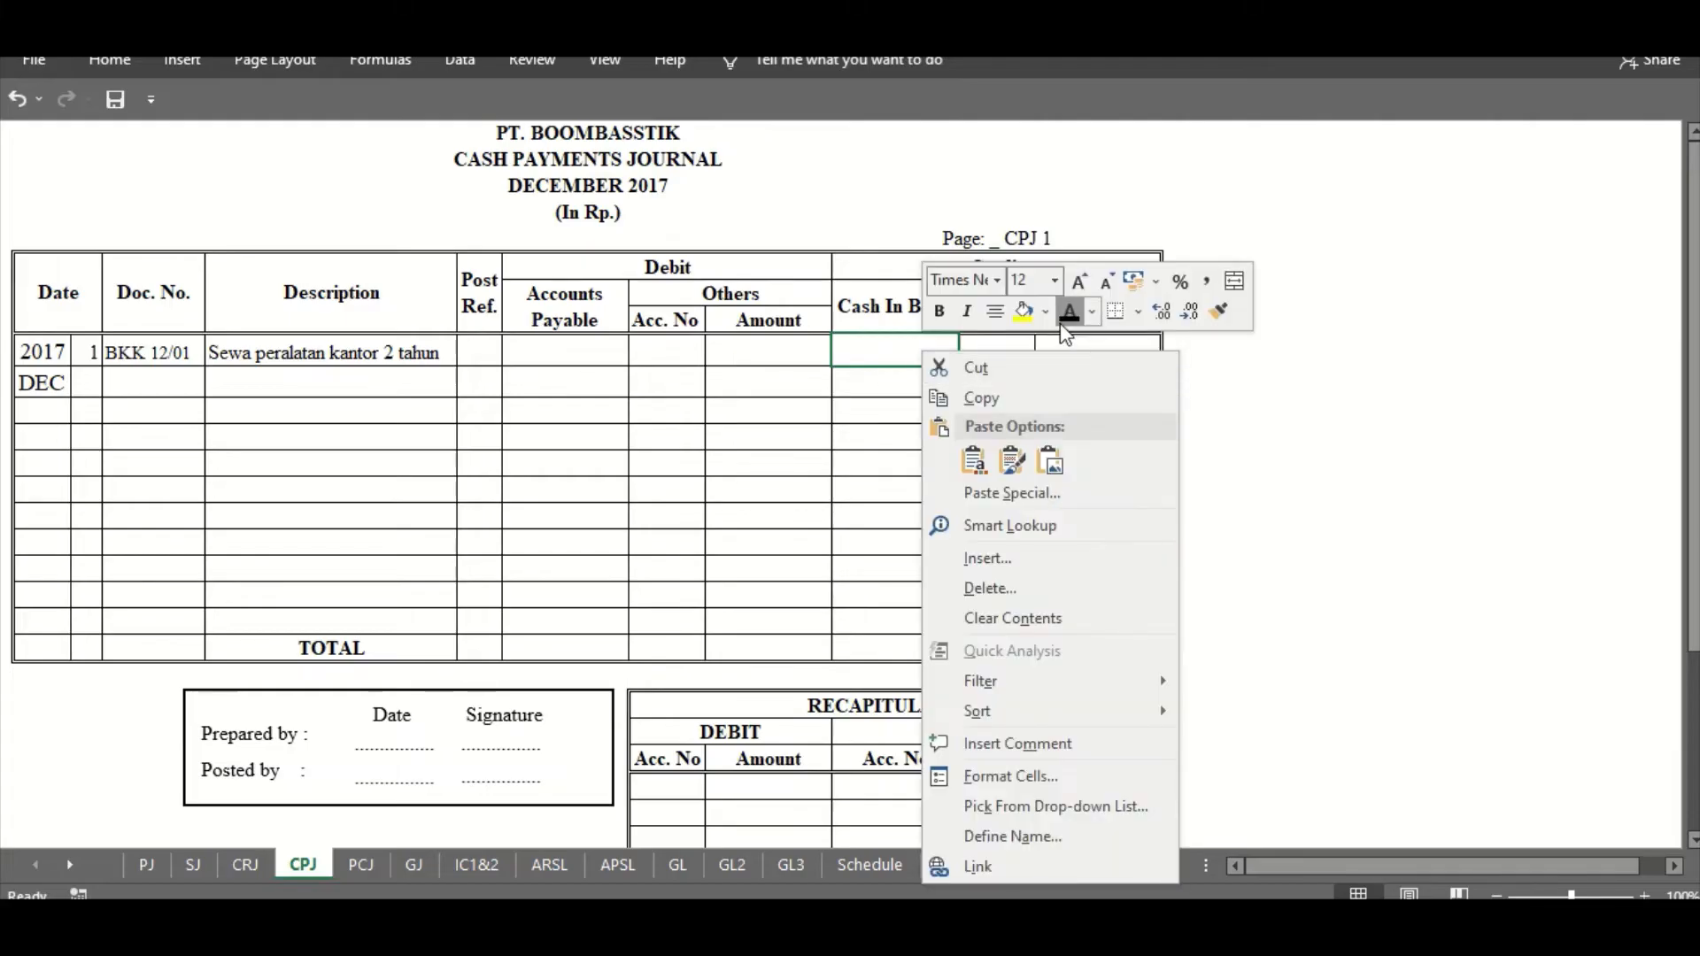
click(948, 457)
click(882, 388)
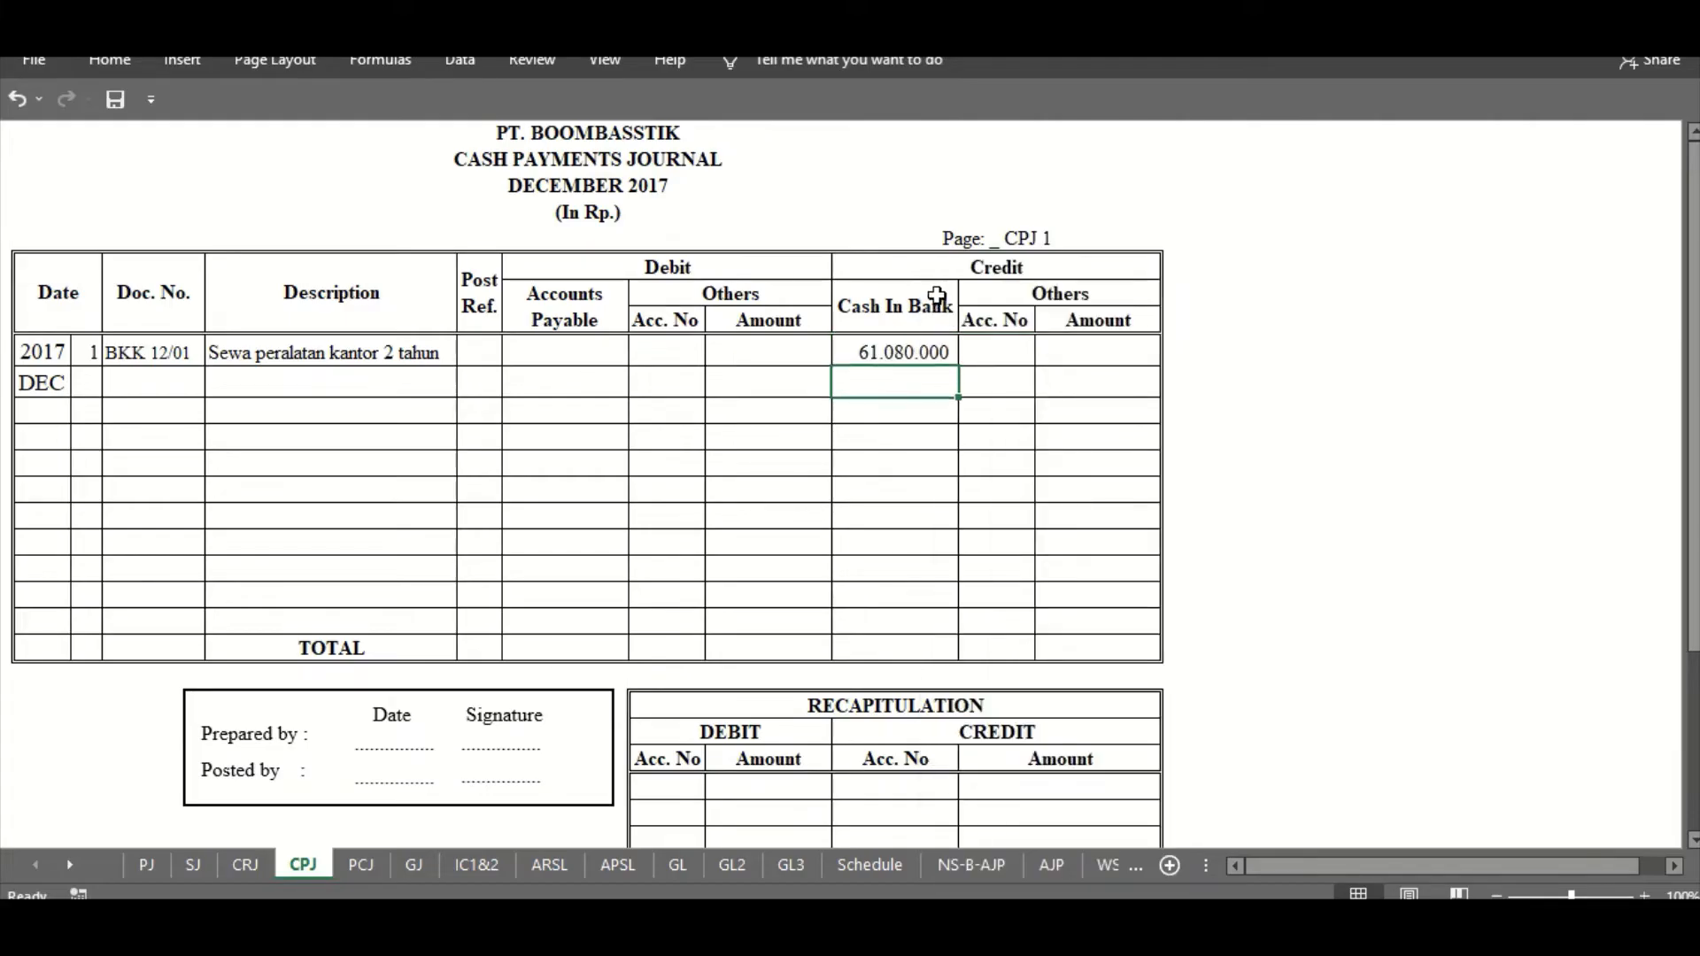
- Look up the Prepaid Rent account number in the question PDF's trial balance for the first row's Others debit
click(685, 355)
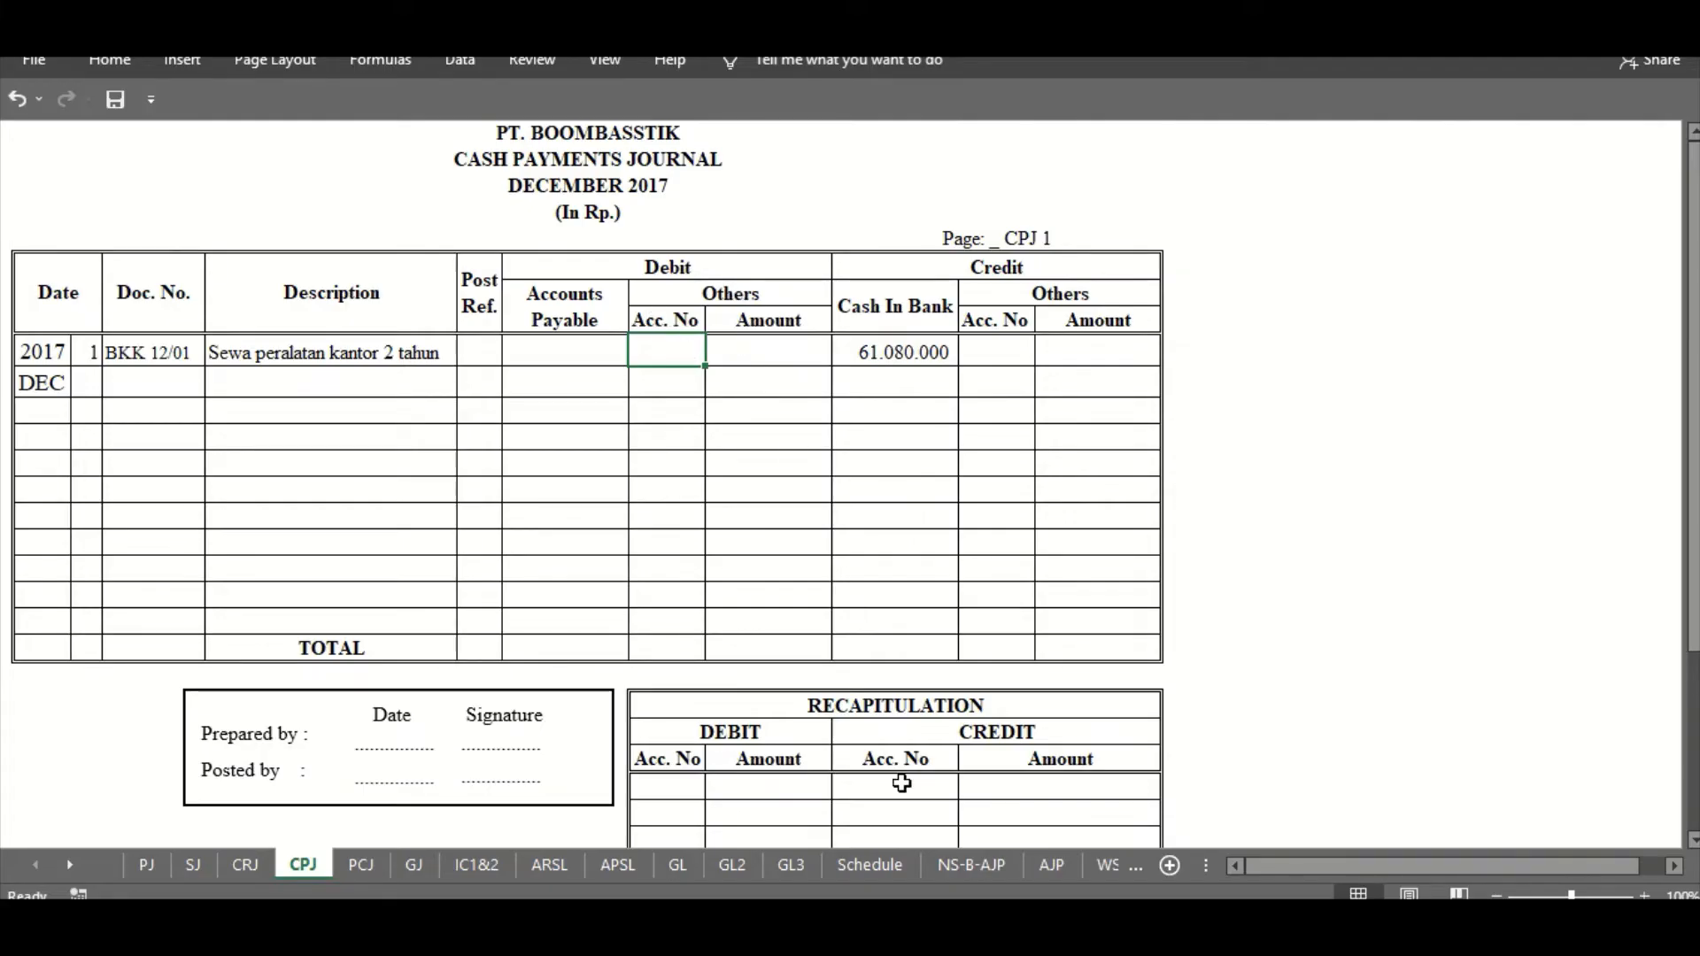
click(730, 929)
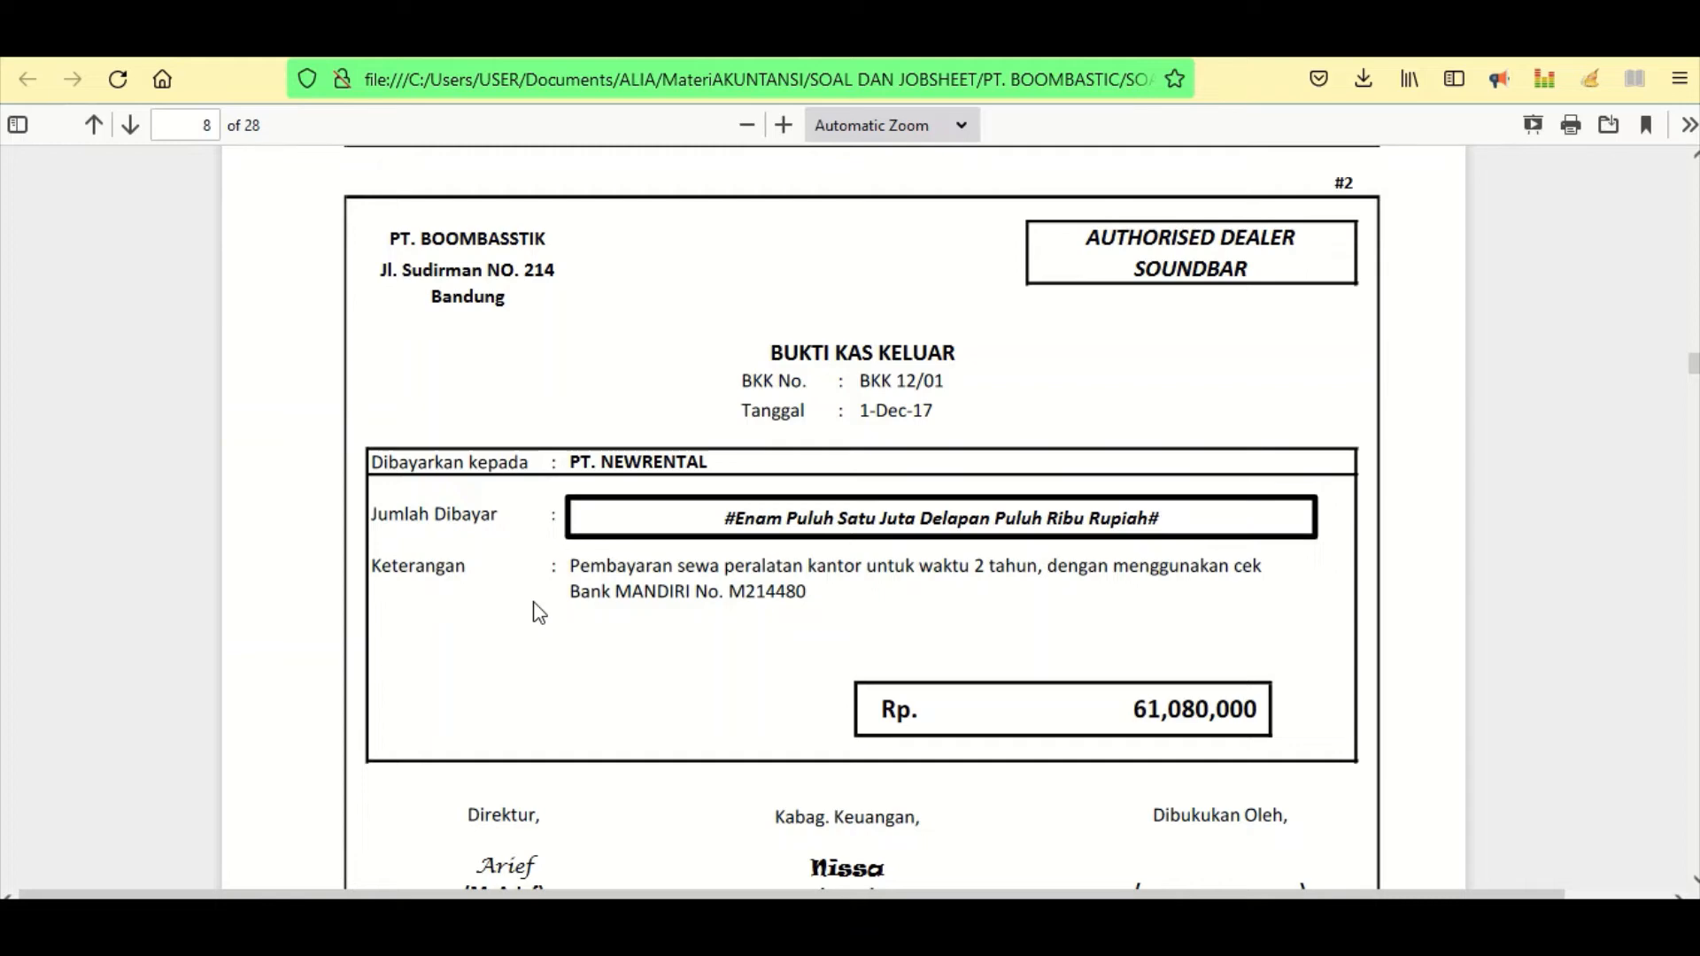
scroll(370, 596, up, 3)
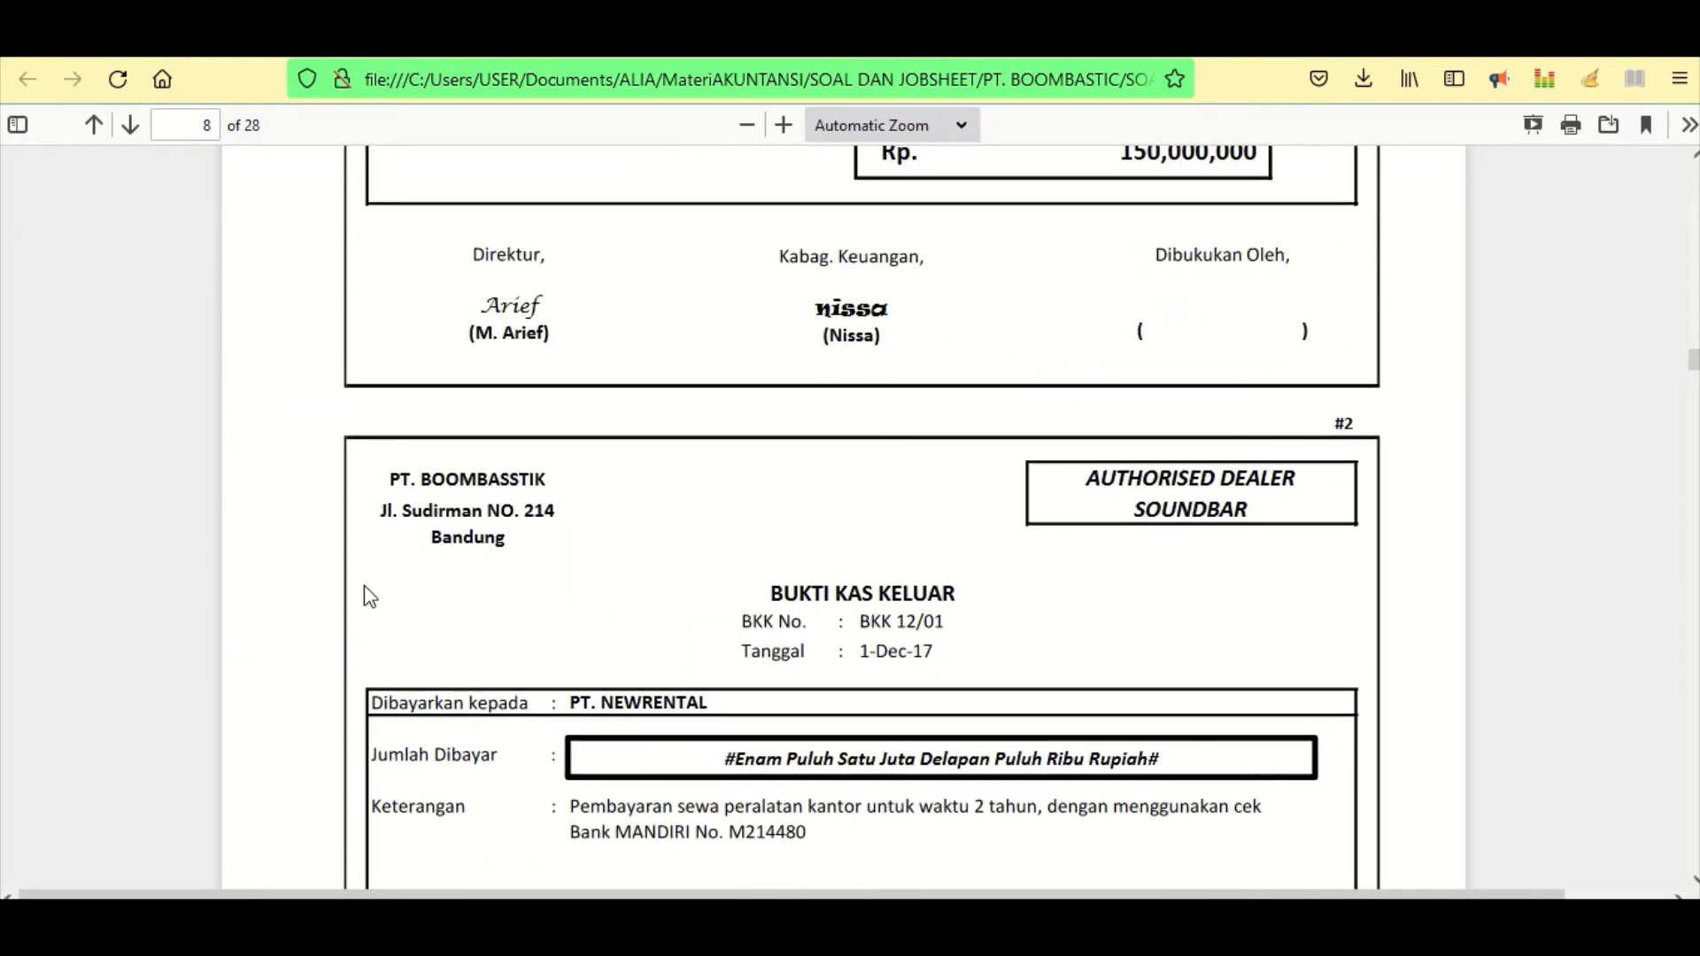
scroll(366, 589, up, 6)
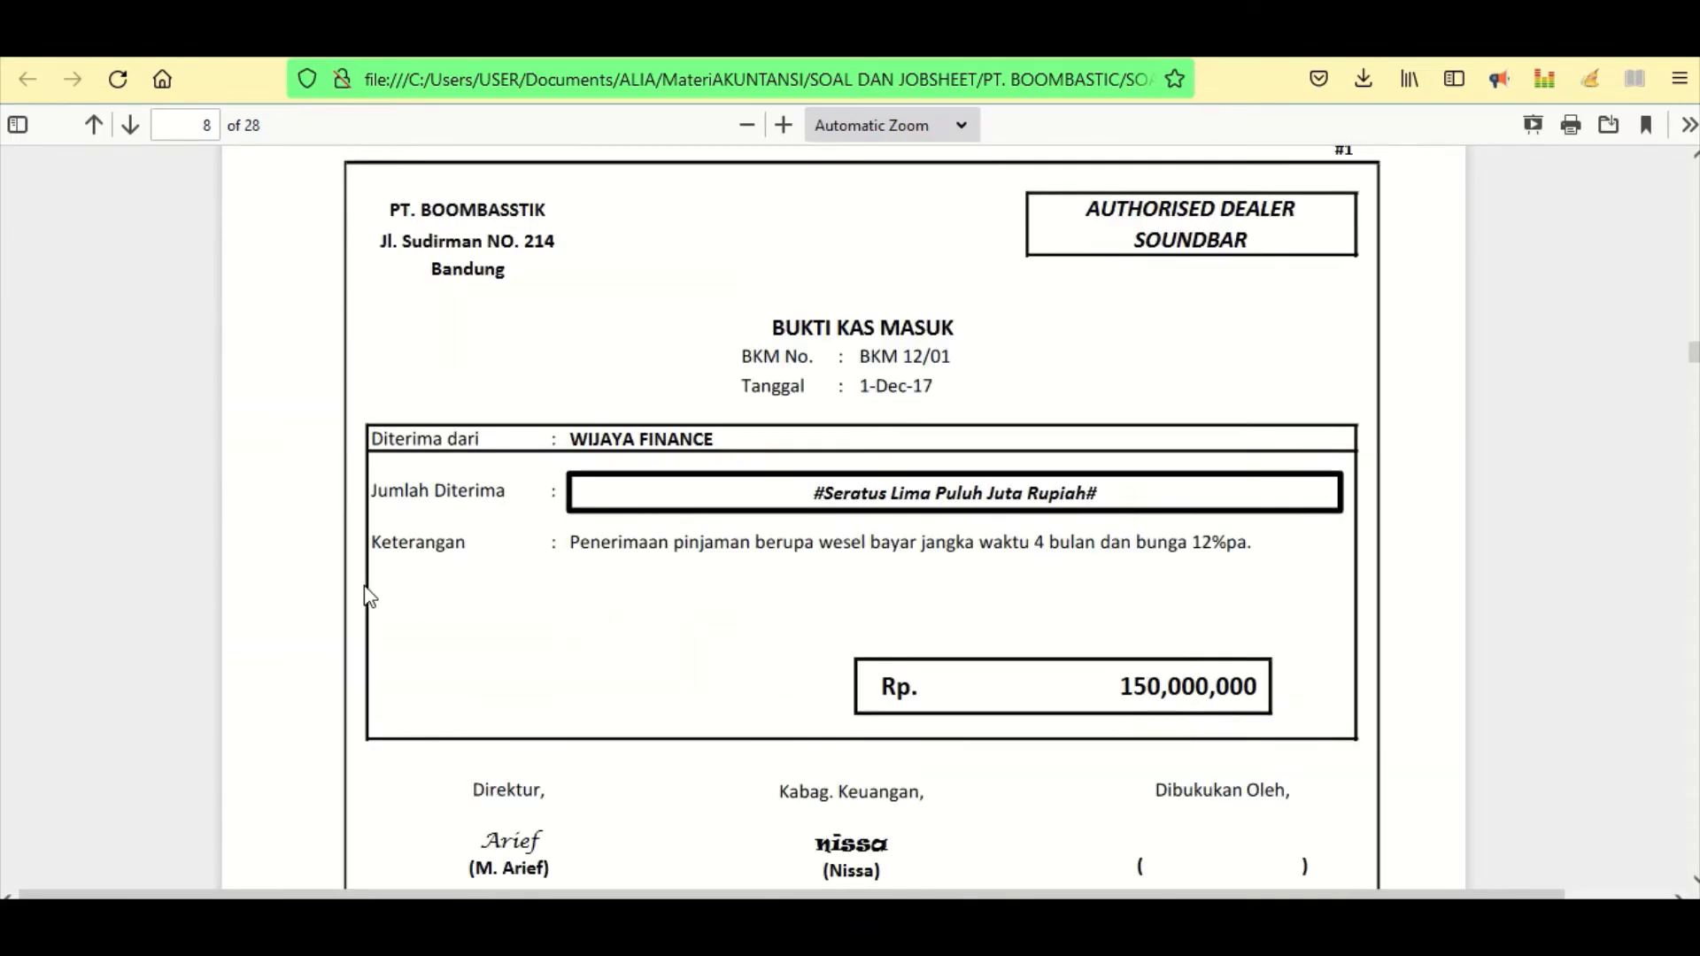
scroll(370, 596, up, 20)
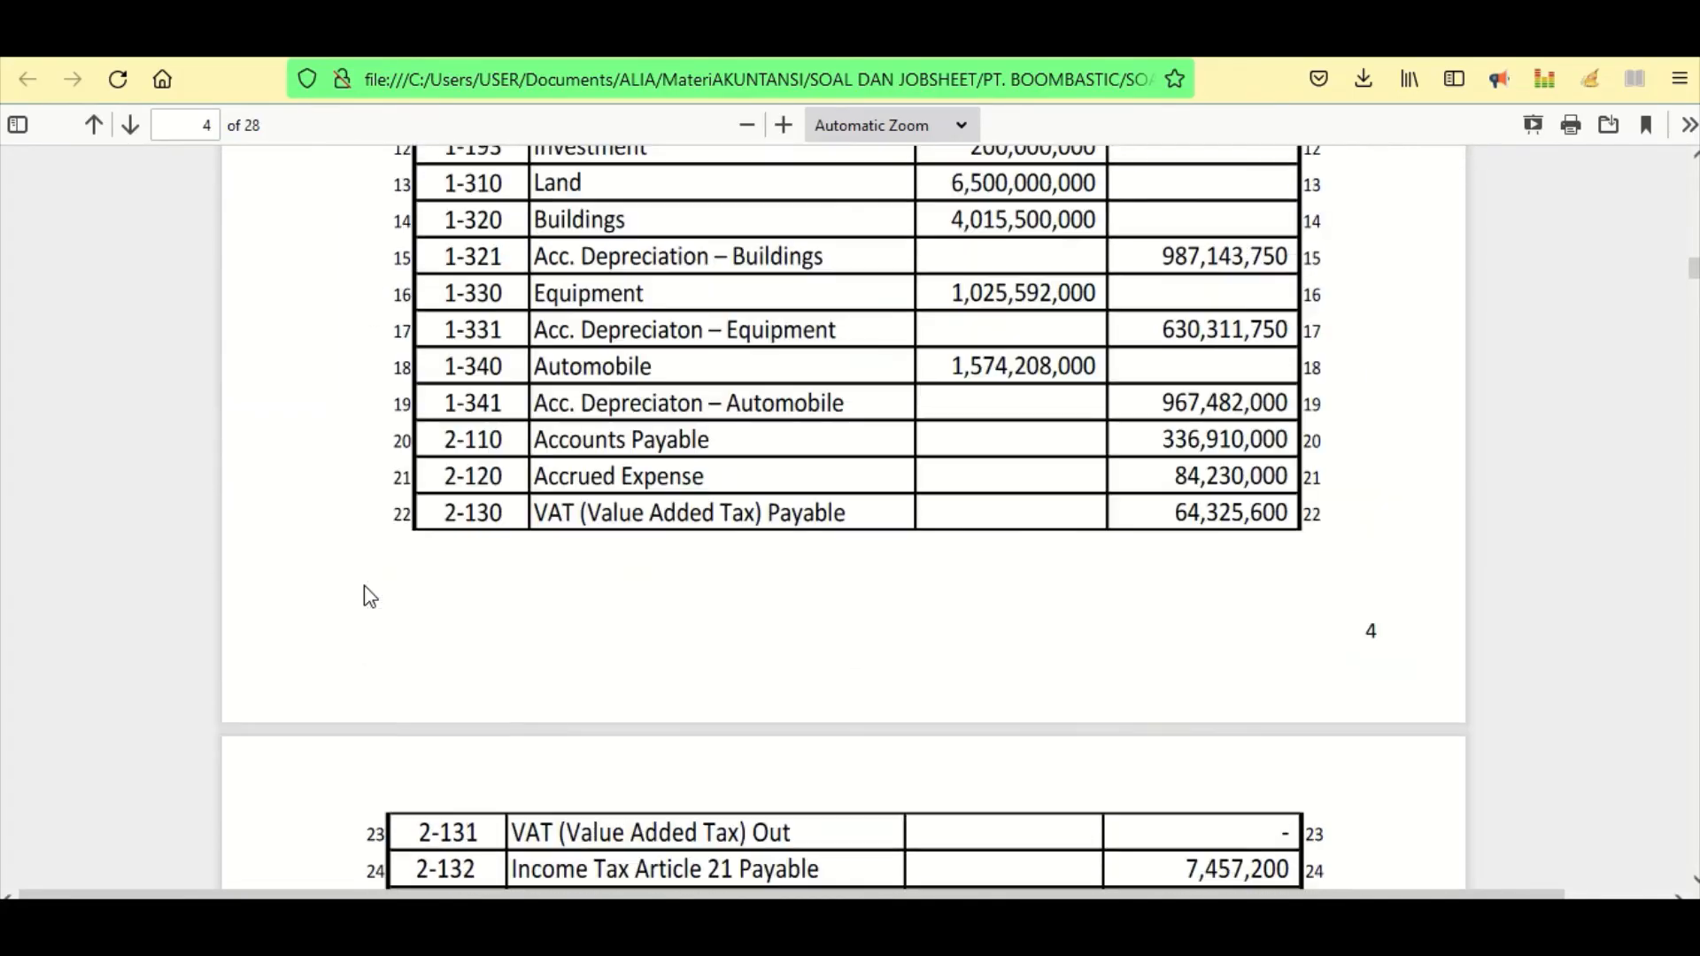
scroll(364, 587, up, 6)
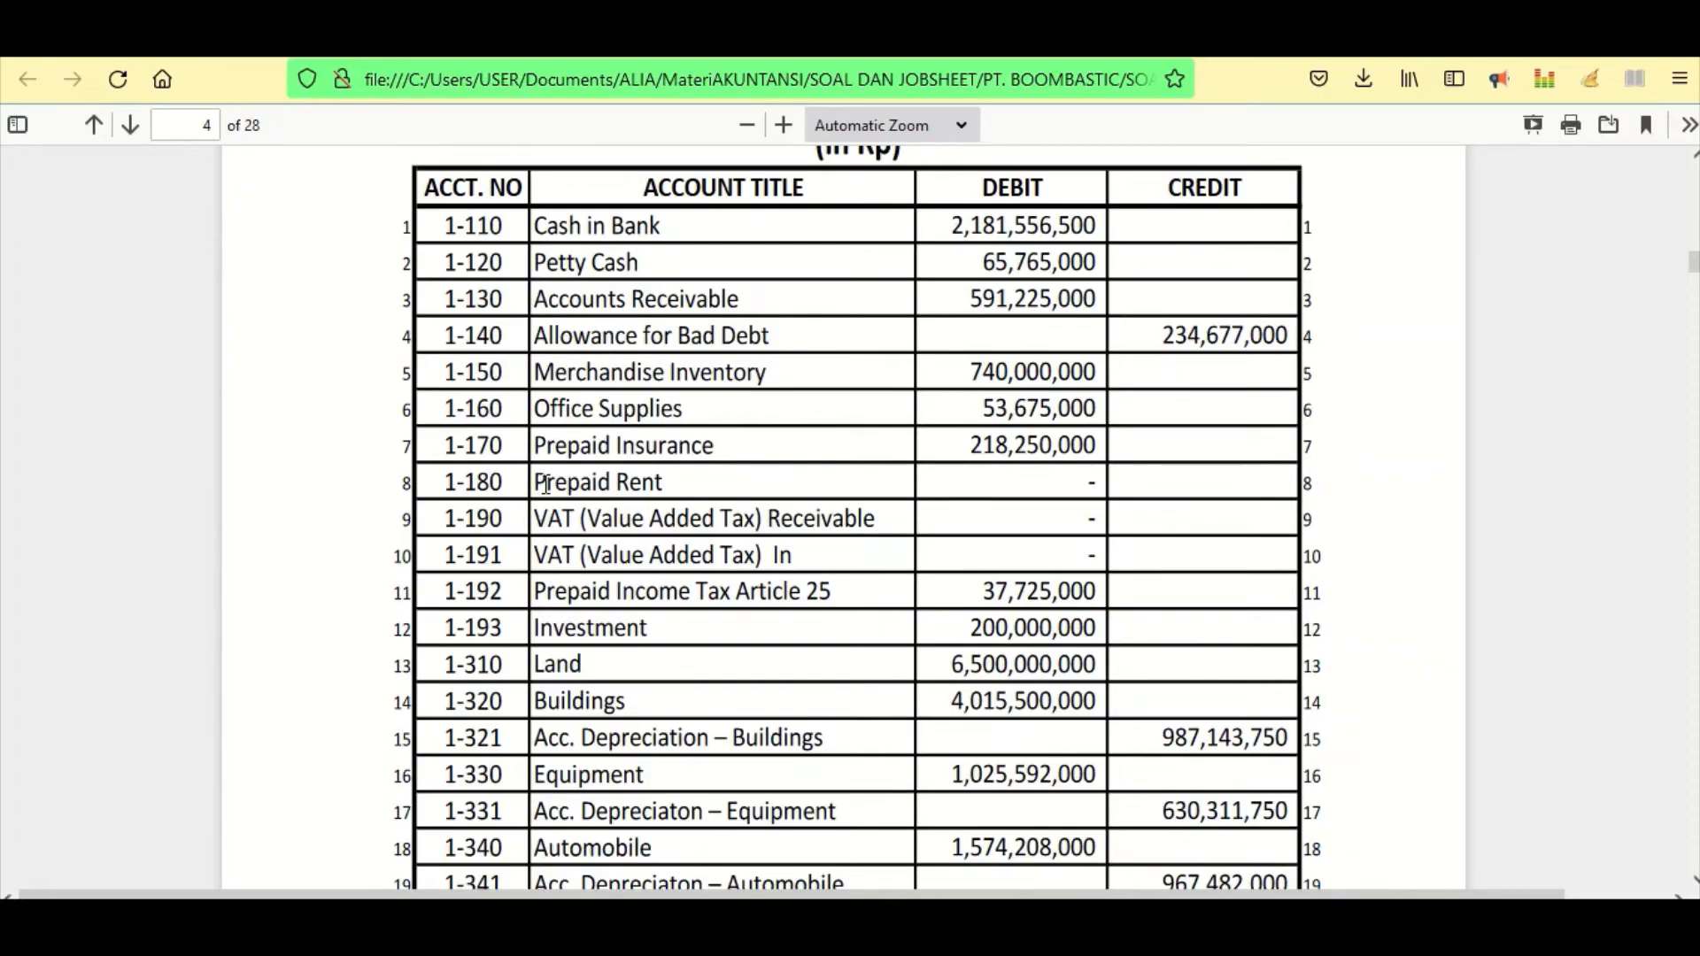
drag(537, 485, 670, 486)
click(668, 486)
drag(449, 483, 508, 486)
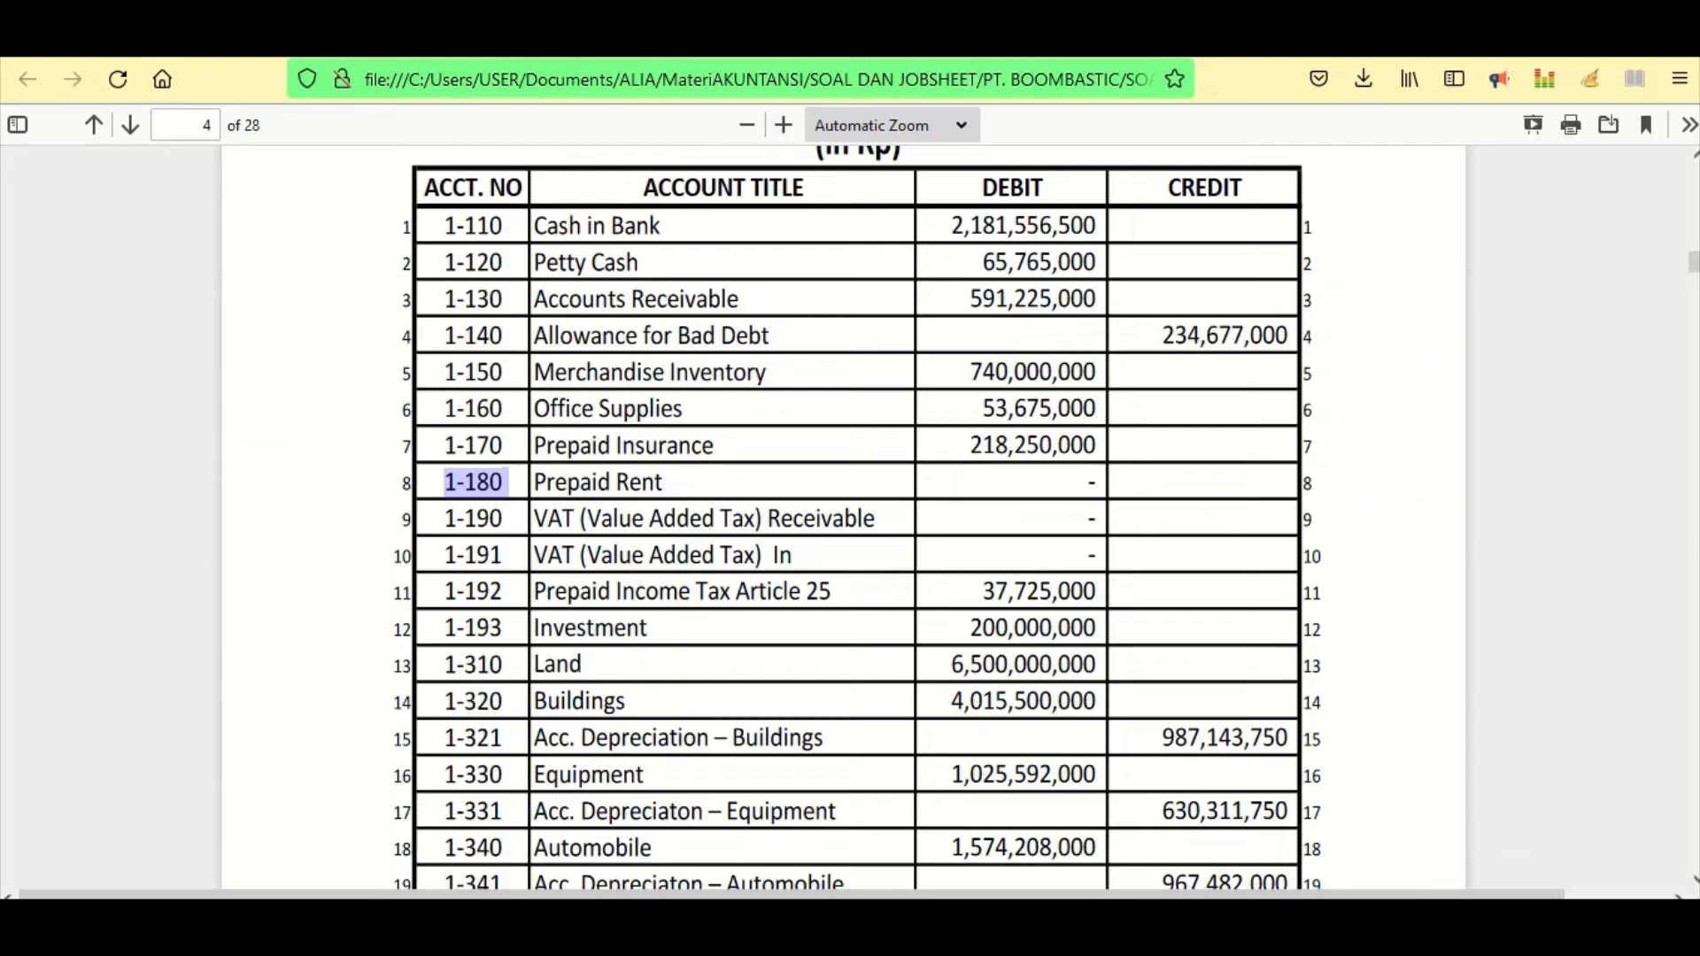
- Return to Excel and enter account 1-180 with amount 61.080.000 under Others debit in the cash payments journal's first row
mouse_move(1142, 925)
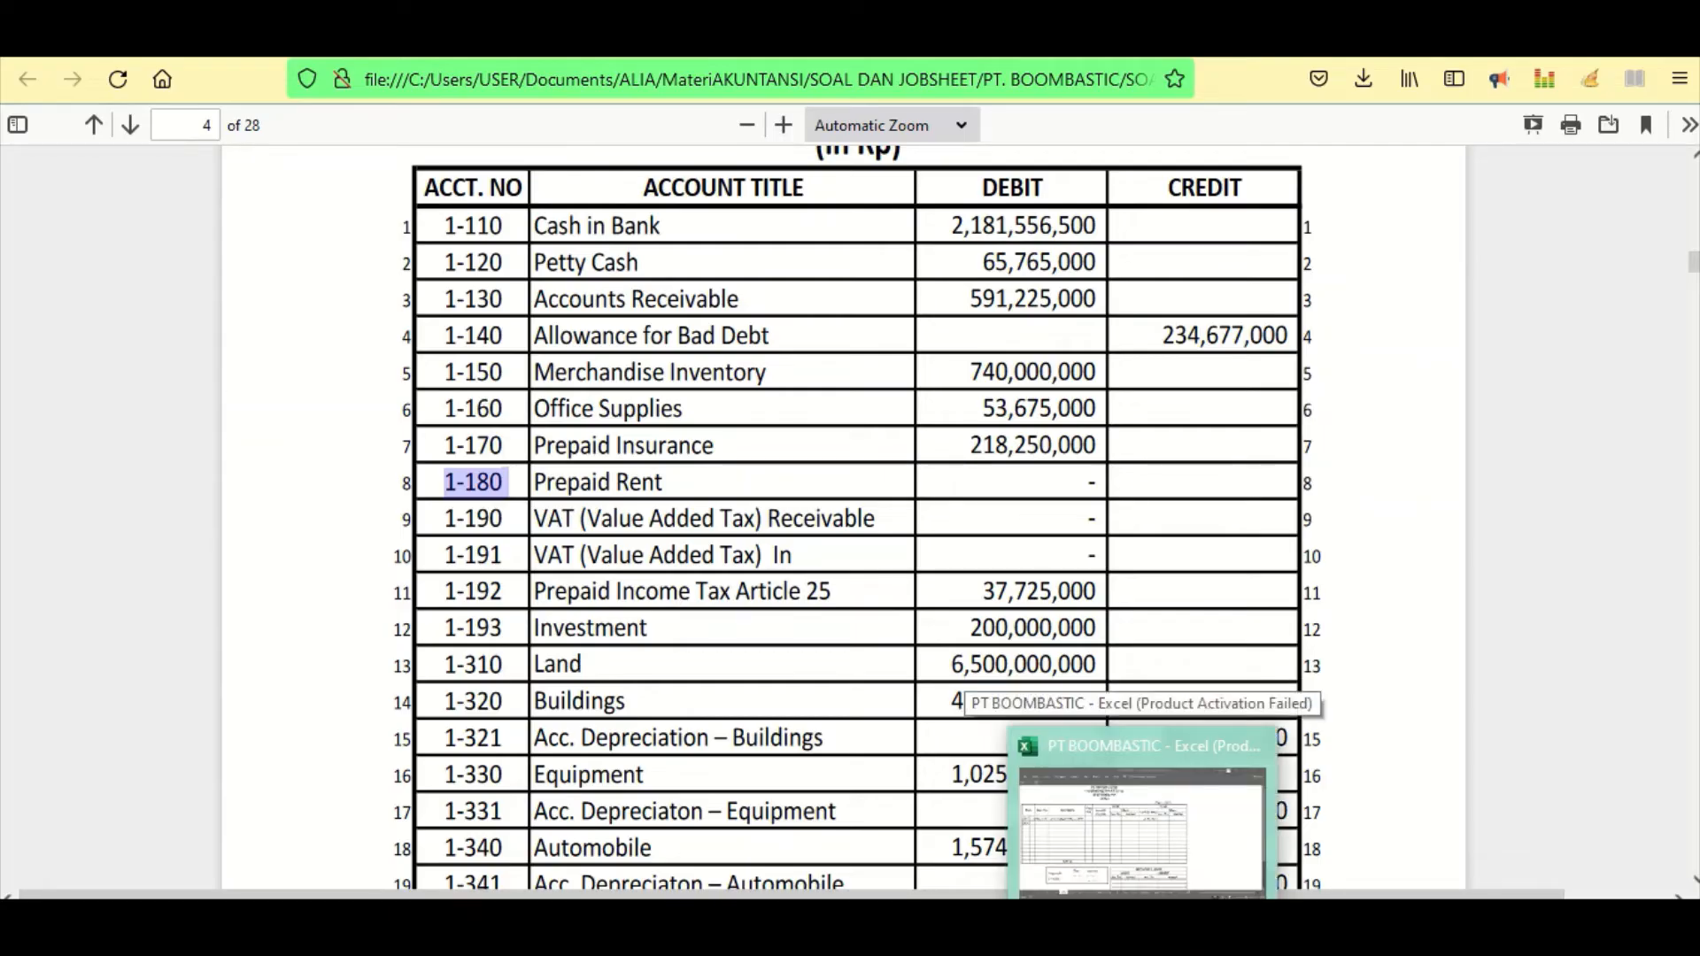
click(1142, 832)
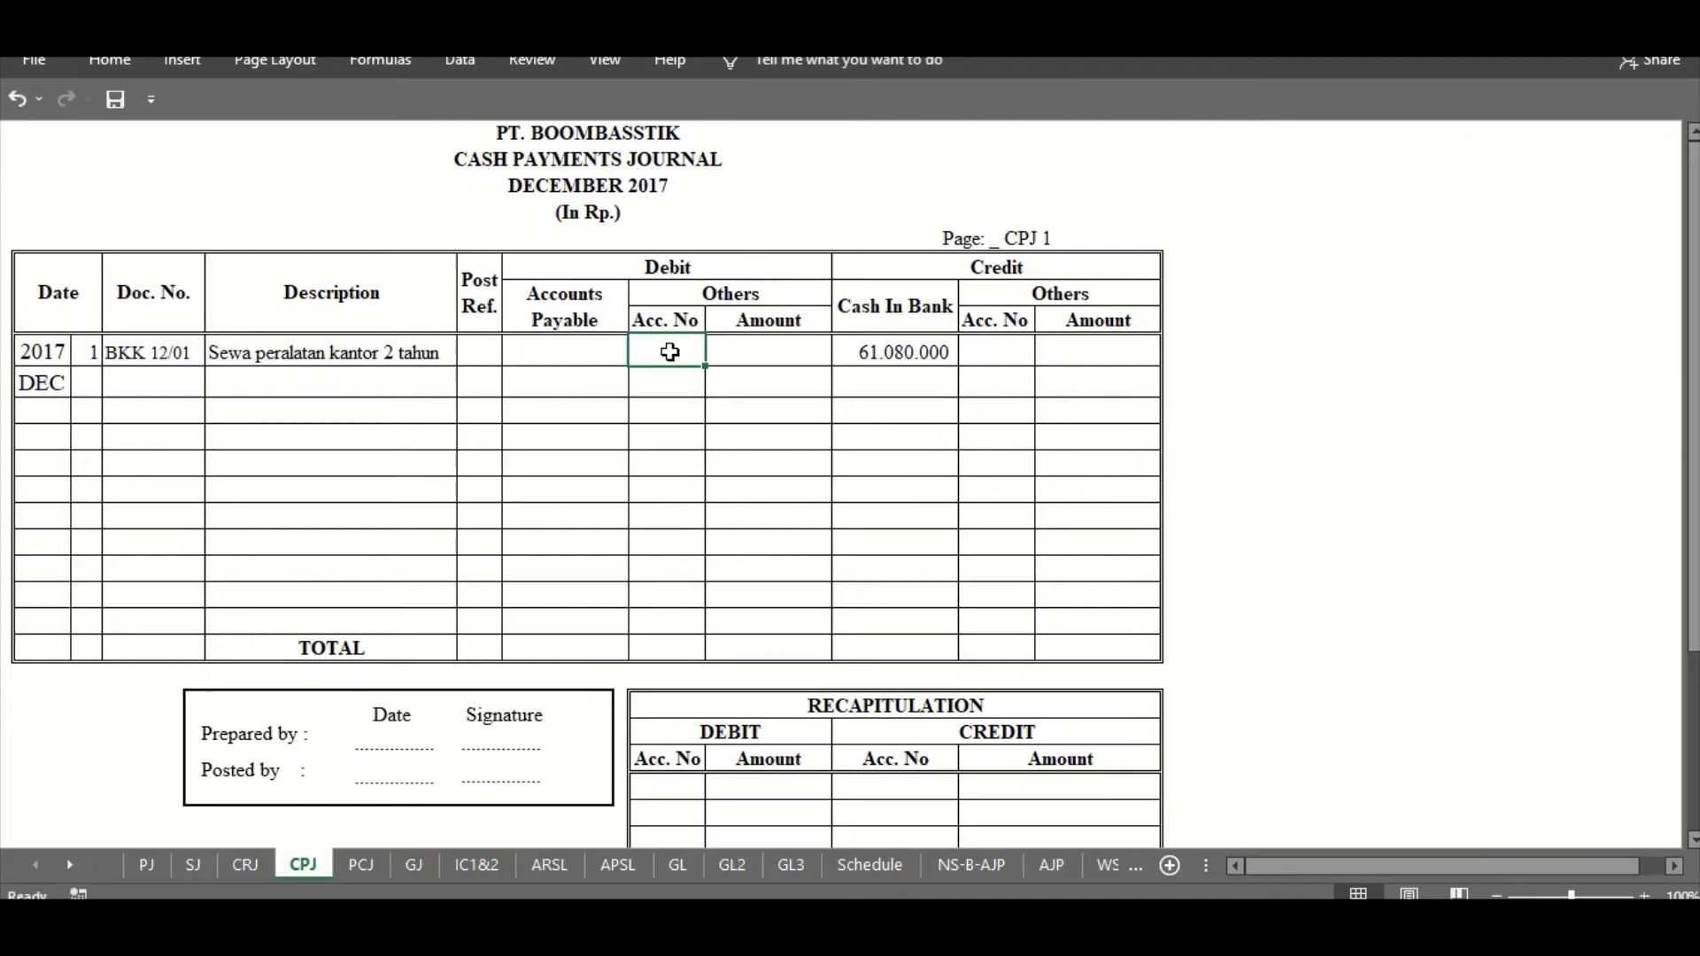
drag(667, 349, 717, 352)
right_click(720, 352)
click(755, 459)
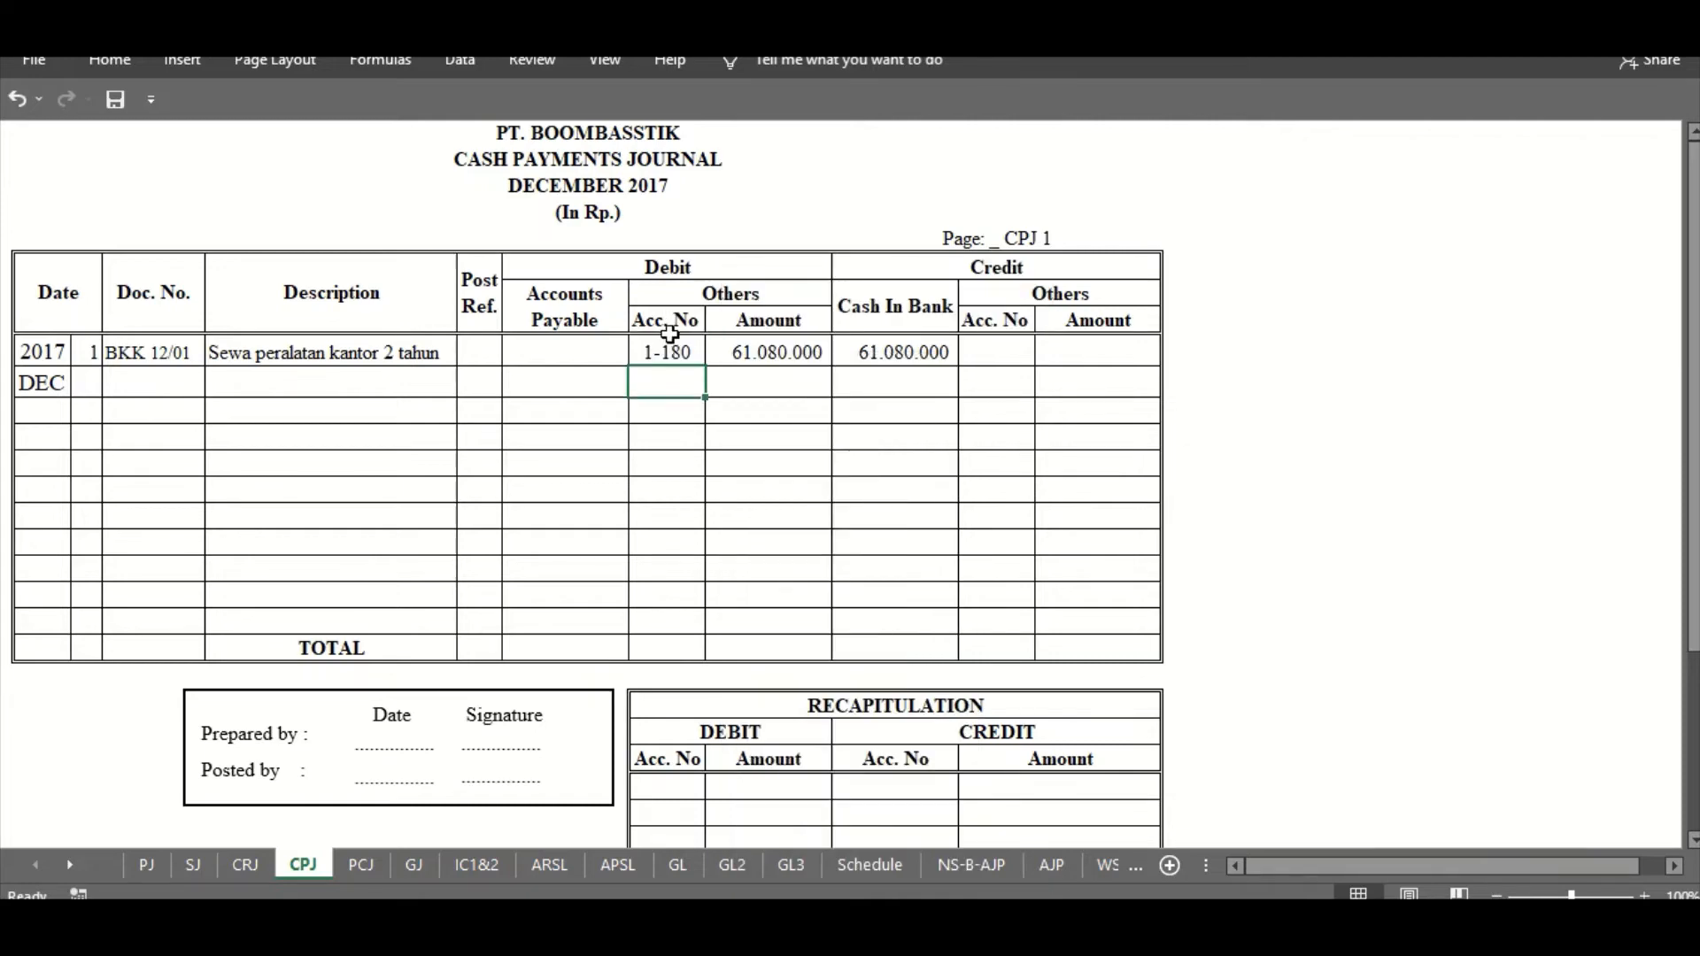
click(670, 348)
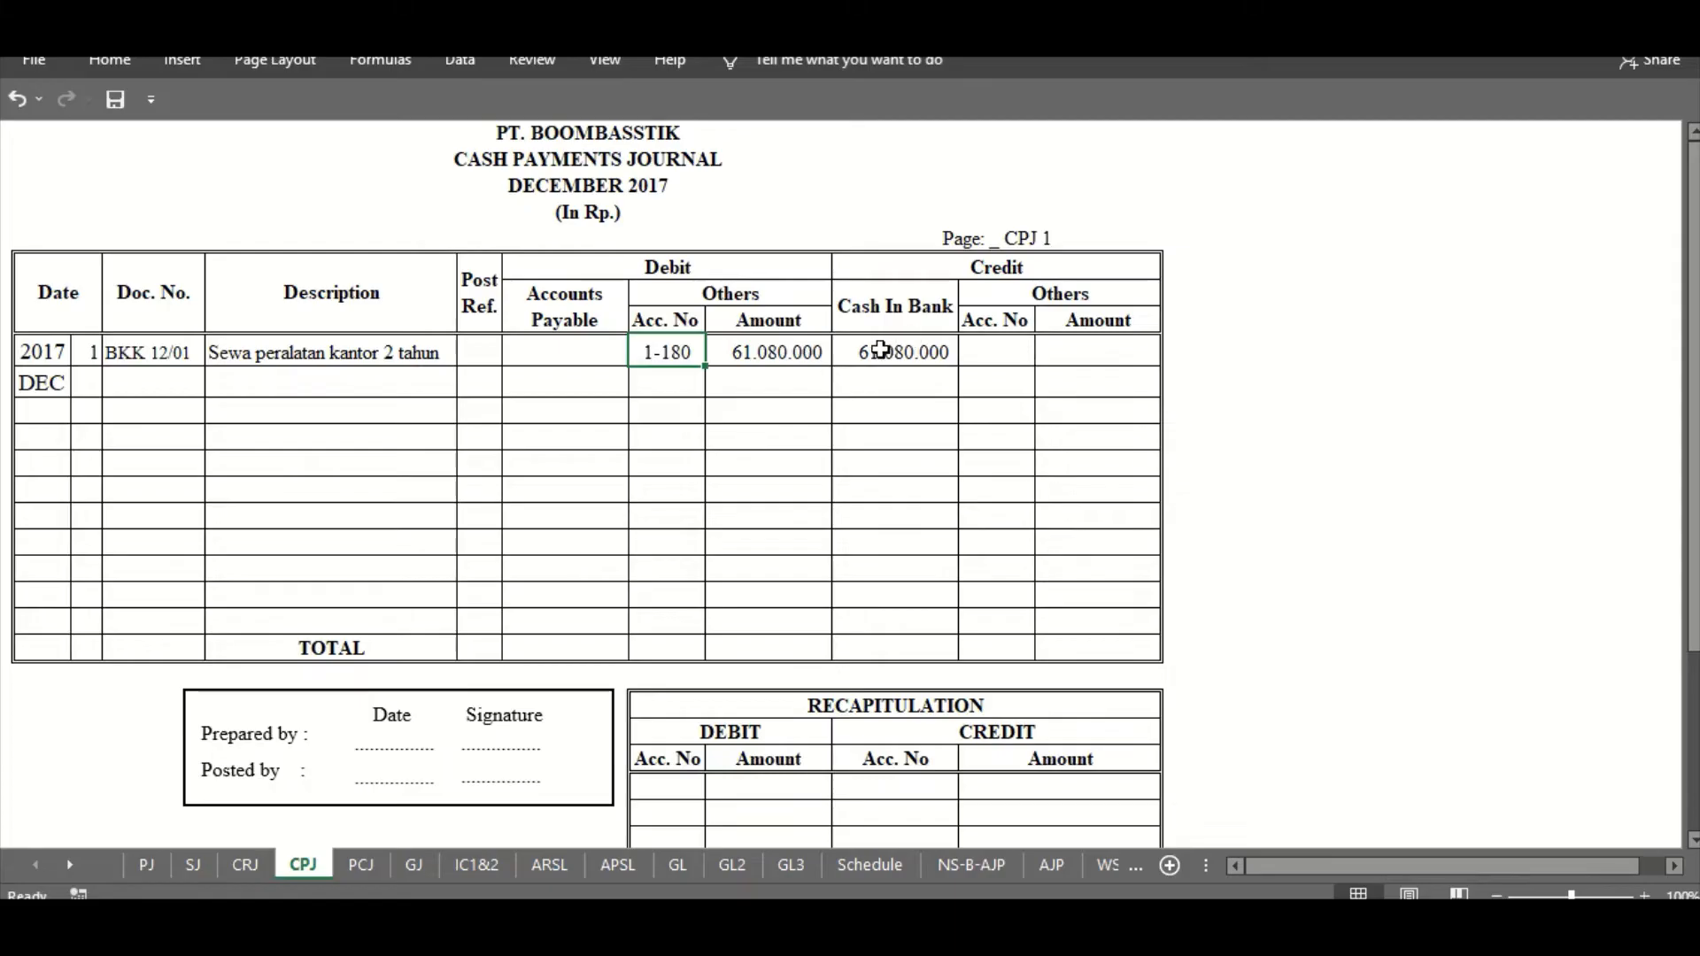
- Examine document #3 in the question PDF for the document type, the customer and the Piutang Dagang amount
key(alt+Tab)
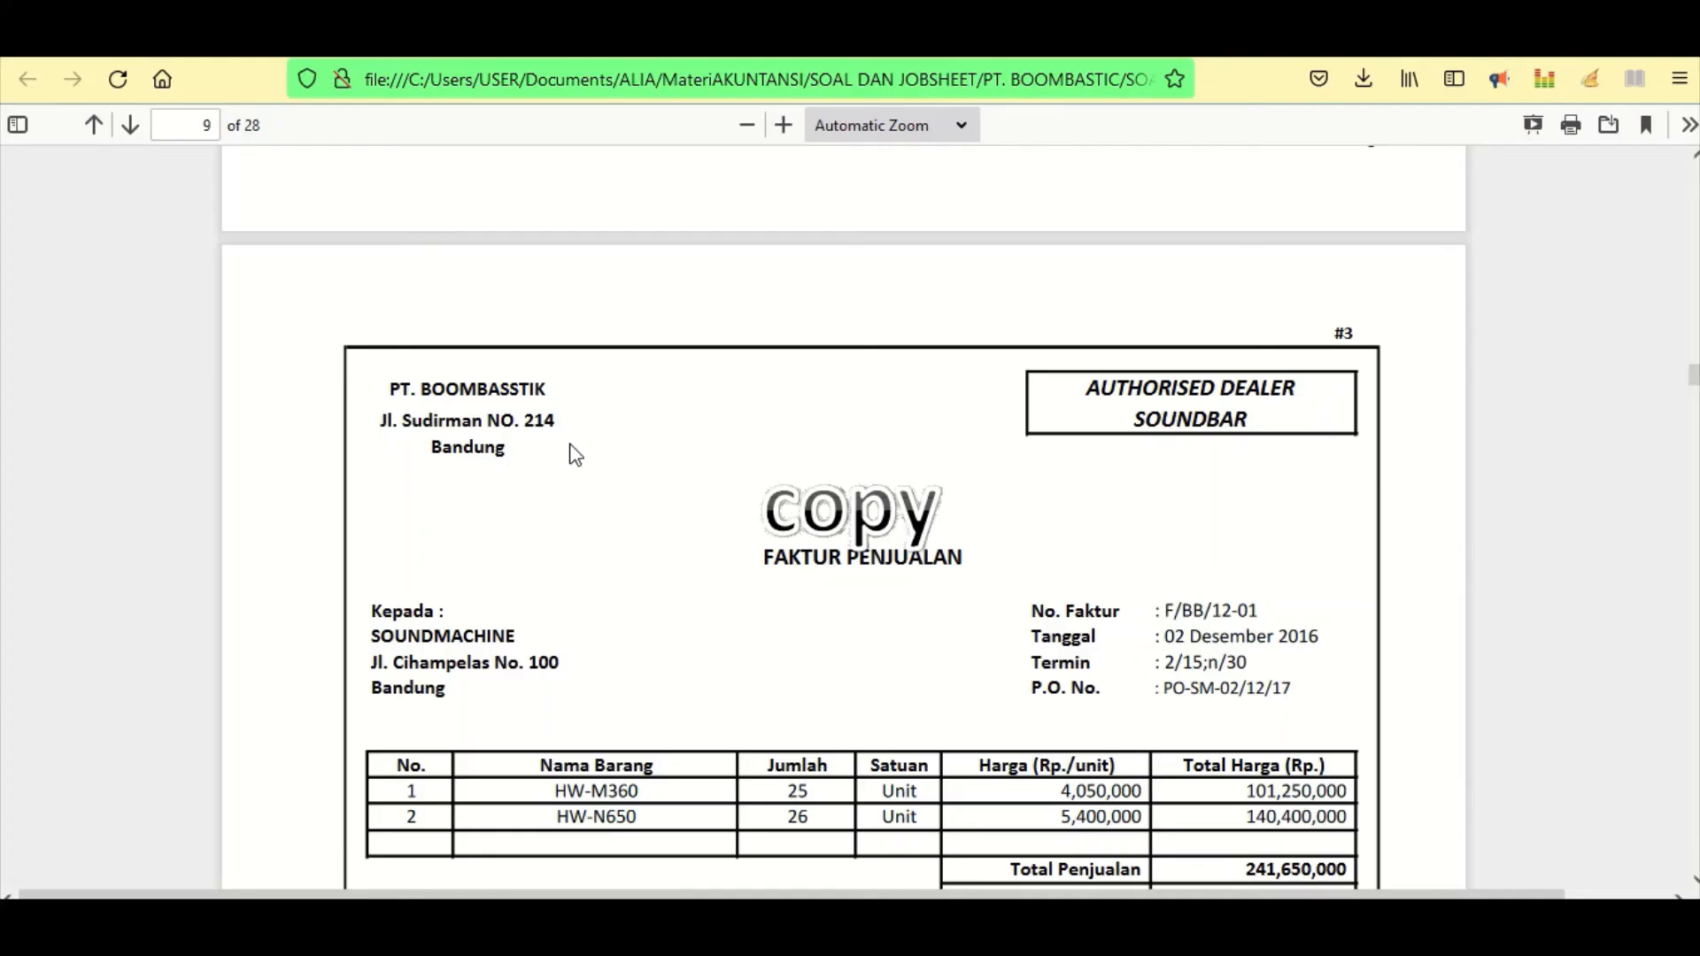
scroll(575, 454, down, 3)
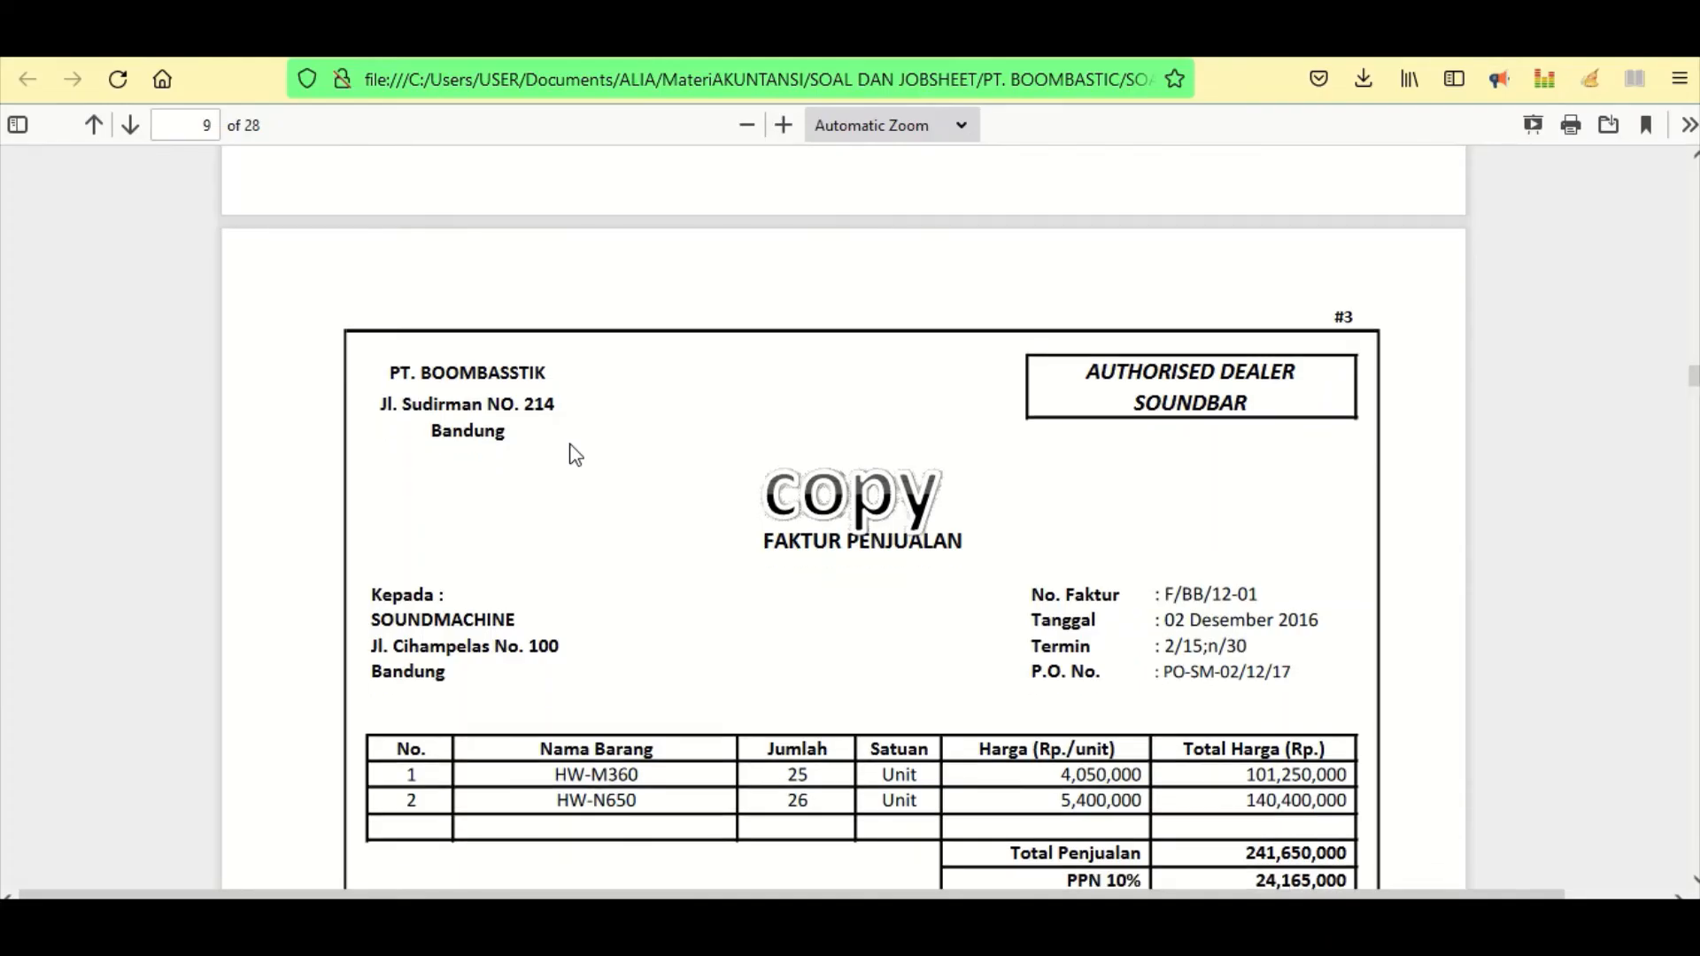
scroll(570, 454, down, 3)
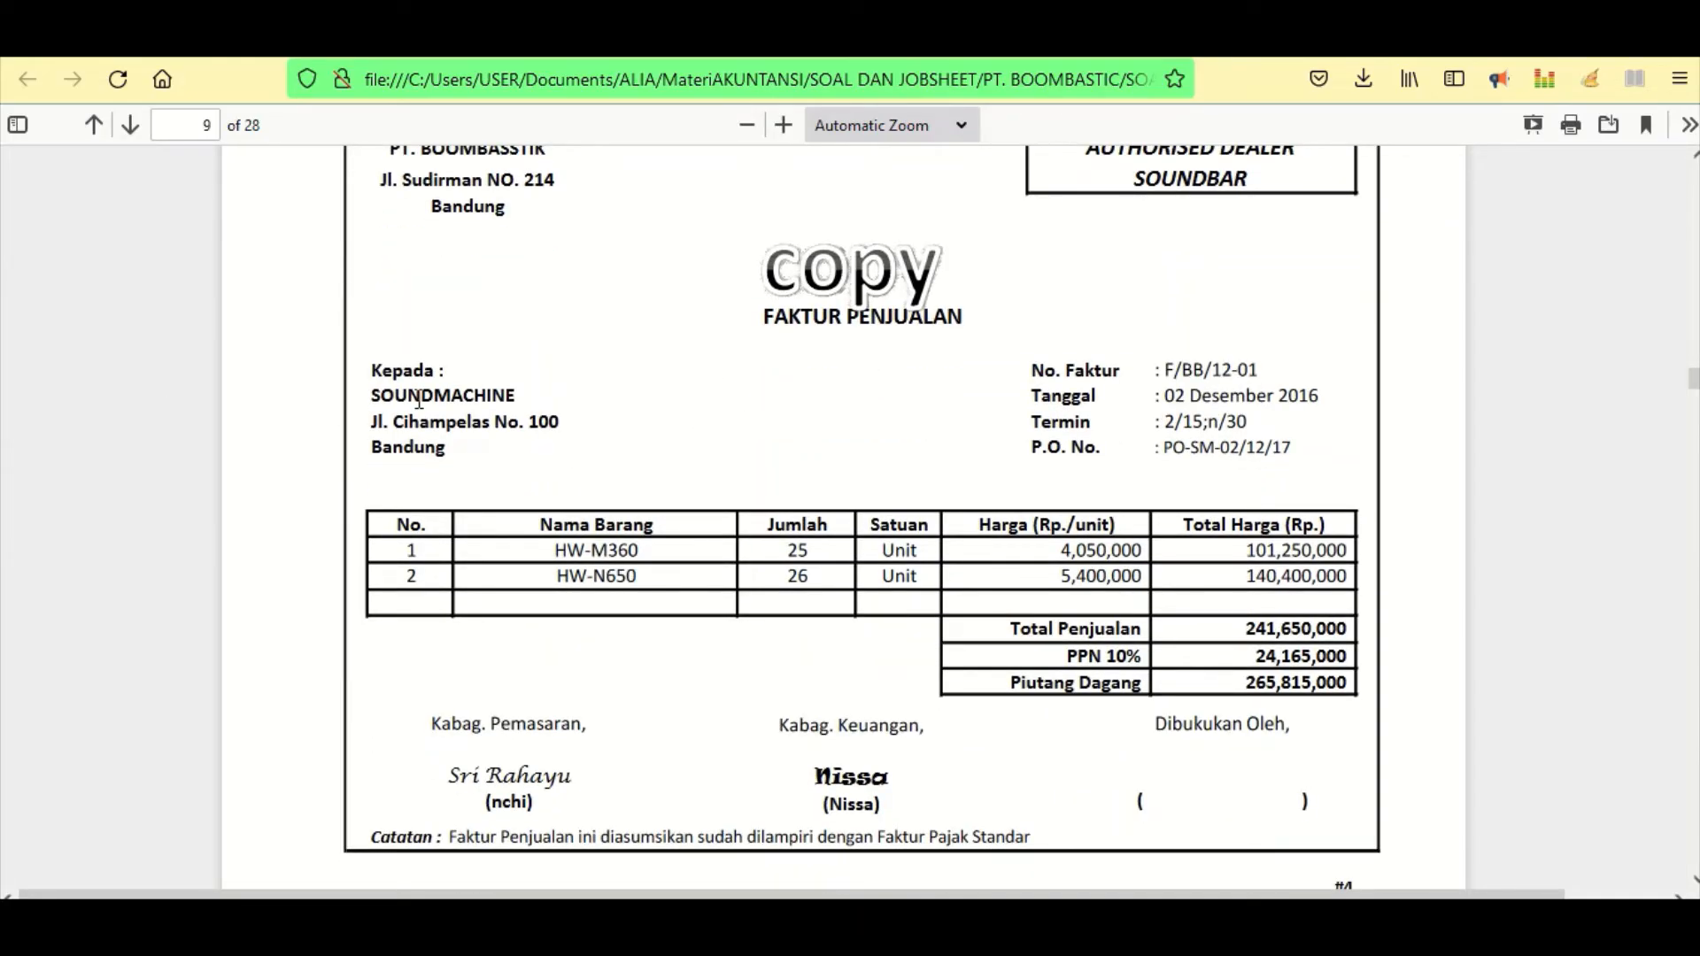
drag(373, 394, 539, 416)
click(523, 401)
drag(1014, 678, 1144, 684)
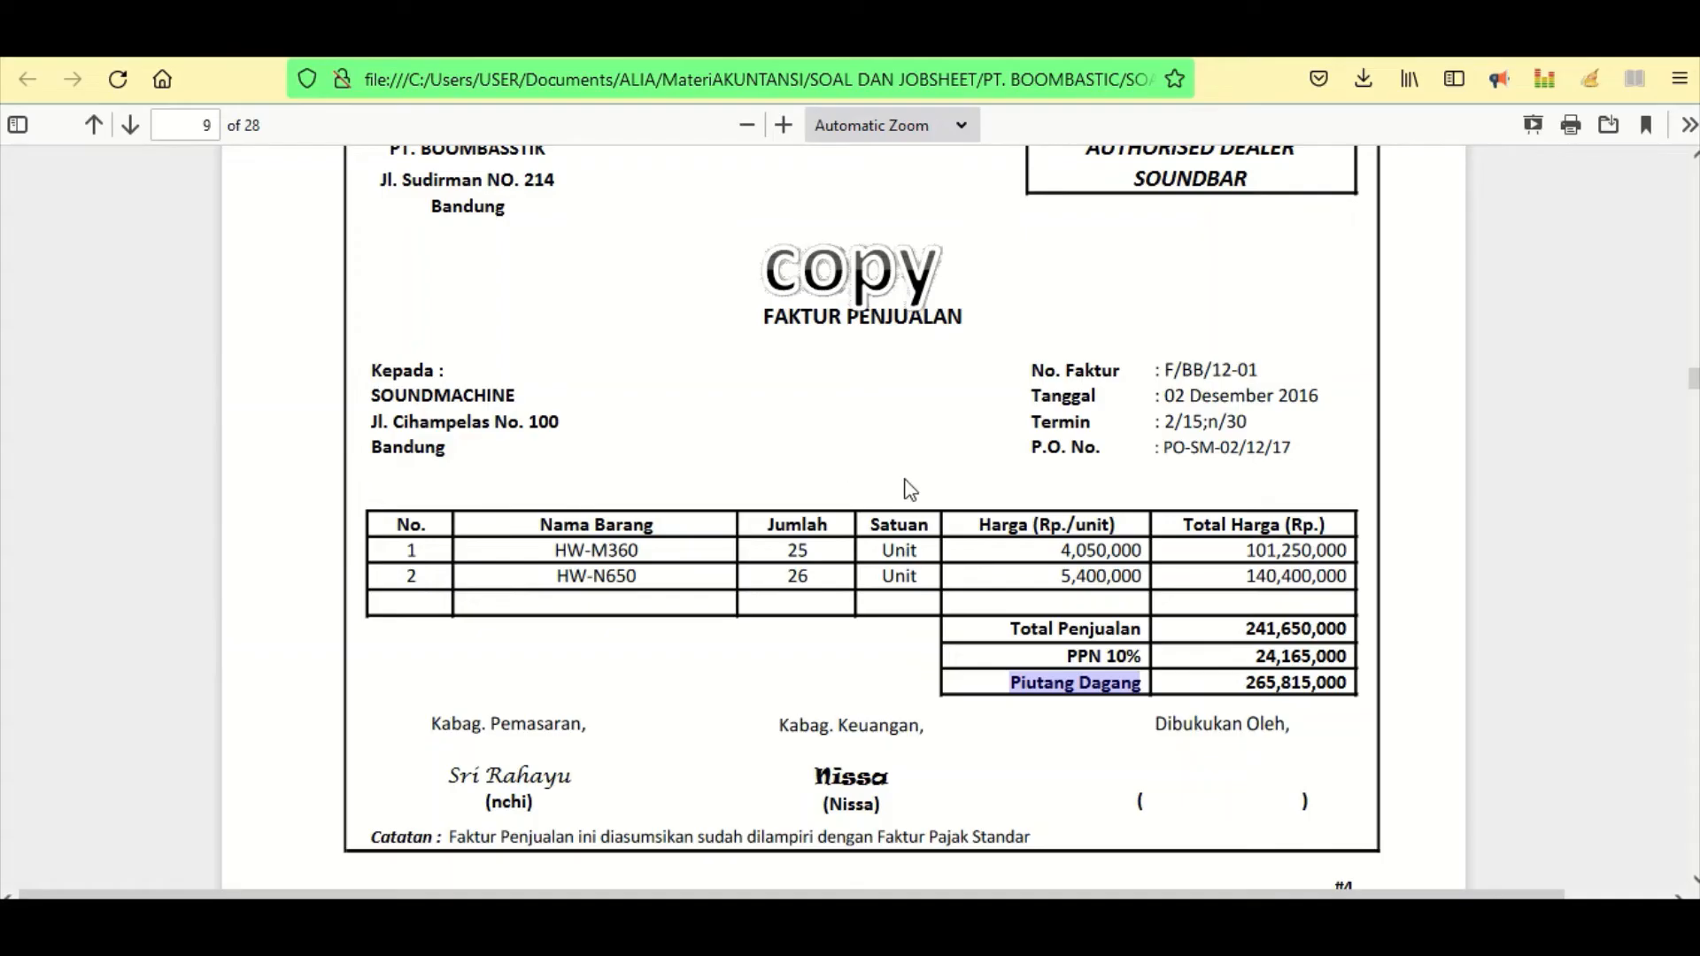
click(1250, 682)
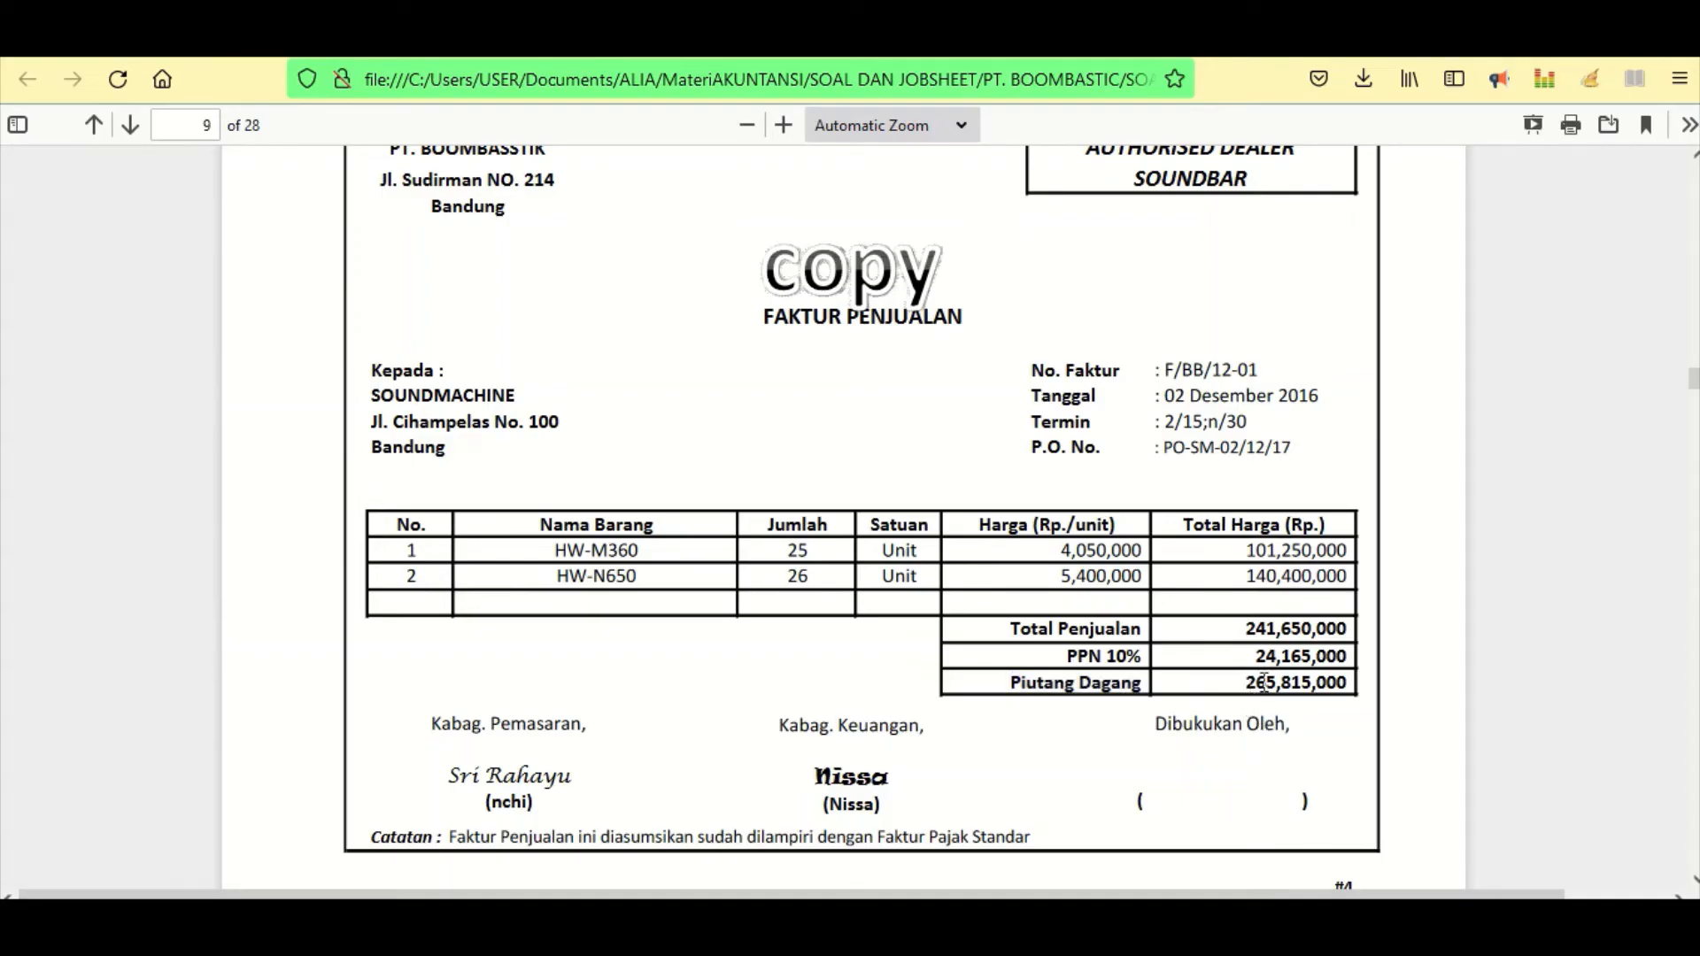
drag(1263, 682, 1359, 704)
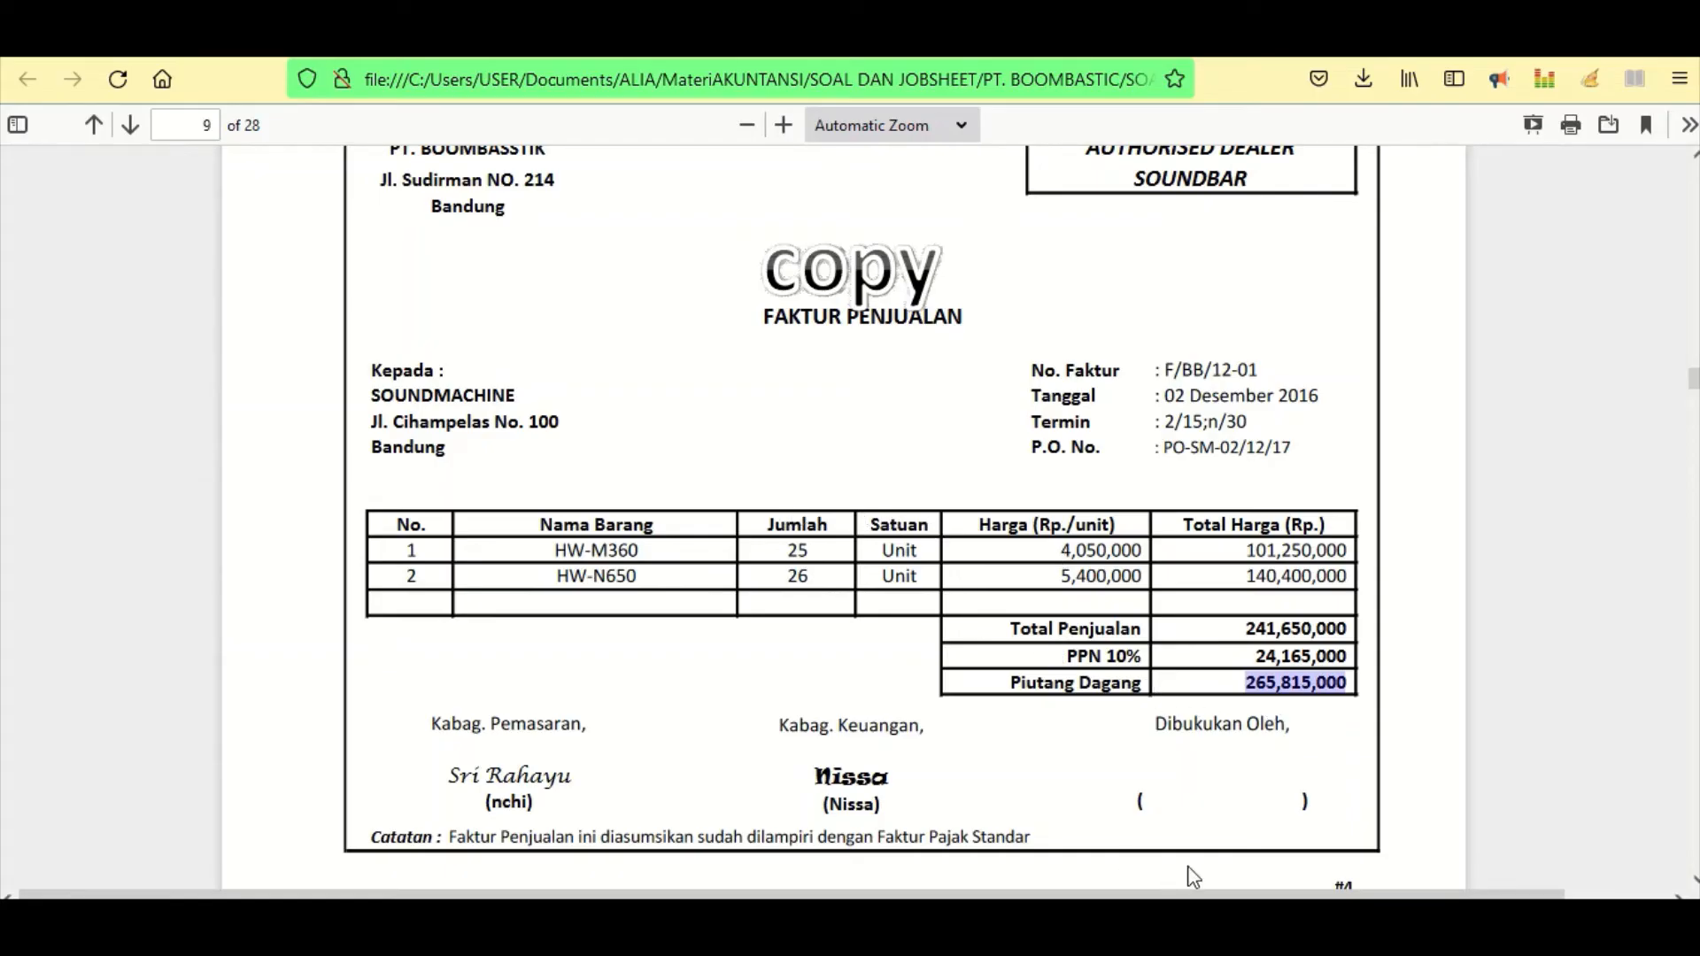
- Switch to Excel and open the sales journal sheet SJ at the first row's day cell
mouse_move(1146, 921)
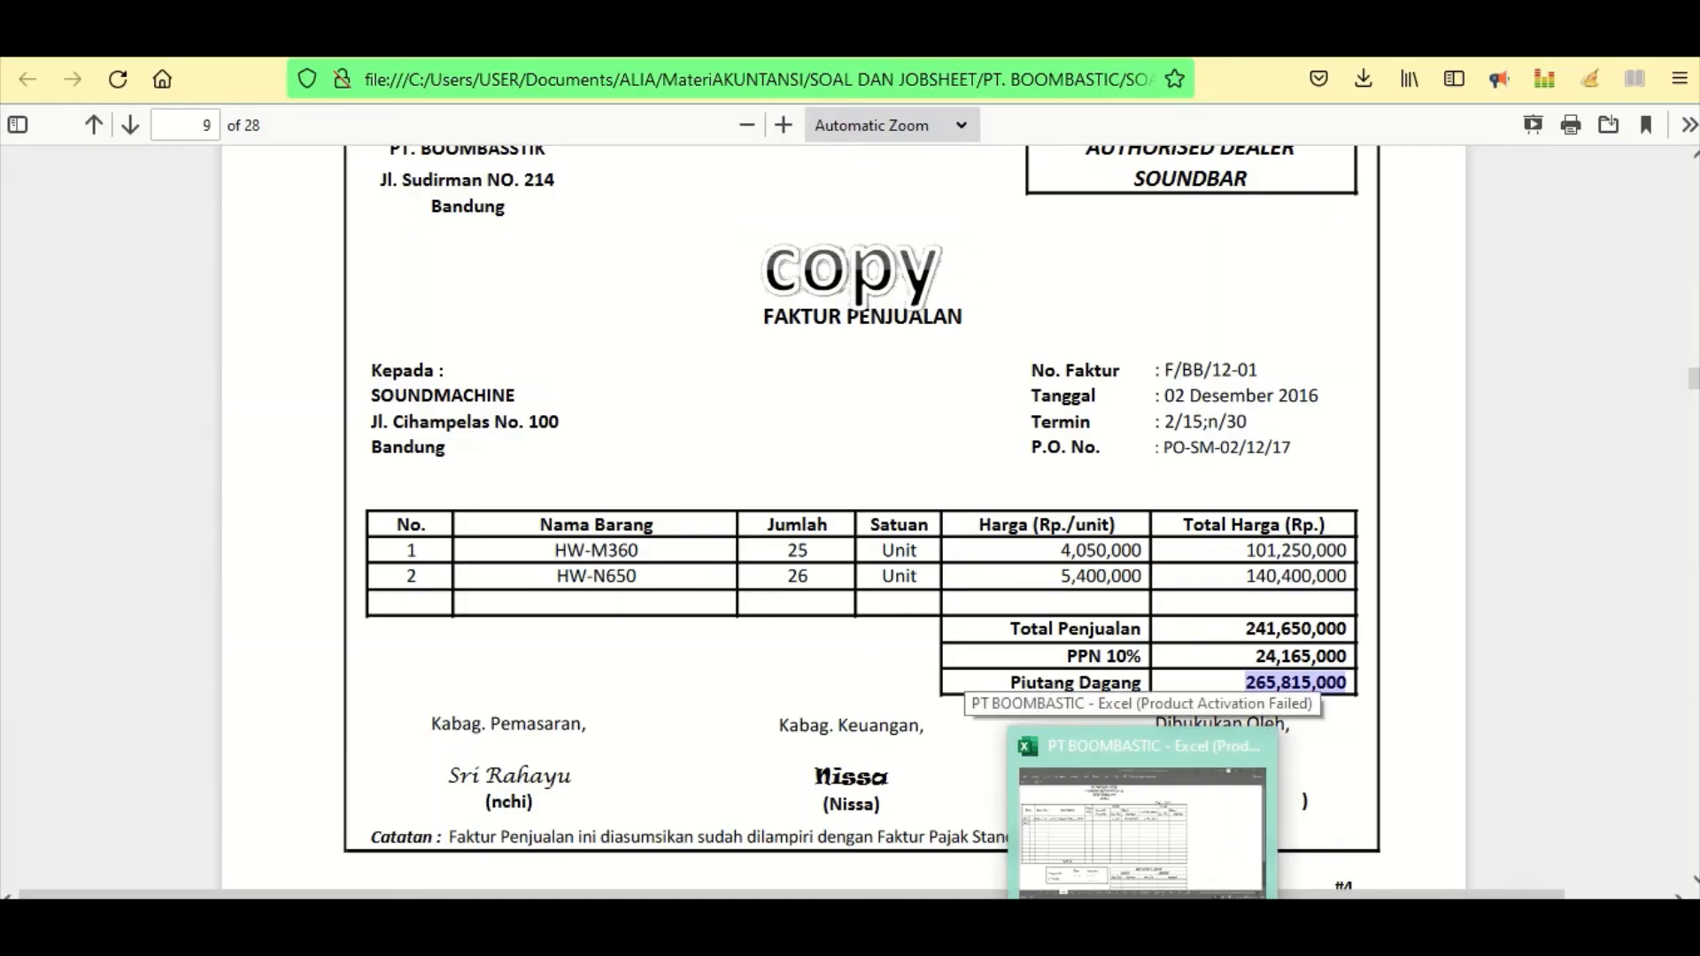
click(1146, 810)
click(193, 865)
click(54, 347)
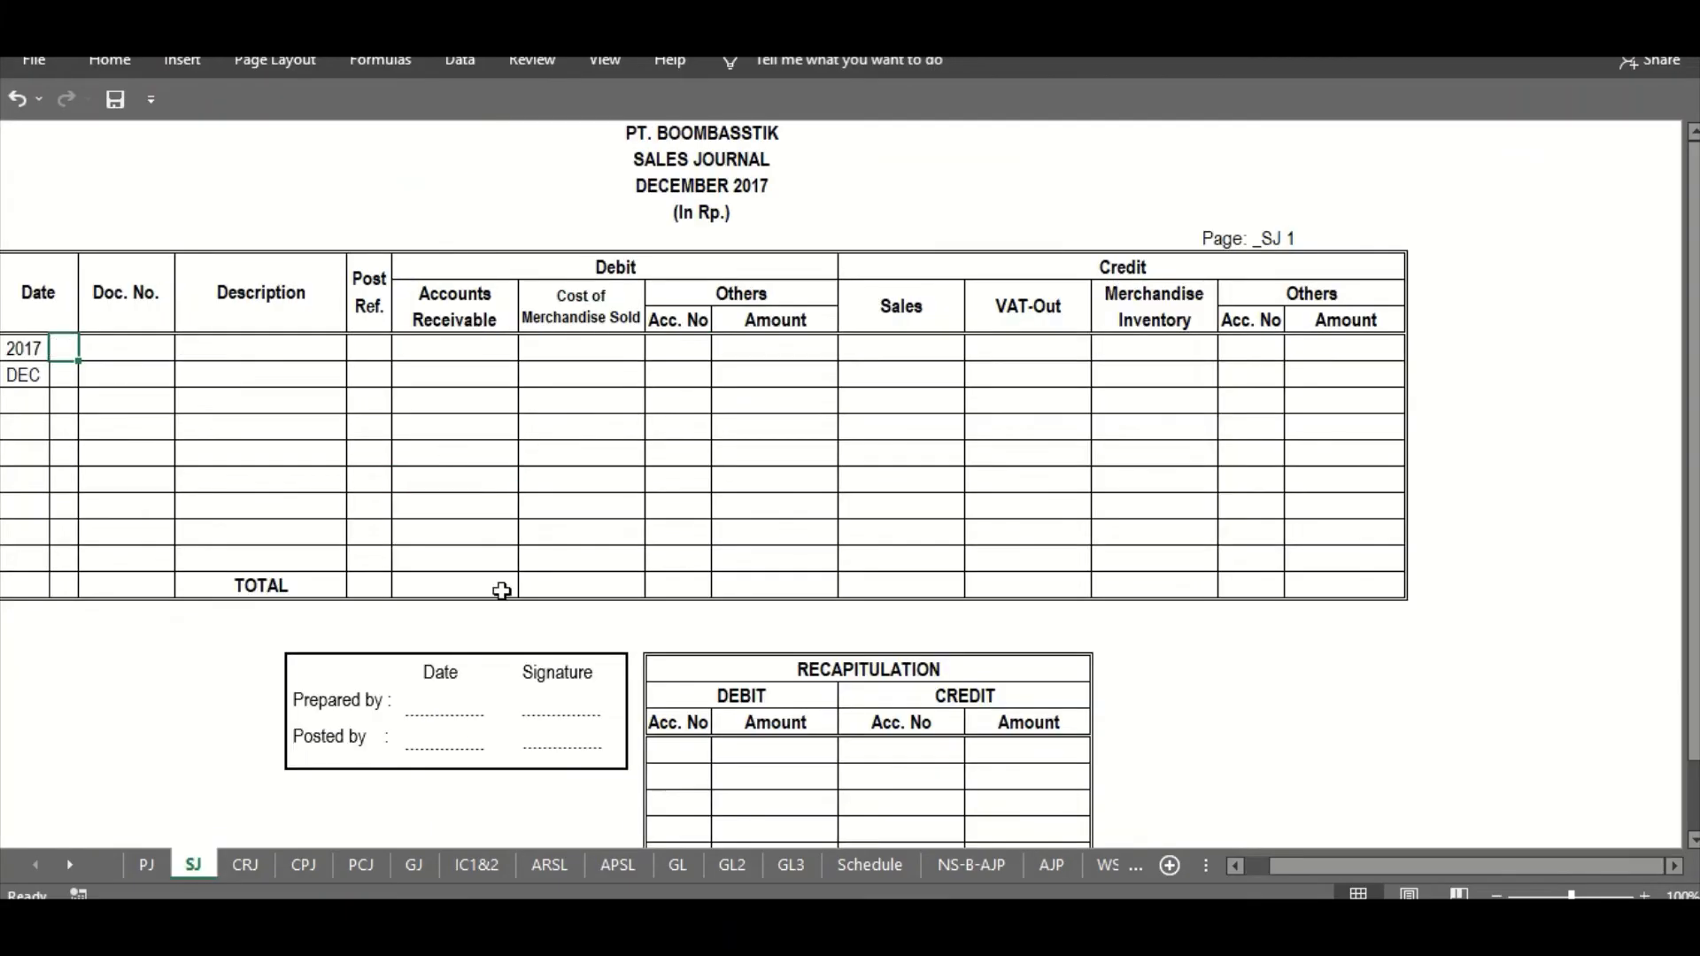
- Check document #3's date and invoice number in the PDF and enter day 2 and F/BB/12-01 in the sales journal's first row
mouse_move(722, 921)
click(708, 864)
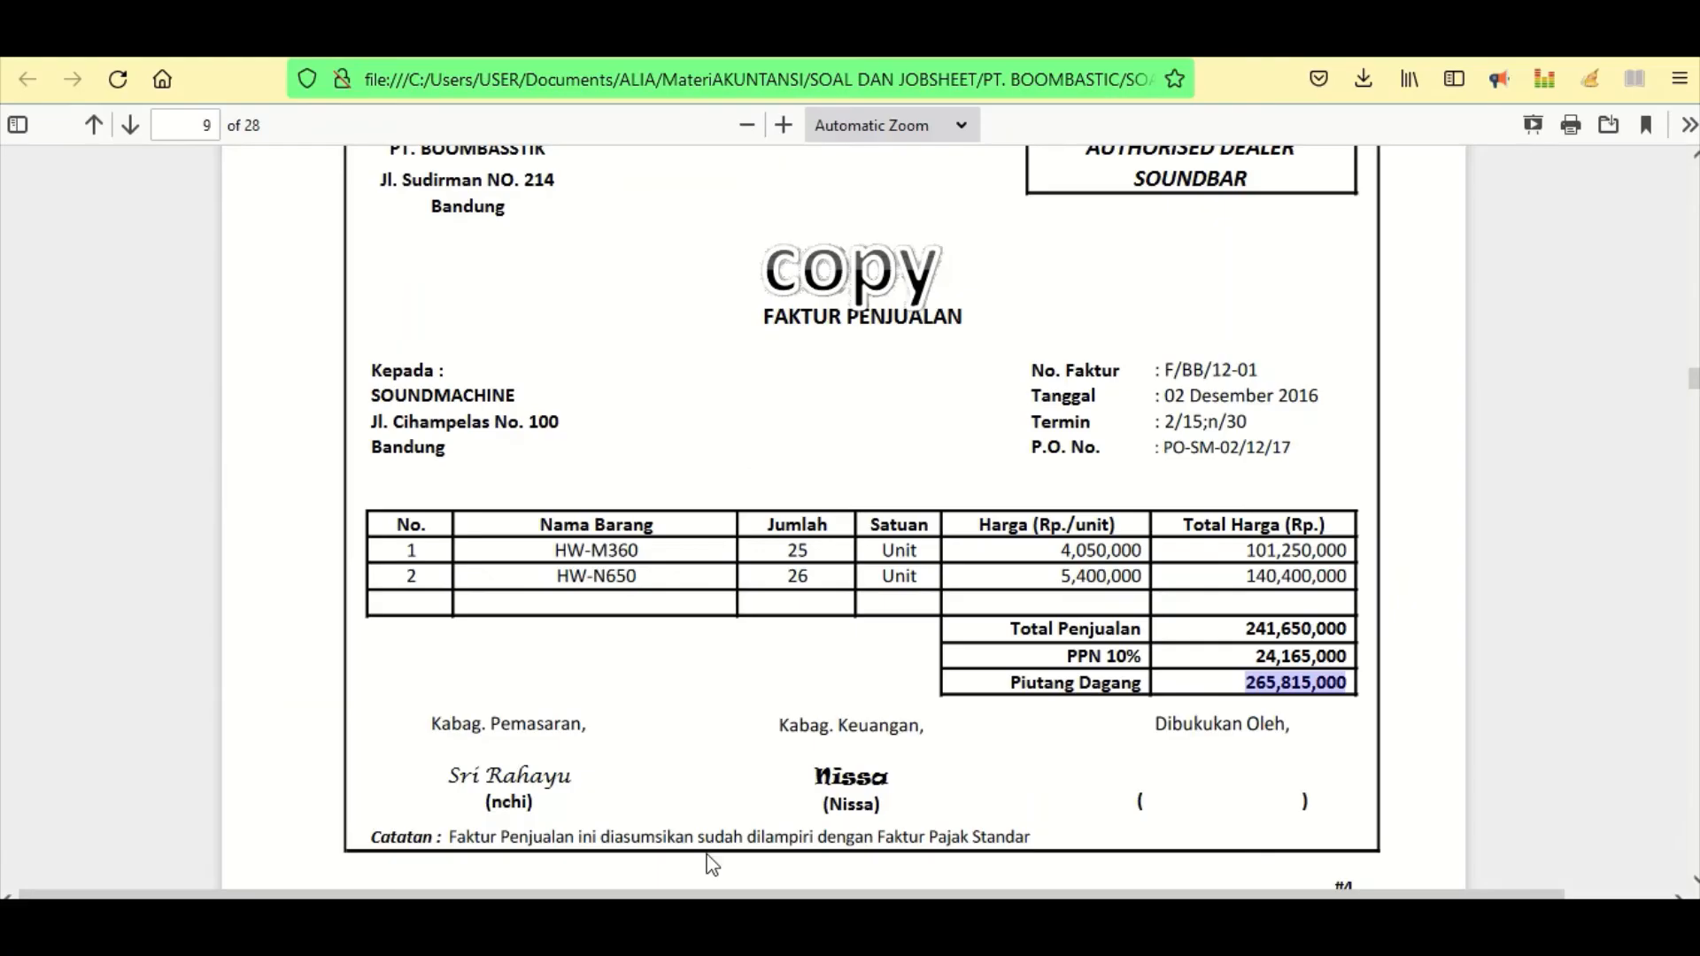
drag(1169, 395, 1325, 414)
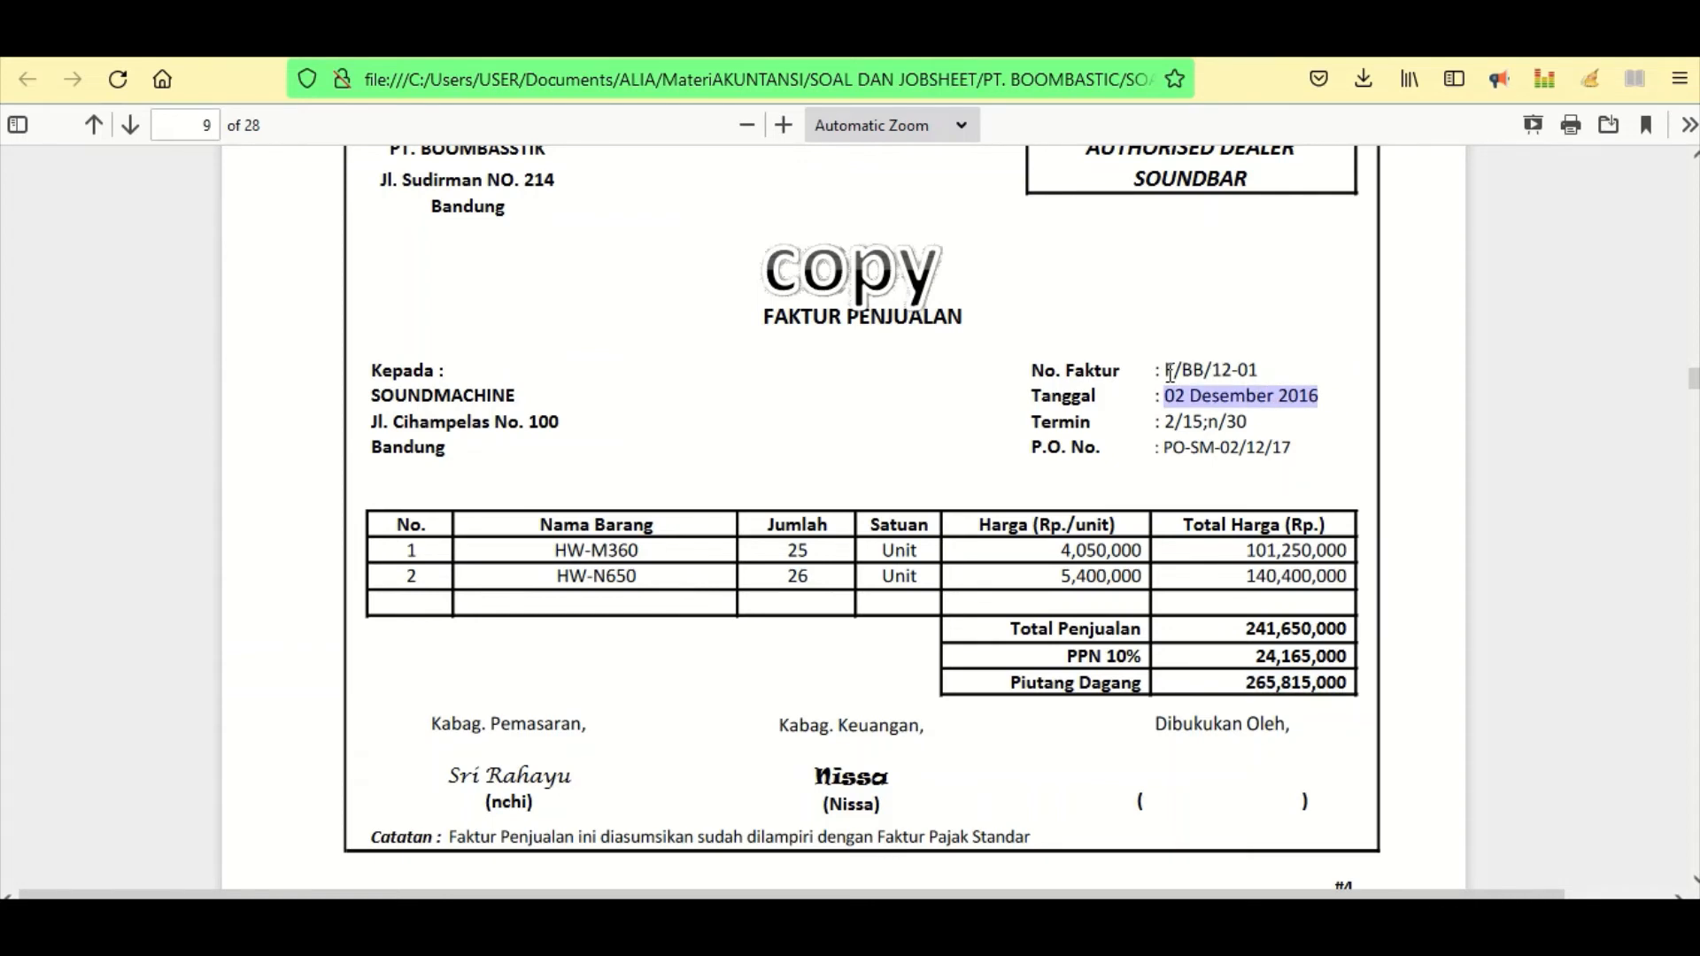
scroll(1168, 372, up, 3)
scroll(1173, 382, down, 3)
drag(1169, 370, 1279, 383)
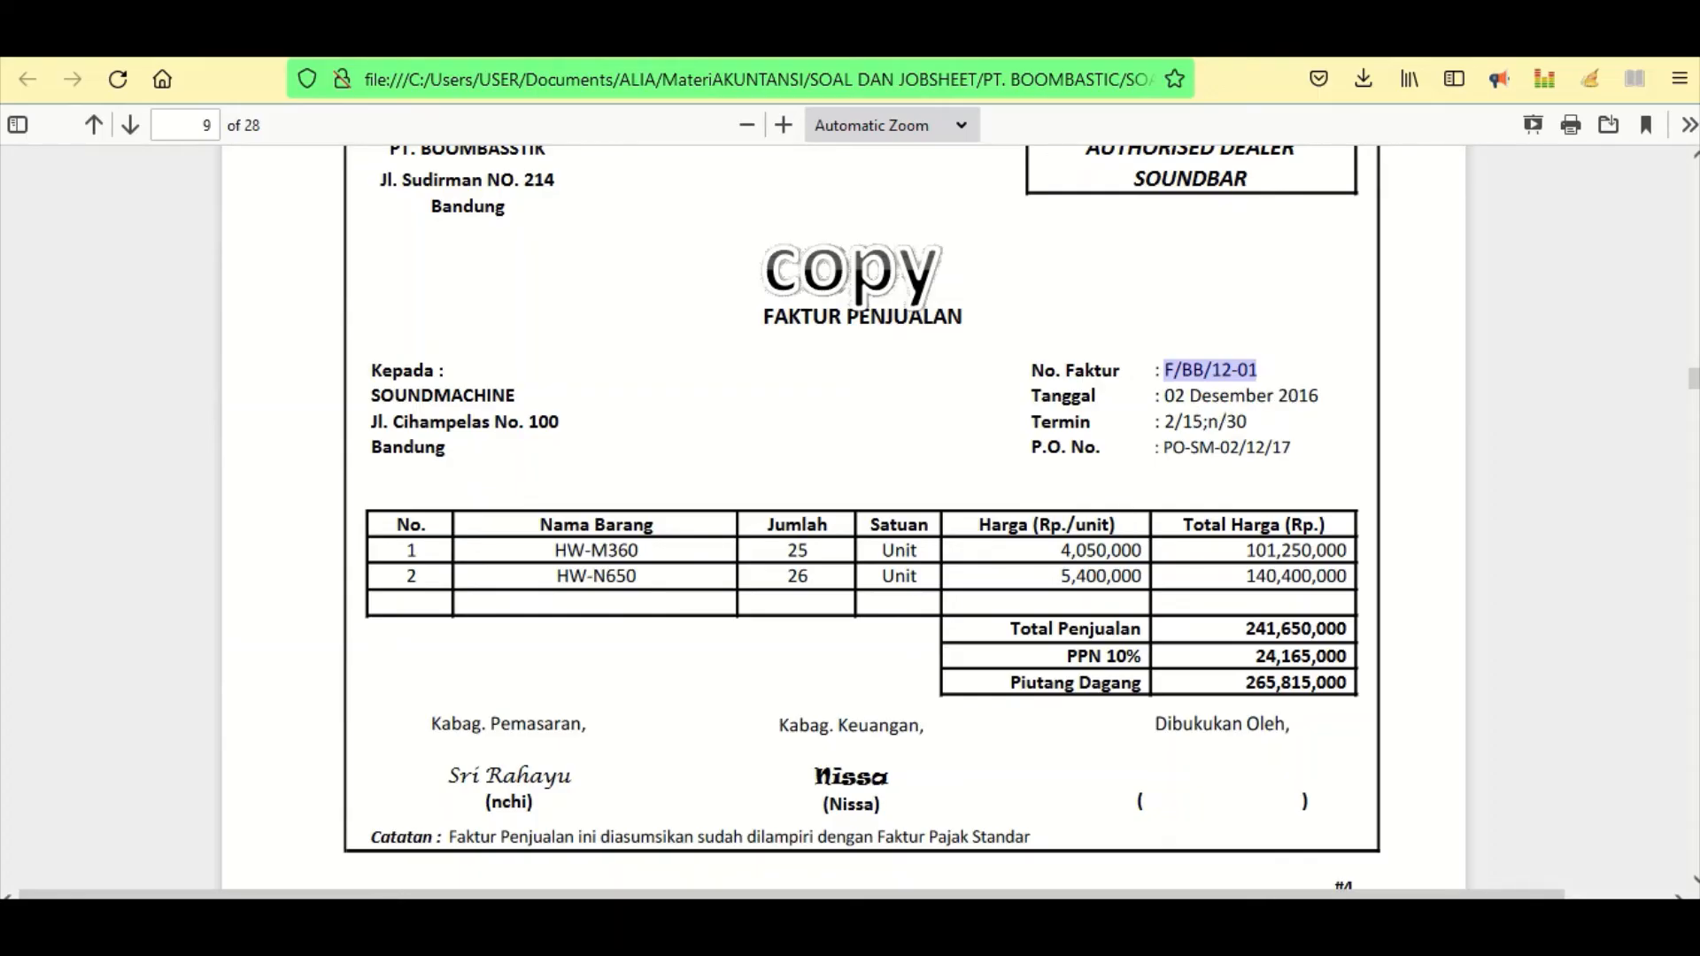
mouse_move(1144, 898)
click(1144, 832)
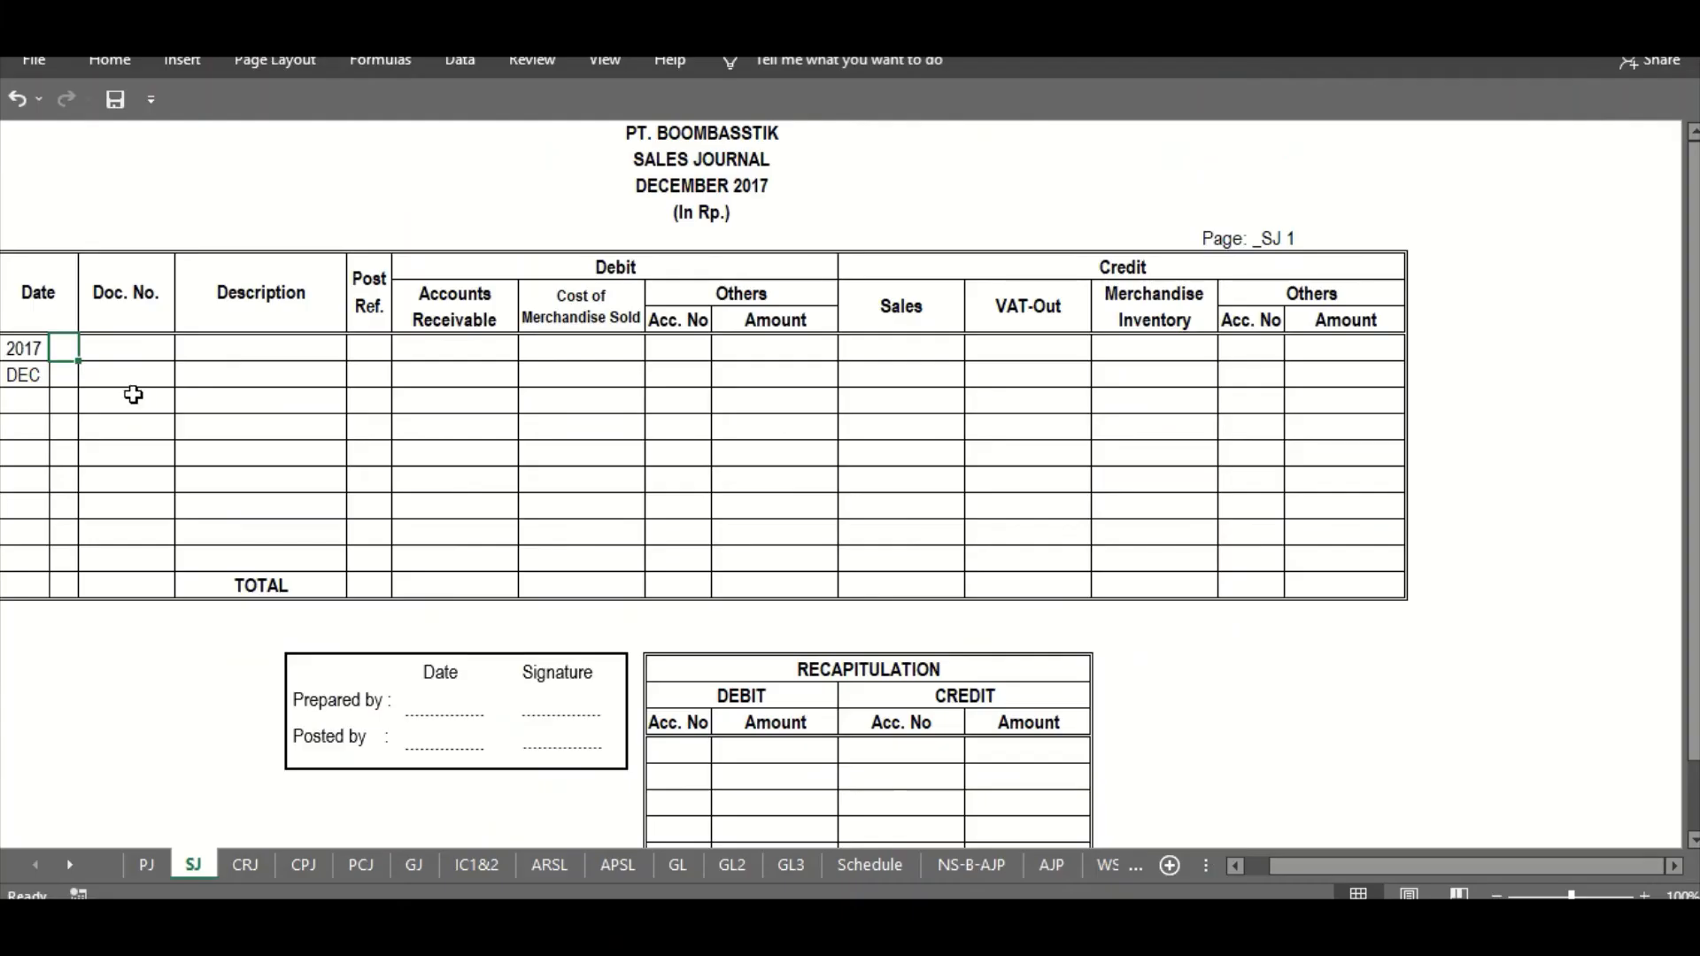
drag(70, 347, 115, 346)
right_click(115, 346)
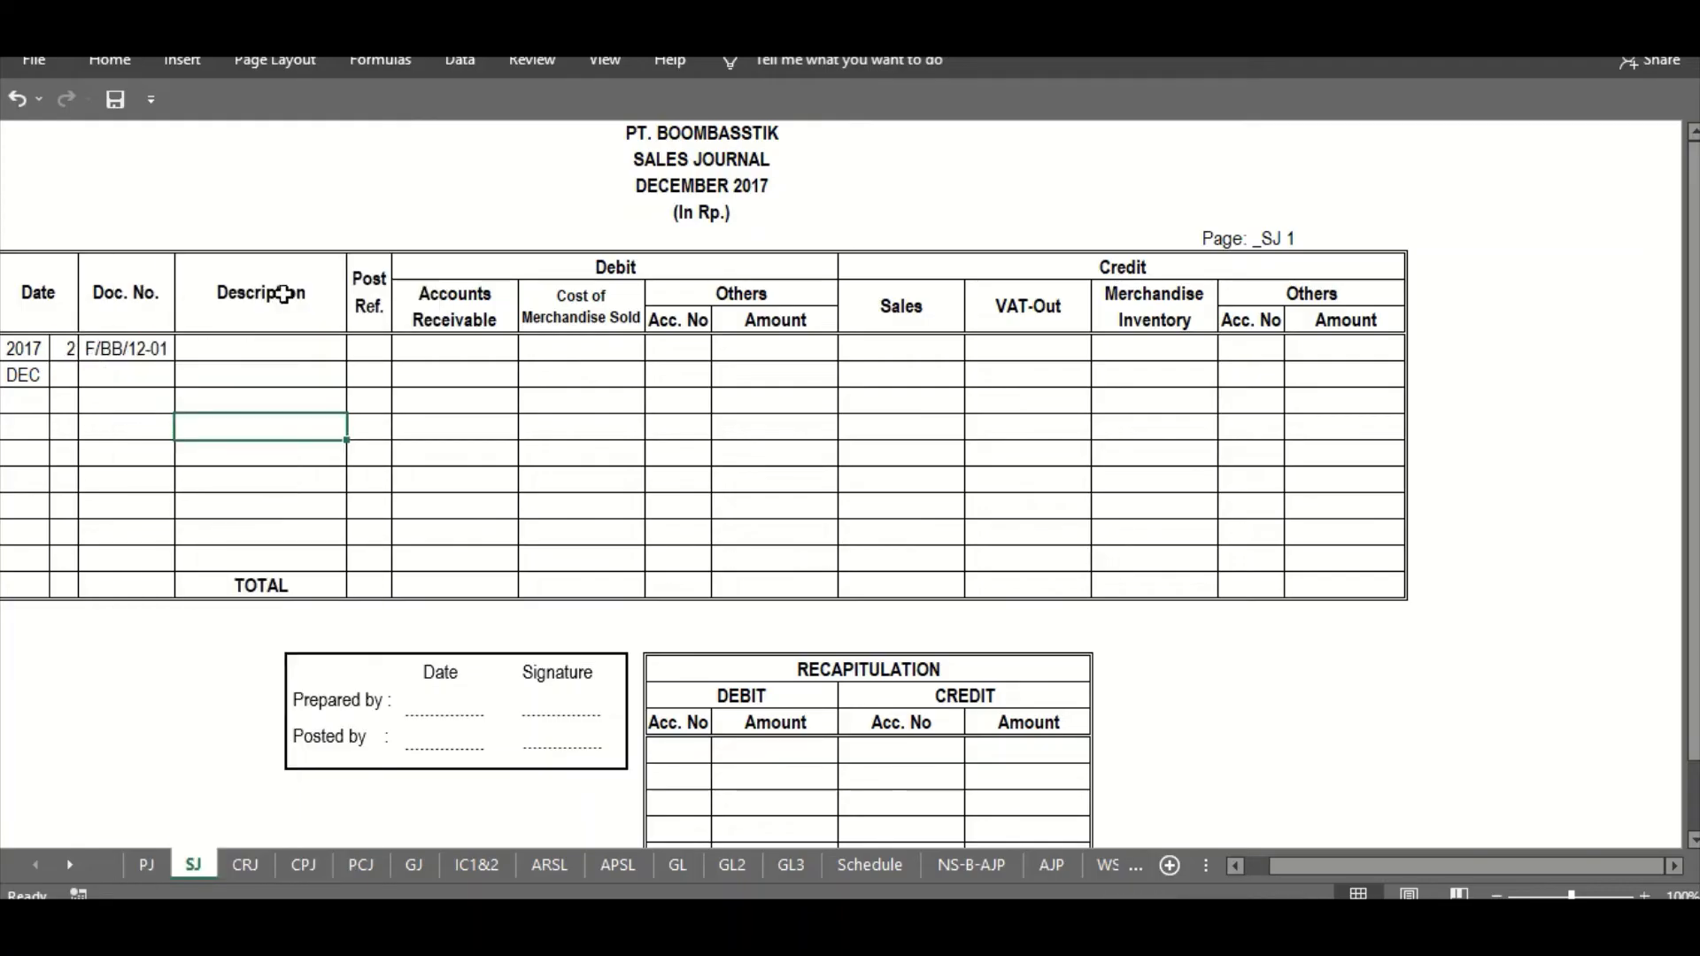
- Enter SOUNDMACHINE as the description in the sales journal's first row
click(273, 351)
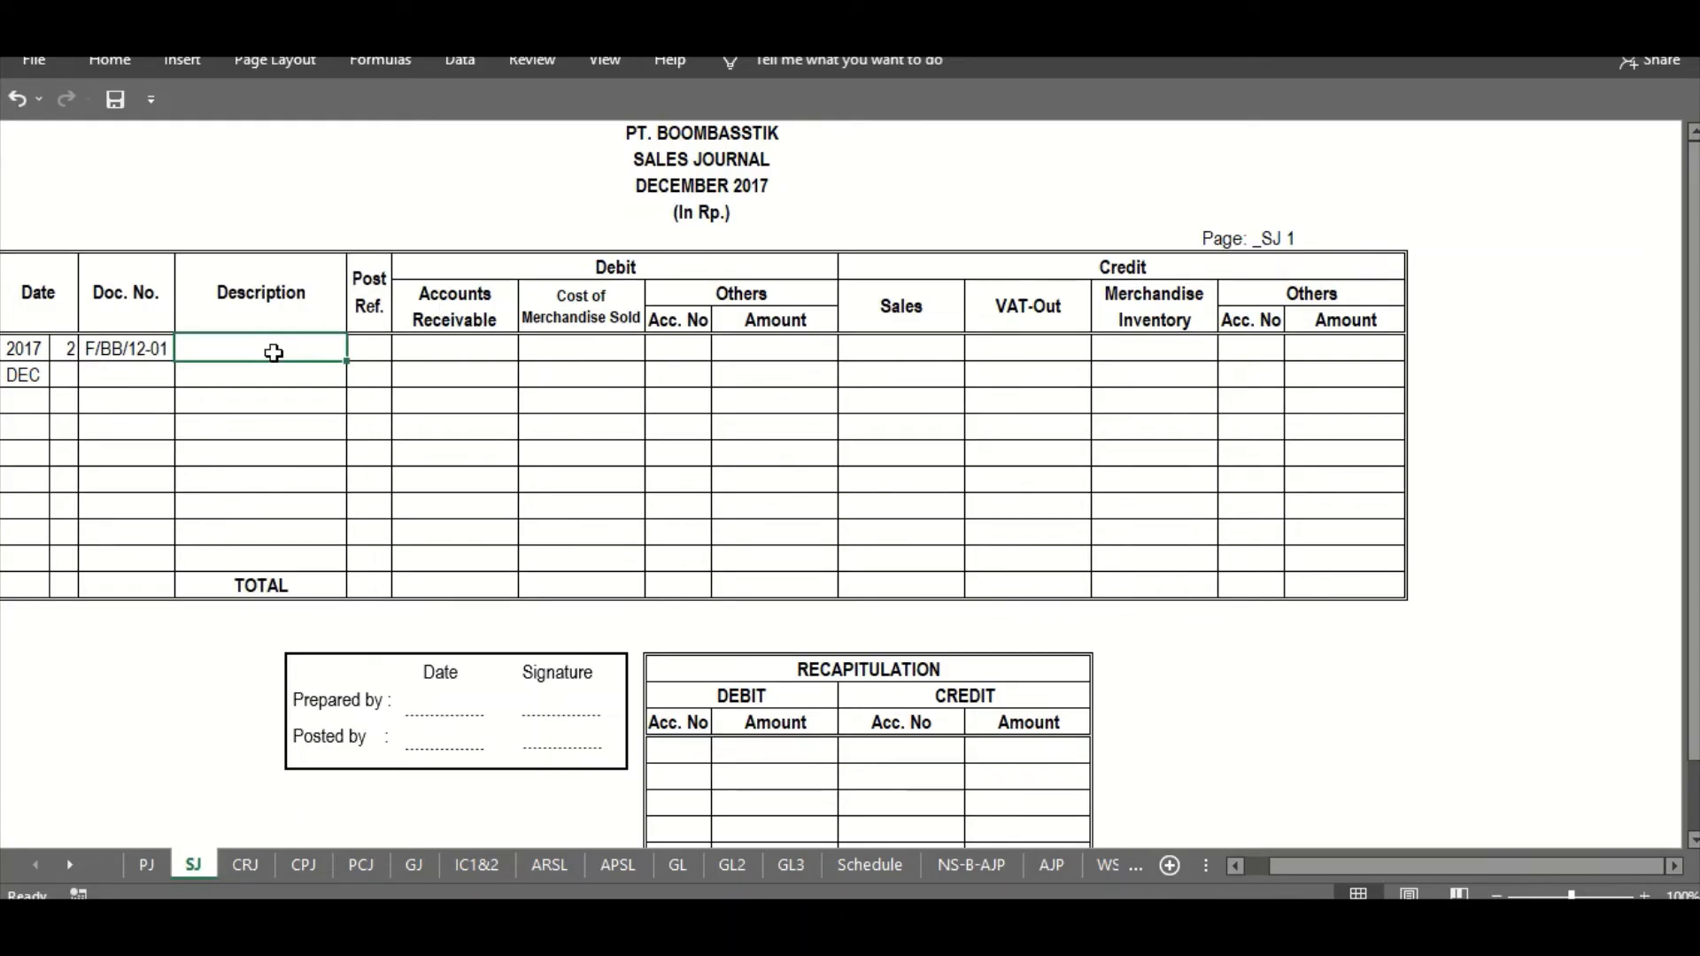
right_click(273, 353)
click(364, 463)
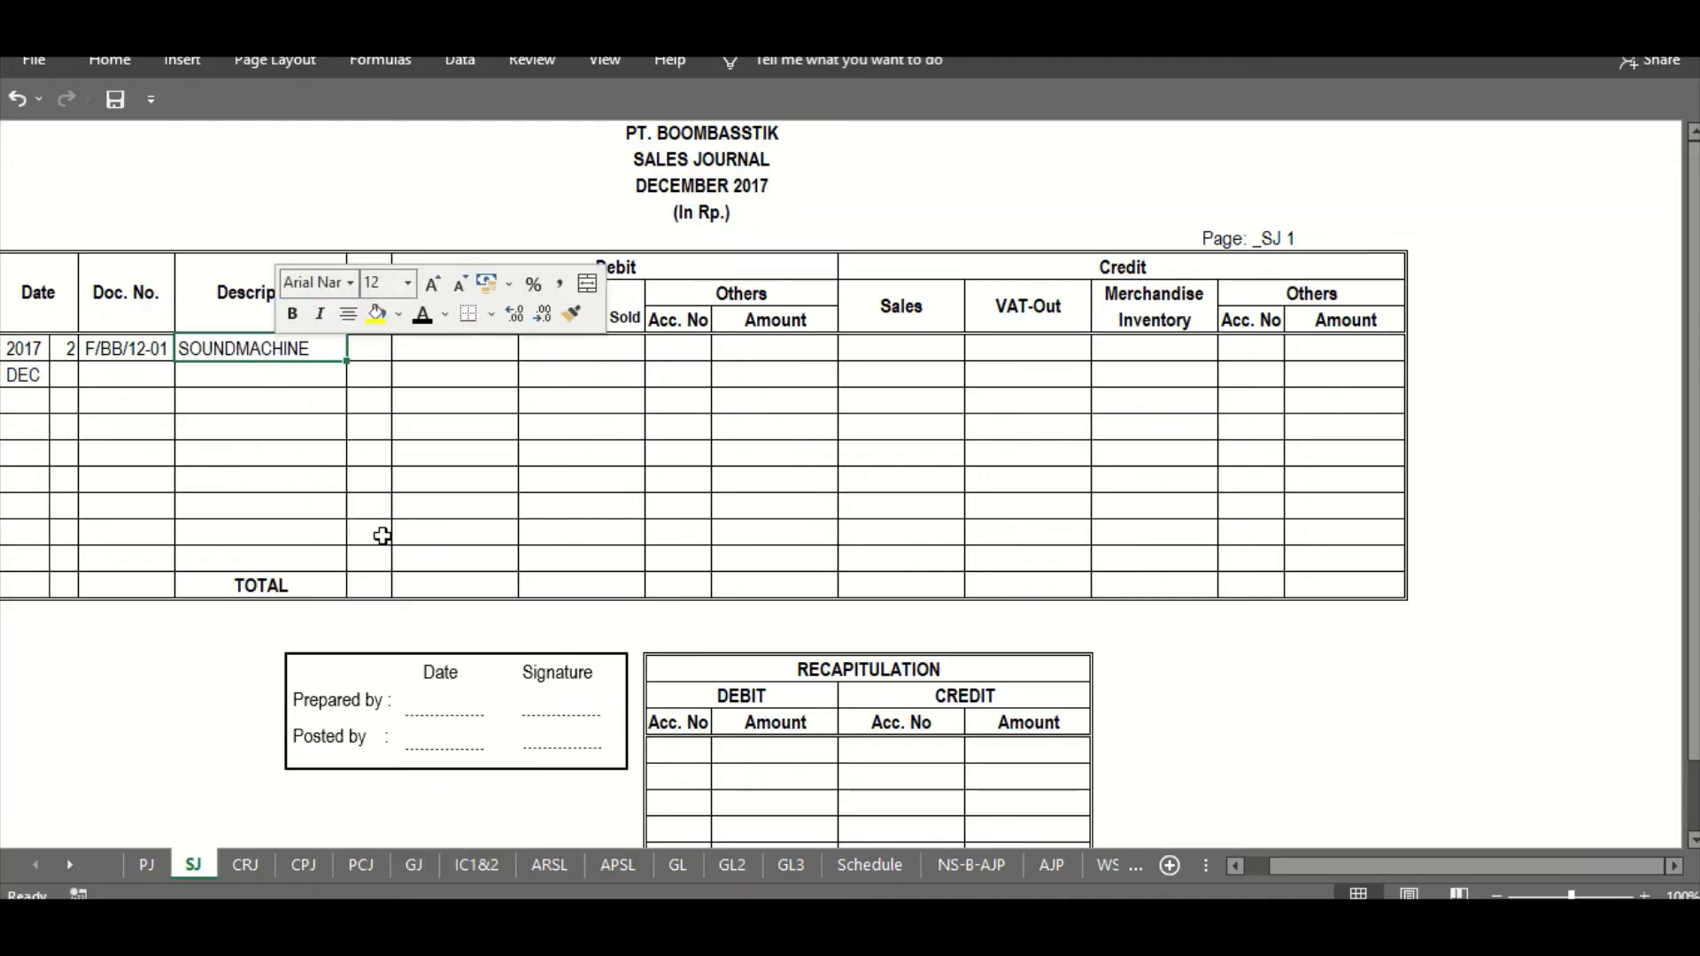
click(398, 500)
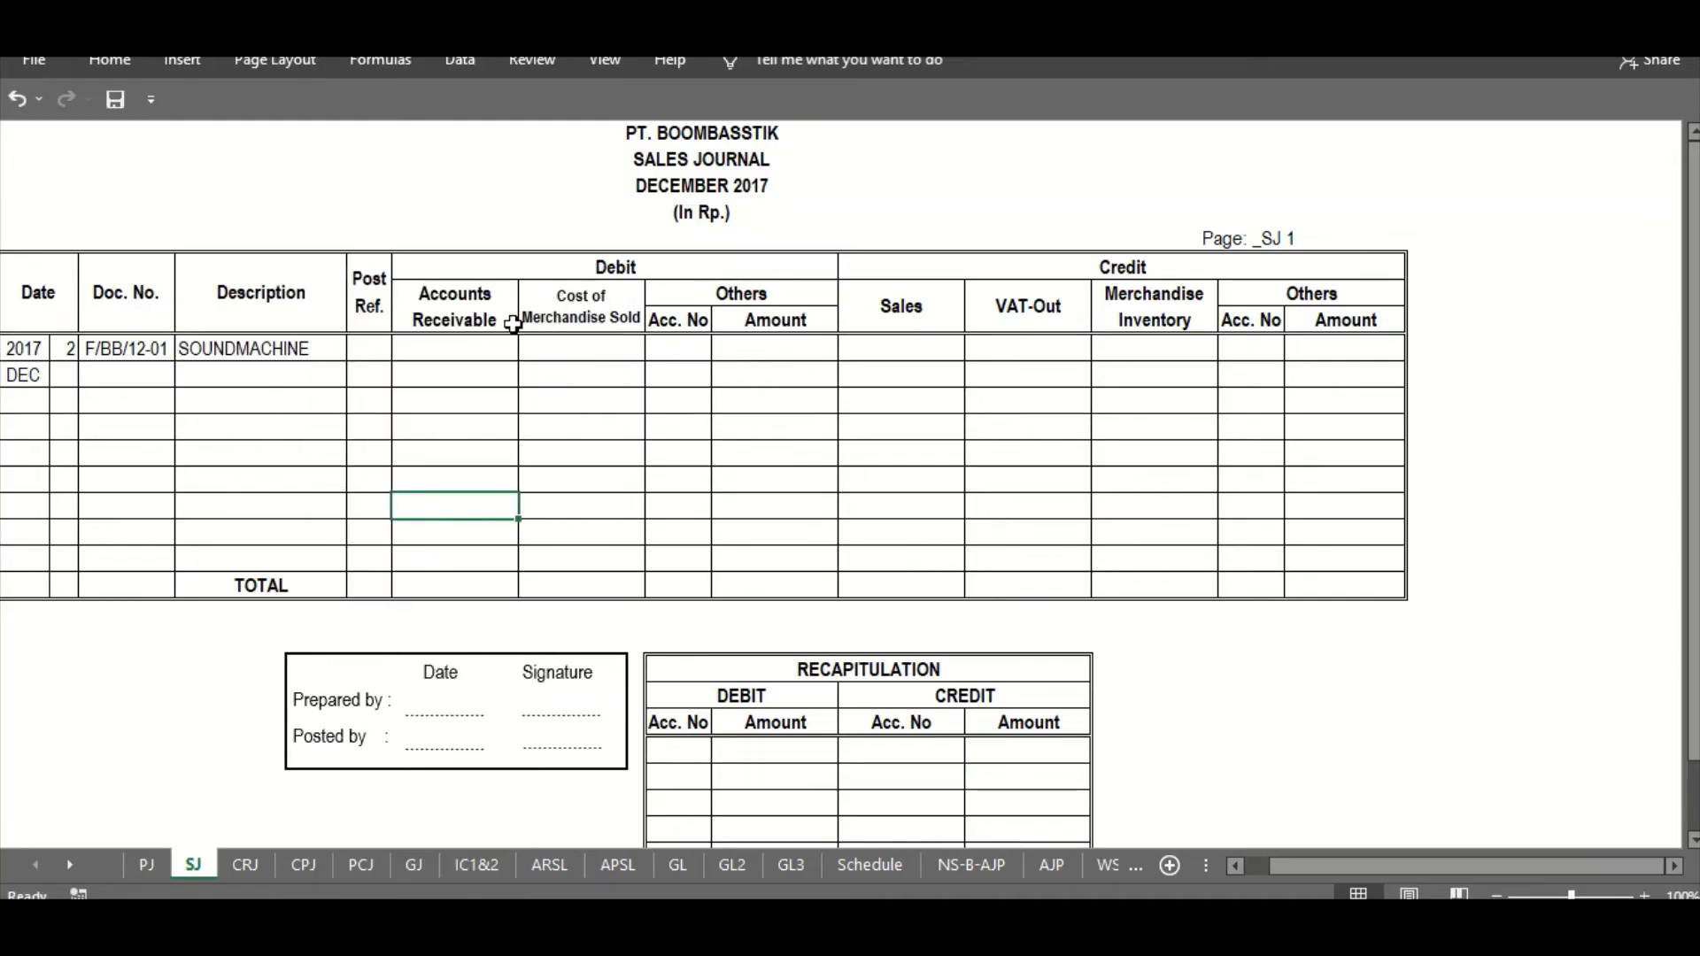
- Check the Piutang Dagang amount in document #3 and enter 265.815.000 as the Accounts Receivable debit in the first row
click(464, 345)
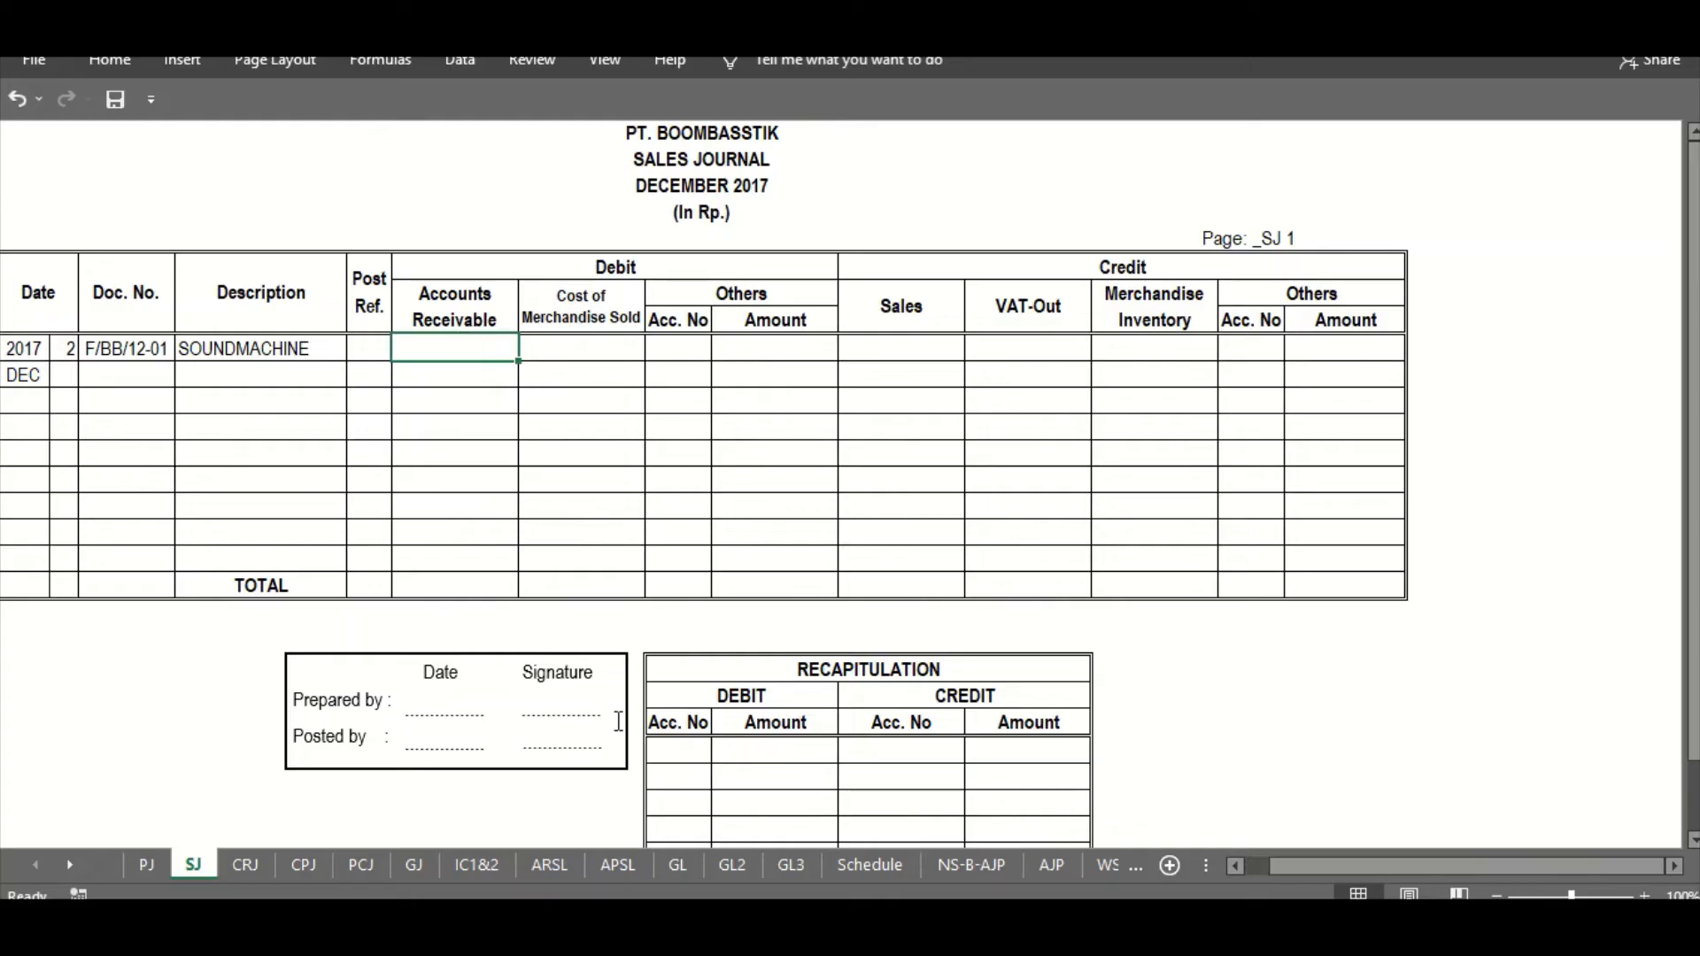
key(alt+Tab)
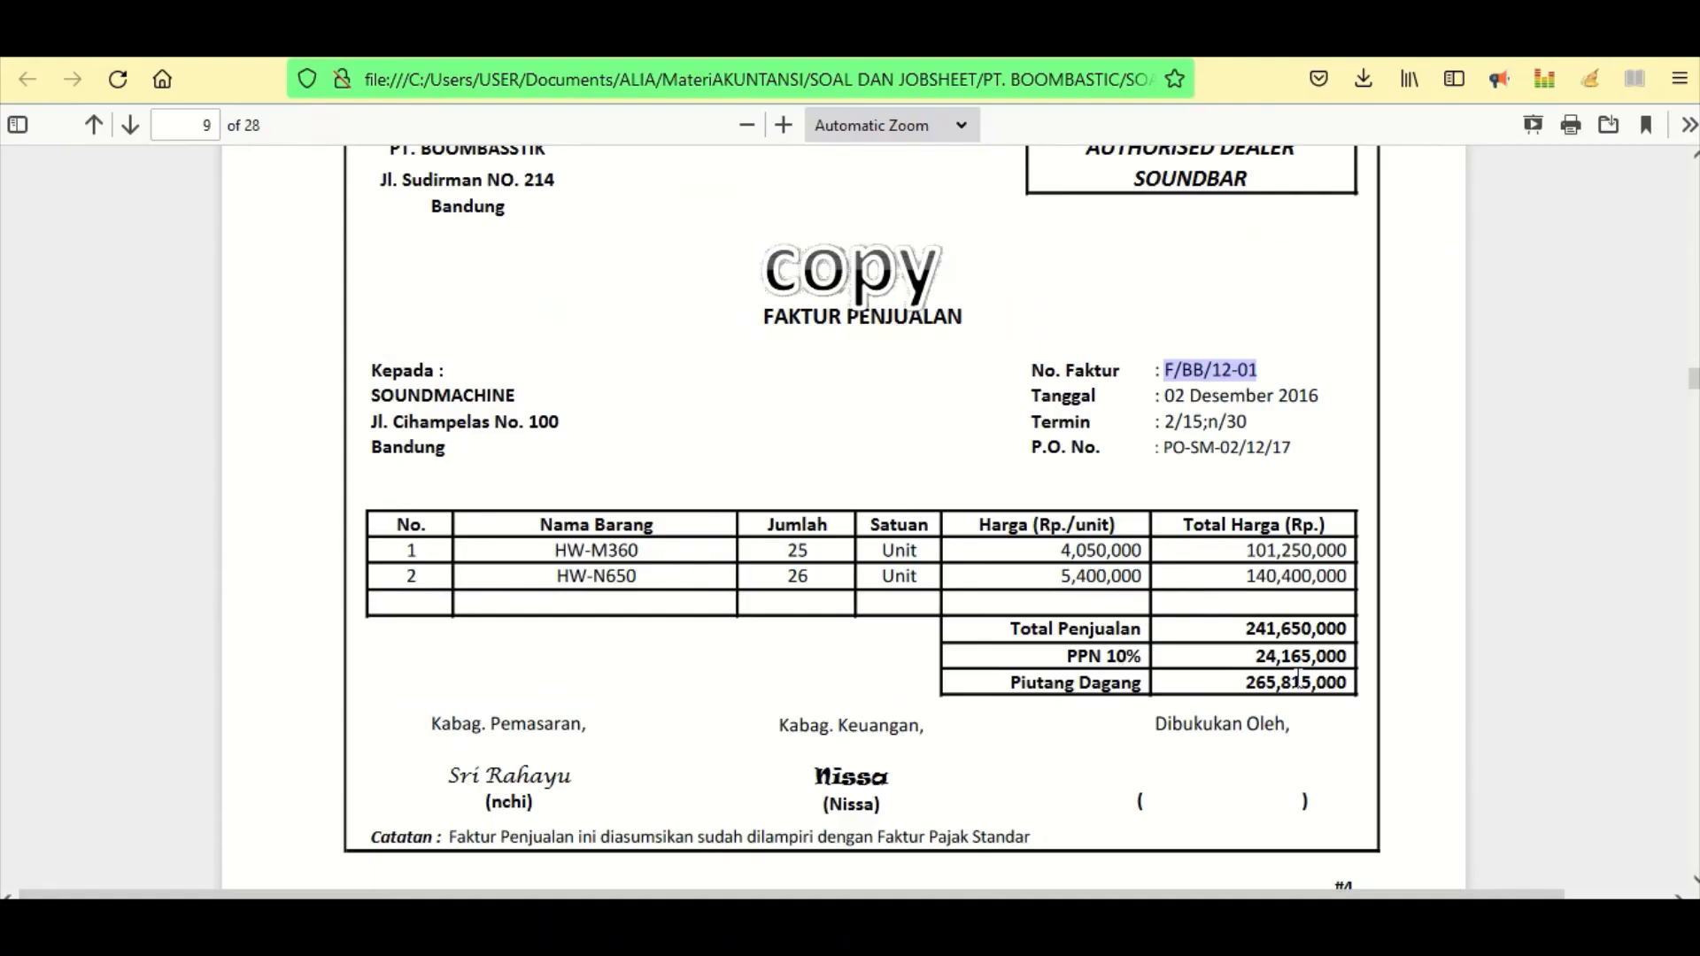
drag(1243, 681, 1354, 694)
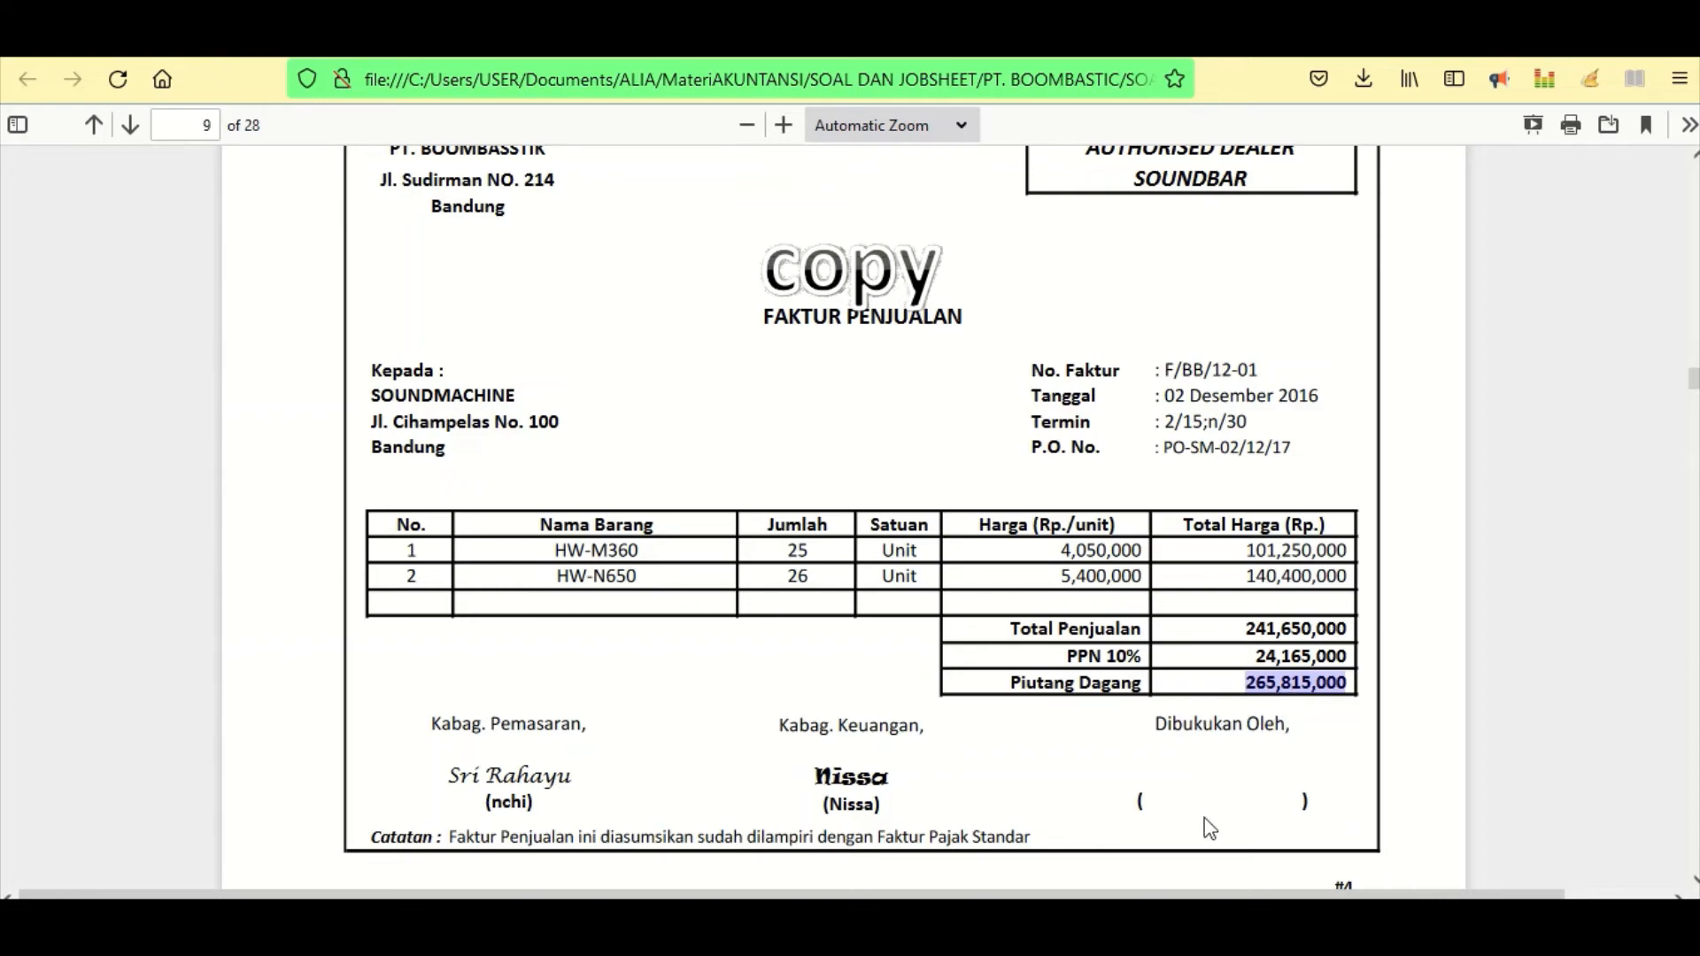
key(alt+Tab)
right_click(496, 346)
click(578, 448)
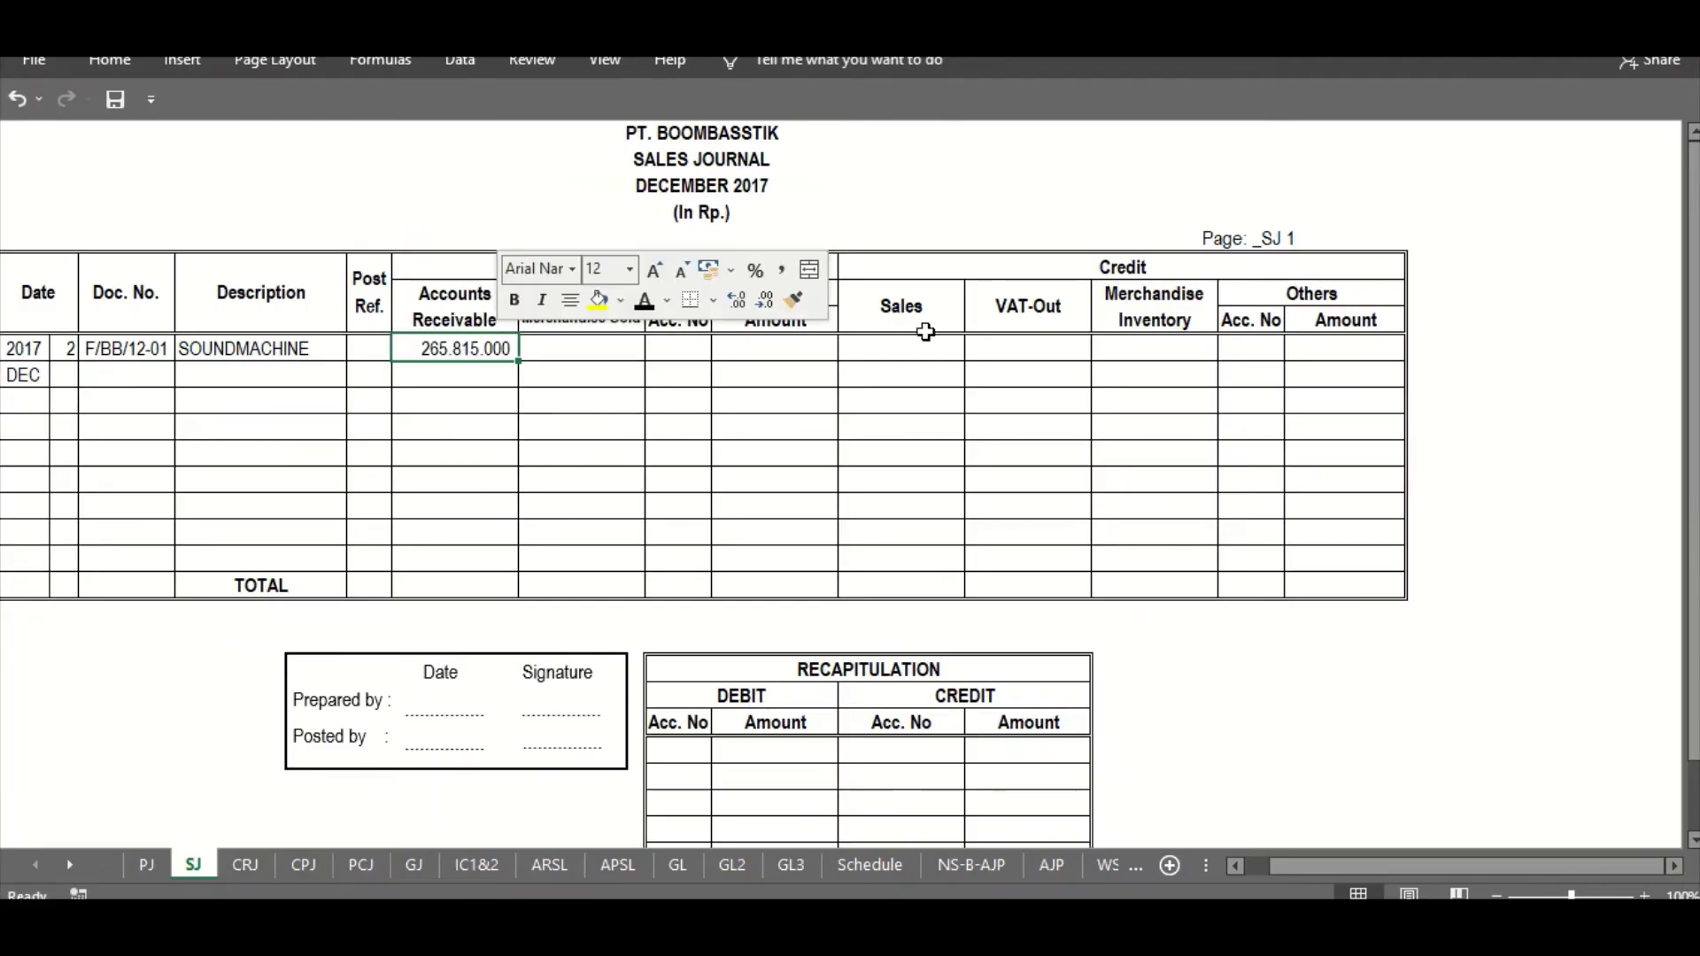
- Check Total Penjualan and PPN in document #3 and enter 241.650.000 as Sales and 24.165.000 as VAT-Out in the first row
click(925, 342)
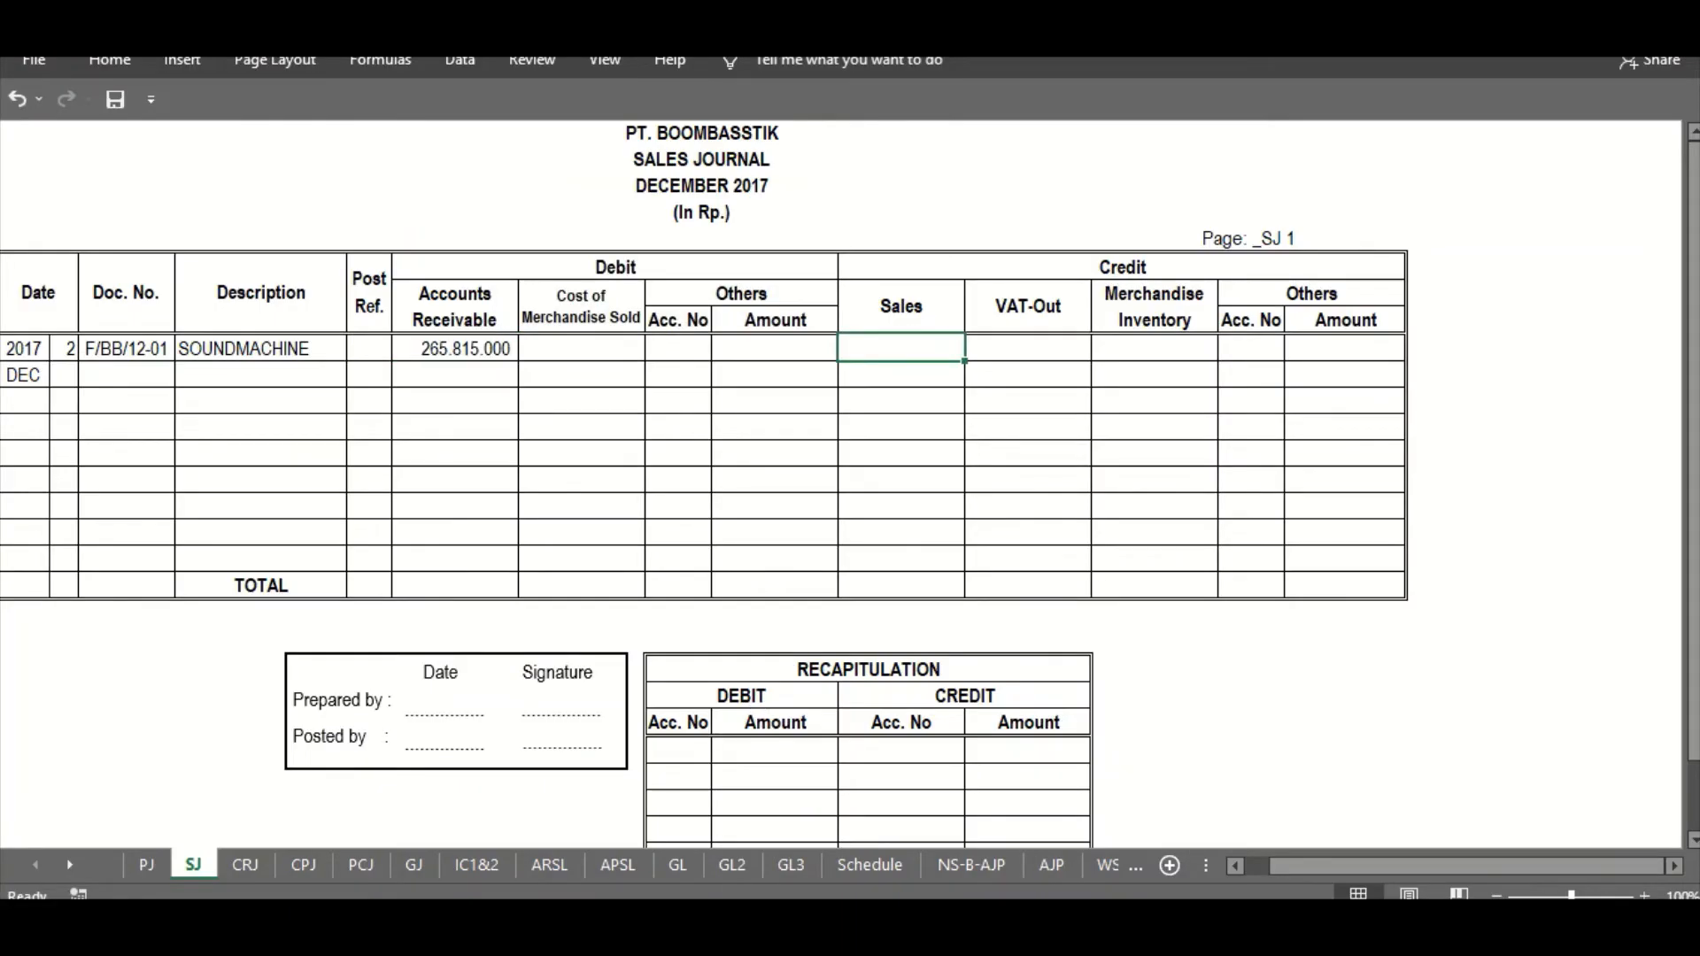
key(alt+Tab)
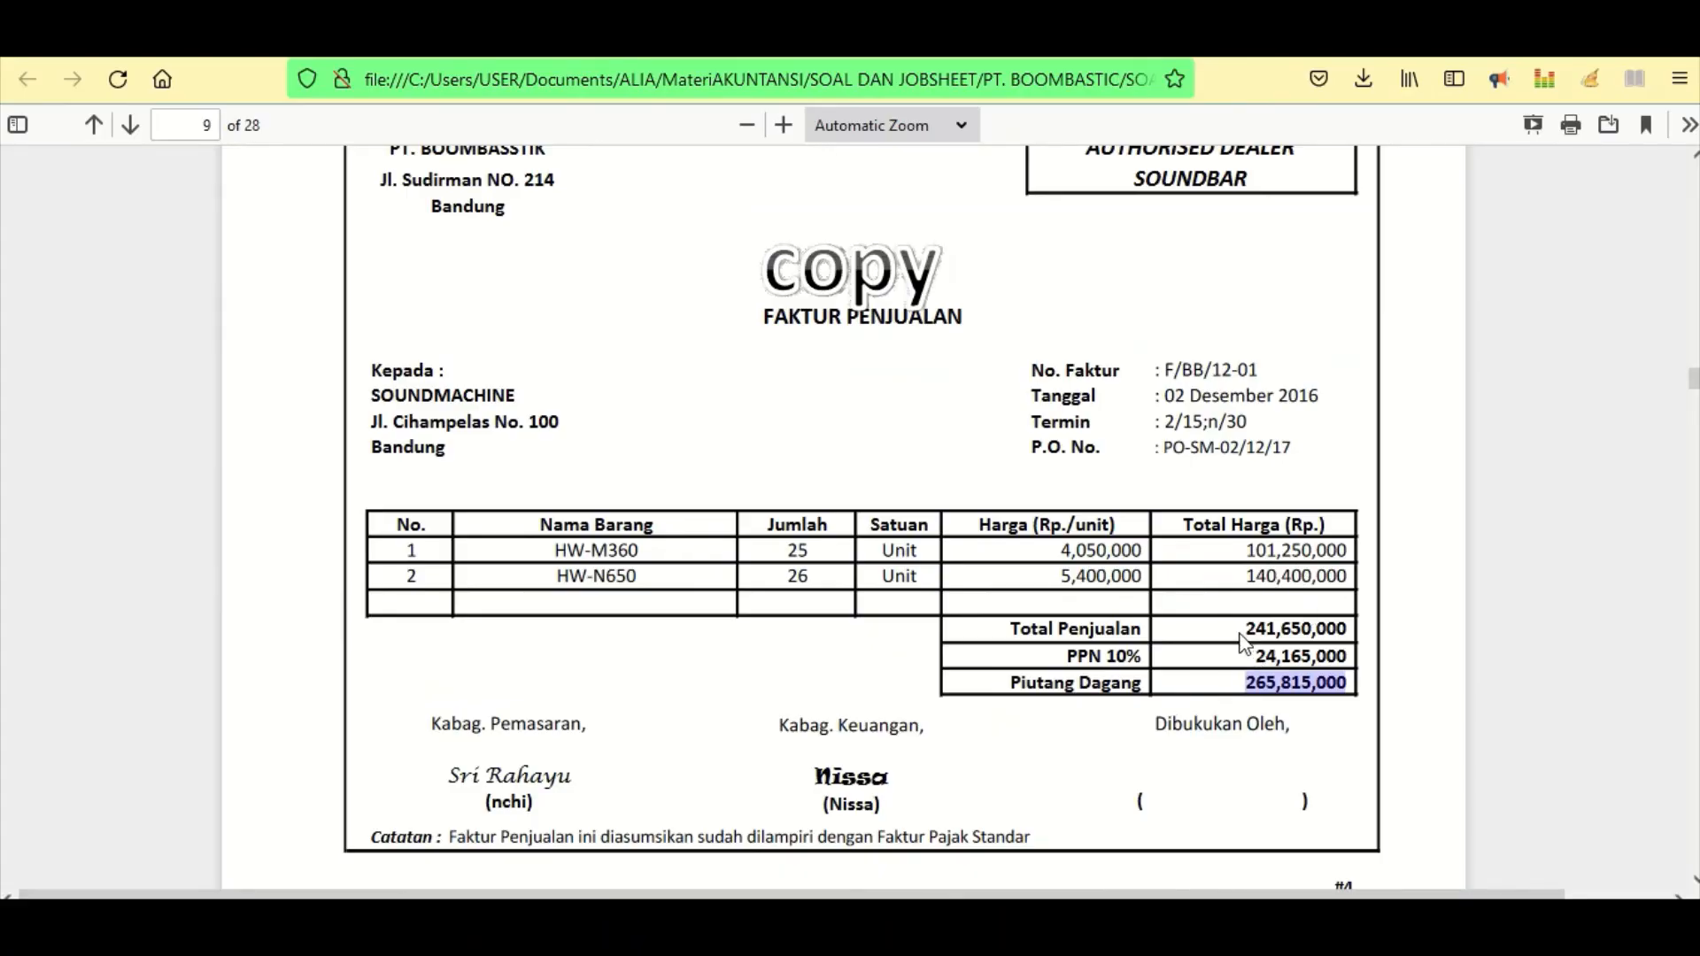
drag(1244, 628, 1352, 637)
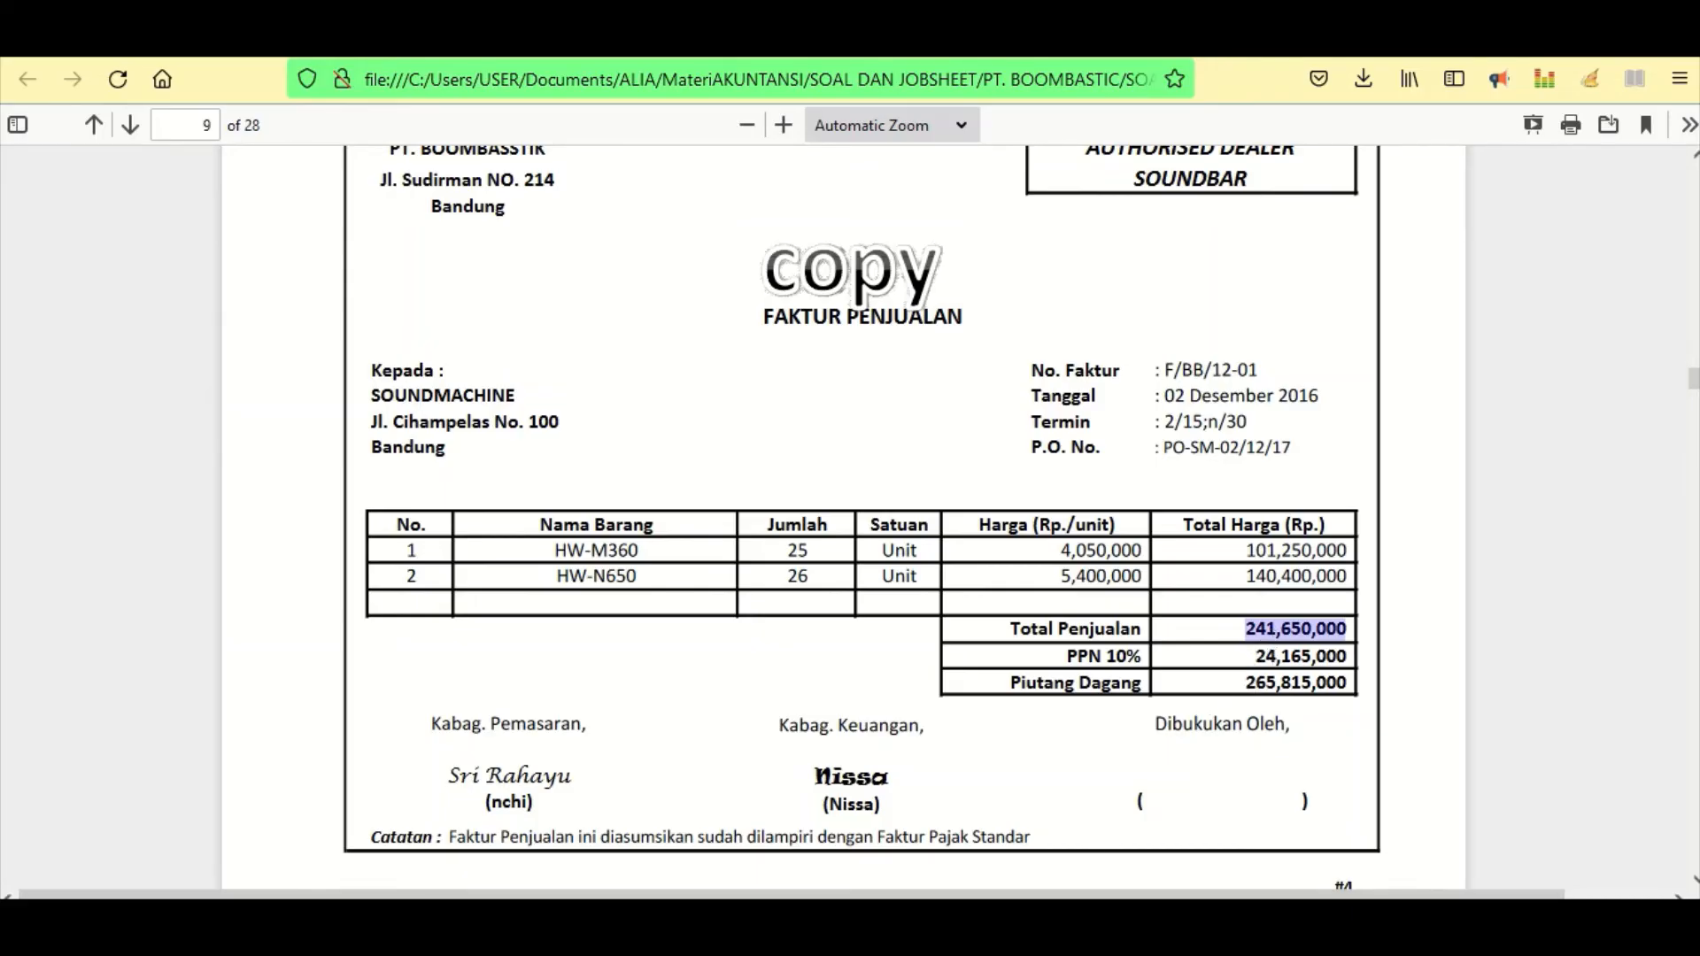
key(alt+Tab)
drag(926, 343, 984, 351)
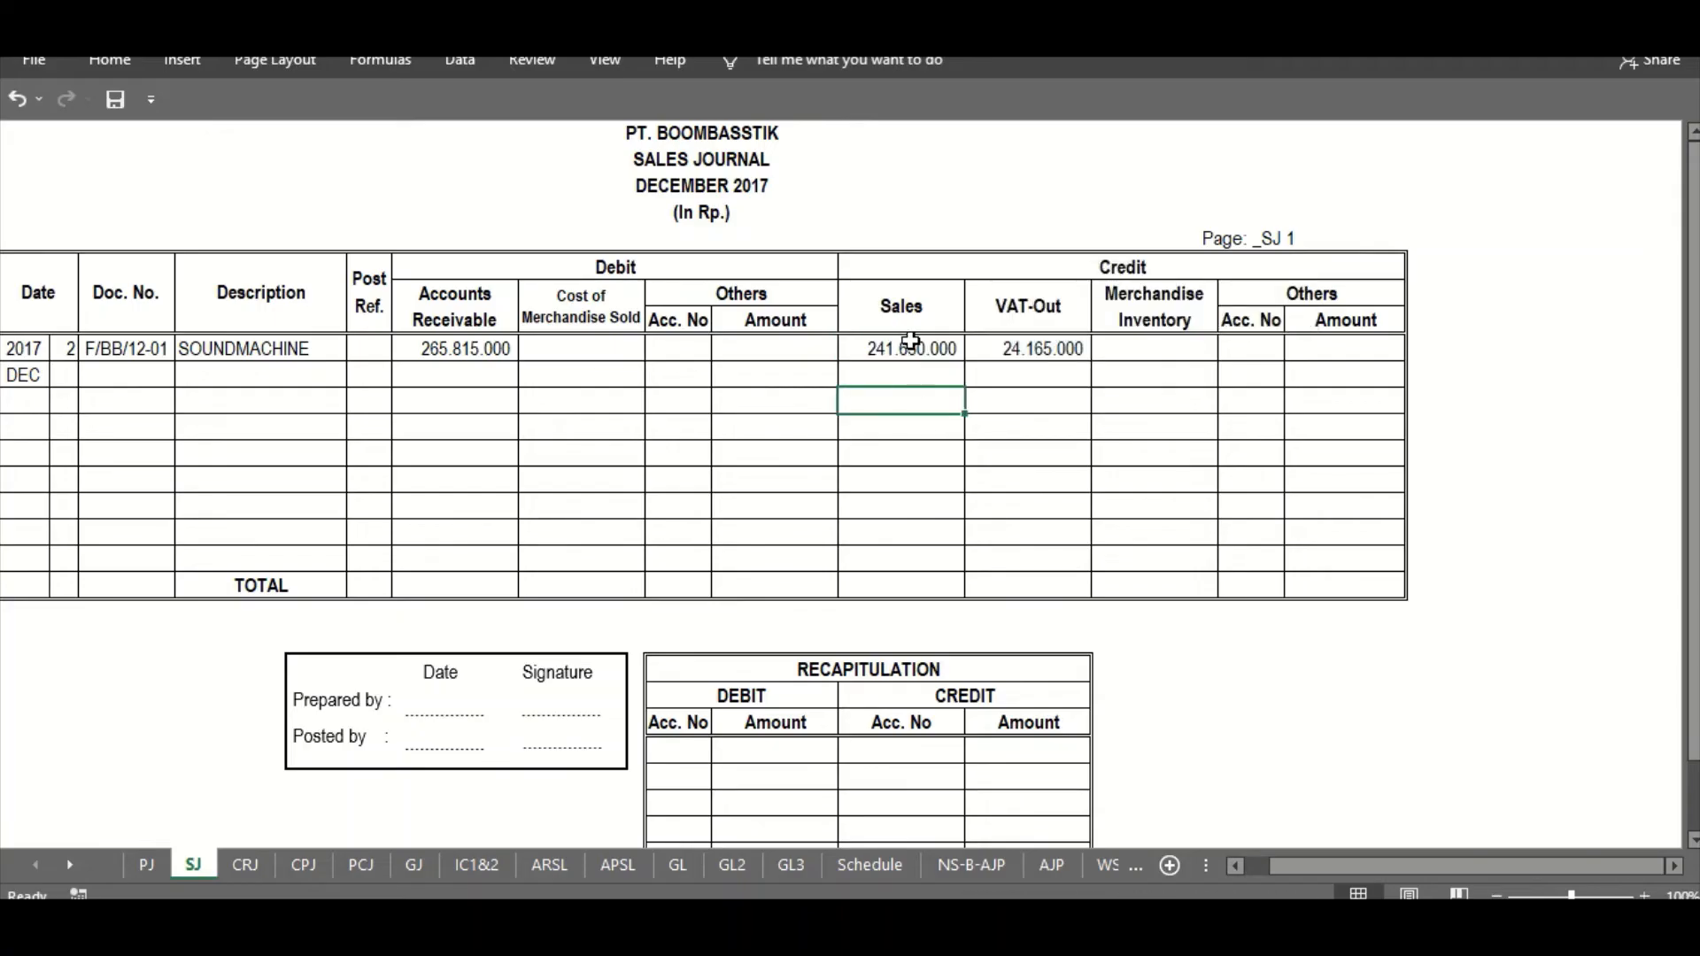
- Check document #3's date in the PDF and enter day 2 in the DEC row of the HW-M360 inventory card
click(911, 344)
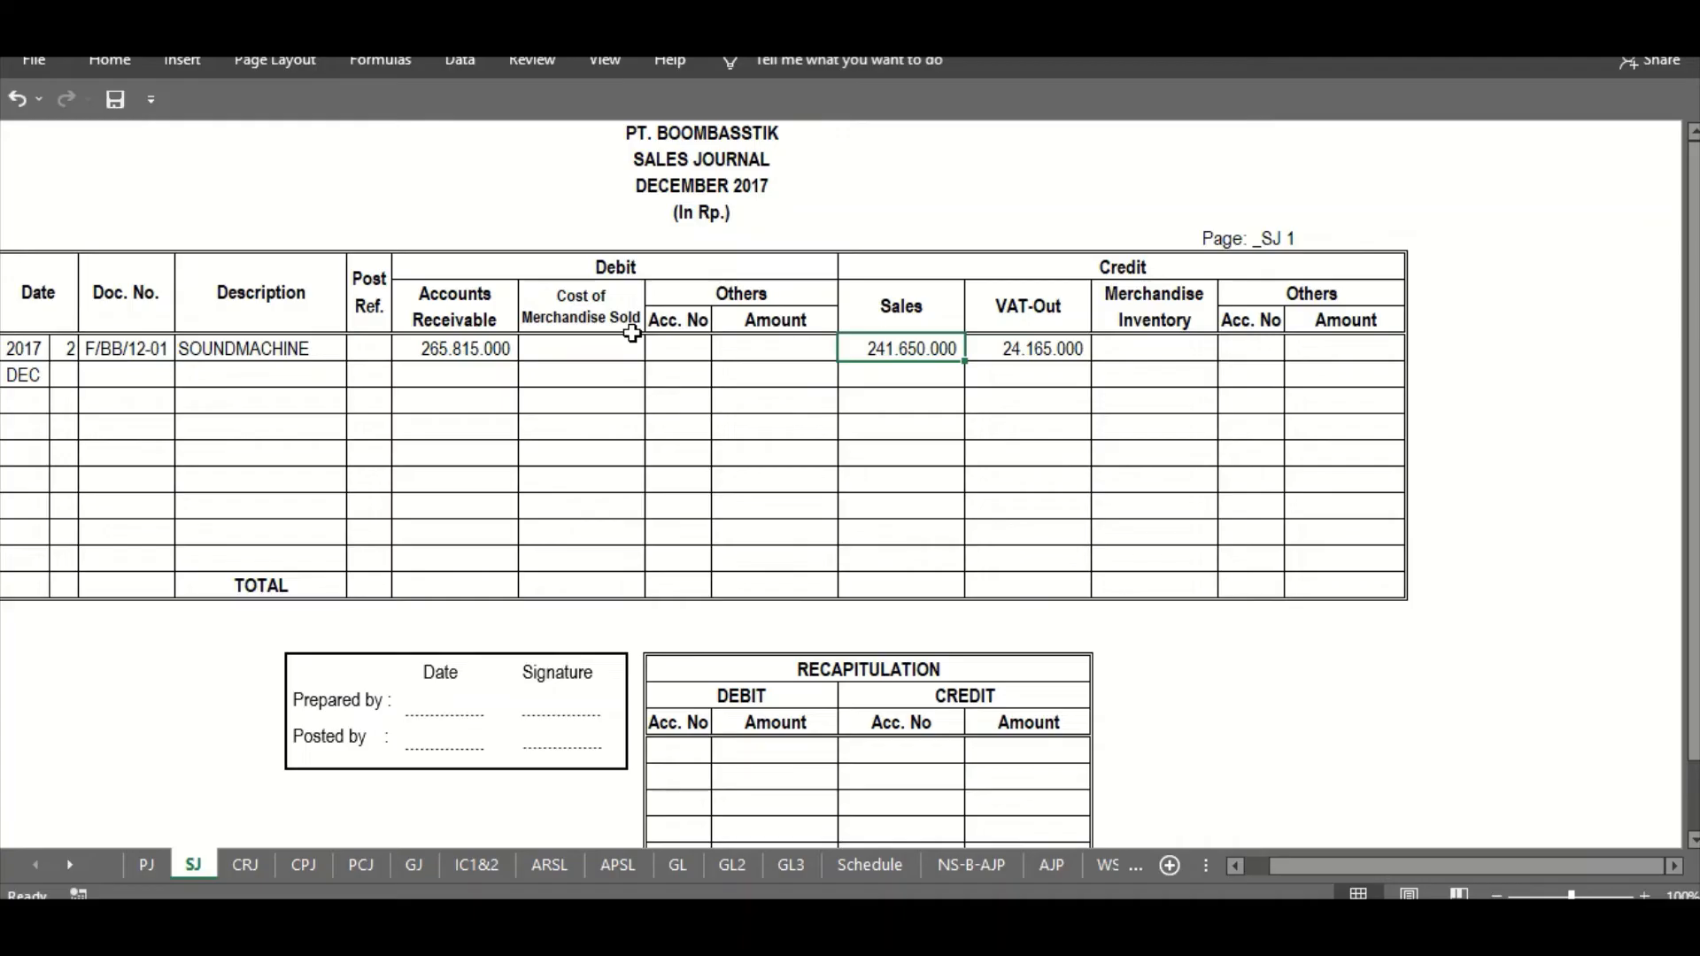
click(584, 352)
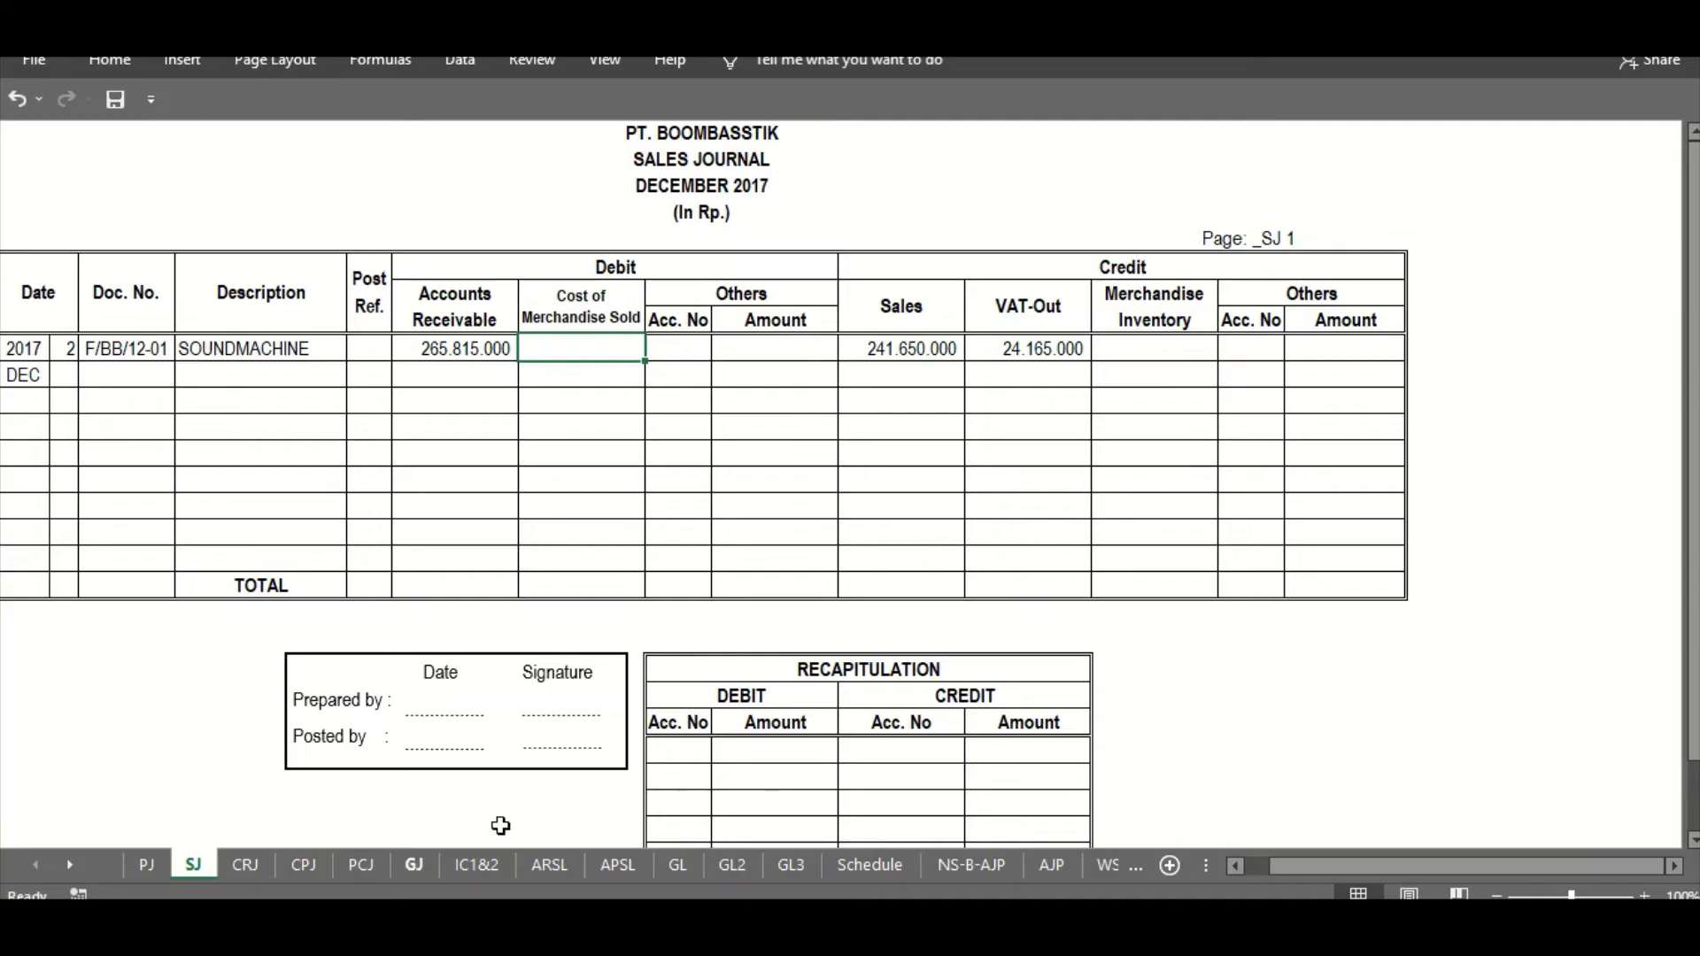
click(480, 871)
scroll(144, 463, up, 1)
scroll(147, 466, down, 3)
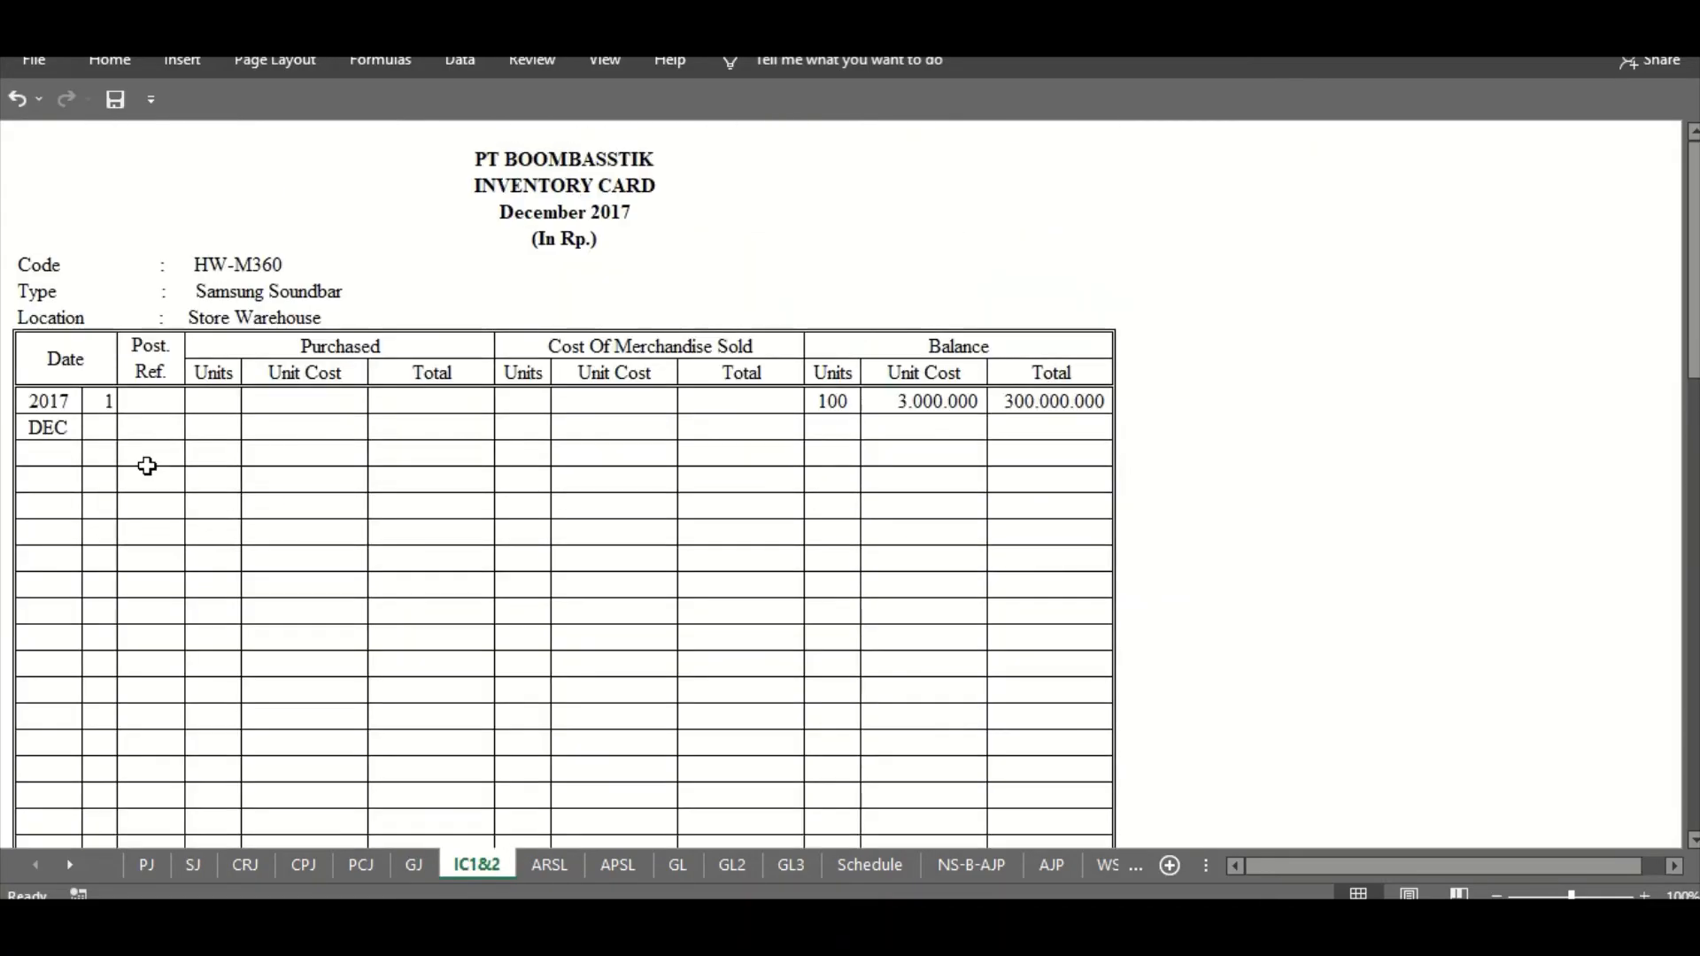
click(89, 433)
mouse_move(730, 921)
click(730, 823)
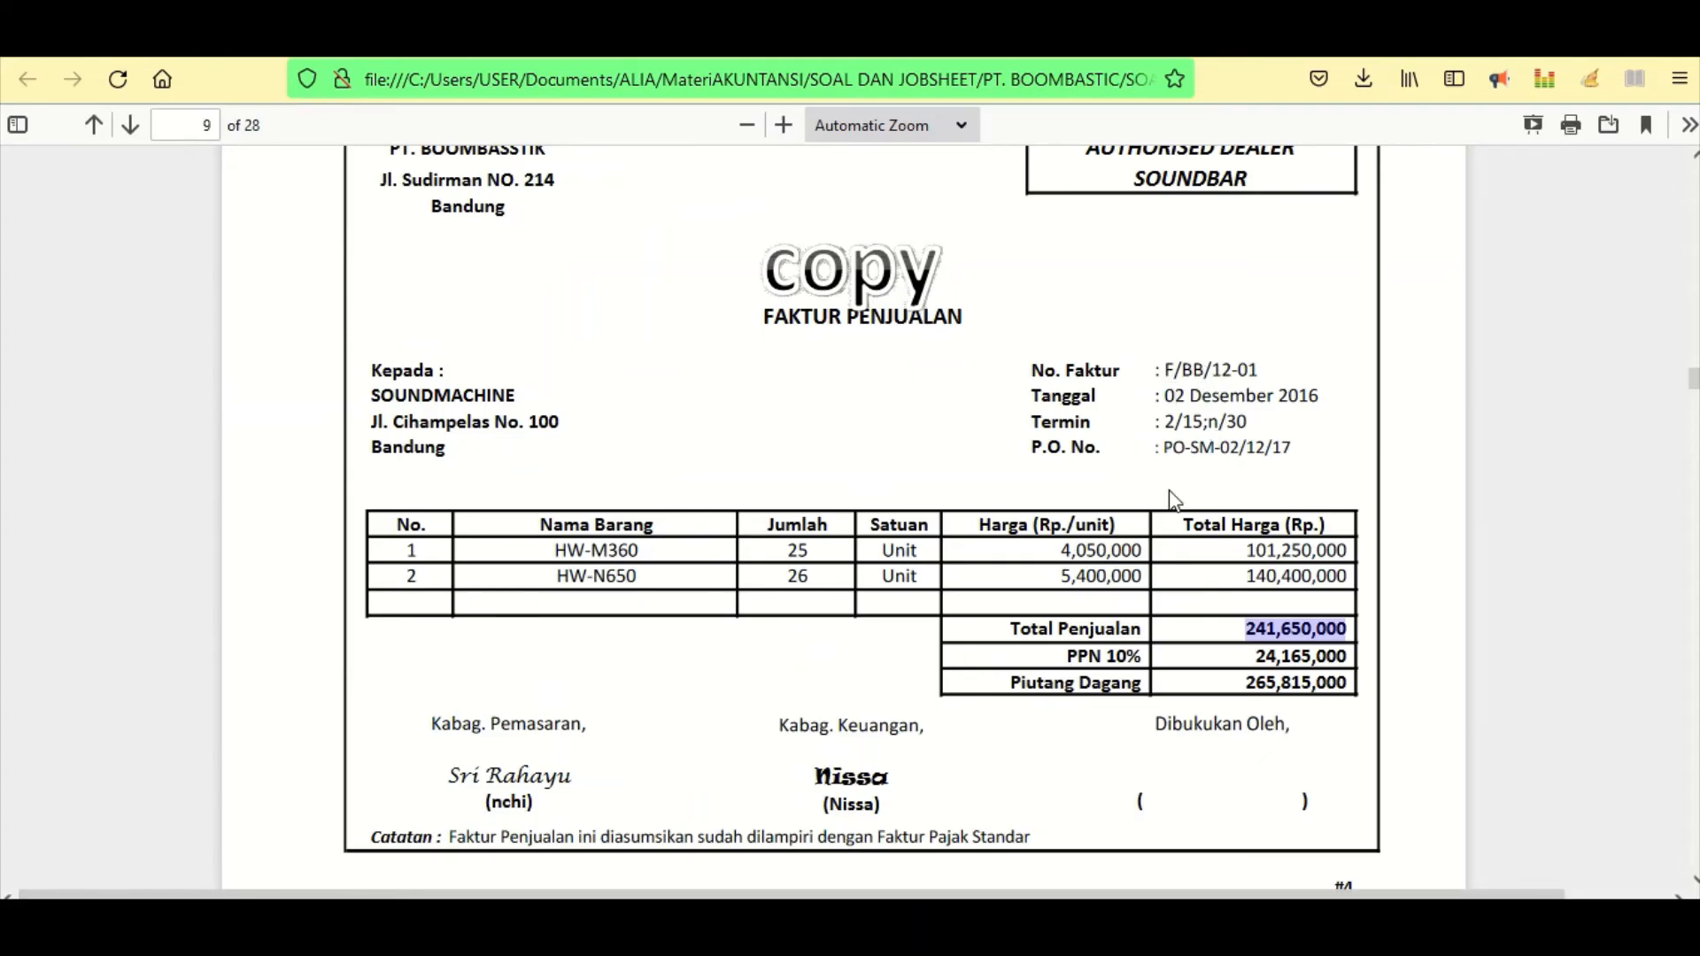
click(691, 921)
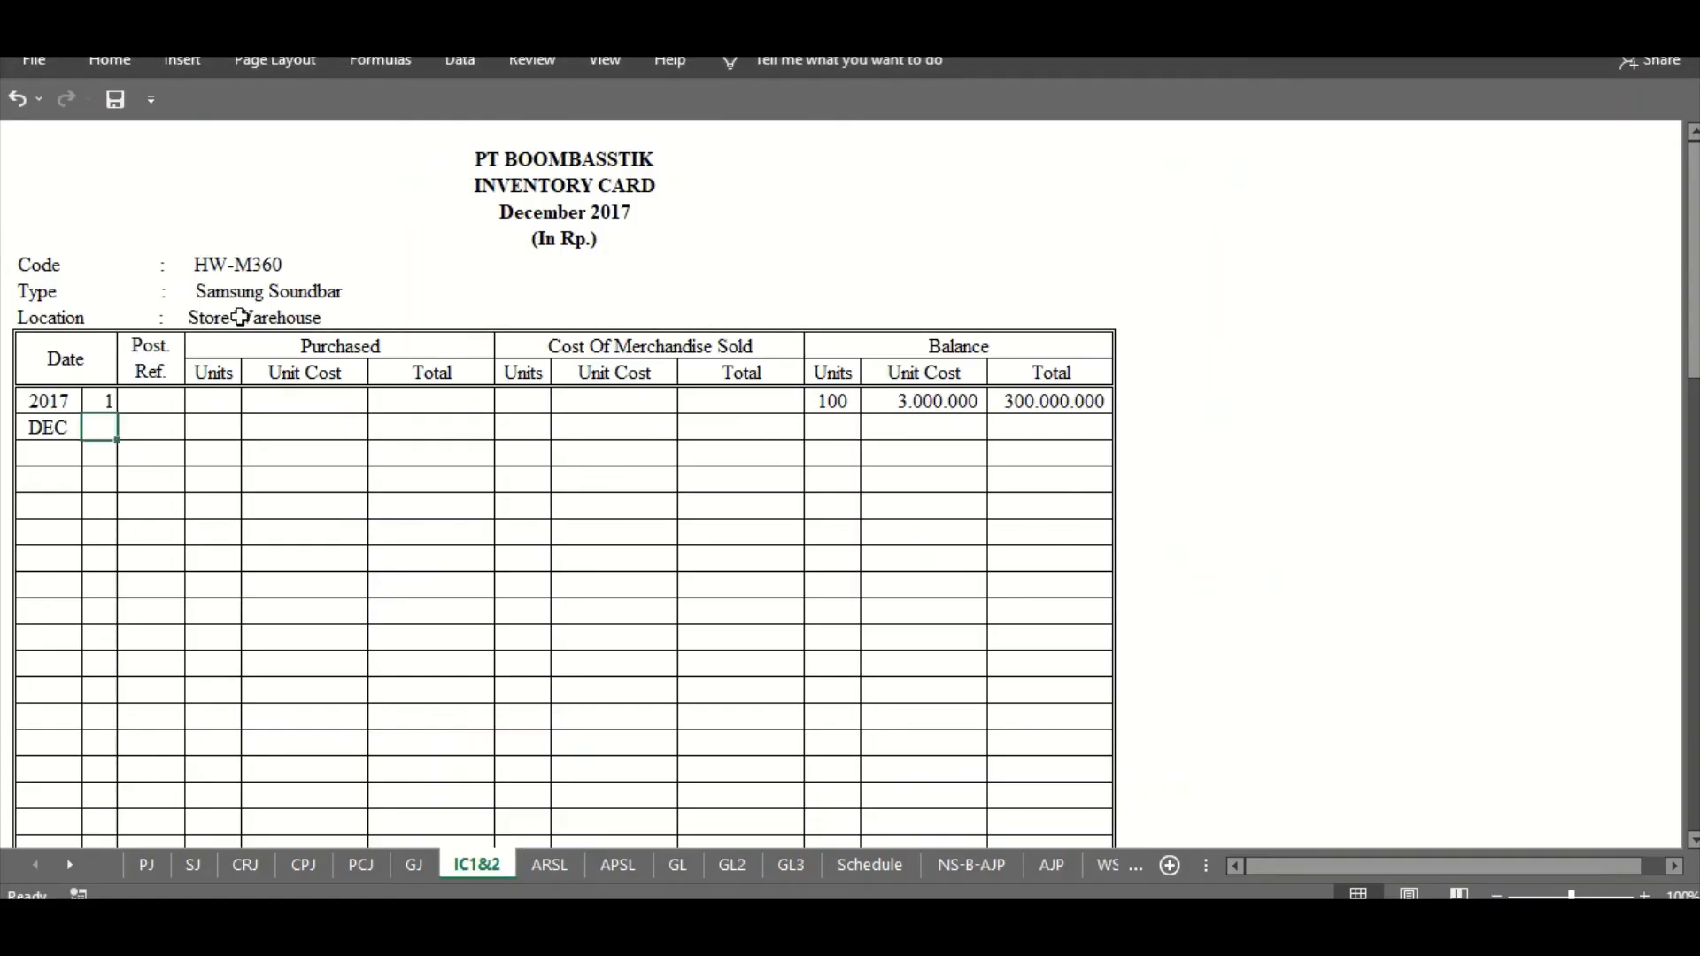
text(2)
key(Right)
key(Right)
key(Right)
key(Right)
key(Right)
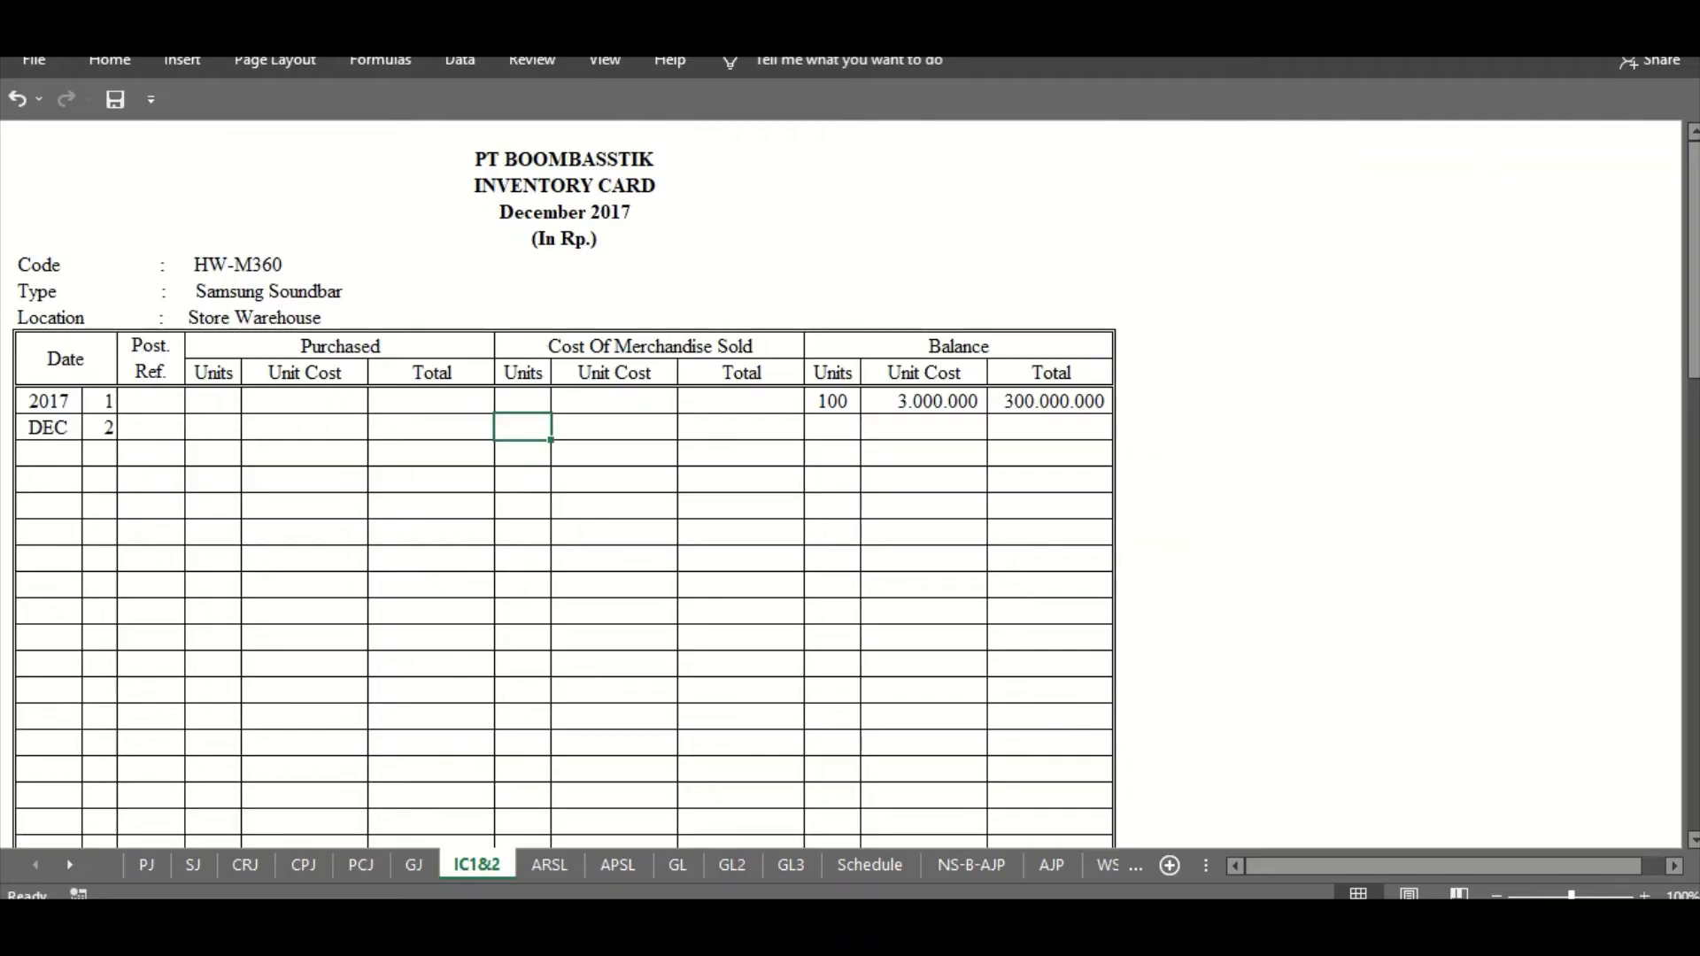
- Check the HW-M360 quantity in document #3 and enter 25 as the Cost Of Merchandise Sold units for day 2
click(730, 920)
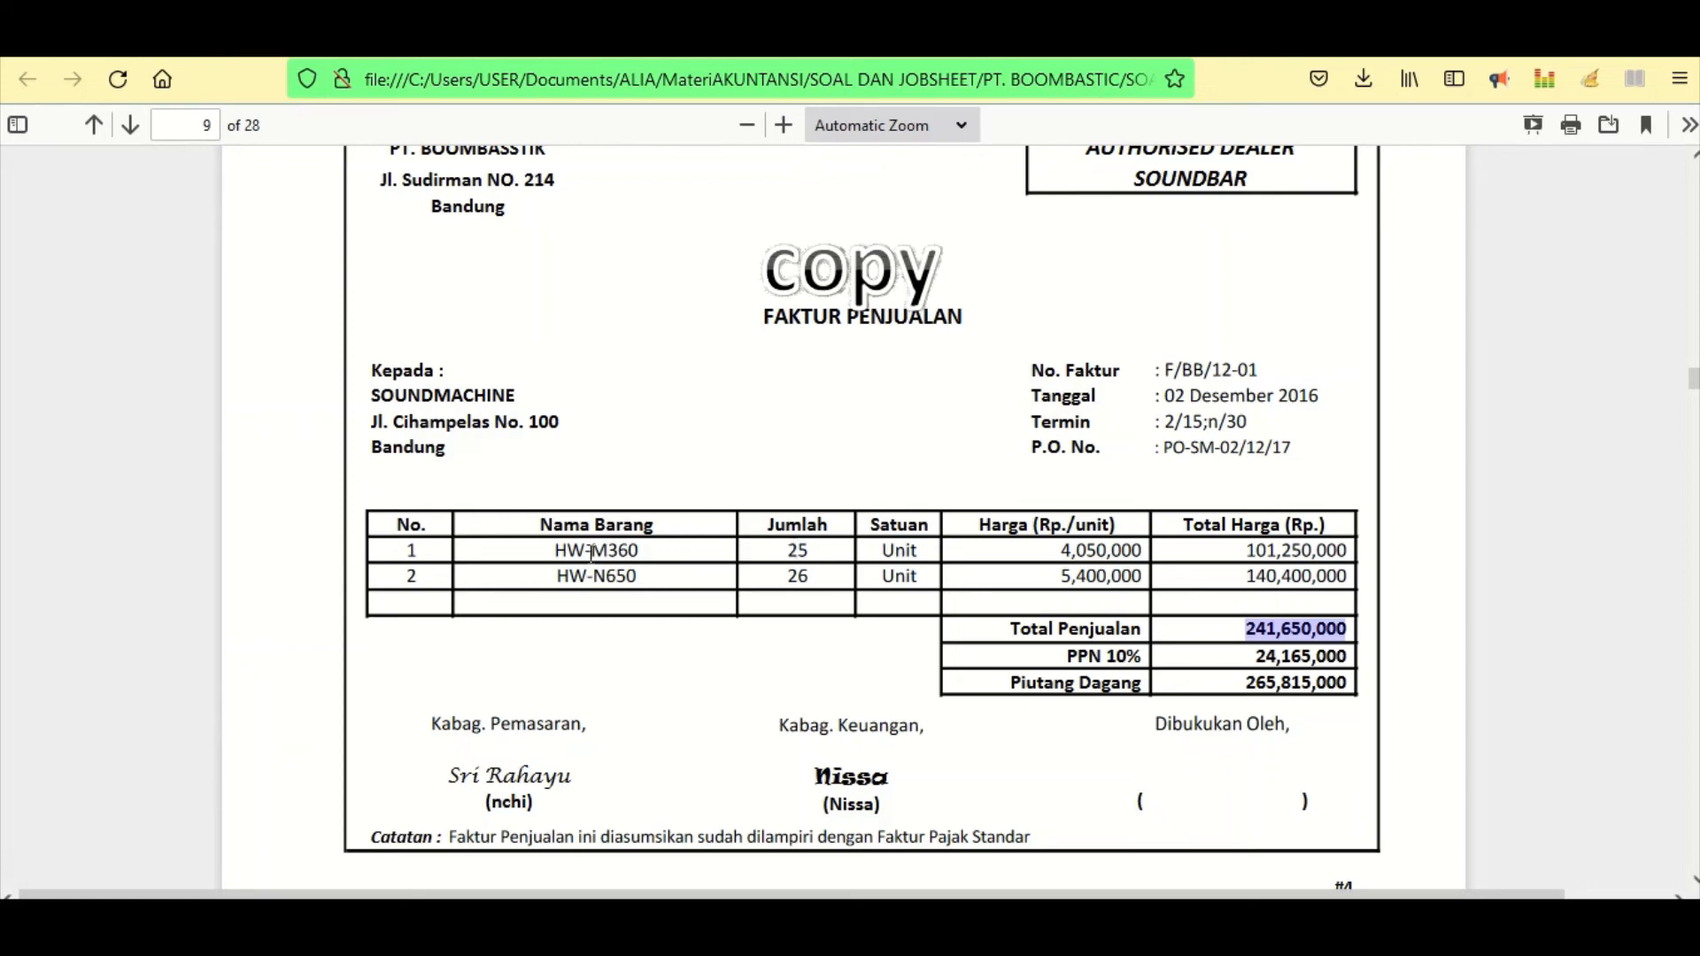
drag(555, 551, 640, 550)
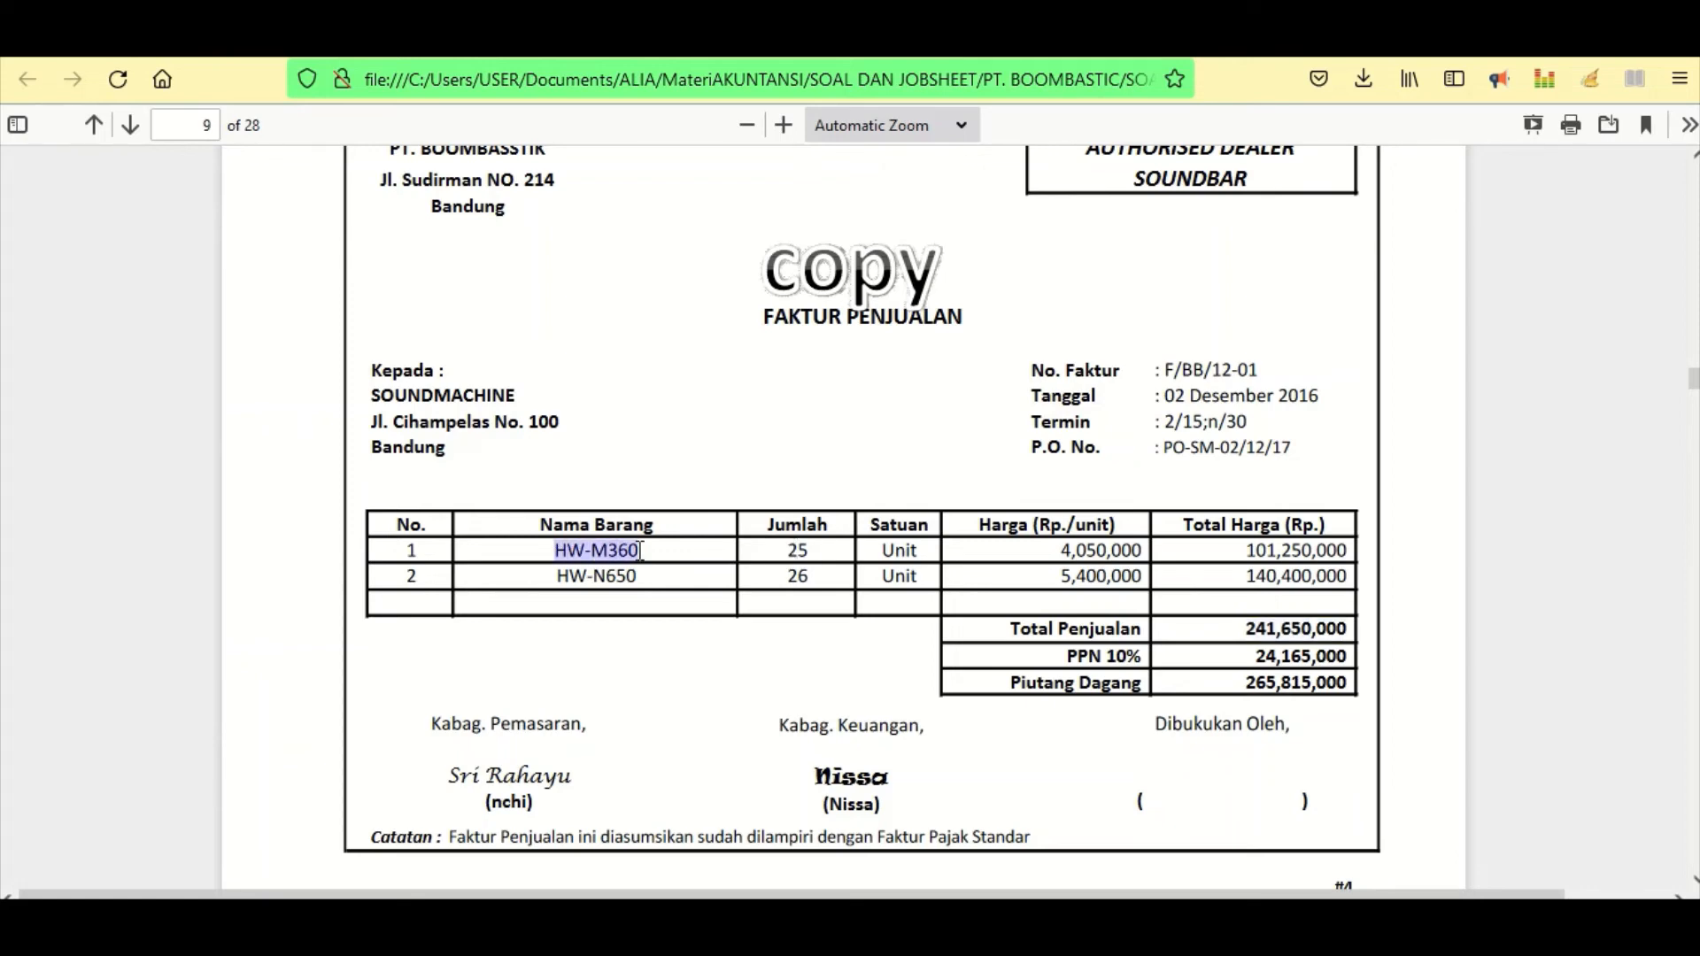
drag(786, 550, 815, 555)
key(ctrl+c)
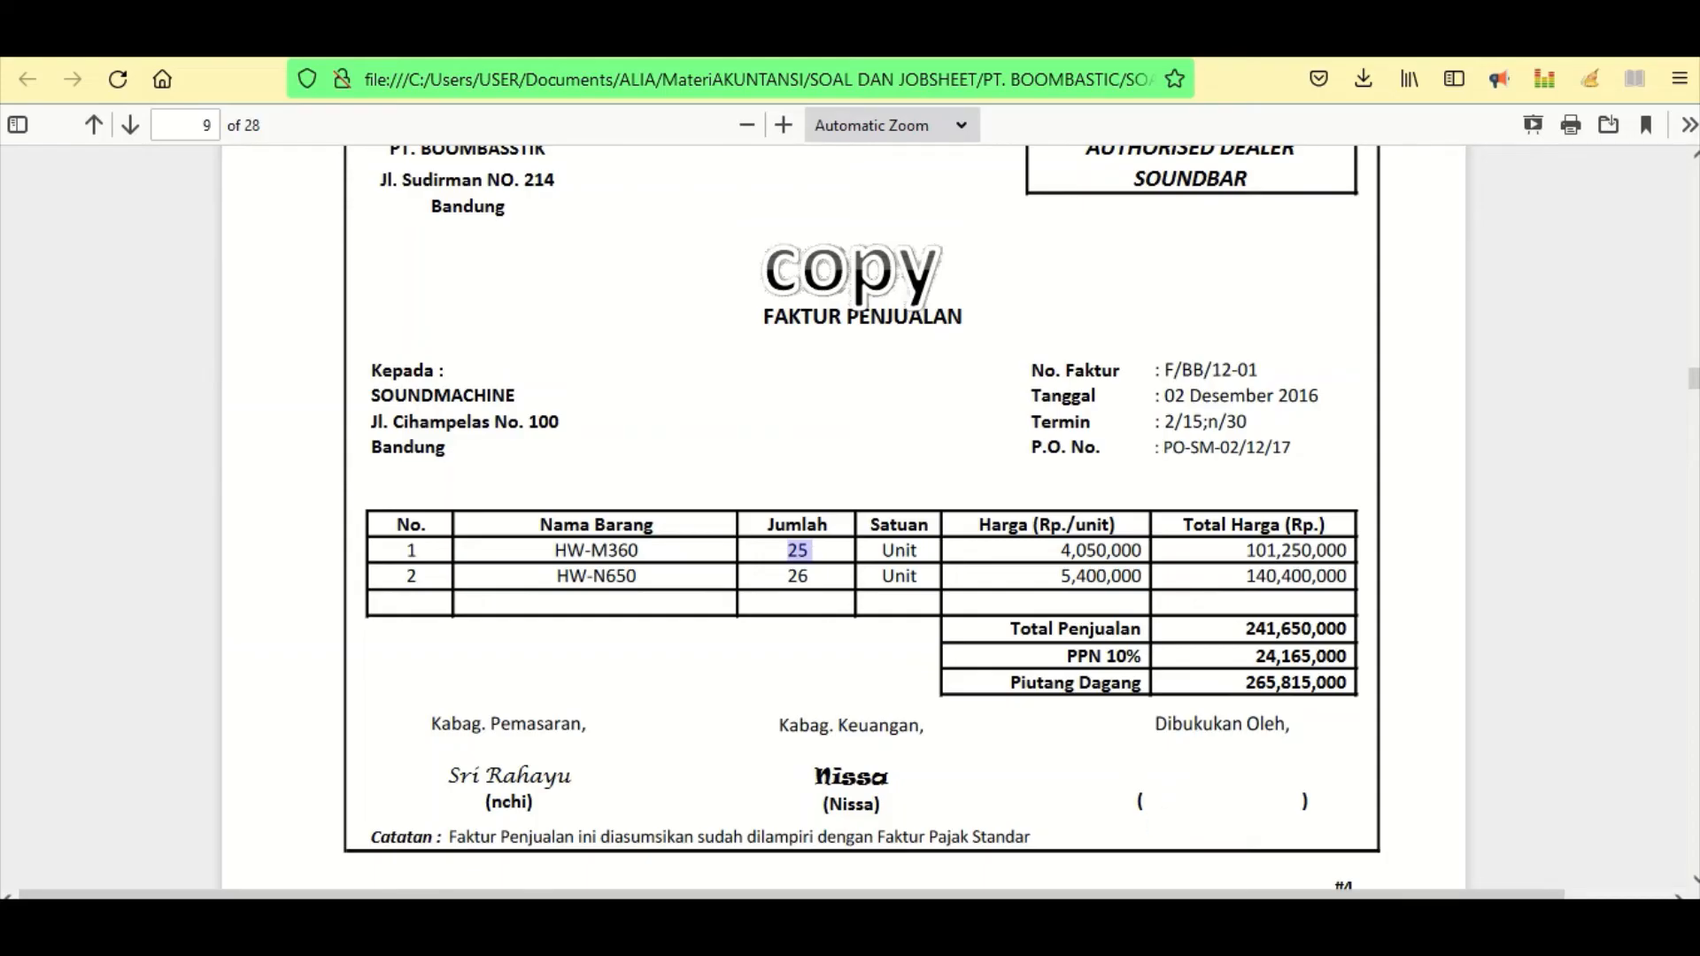
click(1146, 925)
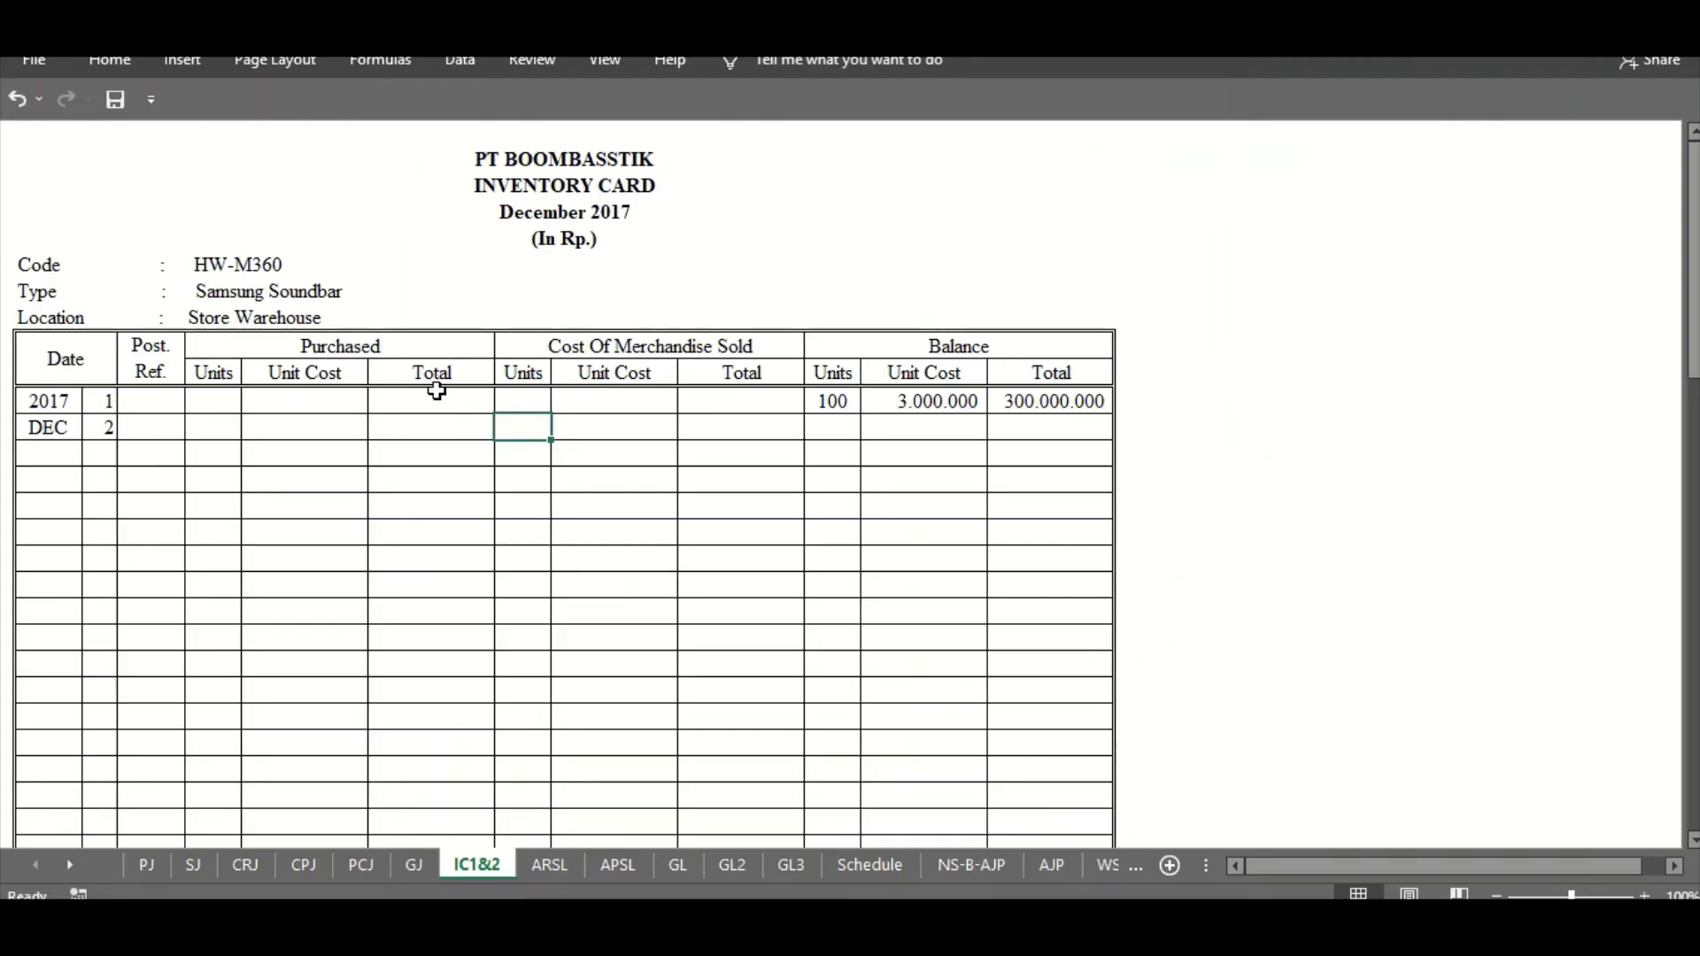
right_click(513, 429)
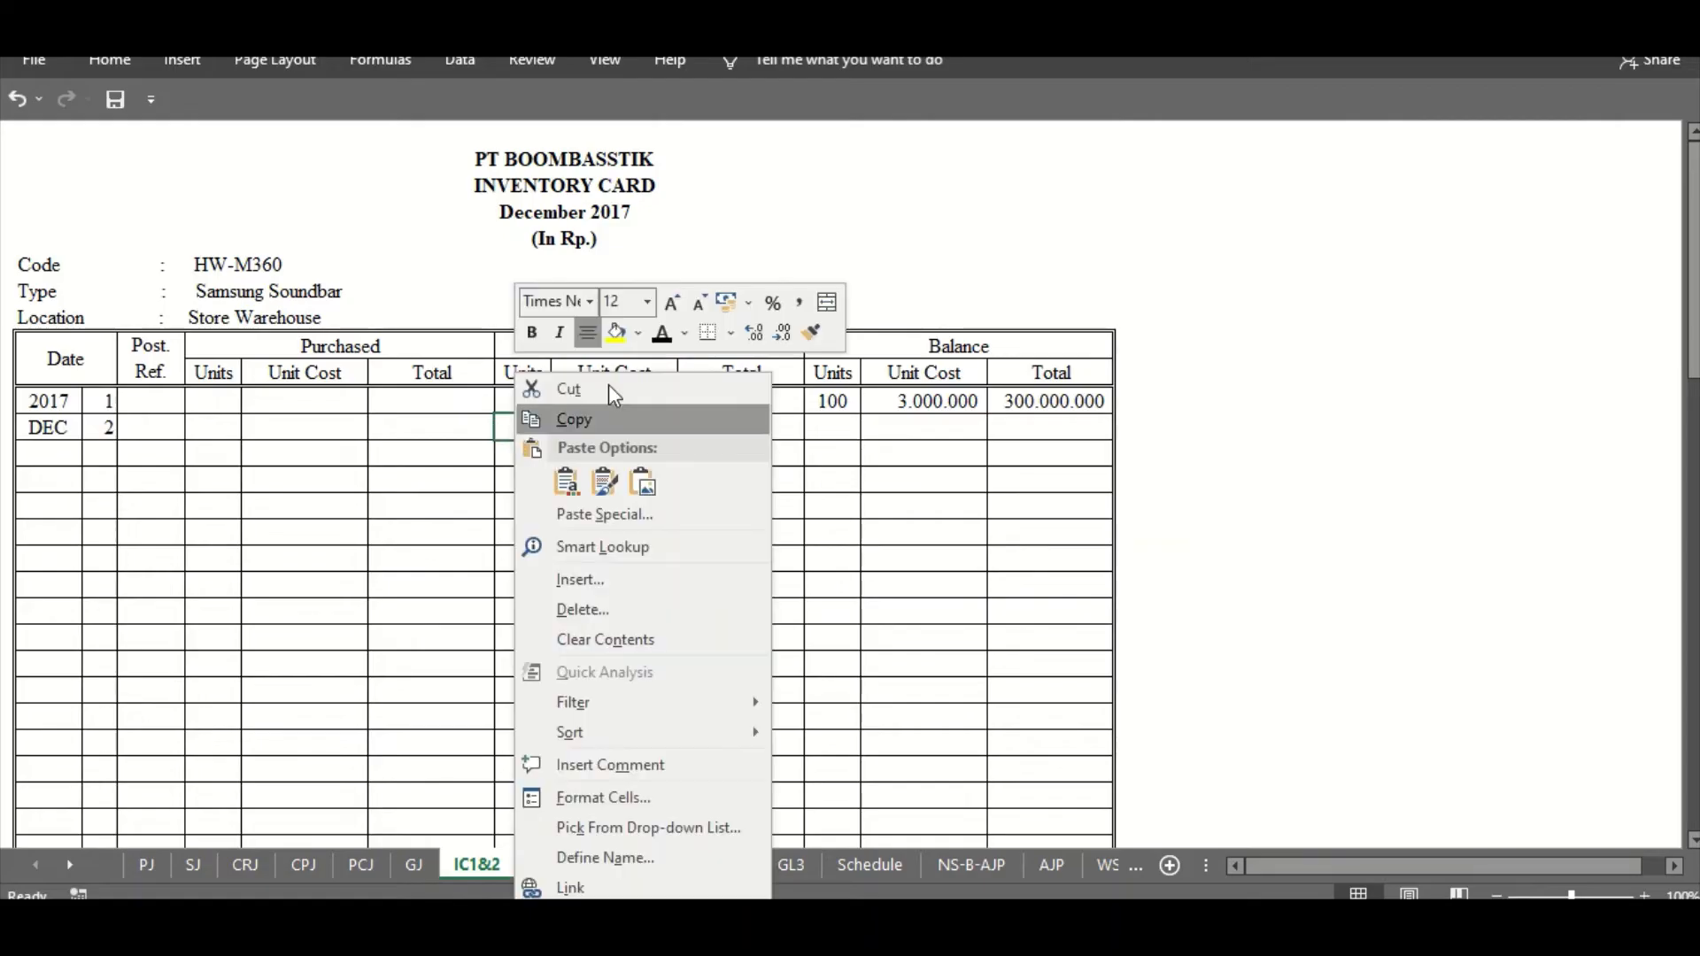
click(609, 480)
click(613, 476)
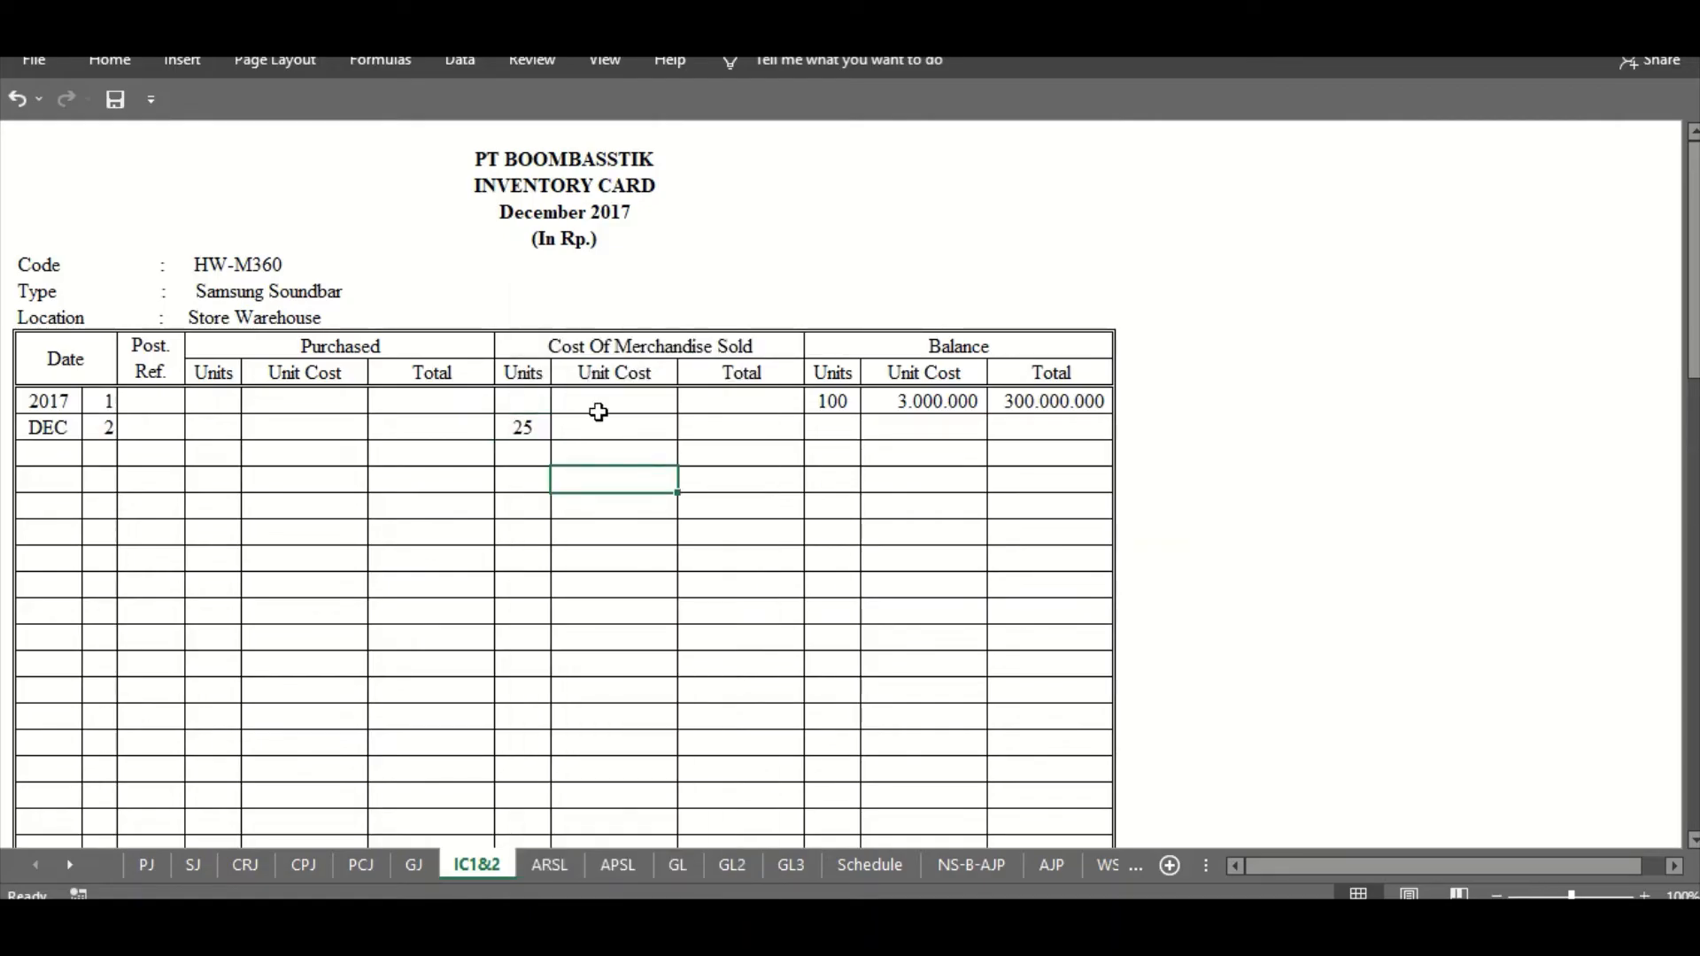
- Set the day 2 Cost Of Merchandise Sold unit cost and total to black text, showing the prefilled 3.000.000 and 75.000.000
click(622, 434)
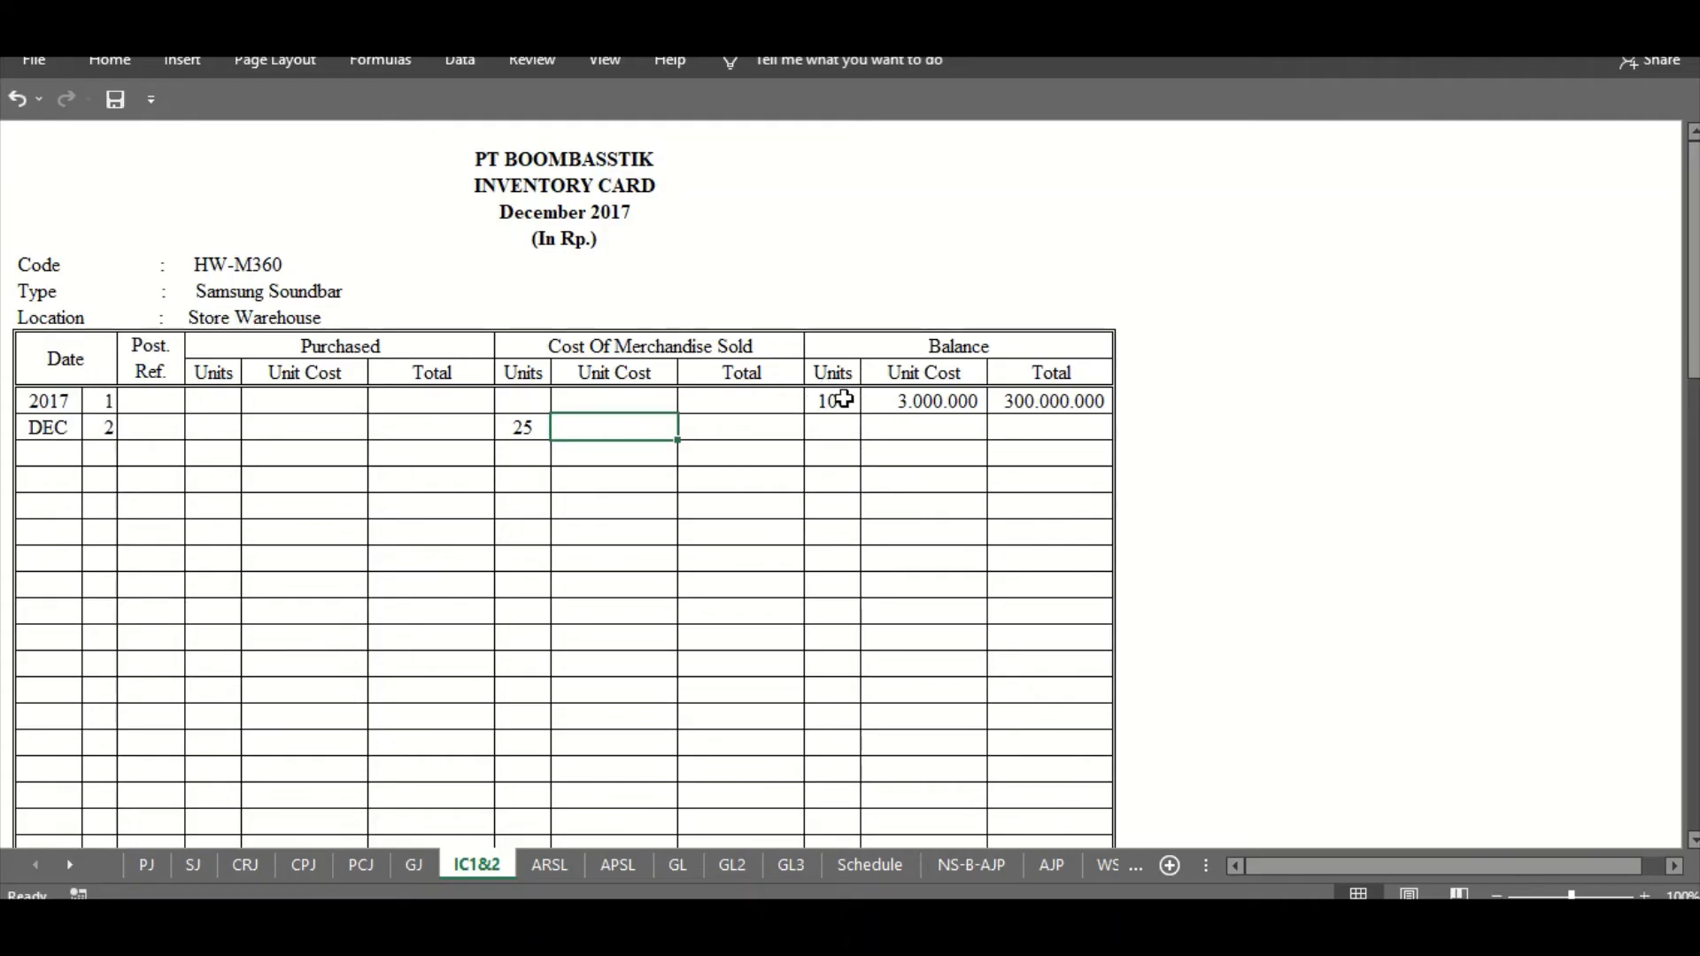
drag(843, 400, 1006, 400)
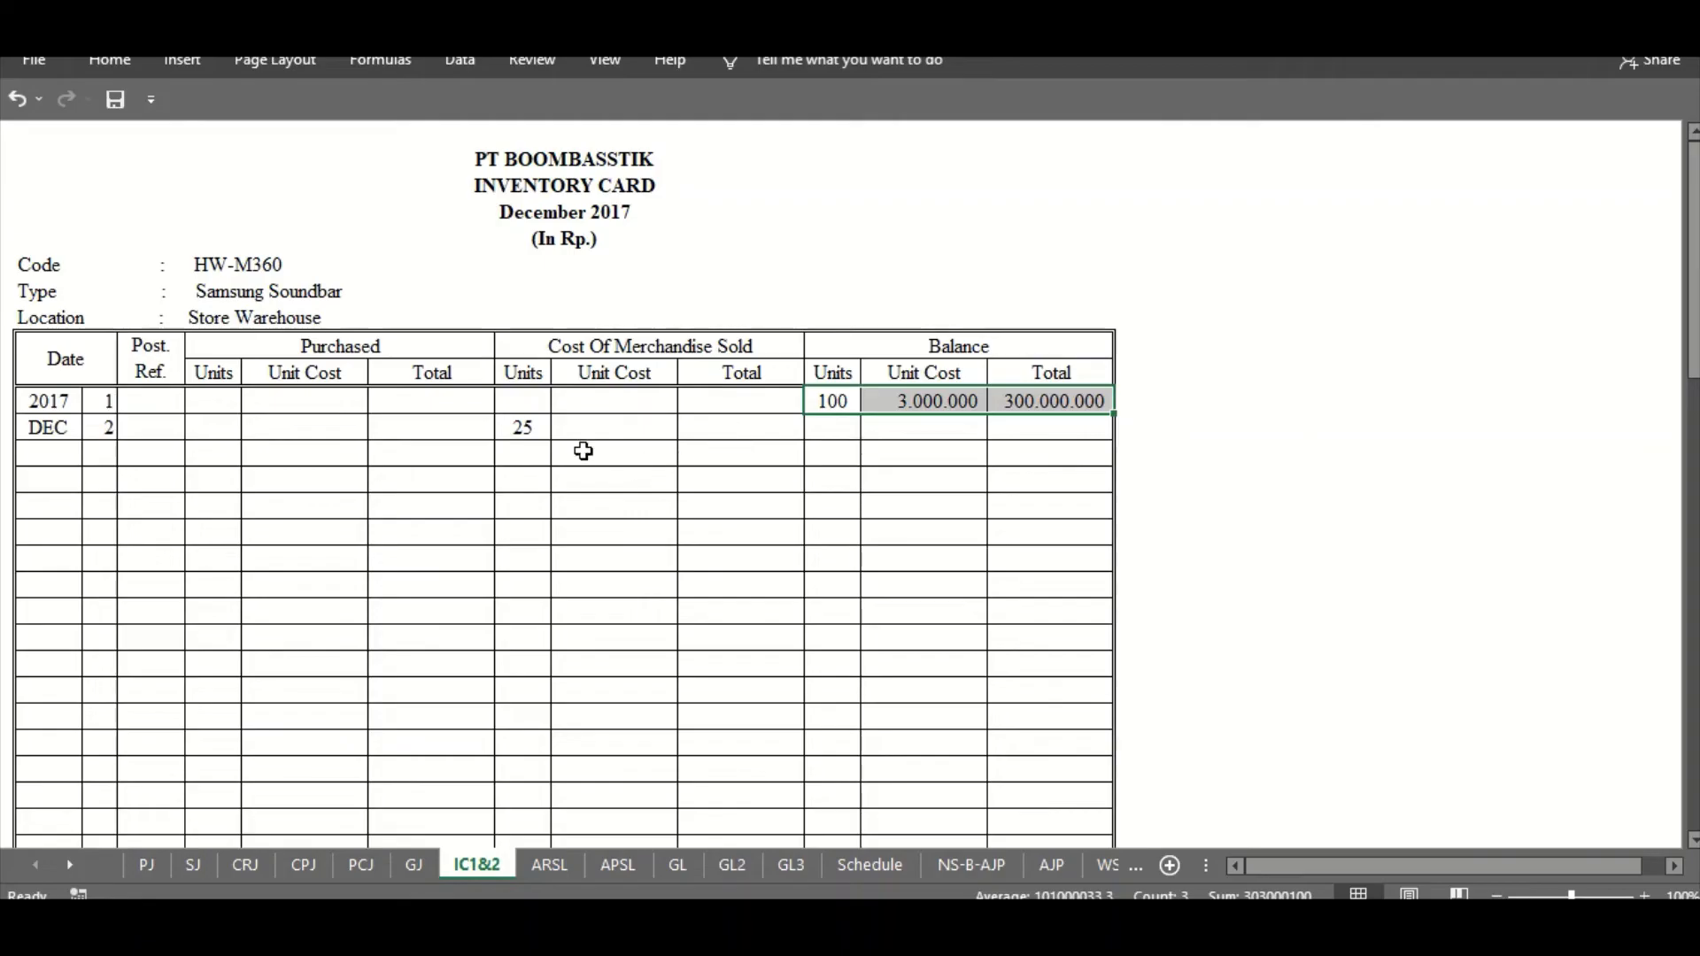
click(608, 430)
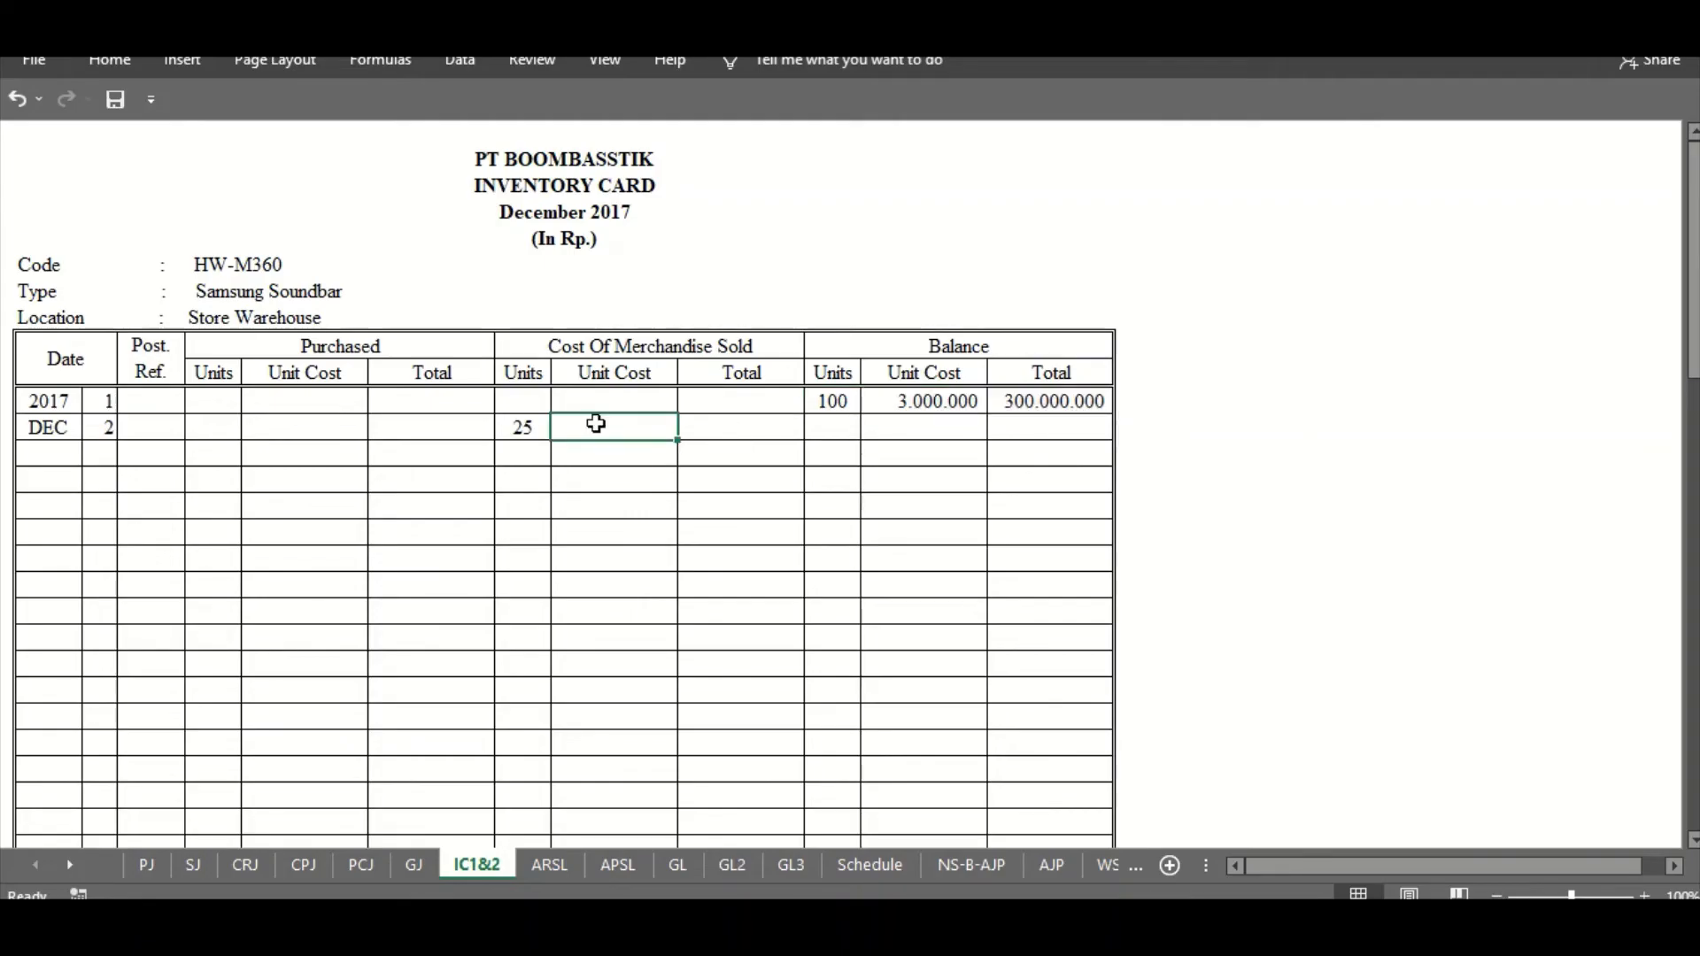
right_click(596, 424)
click(744, 343)
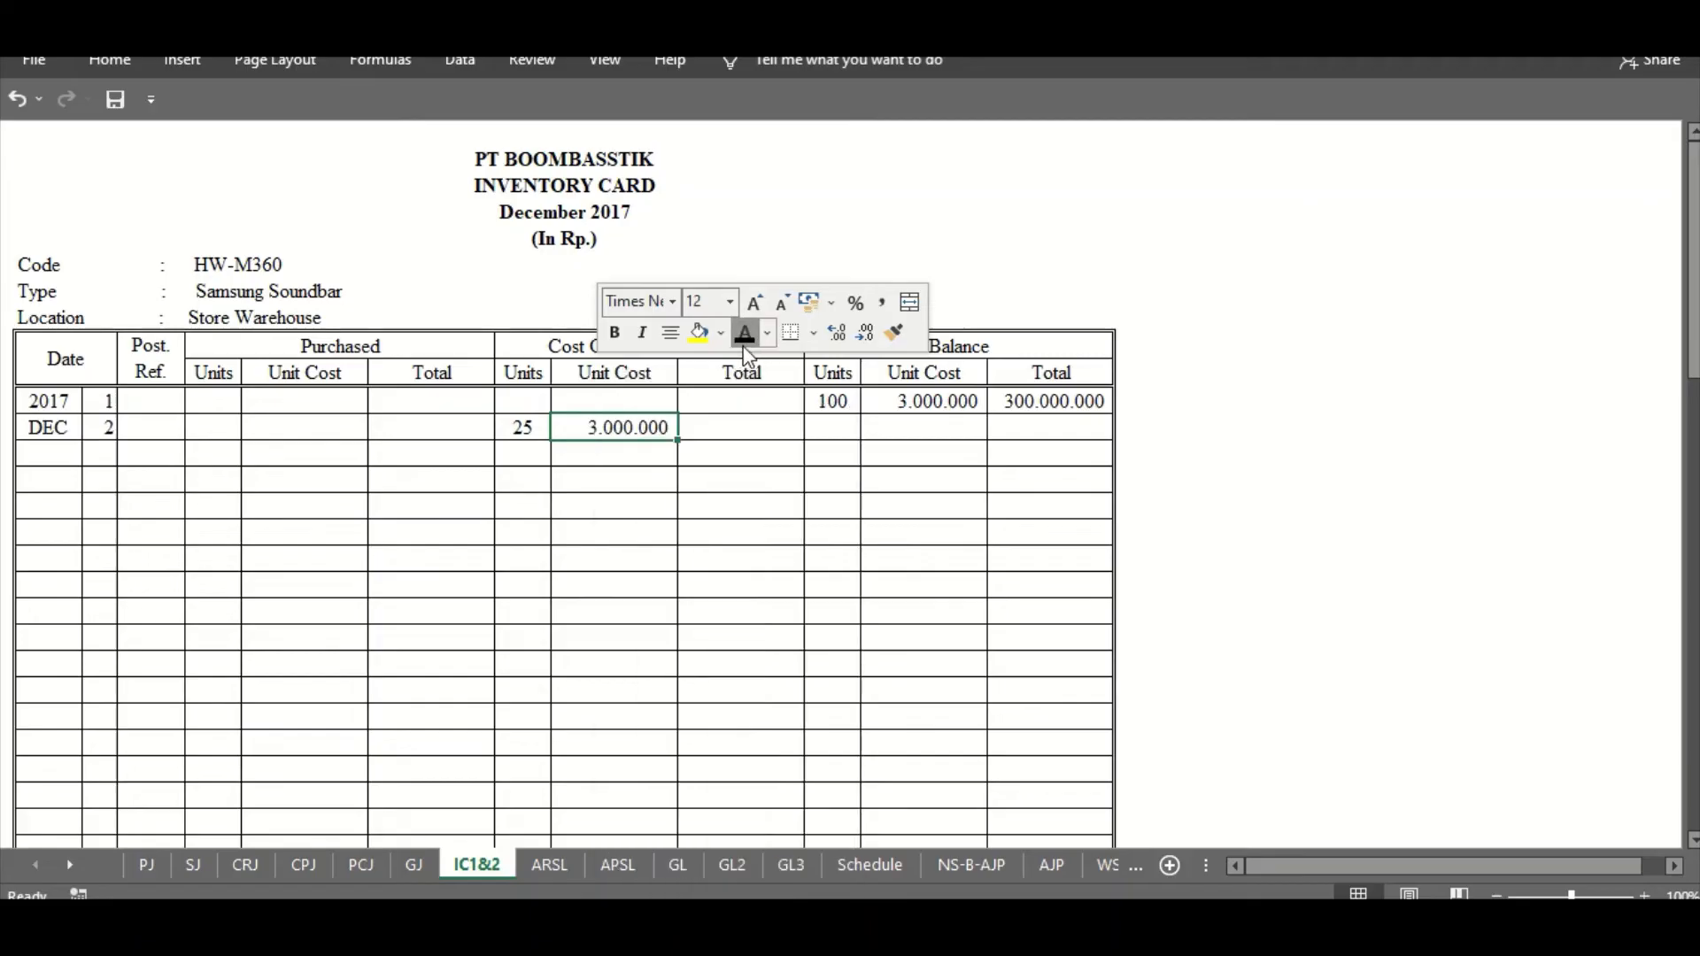
click(740, 426)
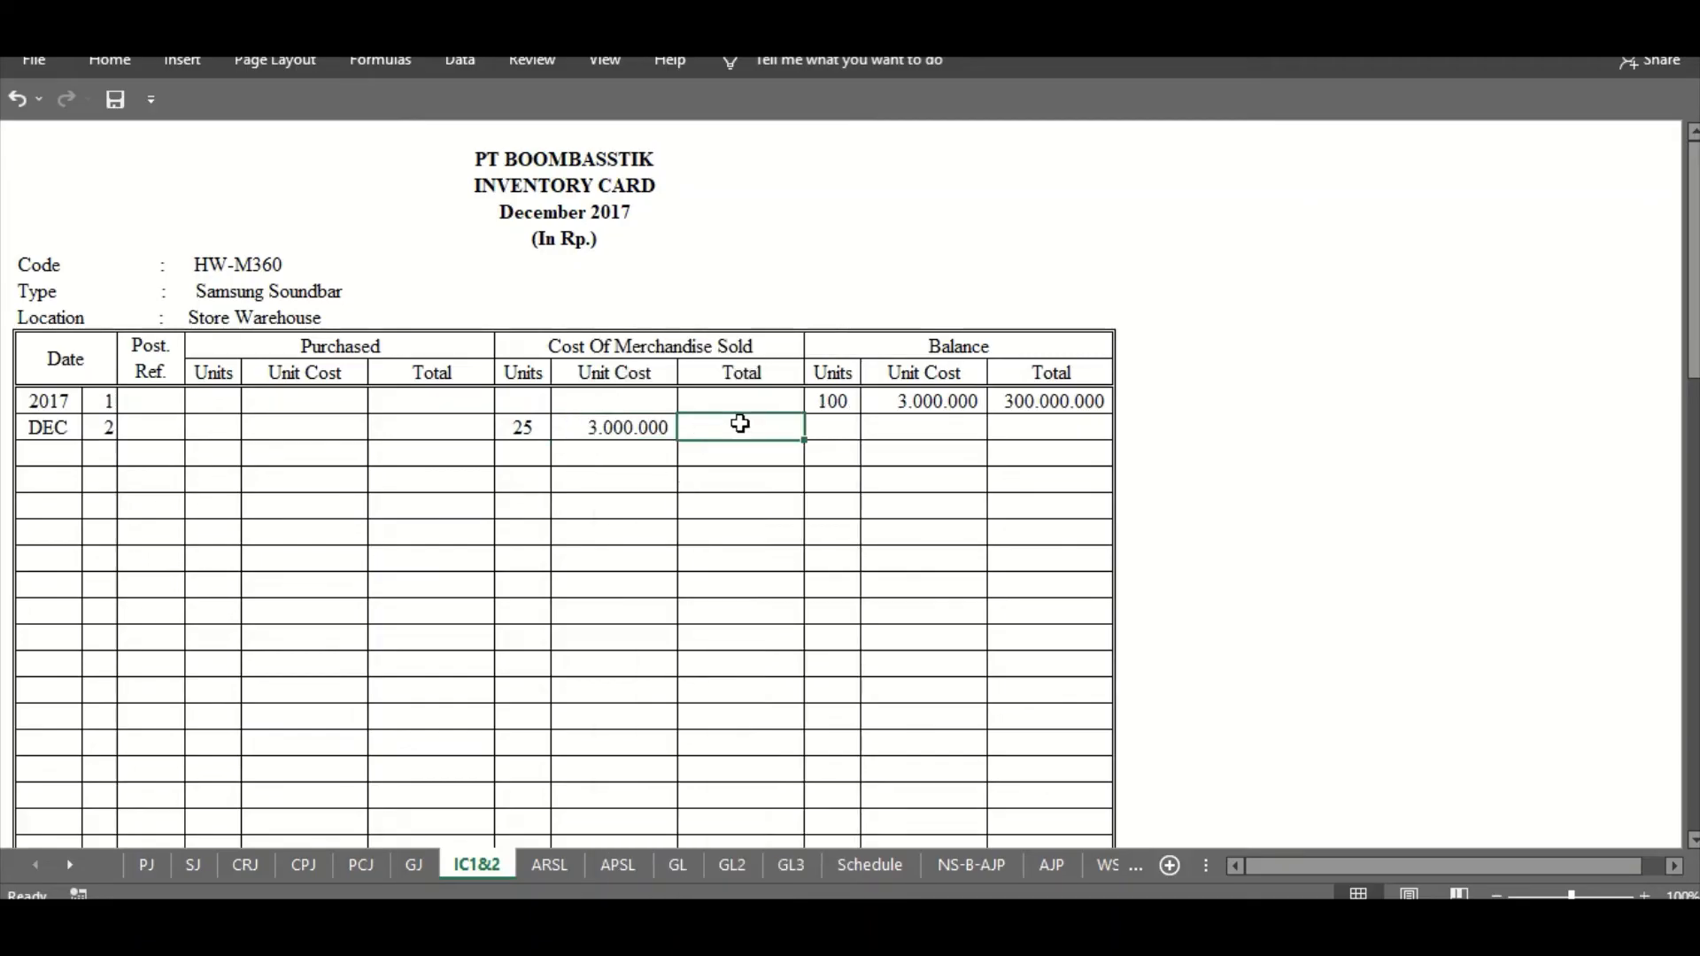
right_click(740, 424)
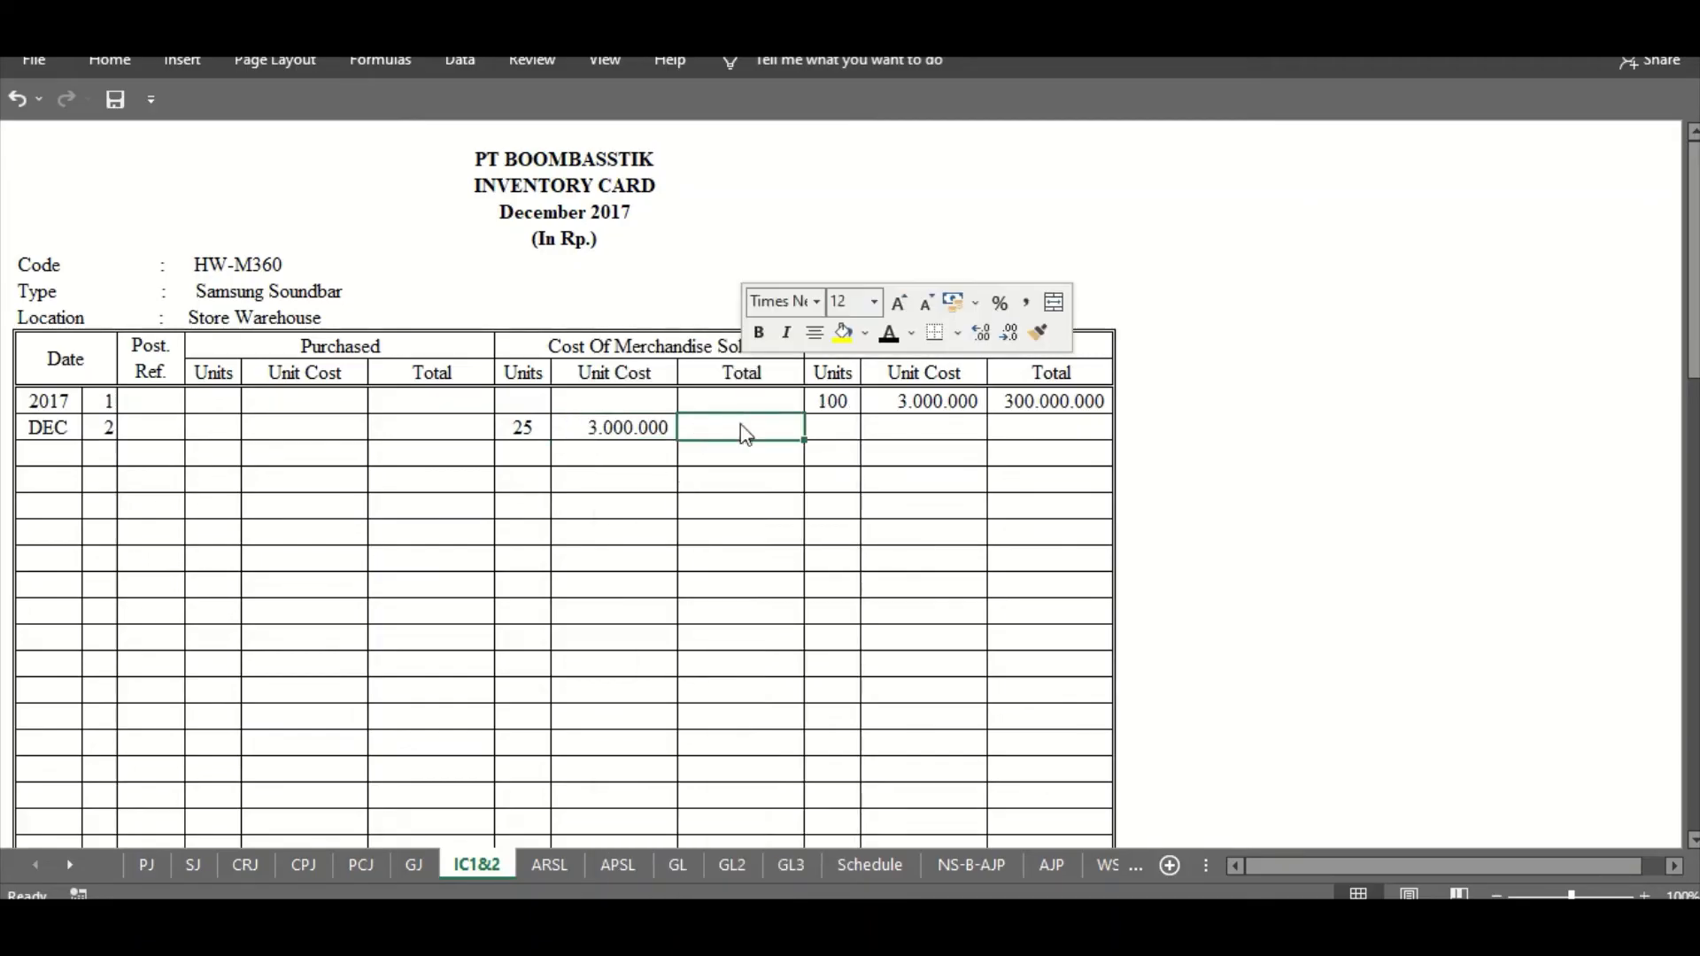
click(886, 333)
click(673, 452)
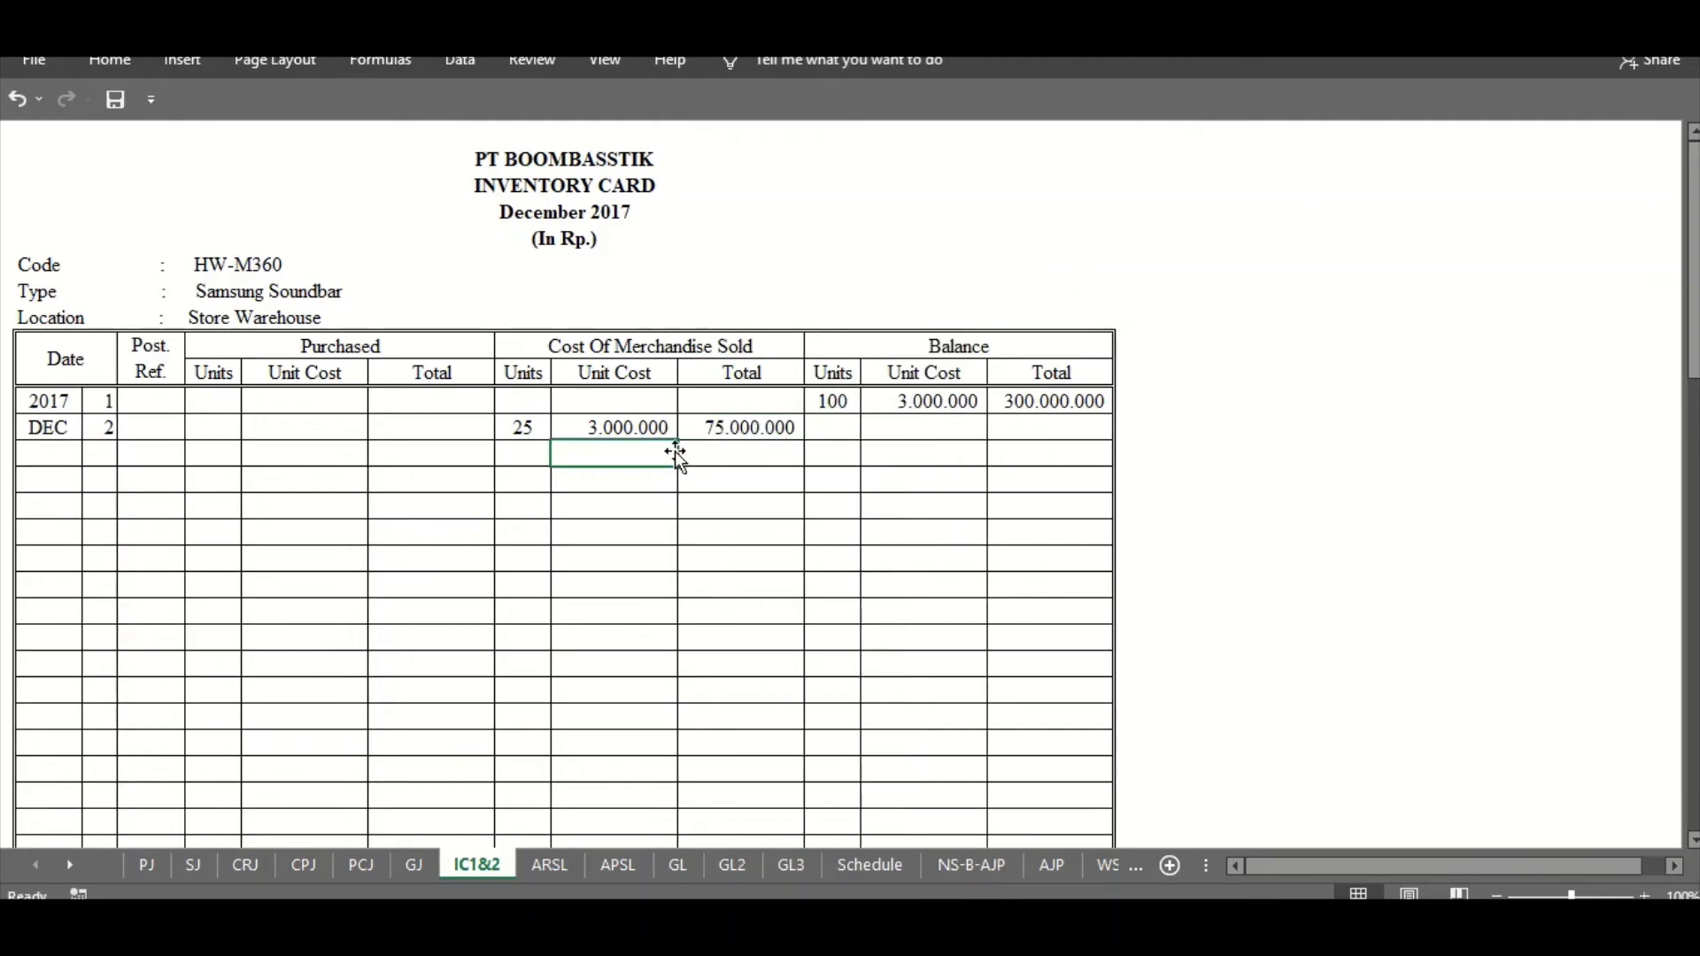
- Set the HW-M360 card's day 2 balance to black text, showing the prefilled 75 units, 3.000.000 unit cost and 225.000.000 total
click(834, 429)
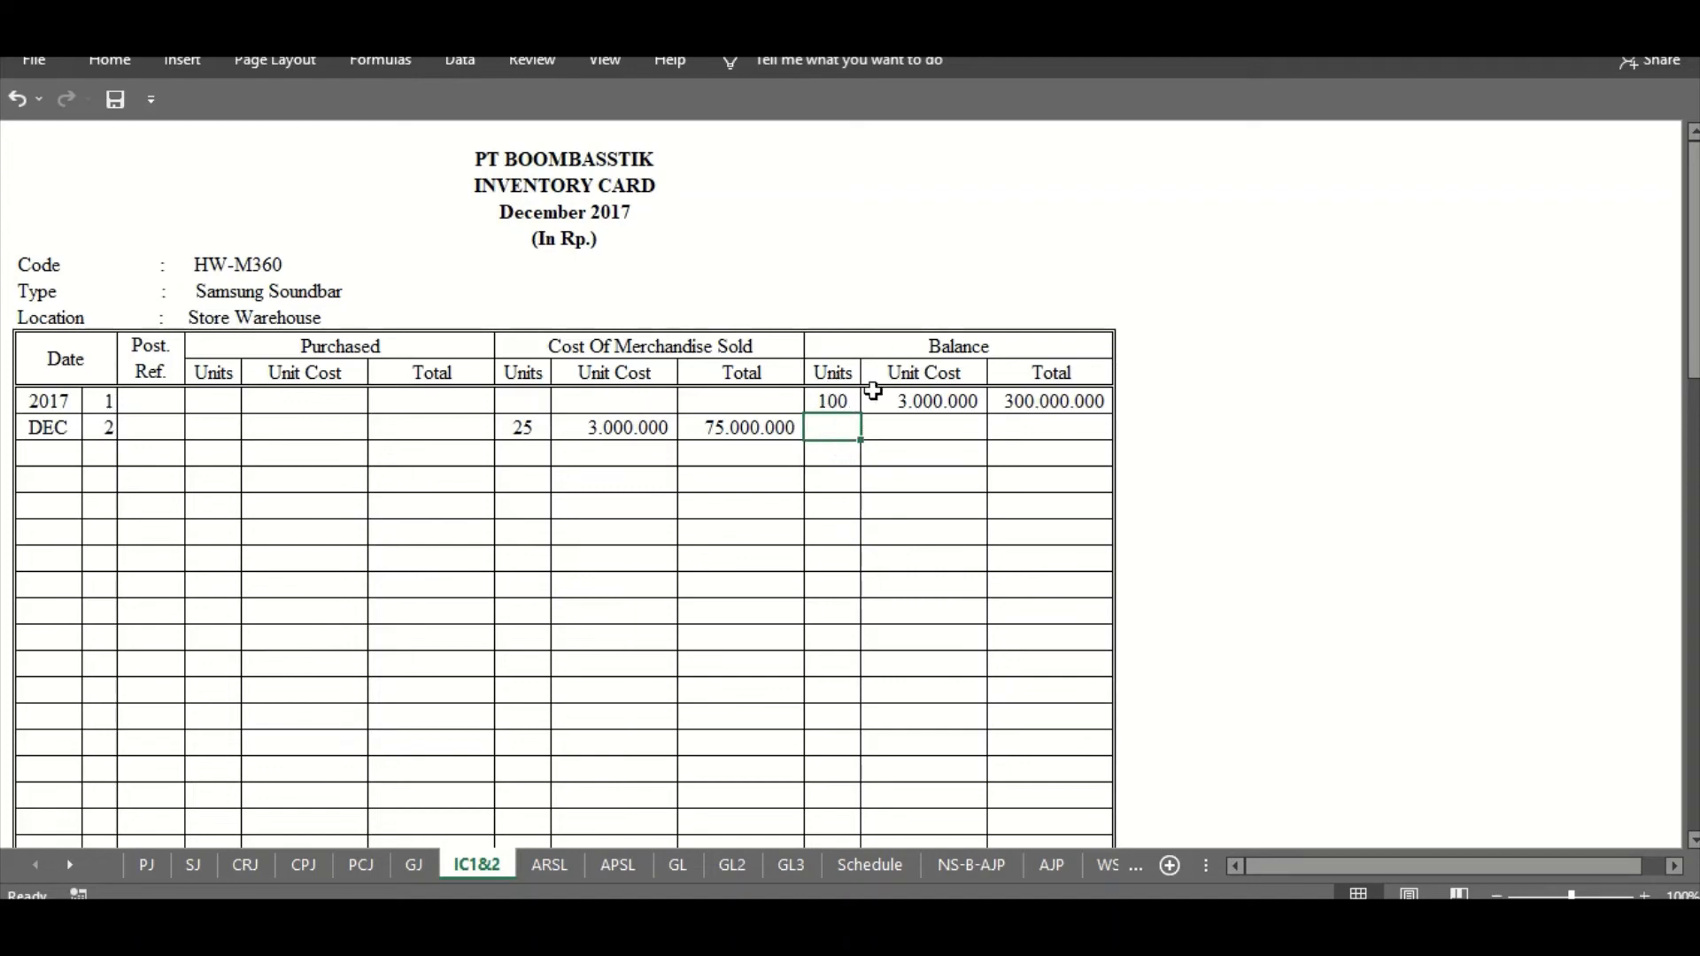
right_click(818, 429)
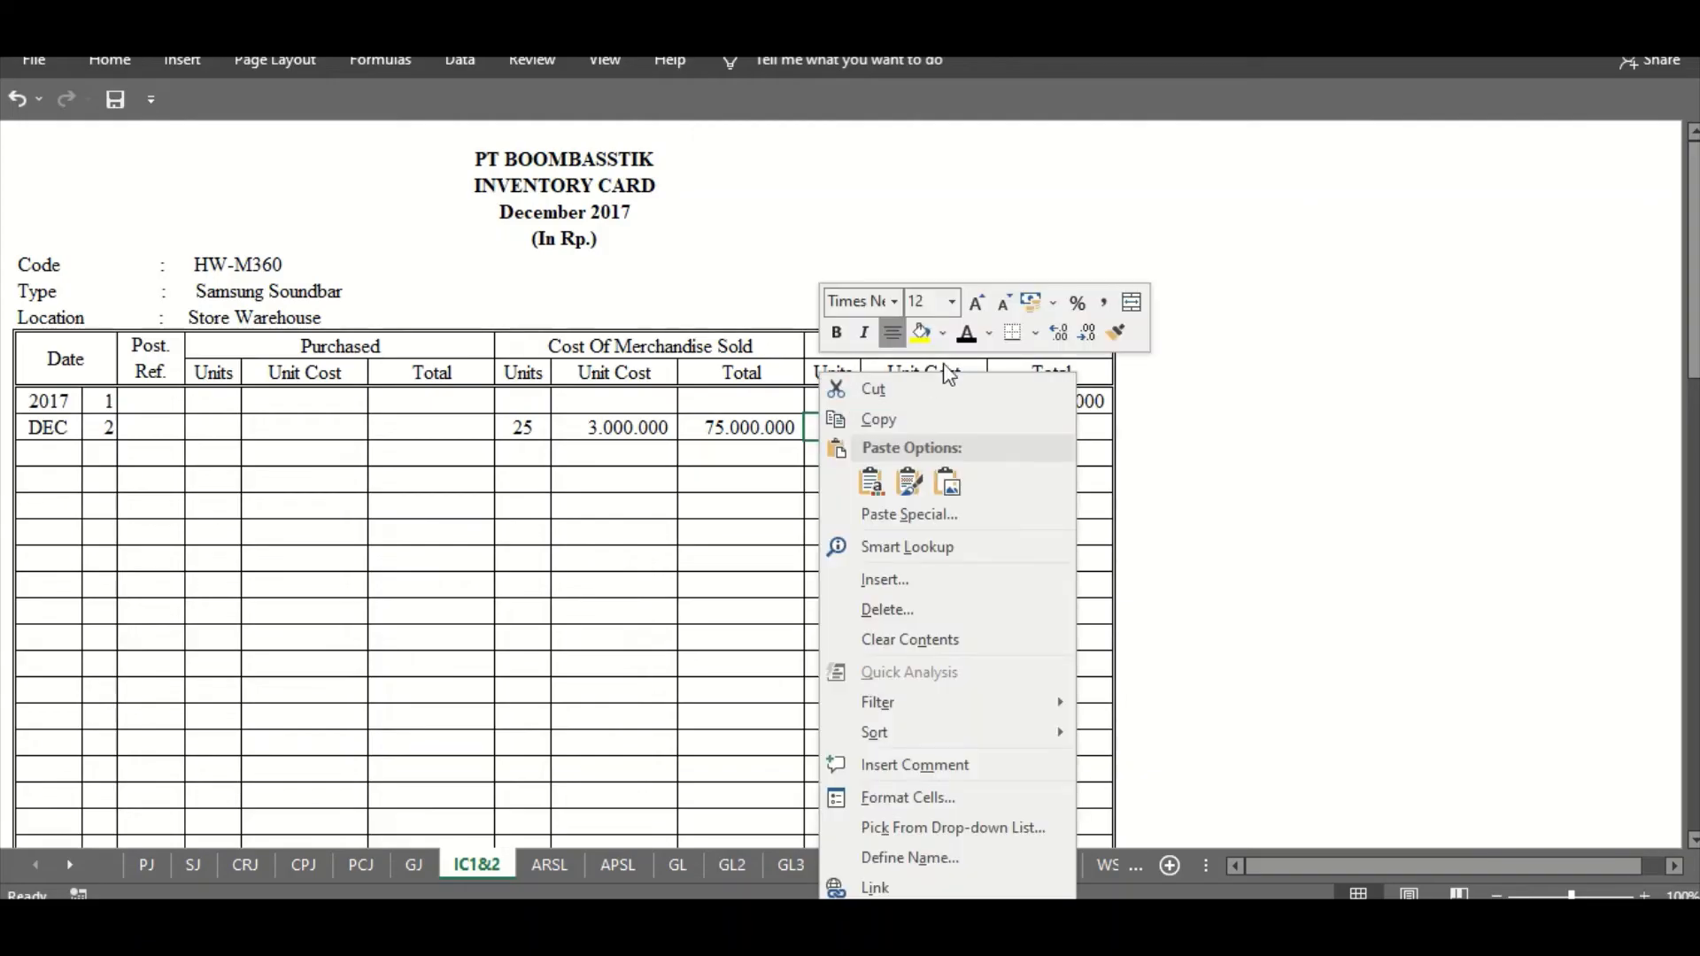
click(962, 337)
click(921, 423)
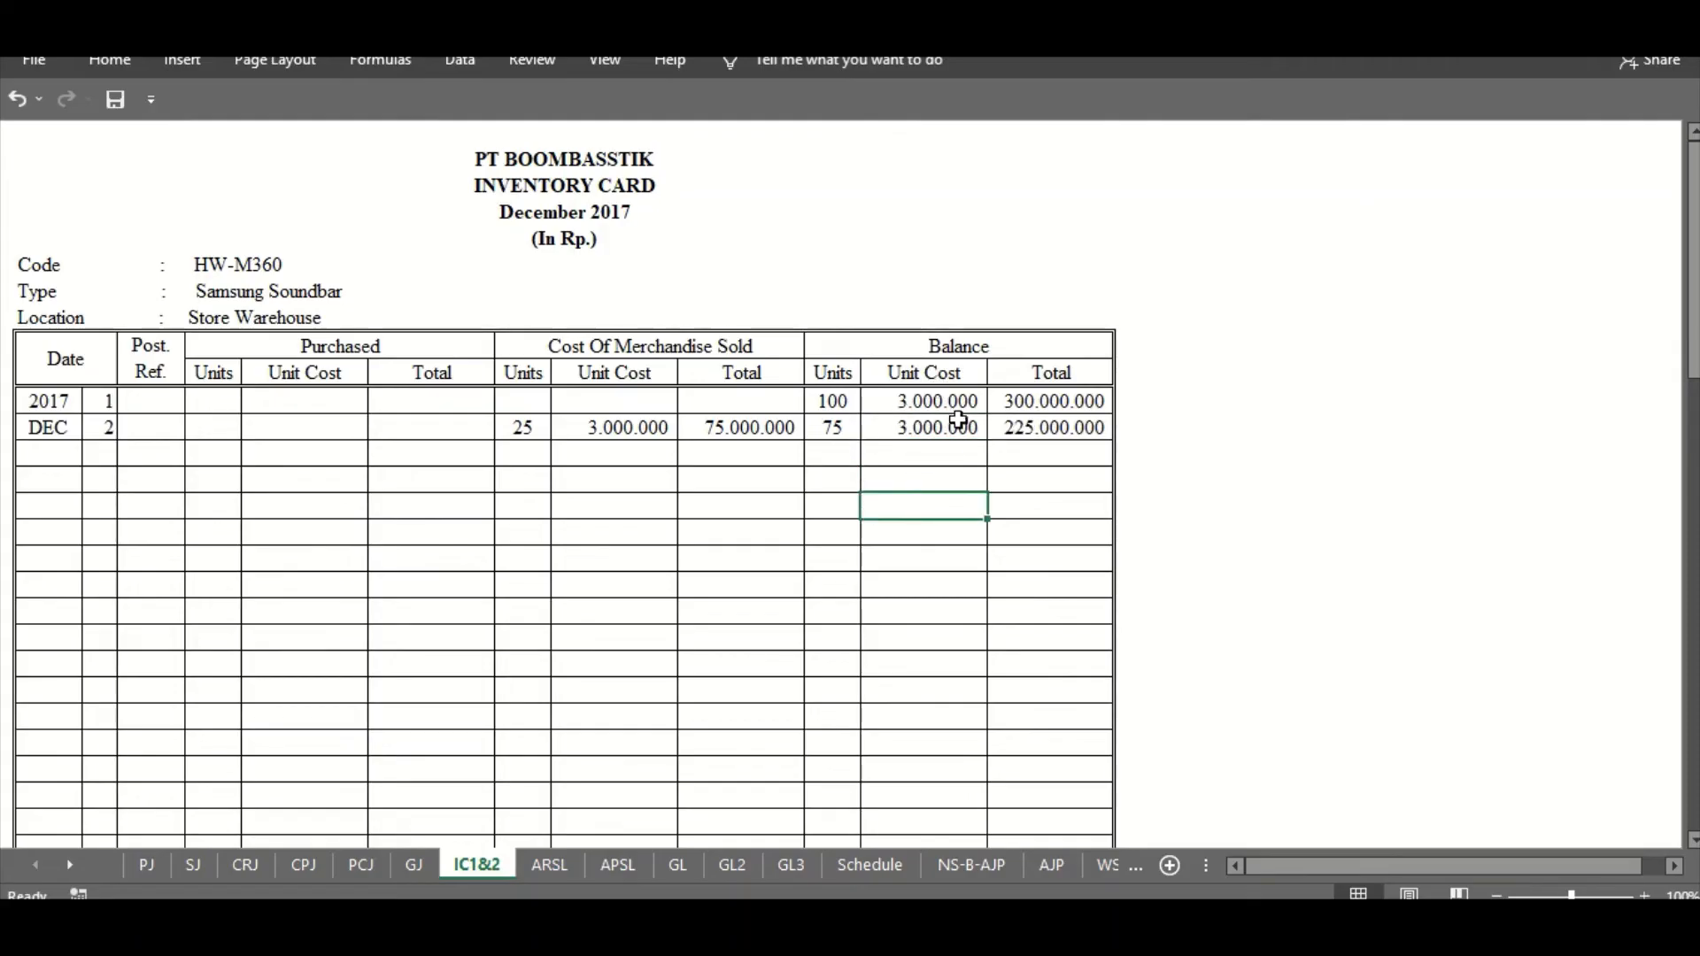
click(1019, 431)
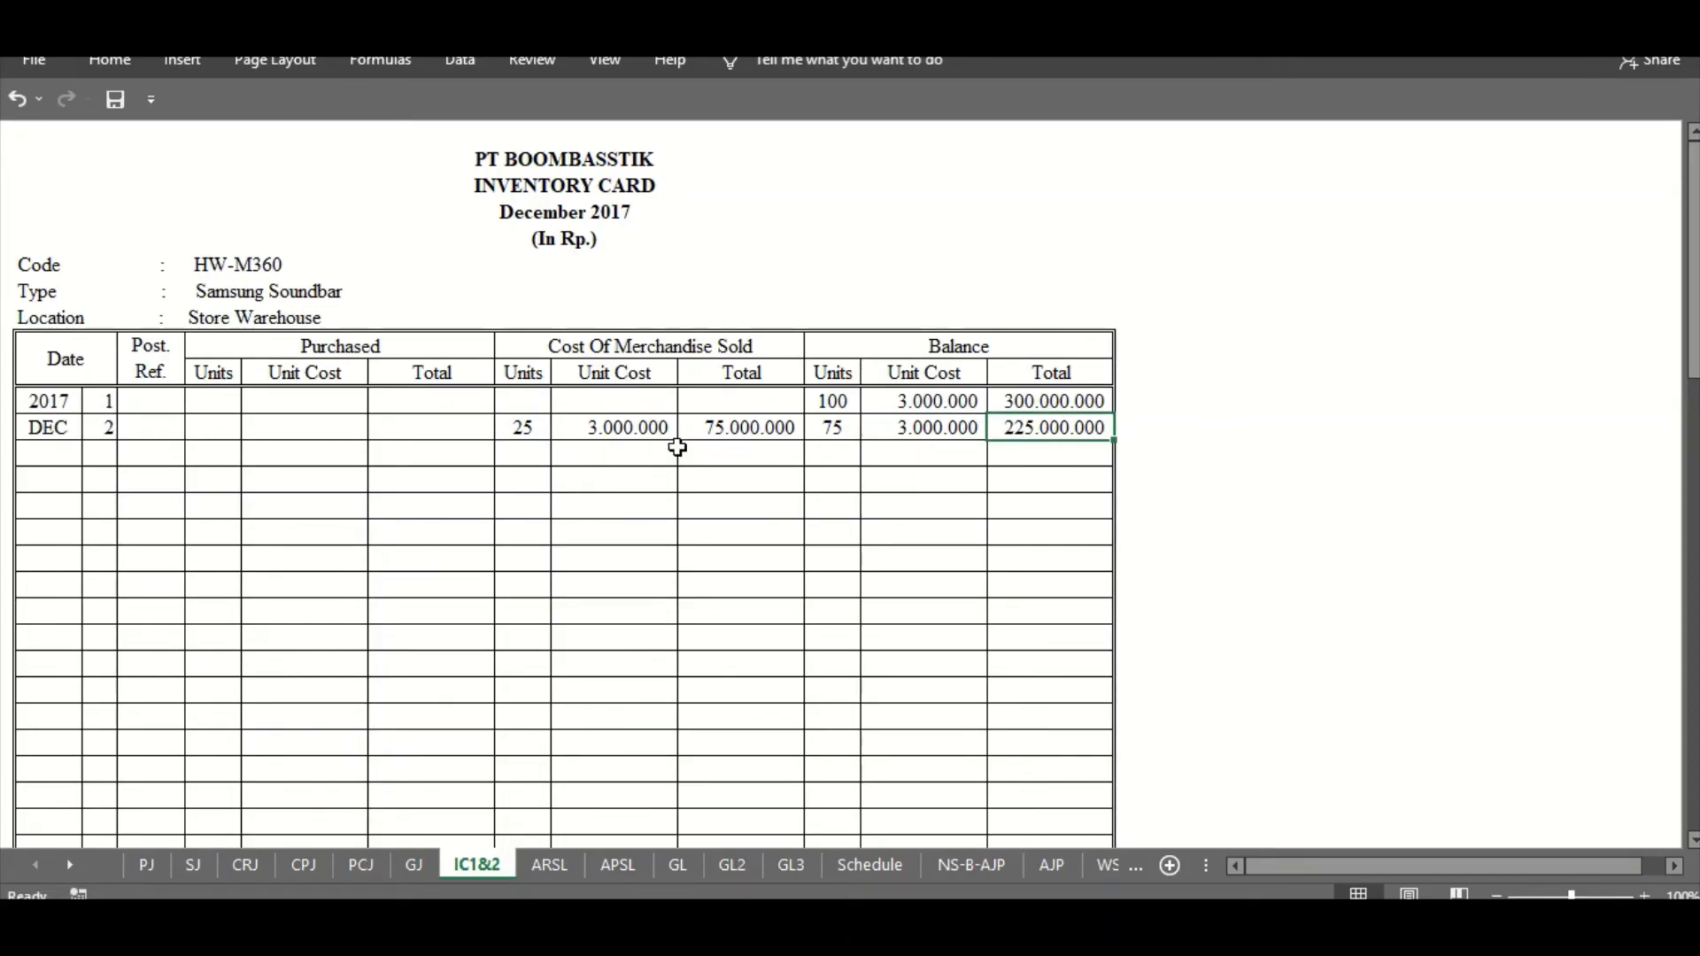
- Compare the HW-M360 unit cost in the inventory card with the item's selling price per unit in document #3
click(724, 434)
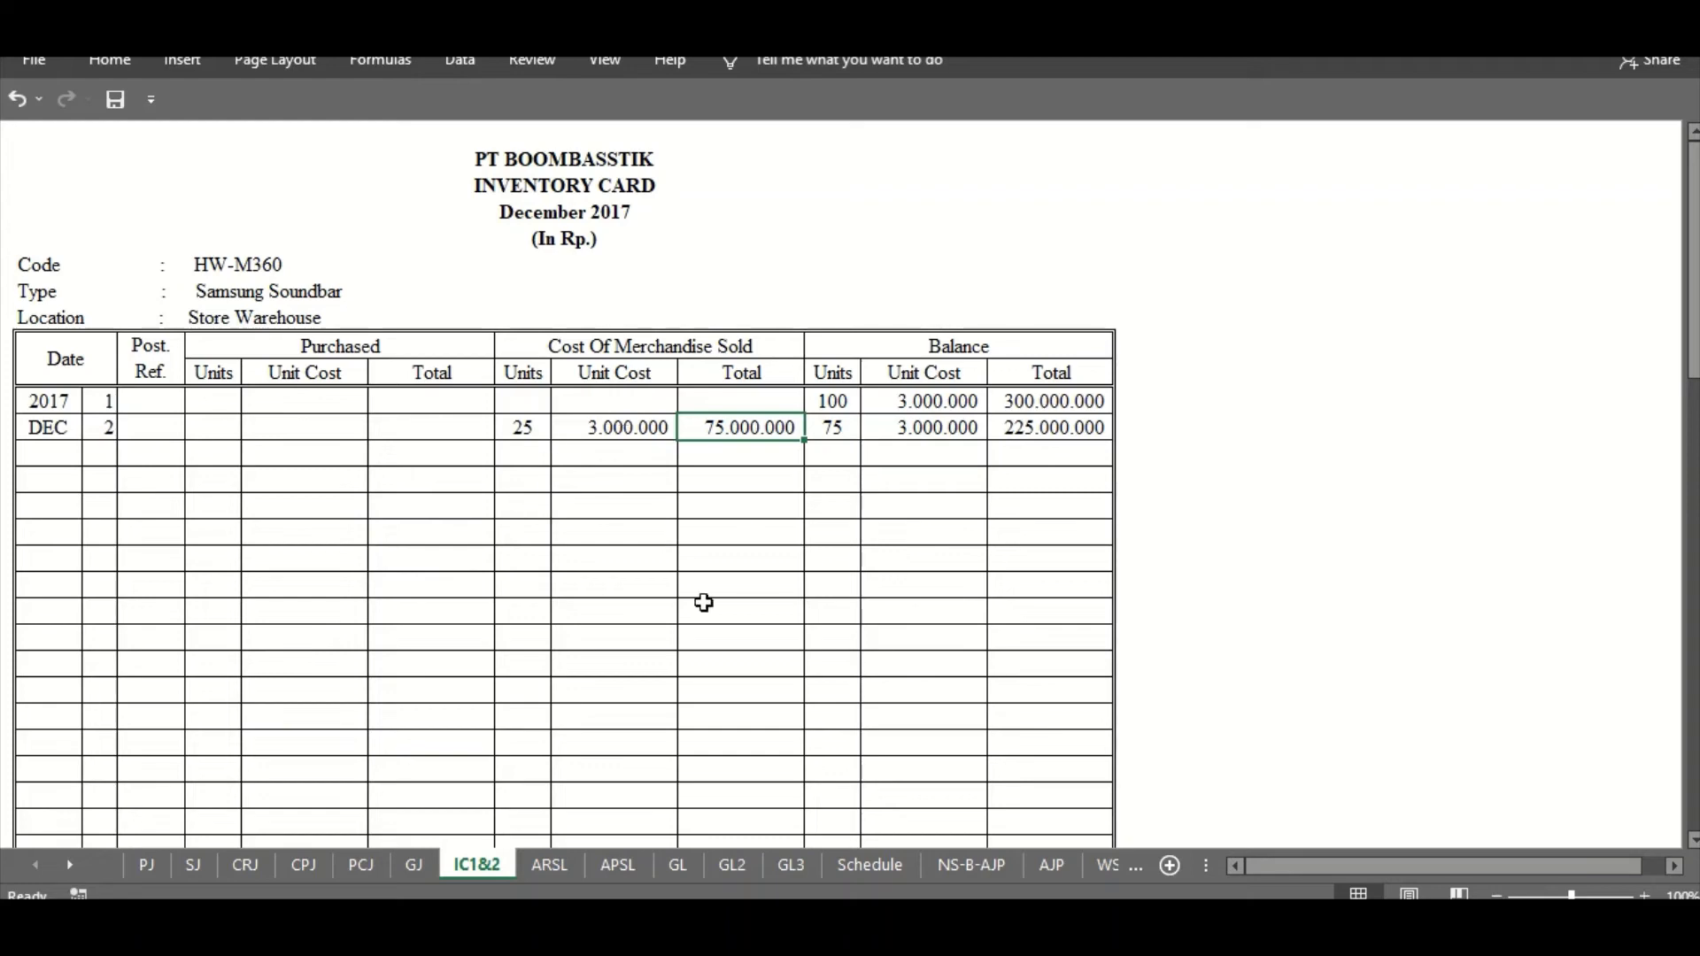
click(657, 424)
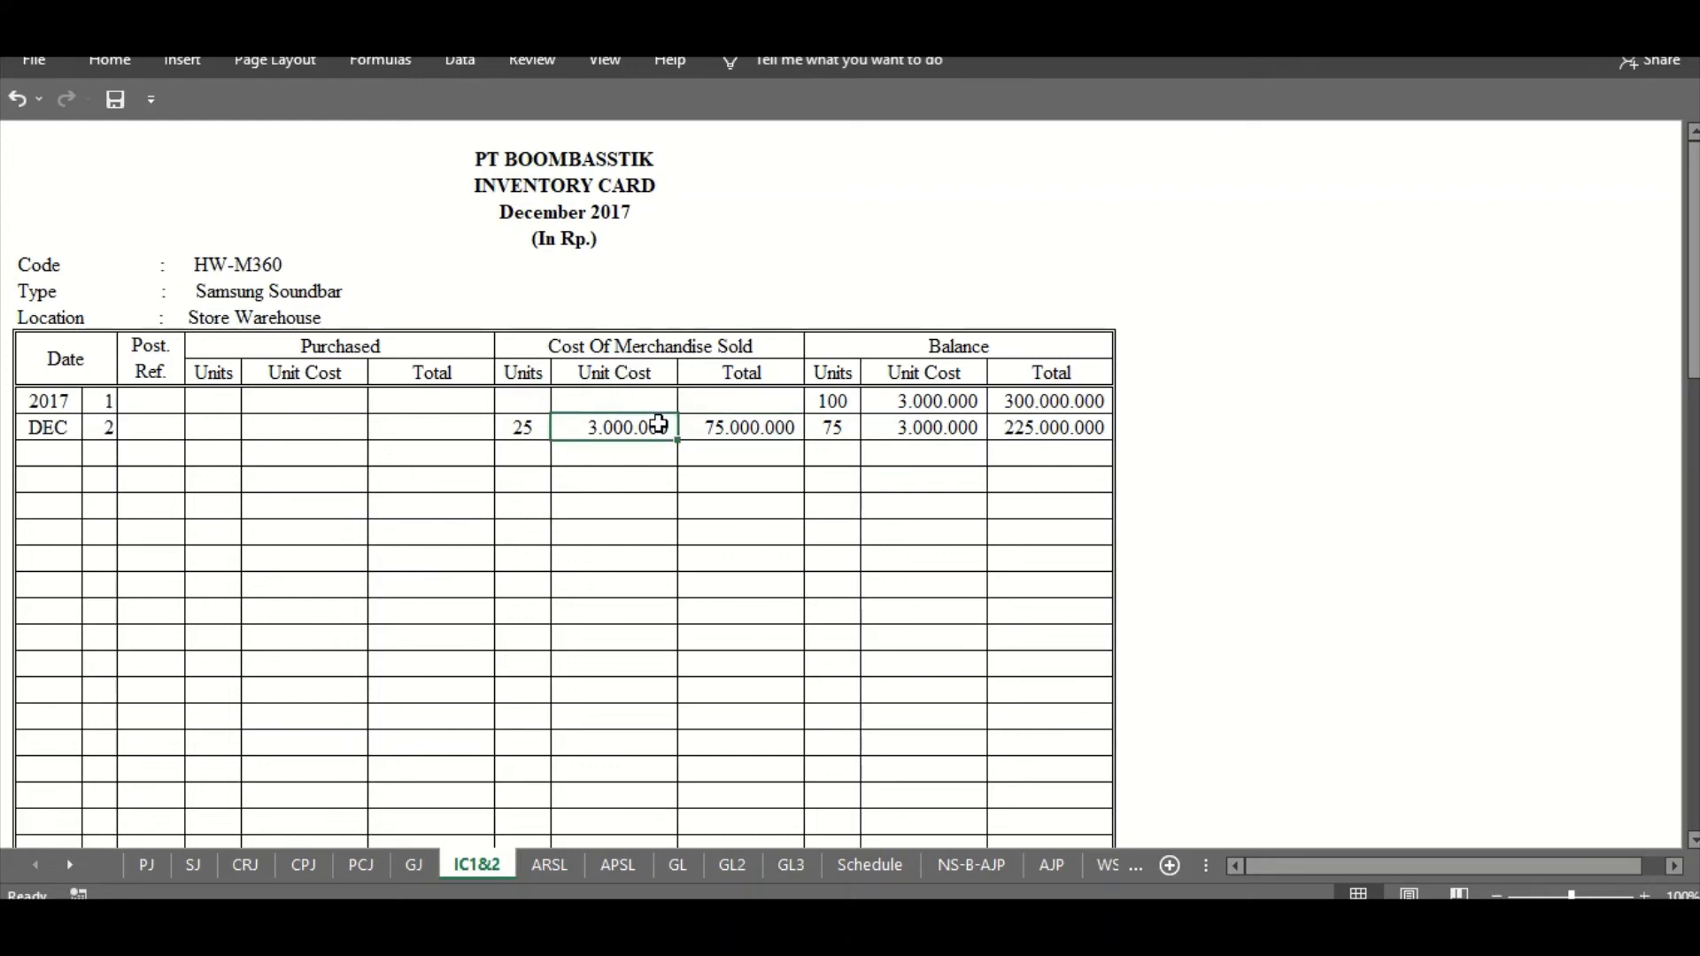
key(alt+Tab)
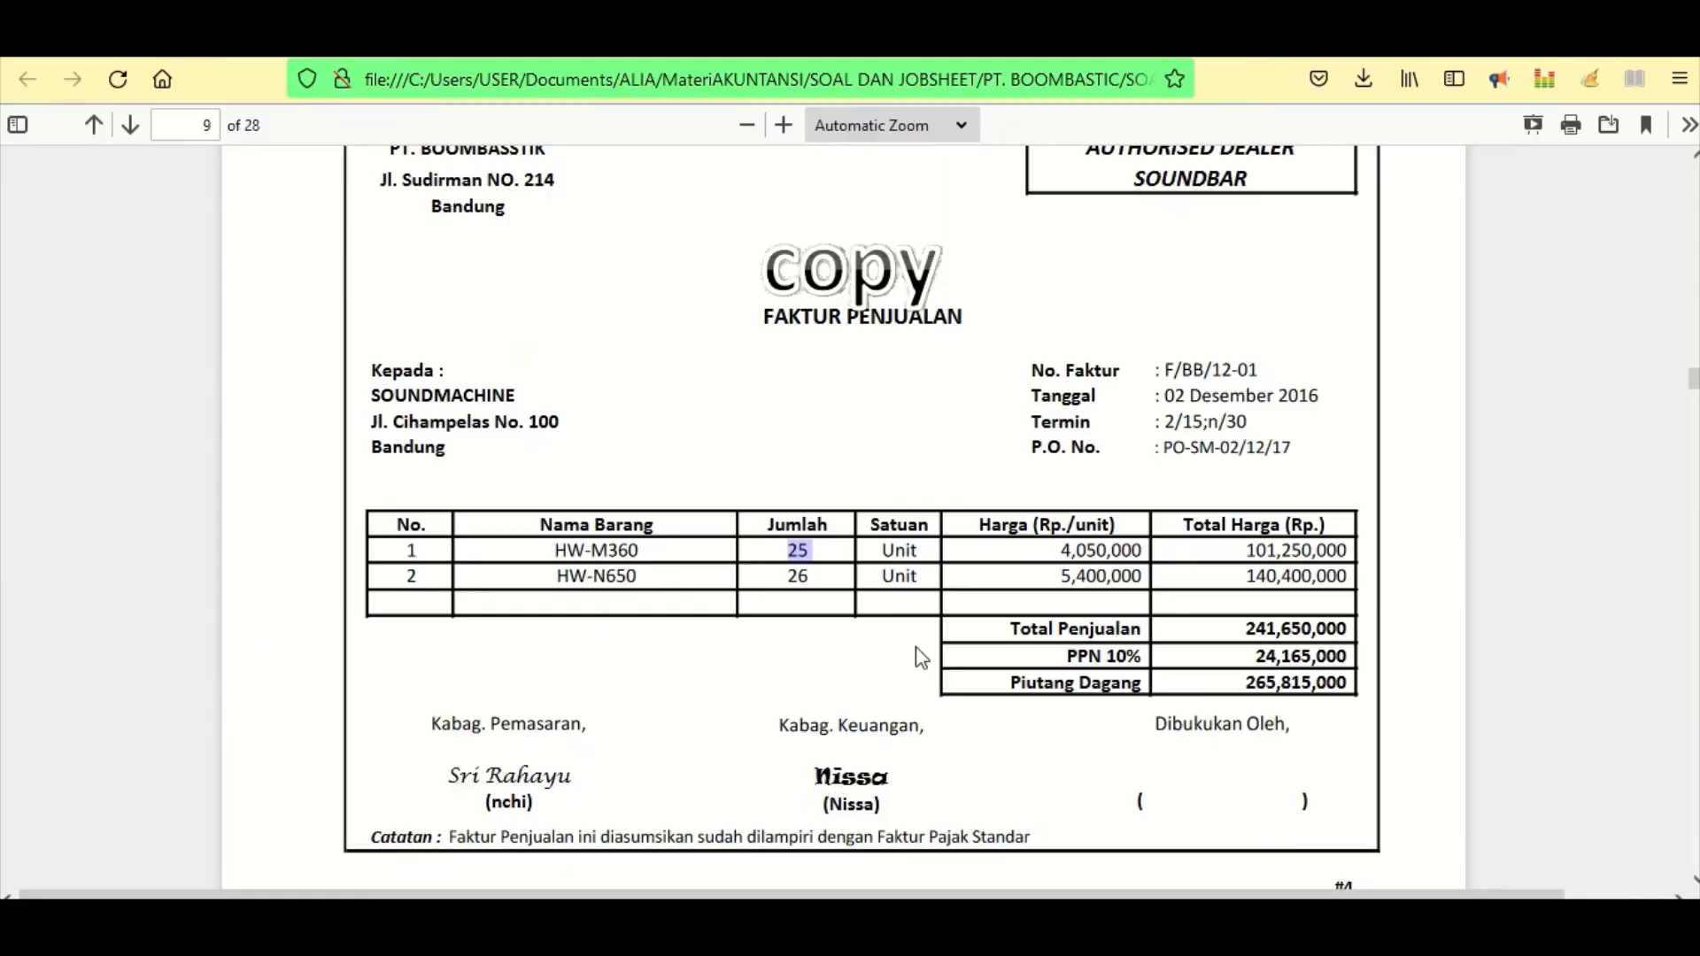
drag(1063, 552, 1144, 551)
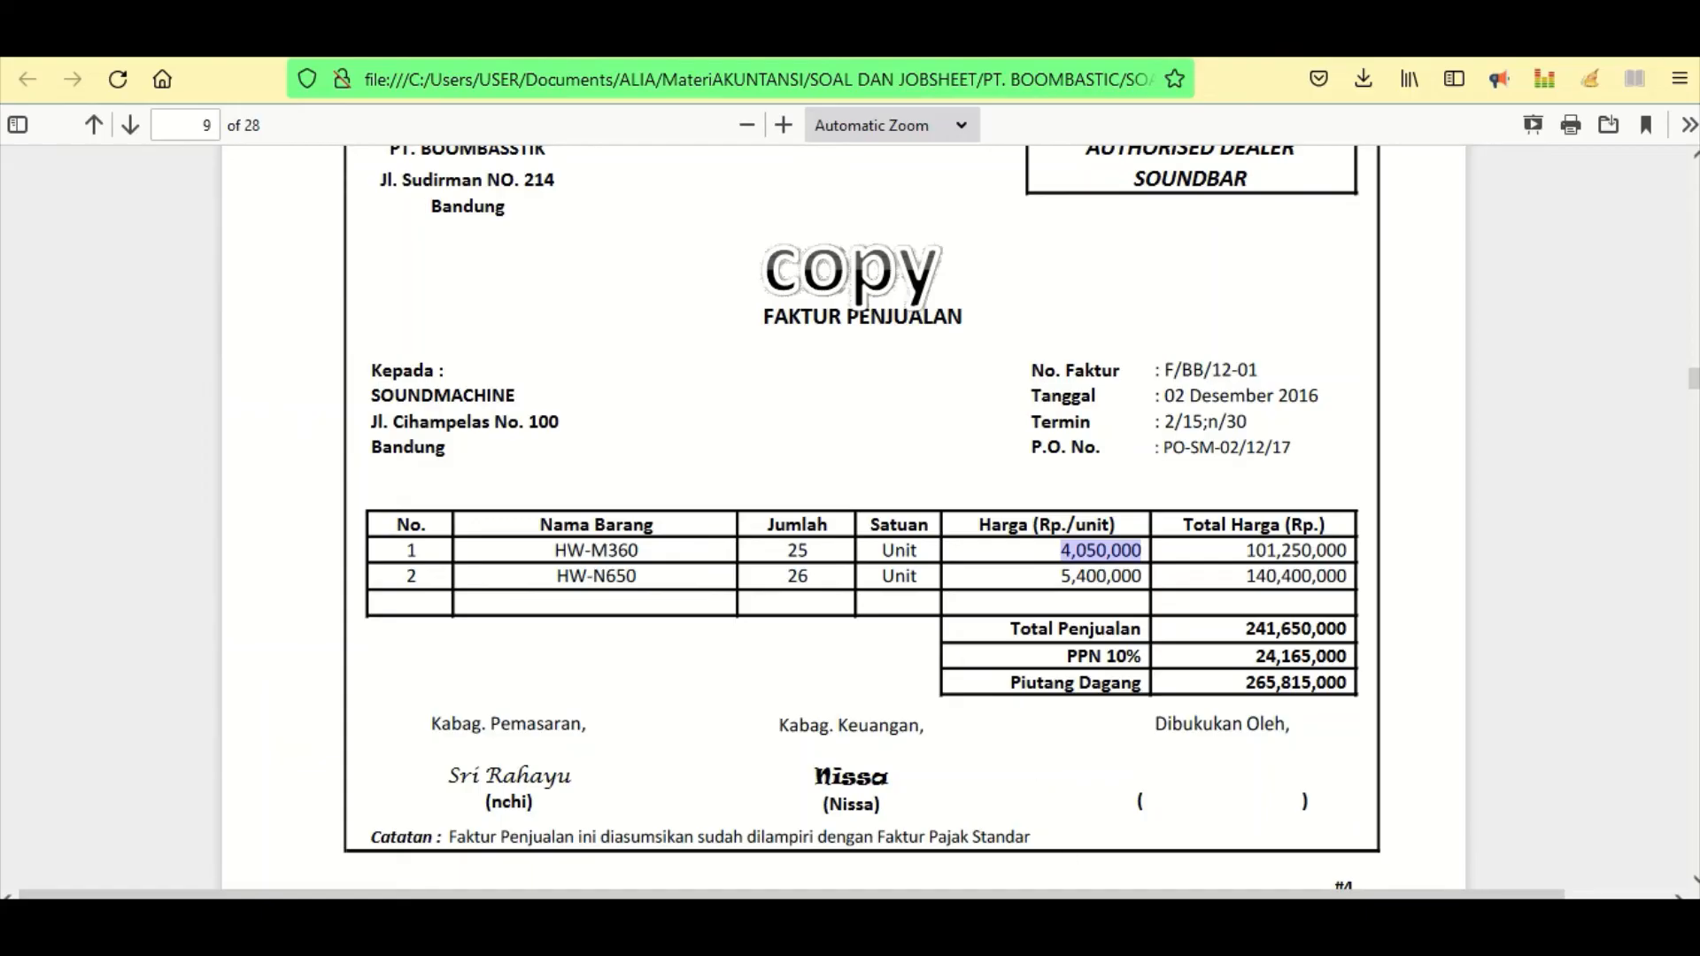
click(1027, 794)
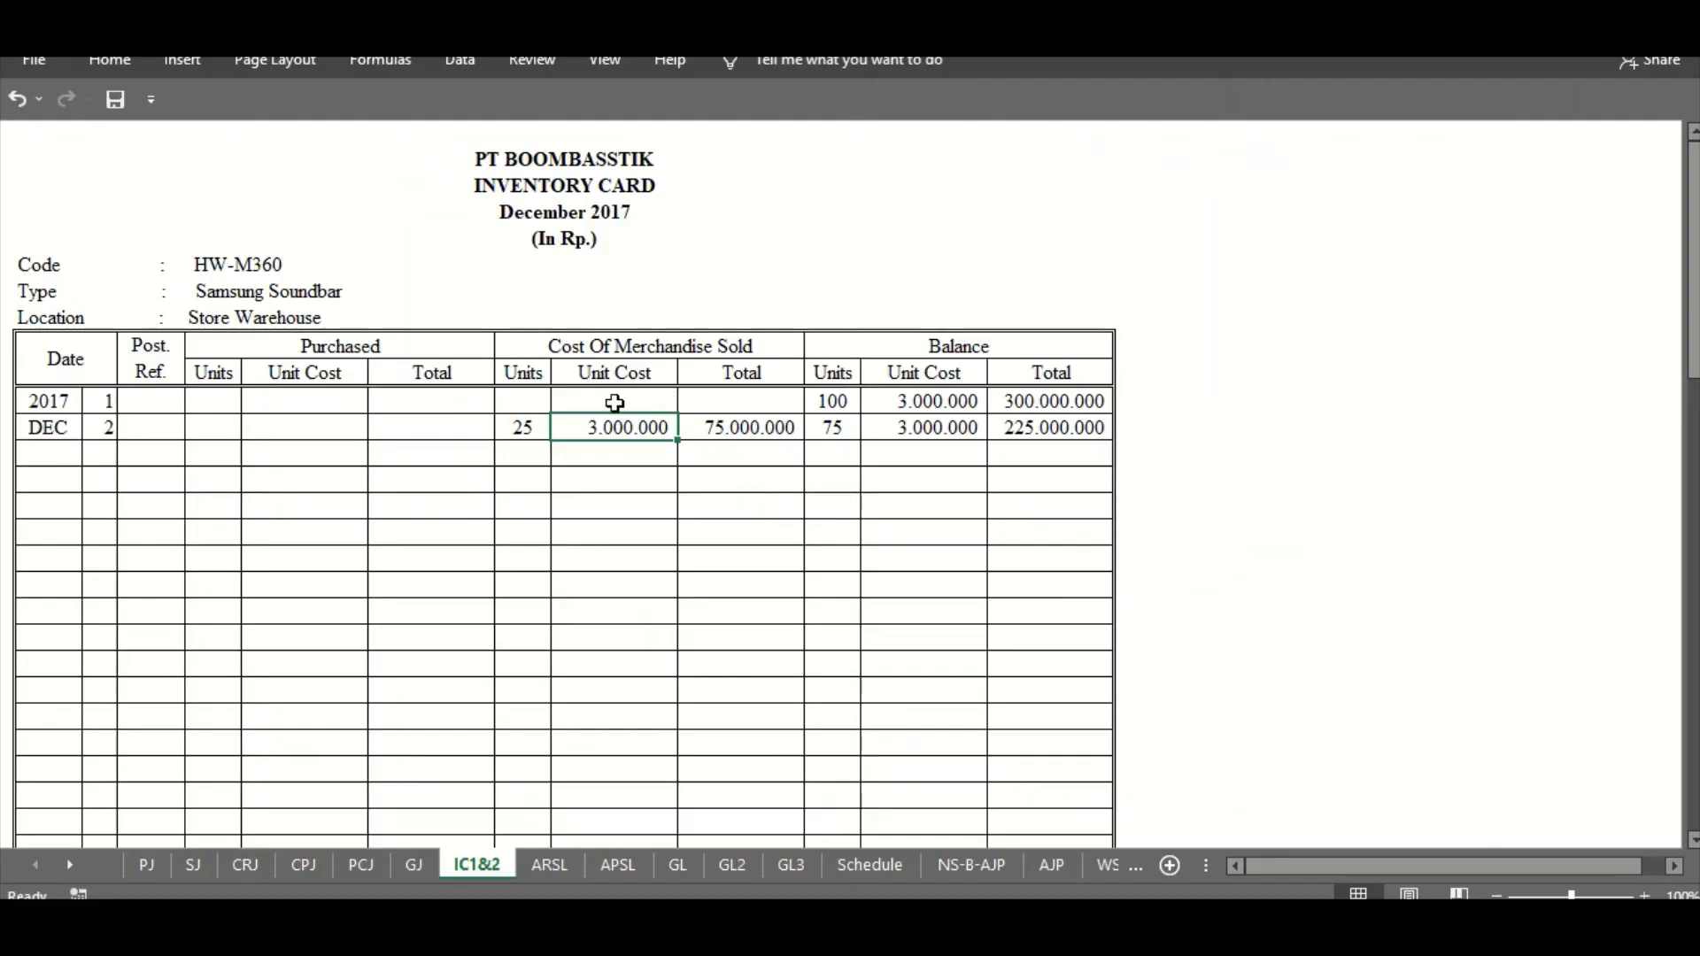
click(612, 455)
double_click(571, 427)
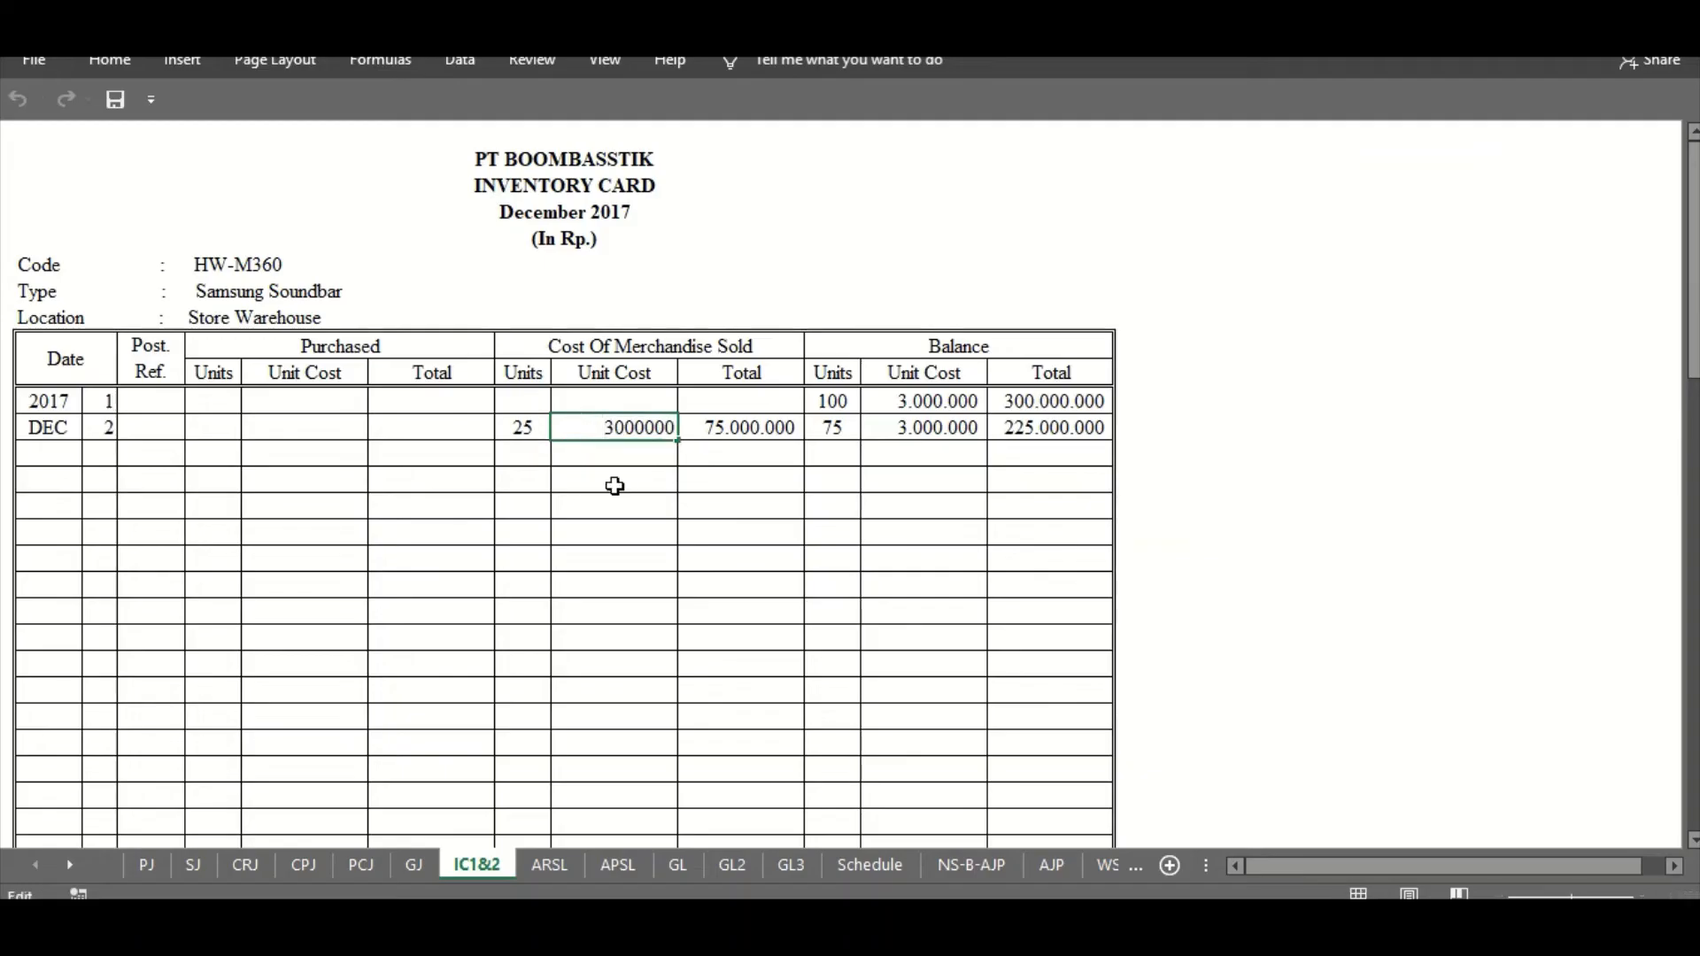
click(630, 459)
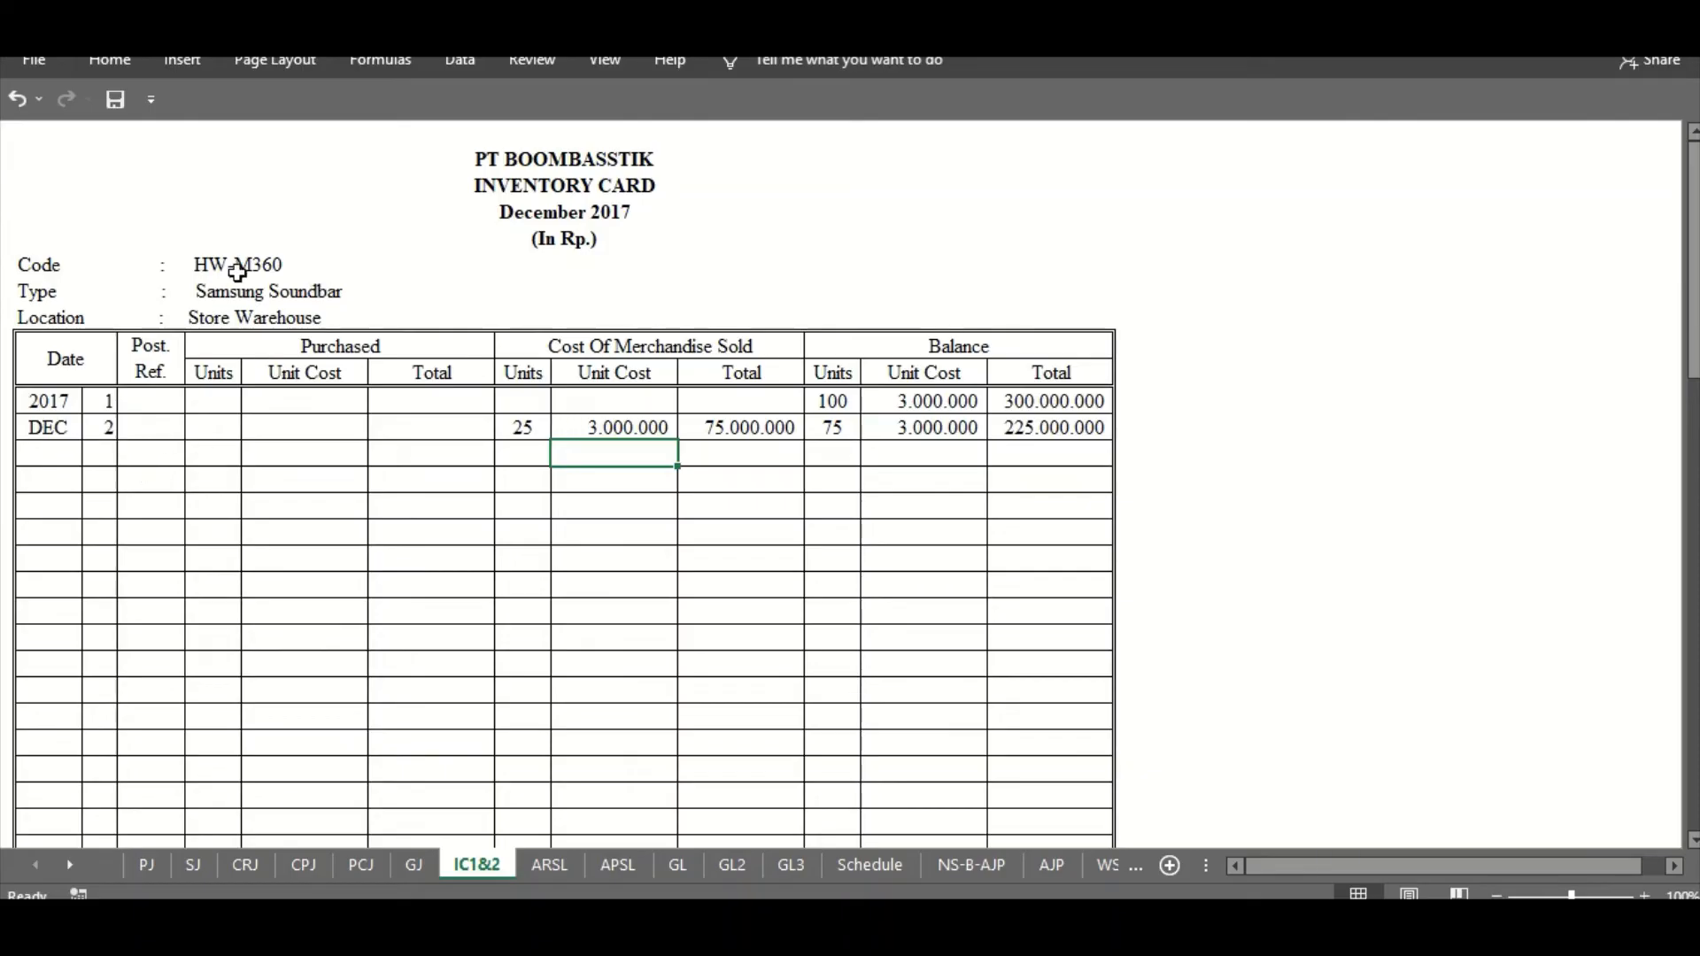
- Set the day cell in the DEC row of the HW-N650 inventory card to black text, showing the prefilled 2
scroll(248, 438, down, 12)
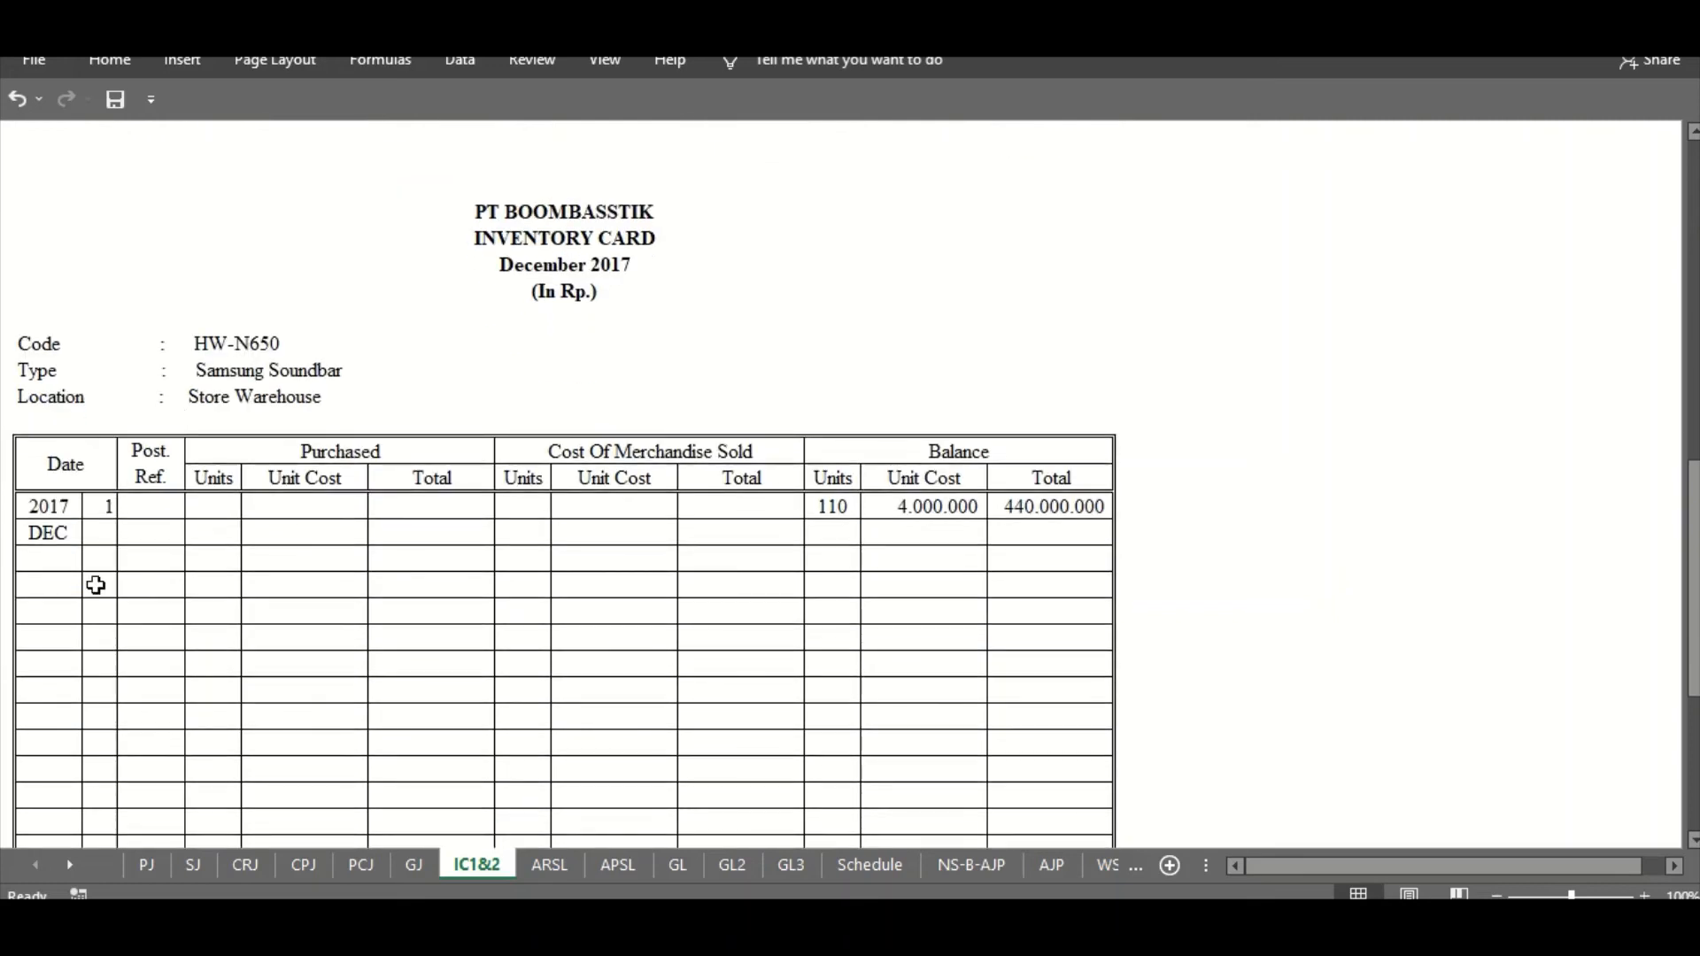
click(94, 529)
right_click(93, 530)
click(244, 333)
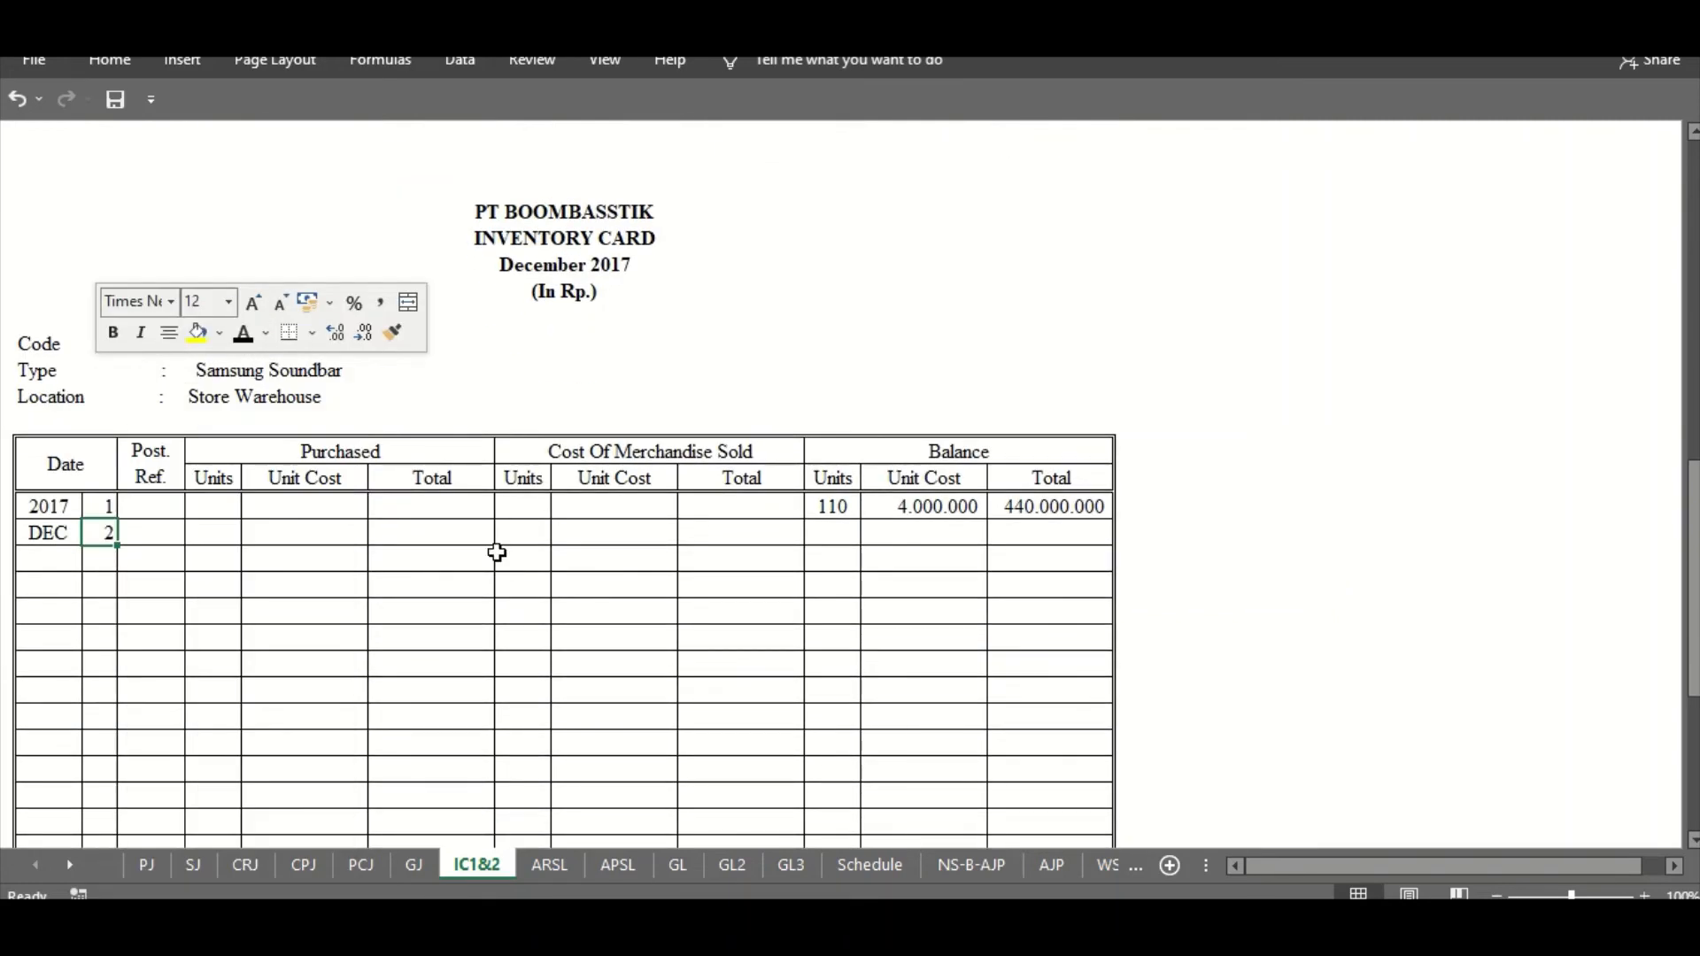
- Enter 26 units under Cost Of Merchandise Sold for day 2 on the HW-N650 inventory card, matching the quantity in the sales invoice
click(511, 524)
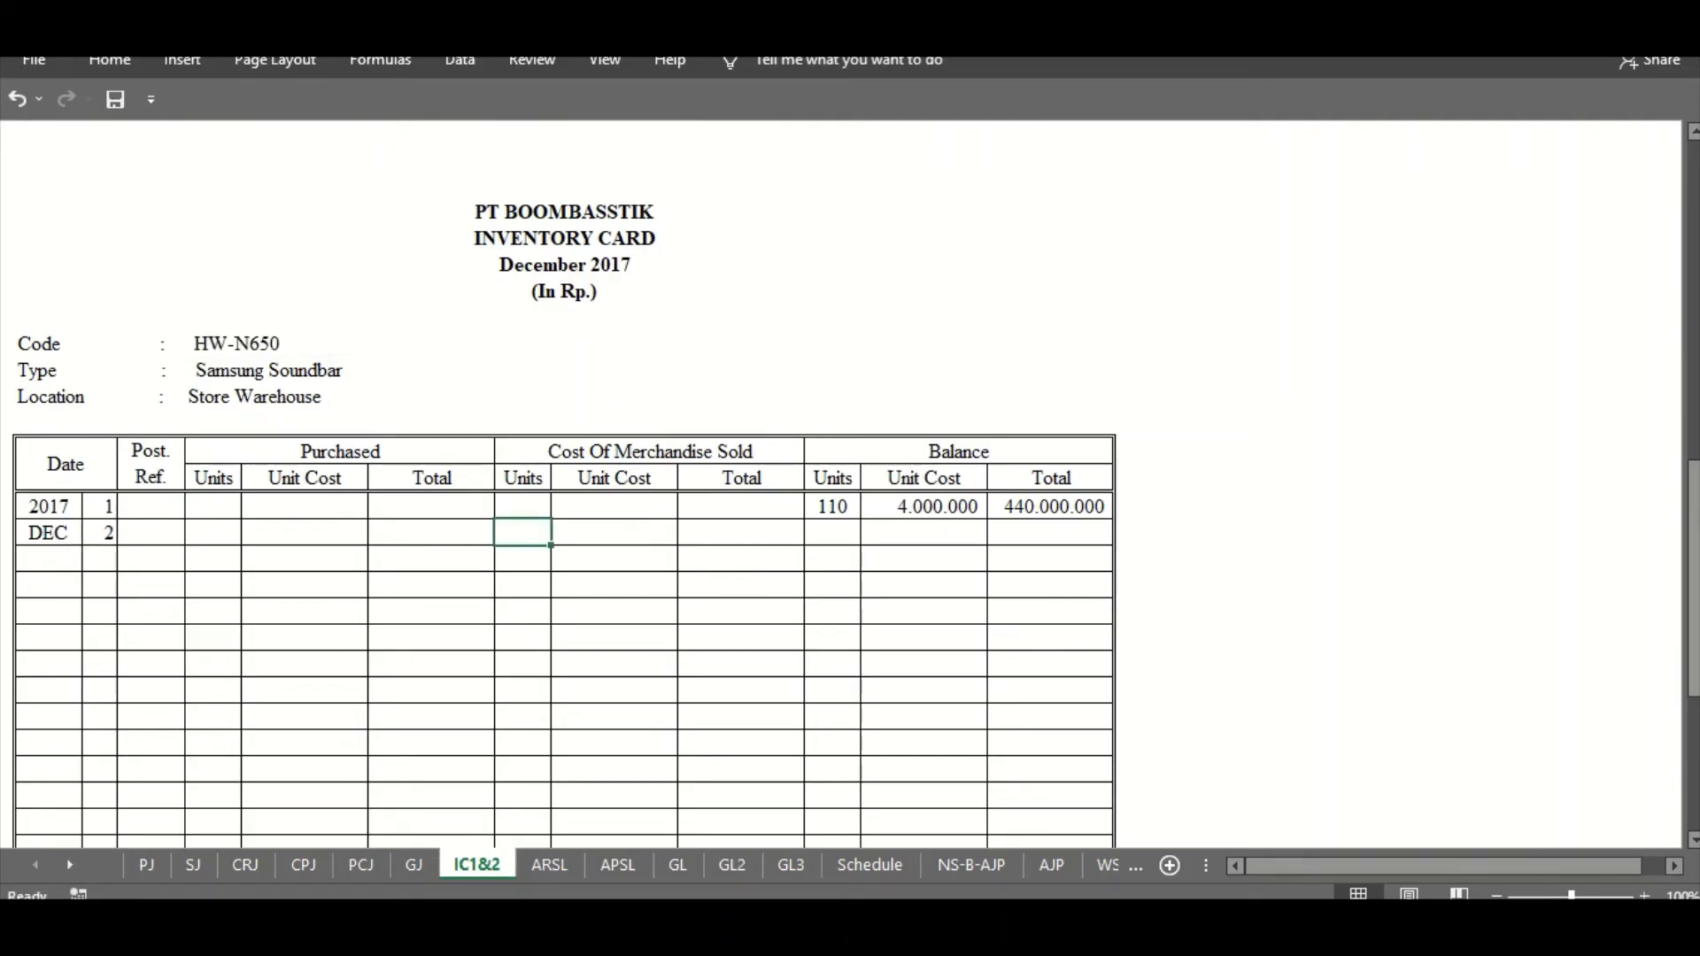
key(alt+Tab)
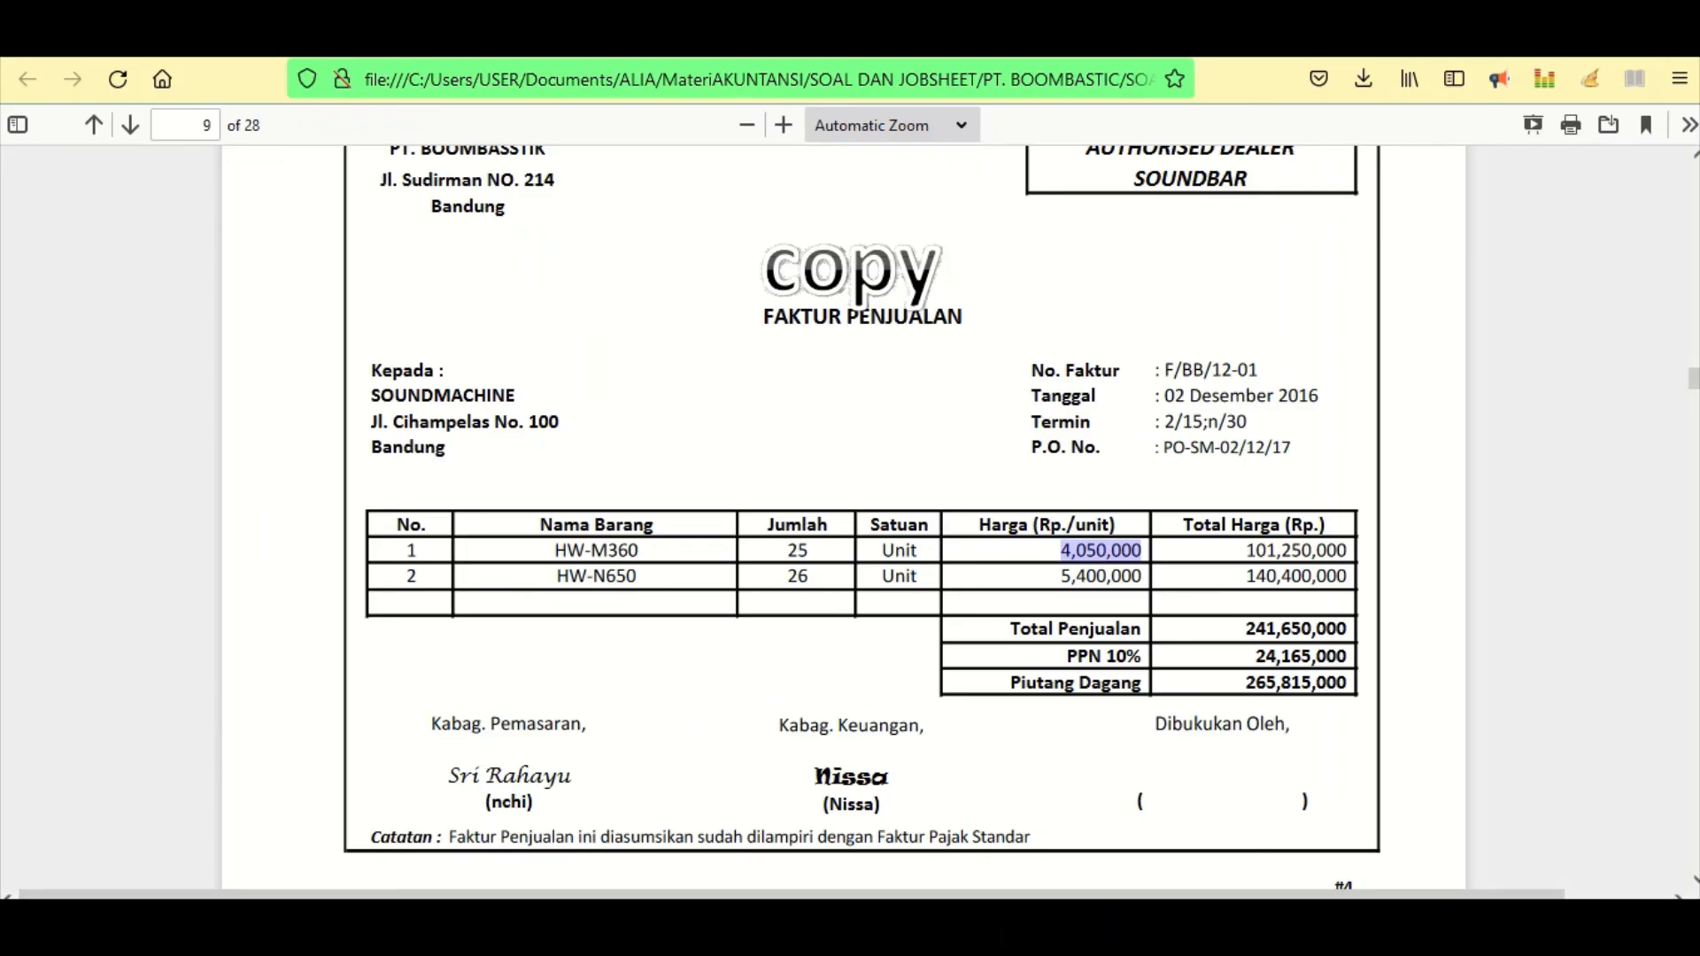
double_click(794, 577)
click(858, 633)
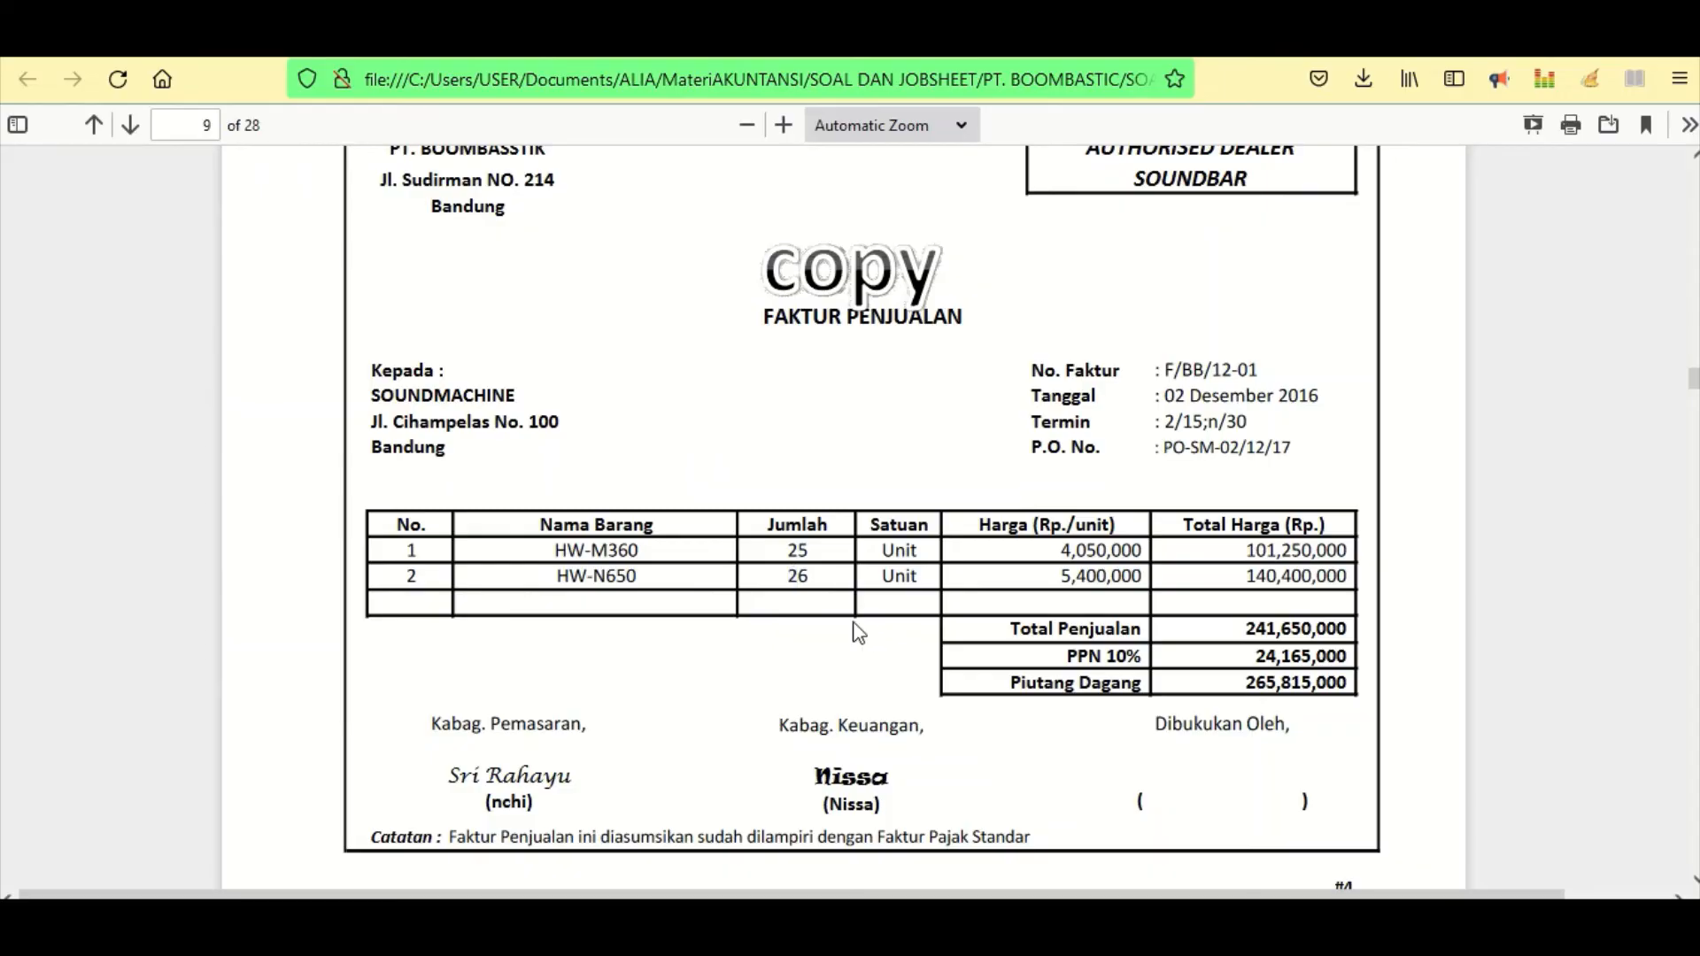
key(alt+Tab)
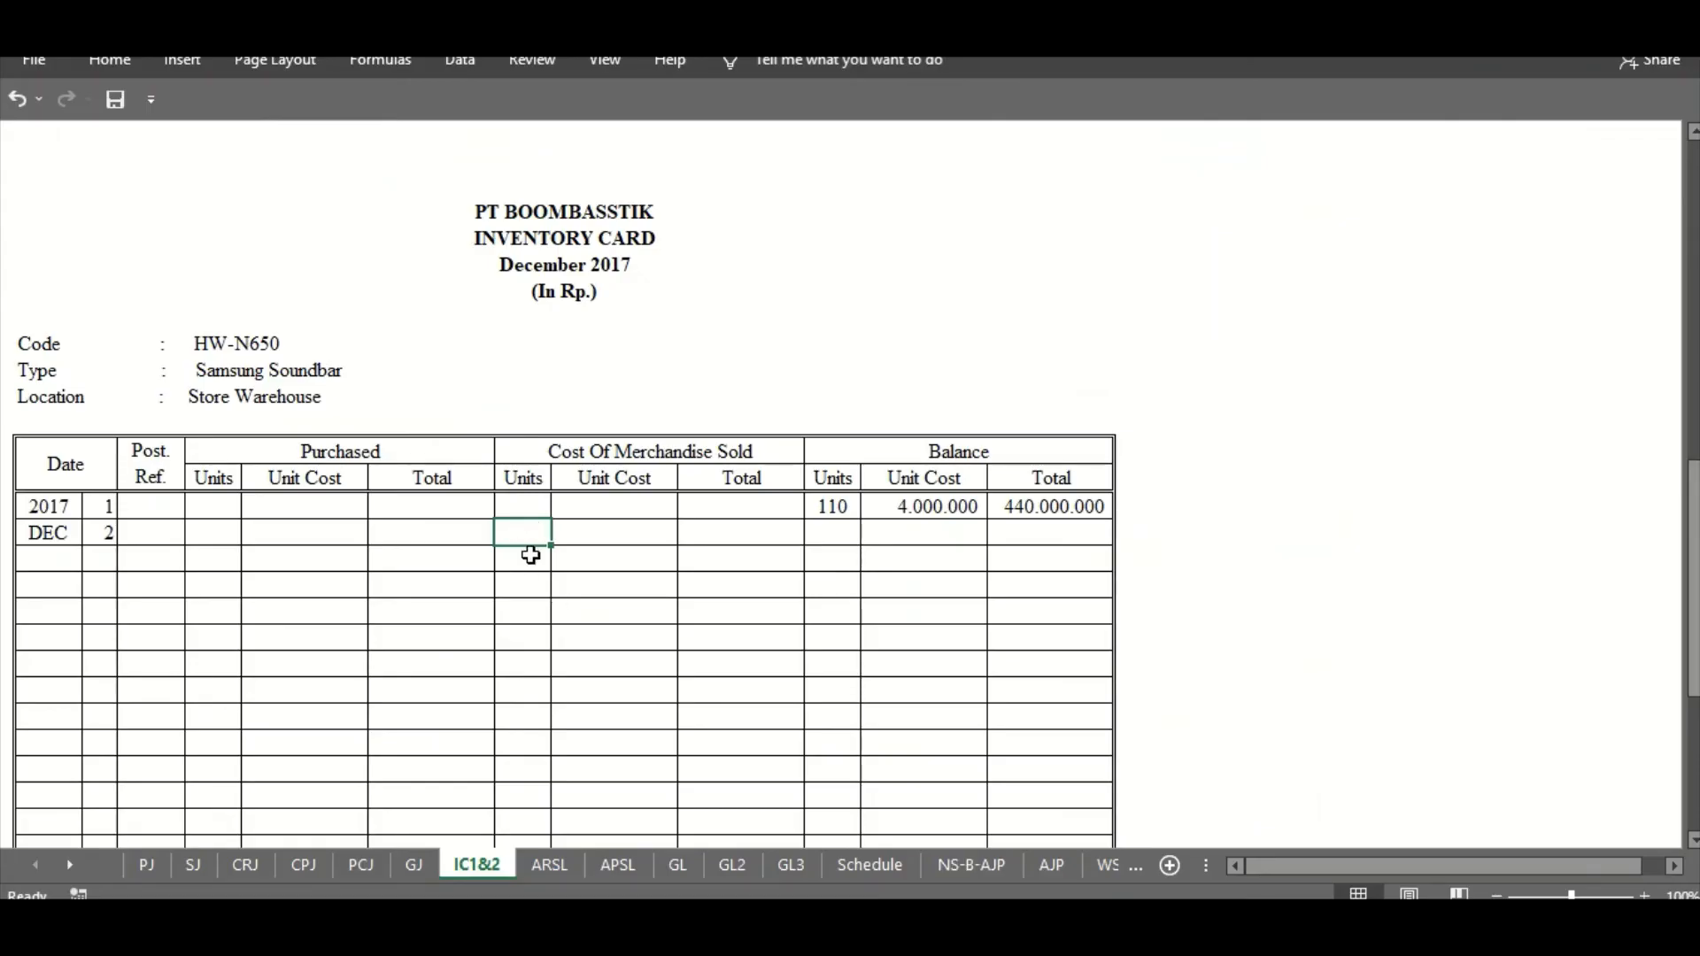
text(26)
key(Tab)
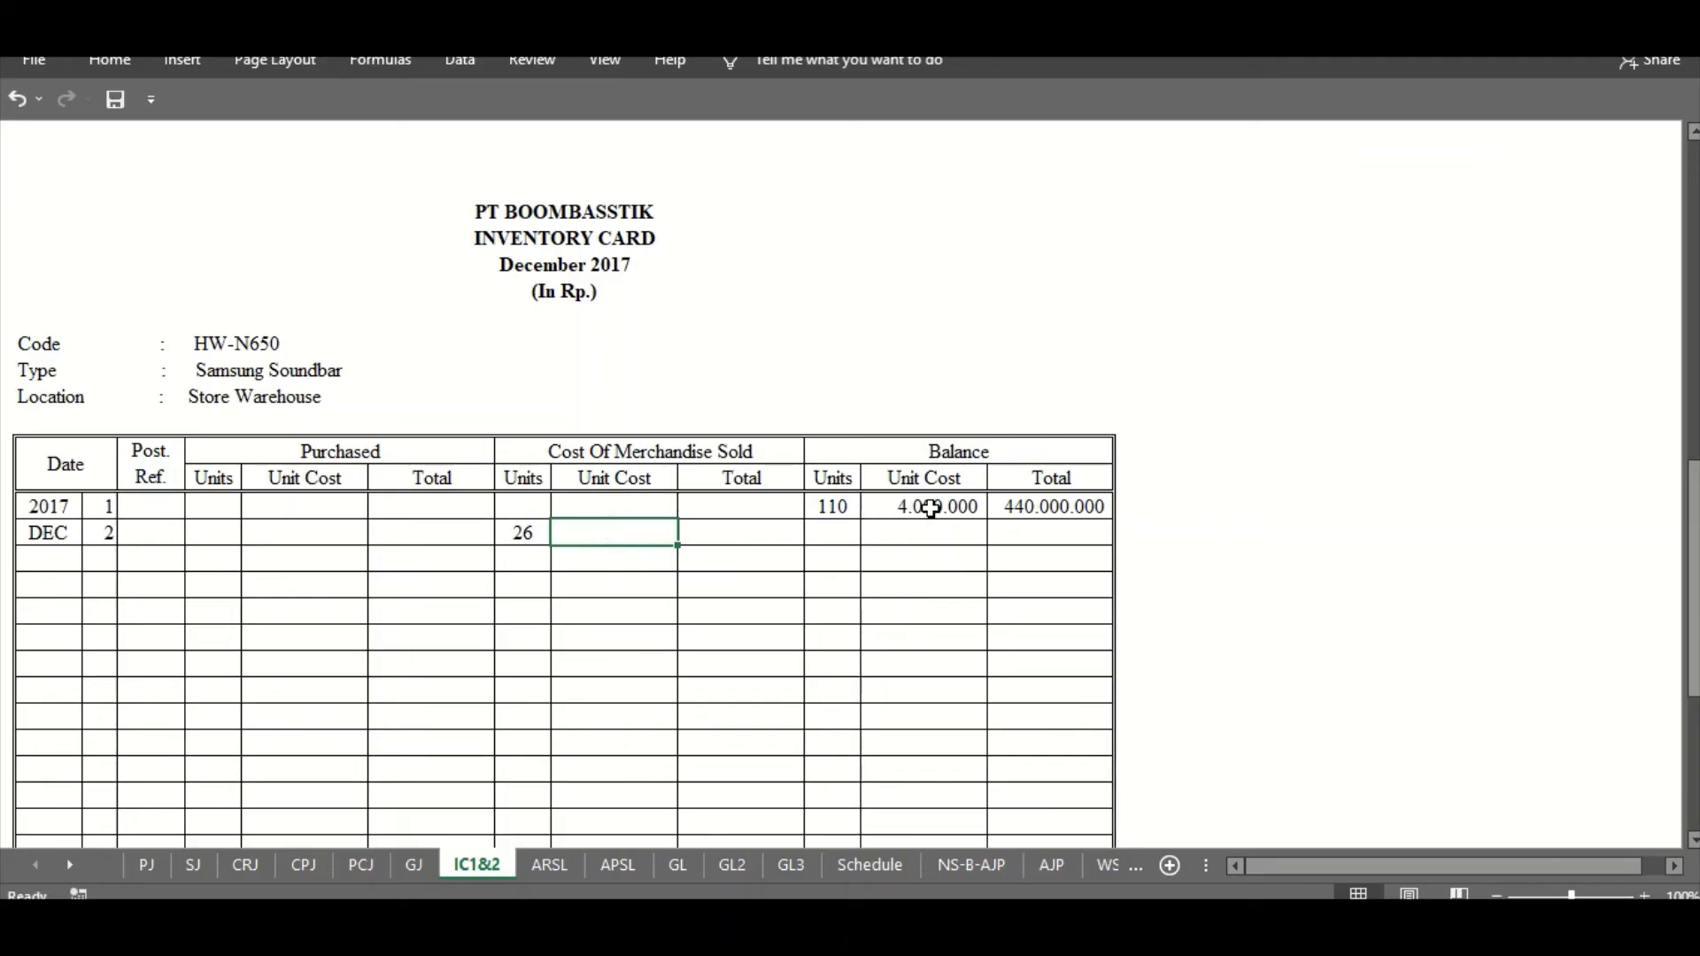
- Set the HW-N650 card's day 2 Cost Of Merchandise Sold unit cost and total to black text, showing the prefilled 4.000.000 and 104.000.000
right_click(603, 531)
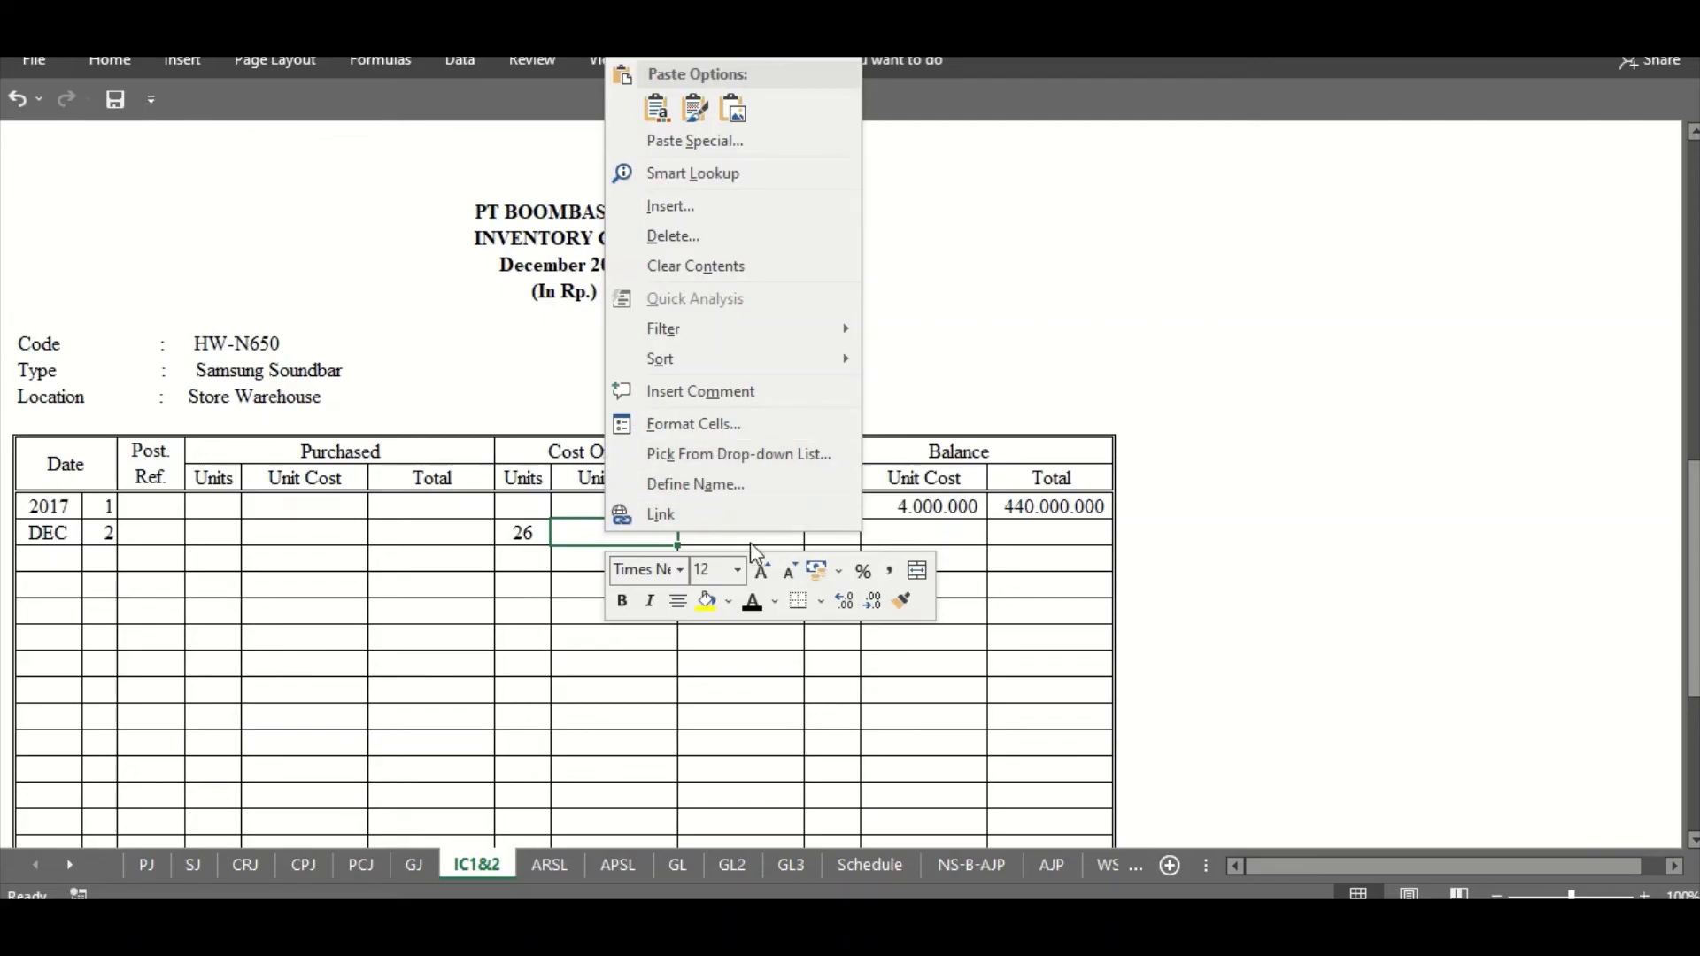
click(750, 591)
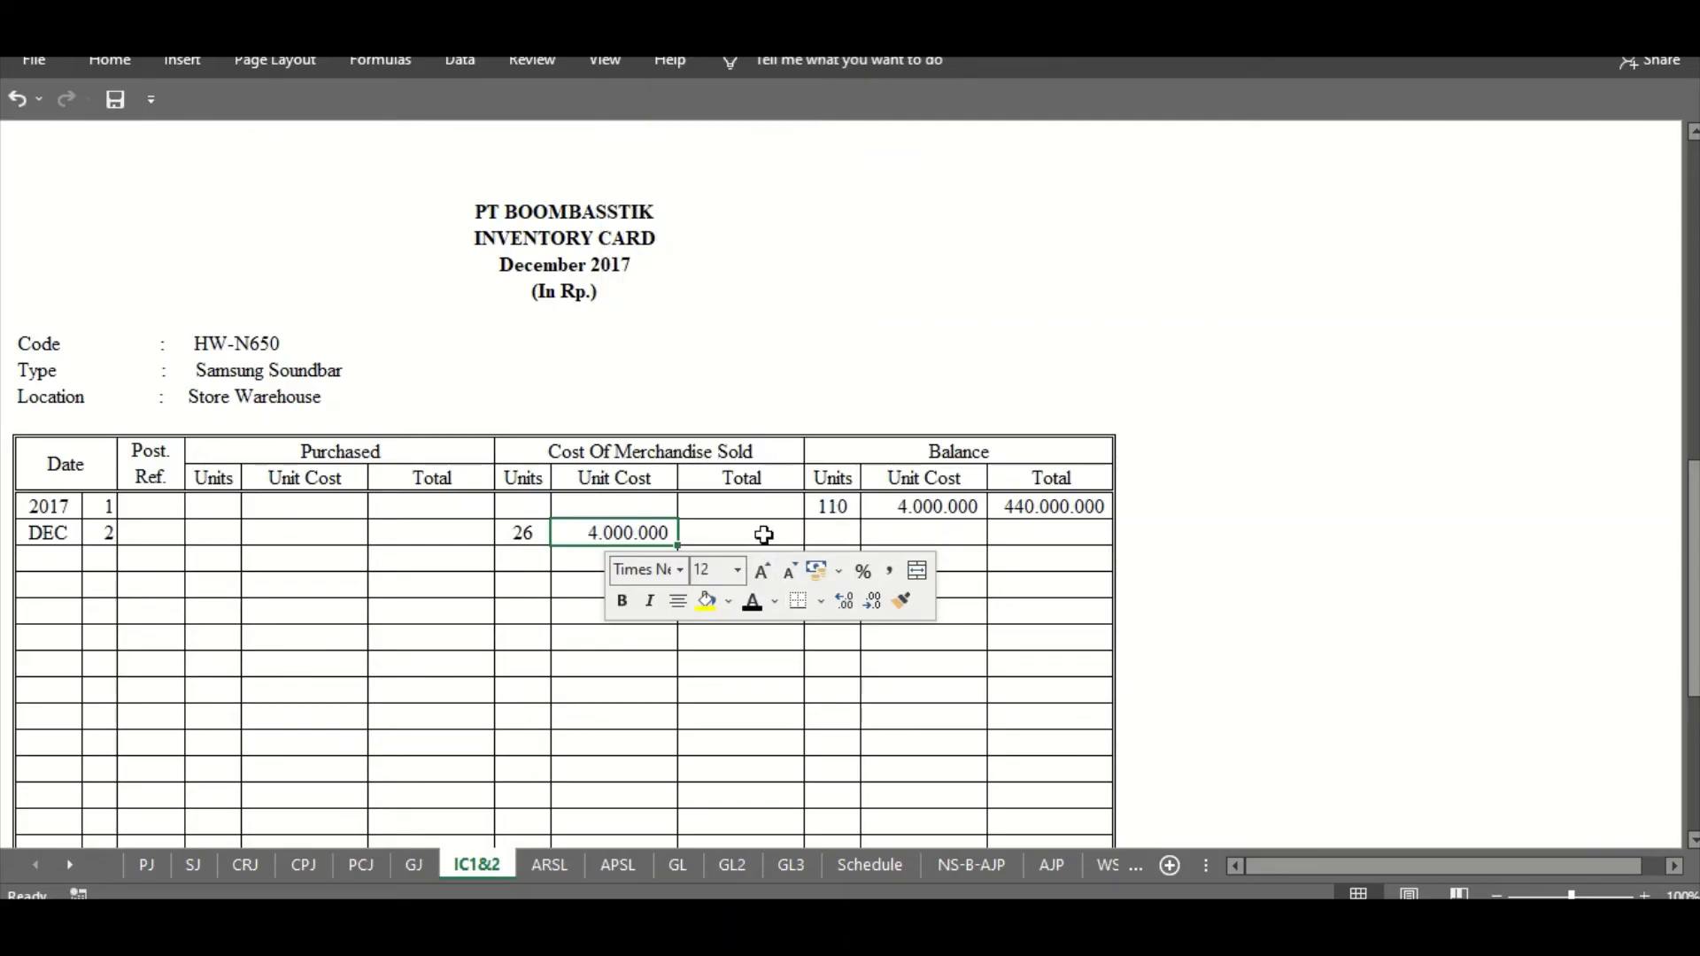
click(763, 535)
right_click(763, 535)
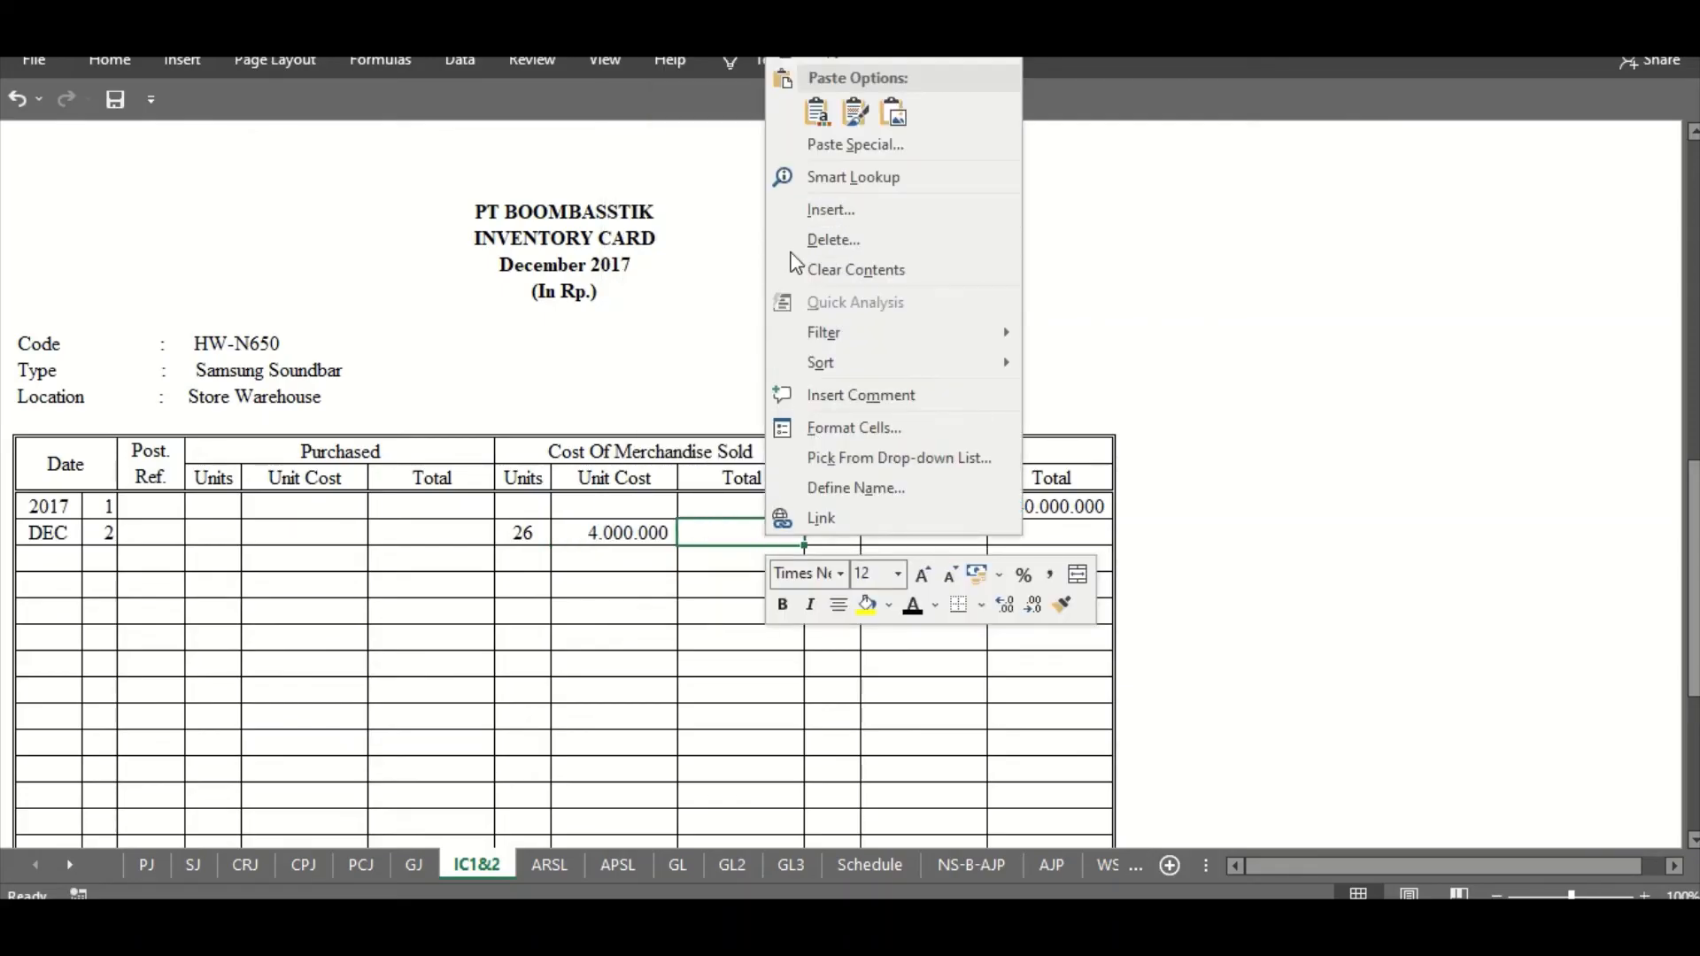
click(911, 604)
click(732, 556)
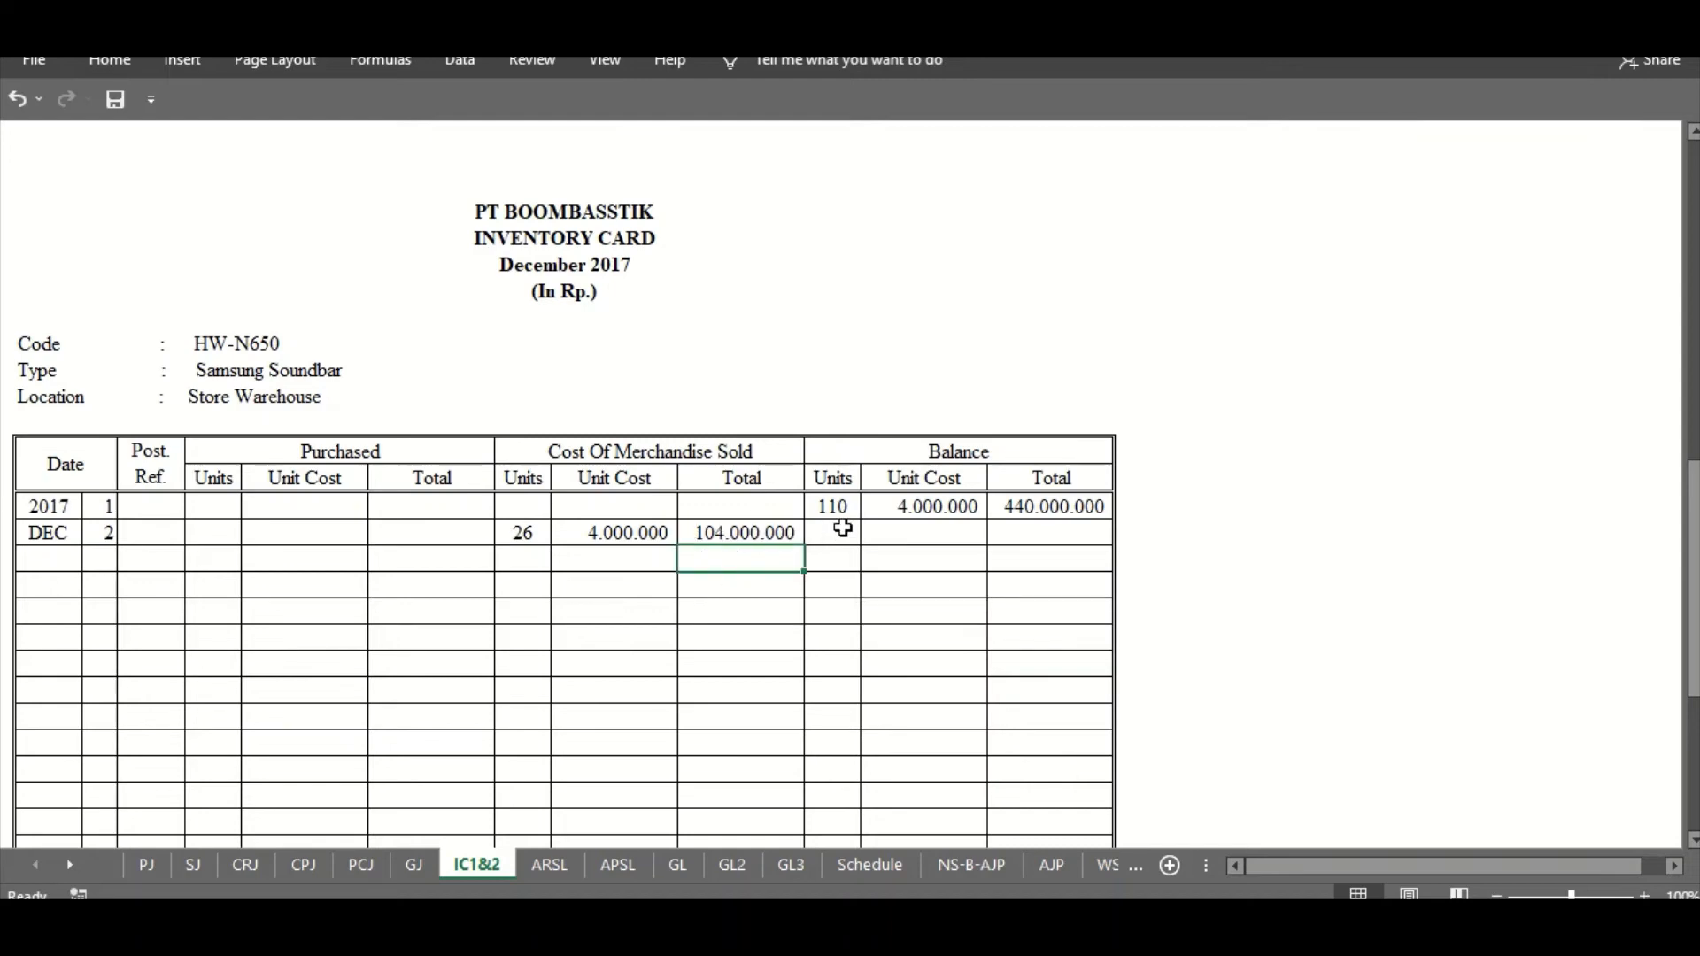
- Set the HW-N650 card's day 2 balance to black text, showing the prefilled 84 units, 4.000.000 unit cost and 336.000.000 total
drag(842, 528, 990, 529)
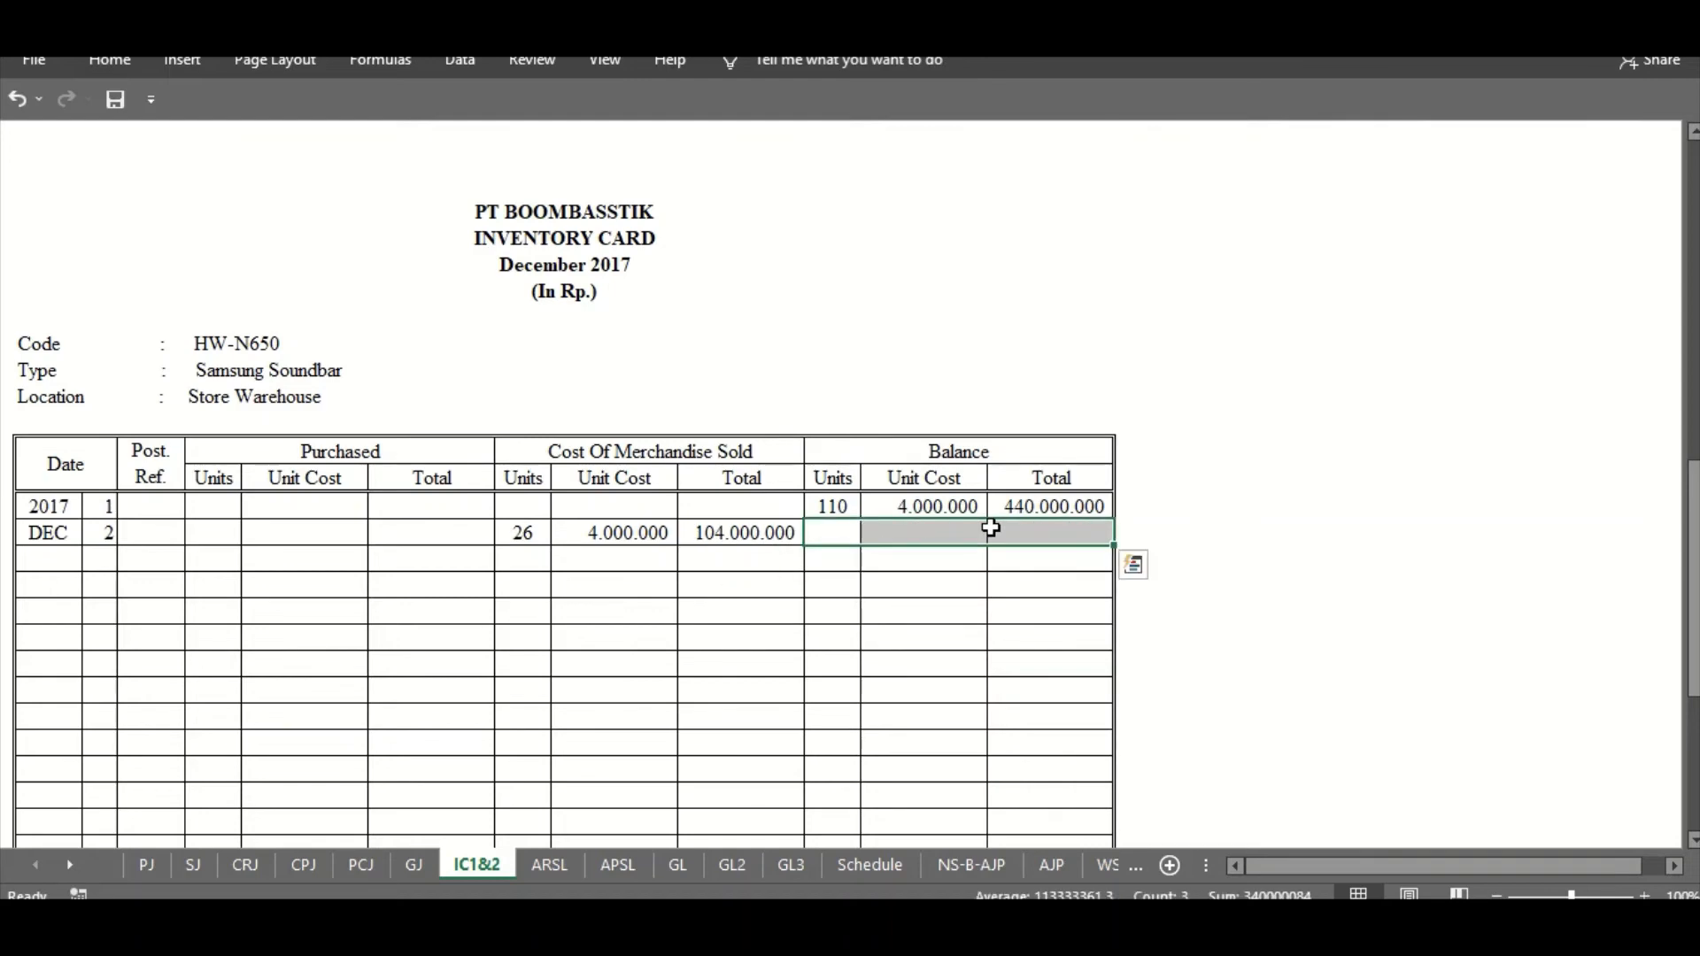
right_click(991, 528)
click(1136, 337)
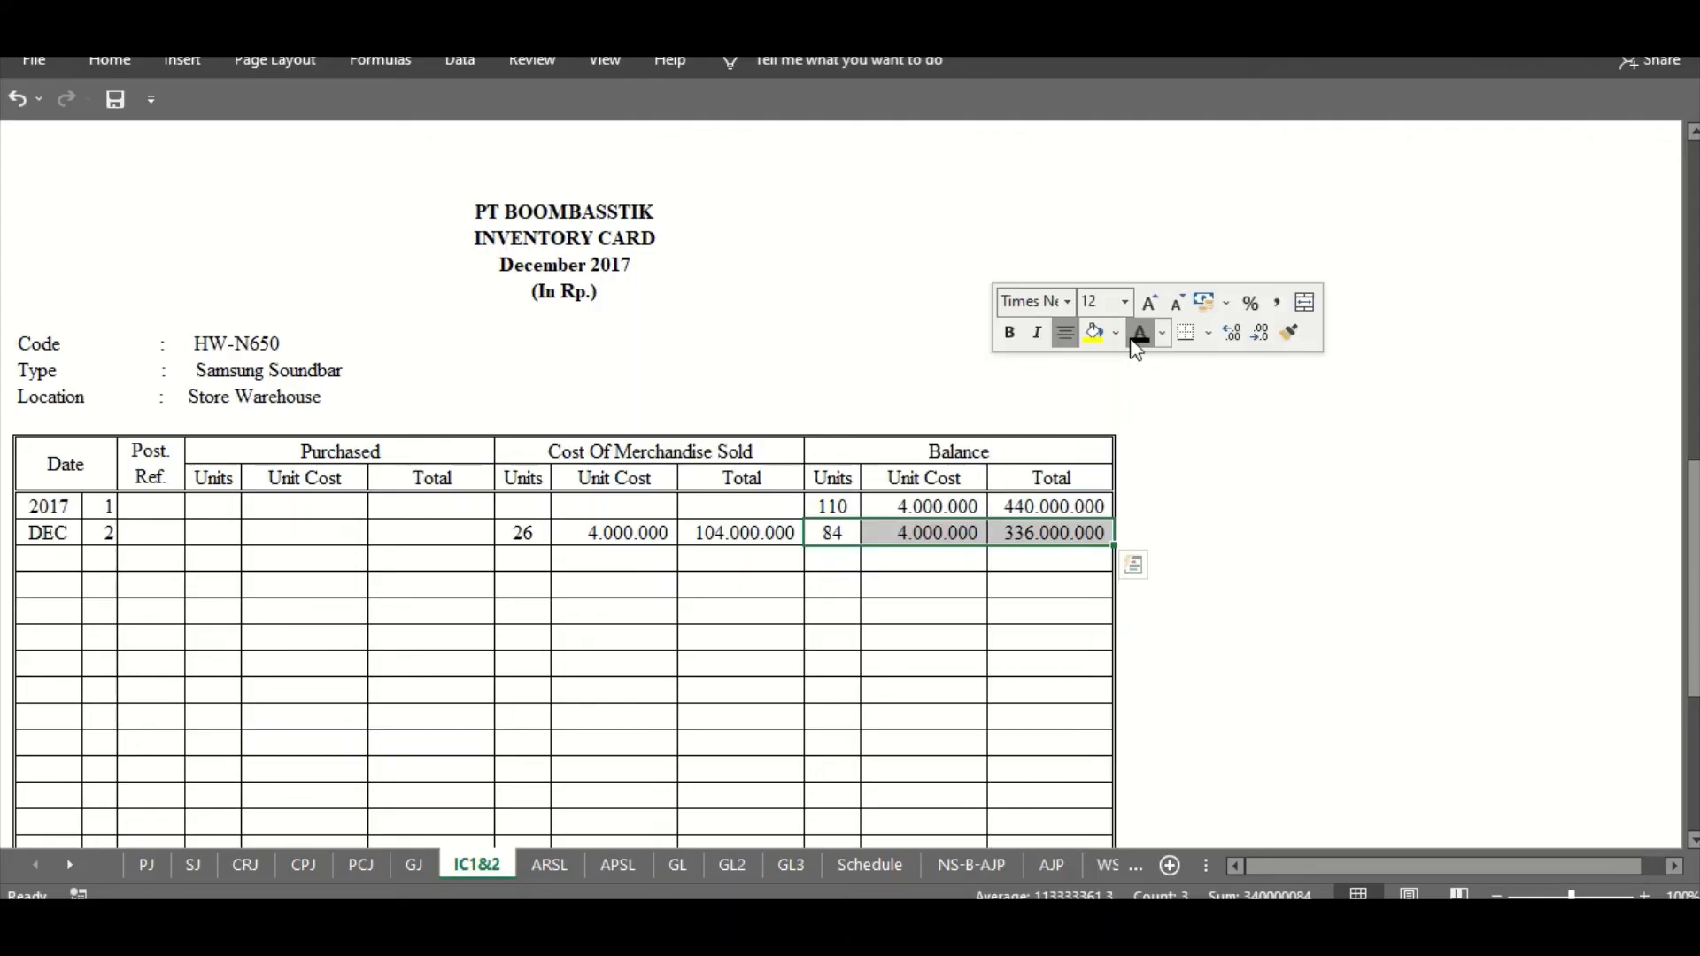
click(903, 556)
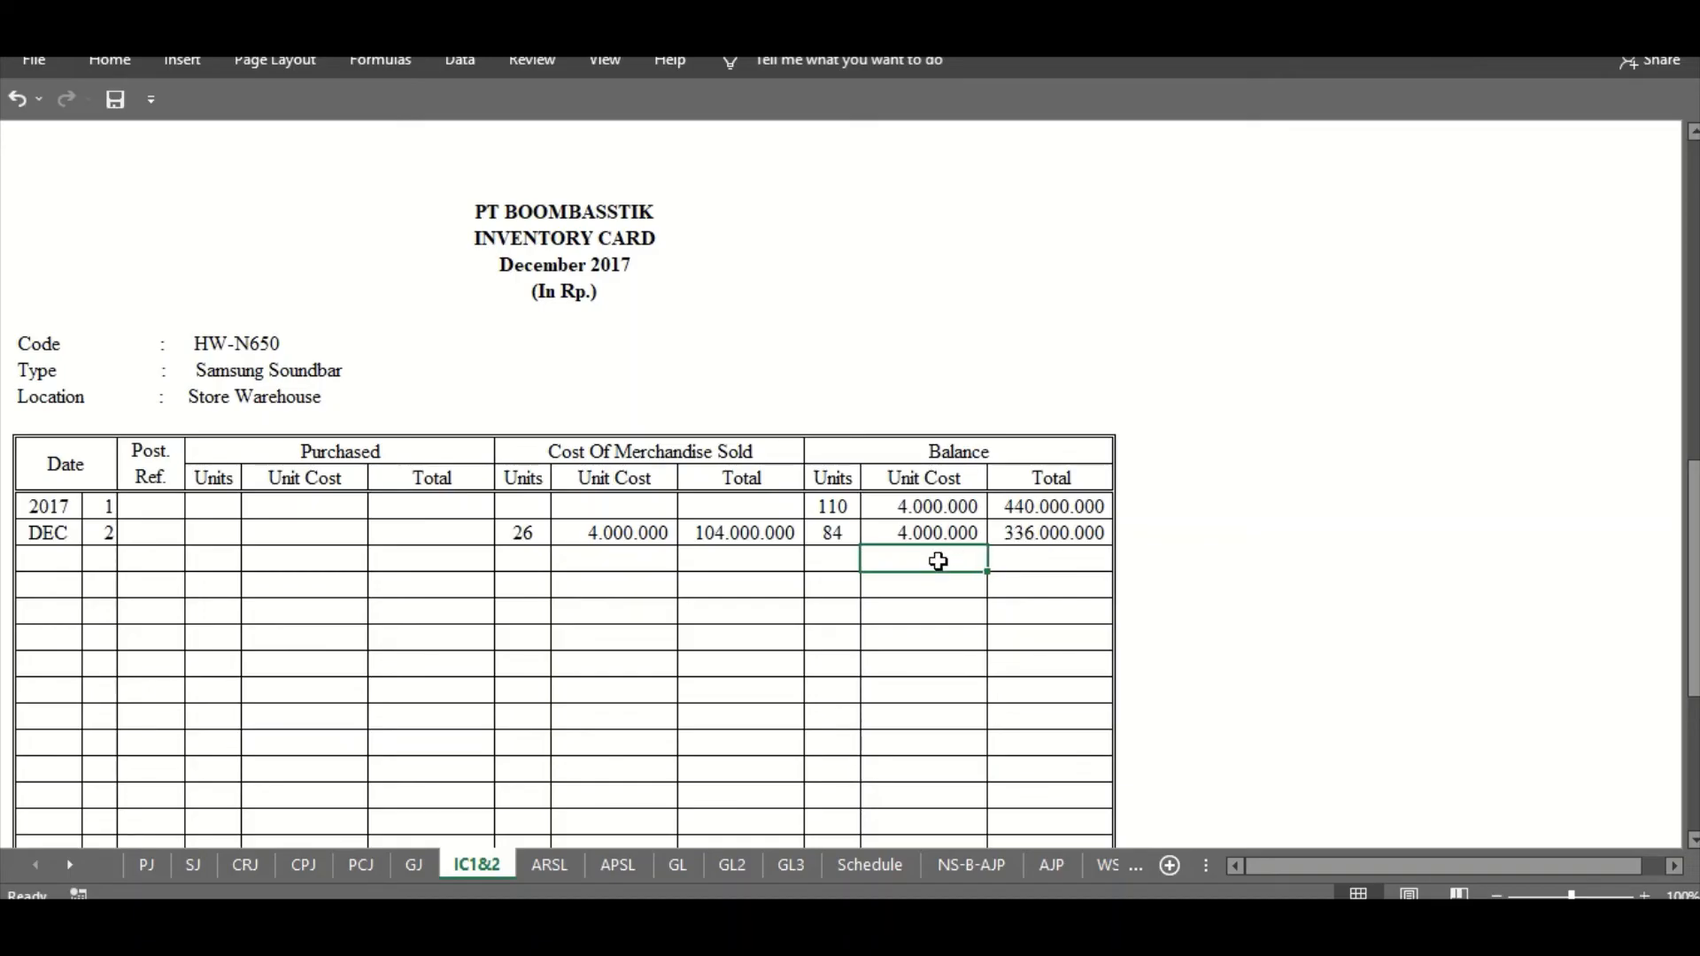
- Review the day 2 Cost Of Merchandise Sold totals on the HW-M360 and HW-N650 inventory cards for the Sales Journal entry
click(191, 865)
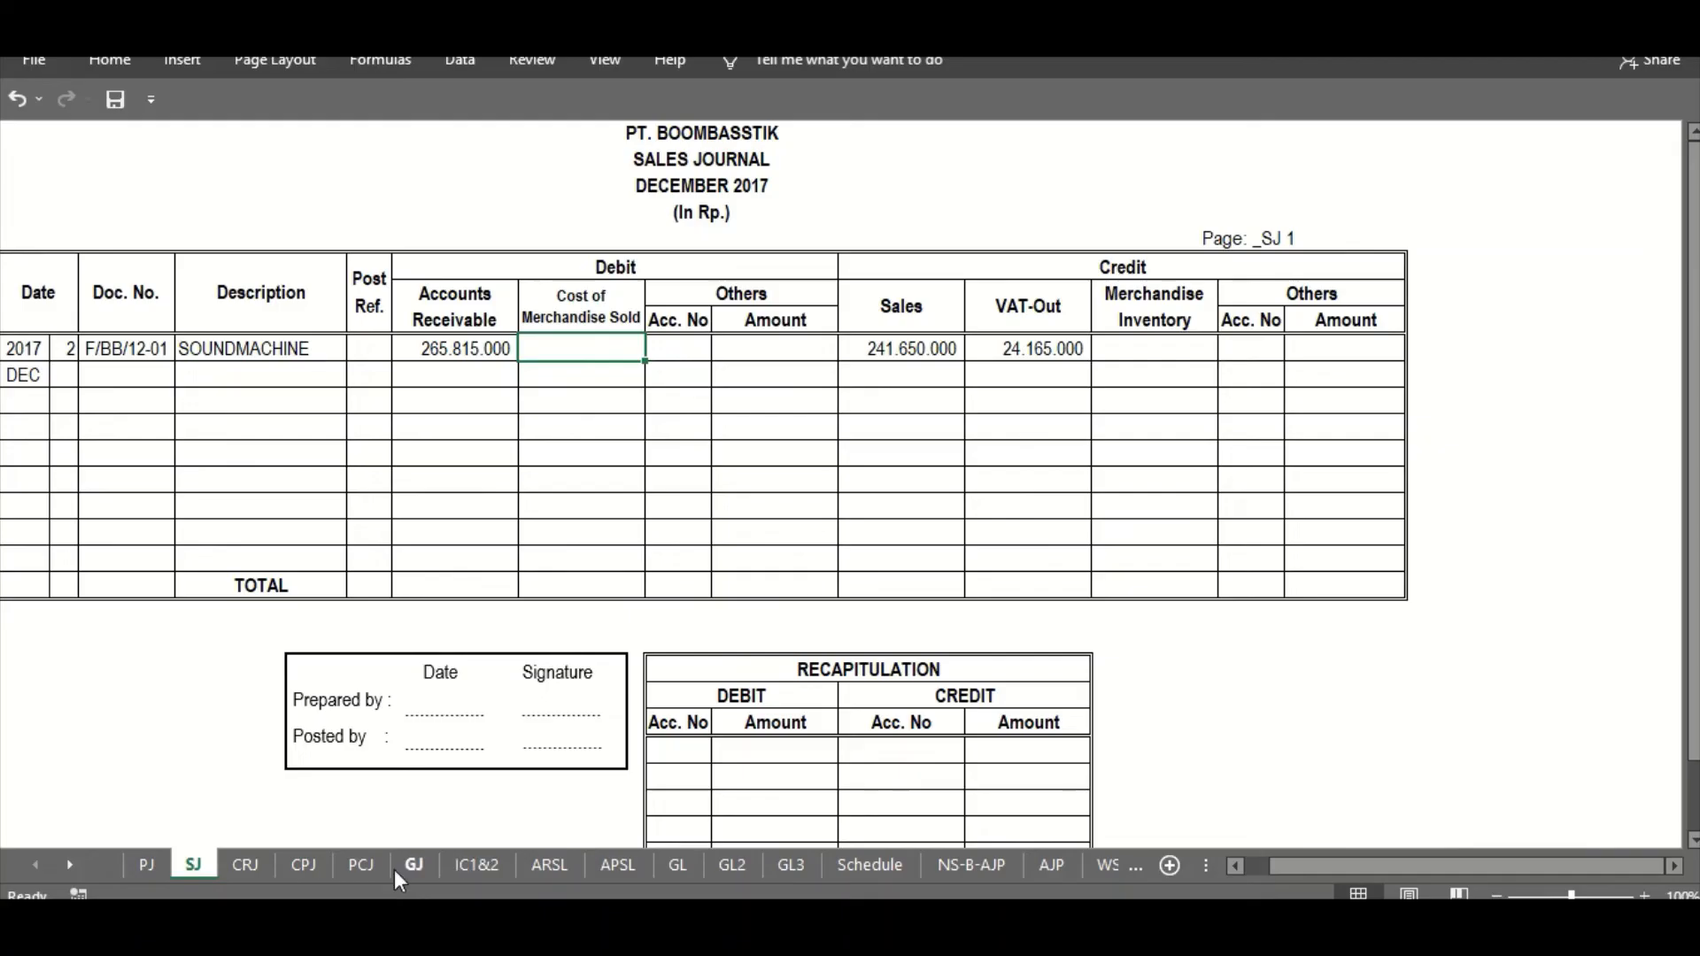
click(478, 867)
scroll(744, 595, up, 6)
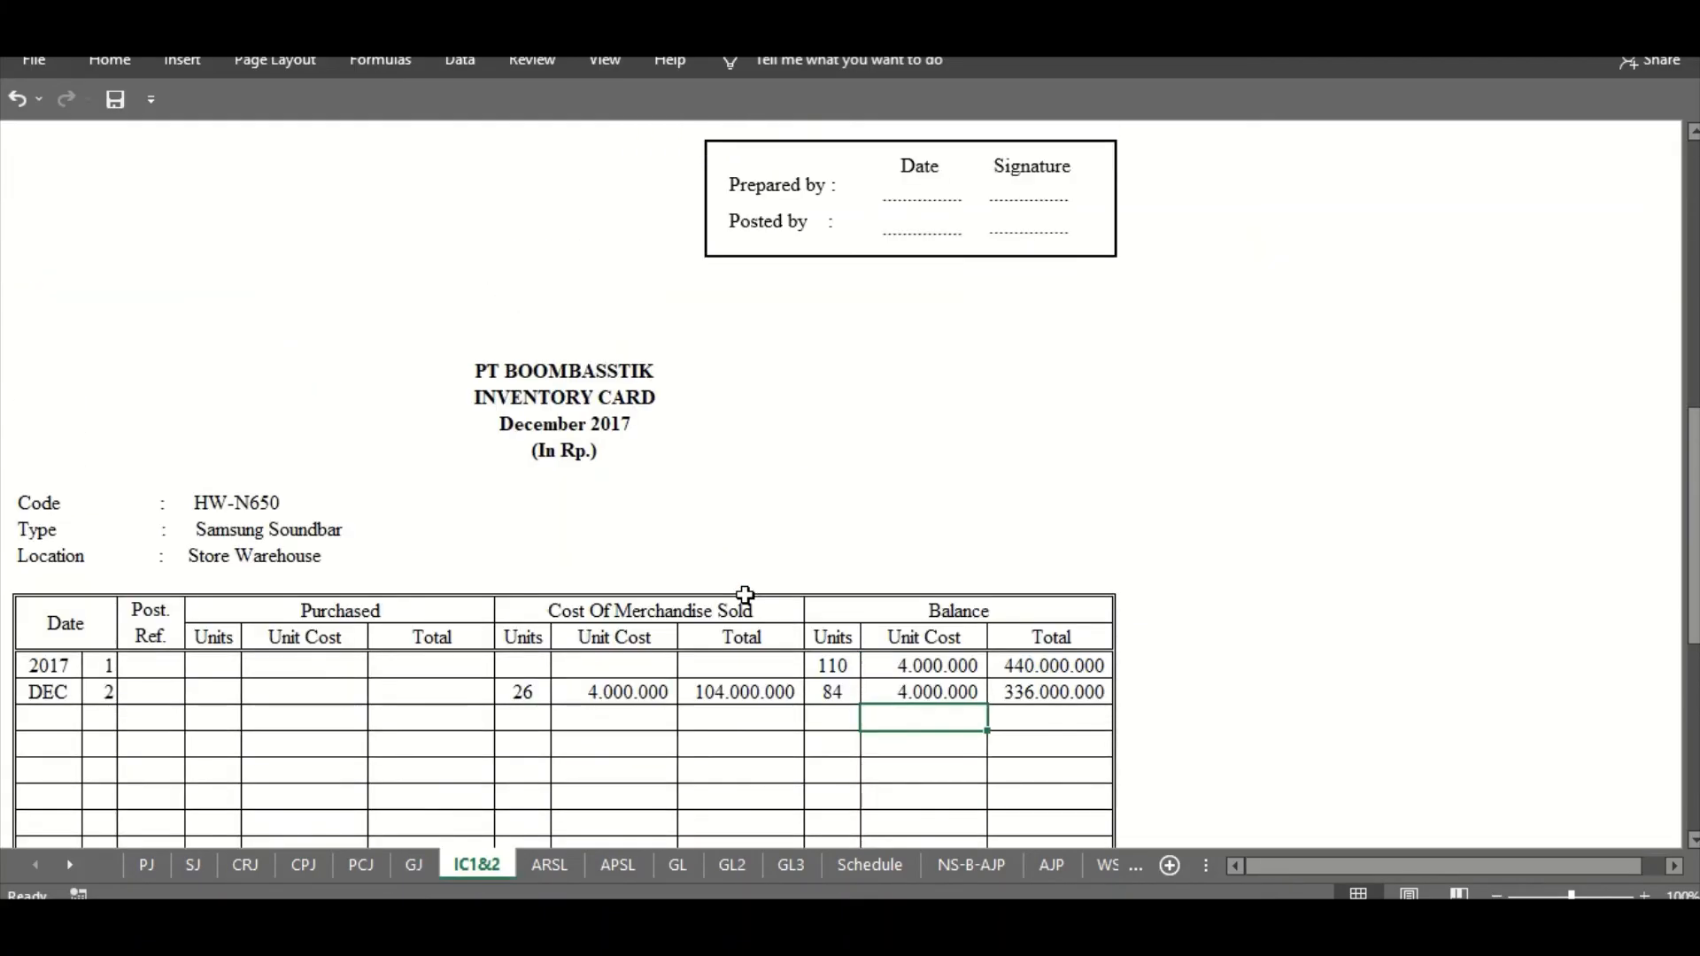
scroll(745, 595, down, 9)
scroll(706, 238, up, 1)
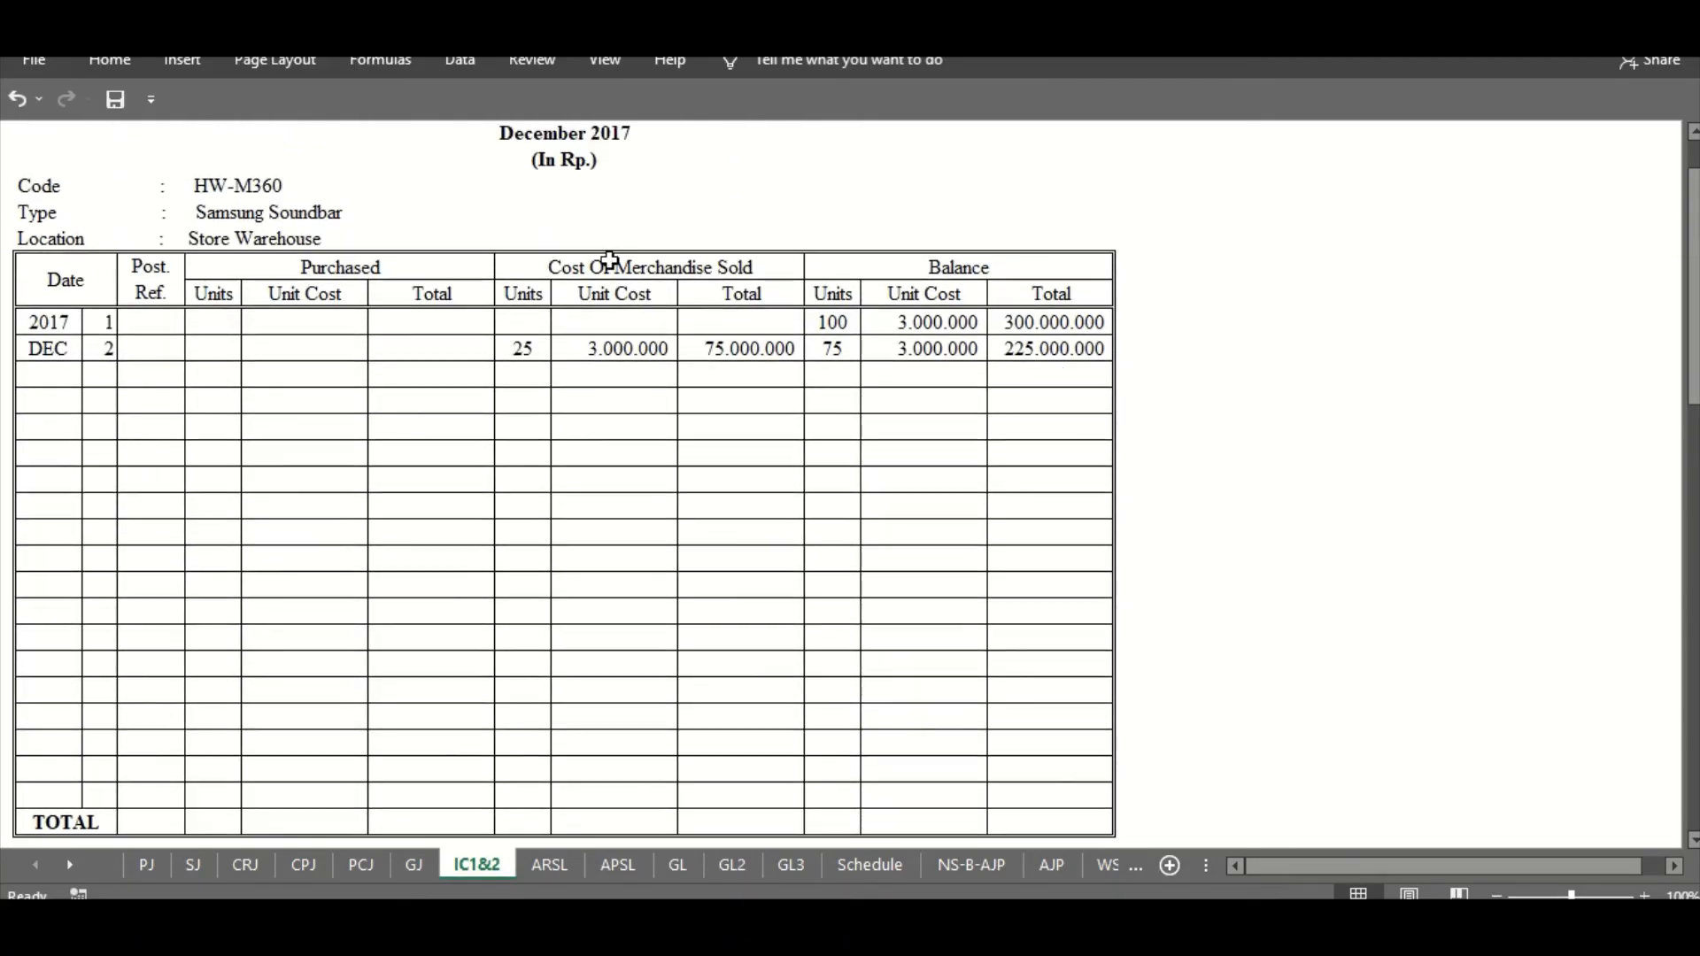
click(624, 266)
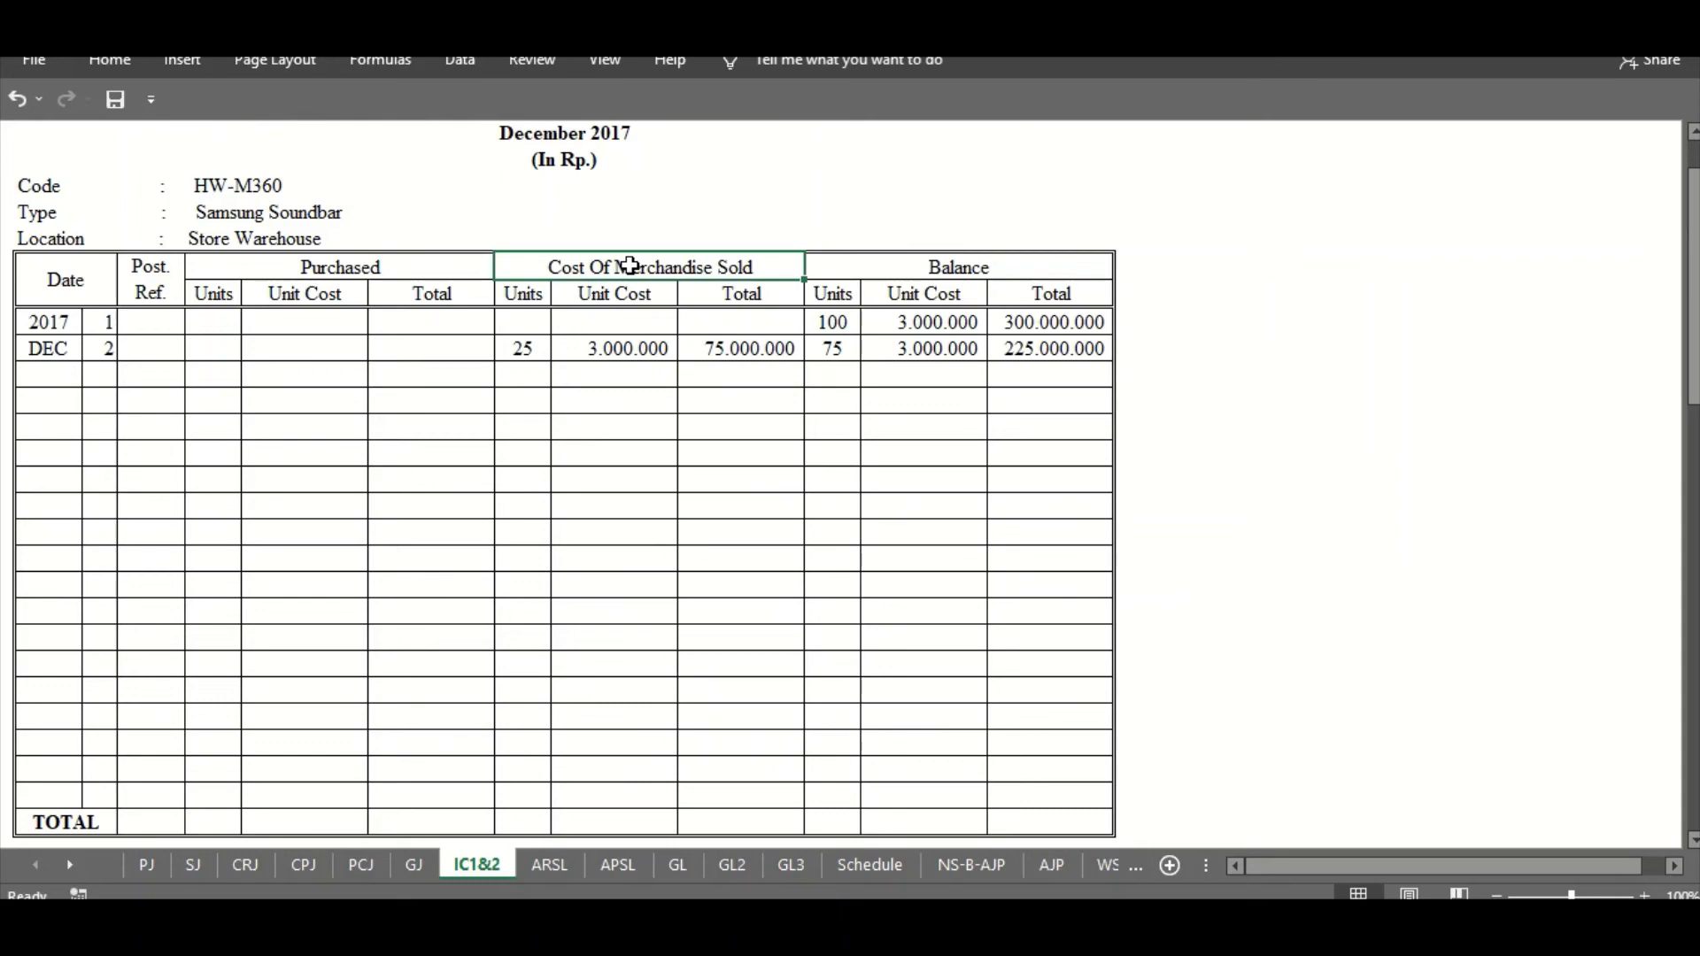
click(741, 345)
scroll(665, 343, down, 8)
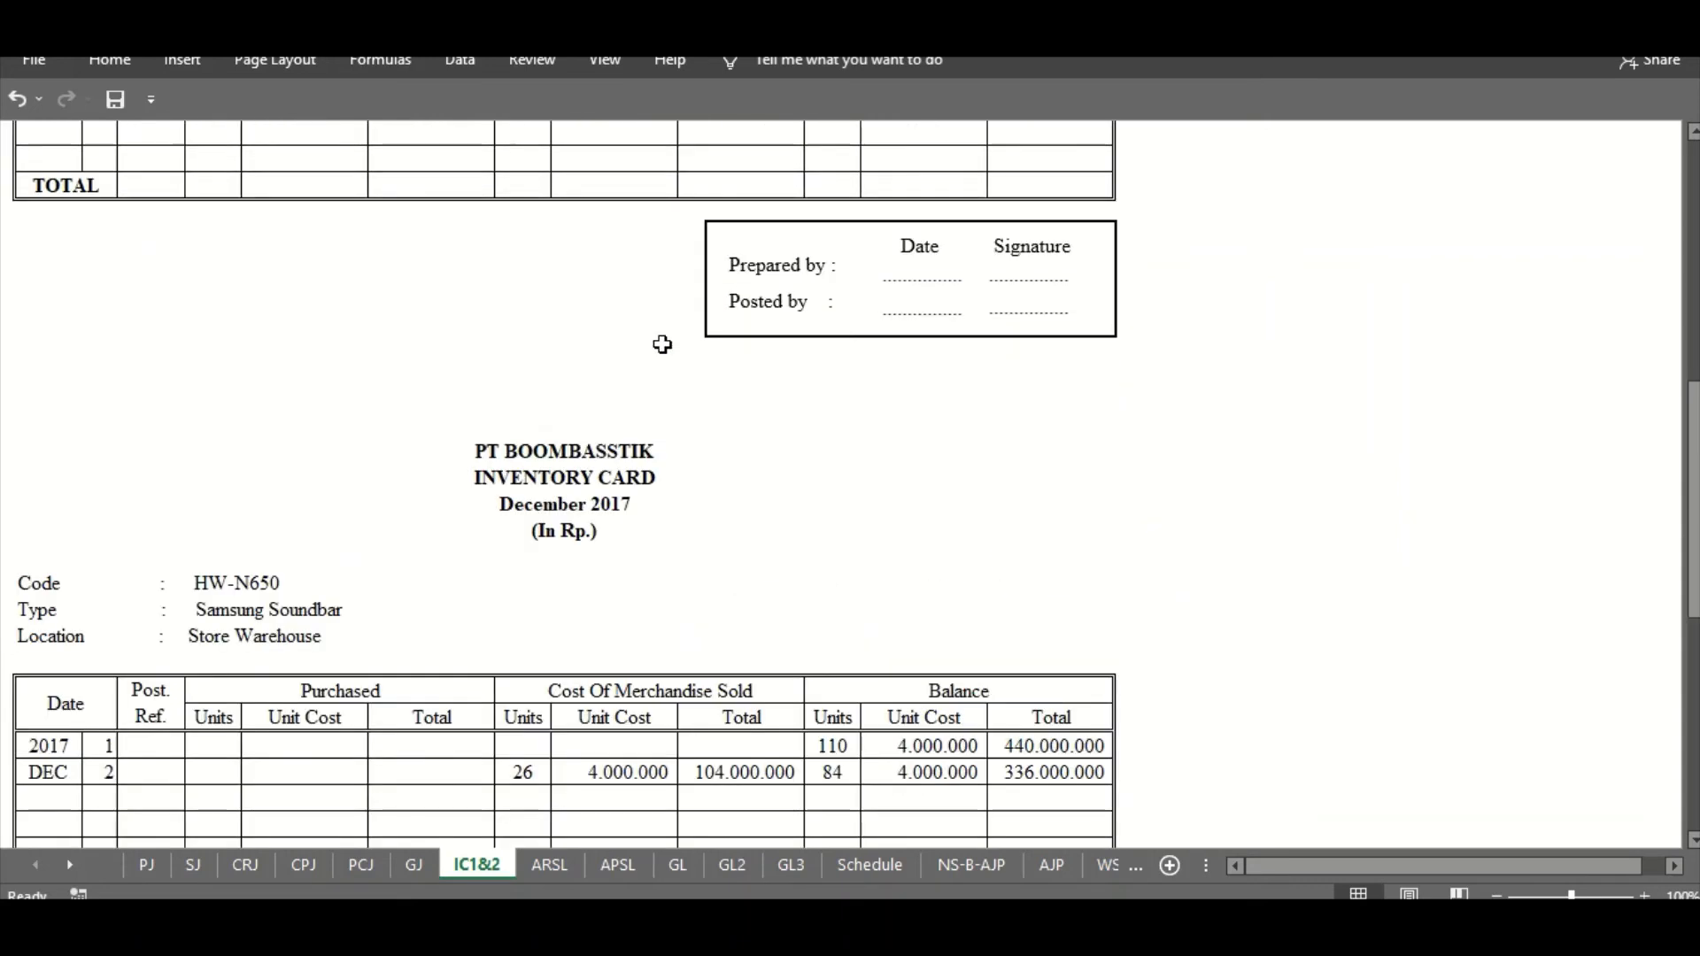
scroll(705, 709, up, 7)
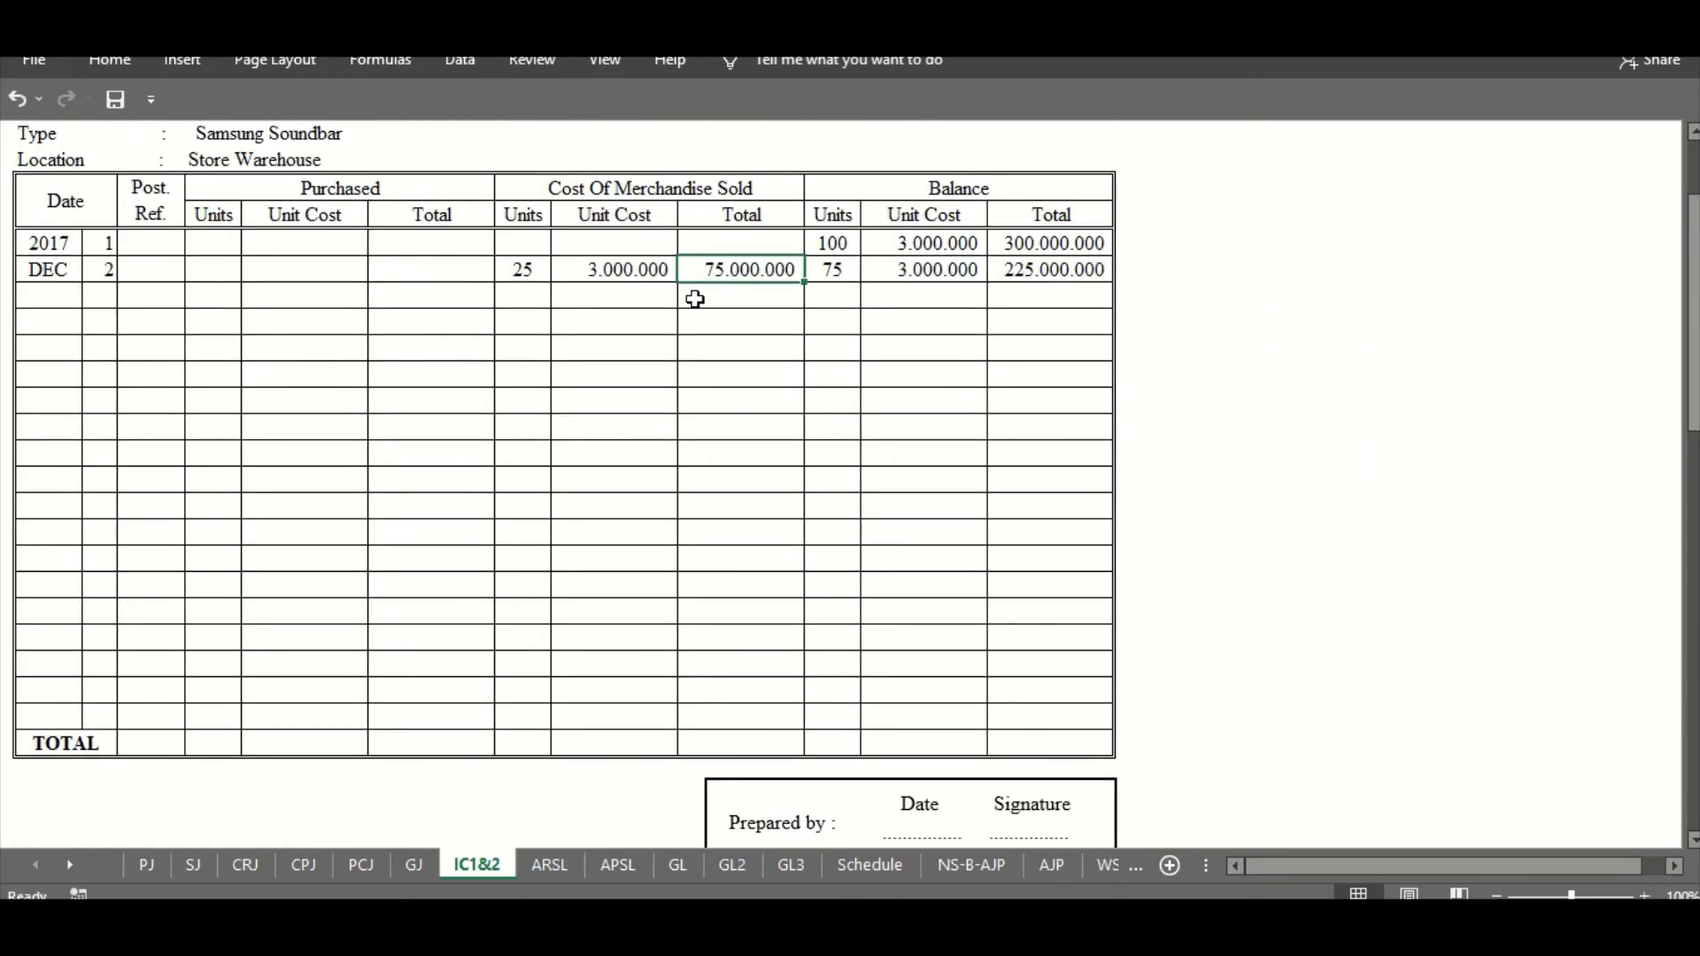
scroll(746, 285, down, 7)
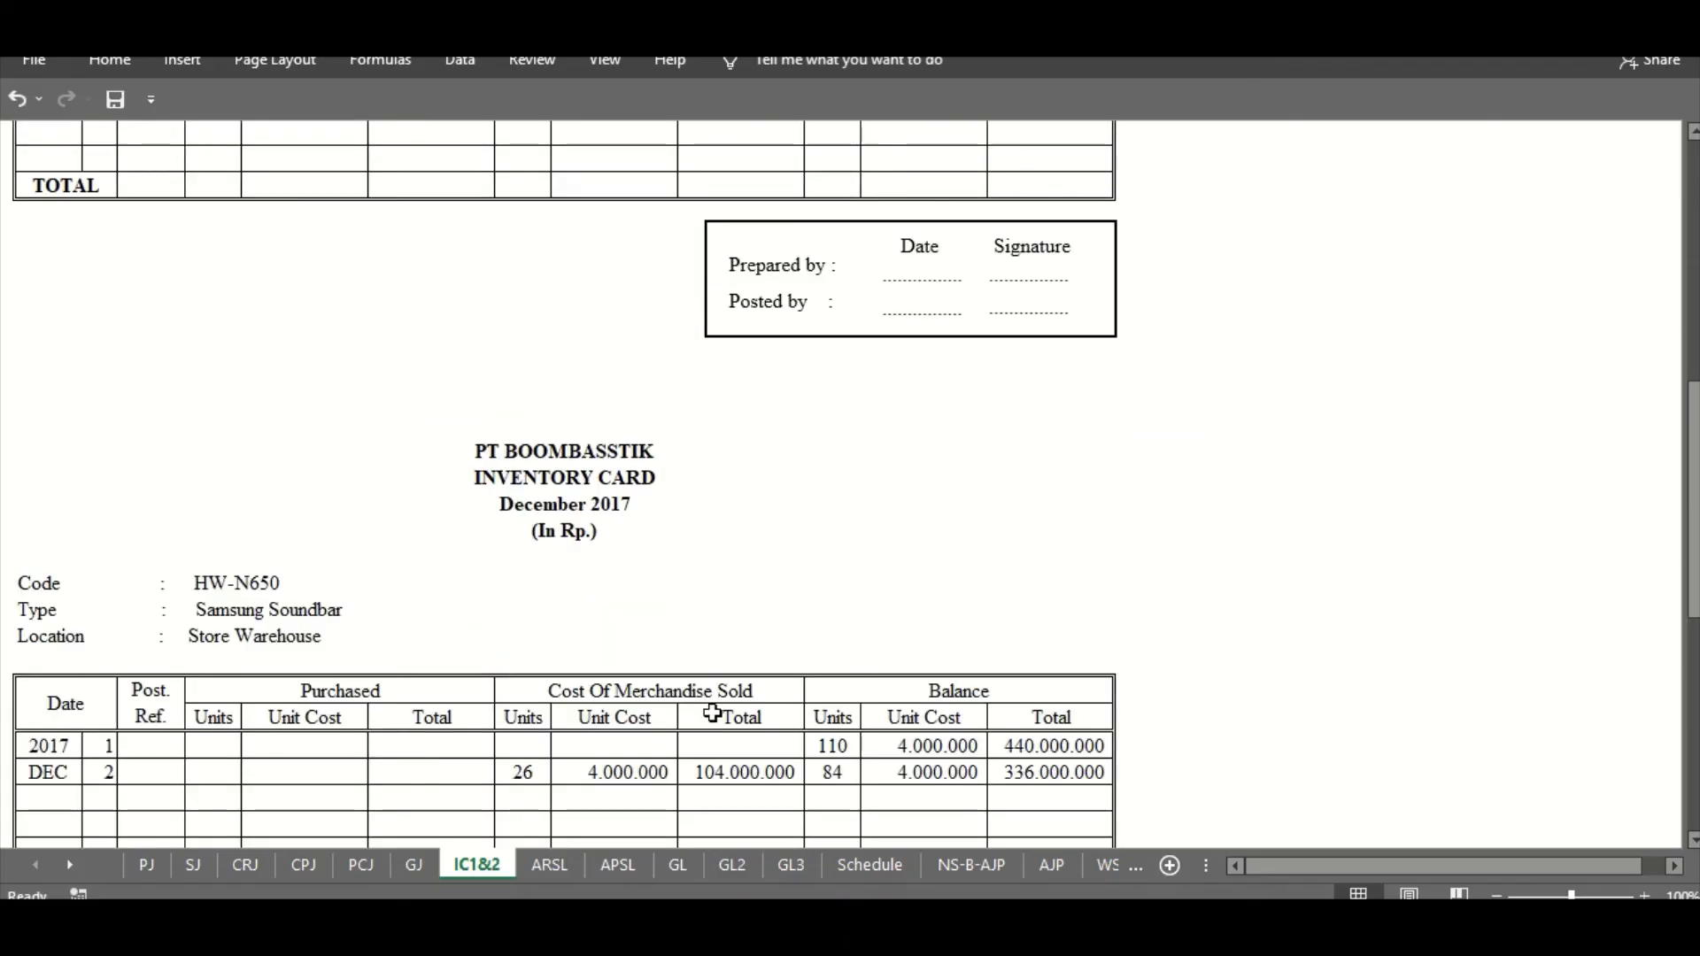
scroll(482, 455, up, 7)
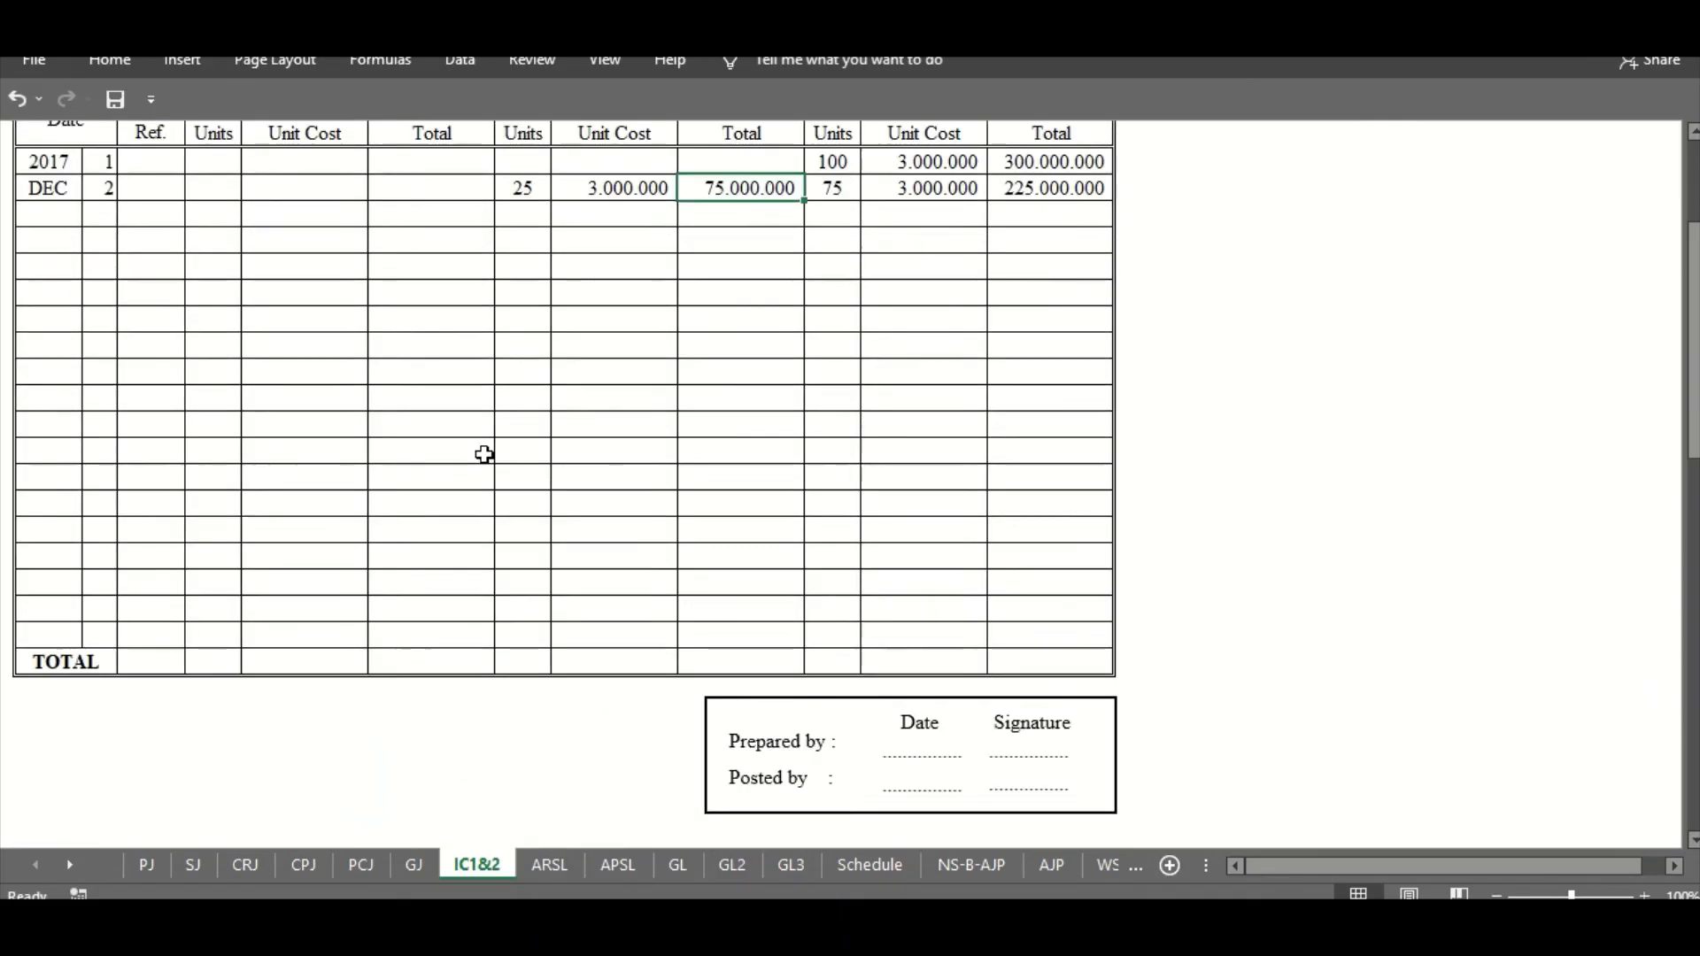
- Set Cost of Merchandise Sold and Merchandise Inventory in the Sales Journal's SOUNDMACHINE row to black text, showing the prefilled 179.000.000 in both
click(191, 866)
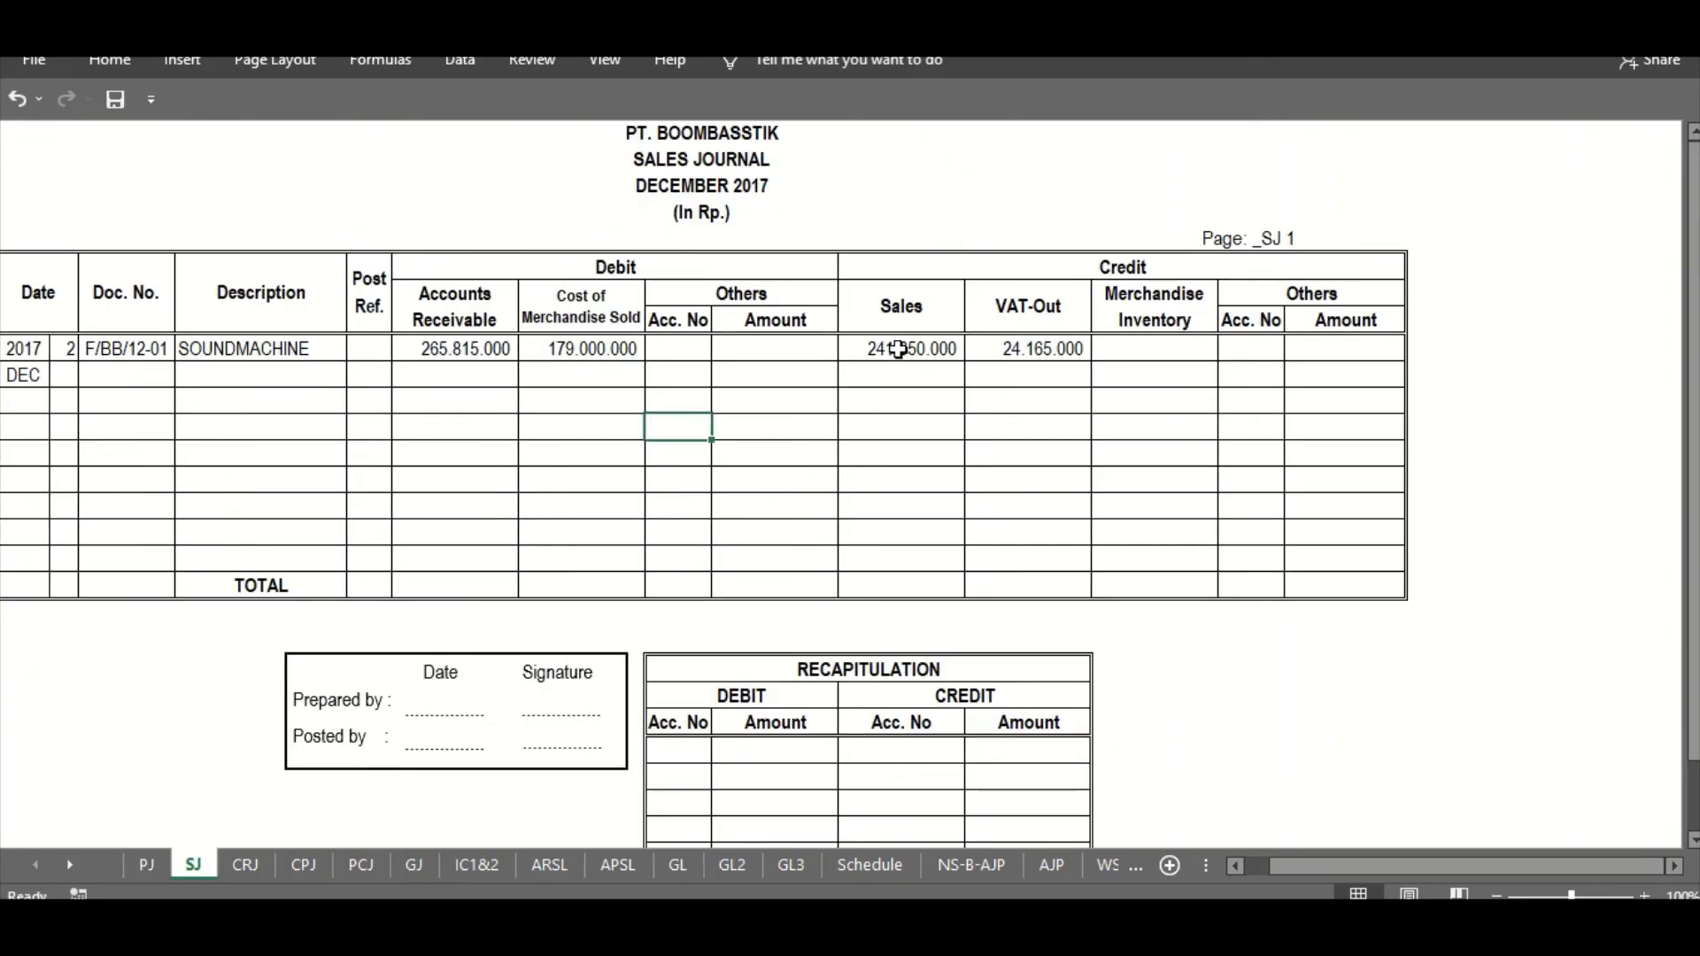
click(1134, 350)
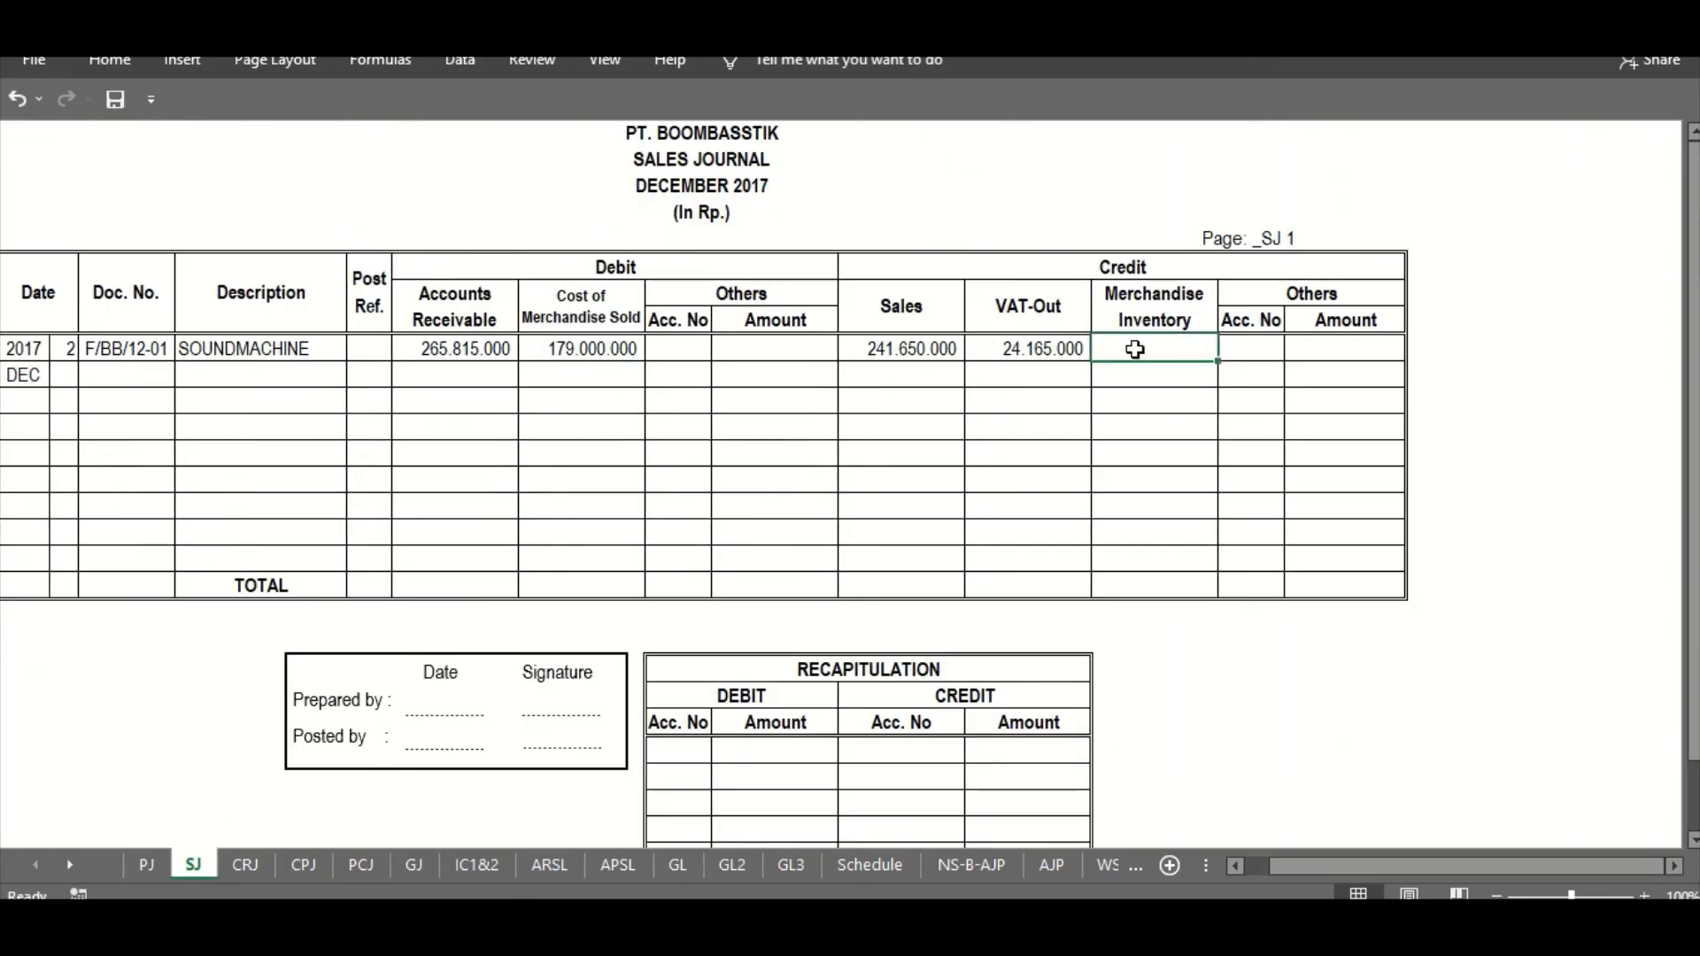
right_click(1134, 350)
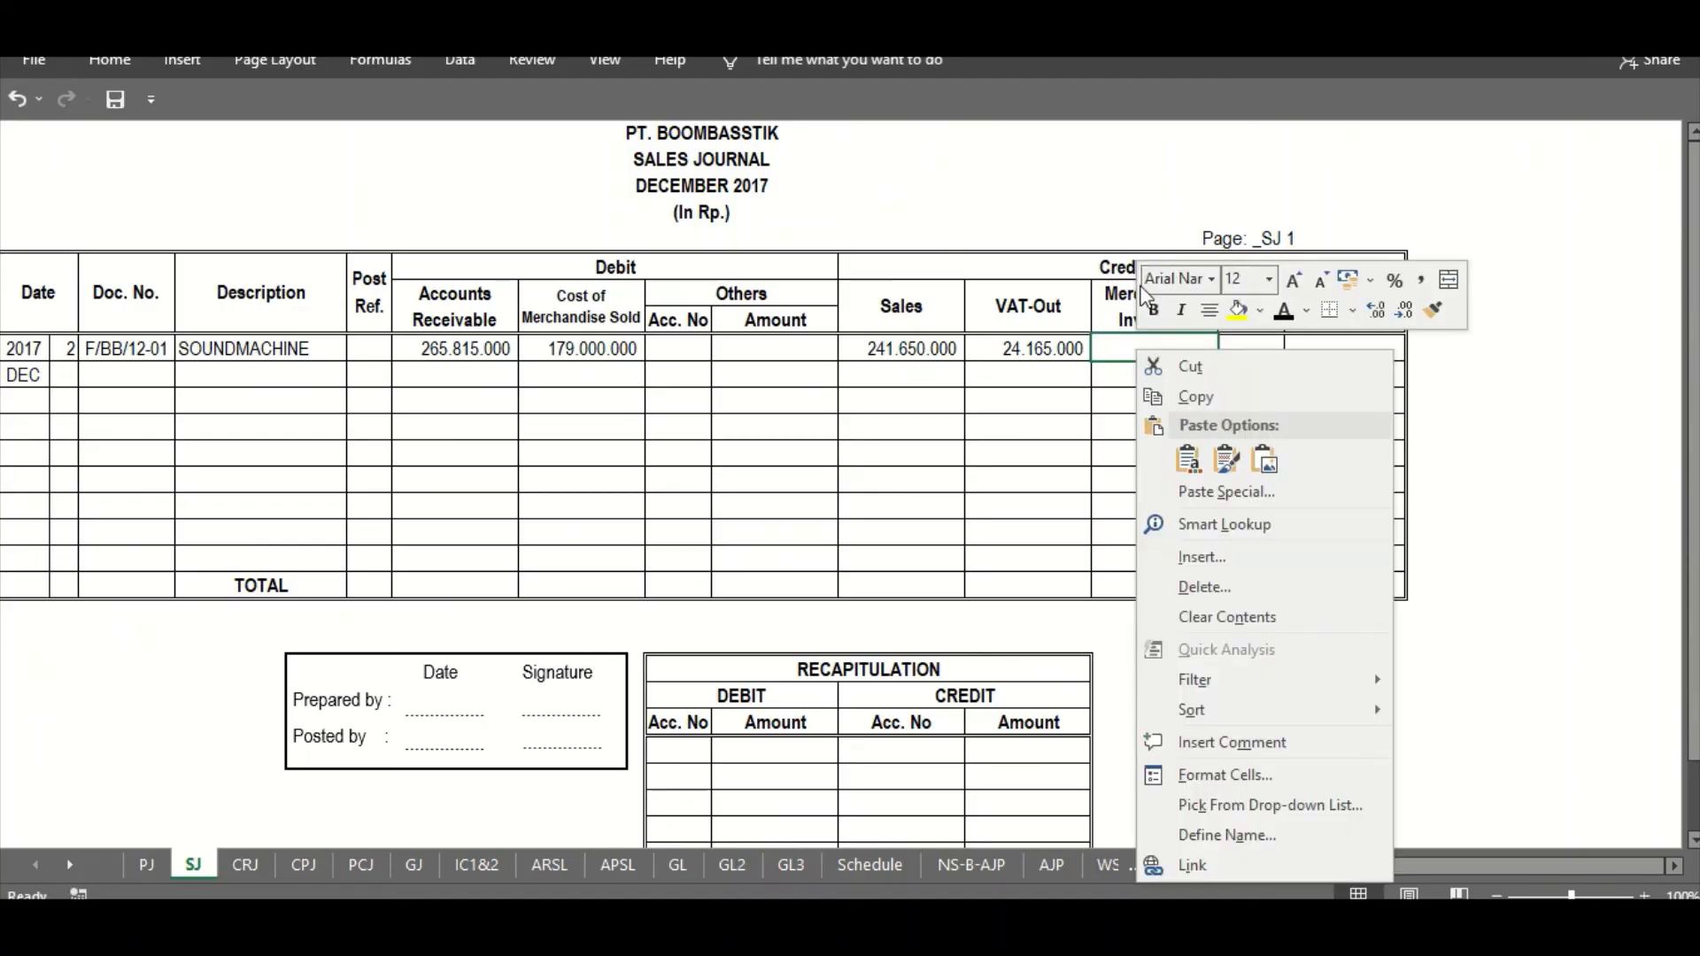
text(179.000.000)
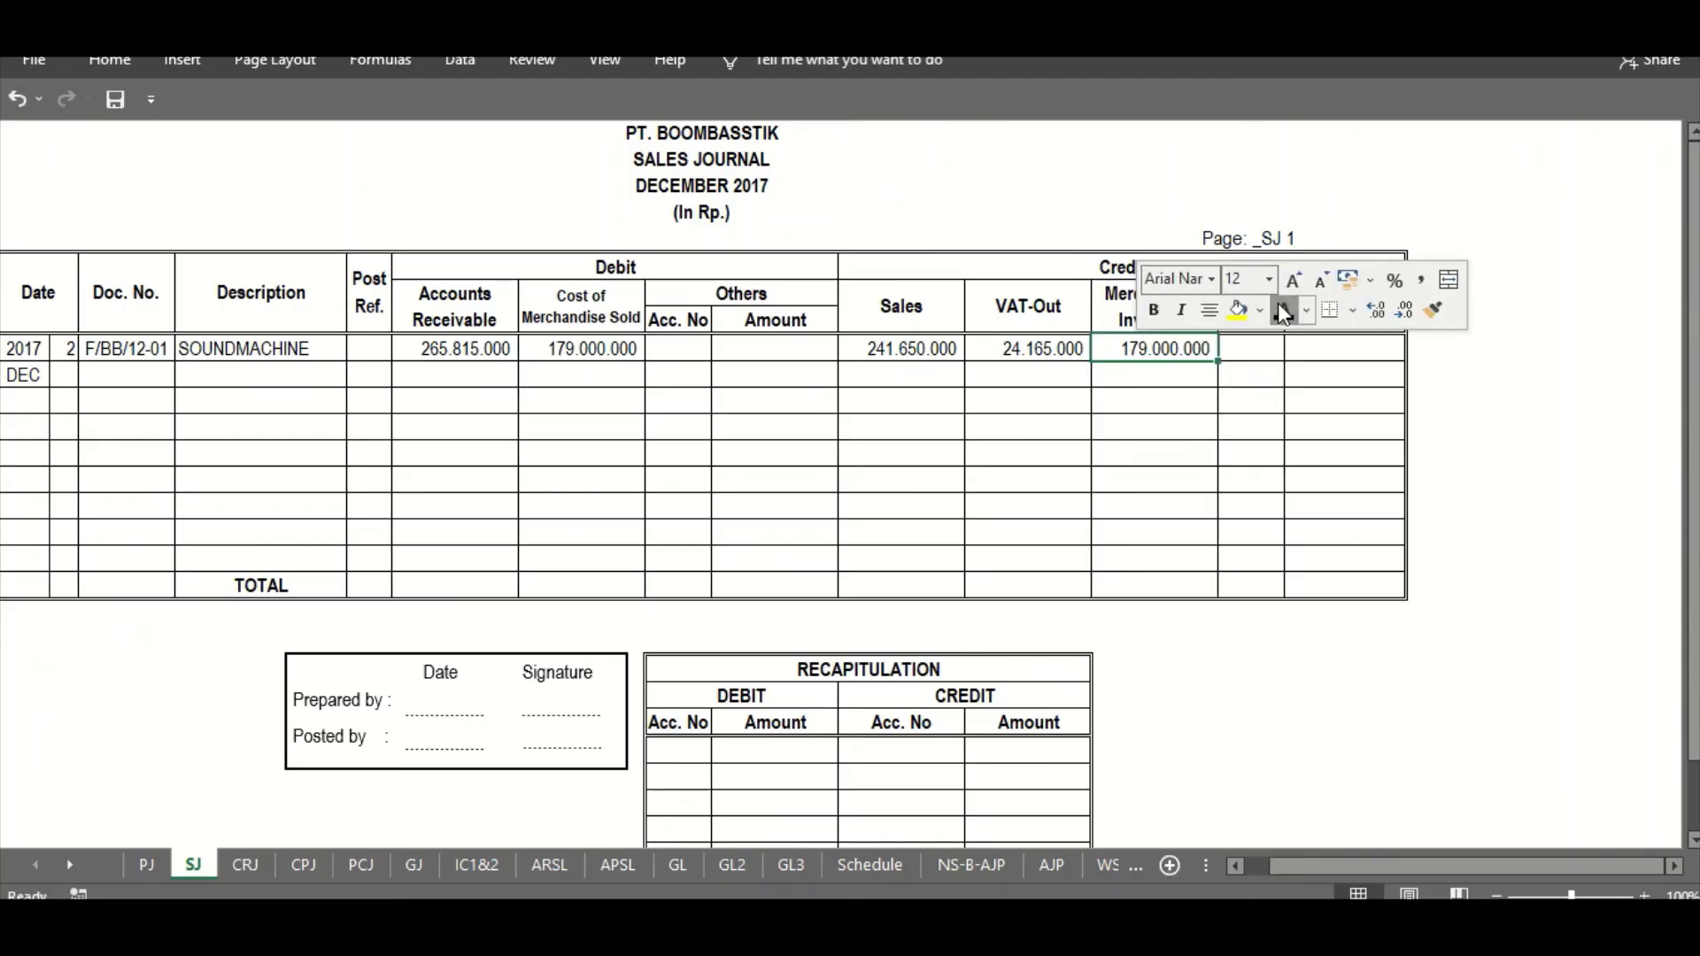
click(1134, 376)
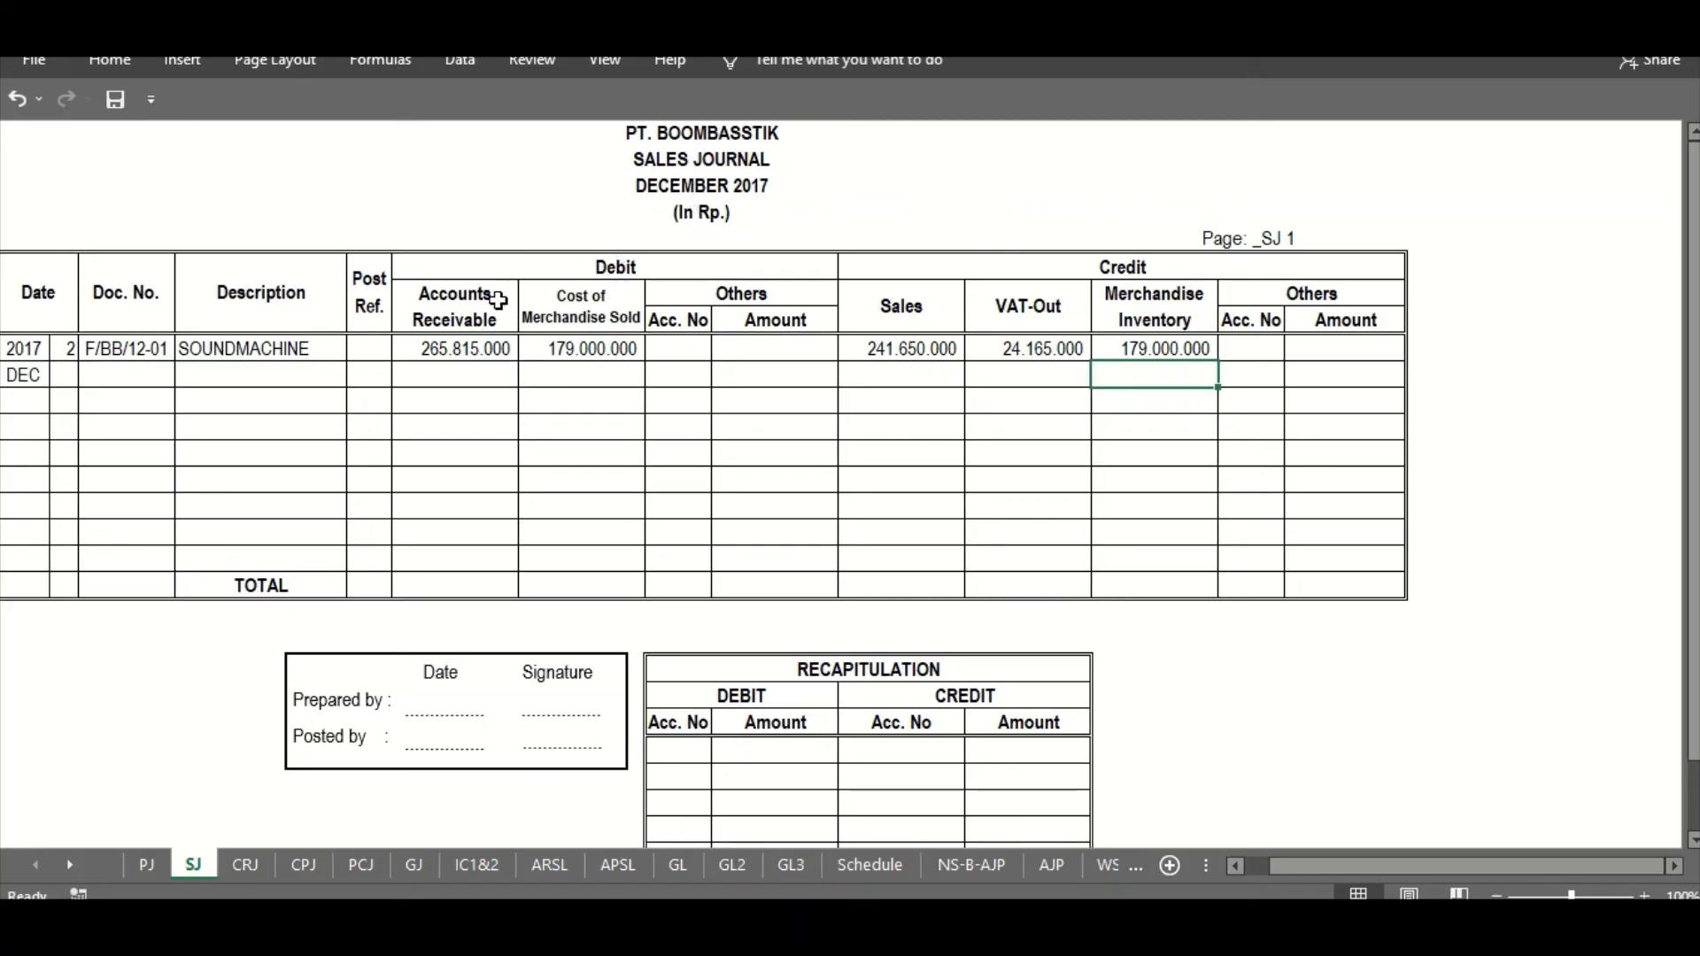
- Review the debit and credit amounts in the SOUNDMACHINE row of the Sales Journal, pairing receivables with sales and VAT-Out, and cost with inventory
click(442, 325)
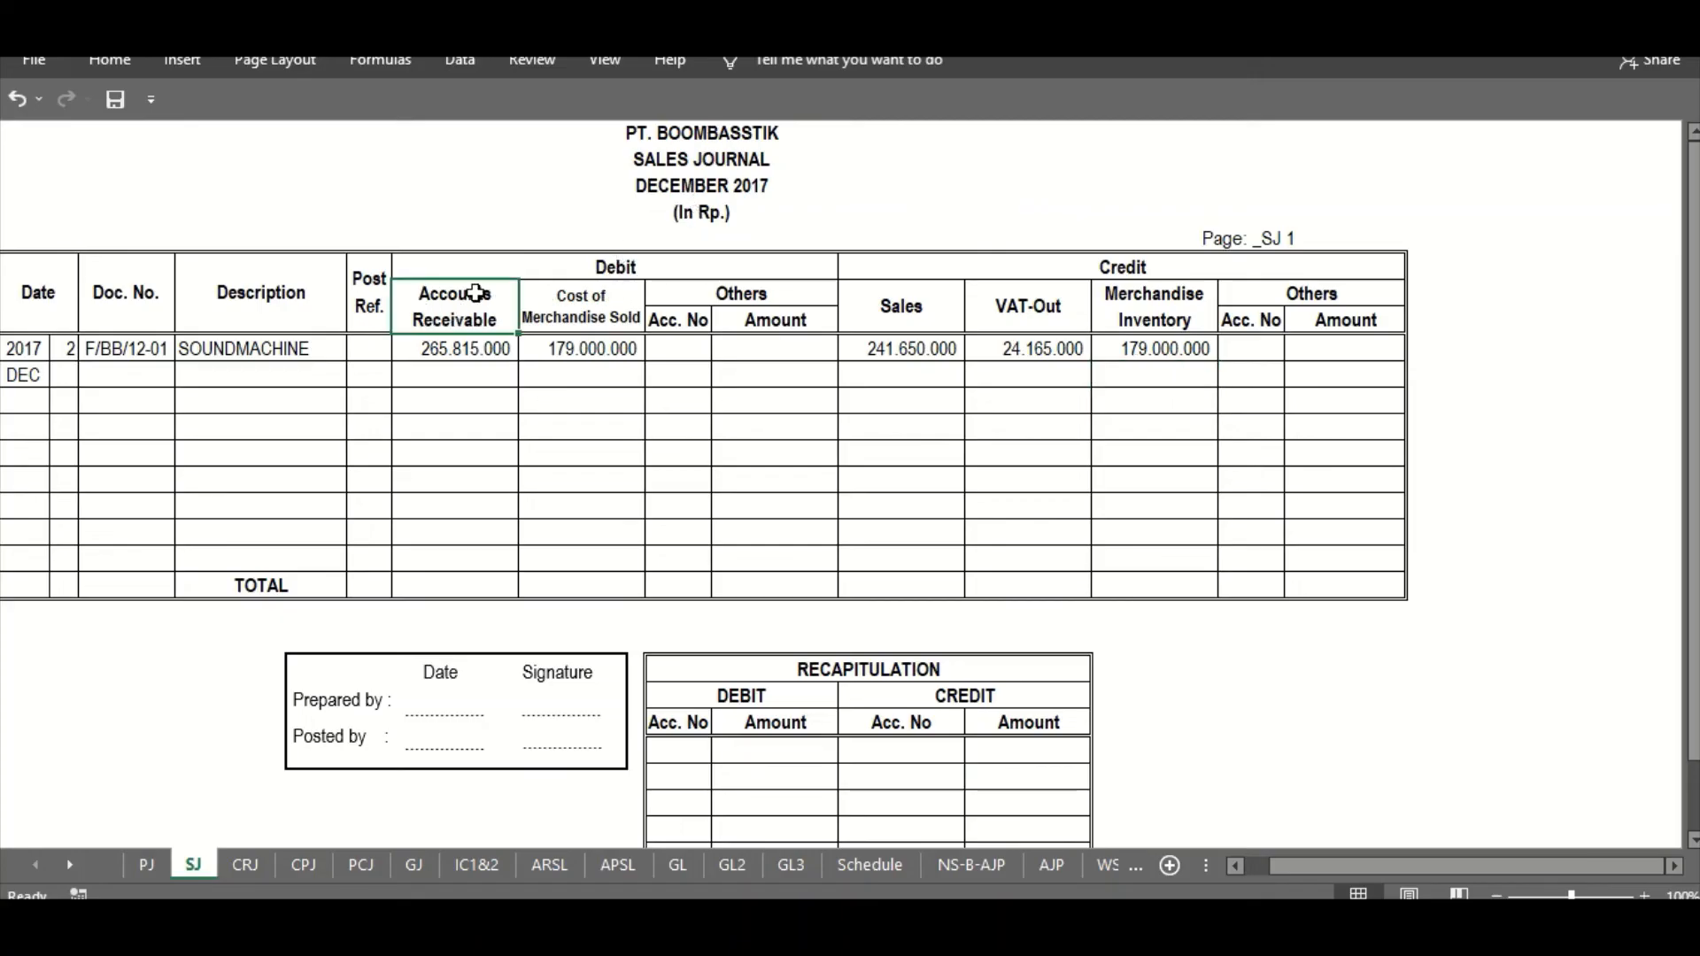
click(503, 345)
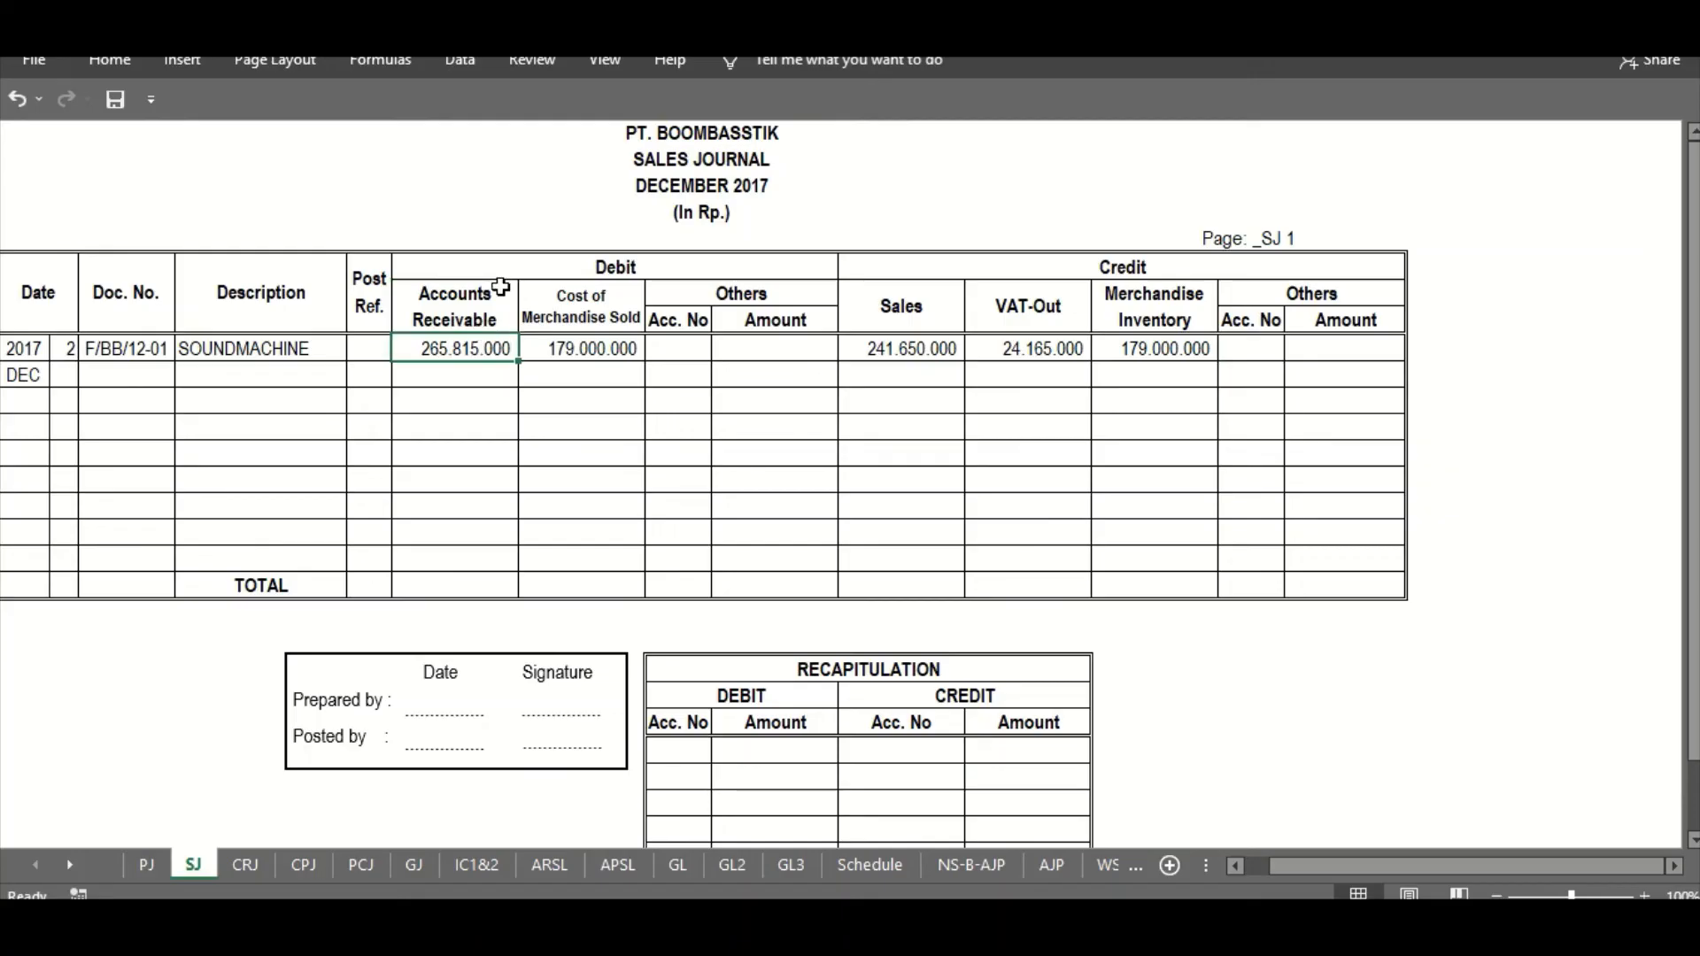
click(921, 349)
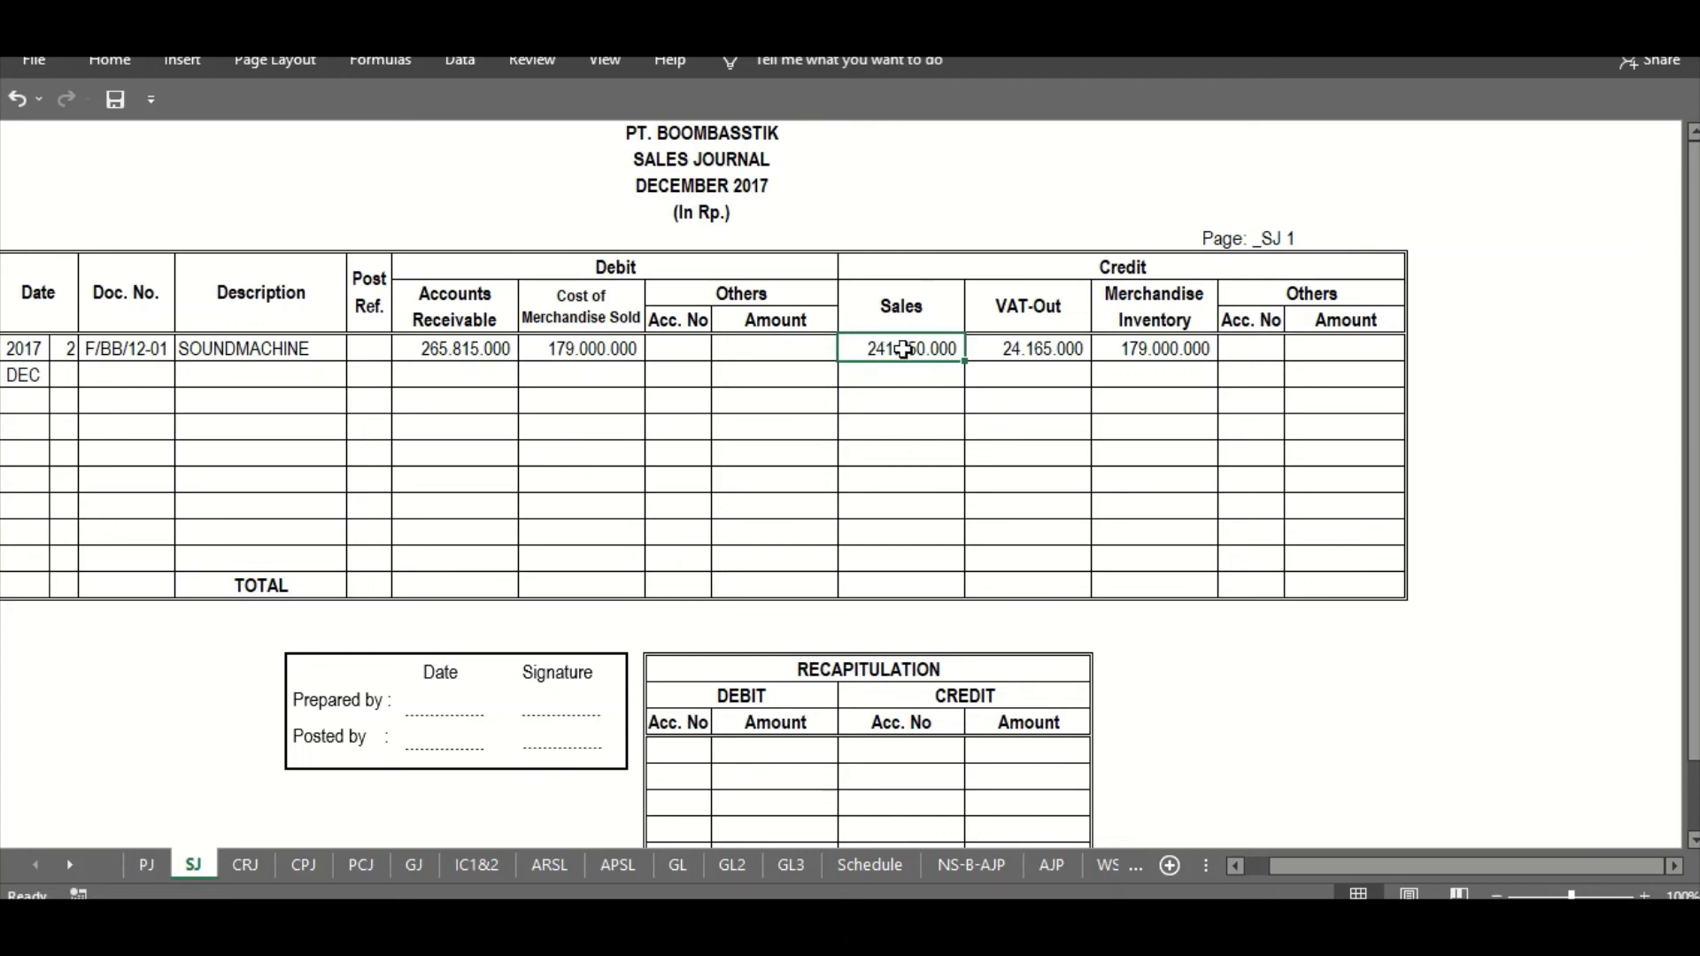
click(1059, 305)
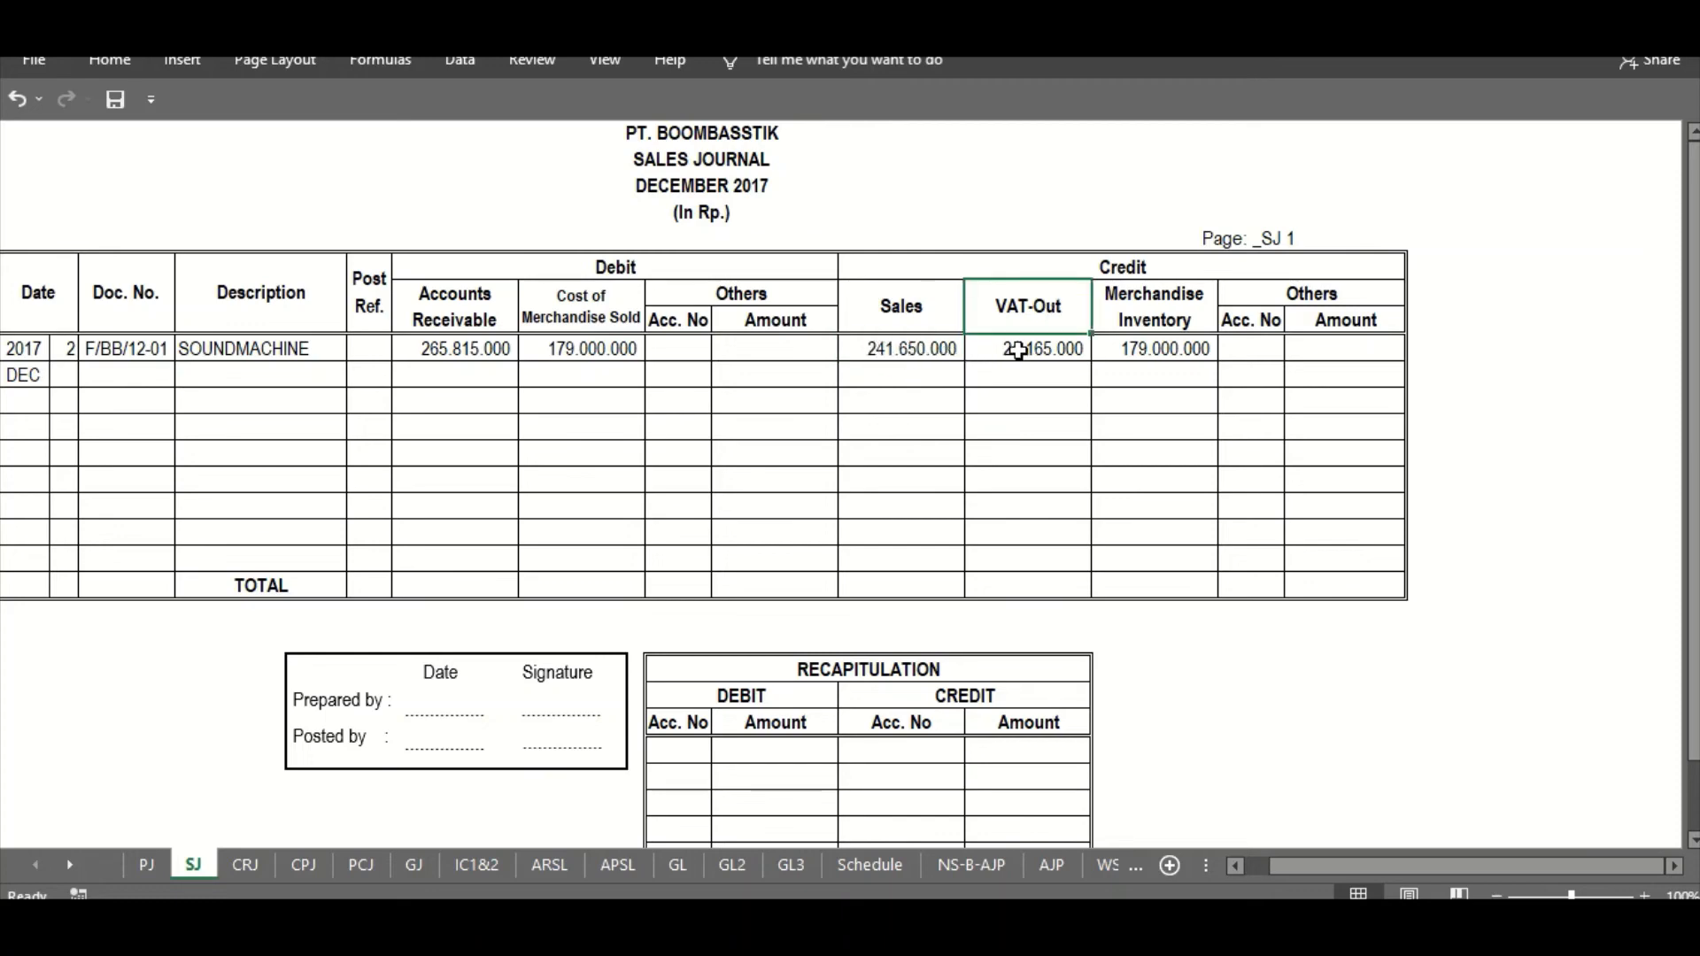
click(1023, 348)
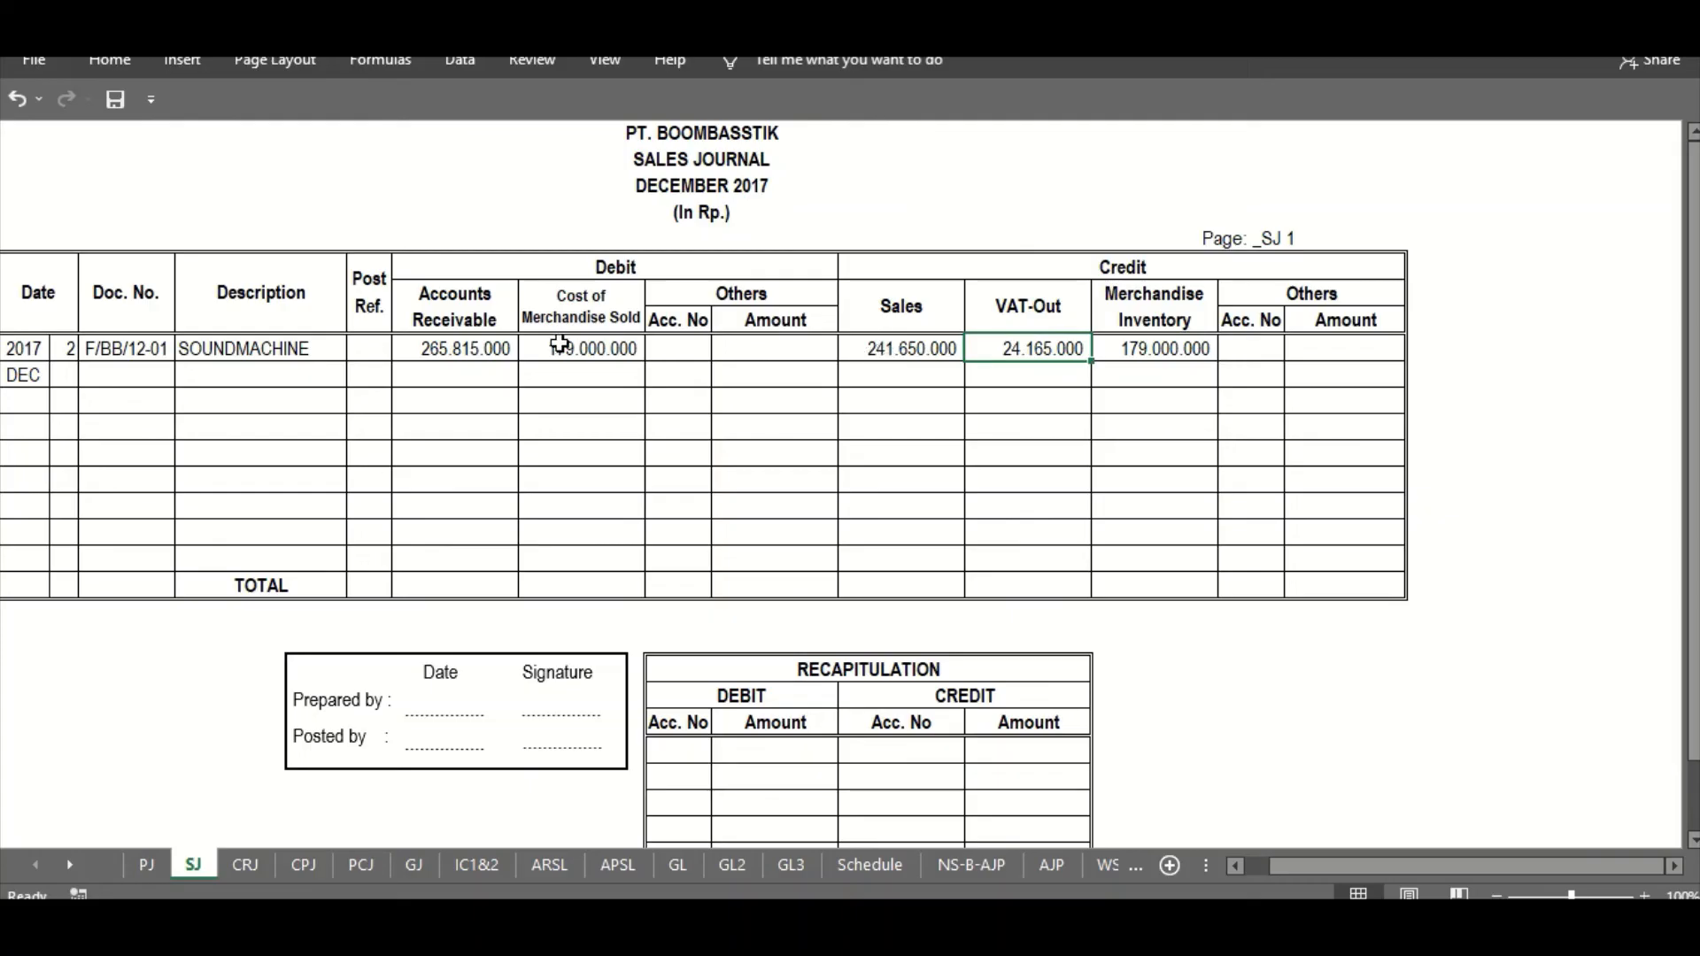
click(590, 350)
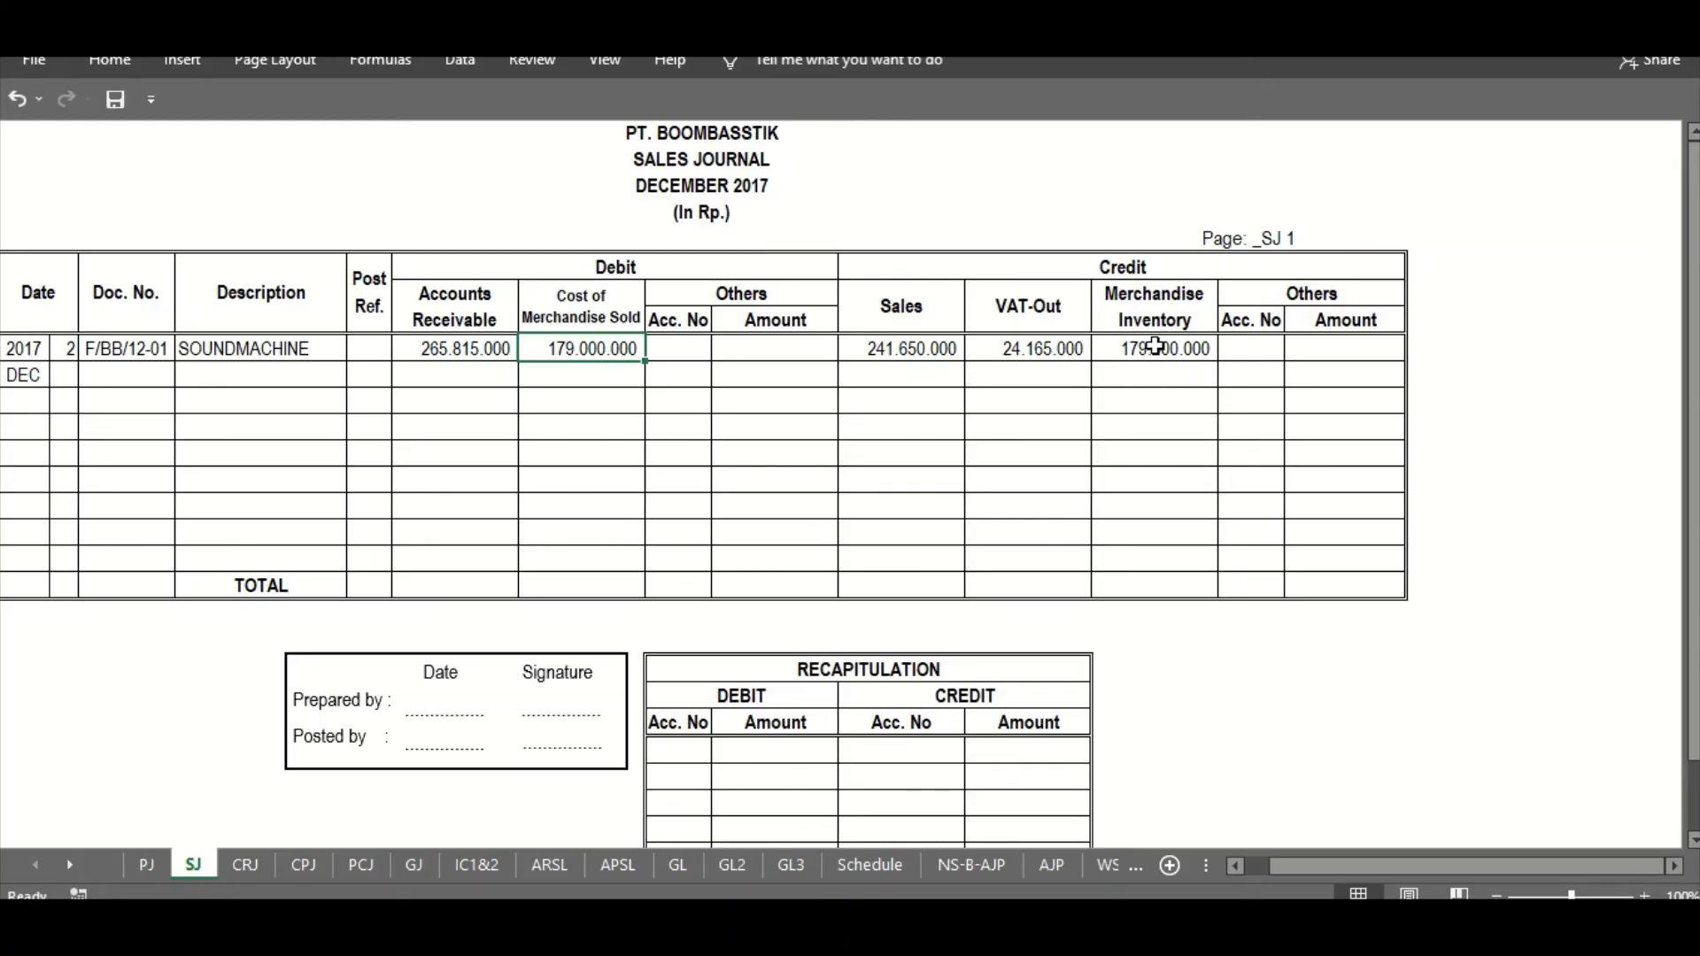
click(1156, 347)
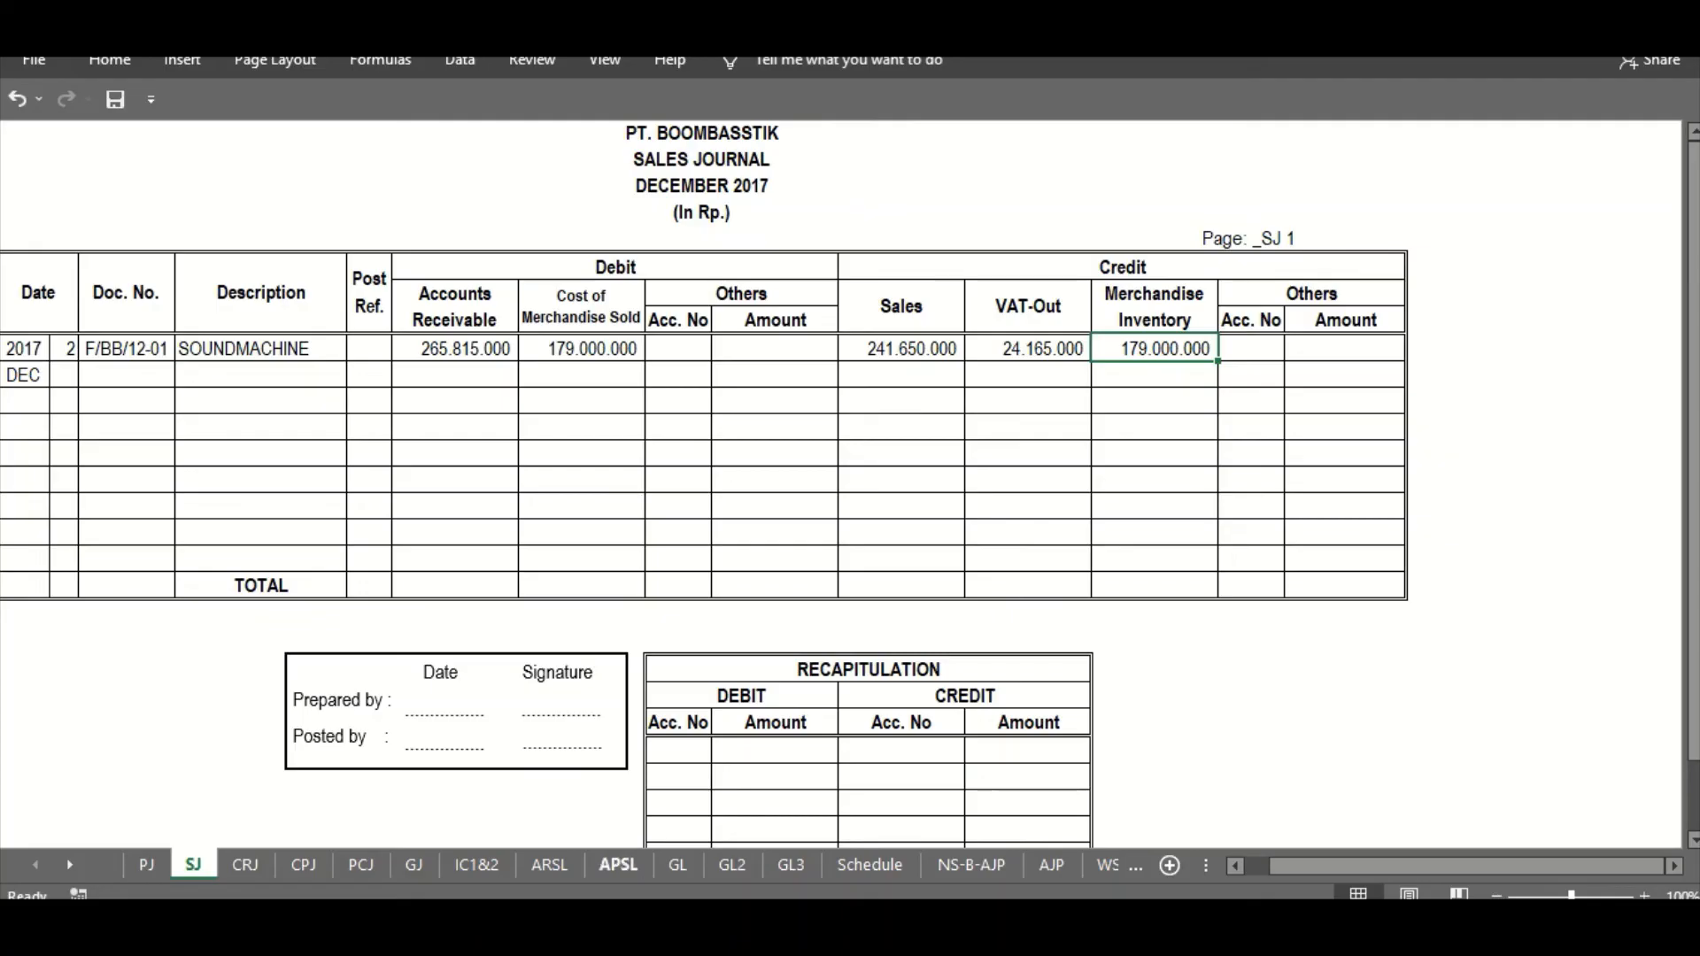
key(alt+Tab)
key(alt+Tab)
- Look through the customer cards in the Accounts Receivable Subsidiary Ledger to find SOUNDMACHINE's card, code PEL-005
click(471, 868)
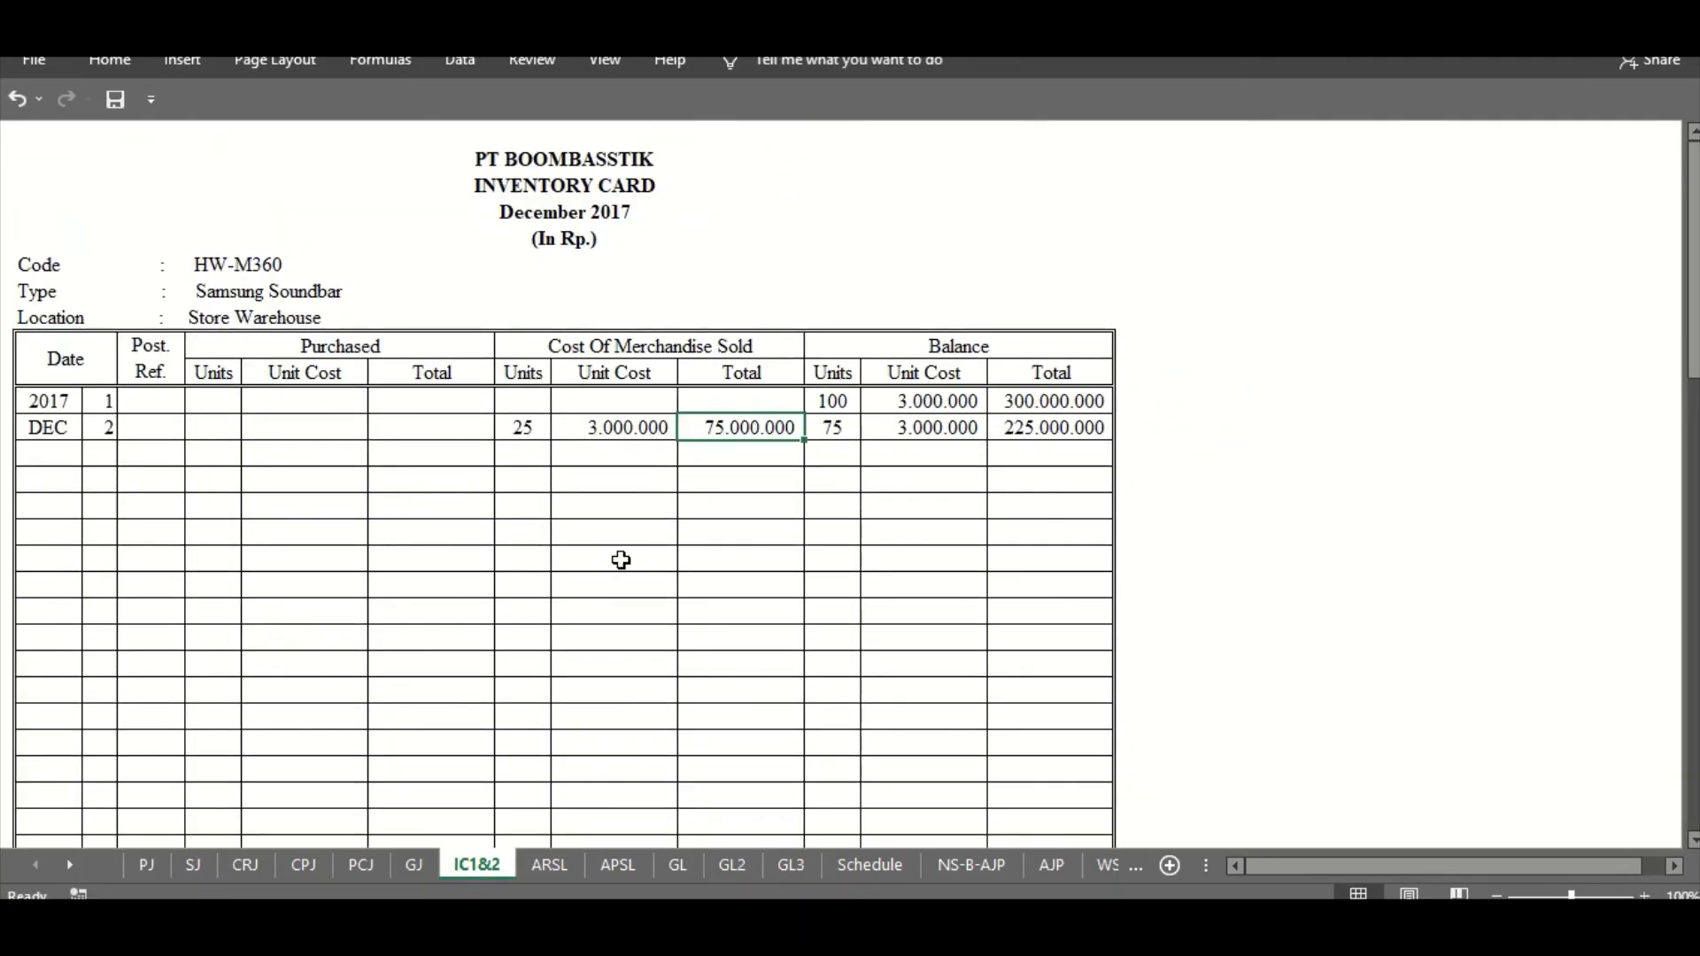
click(557, 864)
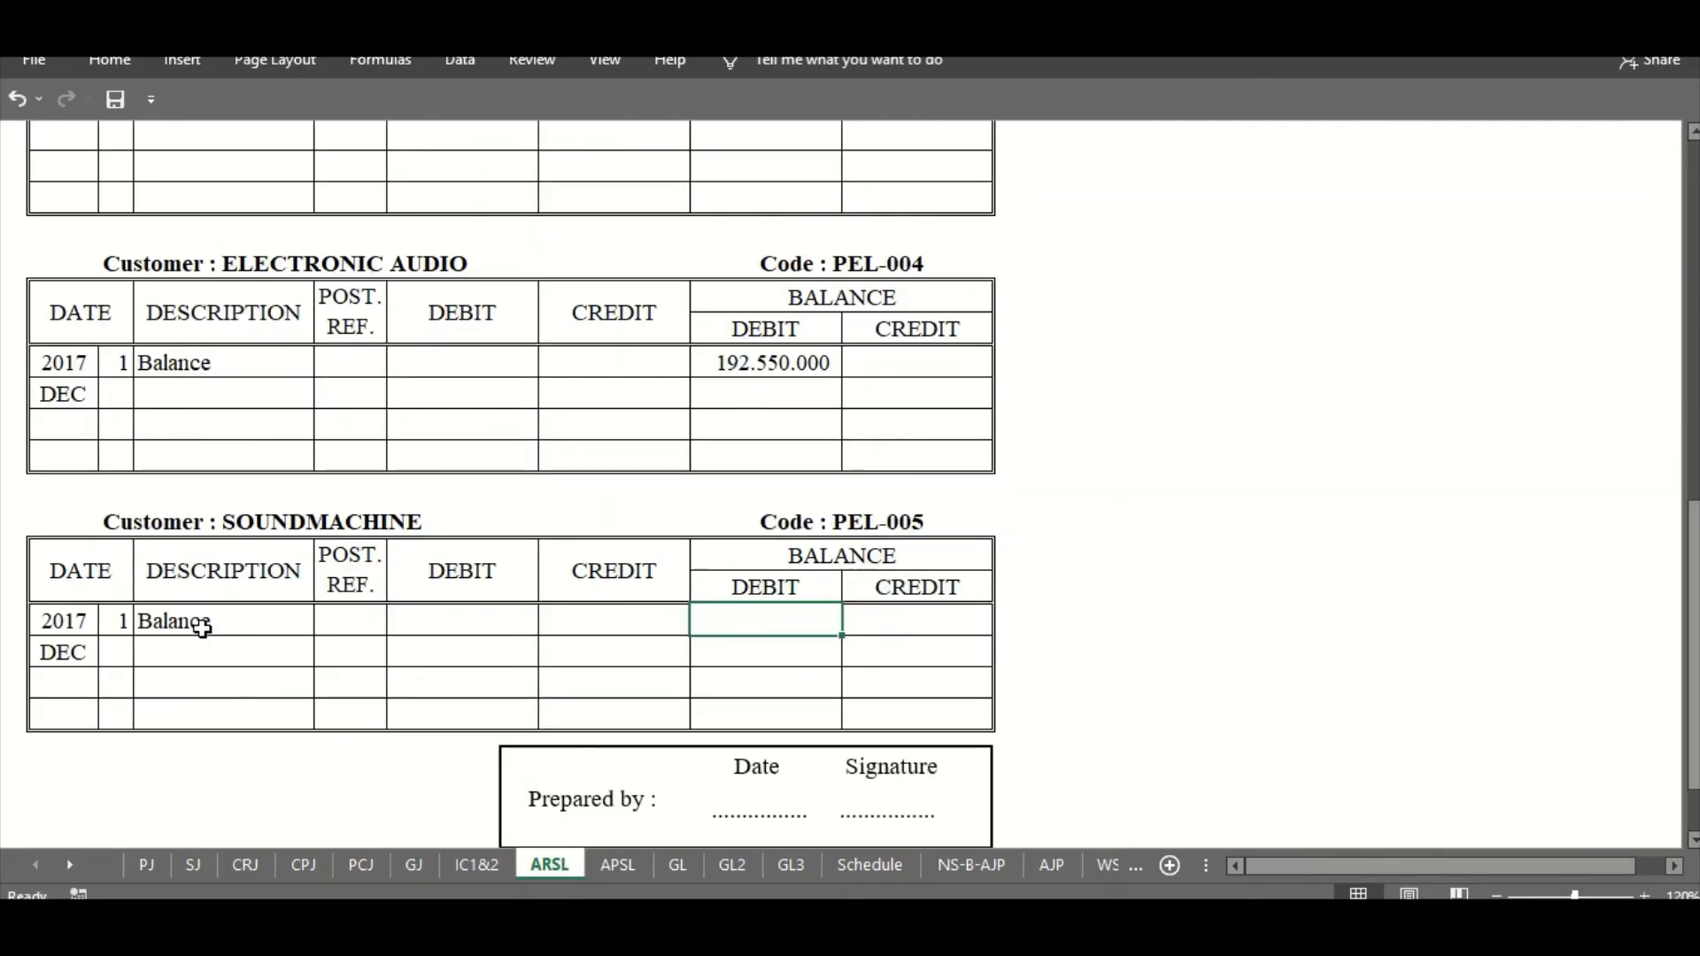
scroll(202, 627, up, 4)
scroll(244, 617, up, 5)
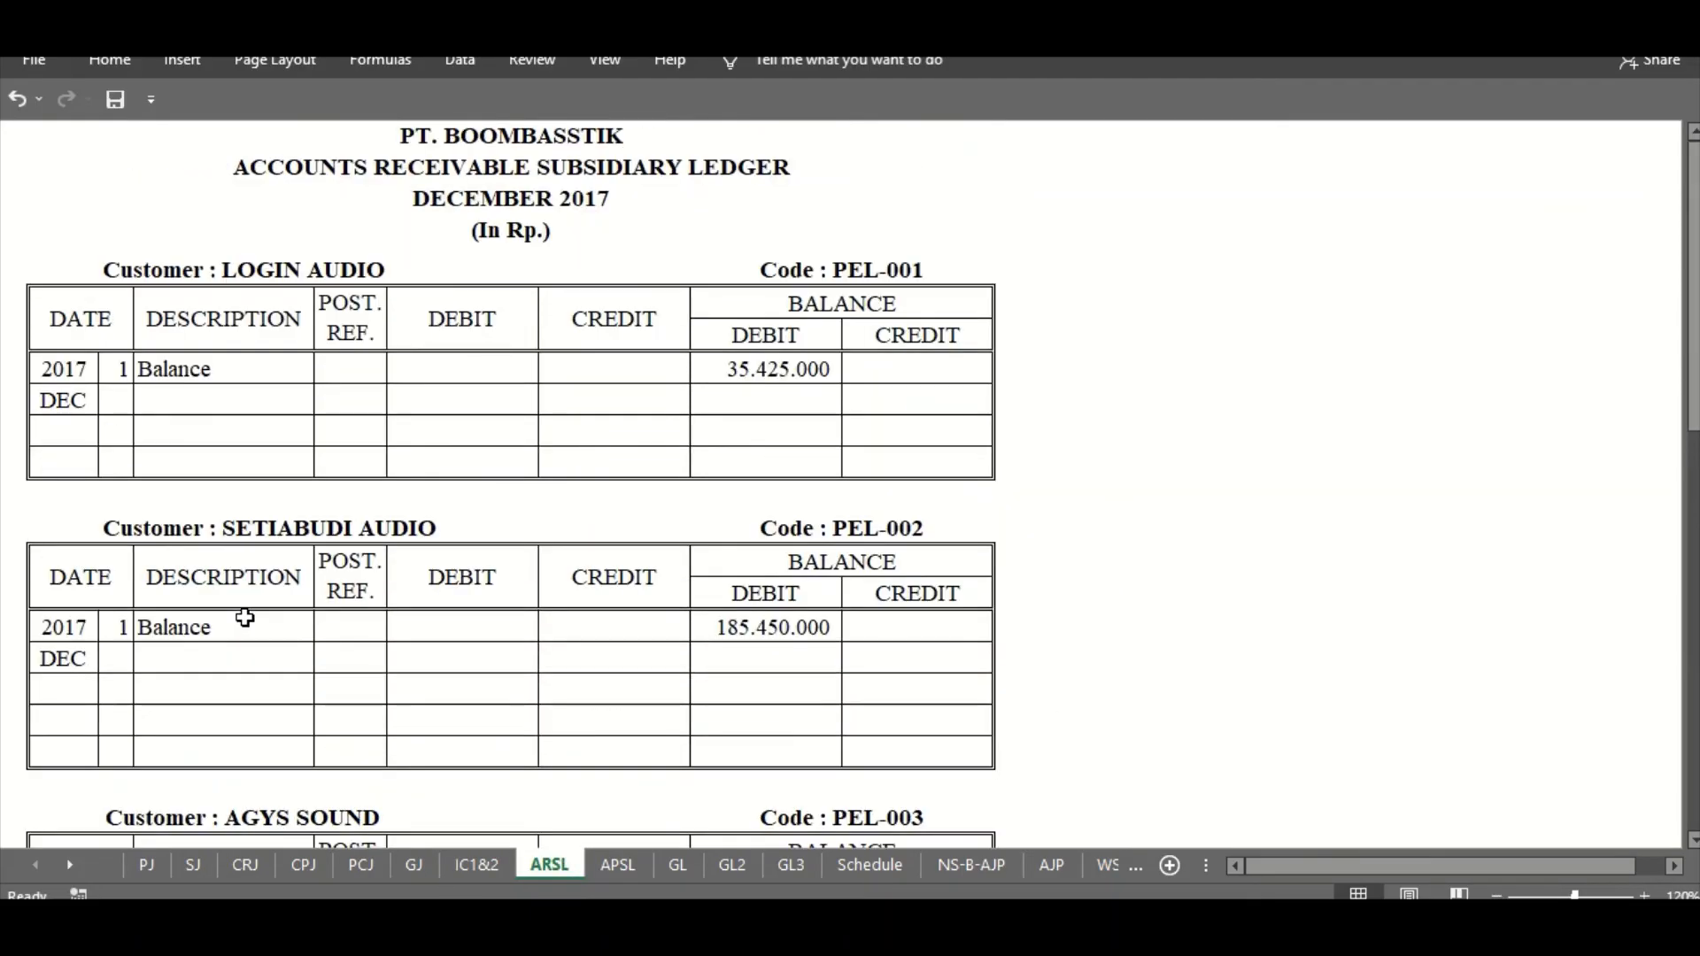
scroll(244, 617, down, 7)
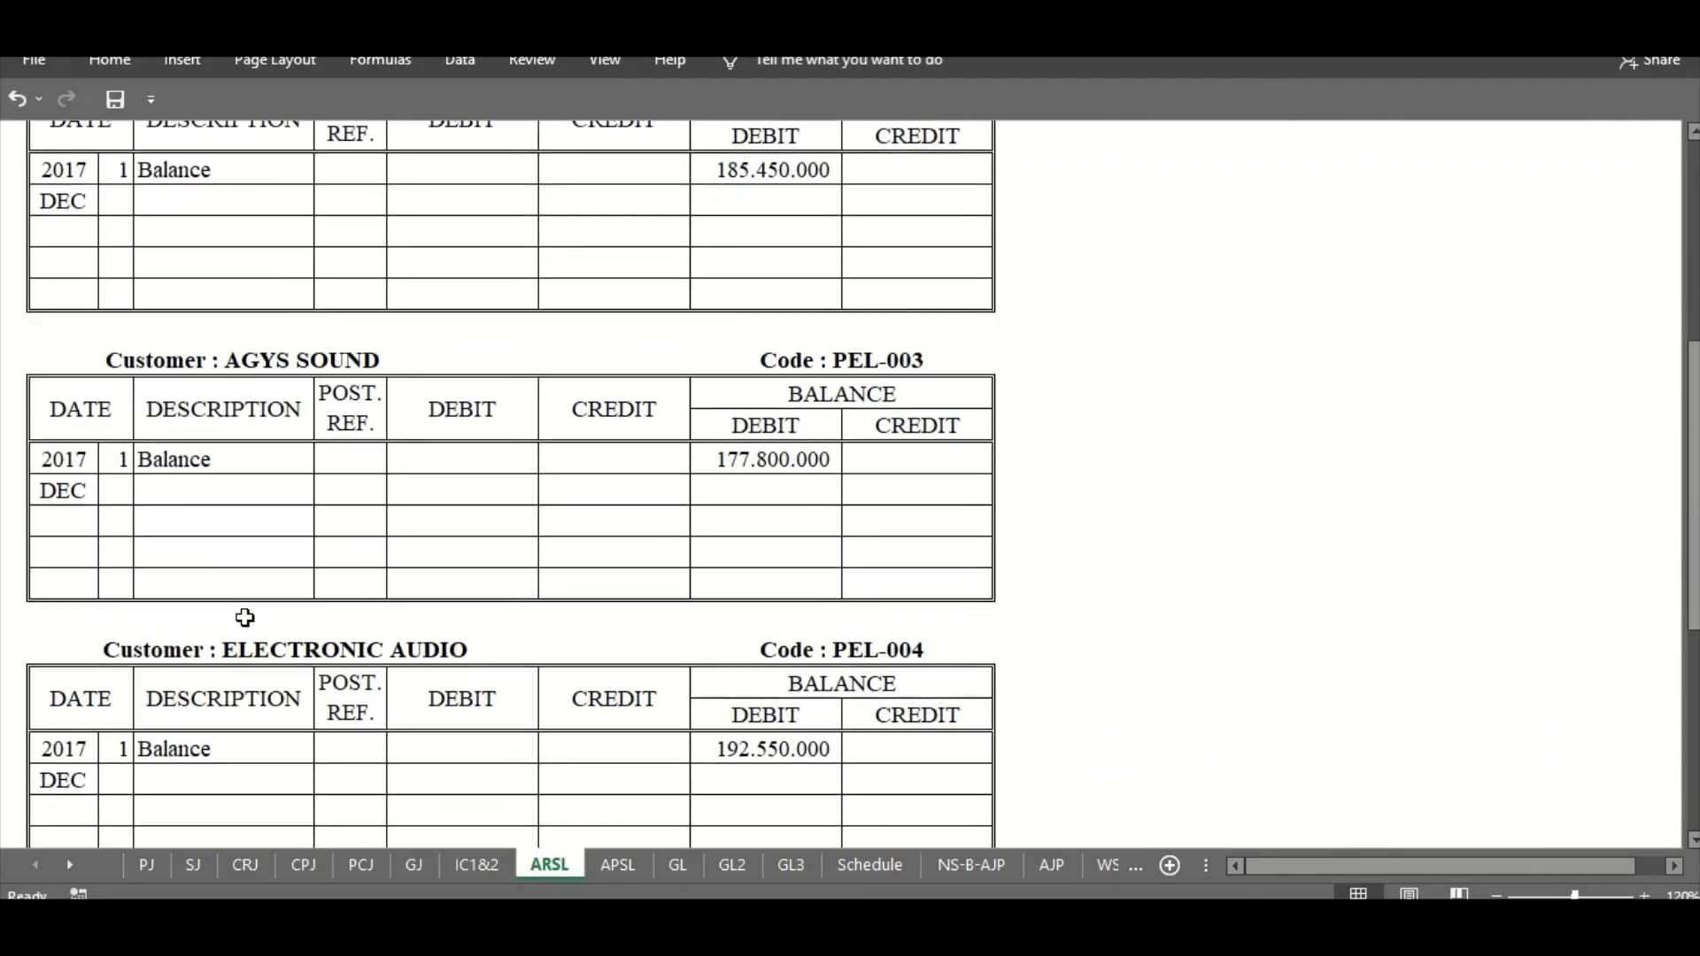
scroll(245, 616, down, 2)
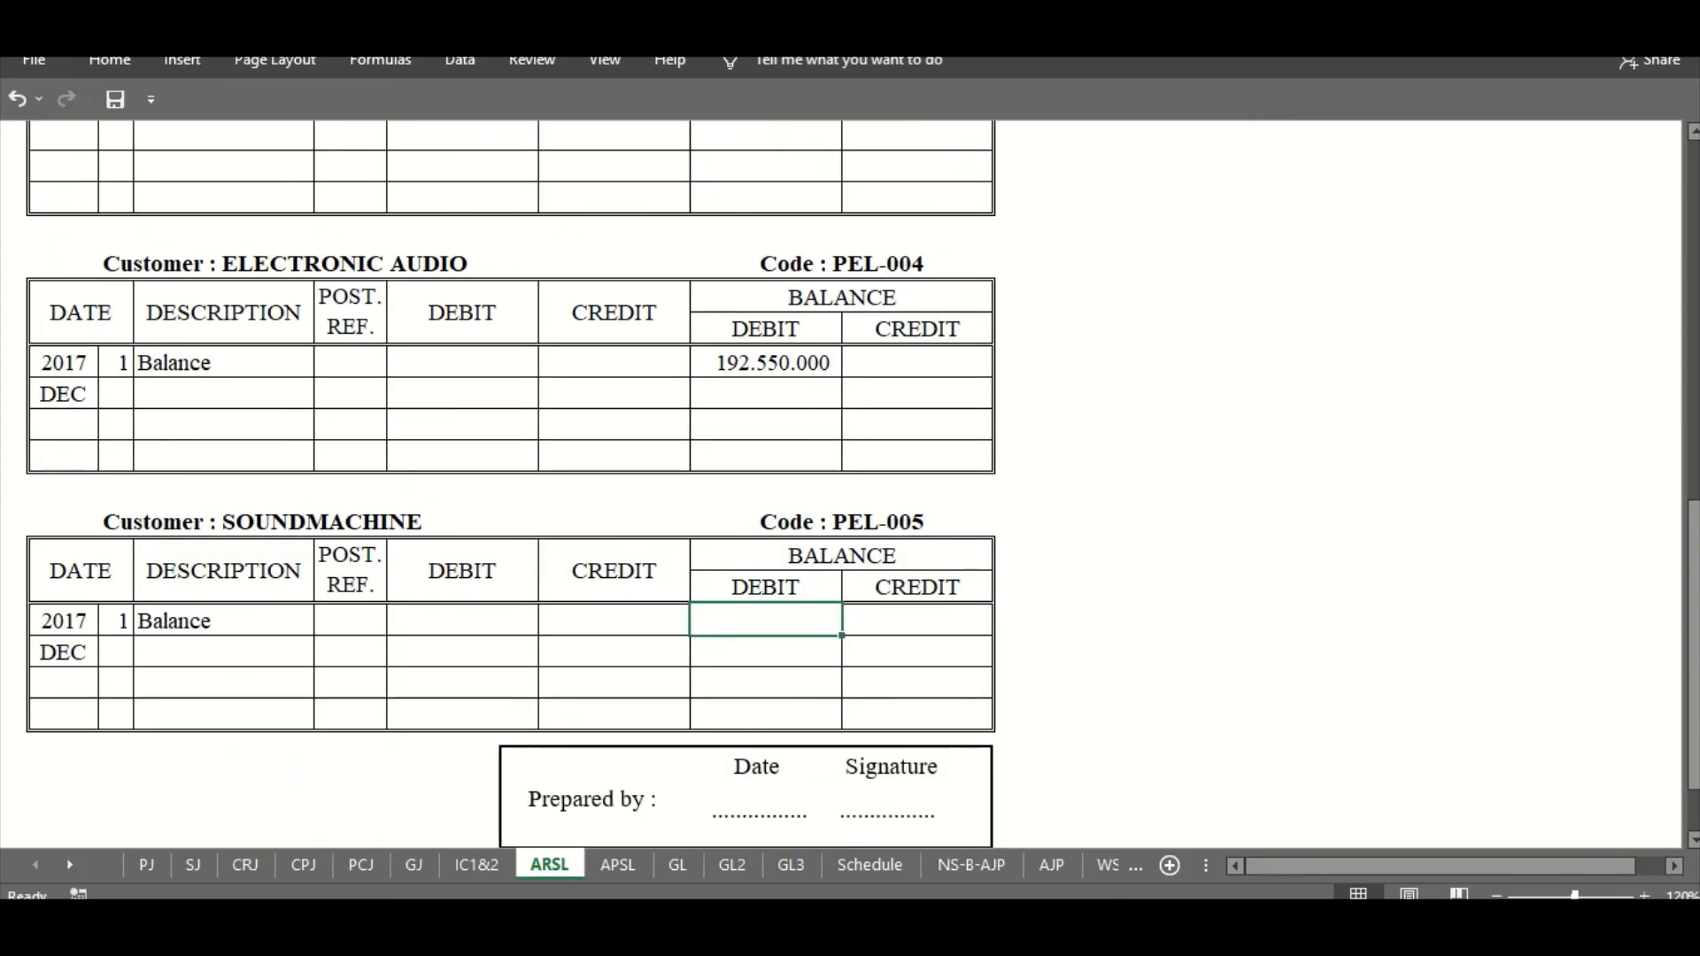
- Check Piutang Dagang on invoice F/BB/12-01 and set SOUNDMACHINE's DEC ledger row to black text, showing prefilled 31, SJ 1 and 265.815.000 in Debit and Balance Debit
key(alt+Tab)
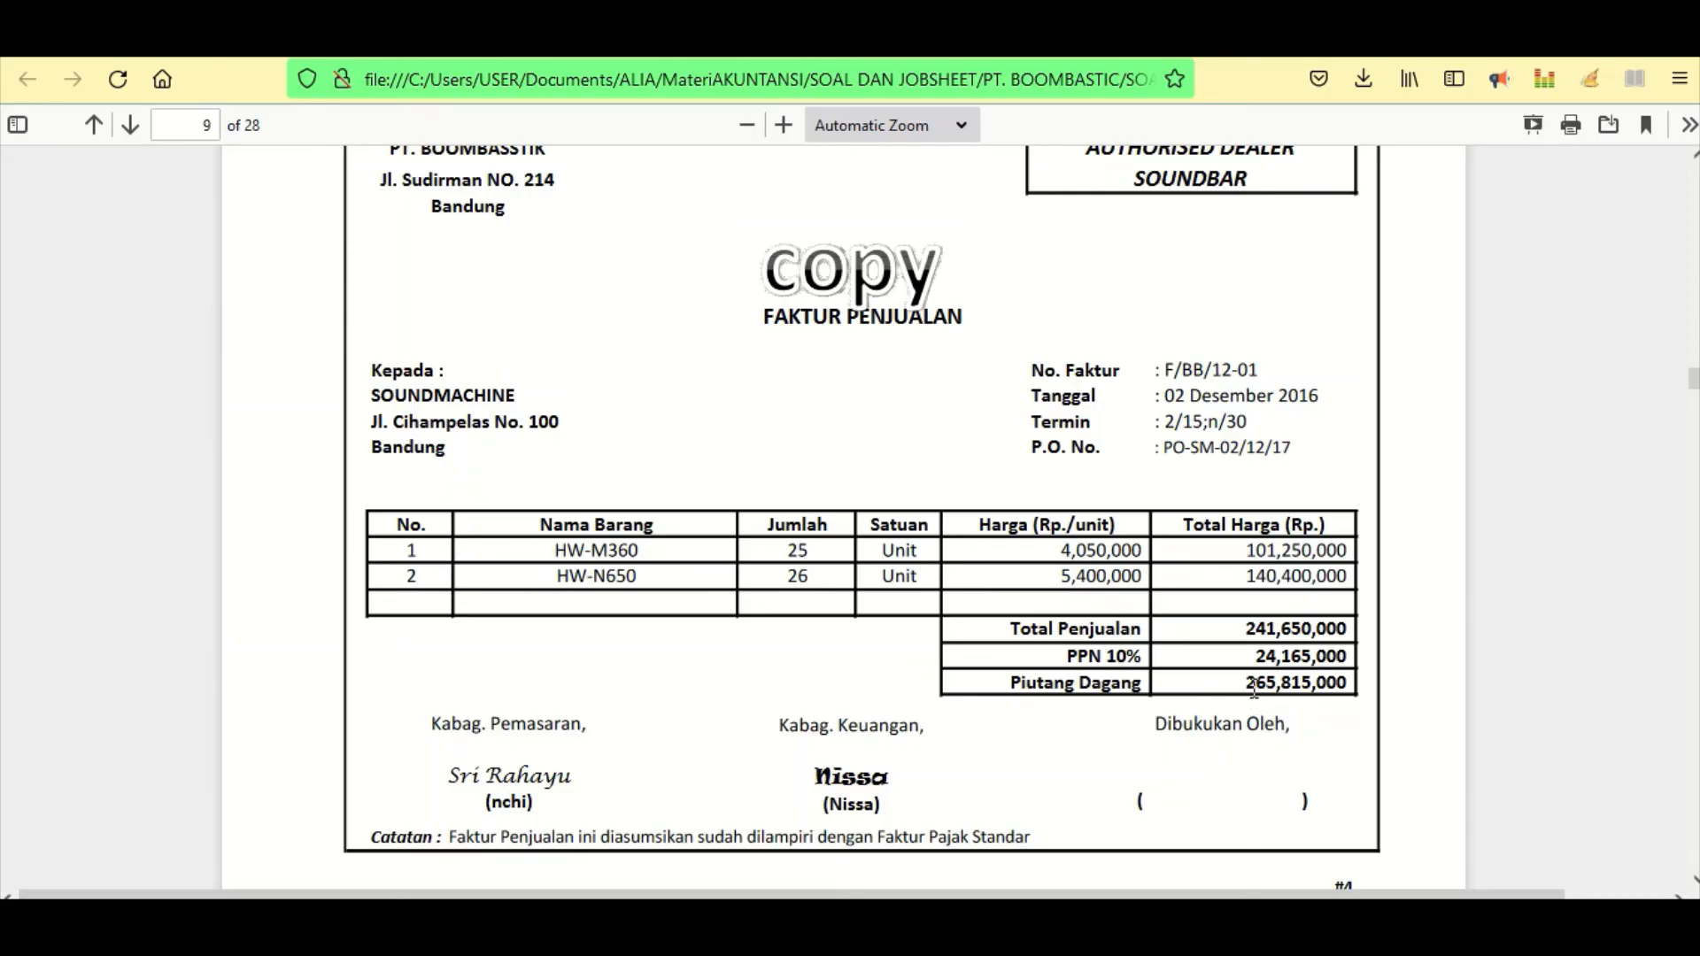
drag(1254, 689, 1361, 700)
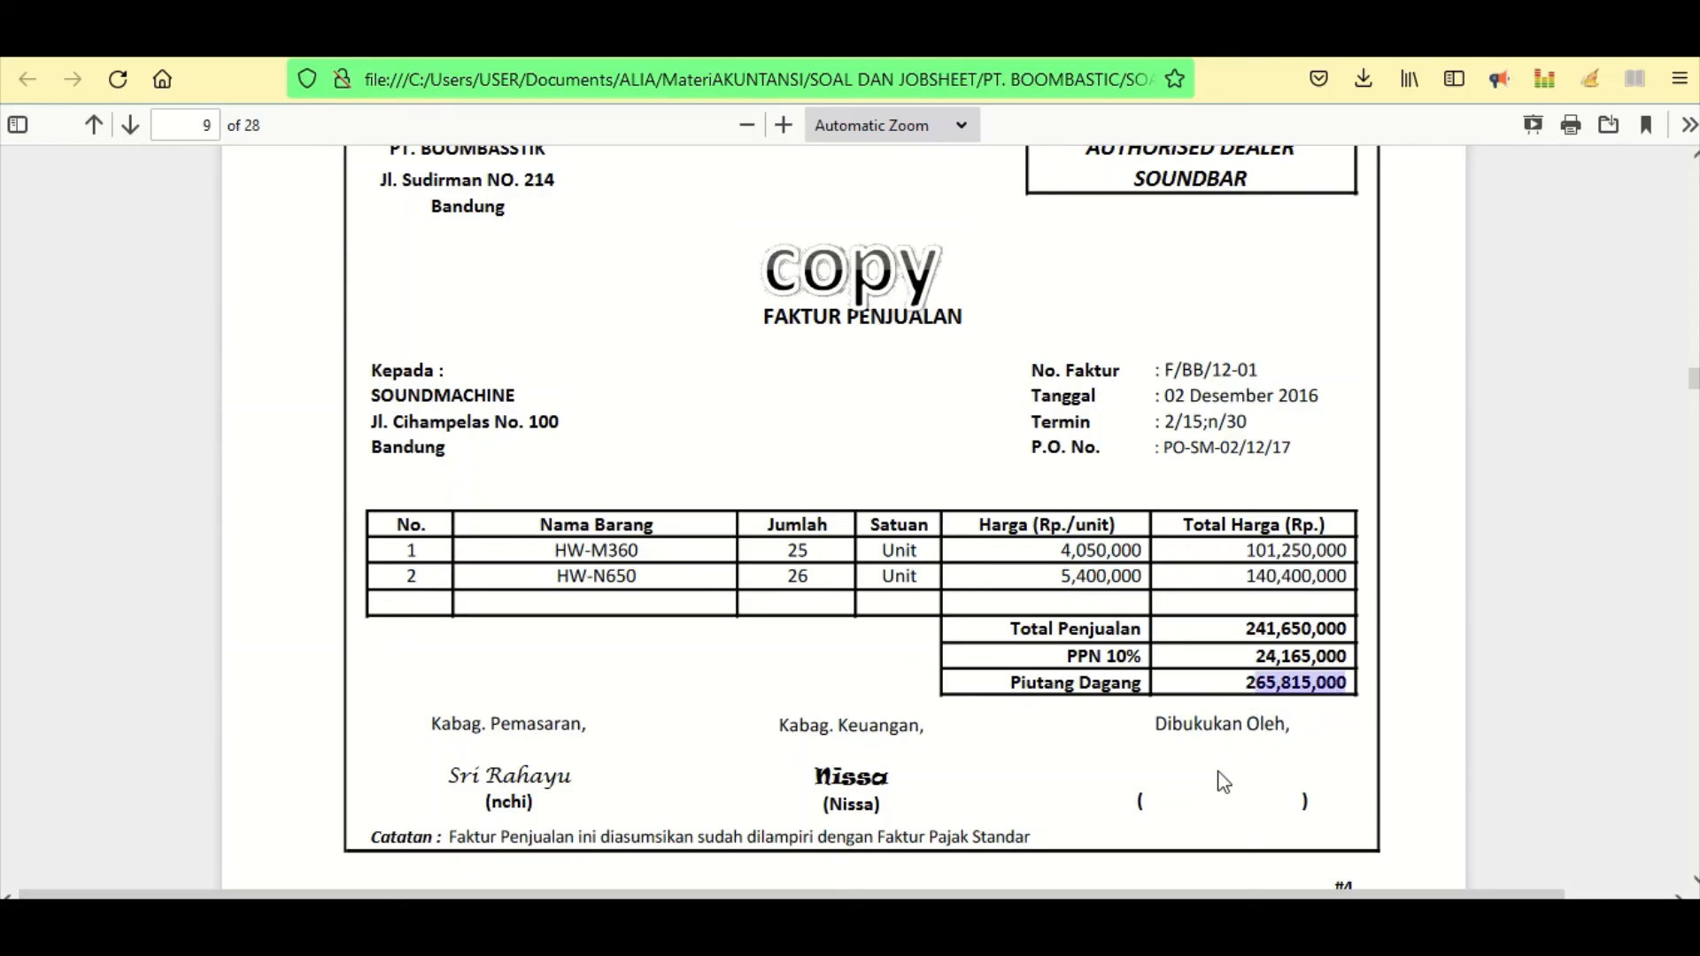
mouse_move(1134, 917)
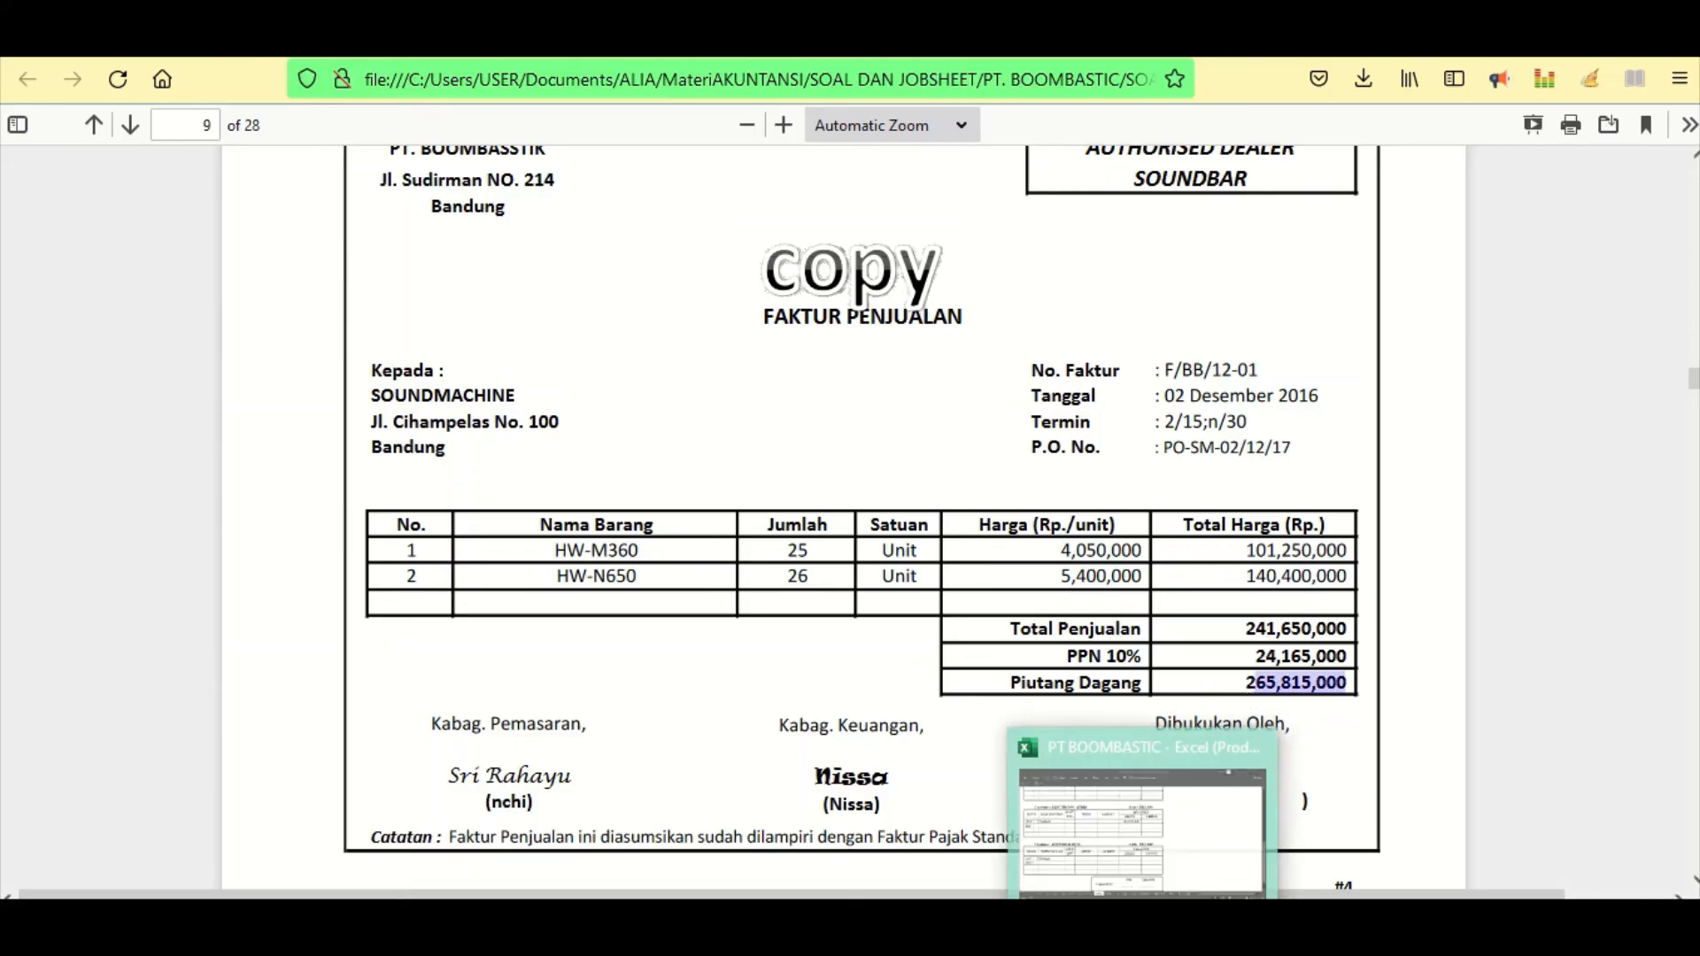
click(1111, 832)
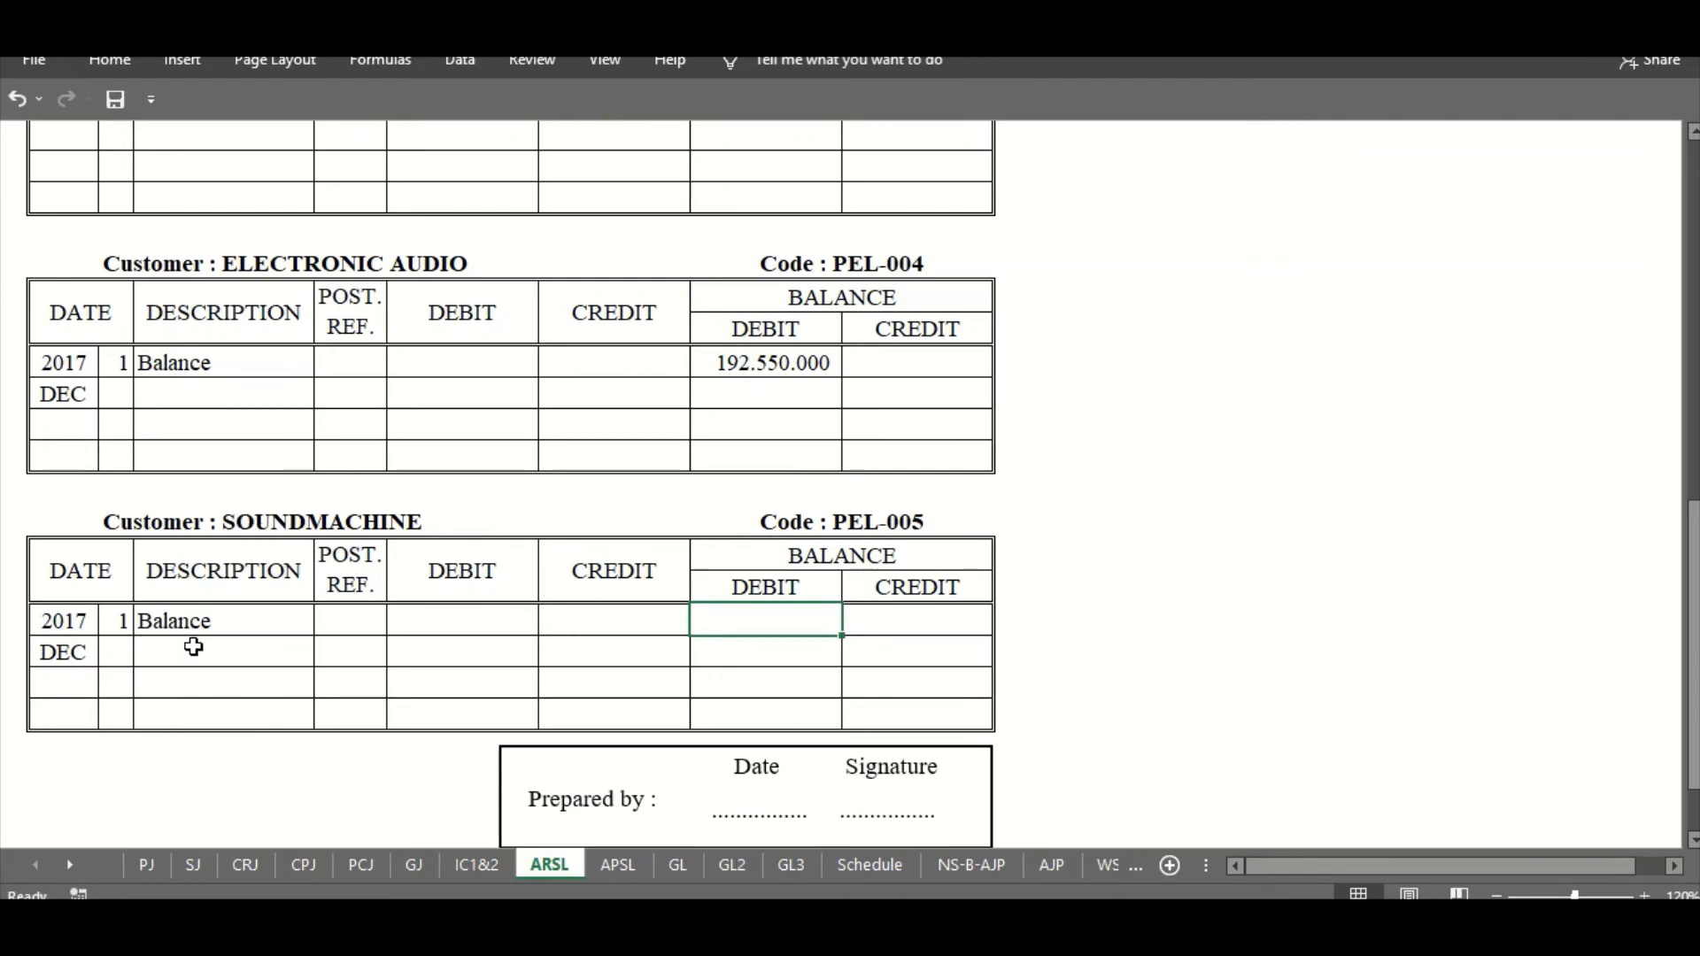
click(114, 651)
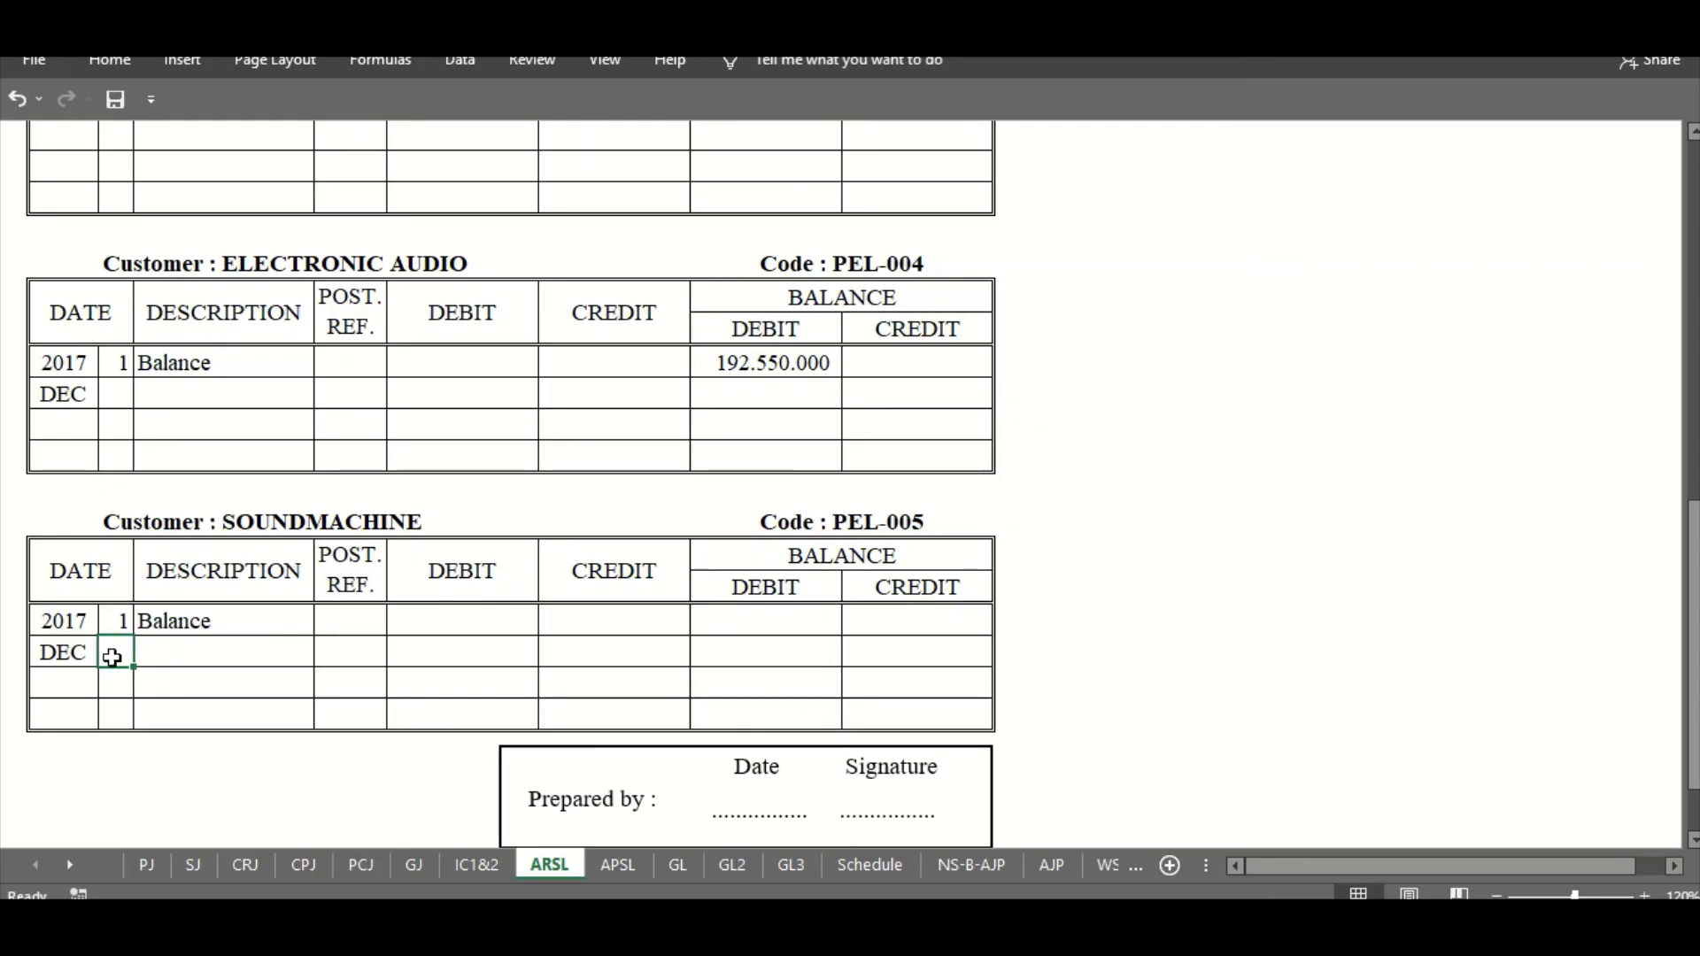
drag(113, 657, 561, 653)
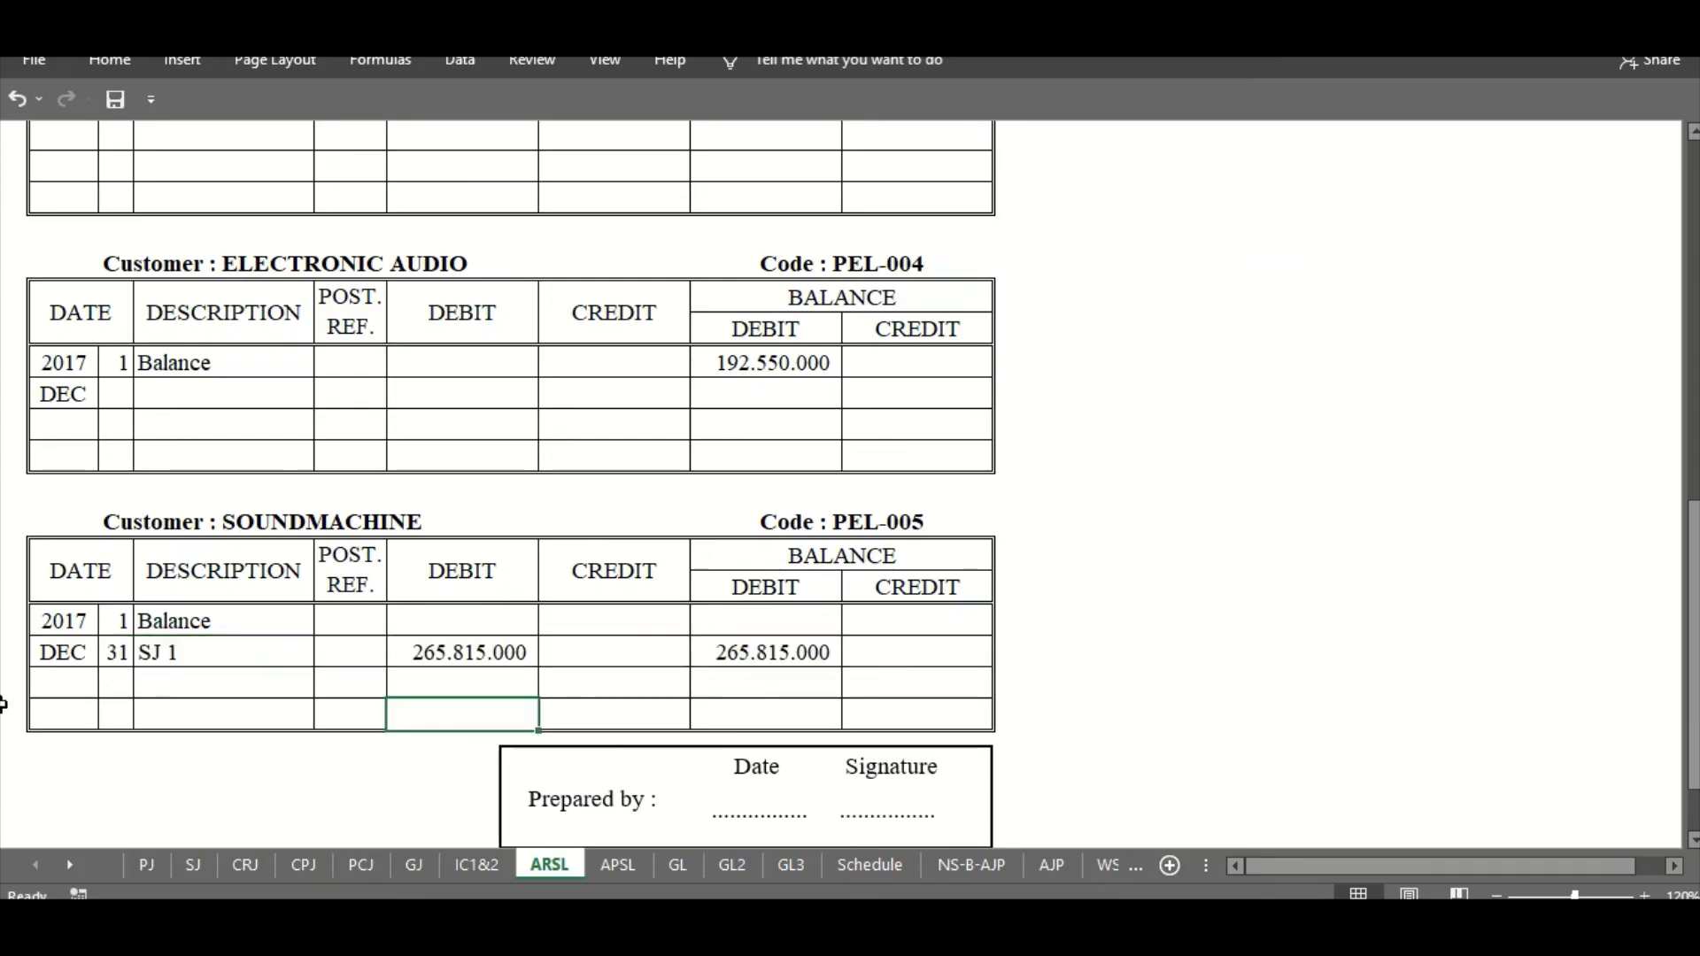
- Review the description, debit and debit balance of the SJ 1 entry on SOUNDMACHINE's receivable card
click(114, 659)
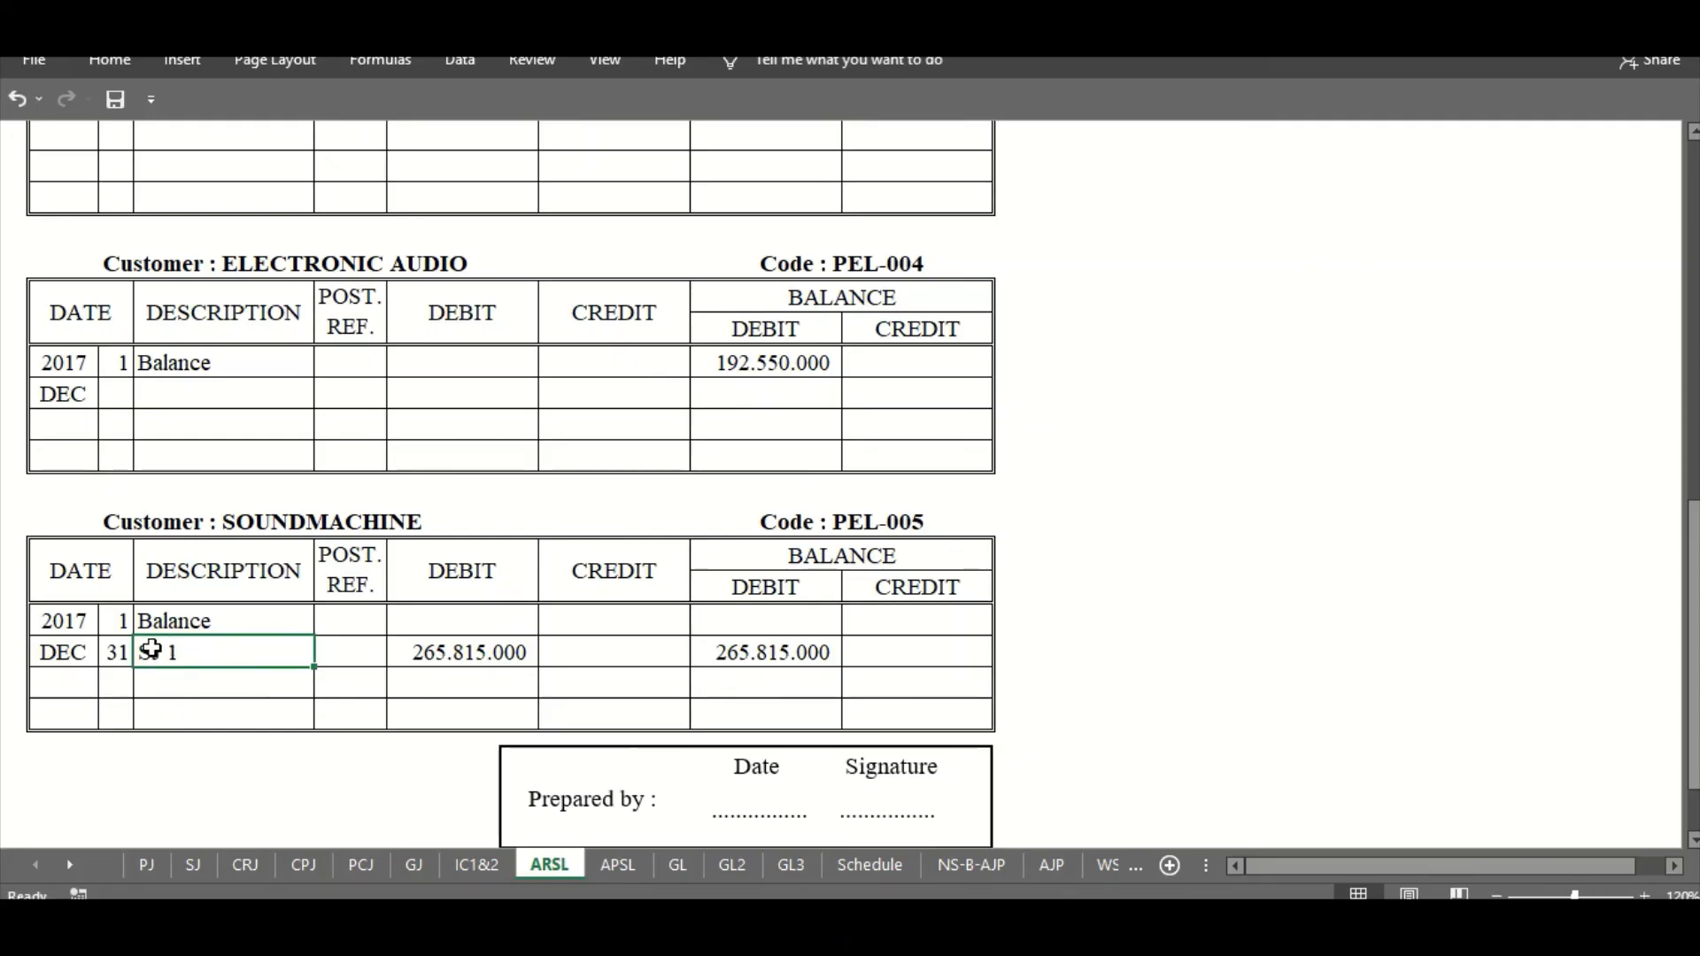
click(486, 645)
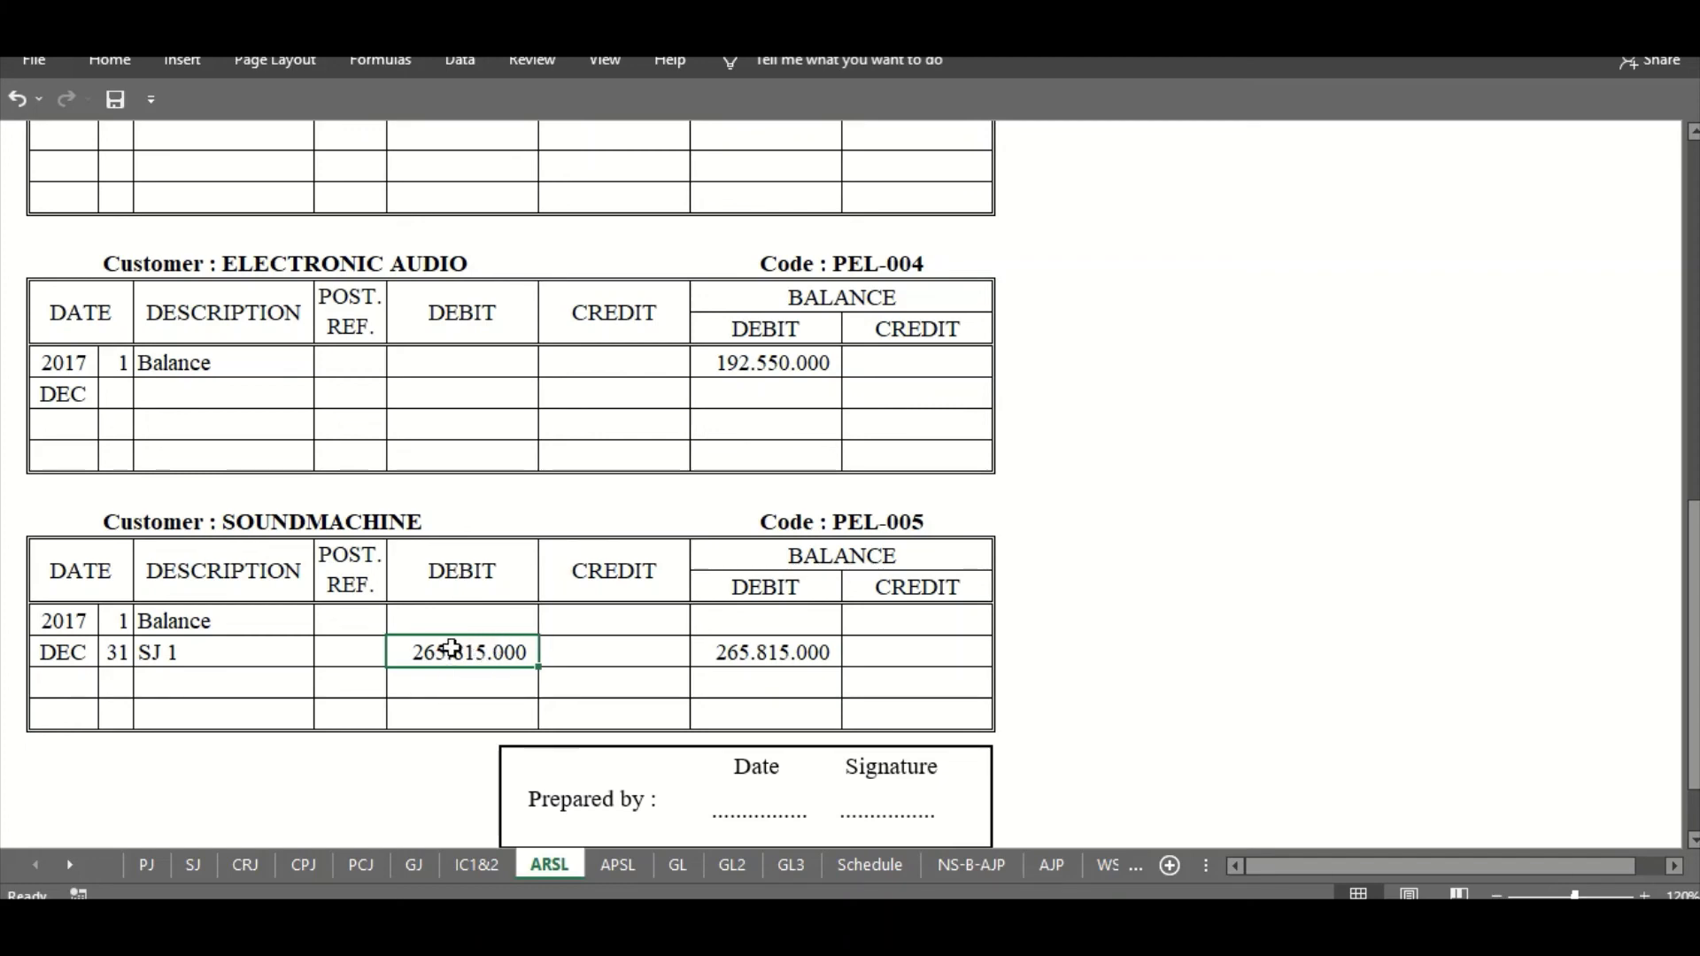
click(815, 652)
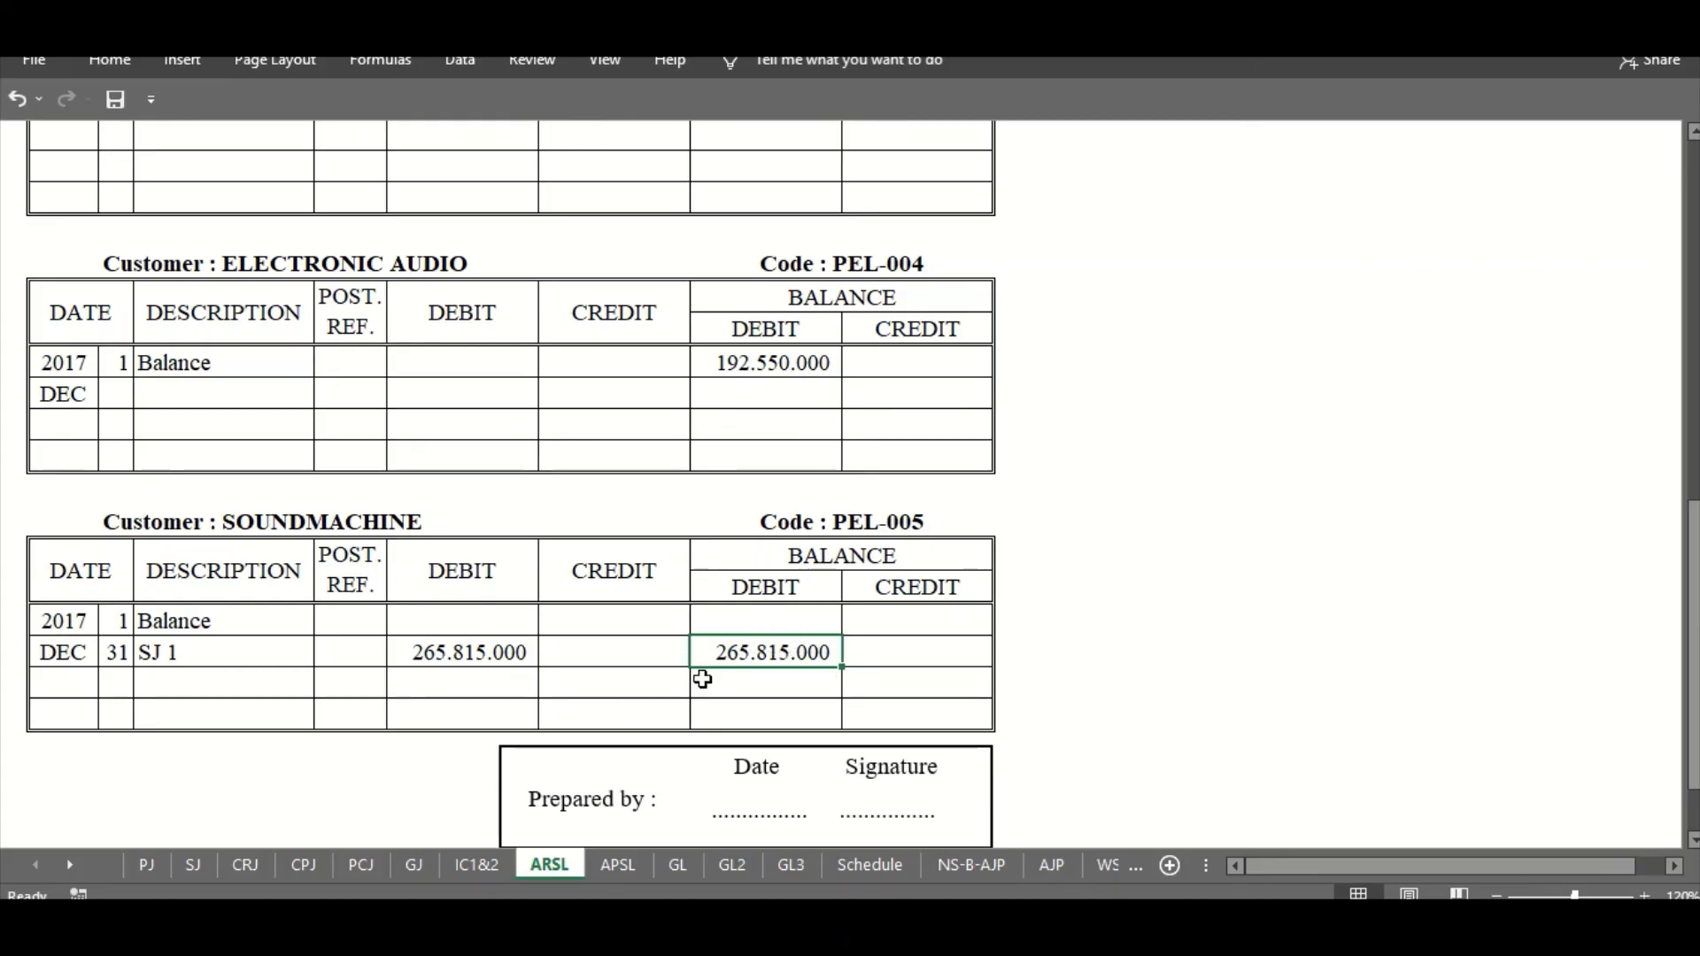
scroll(628, 666, up, 1)
scroll(628, 666, up, 7)
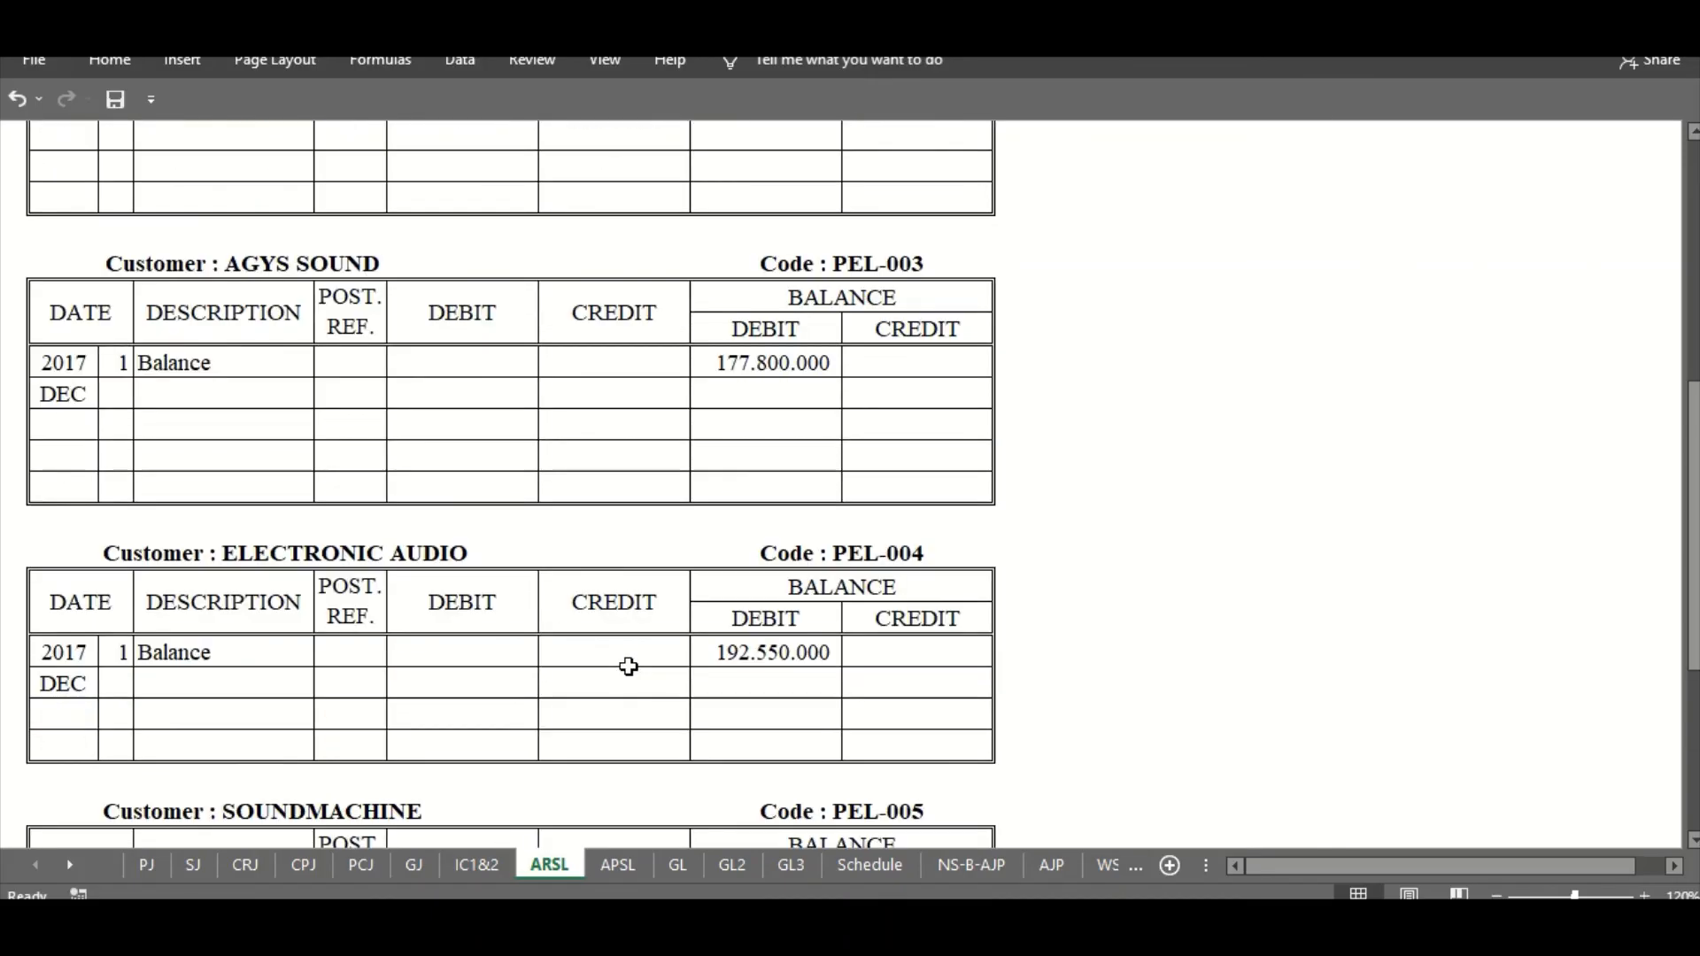
- Examine document #4 in the question PDF, the Bukti Kas Keluar, to identify the type of transaction
click(478, 928)
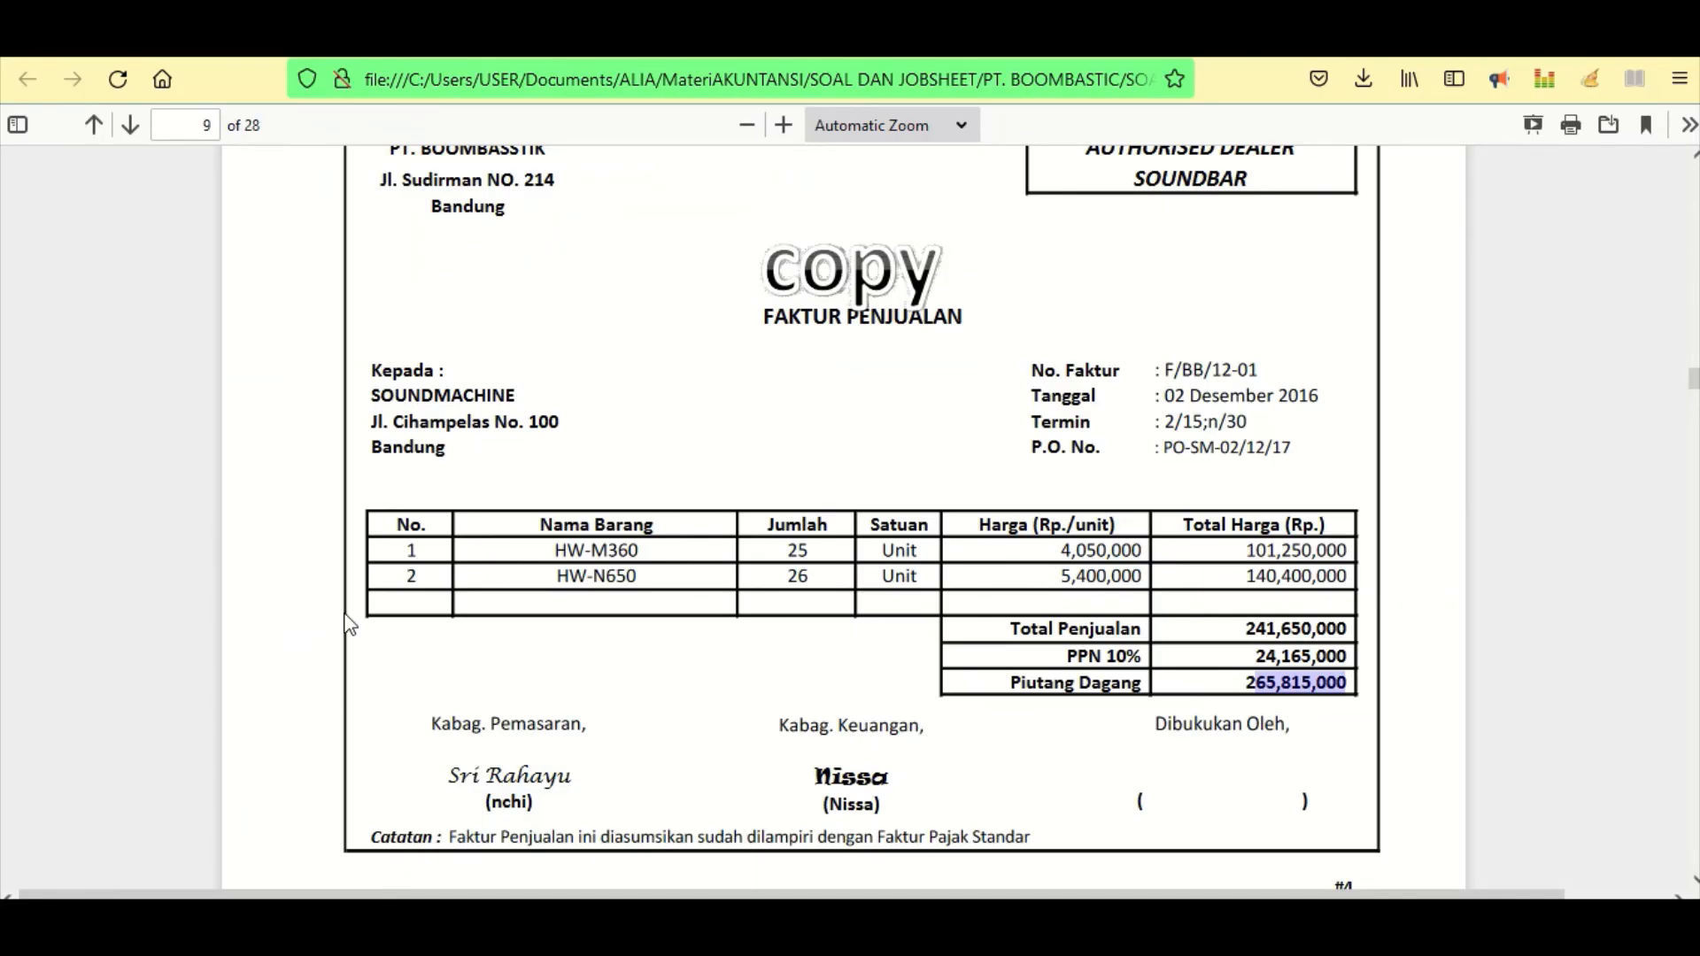
scroll(465, 540, down, 6)
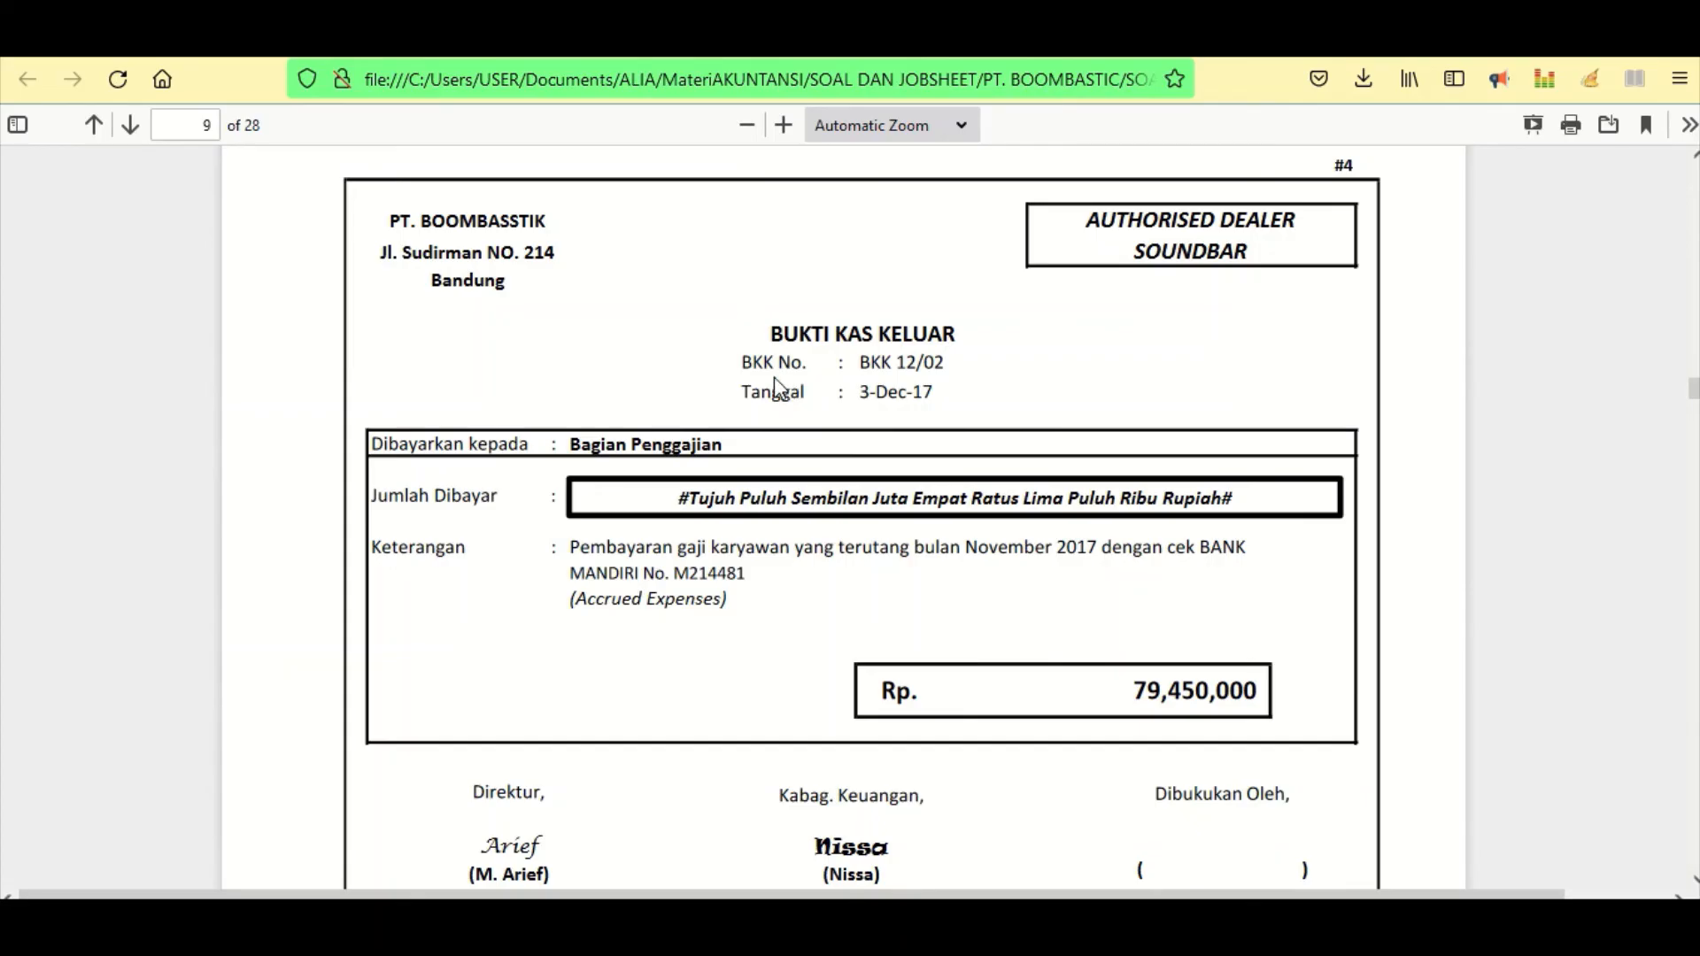
scroll(779, 381, down, 3)
scroll(811, 359, up, 3)
drag(772, 334, 981, 347)
click(979, 401)
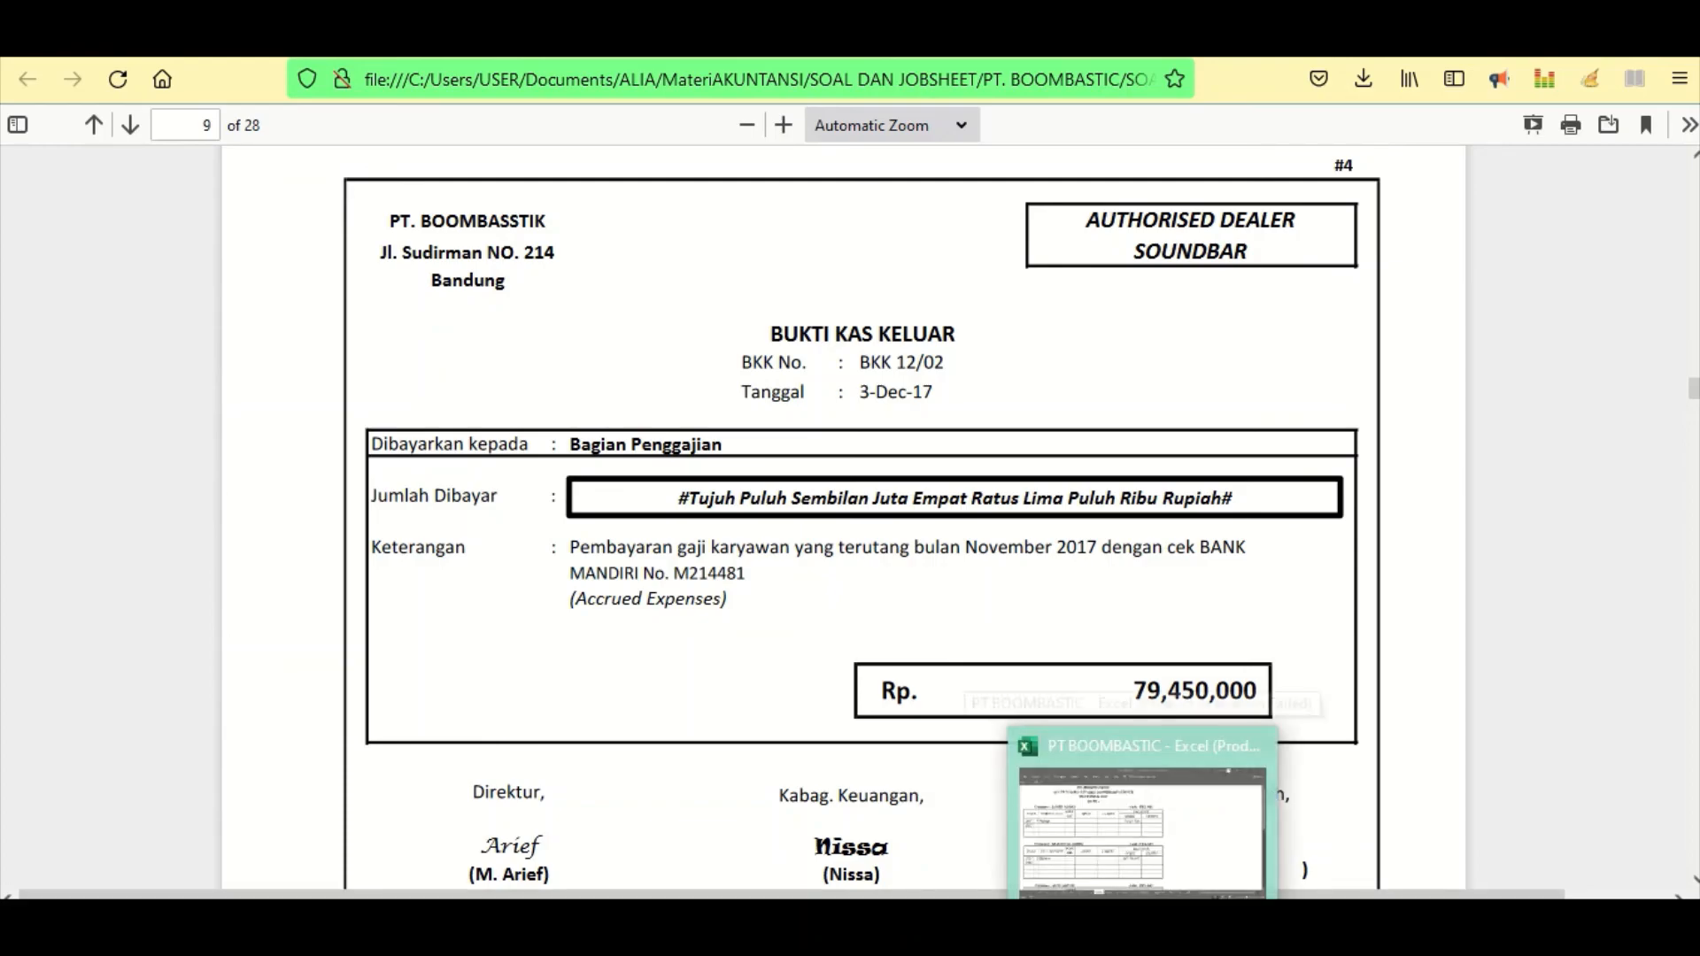
- Set the date and document number in the Cash Payments Journal's DEC row to black text, showing prefilled 3 and BKK 12/02 from document #4
click(1145, 921)
click(303, 865)
click(87, 388)
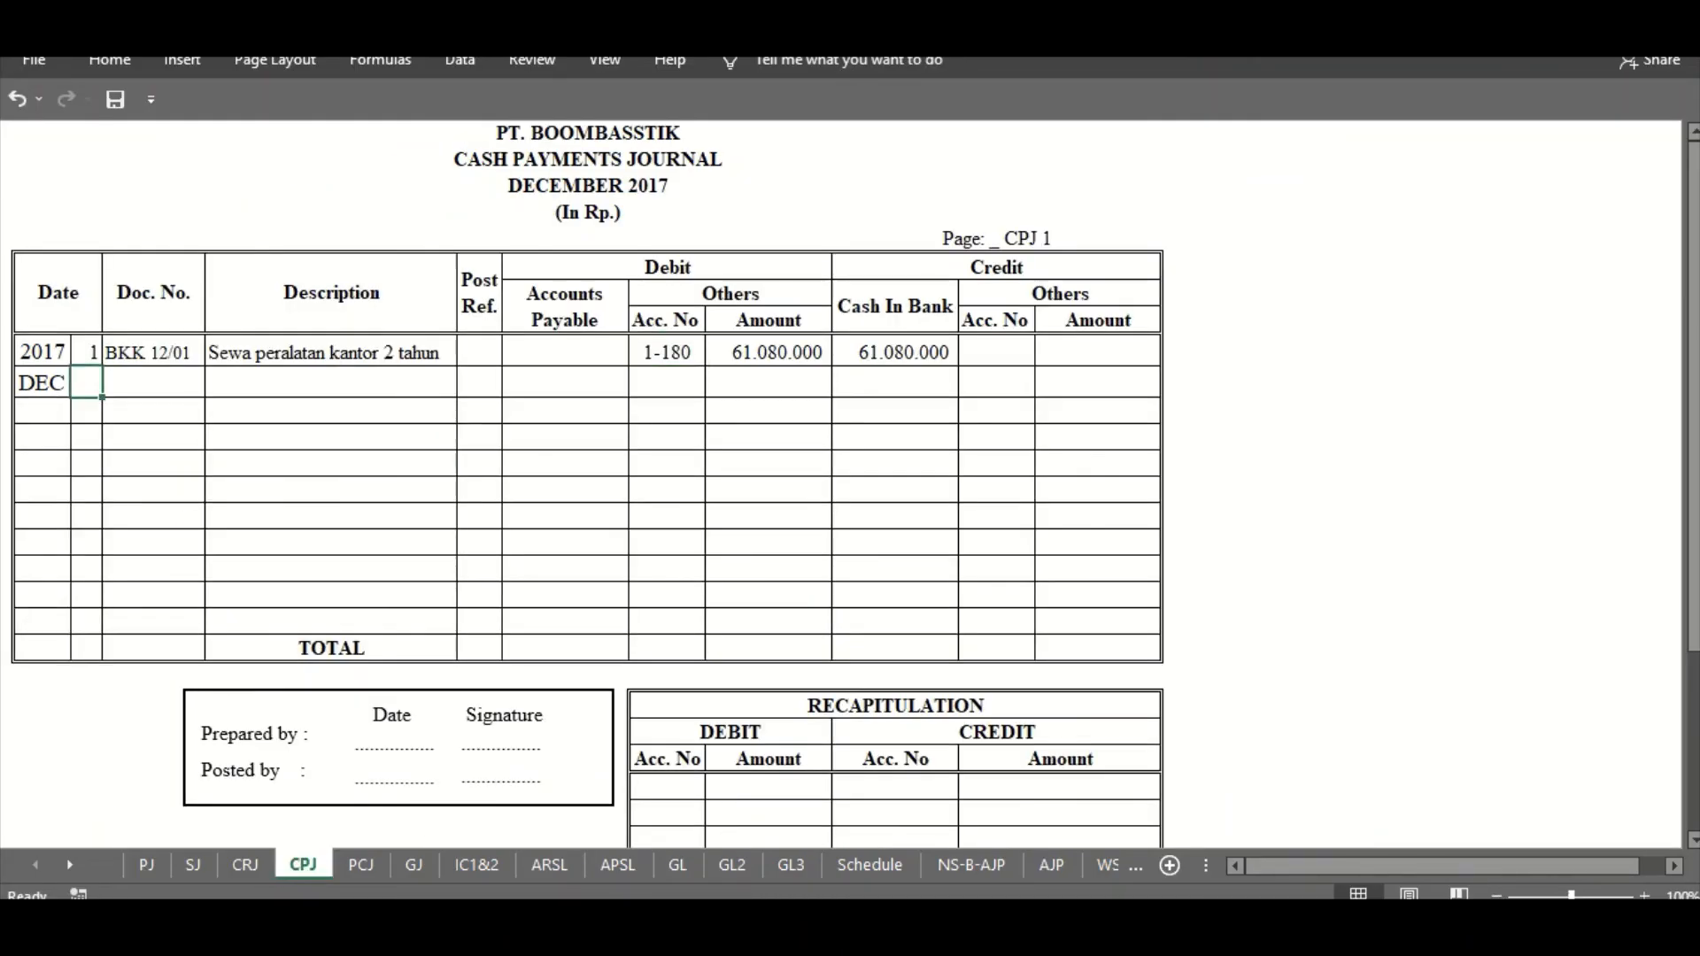
click(1097, 920)
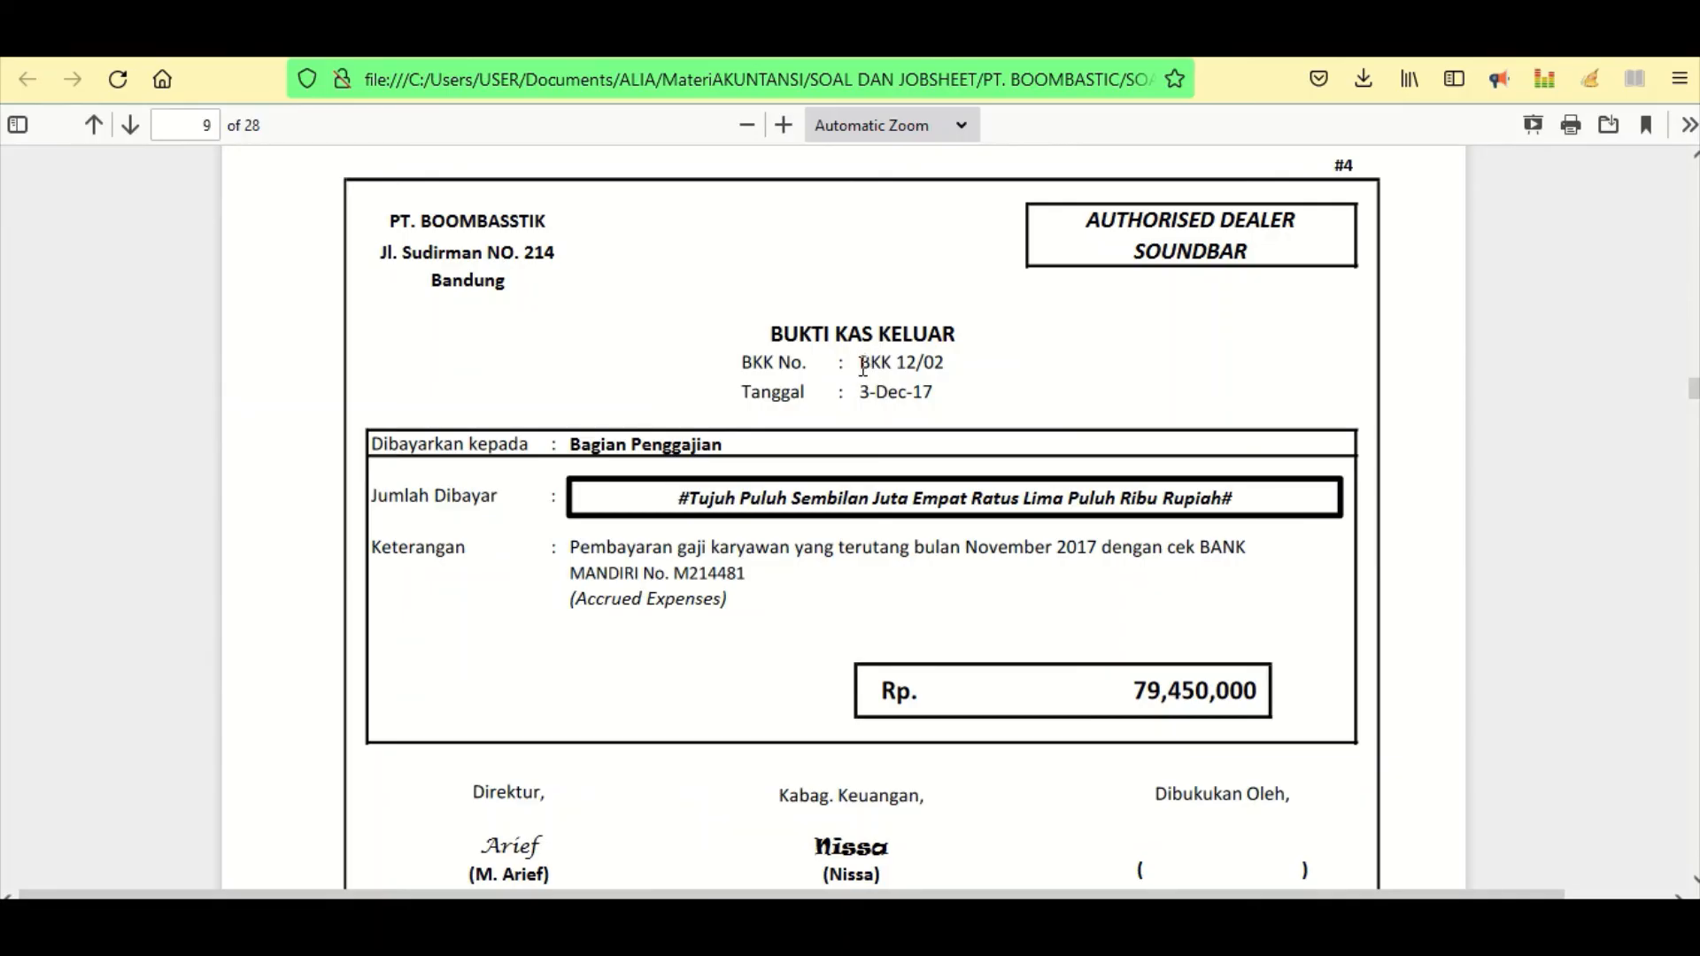
drag(860, 363, 978, 374)
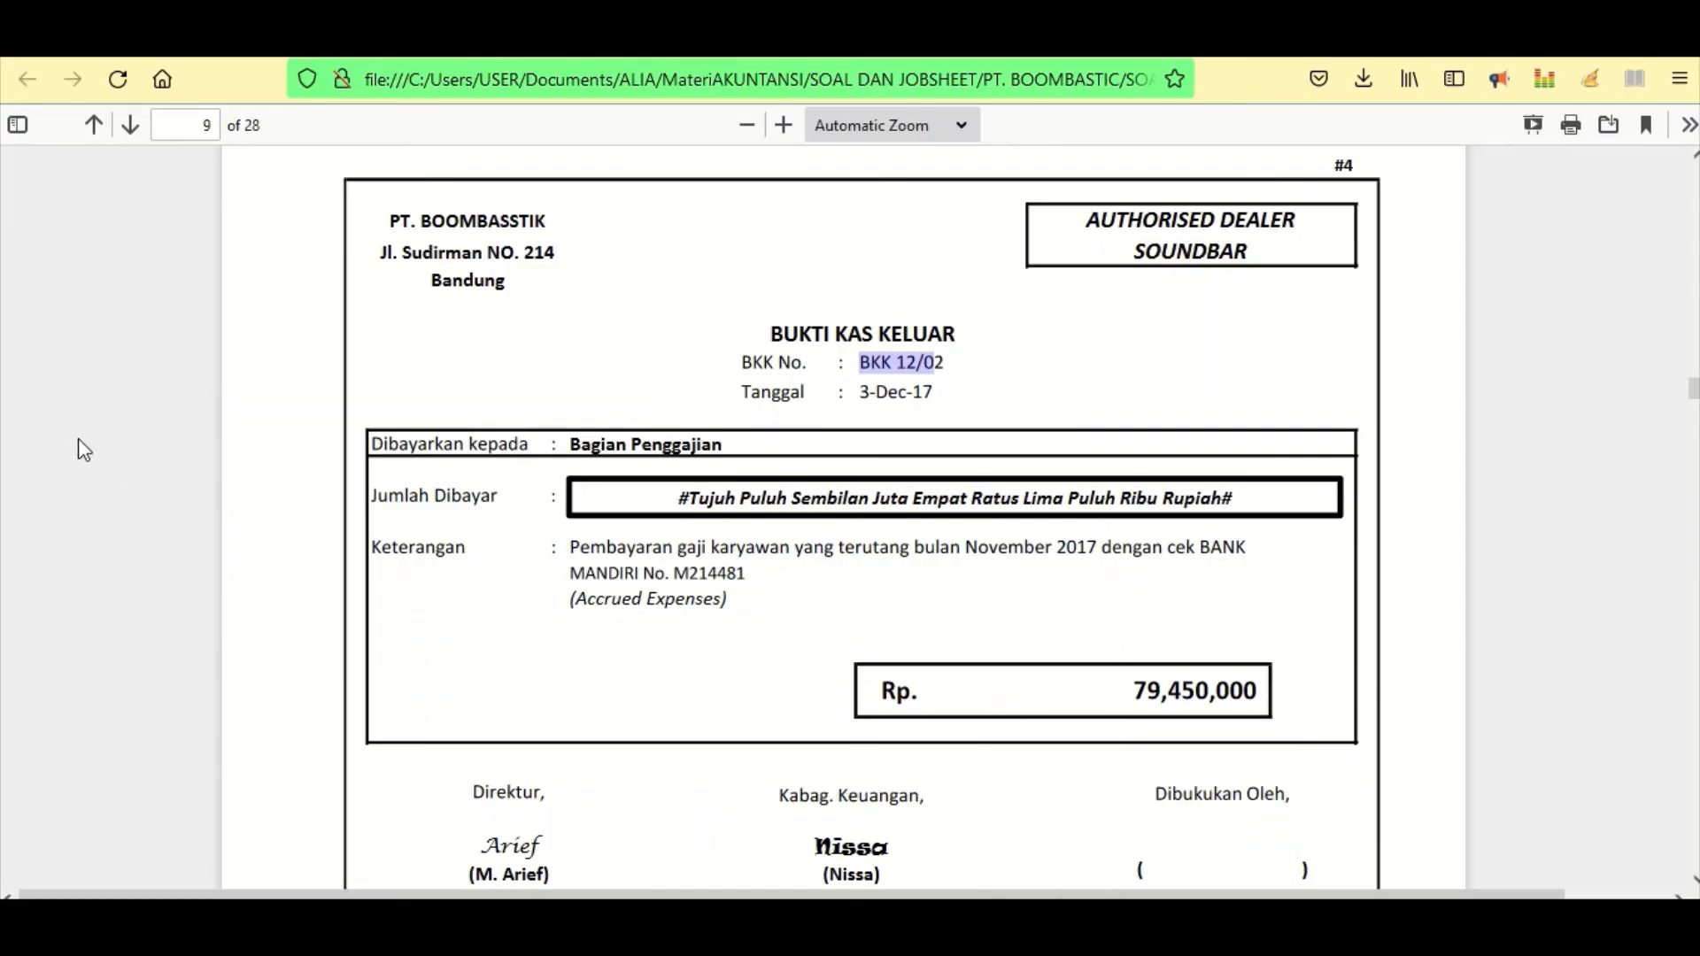
click(1074, 917)
click(130, 509)
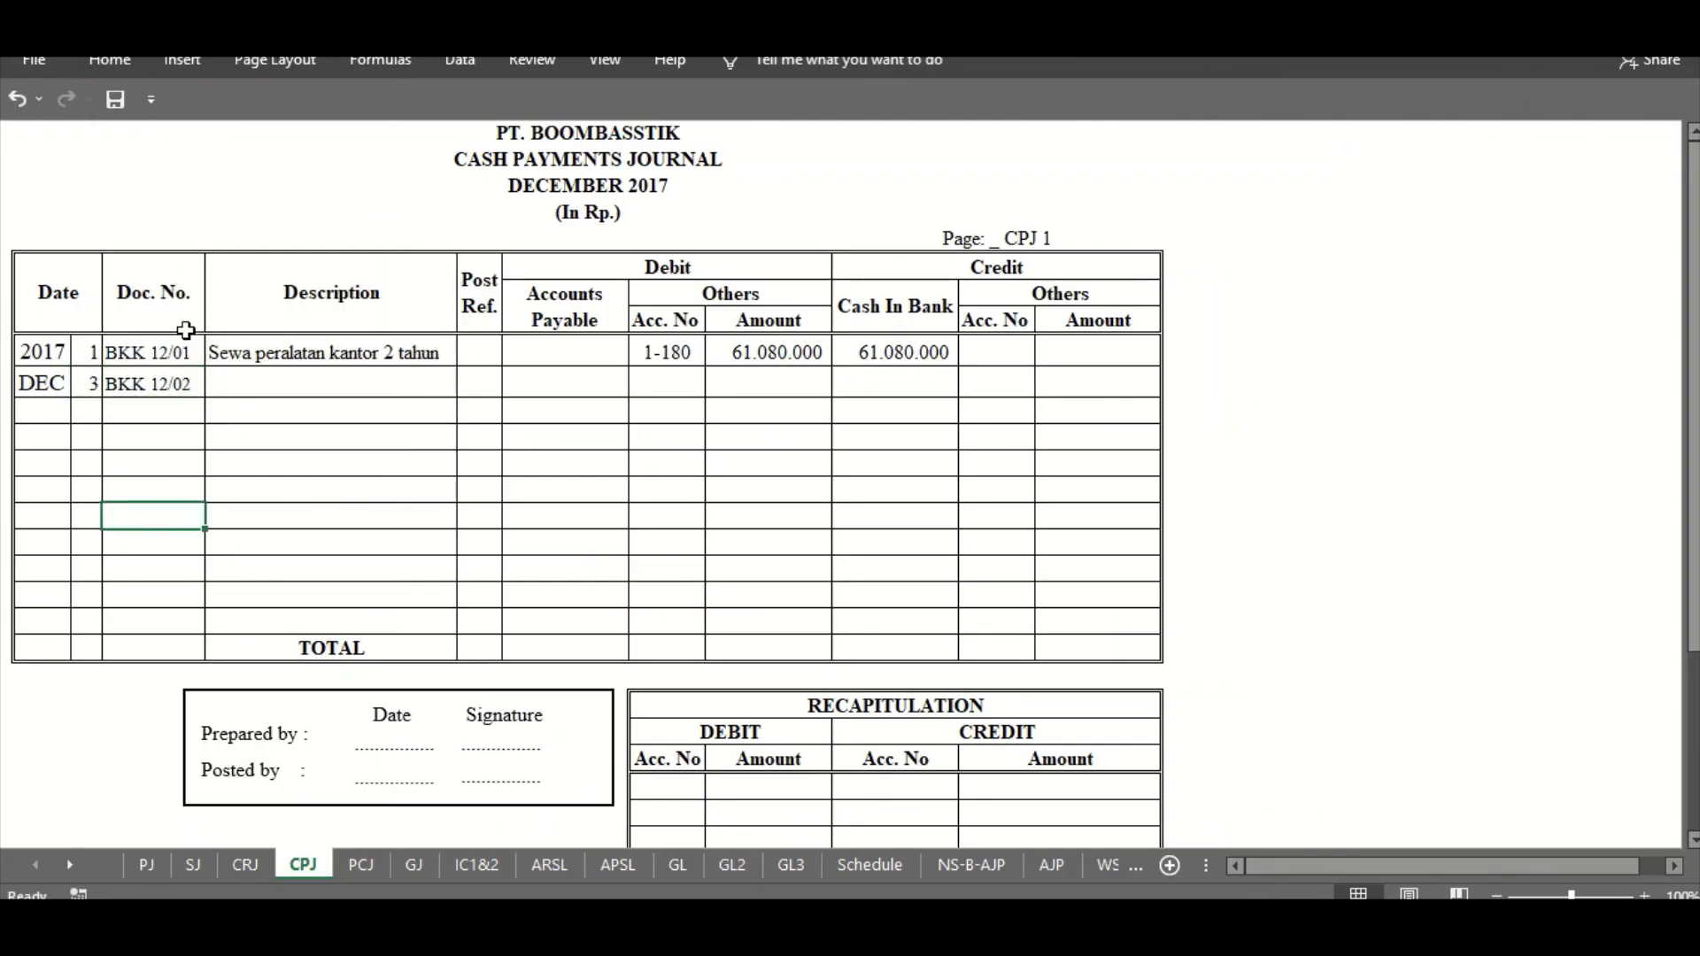
- Review the sequence of the BKK 12/01 and BKK 12/02 document numbers in the Cash Payments Journal
drag(177, 352, 168, 381)
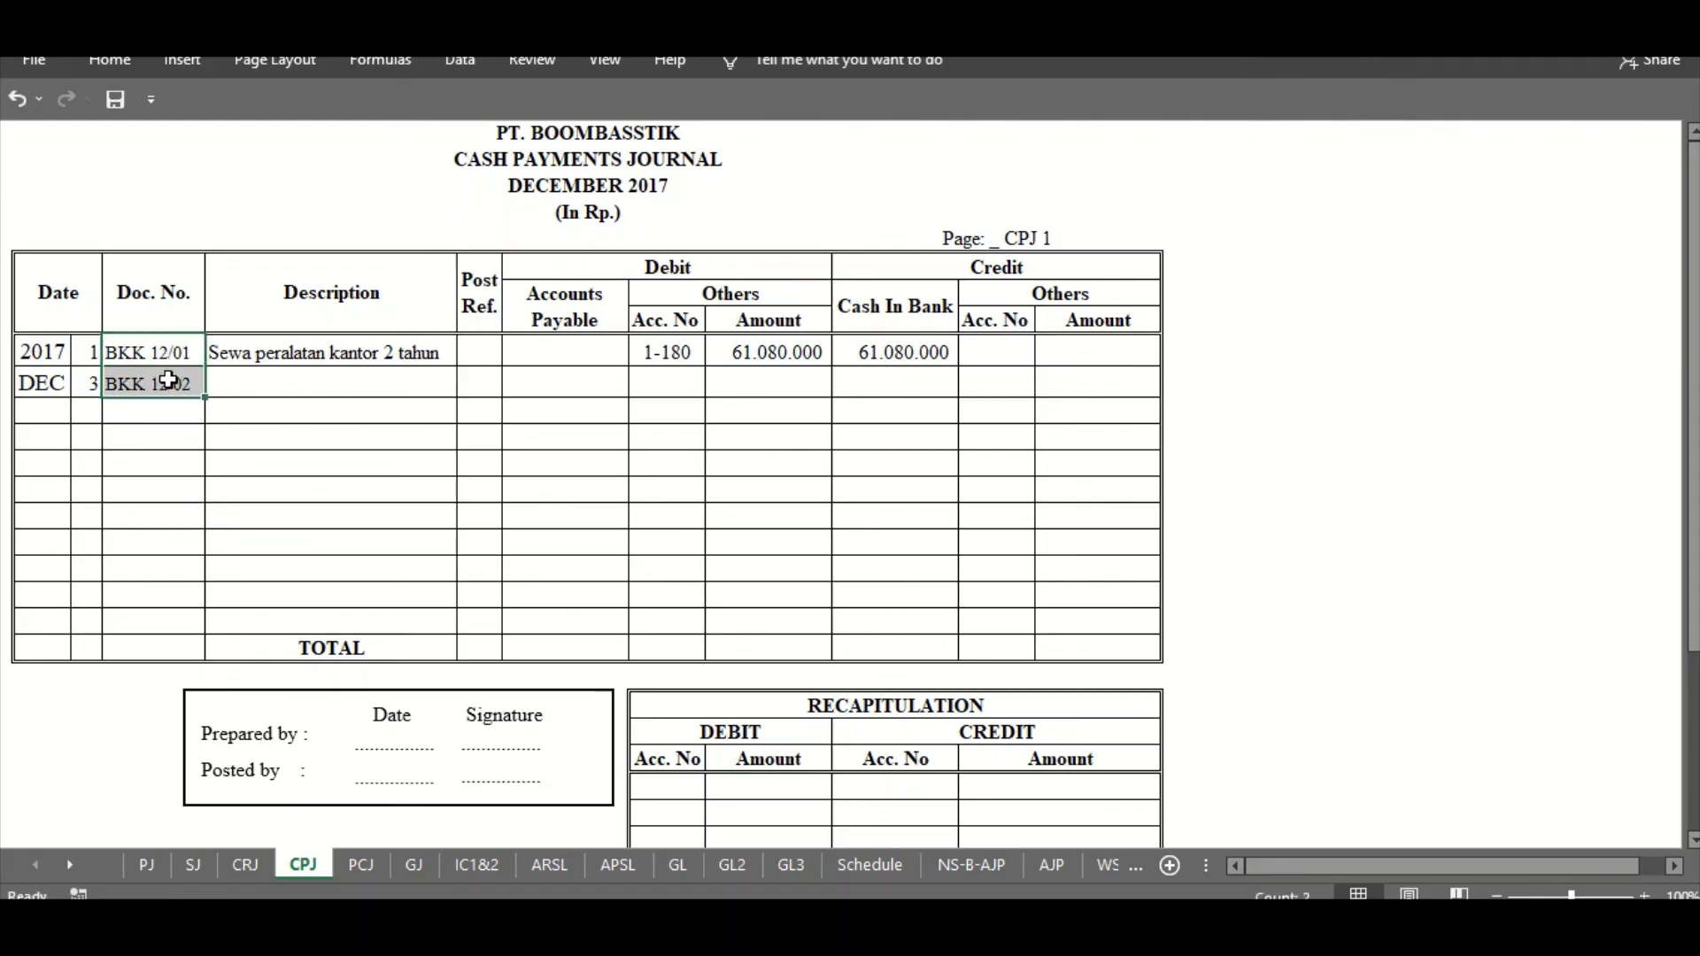
click(132, 413)
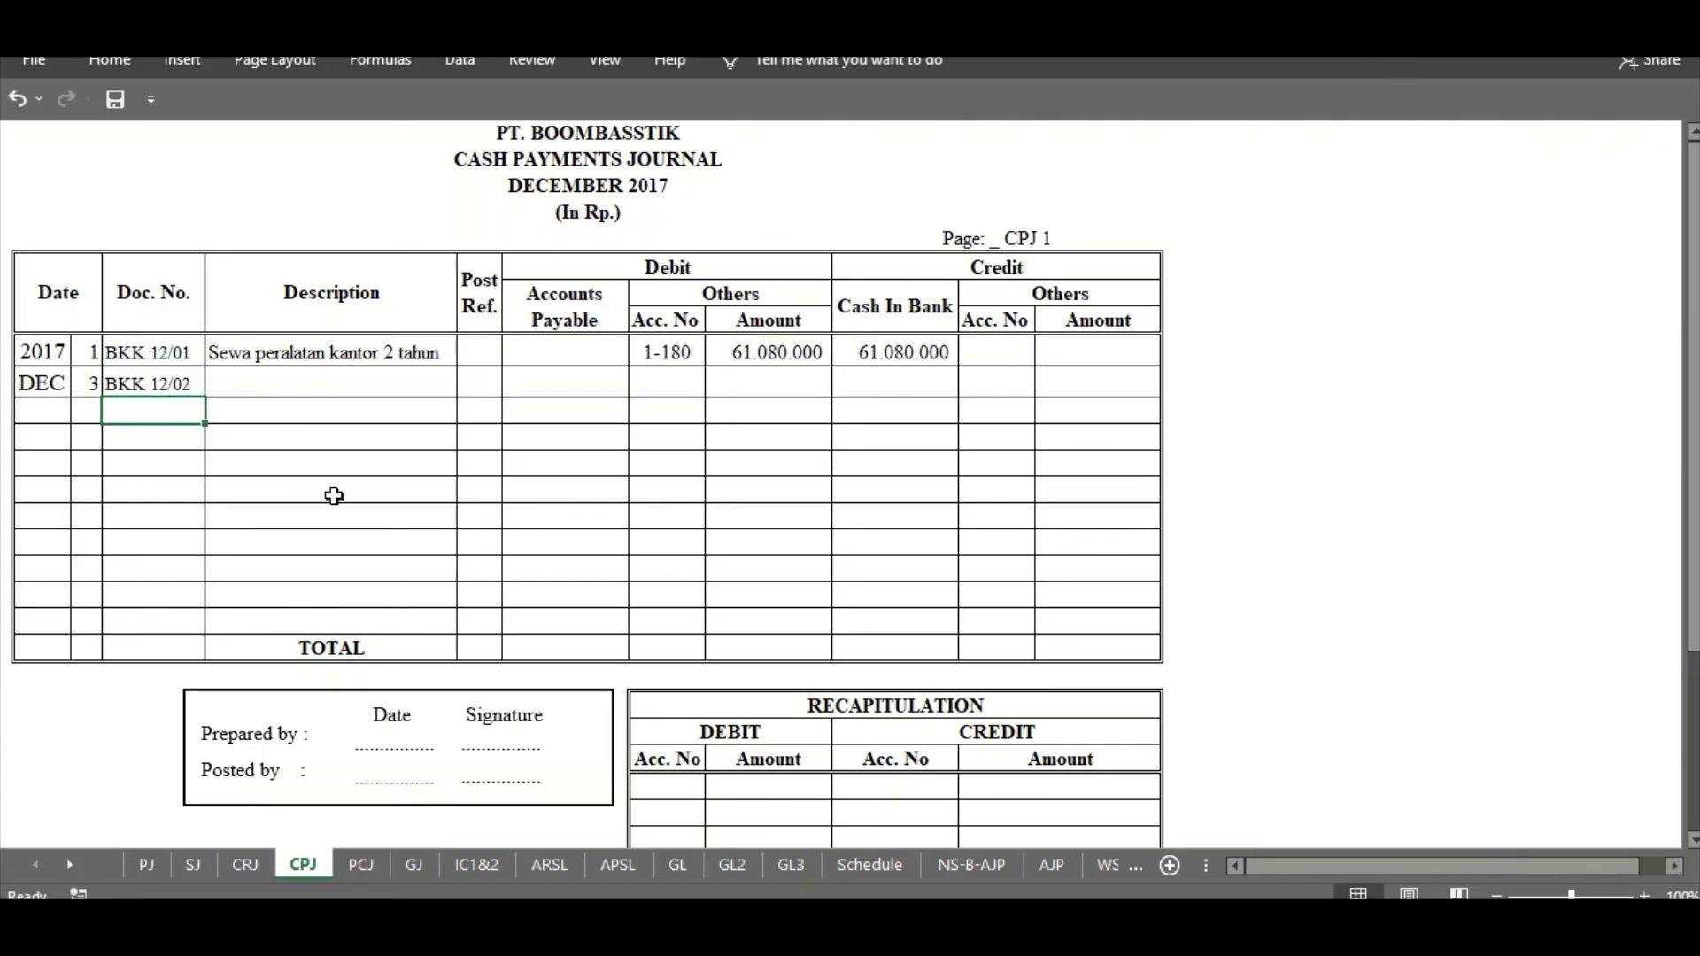
click(148, 387)
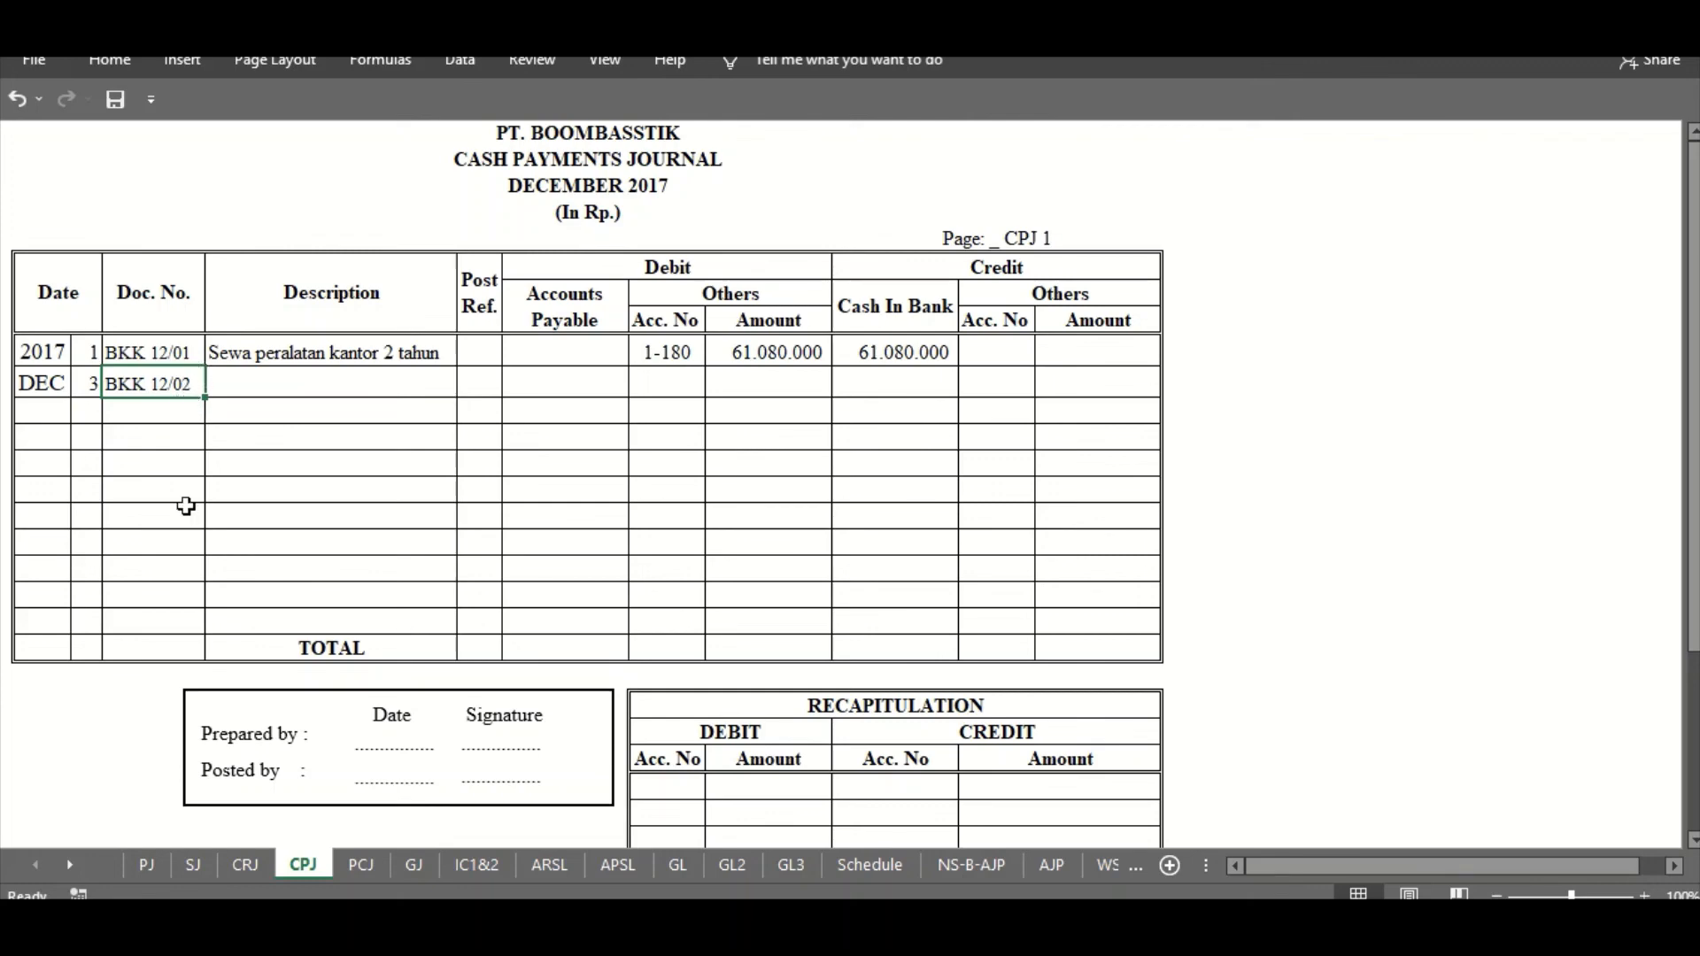
click(168, 419)
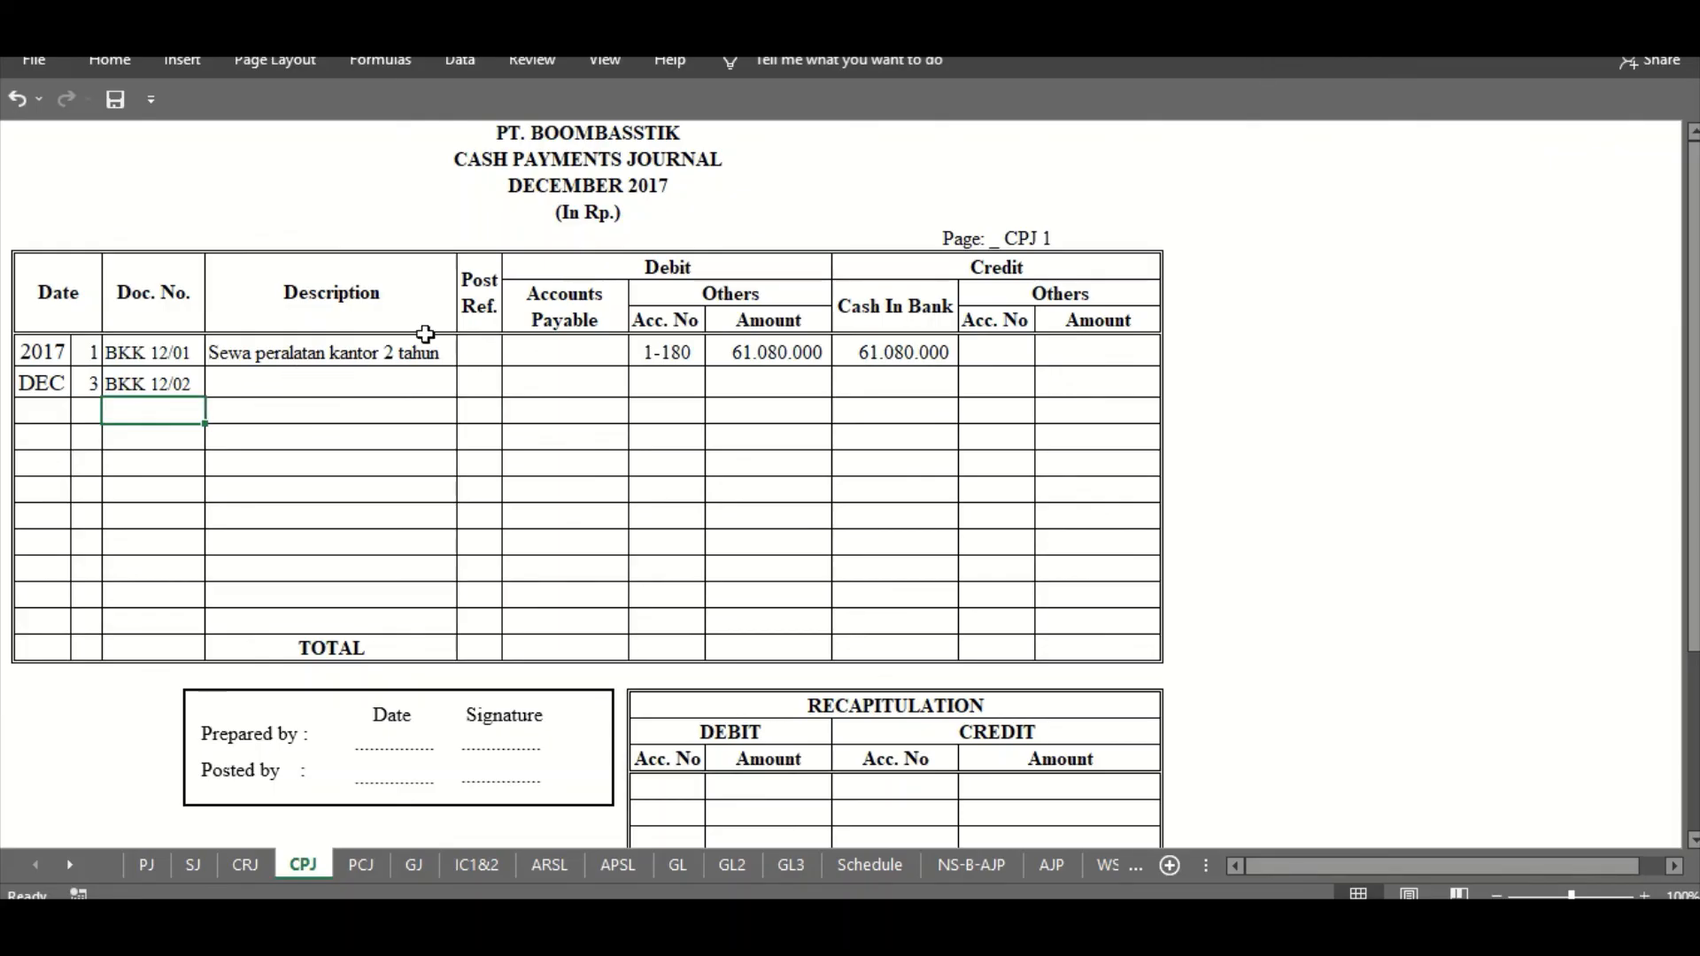
- Check document #4's payment details and set the BKK 12/02 row's description to black text, showing the prefilled "Pembayaran gaji terutang"
click(358, 385)
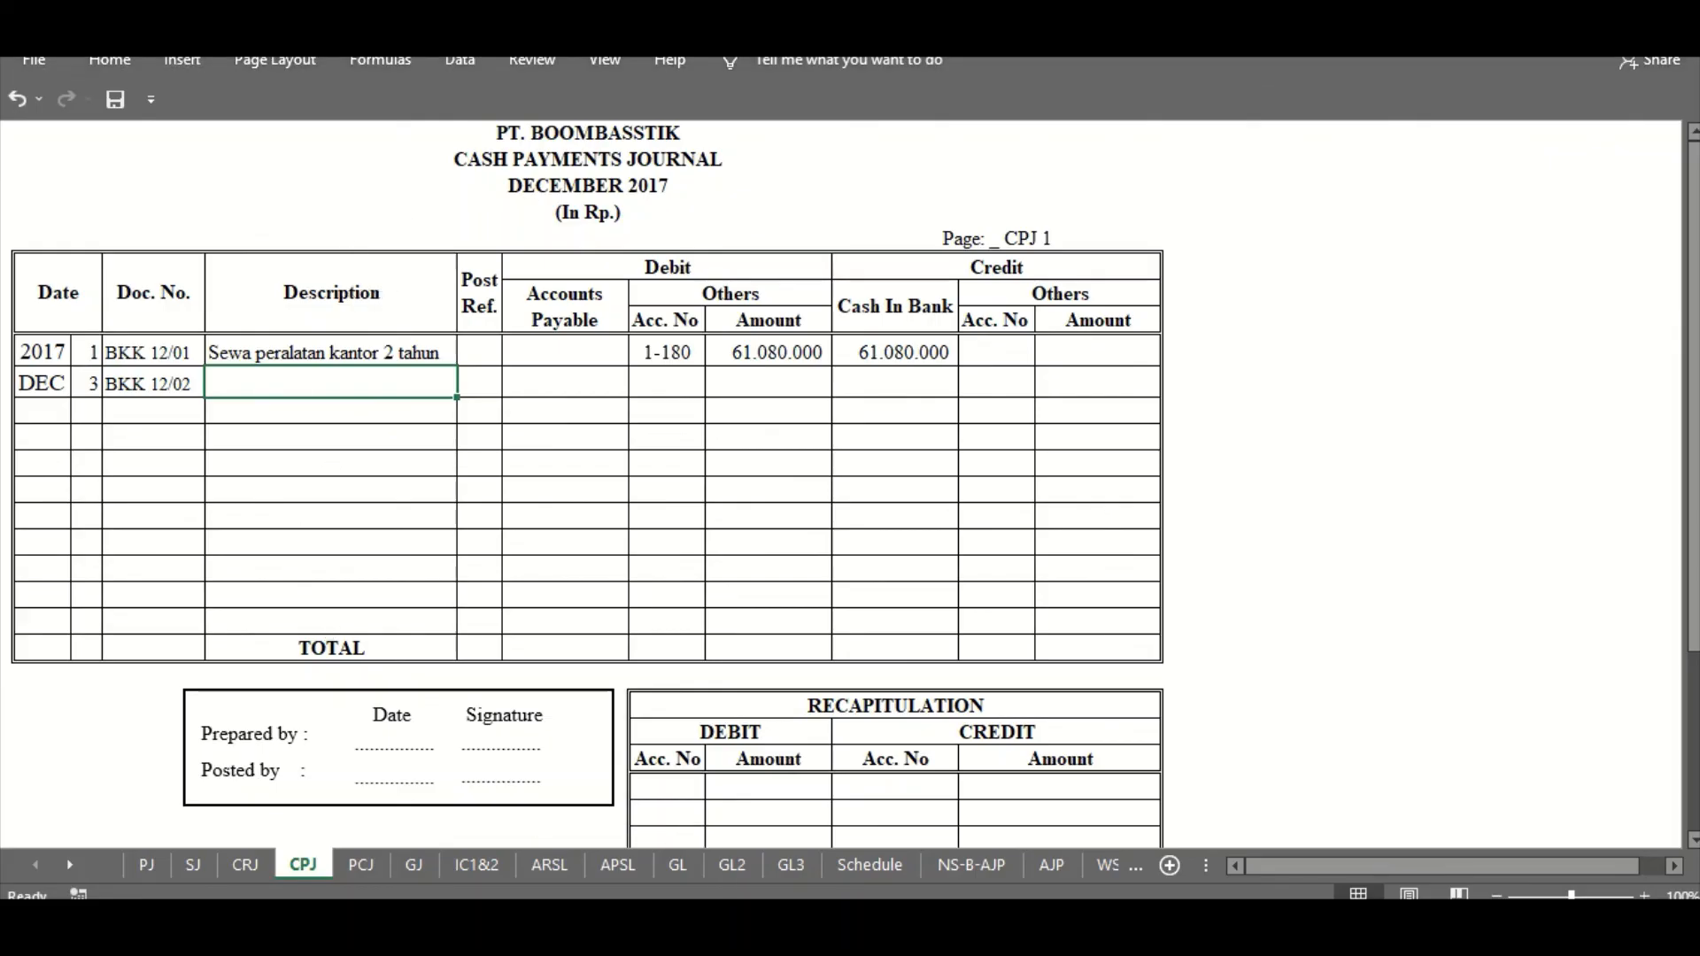
key(alt+Tab)
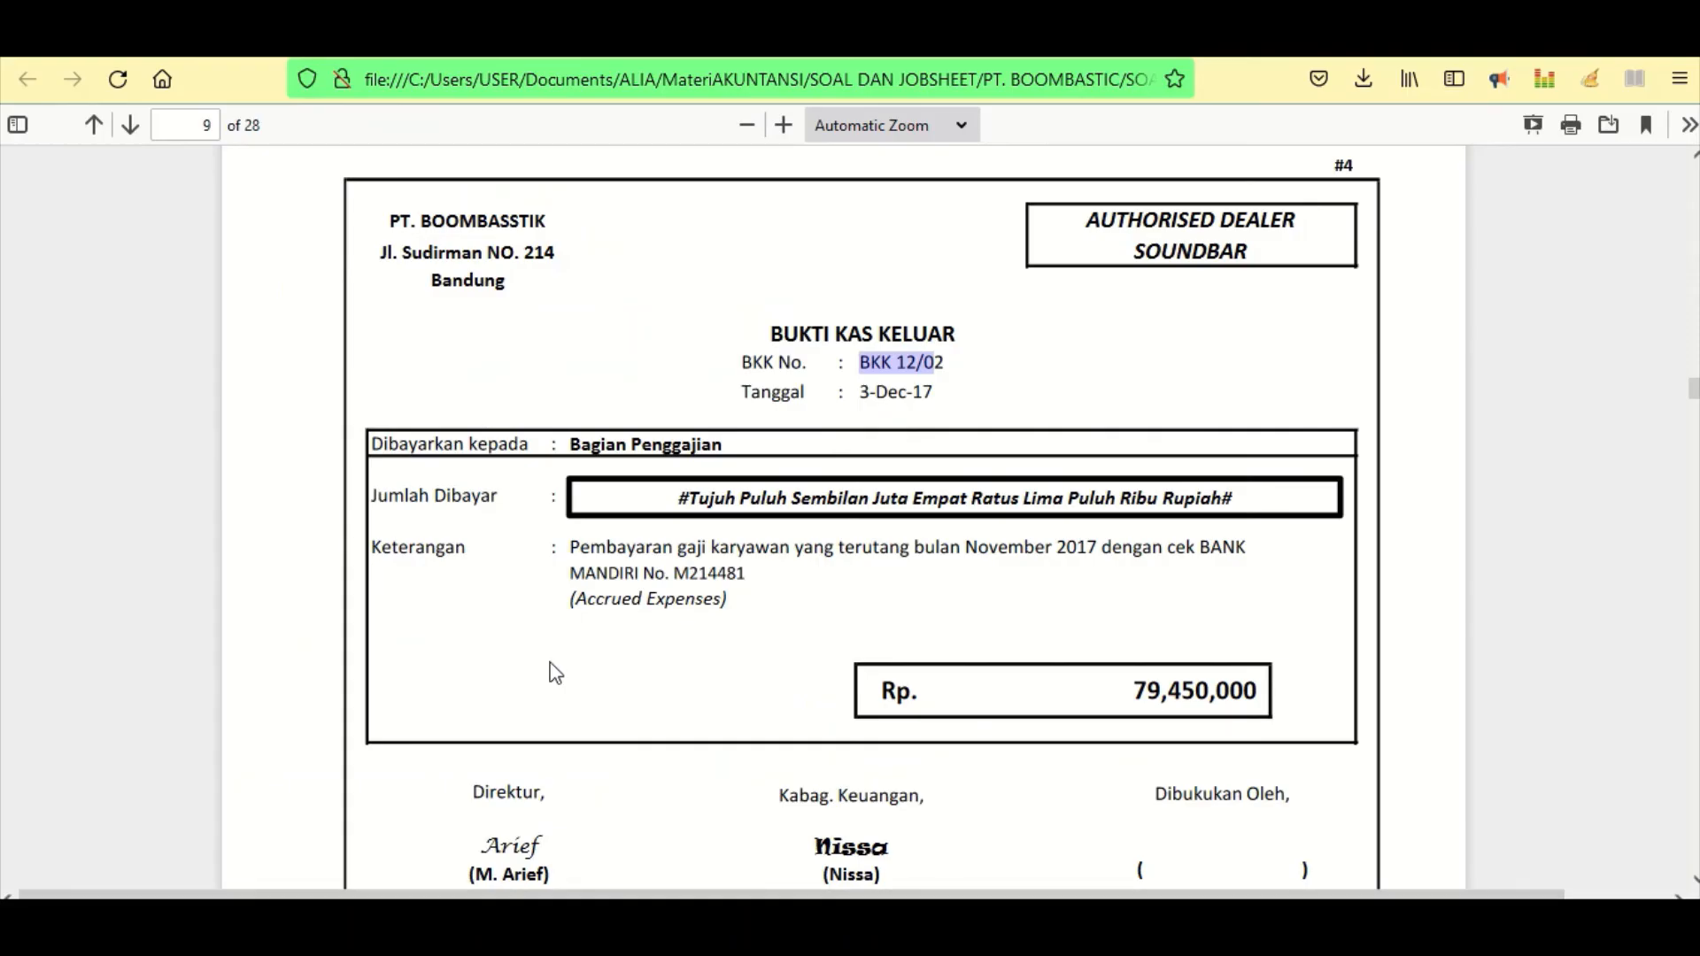
click(923, 610)
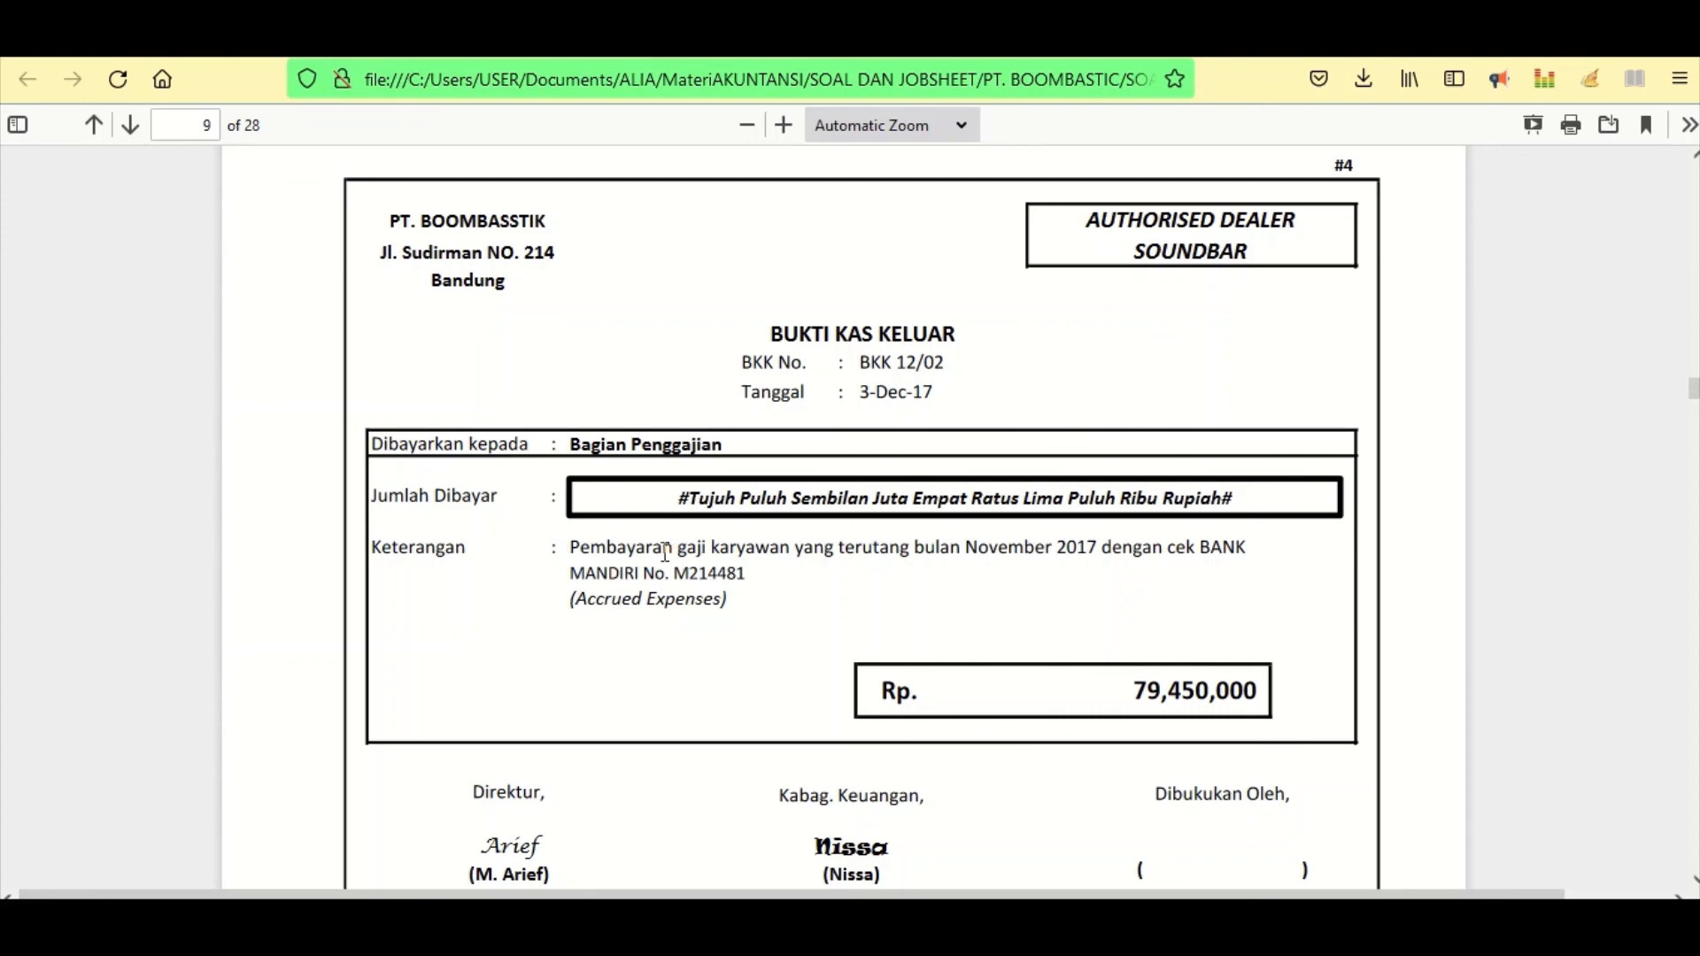
drag(678, 549, 805, 556)
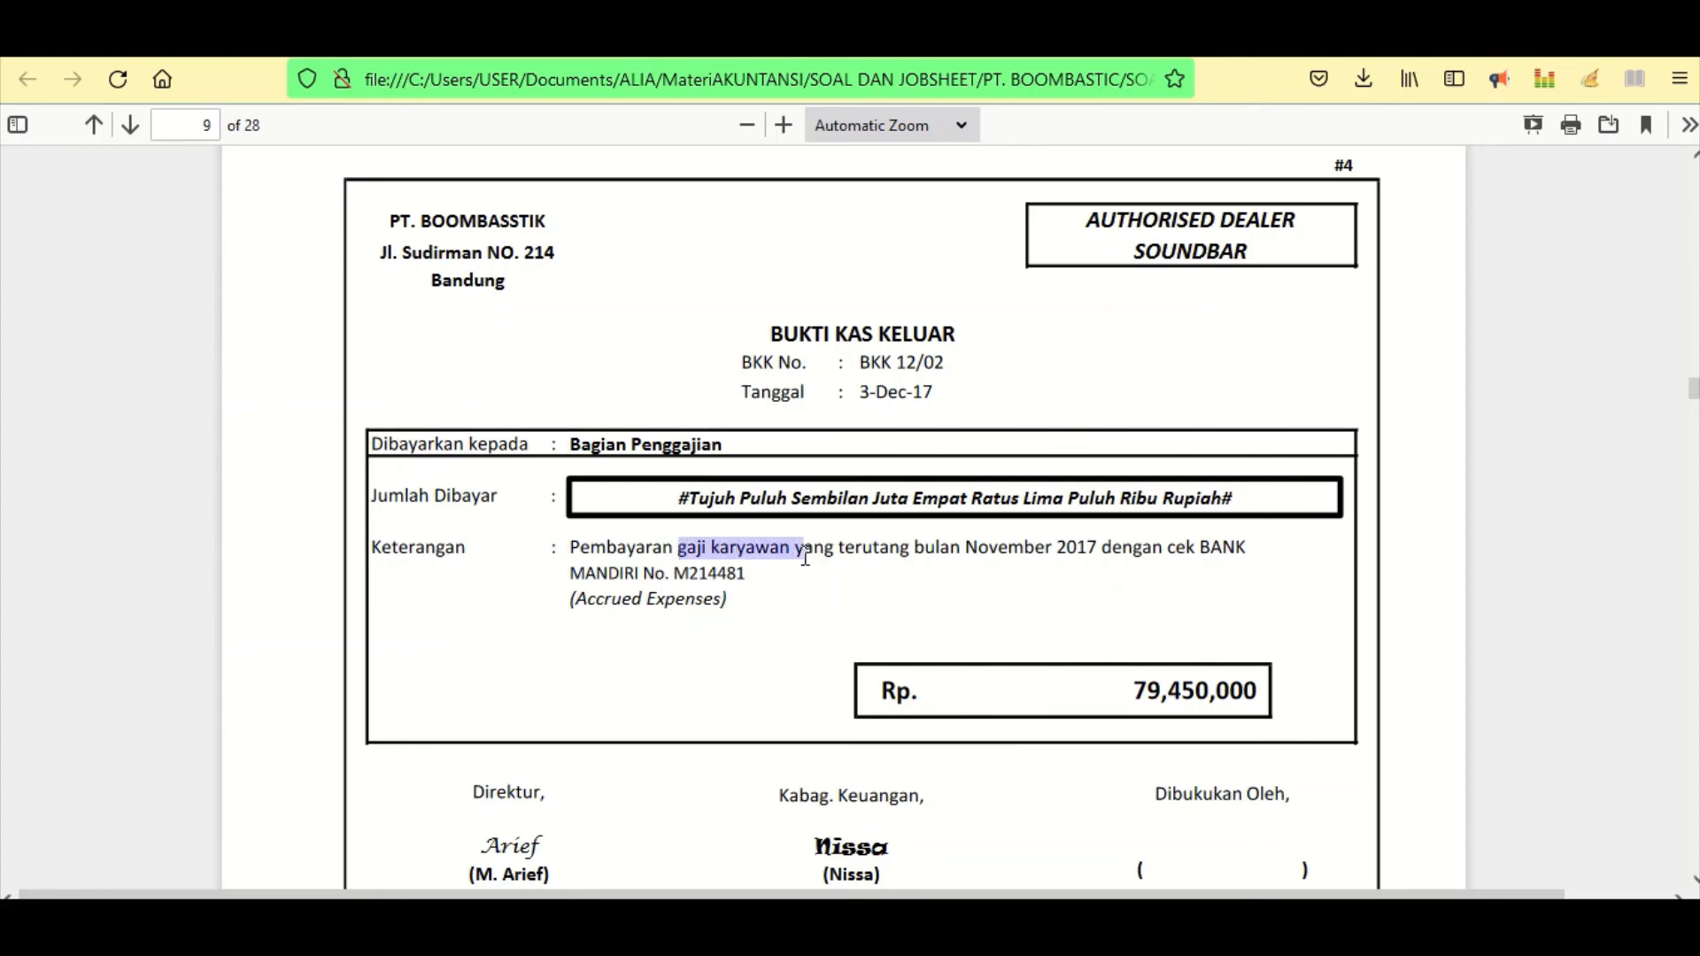
click(1057, 556)
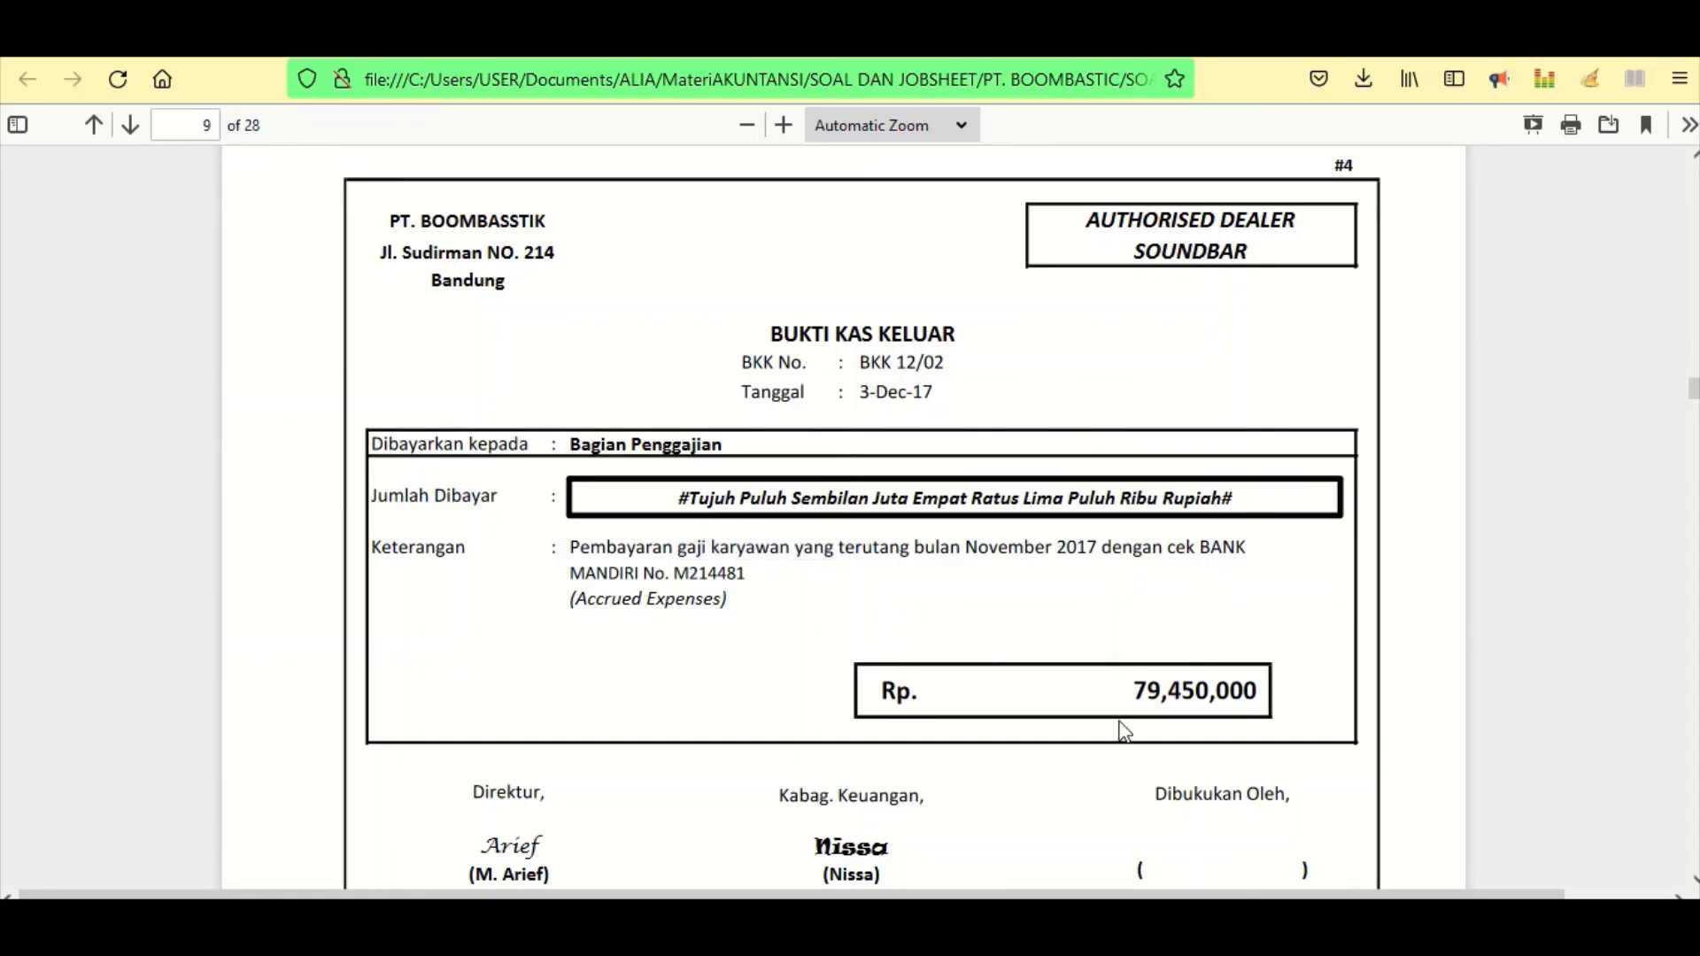
drag(1133, 689, 1278, 702)
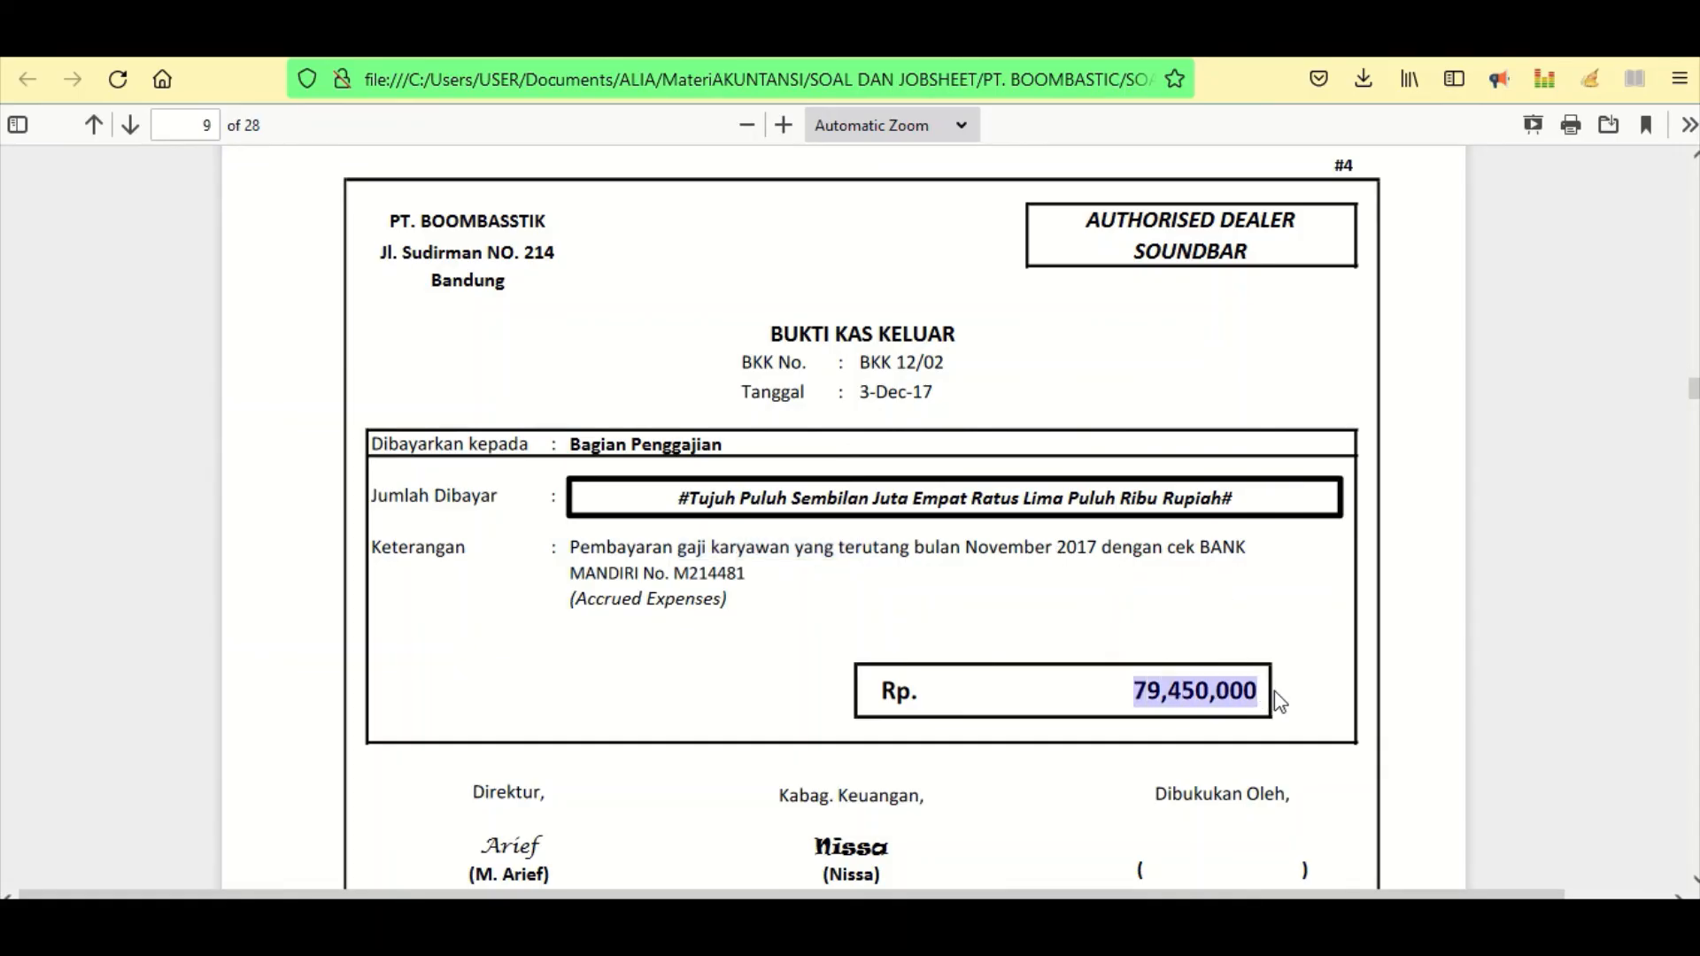
click(1189, 620)
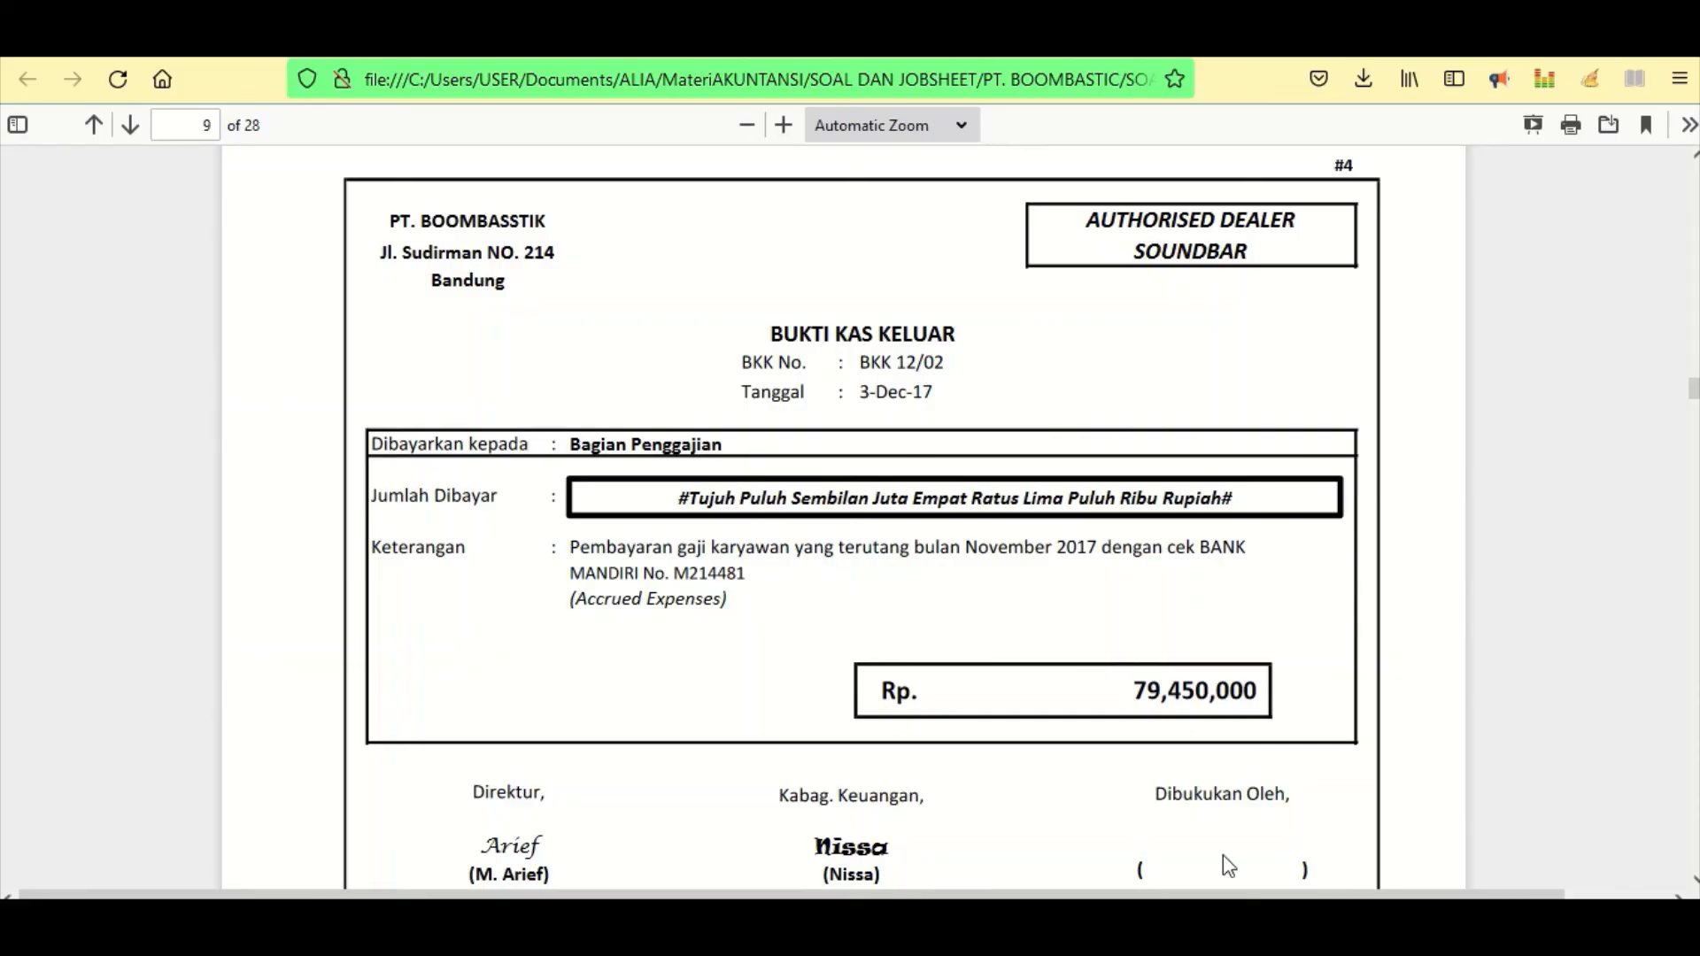
key(alt+Tab)
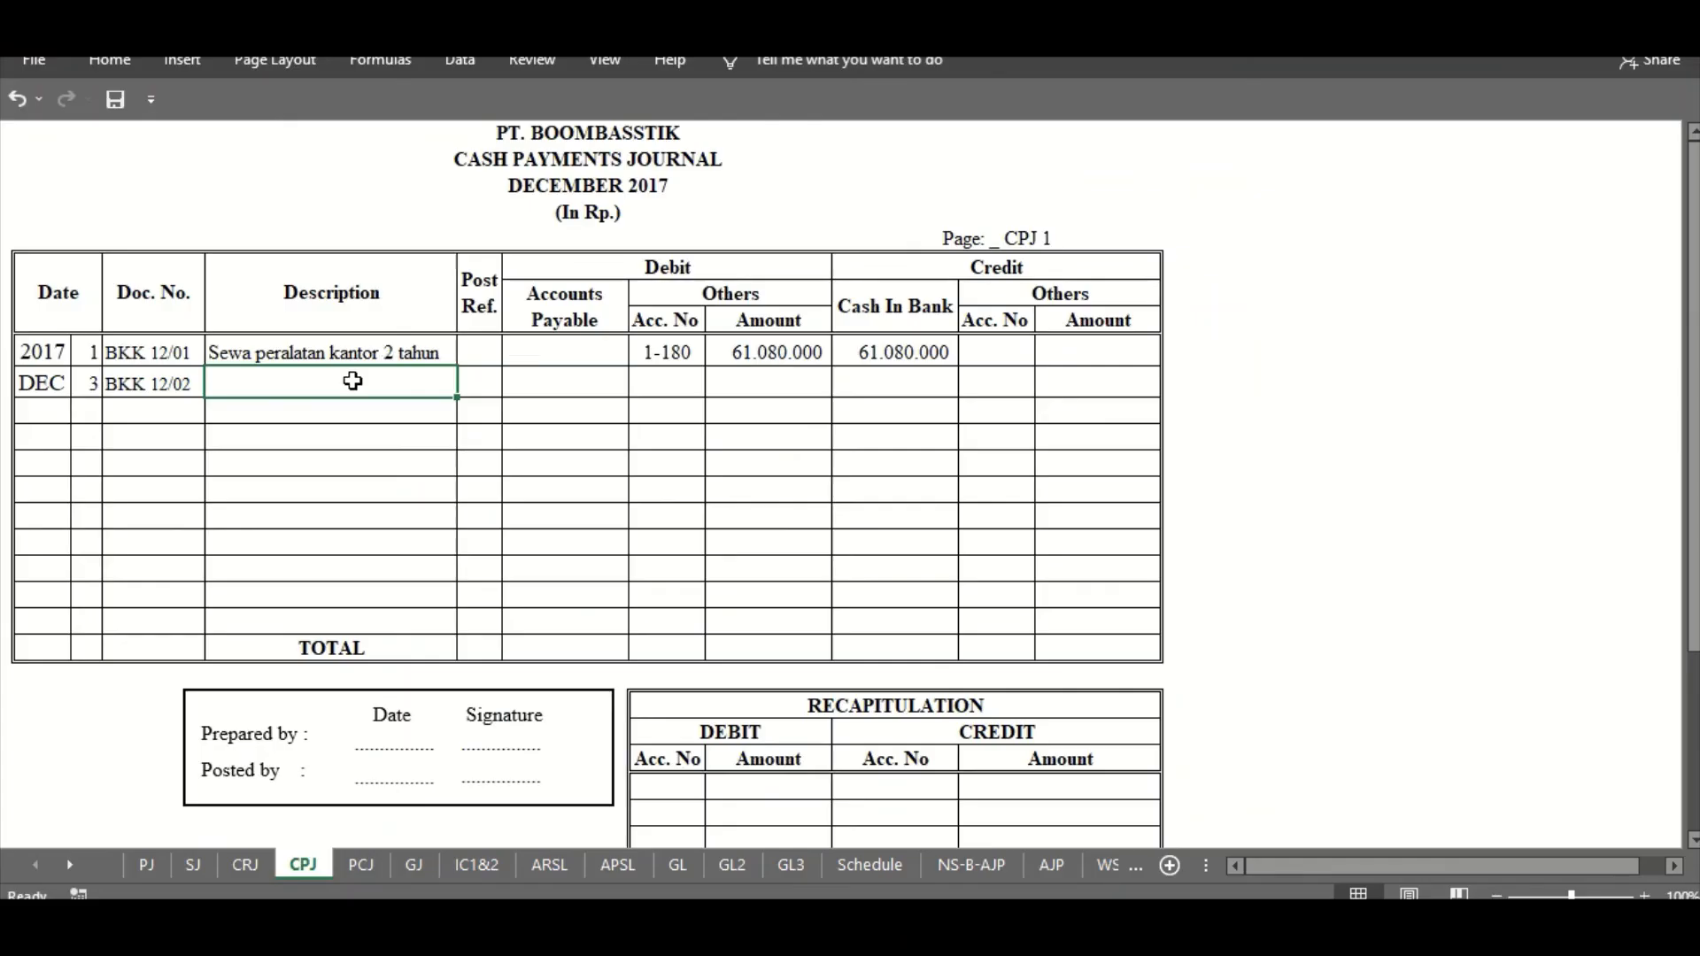
right_click(353, 379)
click(496, 333)
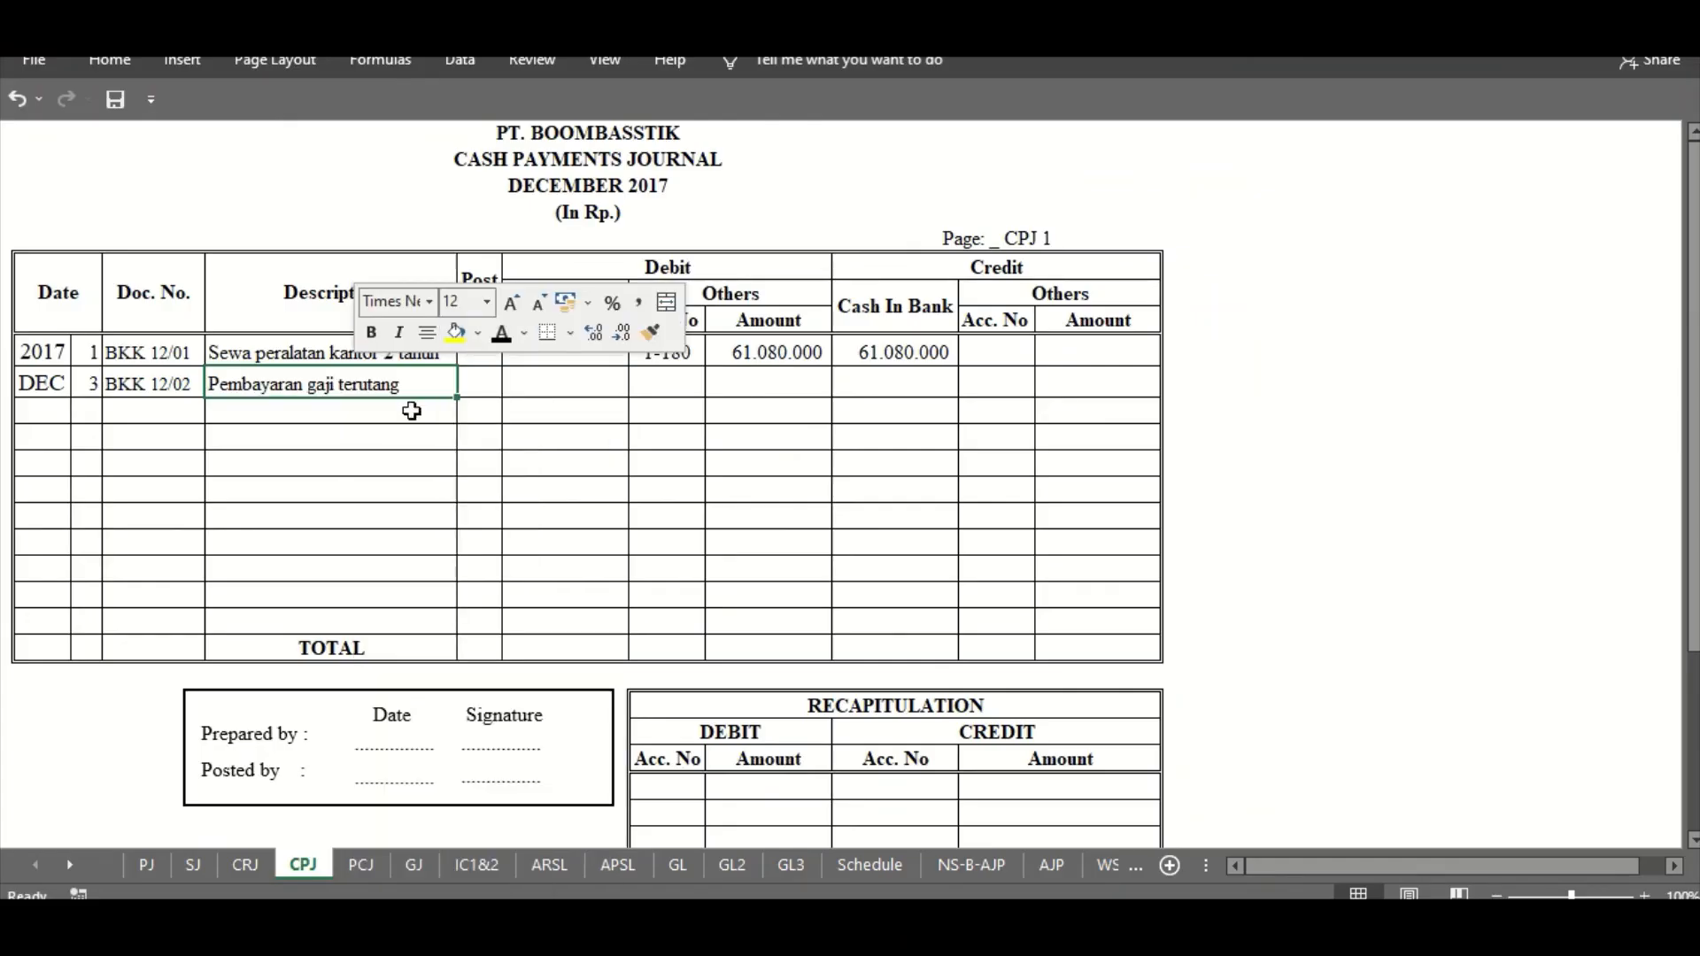
- Set the BKK 12/02 row's Cash In Bank credit to black text, showing the prefilled 79.450.000
click(343, 422)
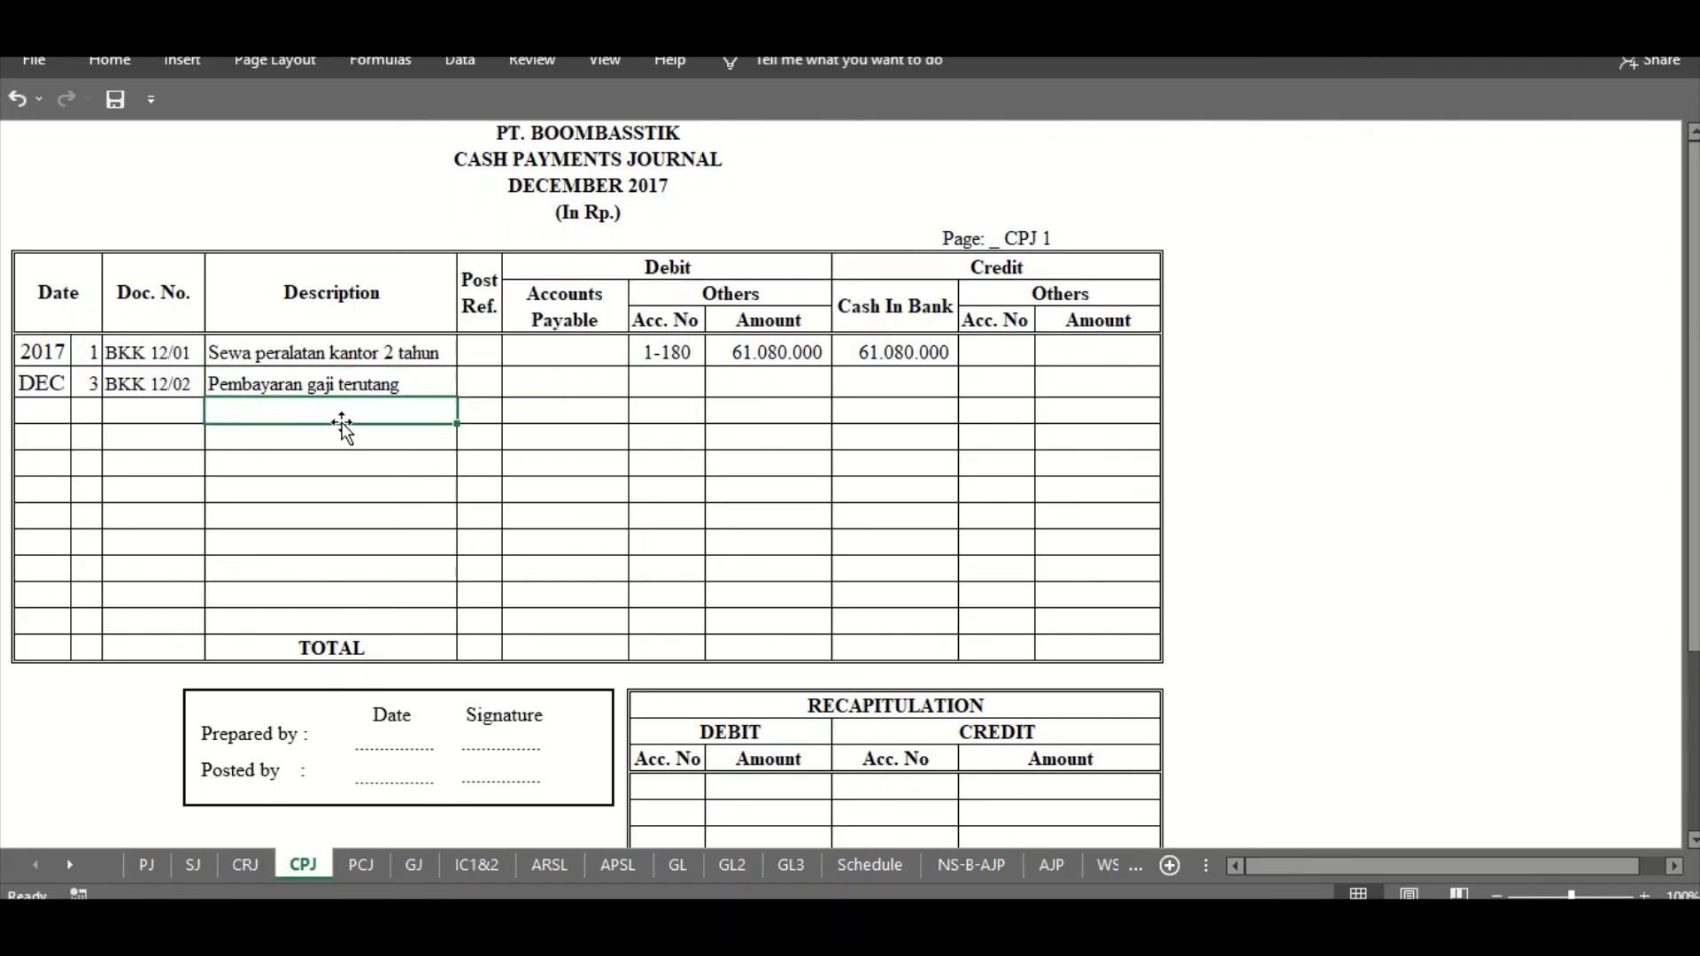
click(387, 385)
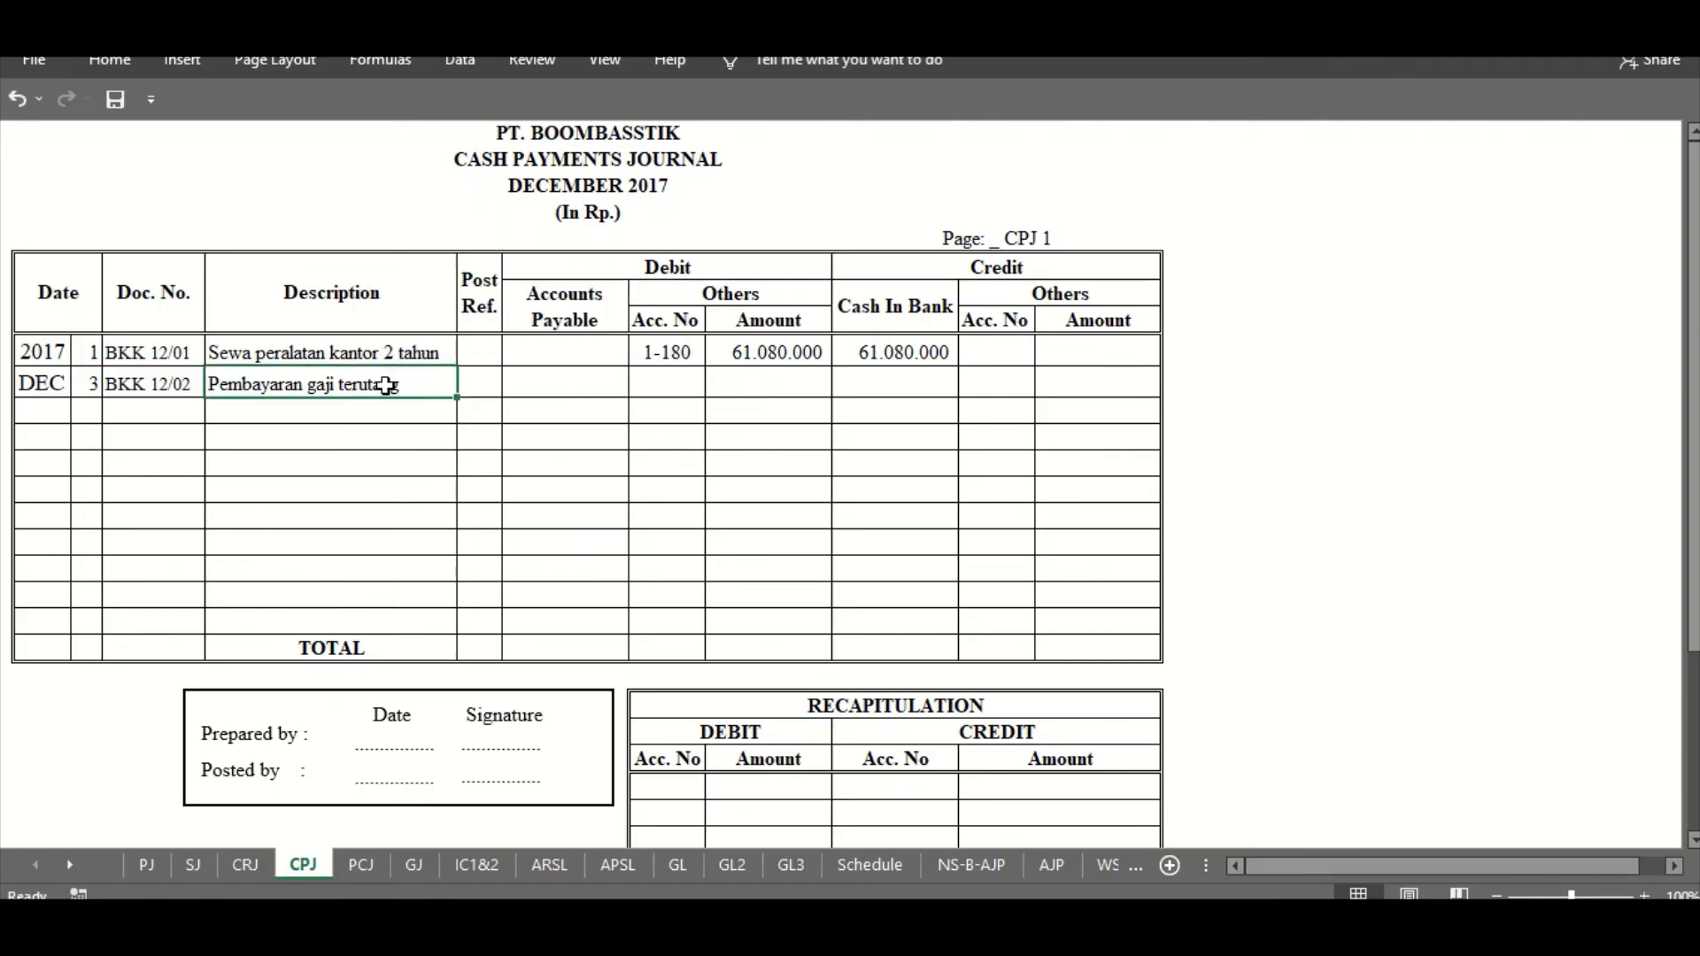
click(897, 379)
right_click(897, 379)
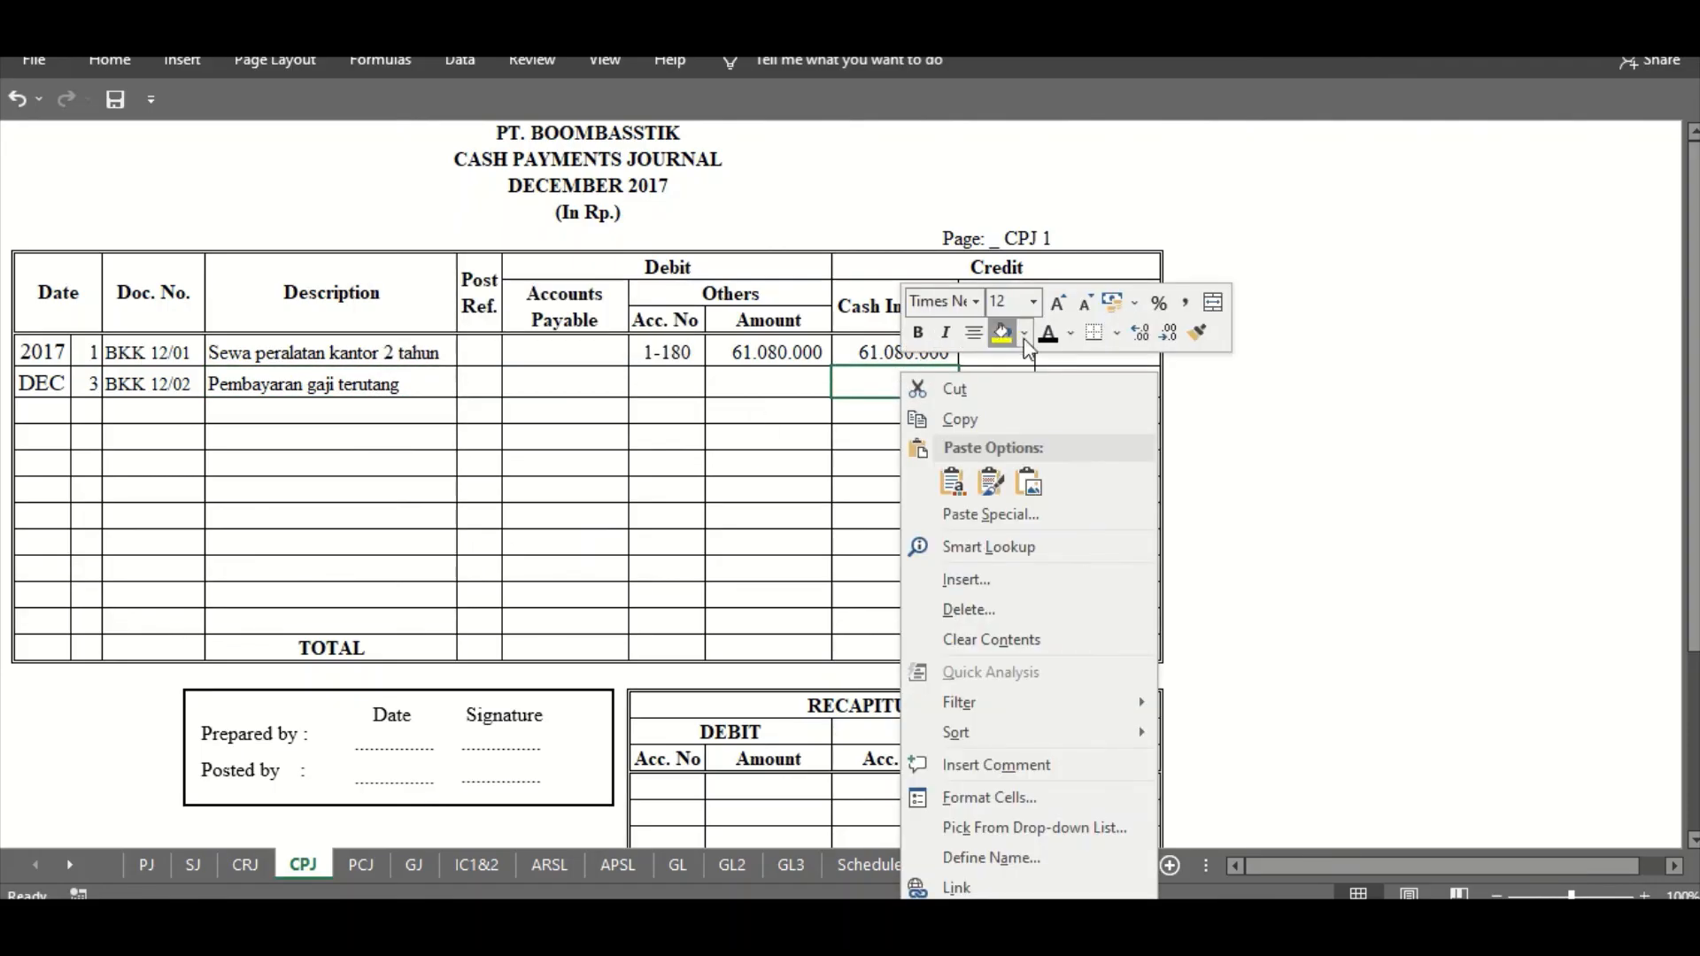
click(1047, 334)
click(893, 409)
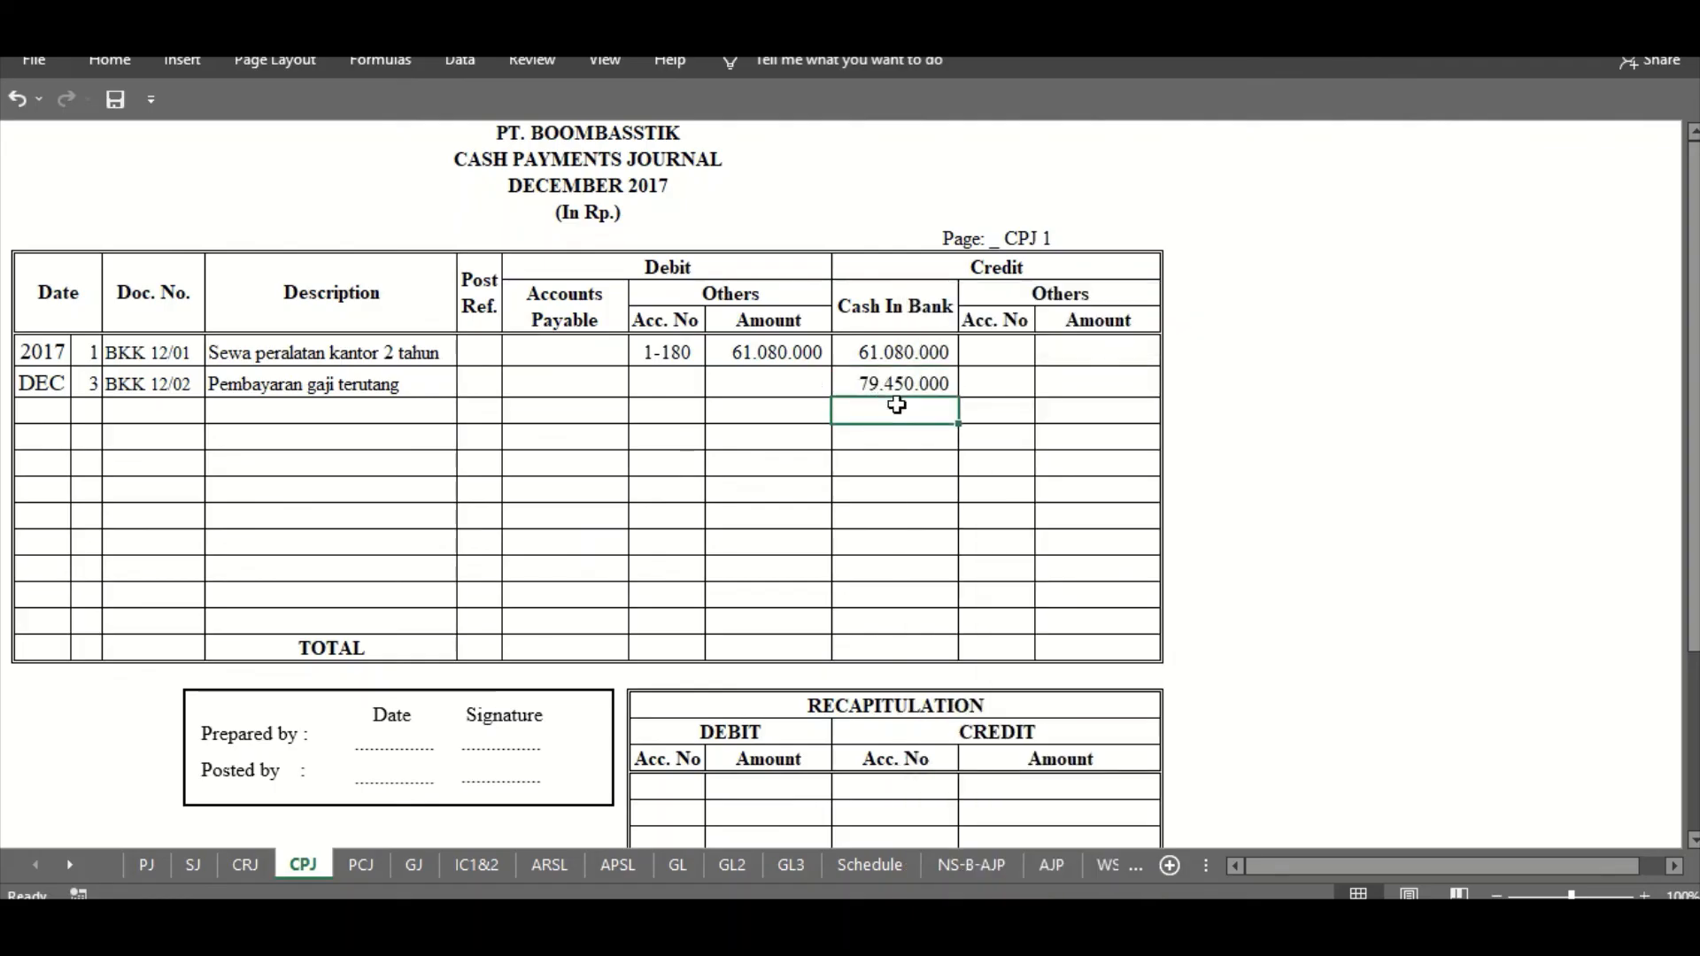
- Check document #4's account type in the question PDF and look up the Accrued Expense account number in its account balance list
click(693, 378)
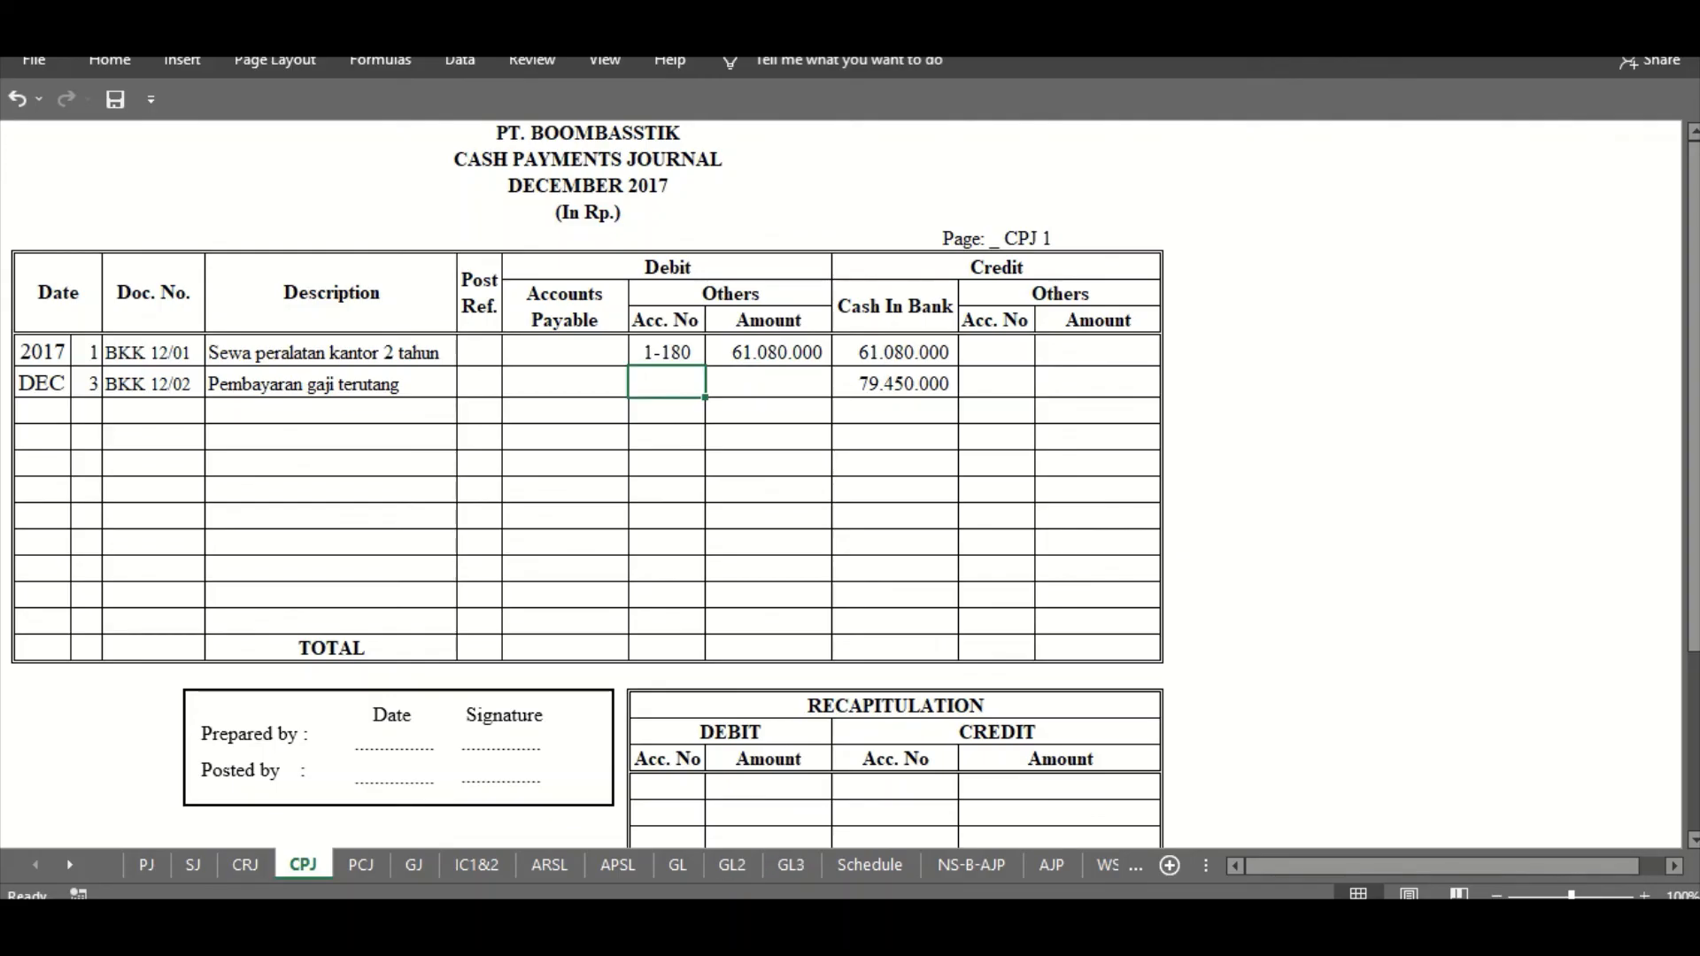
click(670, 872)
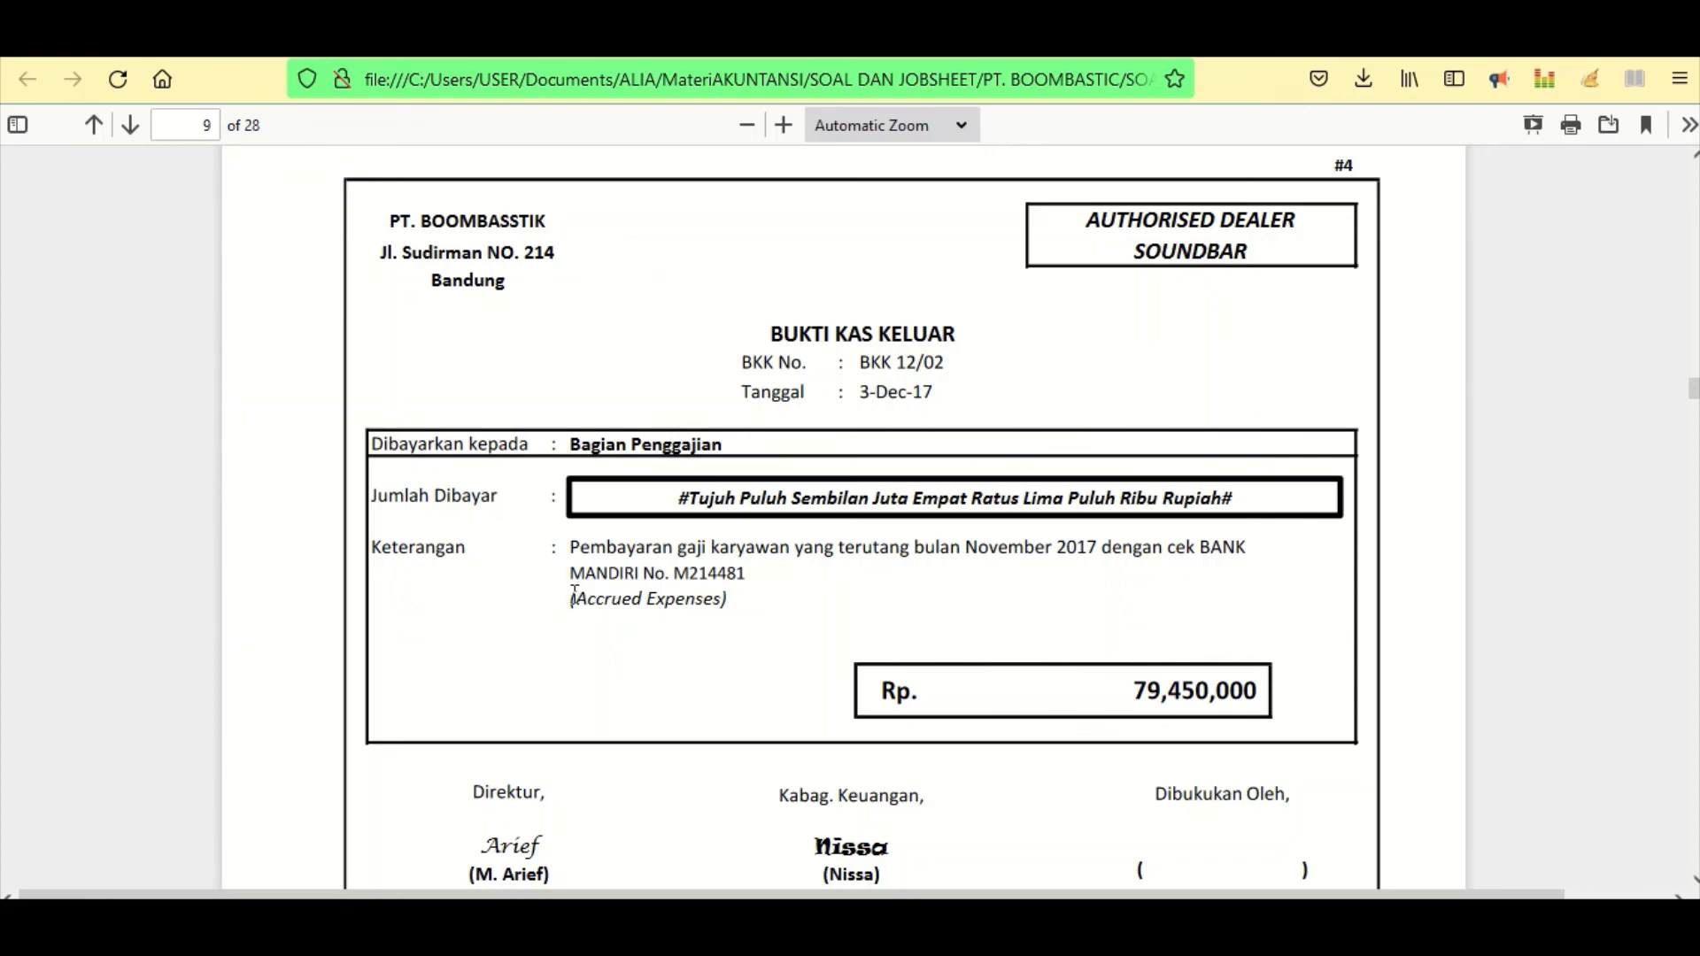
drag(574, 595, 708, 603)
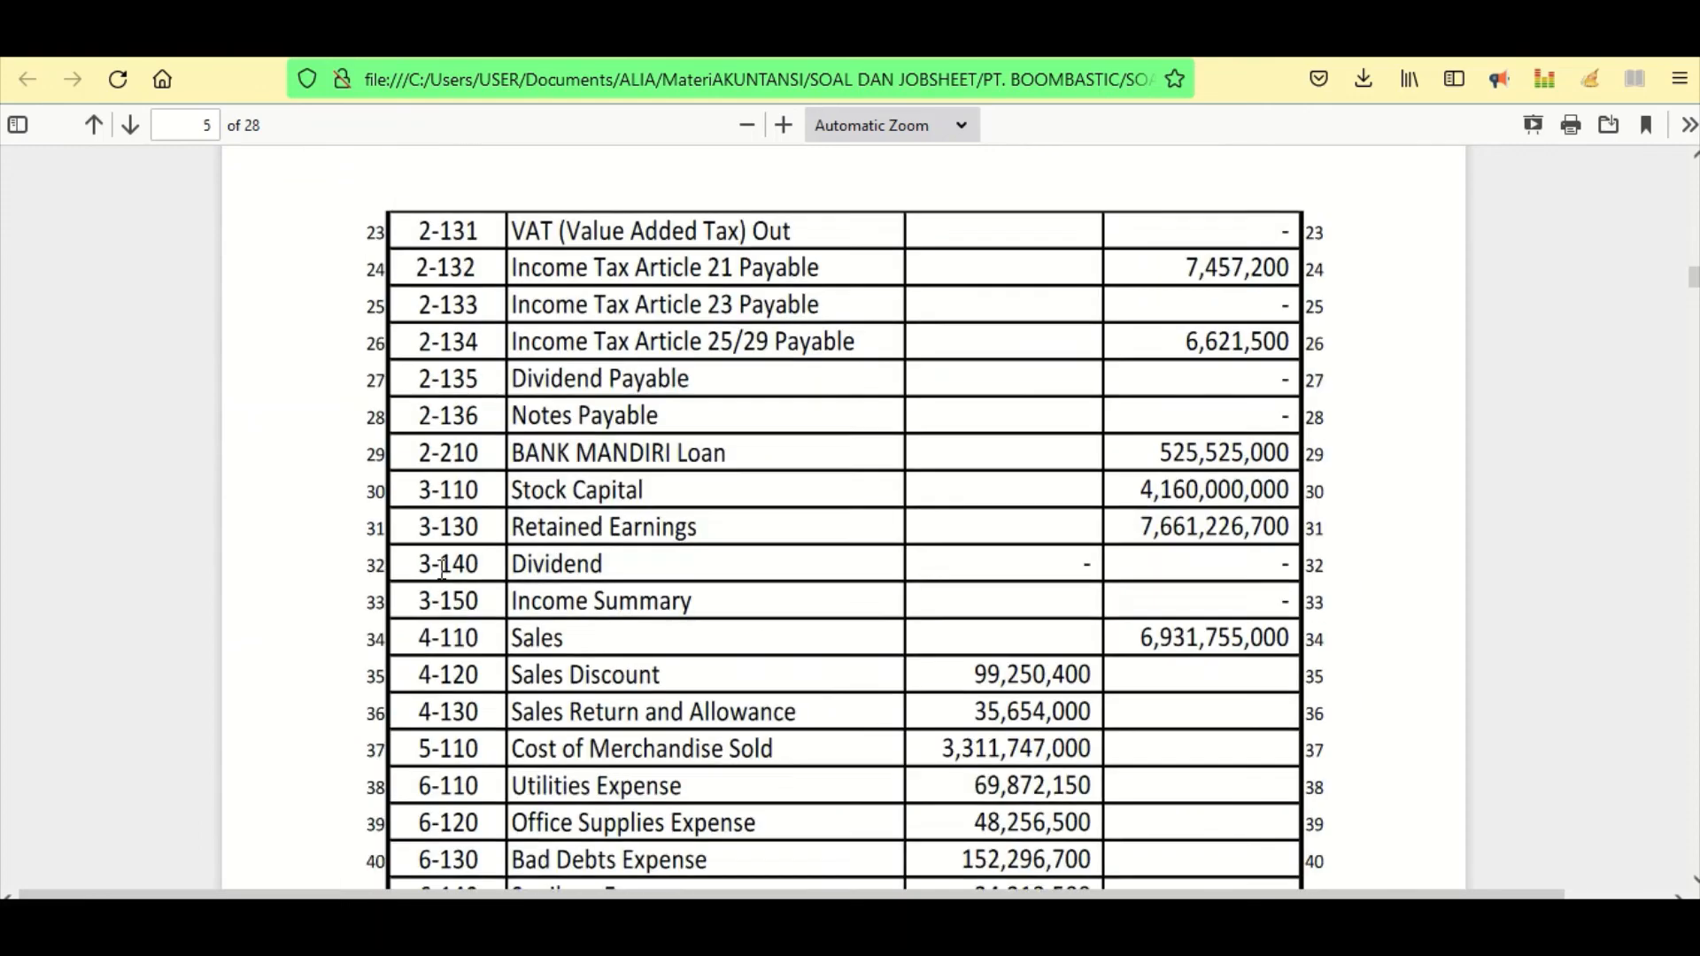
scroll(443, 579, up, 10)
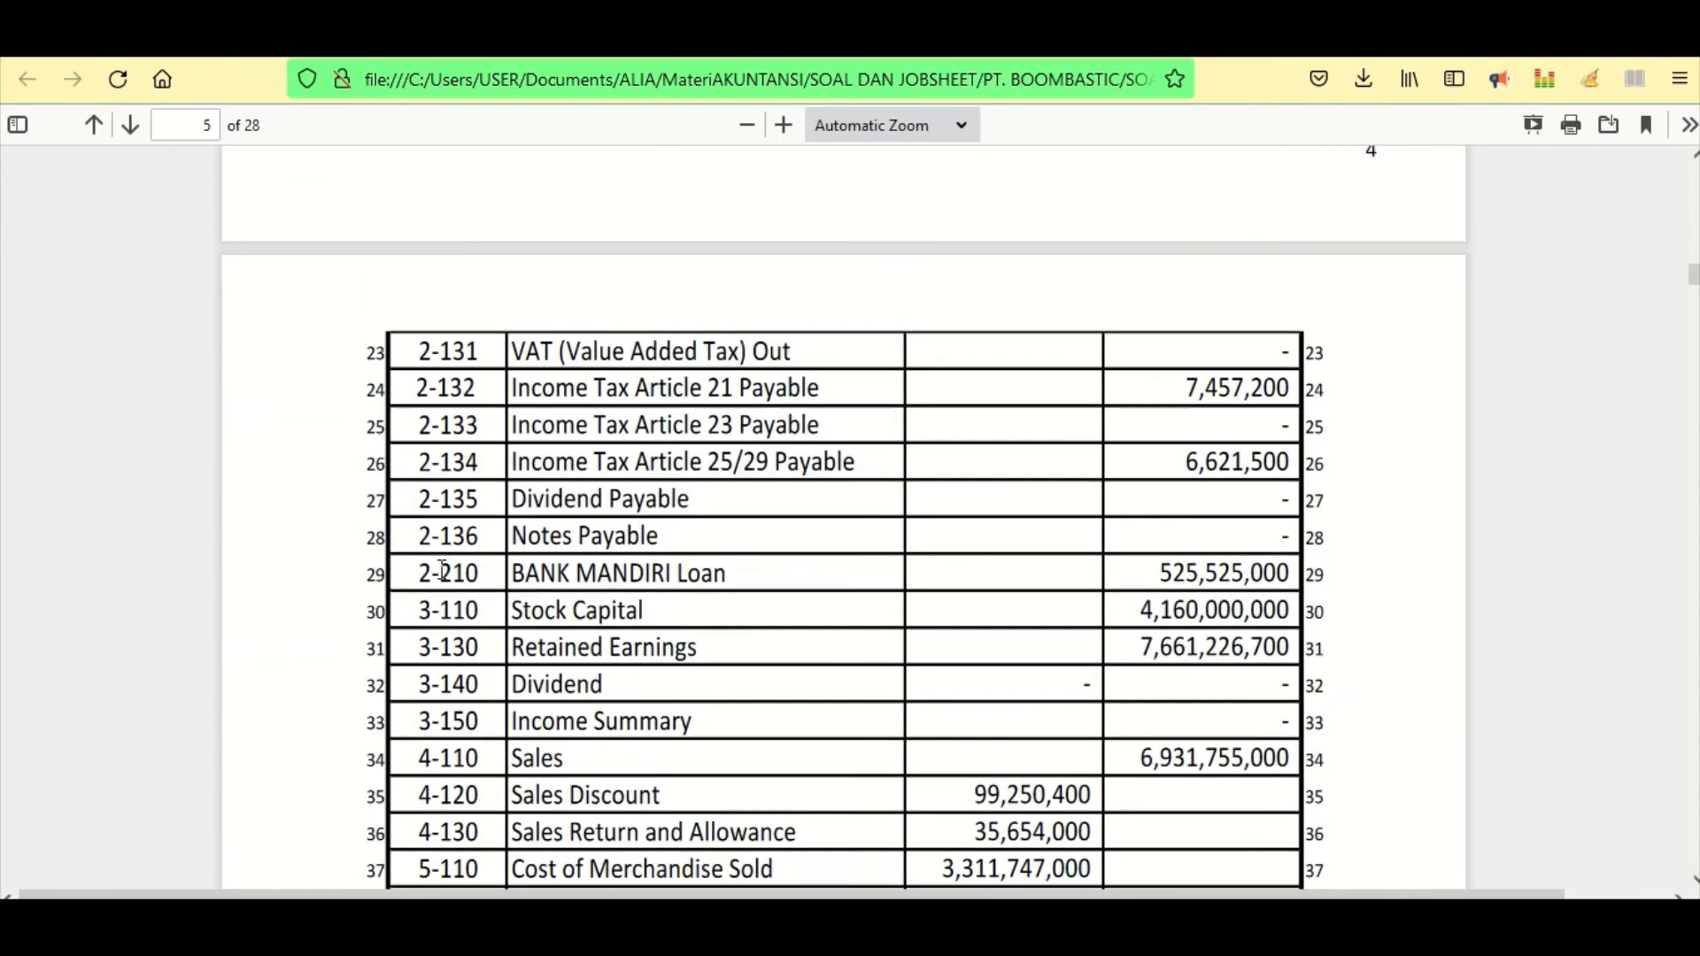
scroll(440, 572, down, 5)
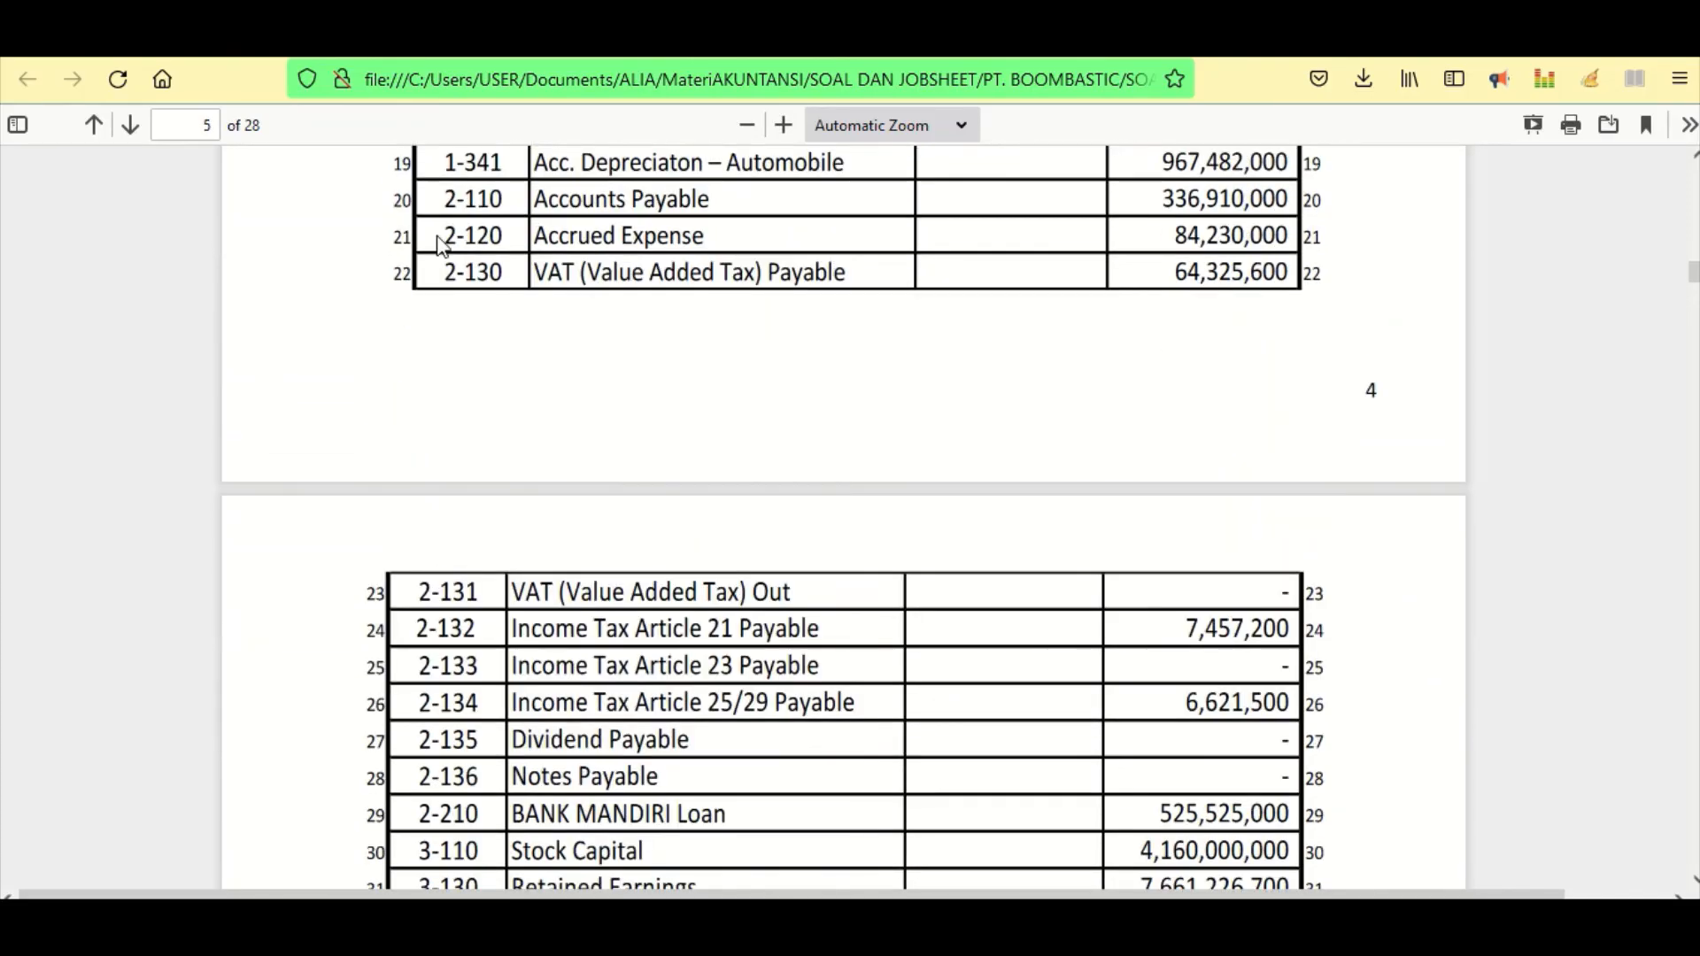
drag(450, 238, 509, 237)
click(512, 239)
drag(449, 237, 524, 253)
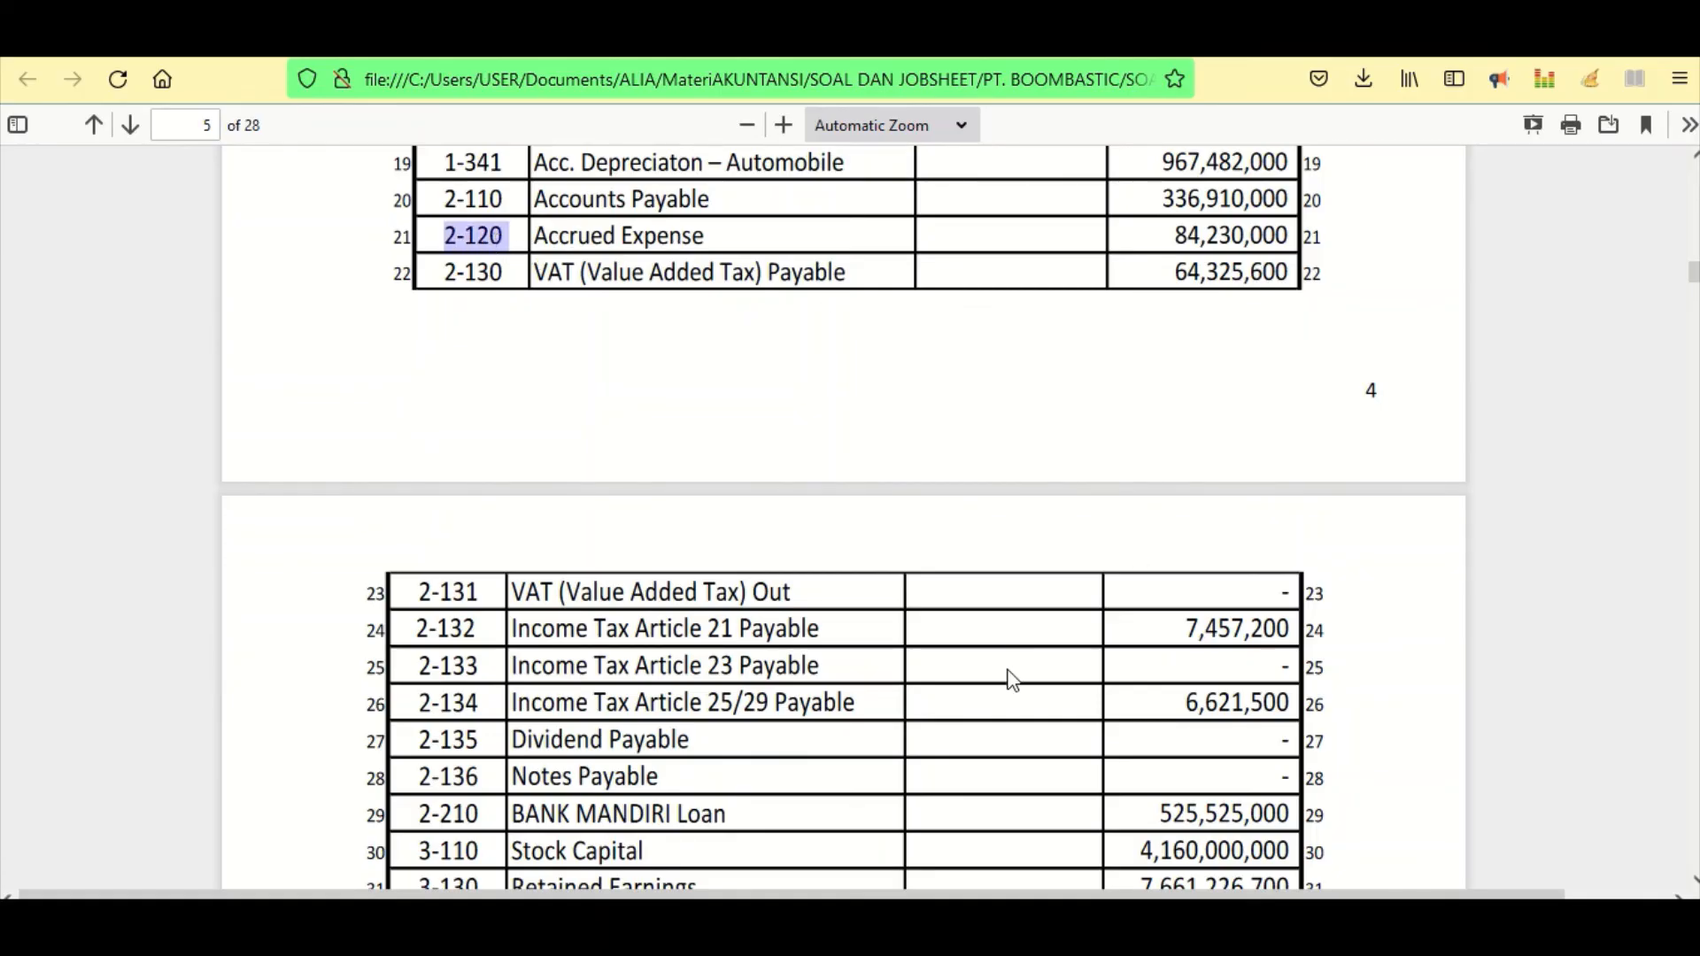
- Back in the Excel Cash Payments Journal, set the BKK 12/02 row's Others debit cells to black text, showing prefilled account 2-120 and amount 79.450.000
key(alt+Tab)
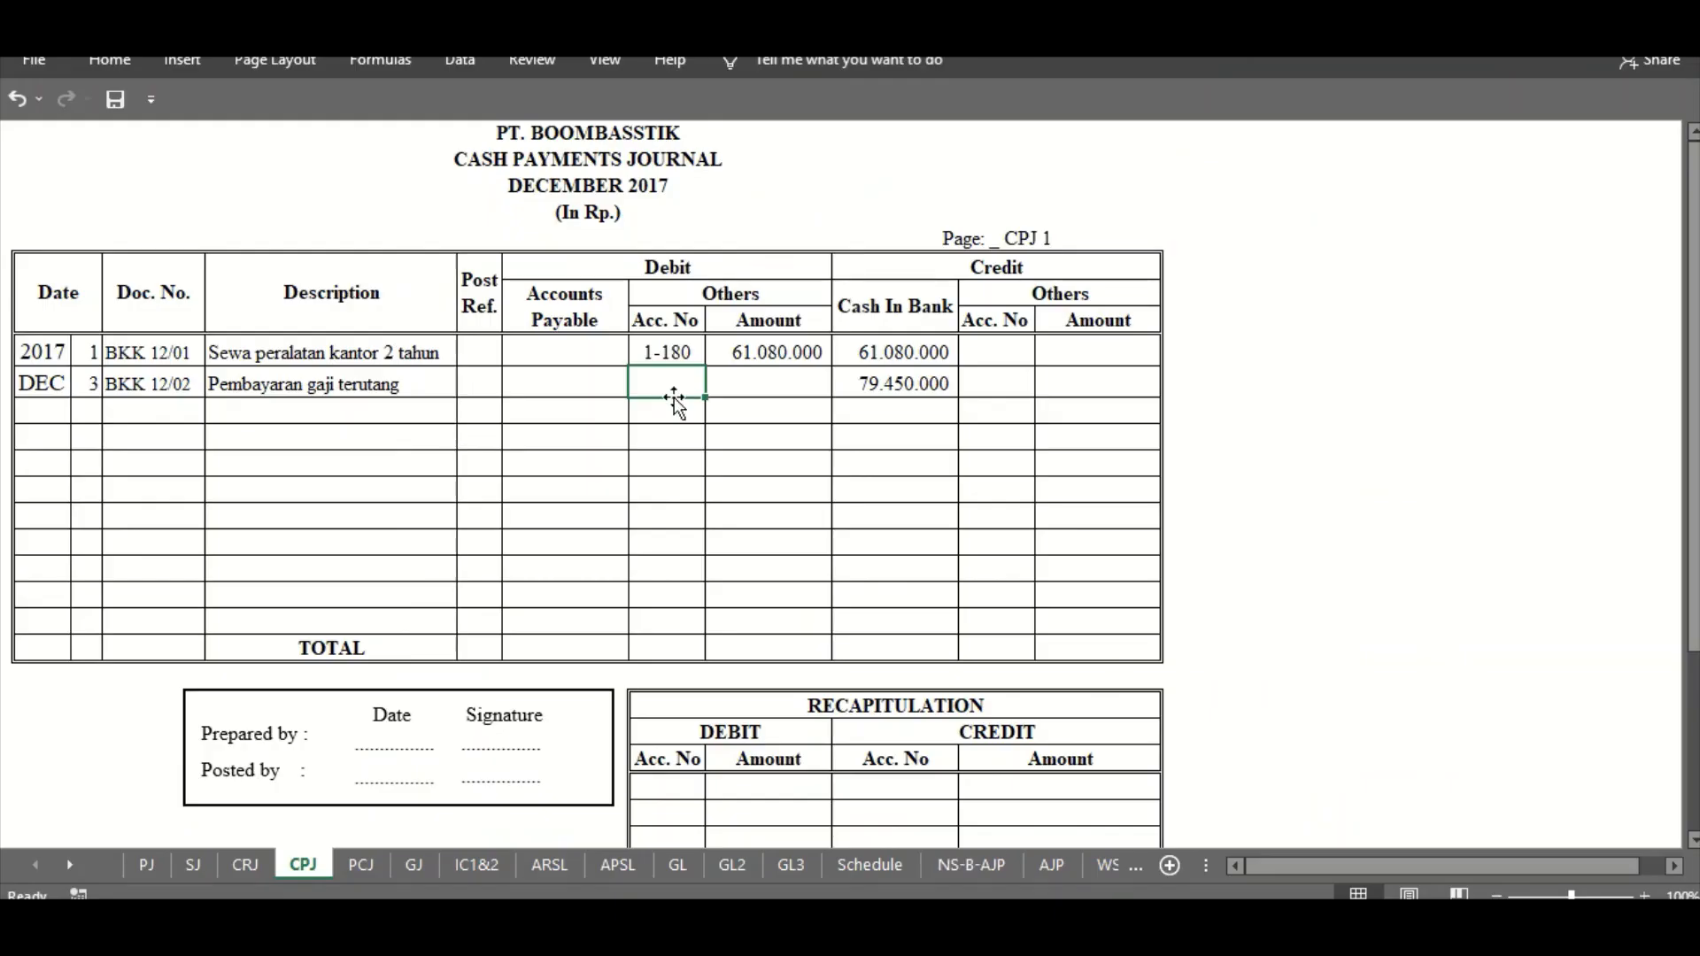
drag(701, 382, 729, 383)
right_click(728, 385)
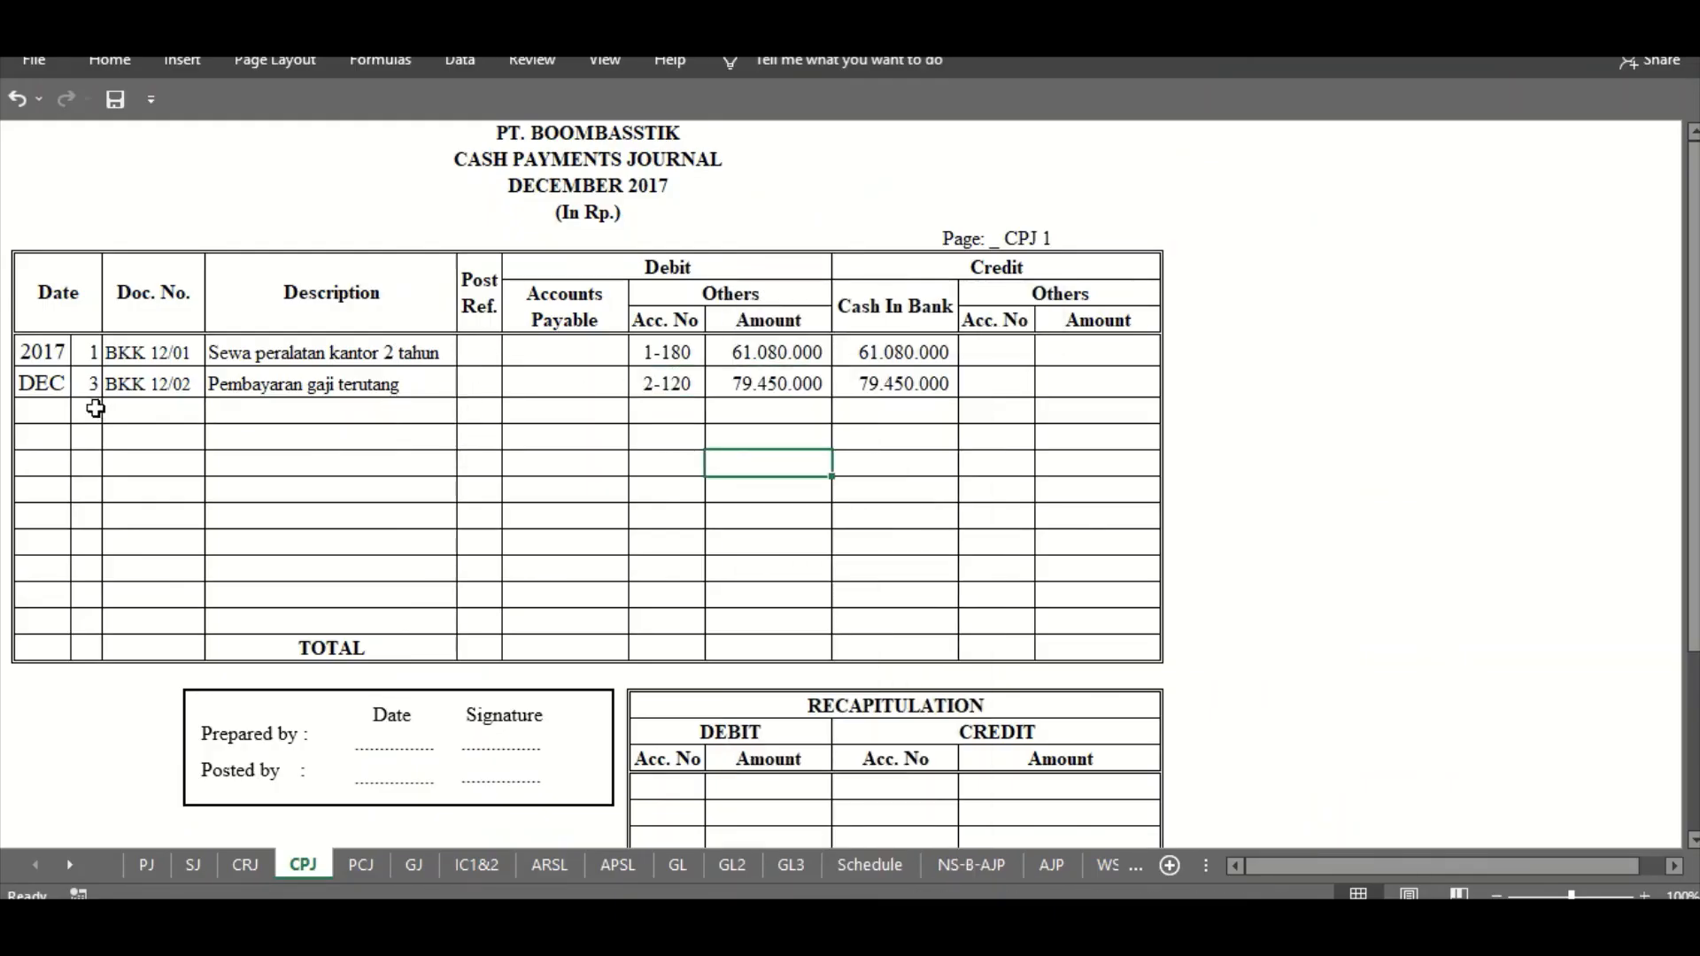
drag(669, 379, 779, 381)
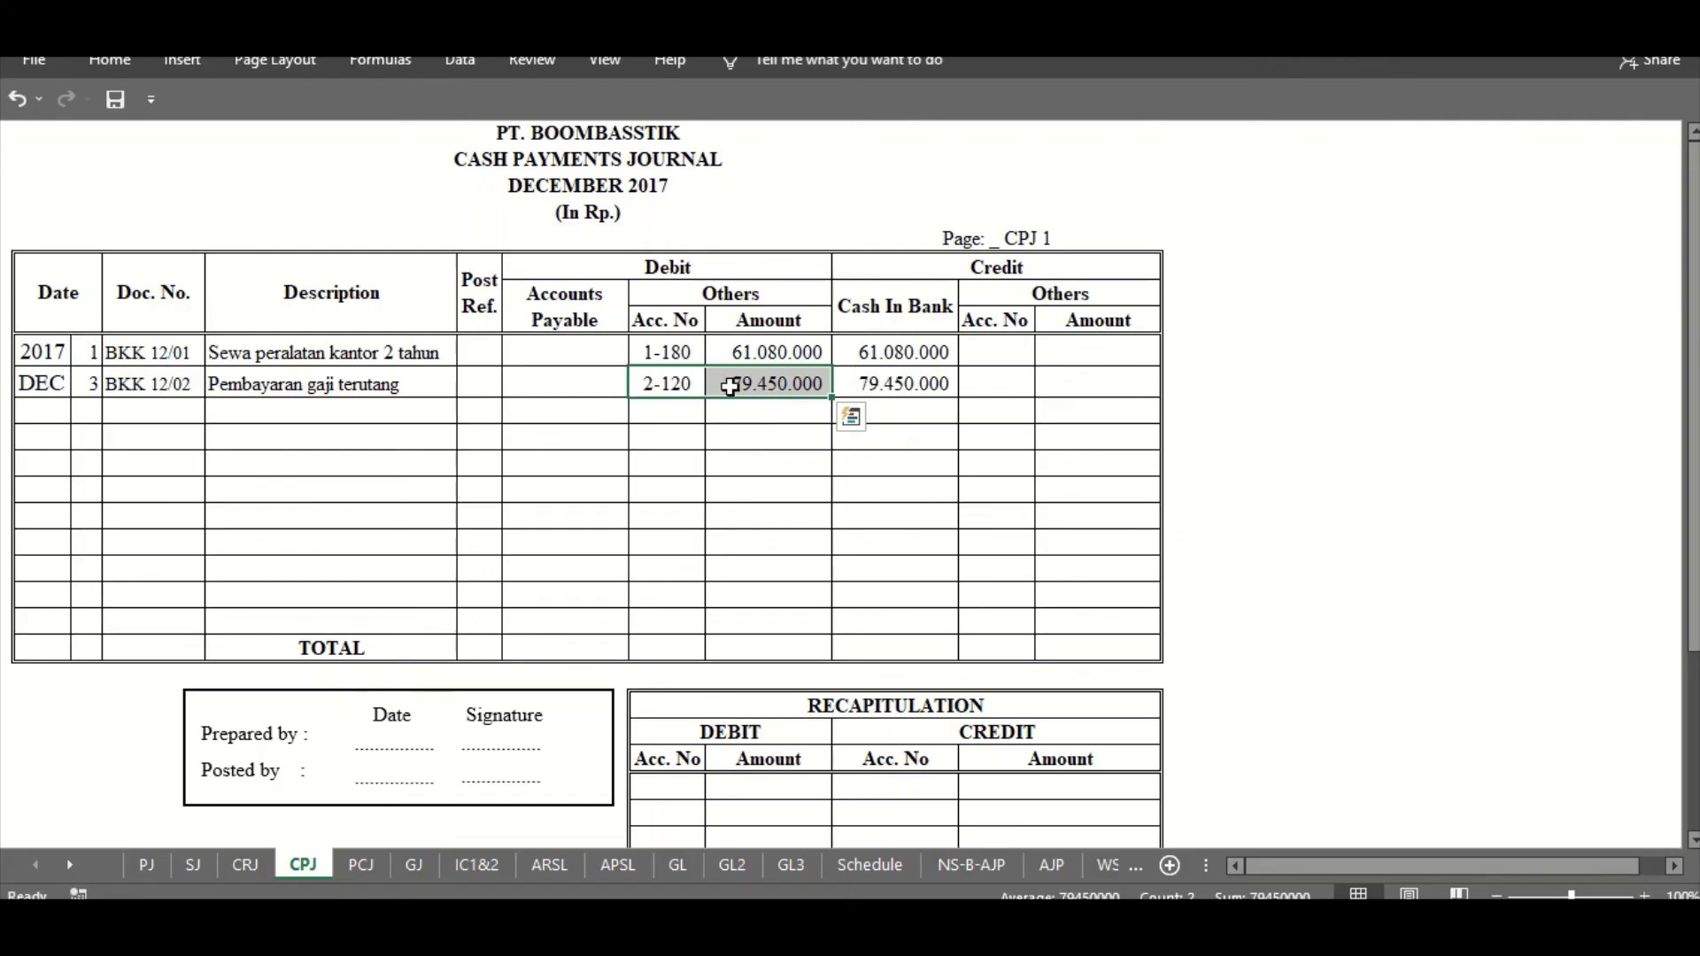
click(735, 414)
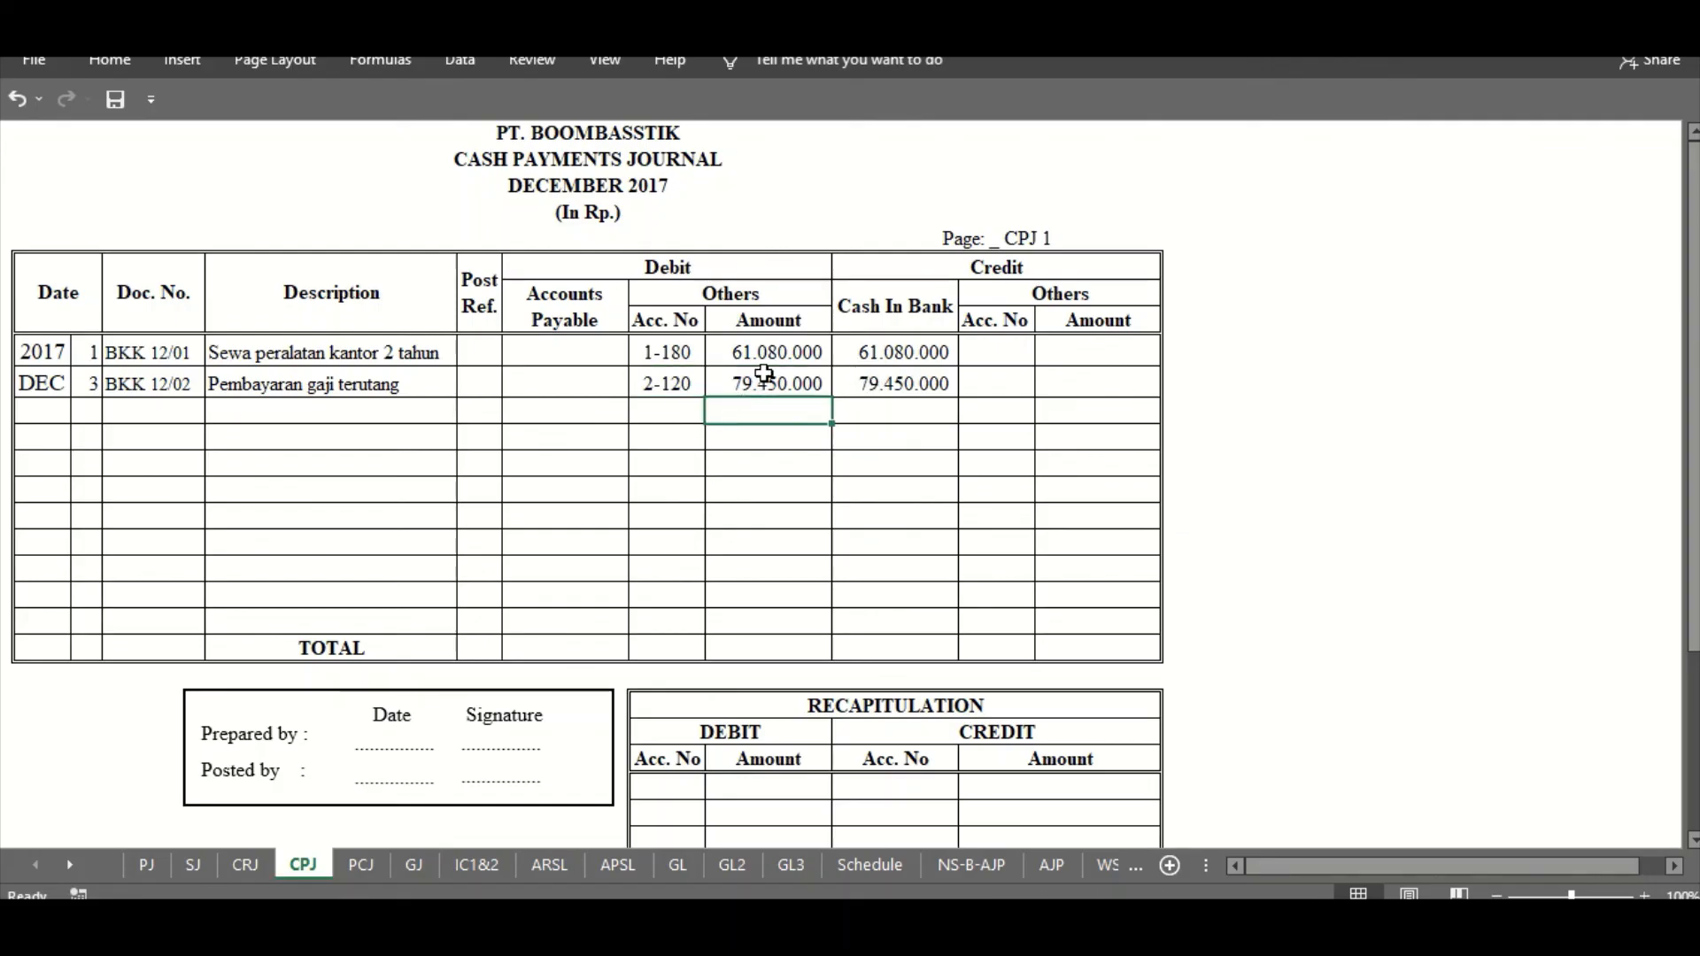